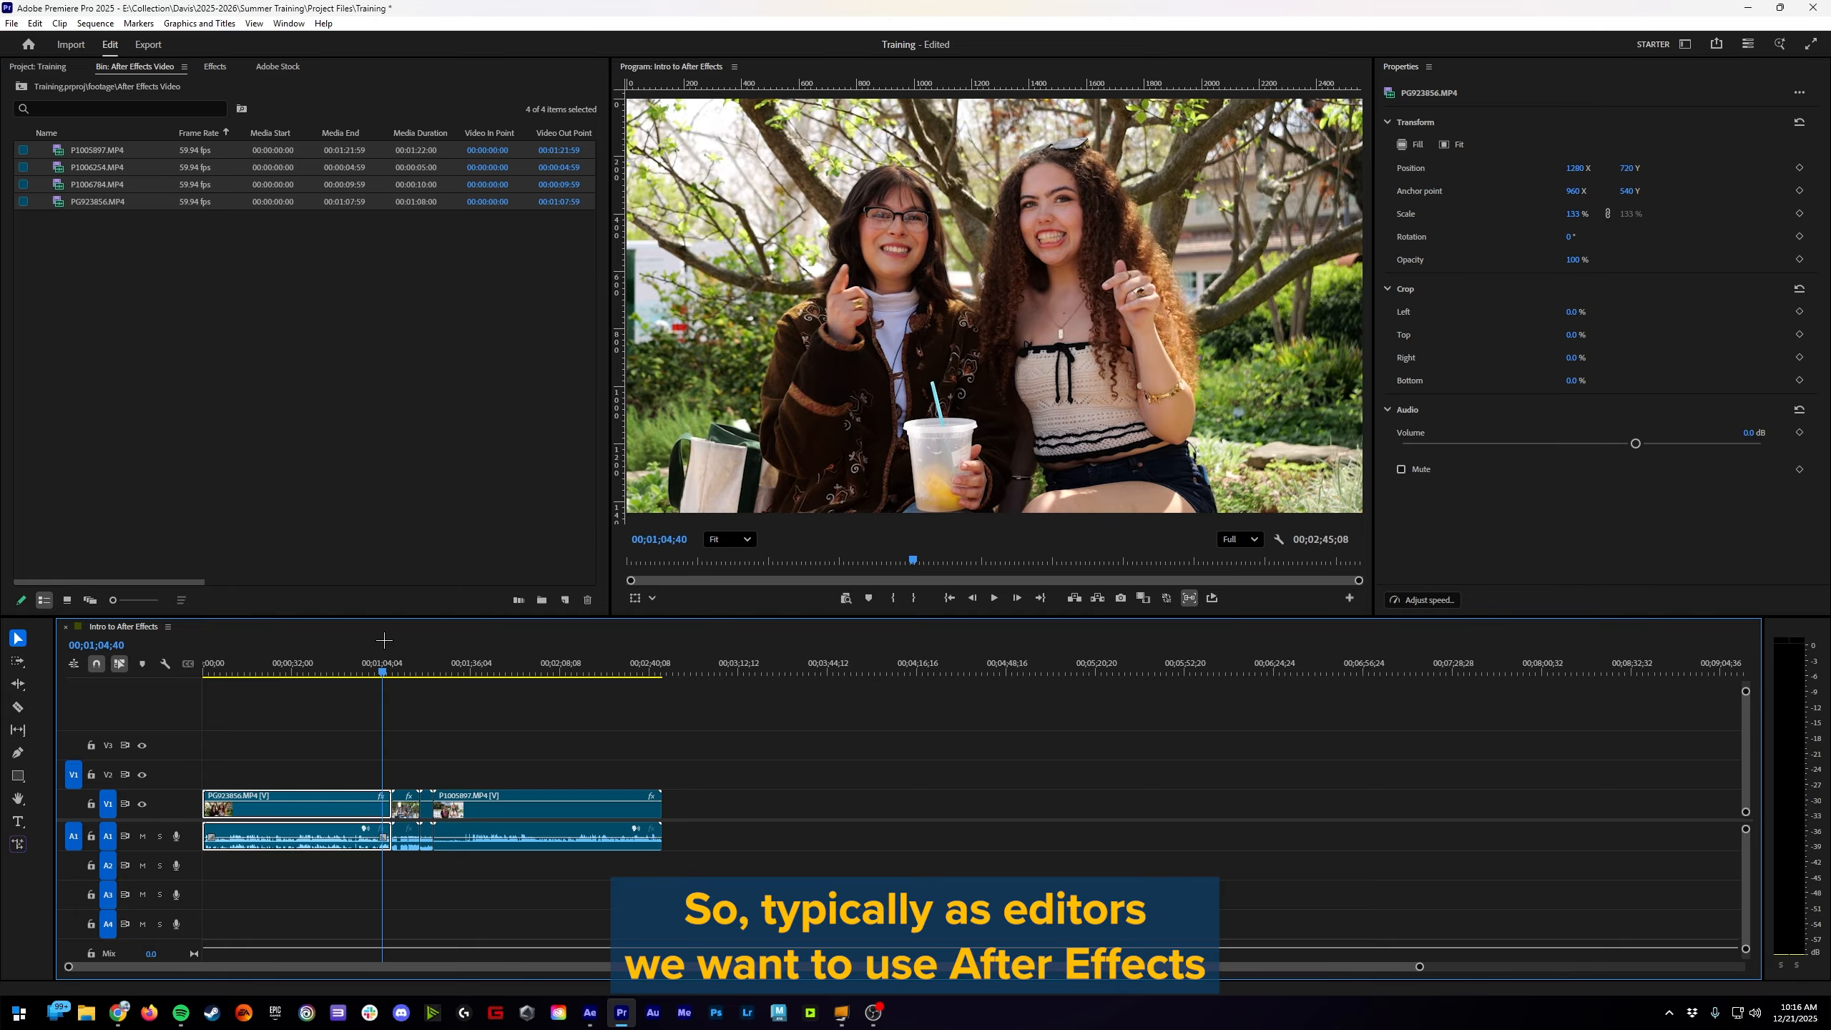
Step: Replace all the clips in the Intro to After Effects sequence with a linked After Effects composition
left_click_drag(383, 640, 333, 692)
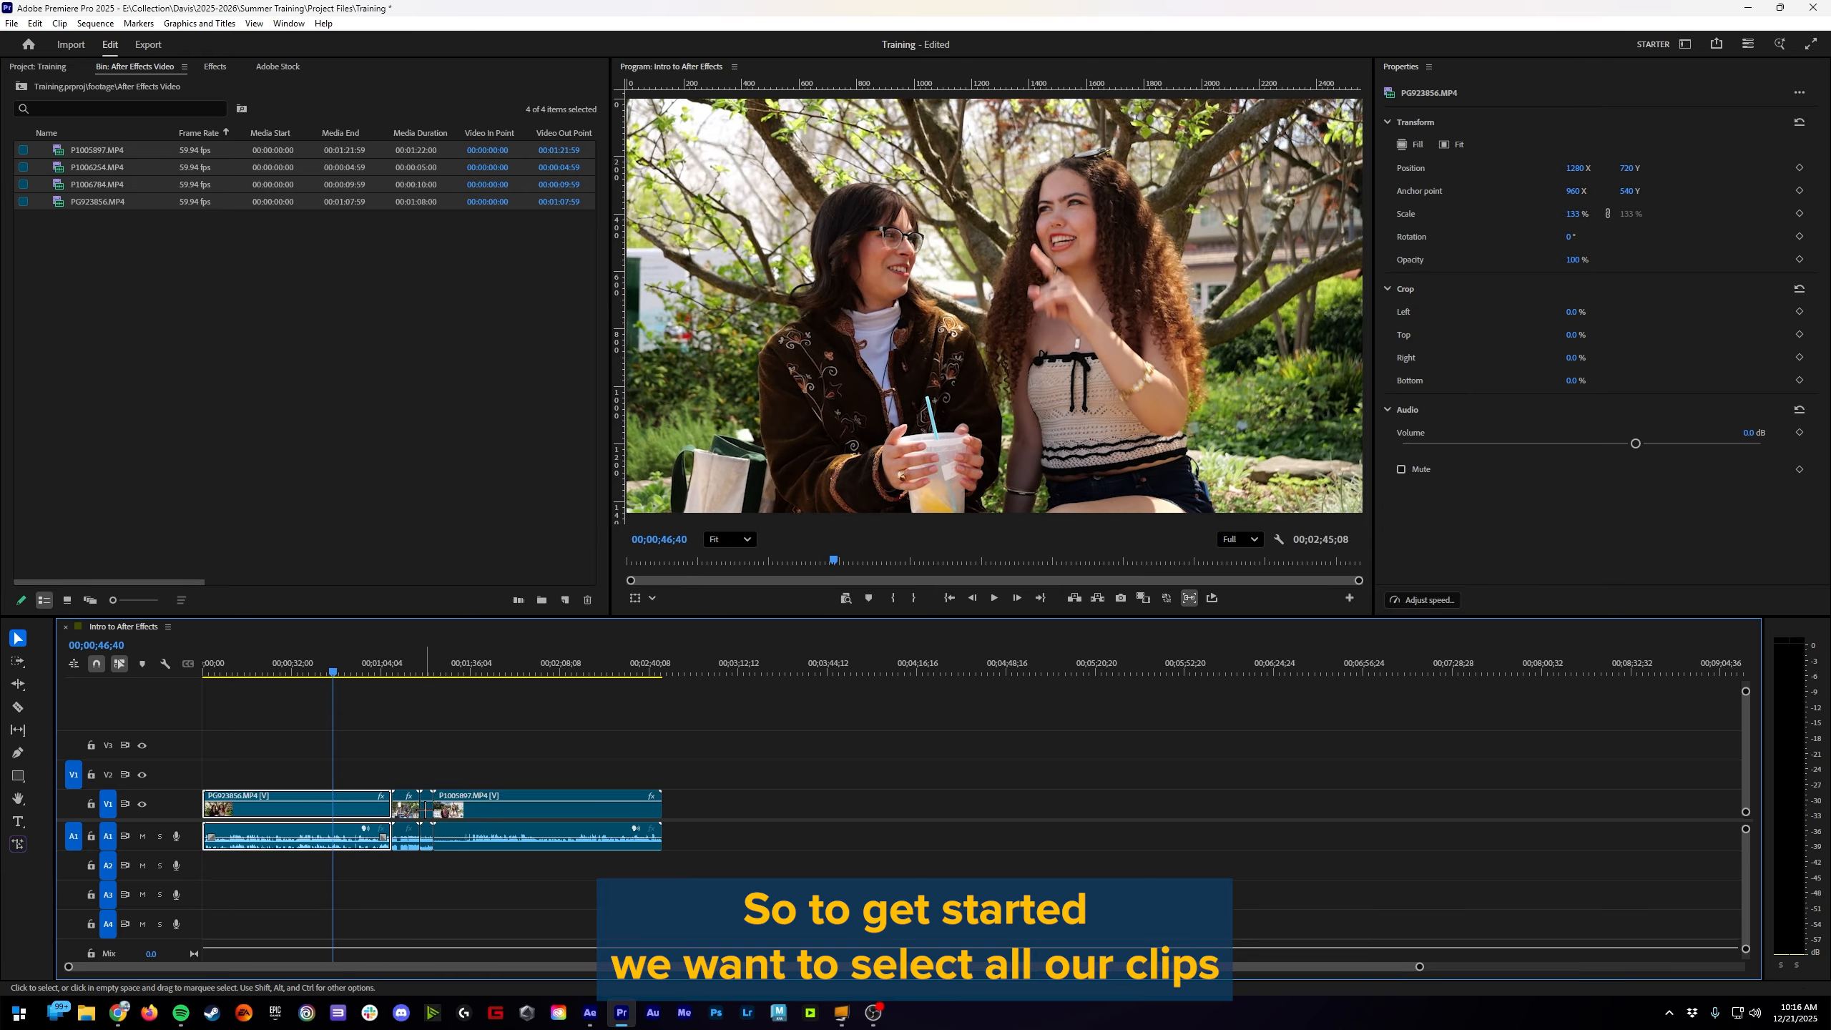
left_click_drag(619, 752, 362, 752)
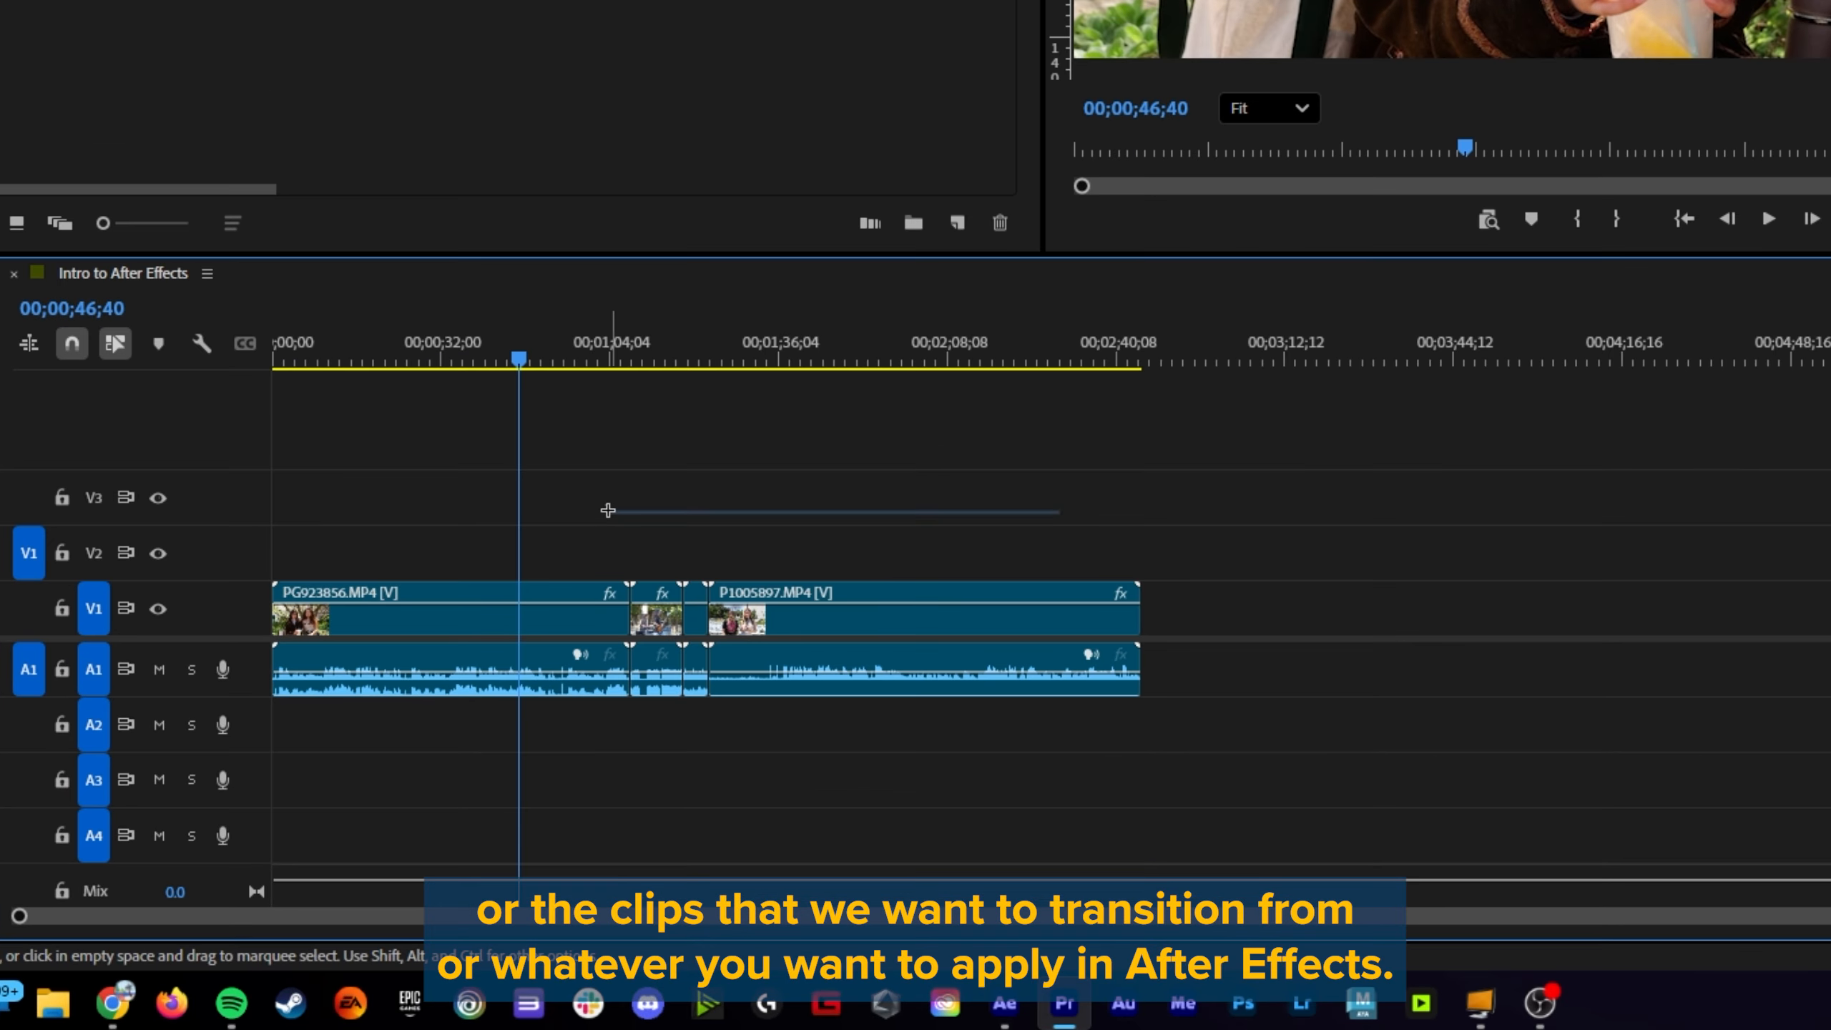
left_click_drag(574, 512, 475, 740)
right_click(578, 621)
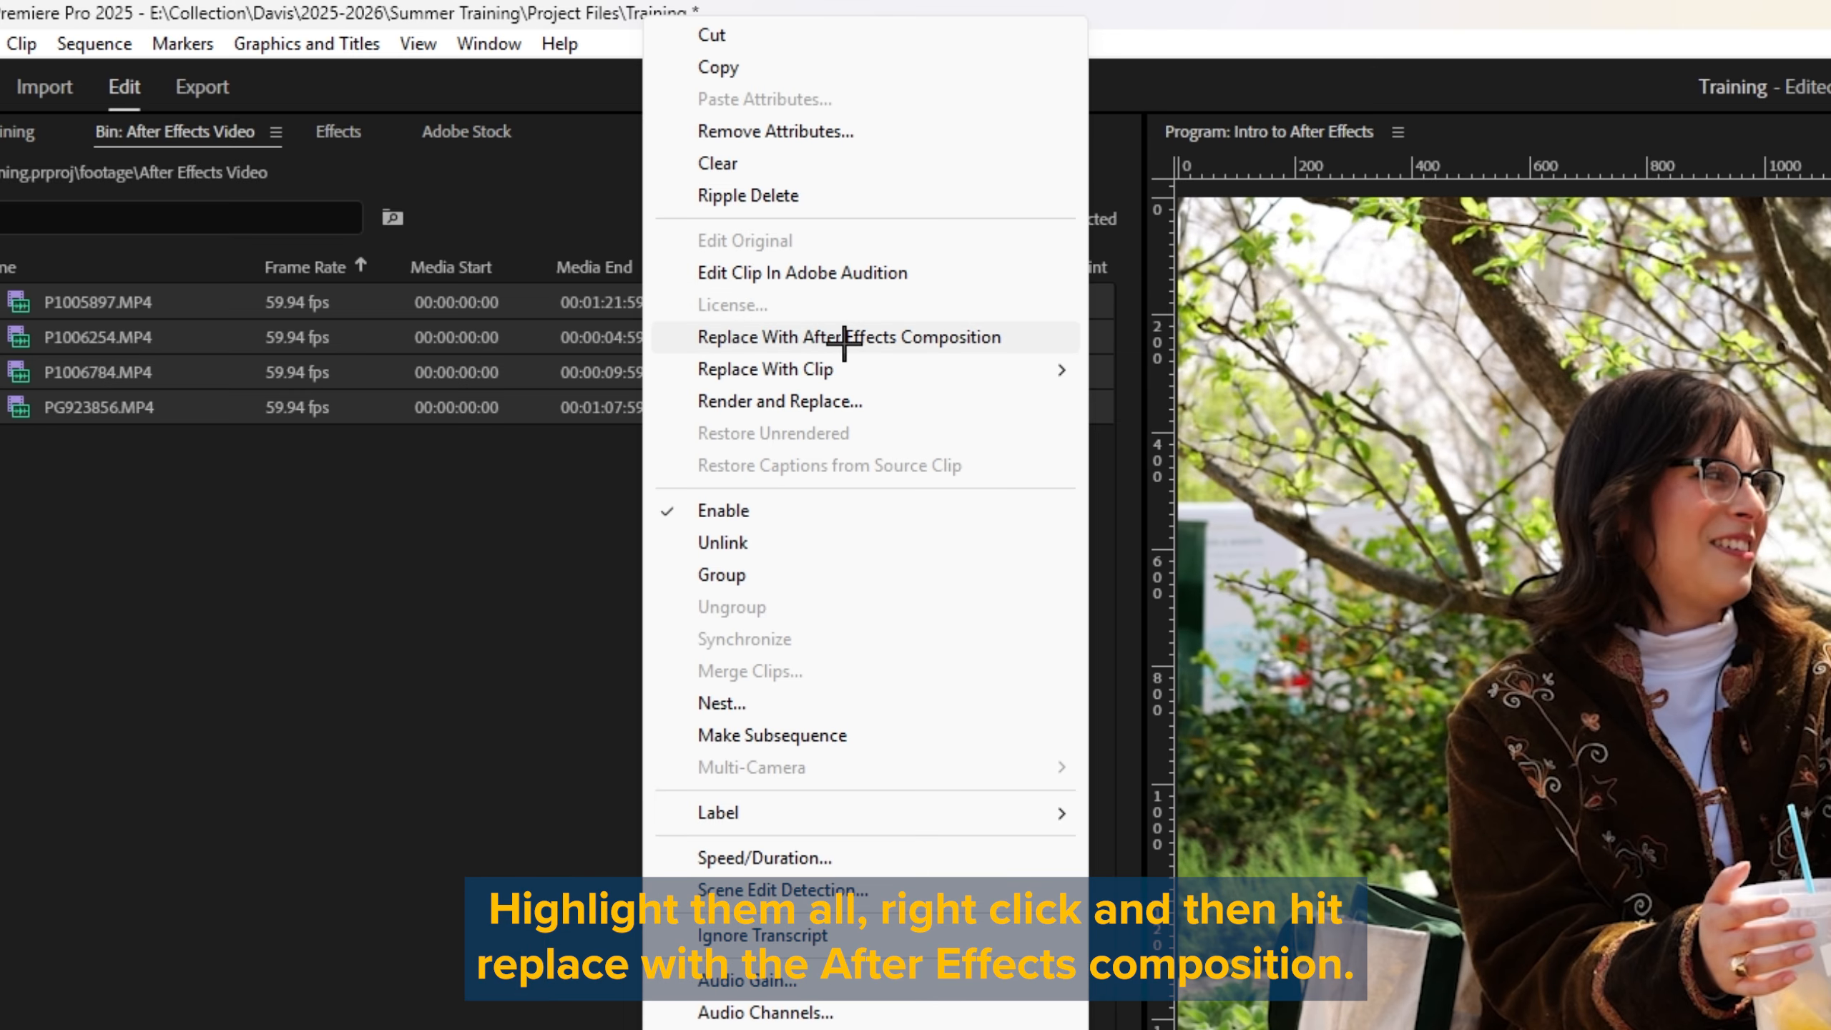
left_click(857, 337)
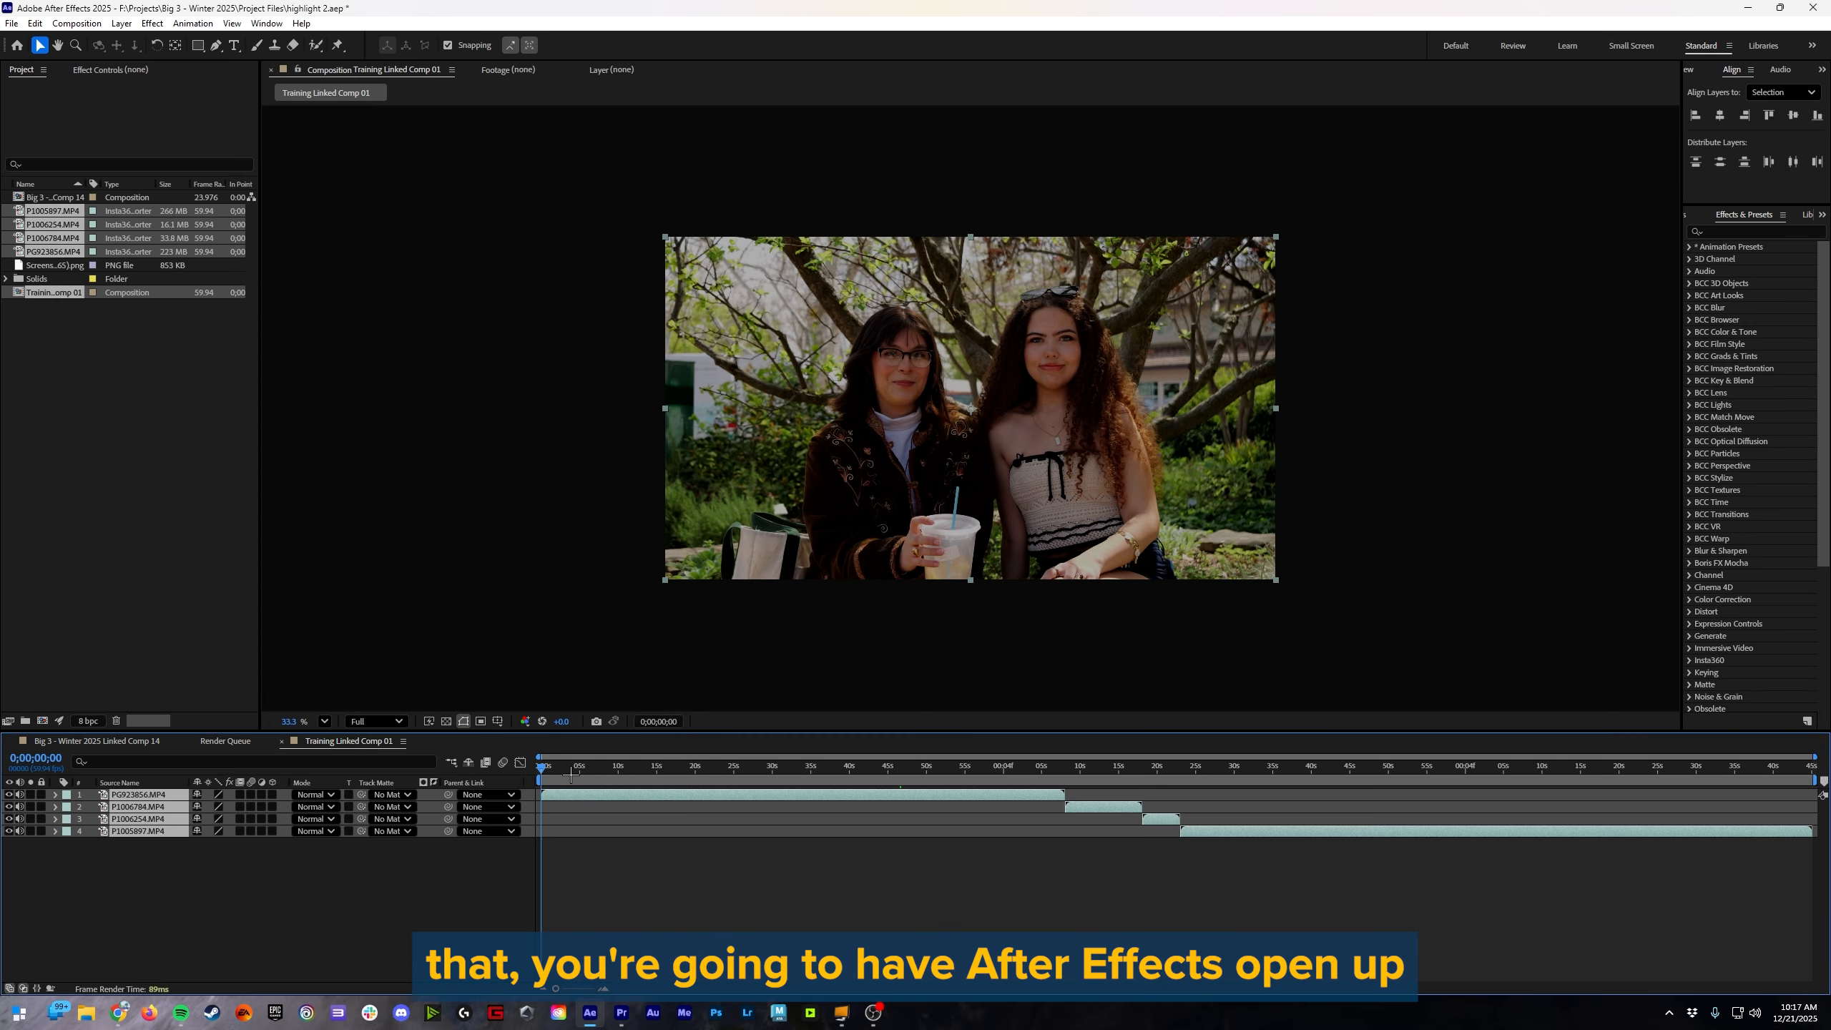
Step: Preview the linked composition at a point in the last clip and enlarge its view to fill the viewer
left_click_drag(576, 767, 1226, 767)
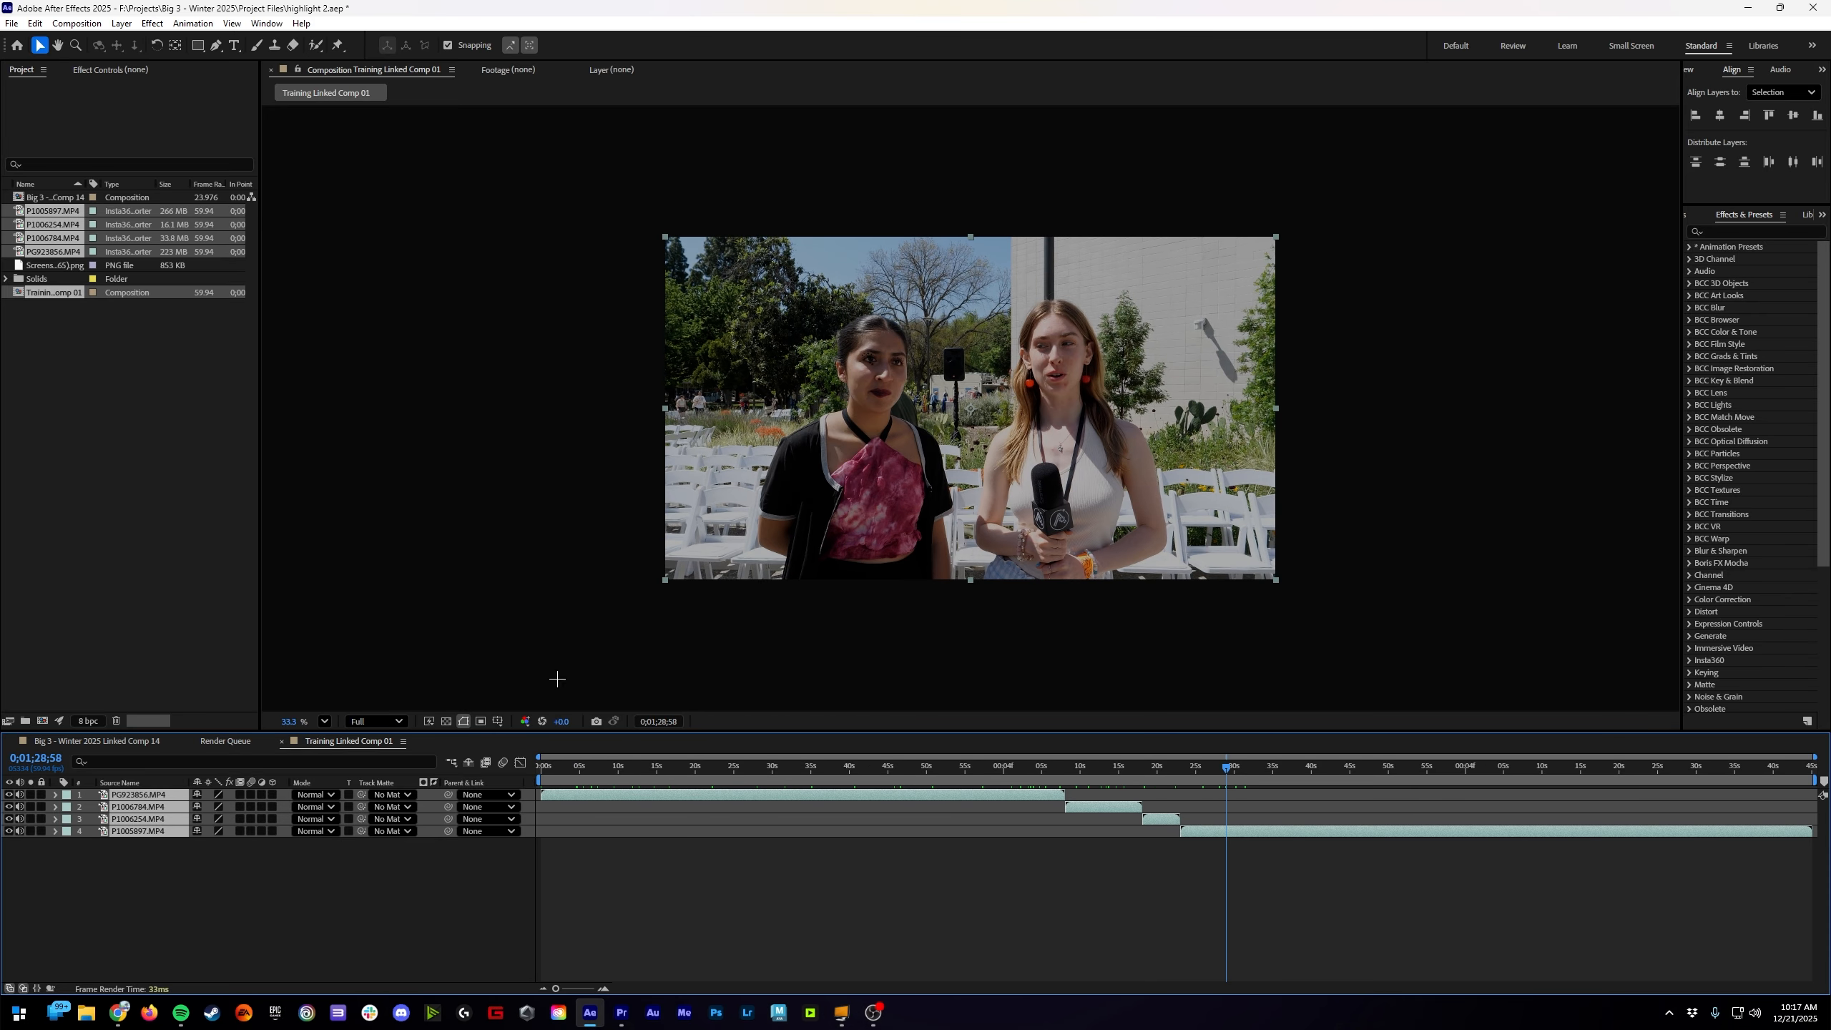
left_click(329, 720)
left_click(333, 429)
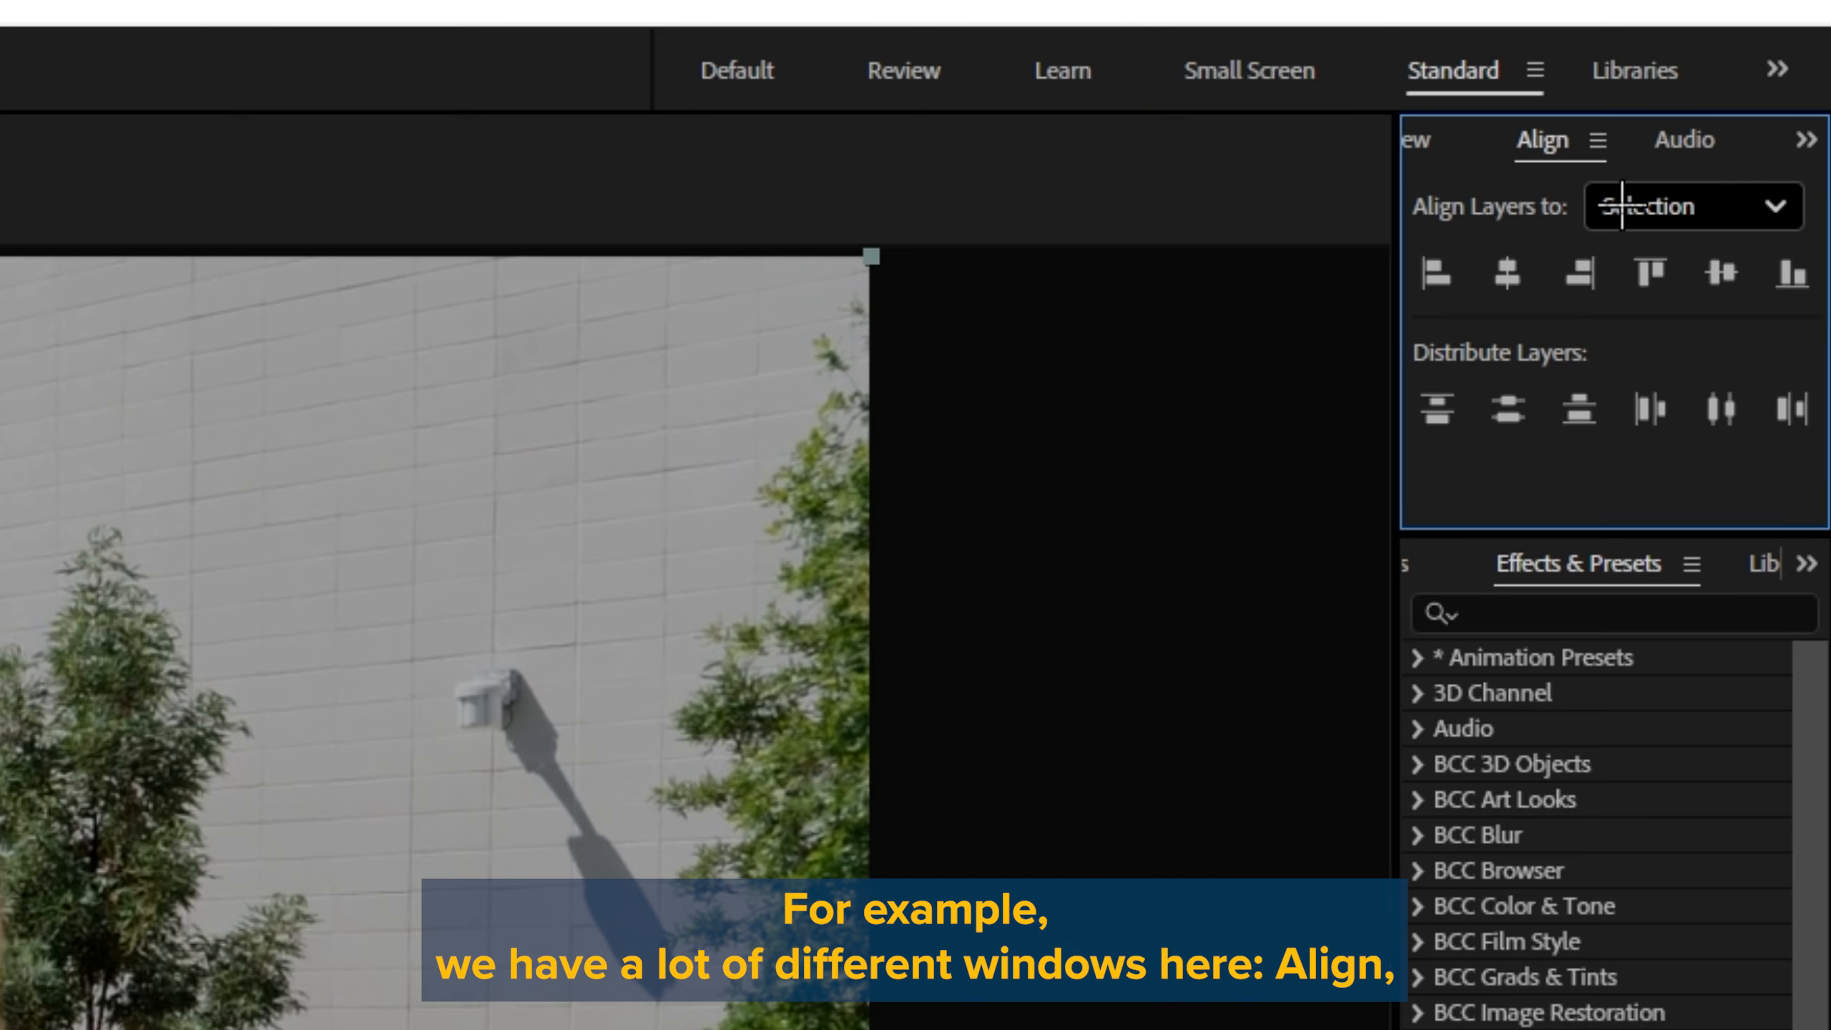
Step: Show the Preview panel and the Properties panel in the side panel groups, and check which other panels are available
left_click(1822, 70)
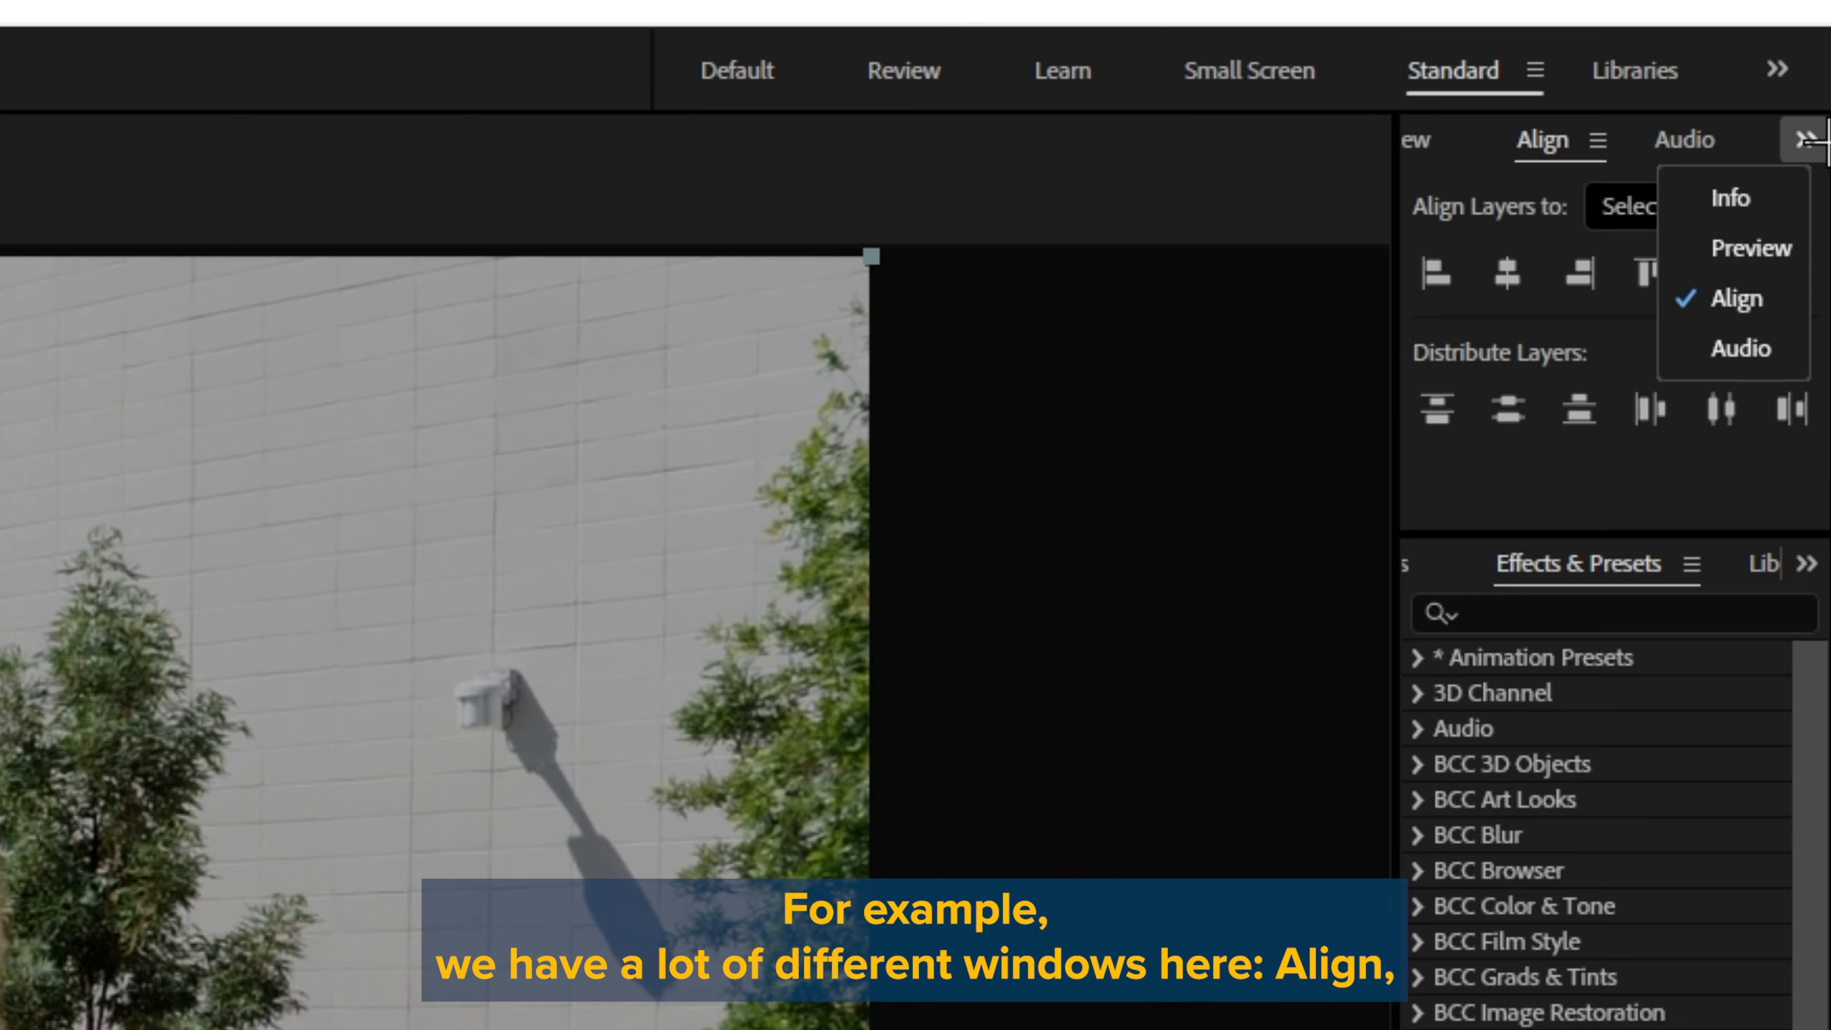
left_click(1752, 248)
left_click(1806, 564)
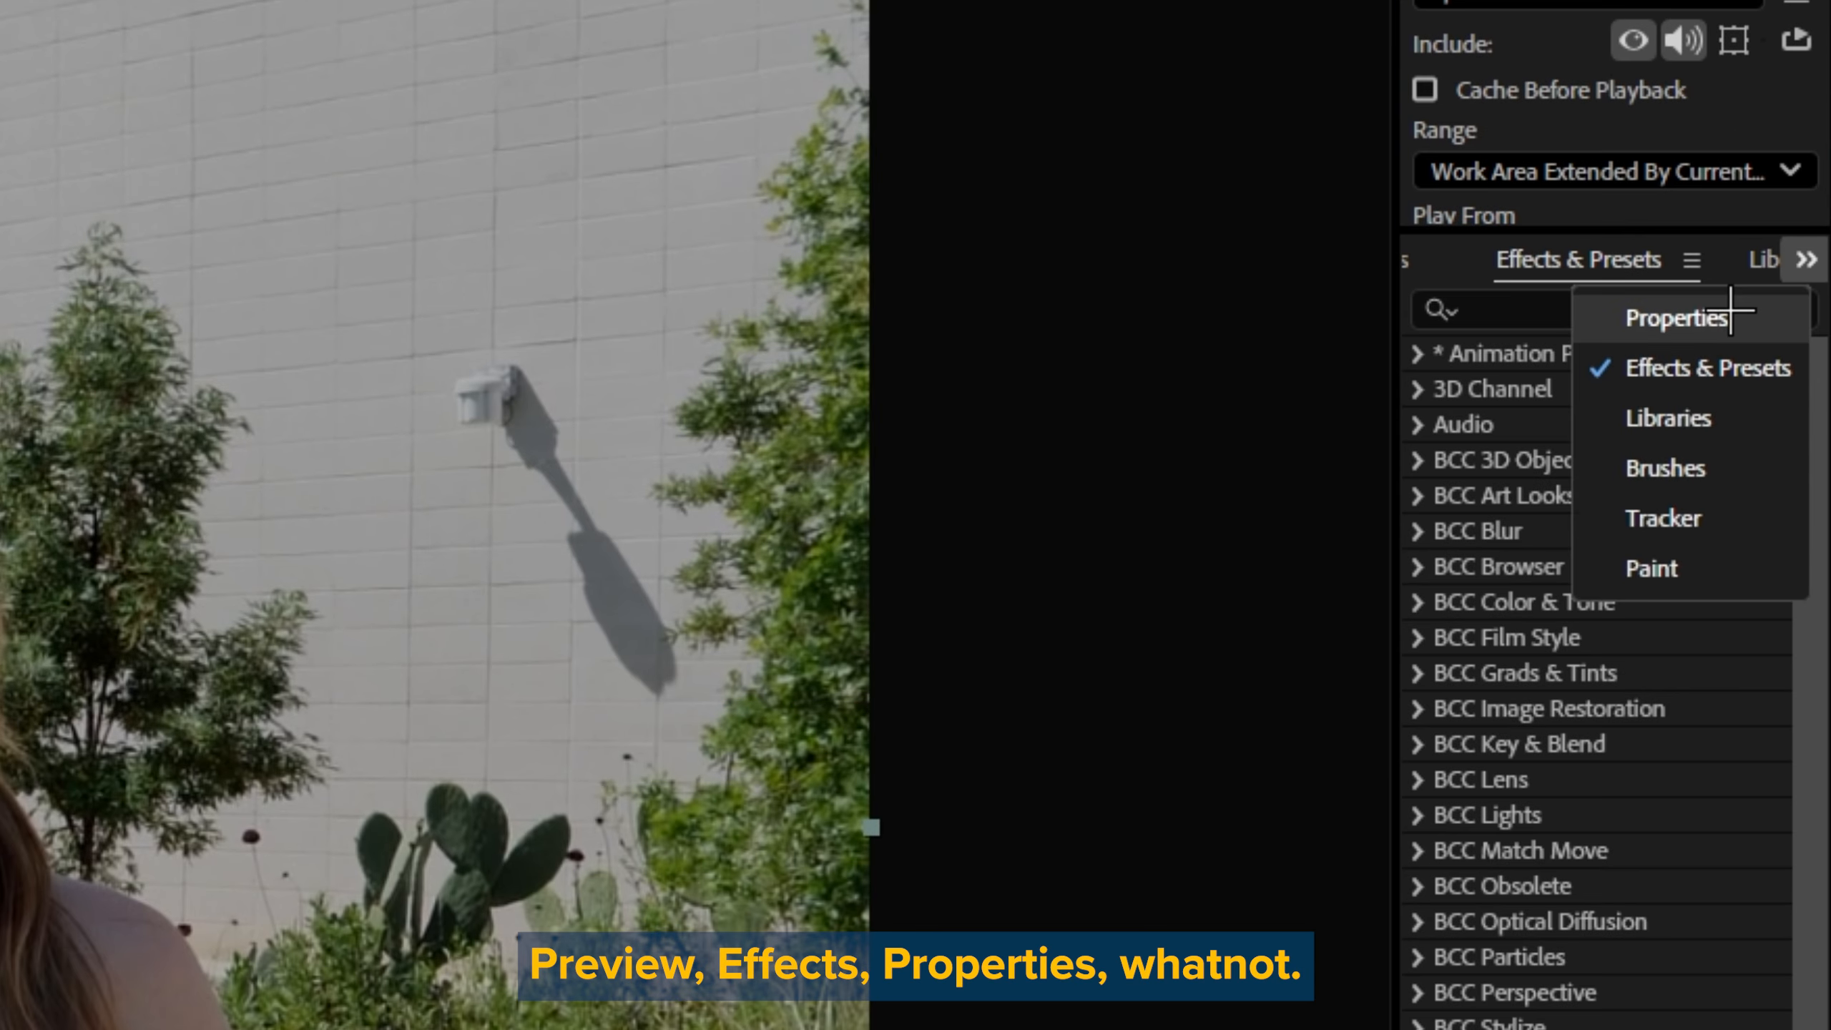
left_click(1676, 317)
left_click(1806, 260)
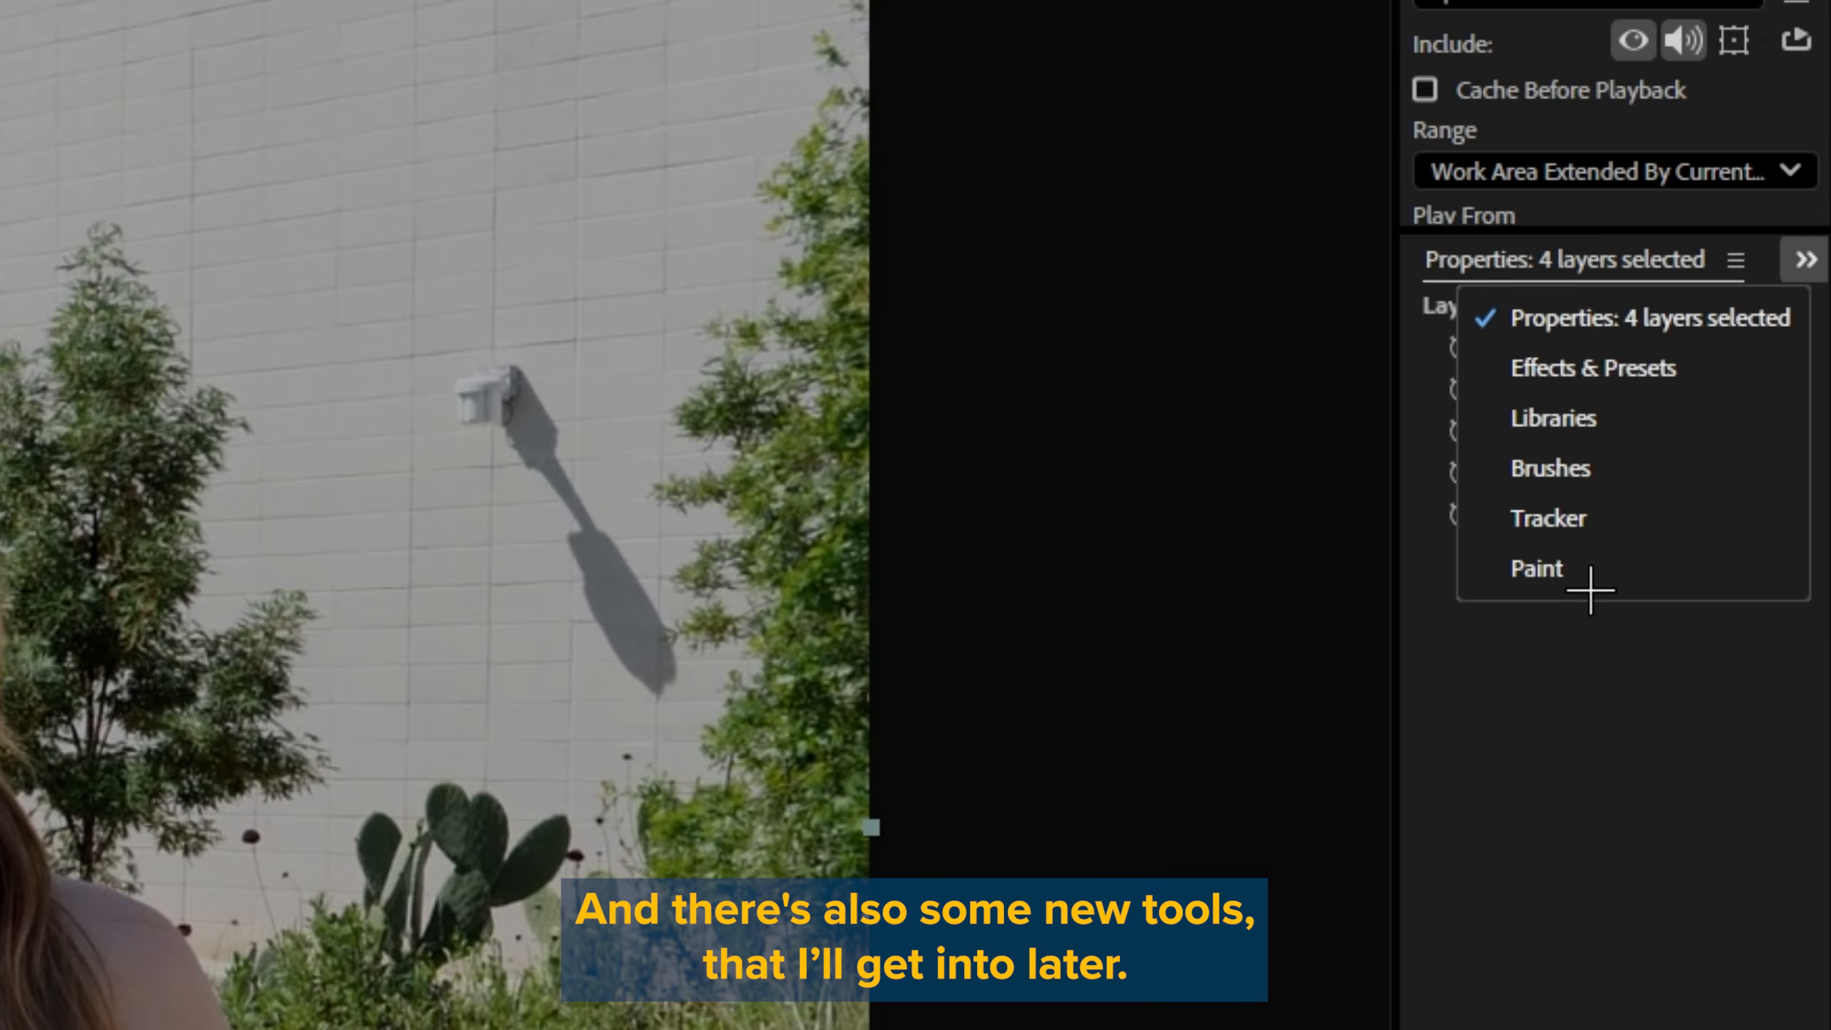
left_click(1570, 981)
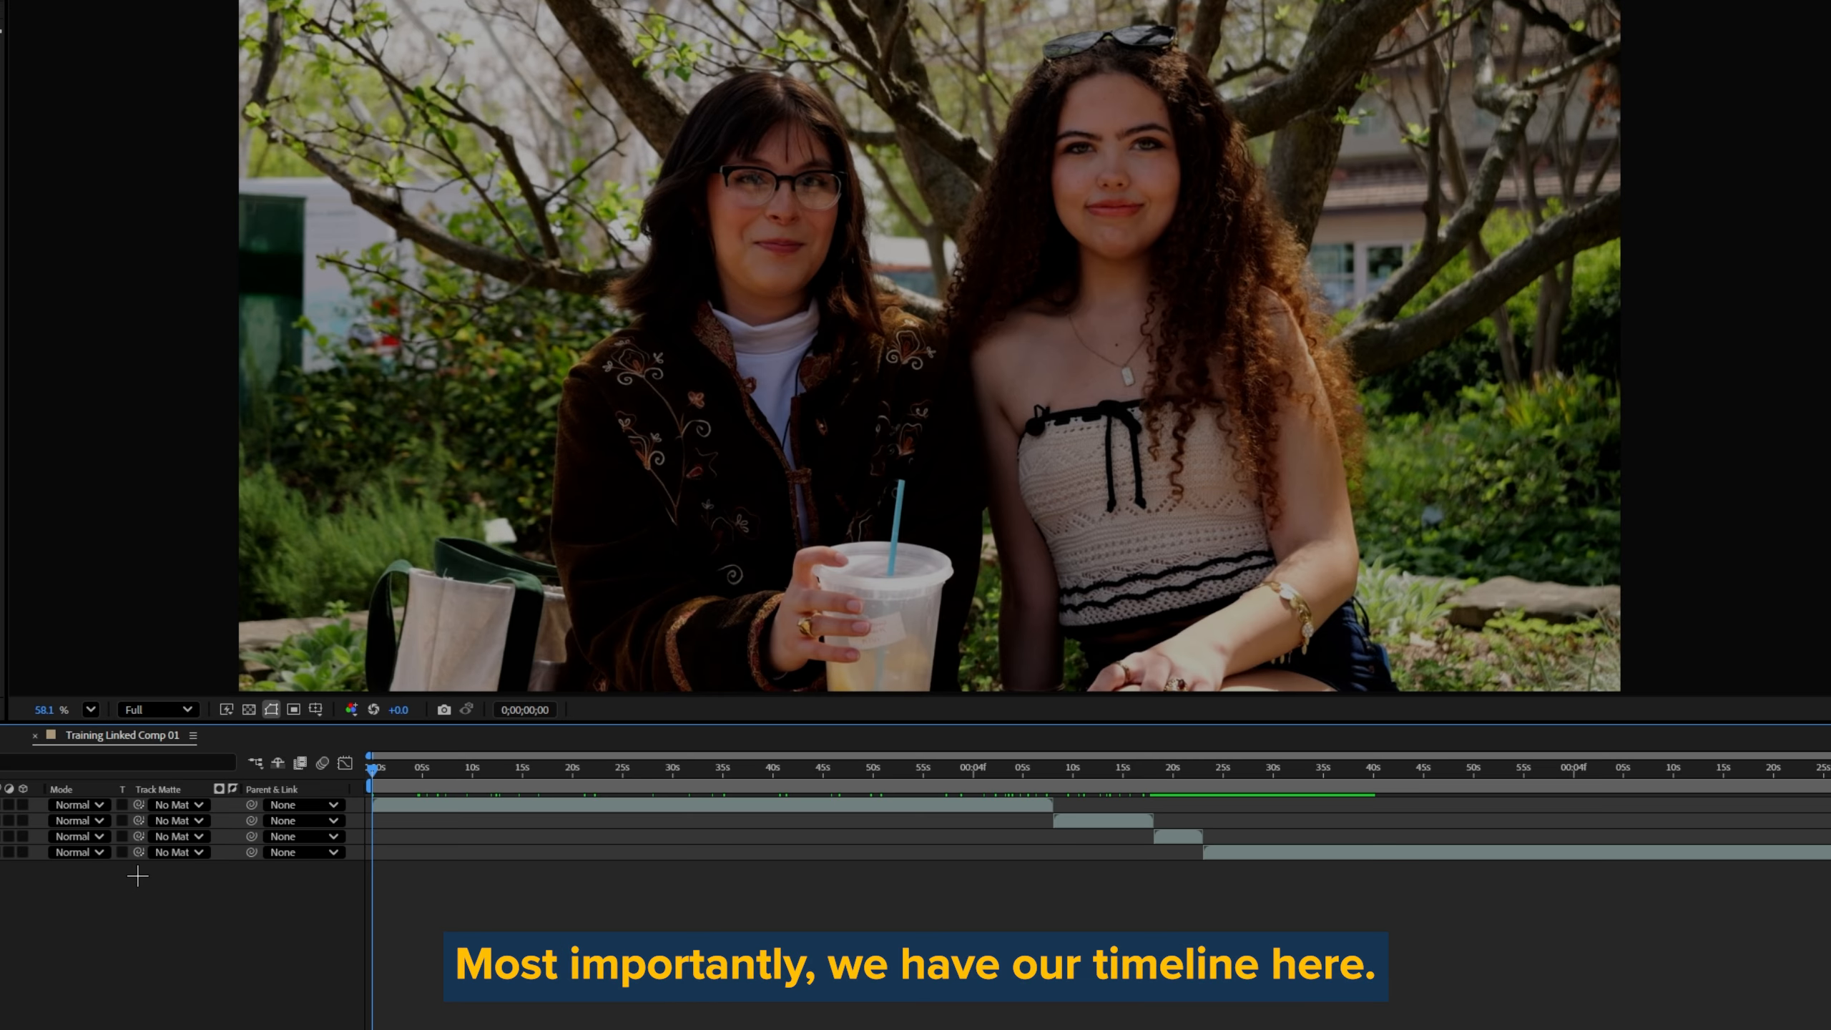
Step: Scrub through the composition across the first clip and into the second to see how the stacked layers follow each other
left_click_drag(382, 772, 908, 770)
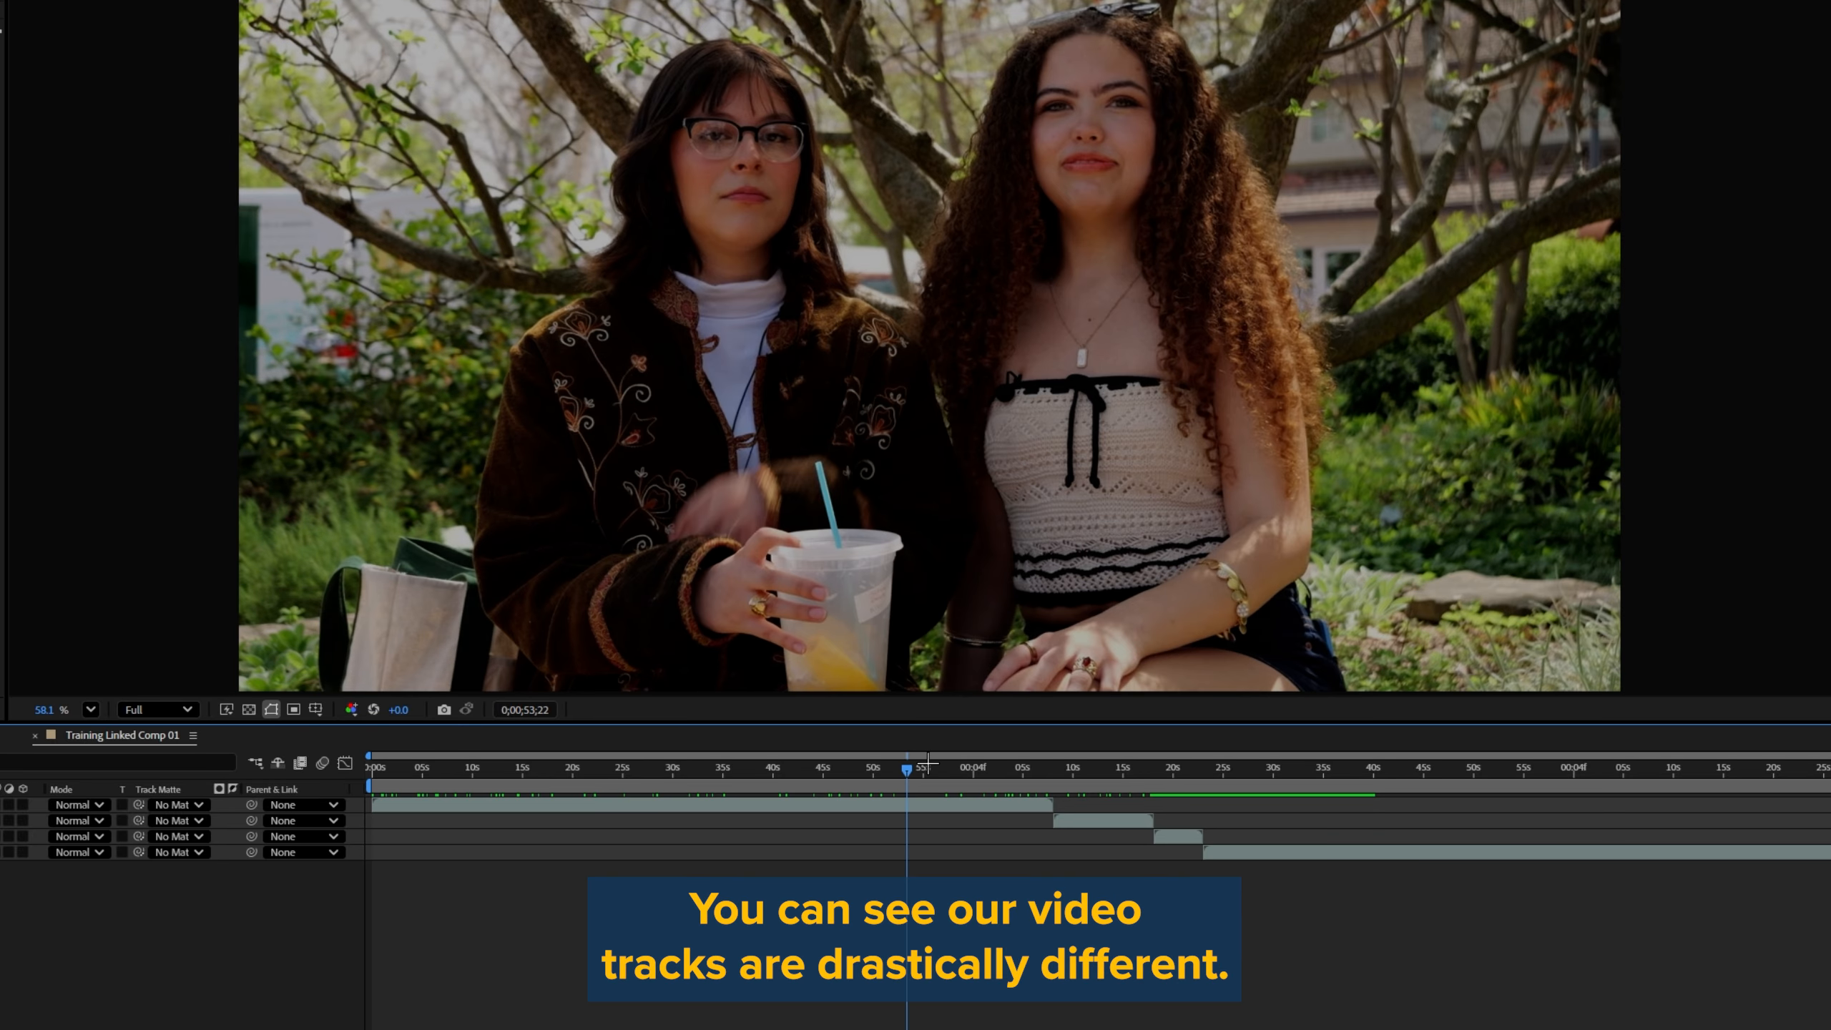
key("space")
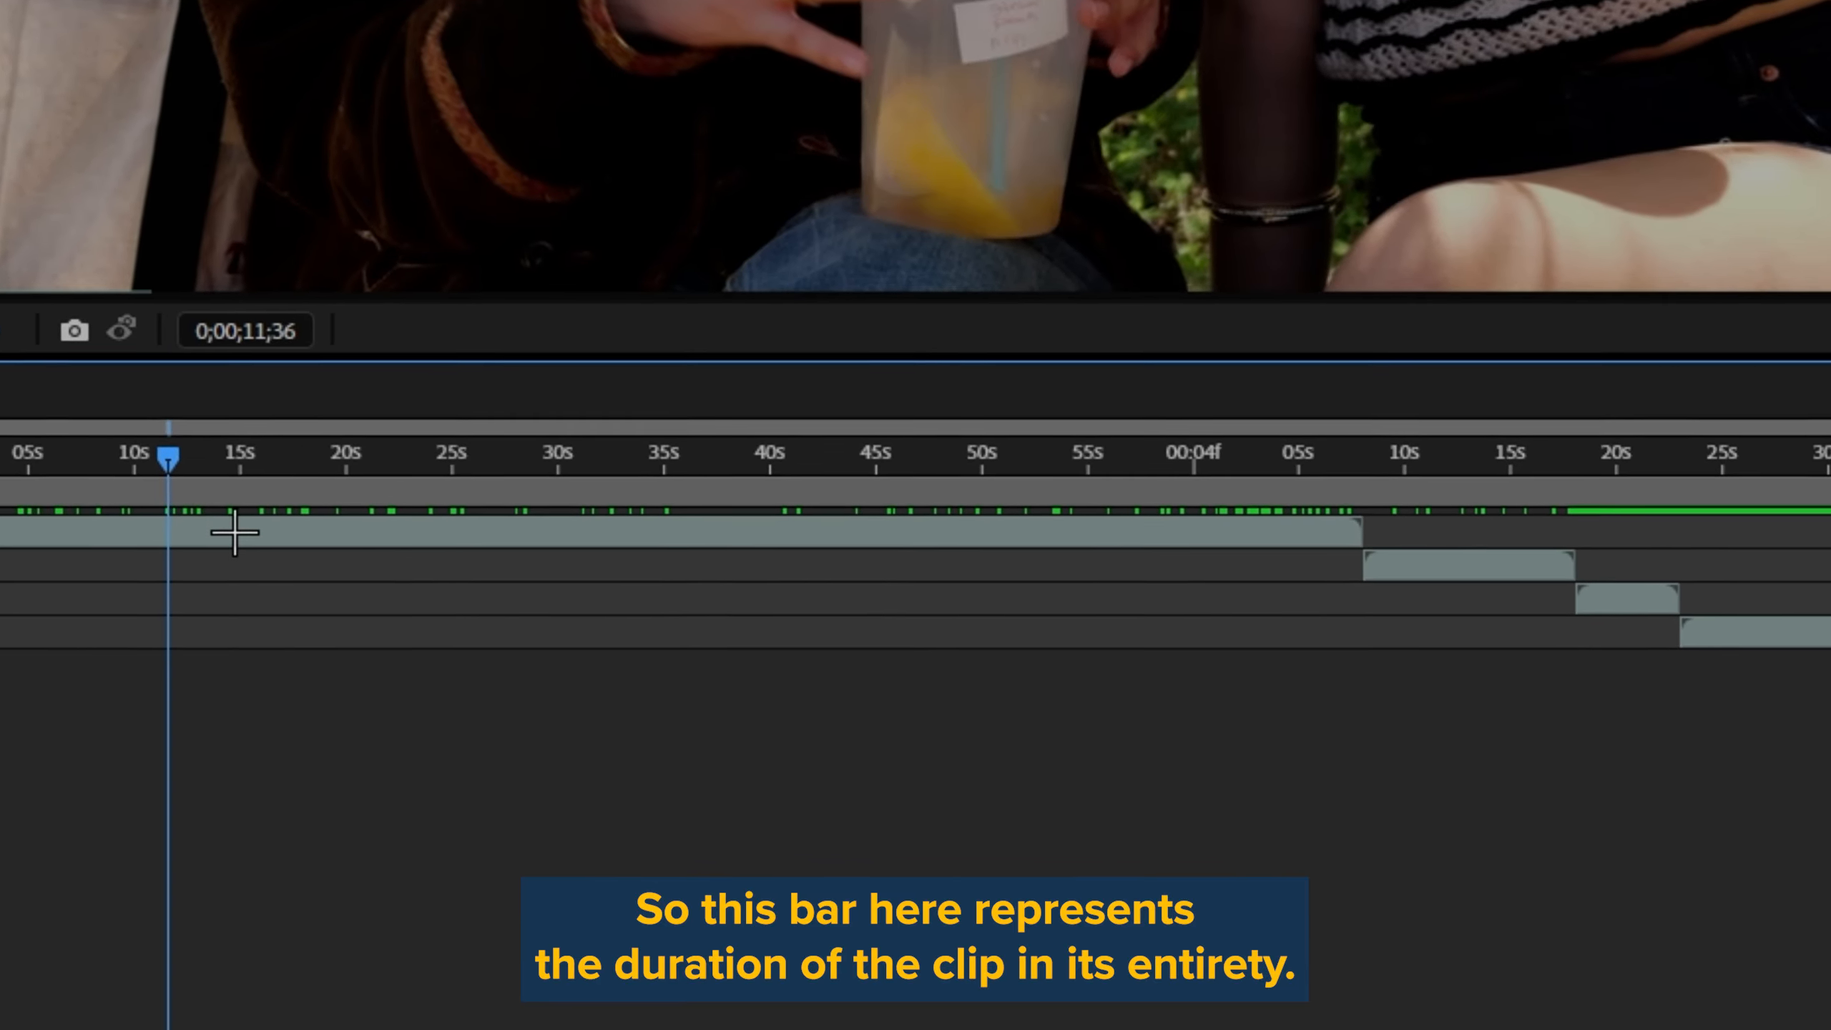
left_click_drag(91, 443, 1060, 429)
left_click_drag(901, 425, 1088, 415)
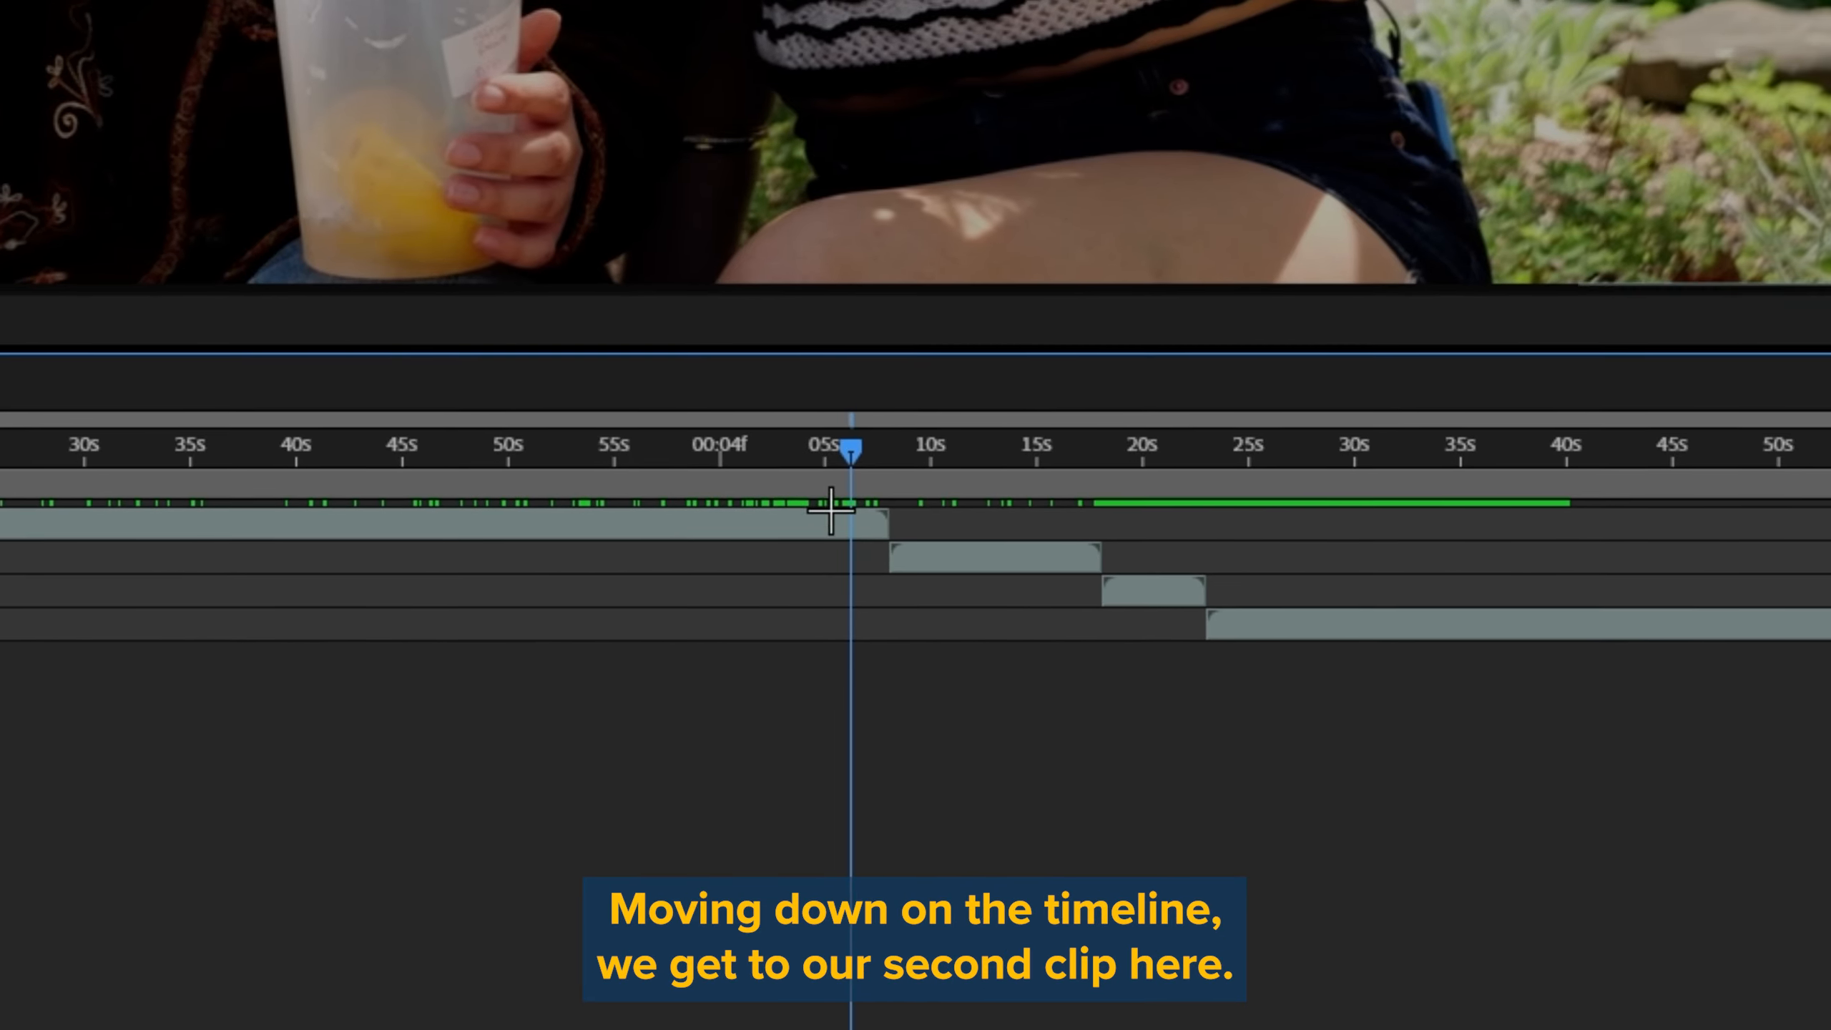
mouse_move(931, 445)
left_mouse_down()
mouse_move(965, 447)
mouse_move(871, 444)
mouse_move(898, 445)
left_mouse_up()
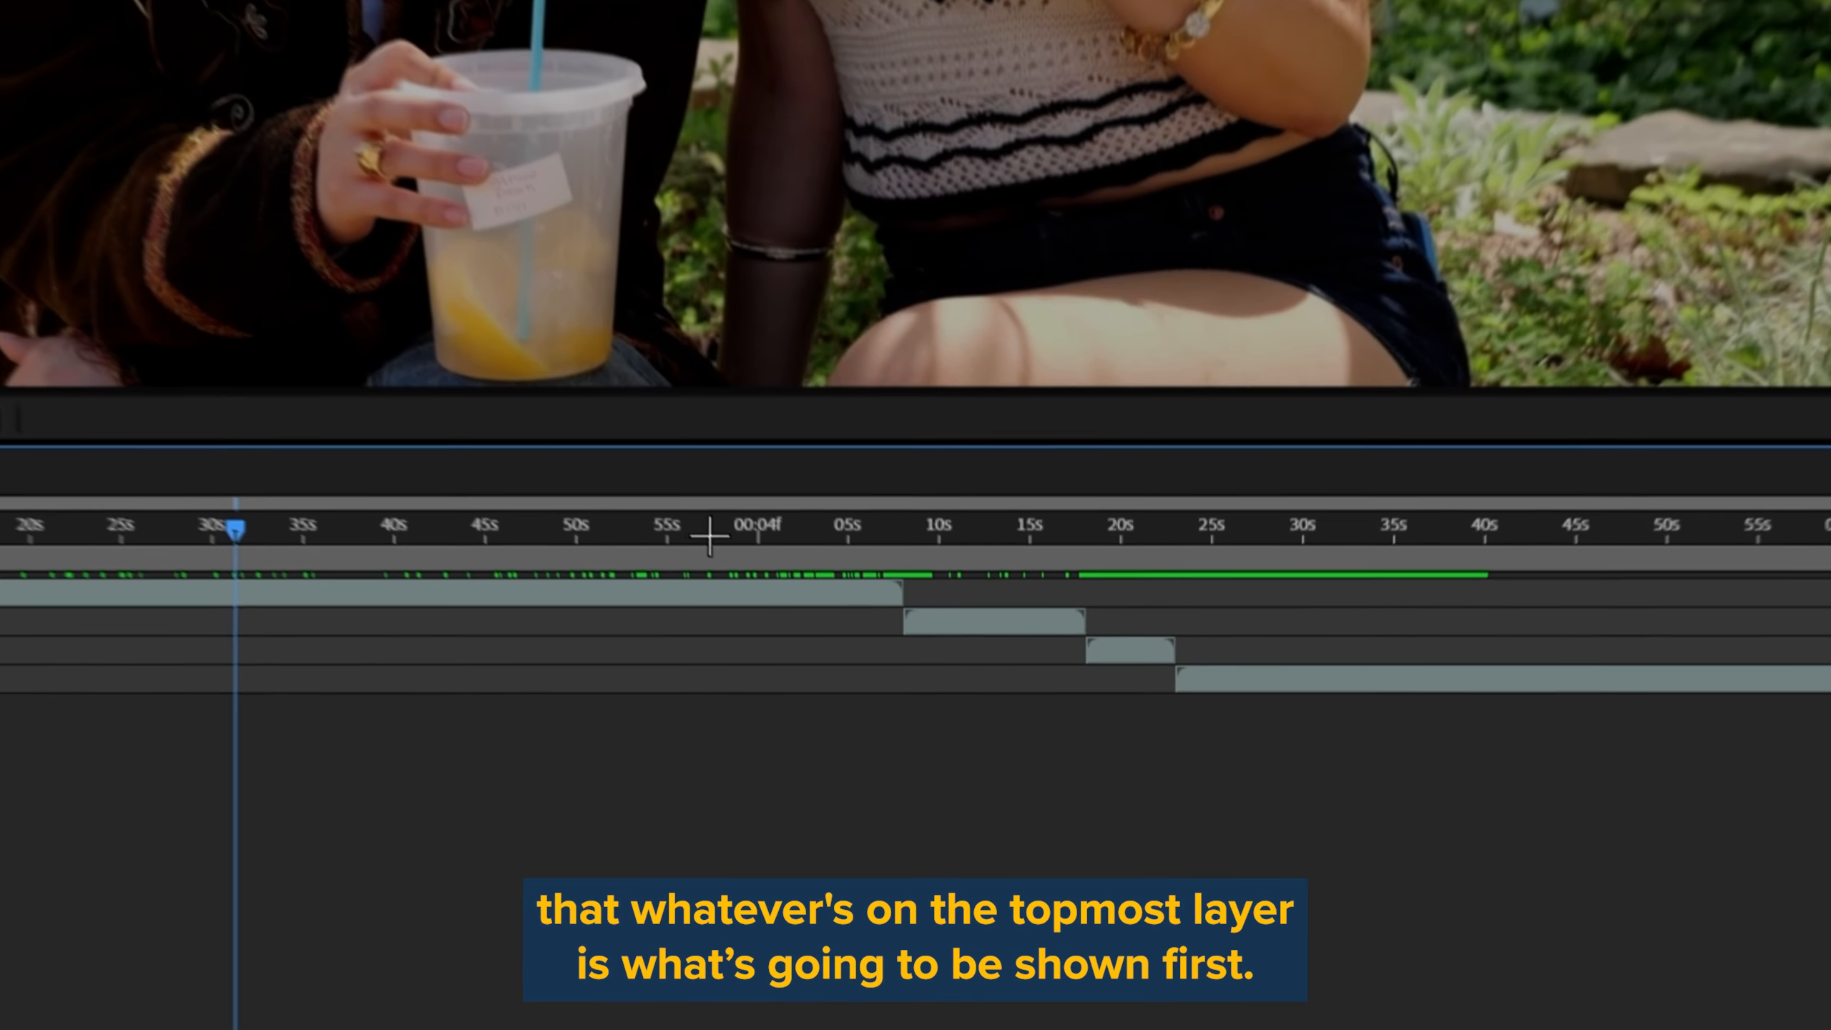
left_click_drag(818, 535, 933, 535)
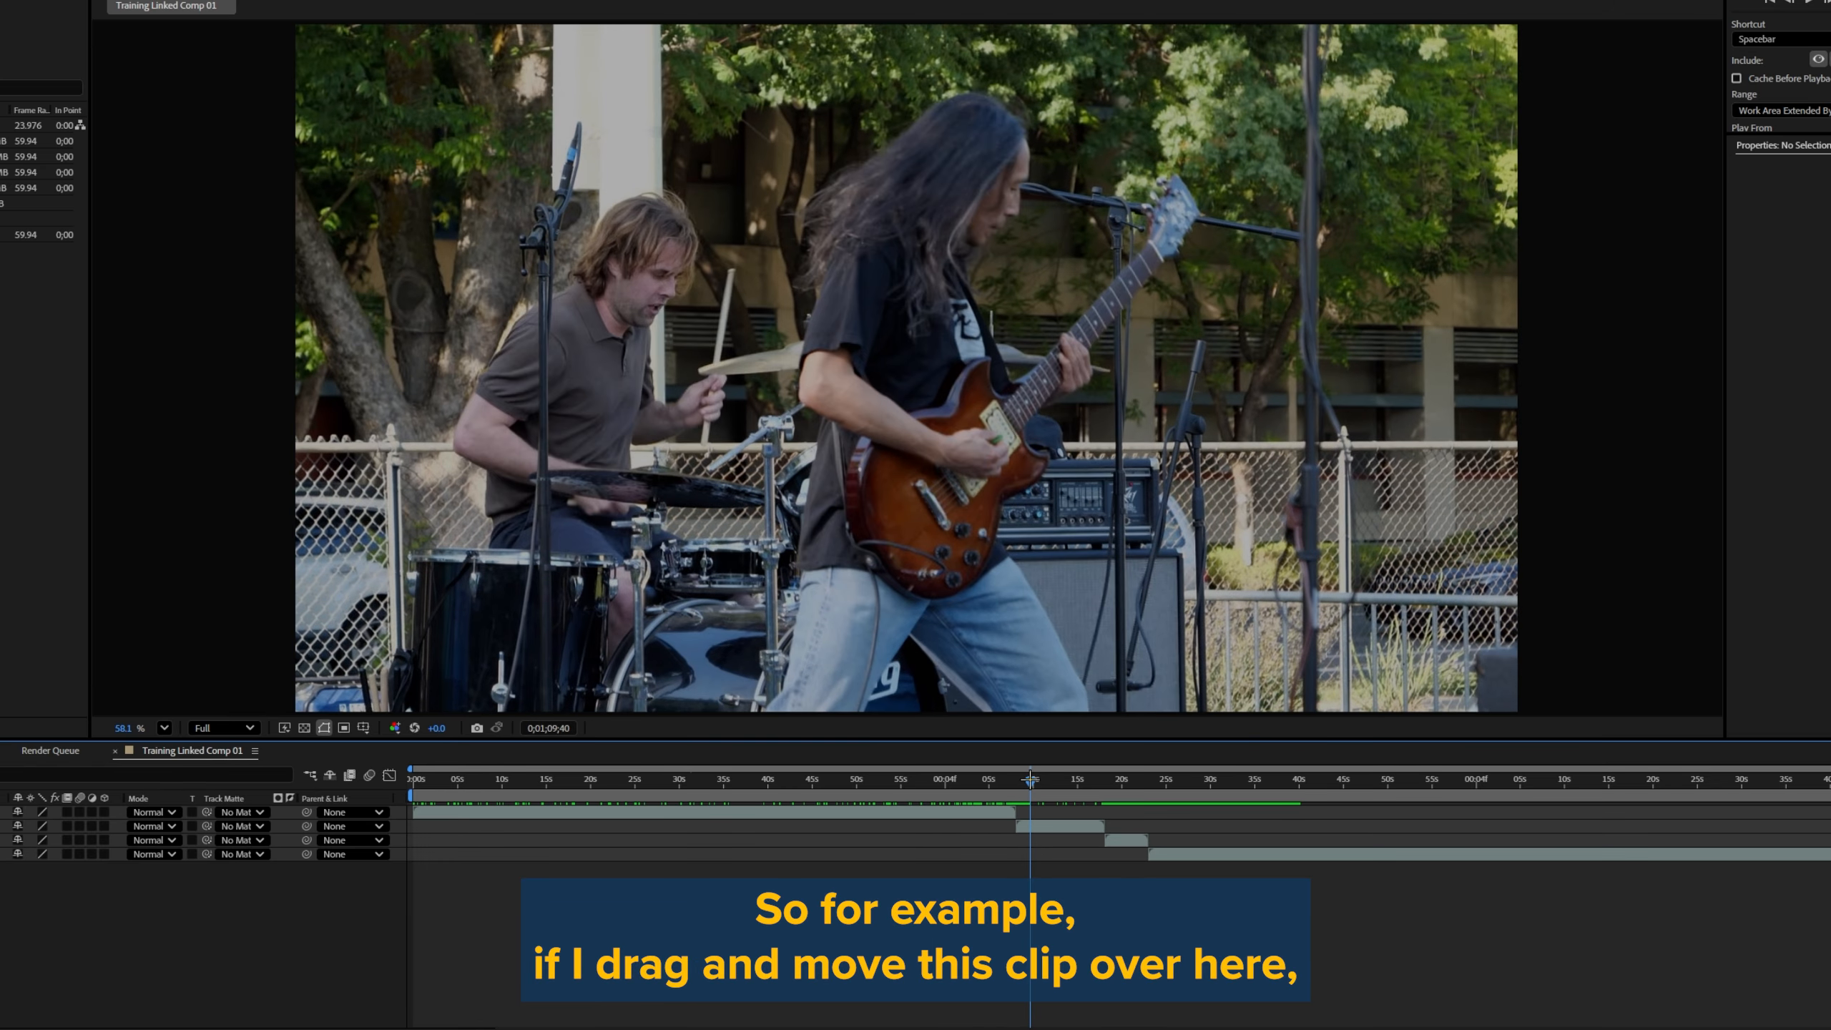
Step: Select the first clip's layer, preview playback from about the 10-second mark, and scrub further along the clip
left_click(957, 812)
left_click_drag(957, 812, 513, 772)
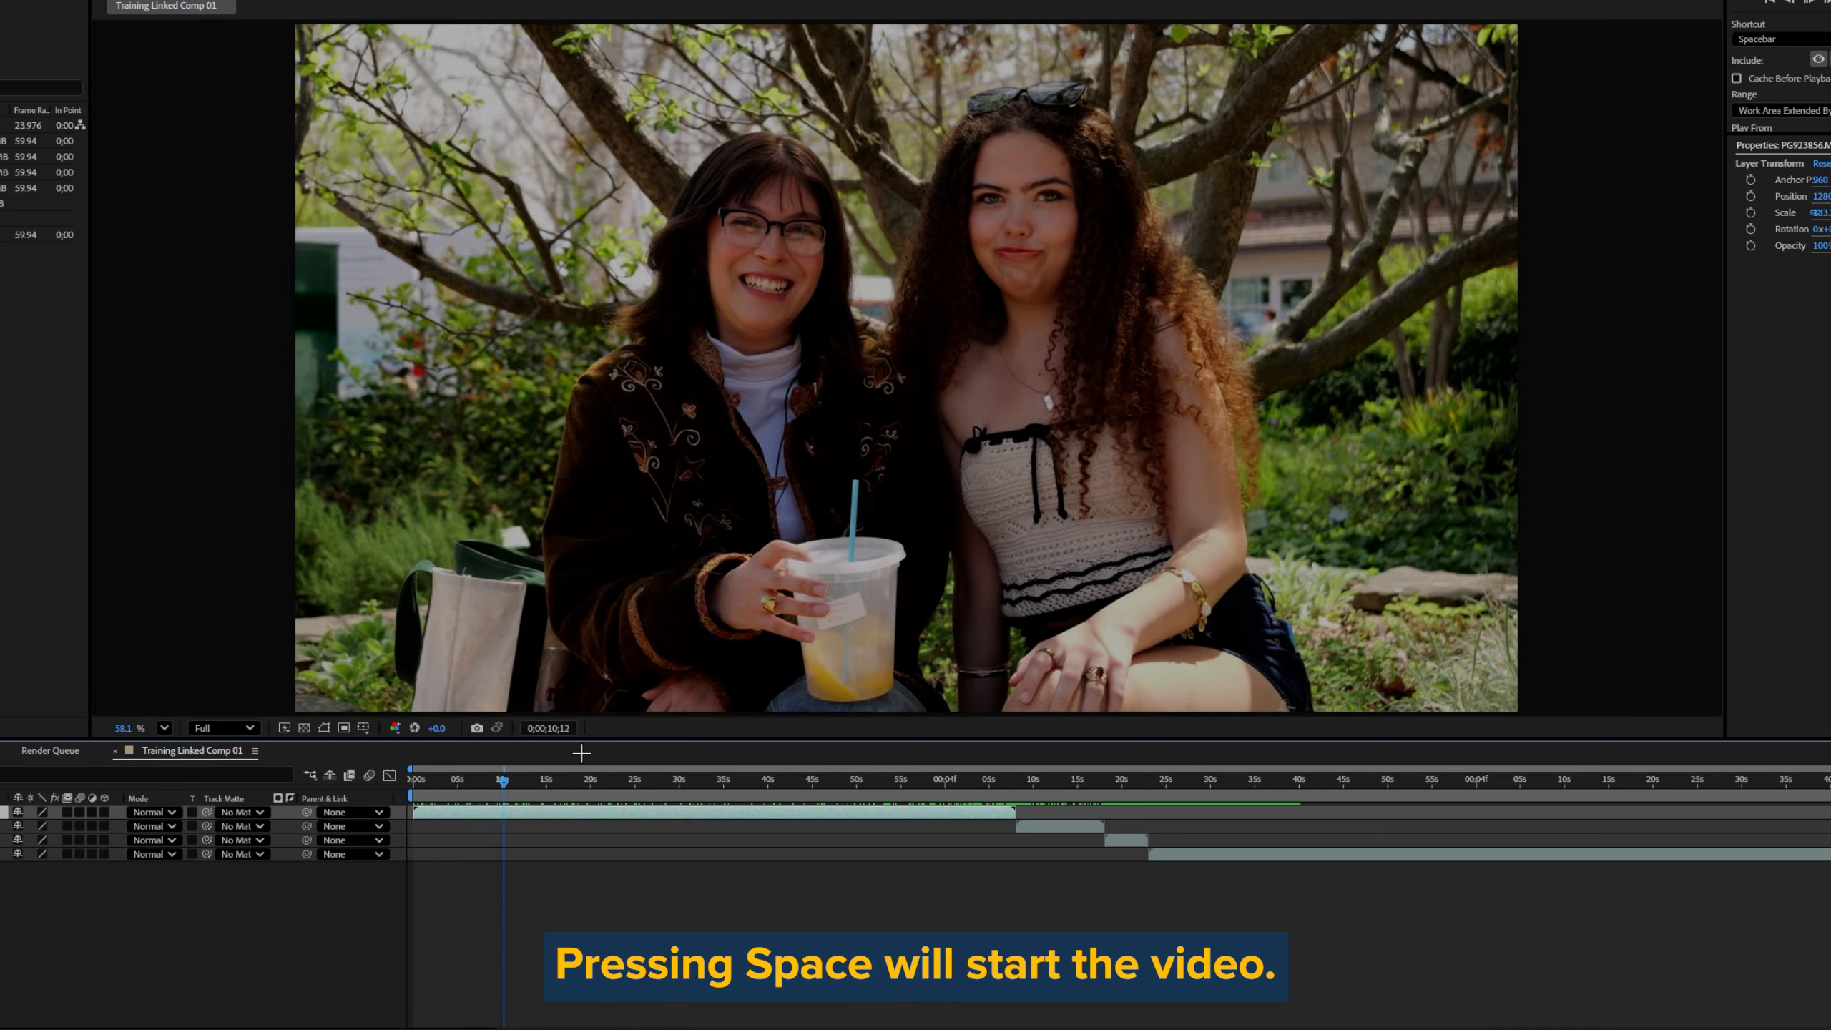
key("space")
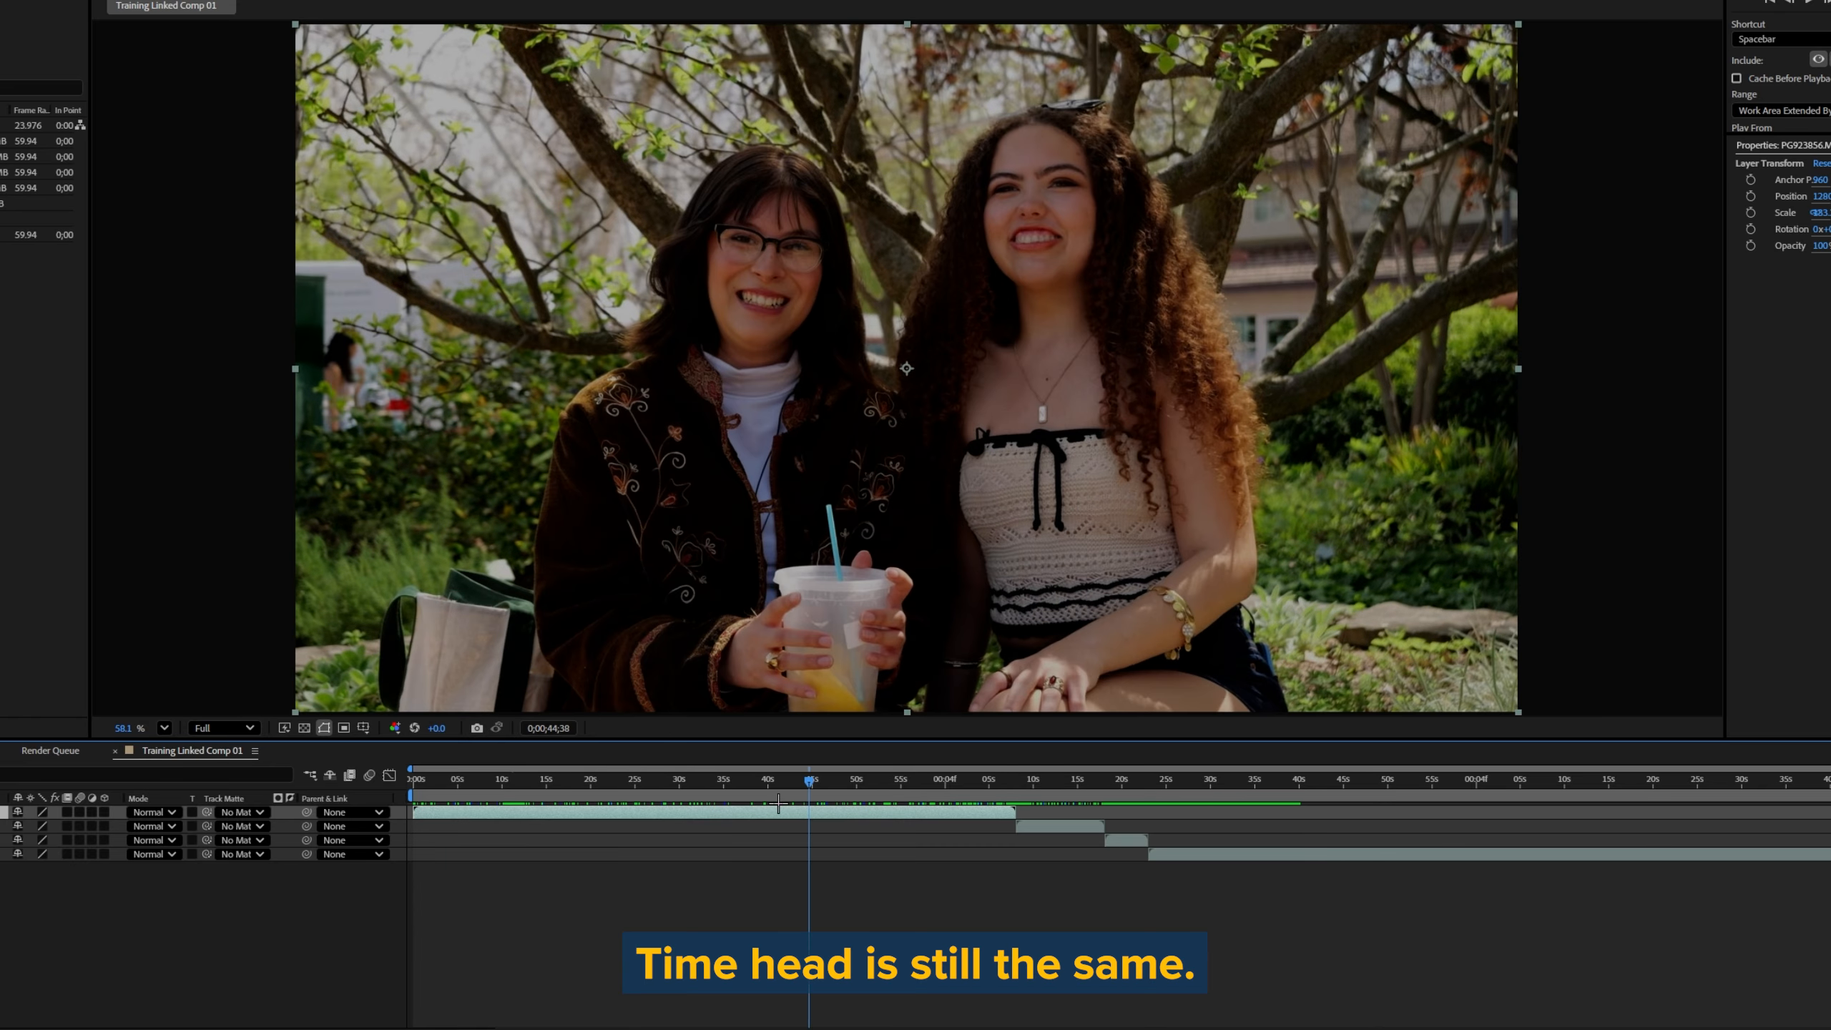
left_click_drag(865, 781, 923, 785)
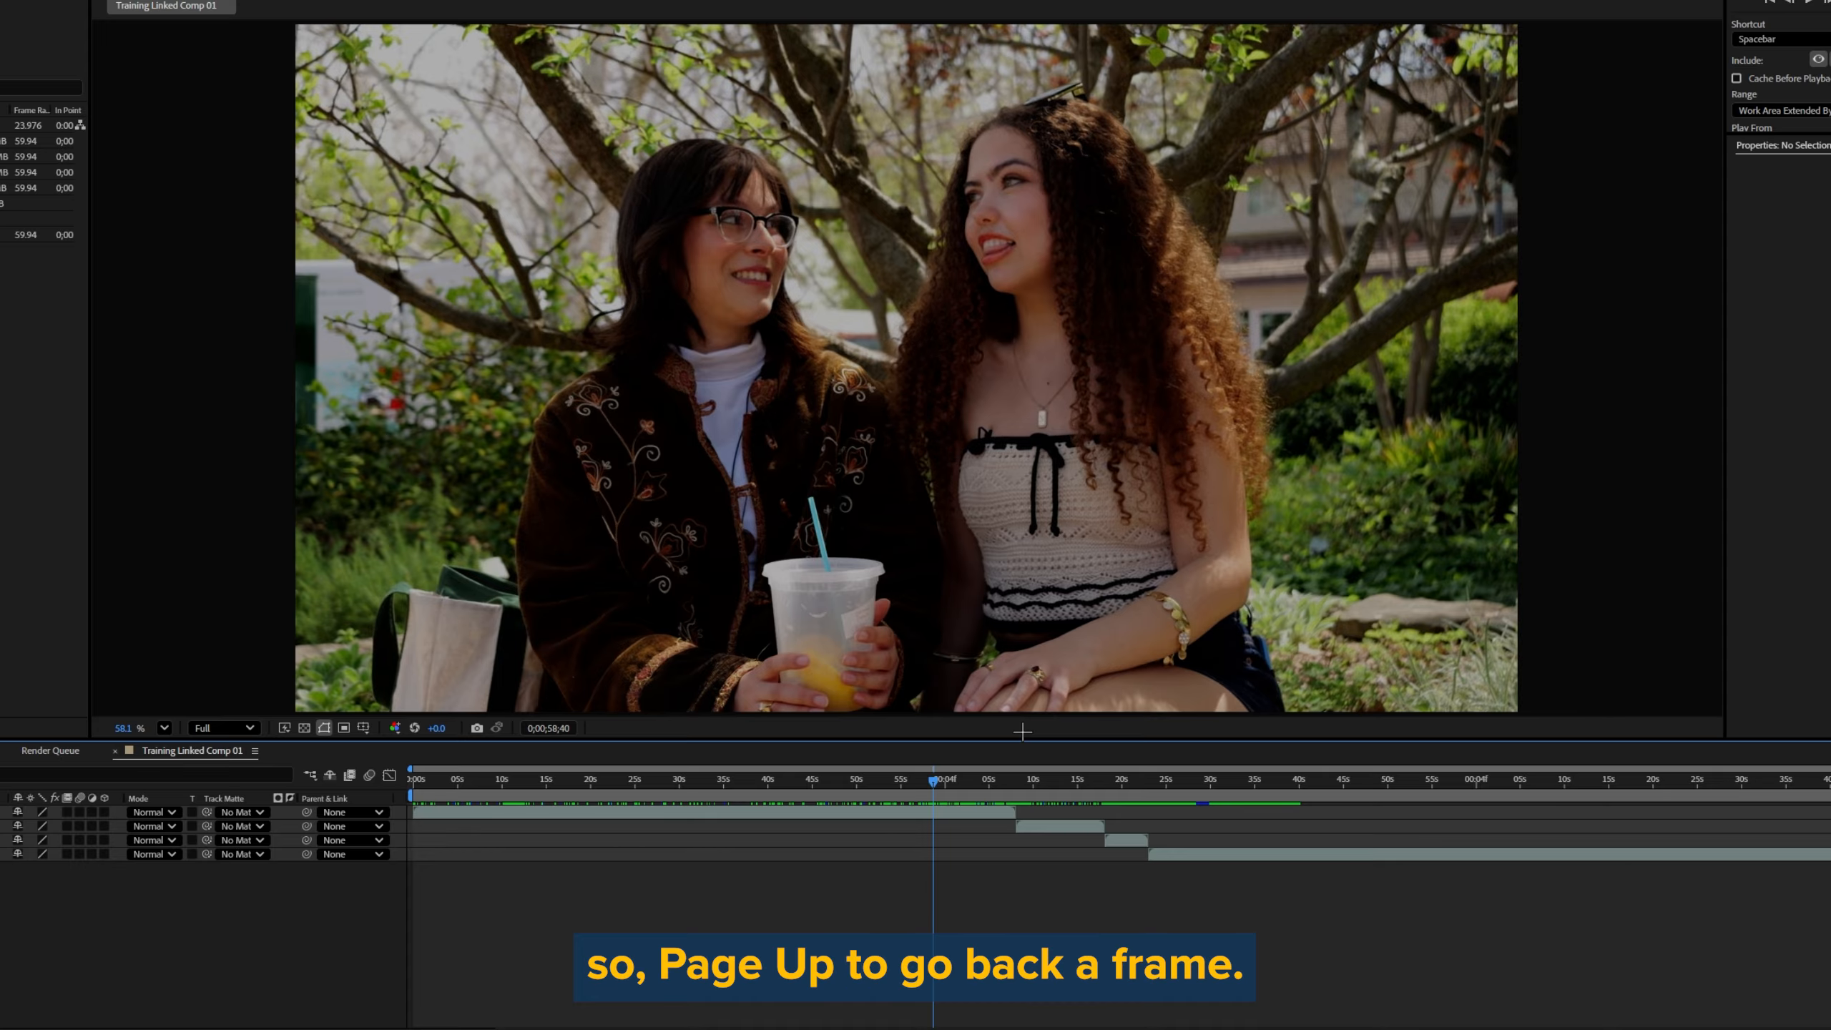
Step: Step the current time backward and forward through the composition one frame at a time
key("Page_Up")
key("Page_Up")
key("Page_Up")
key("Page_Down")
key("Page_Down")
key("Page_Down")
key("Page_Down")
key("Page_Down")
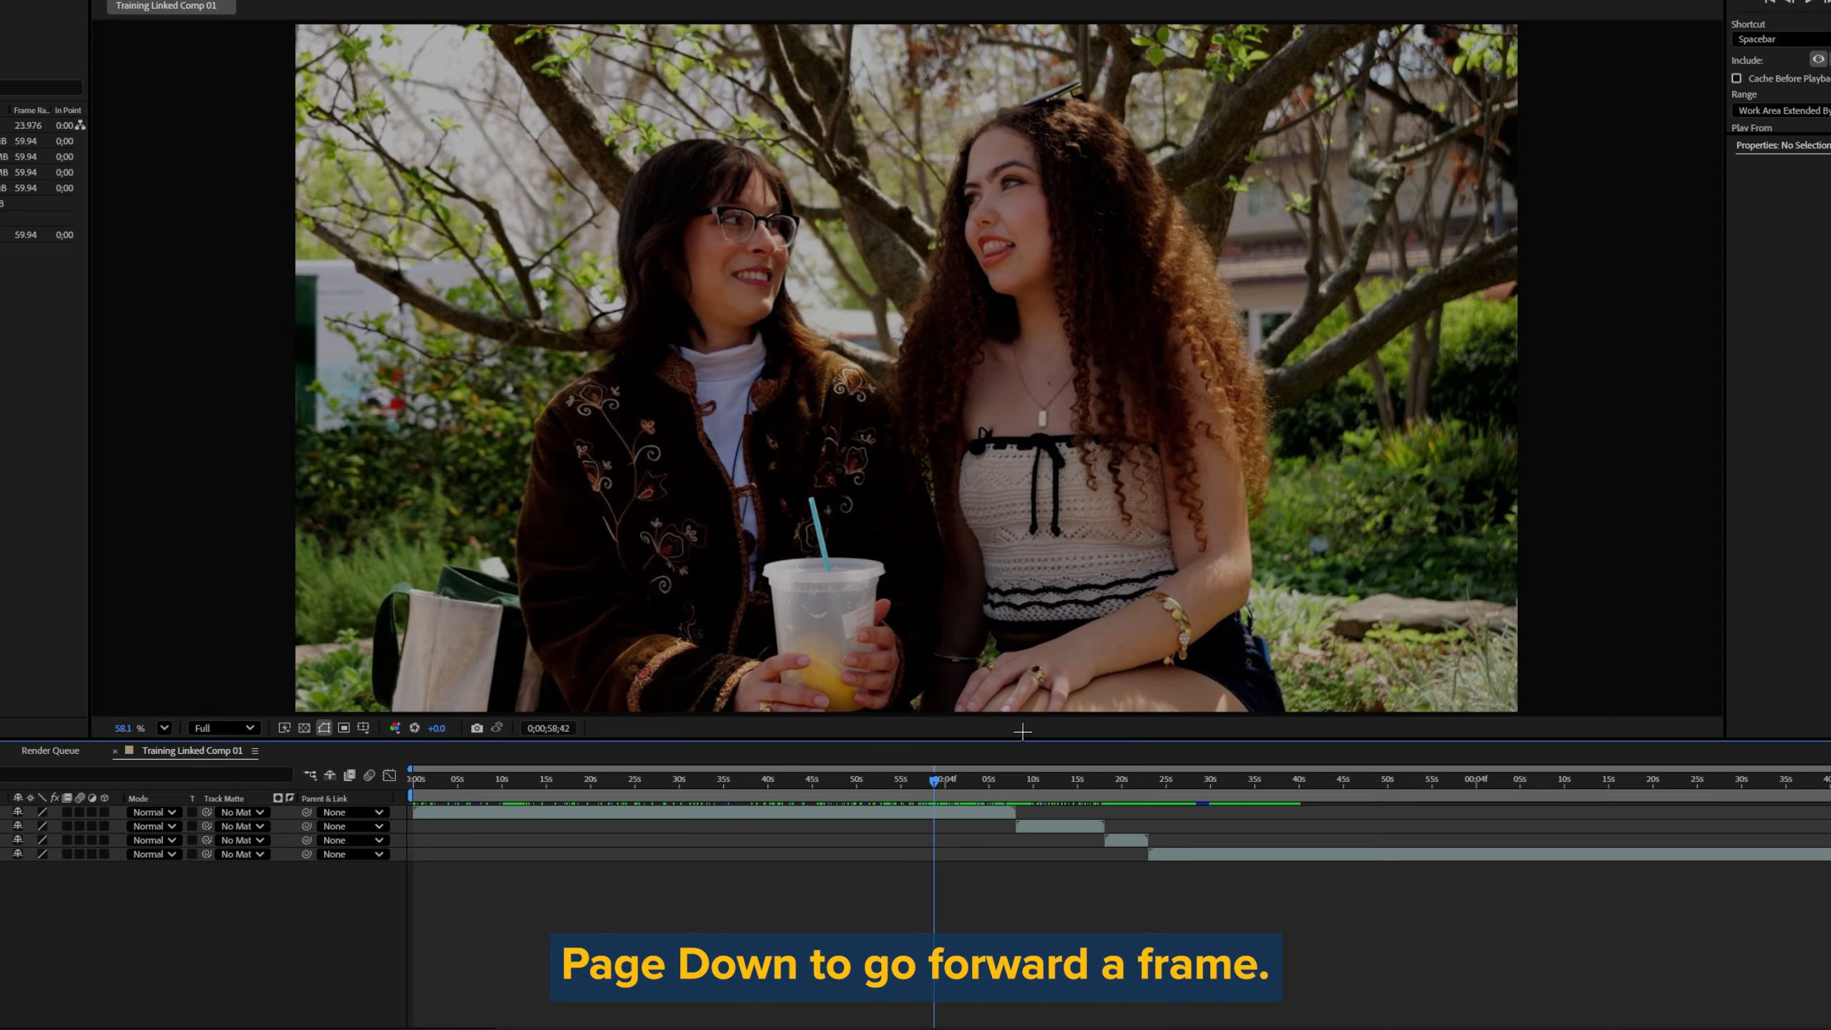
key("Page_Down")
key("Page_Down")
key("Page_Down")
key("Page_Down")
key("Page_Down")
key("Page_Down")
Step: Move the current time forward and then back in ten-frame jumps
key("shift+Page_Down")
key("shift+Page_Down")
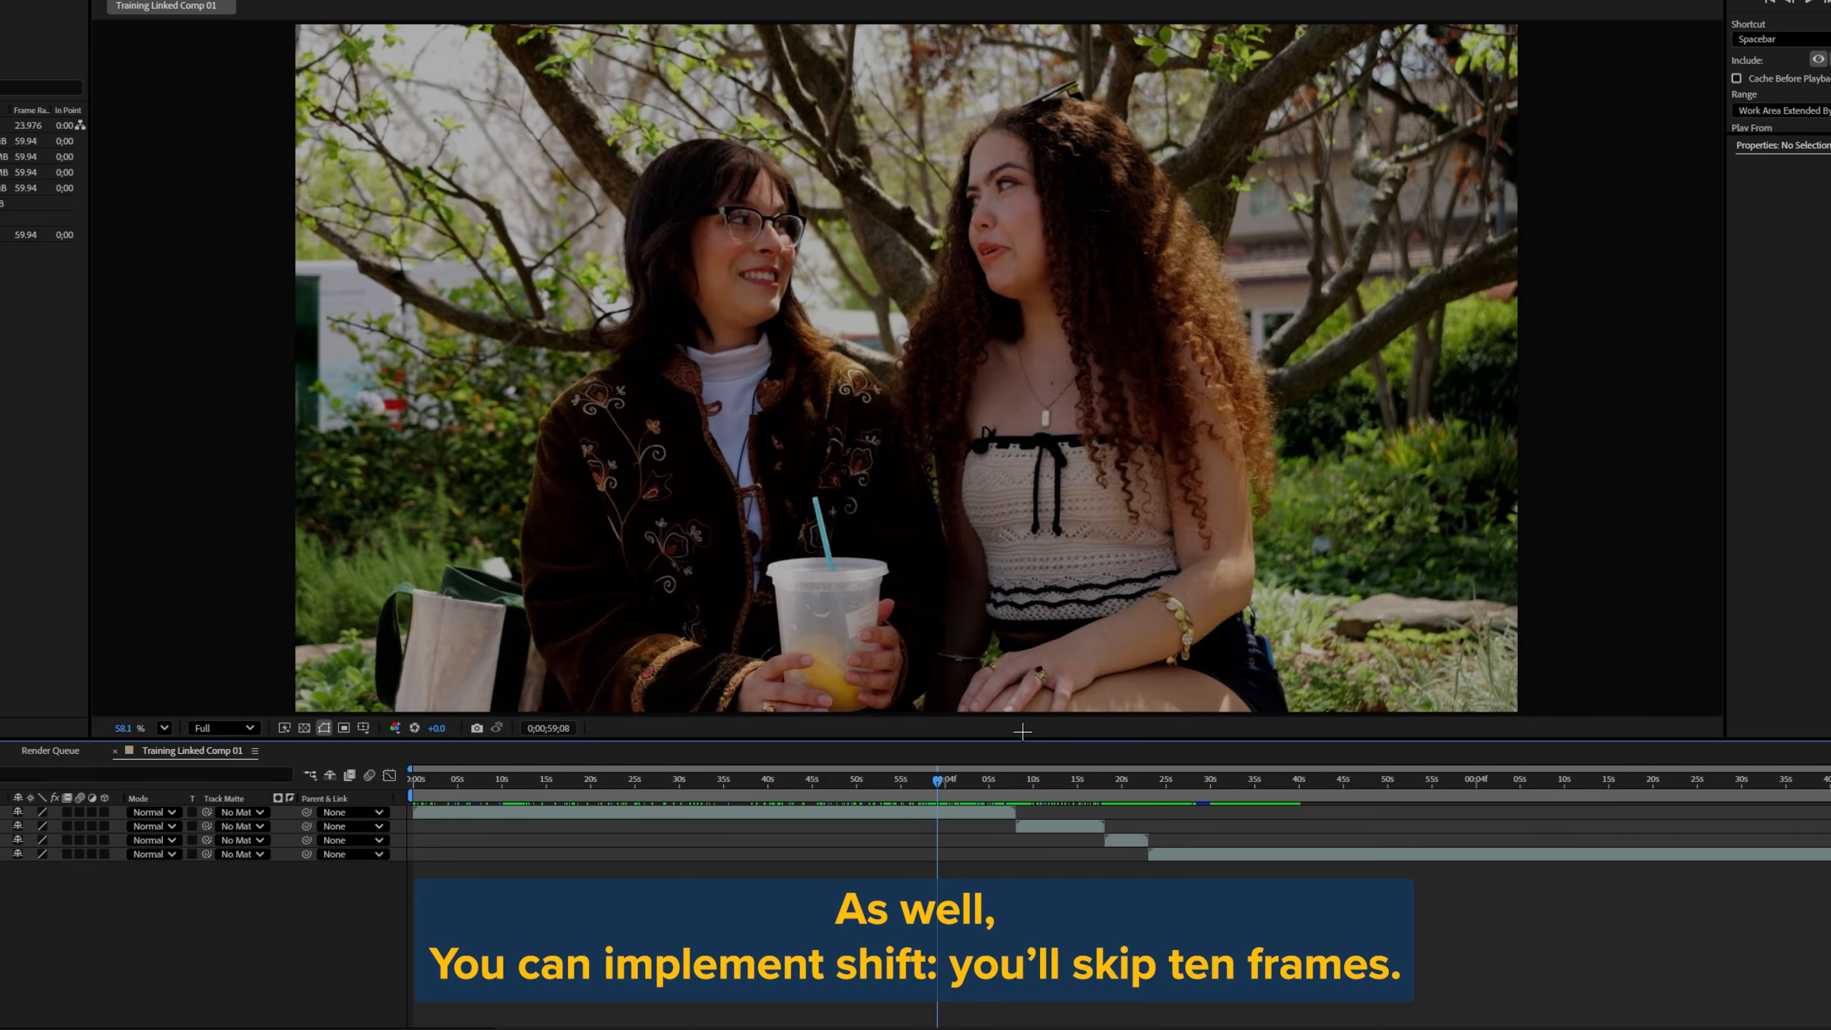
key("shift+Page_Down")
key("shift+Page_Down")
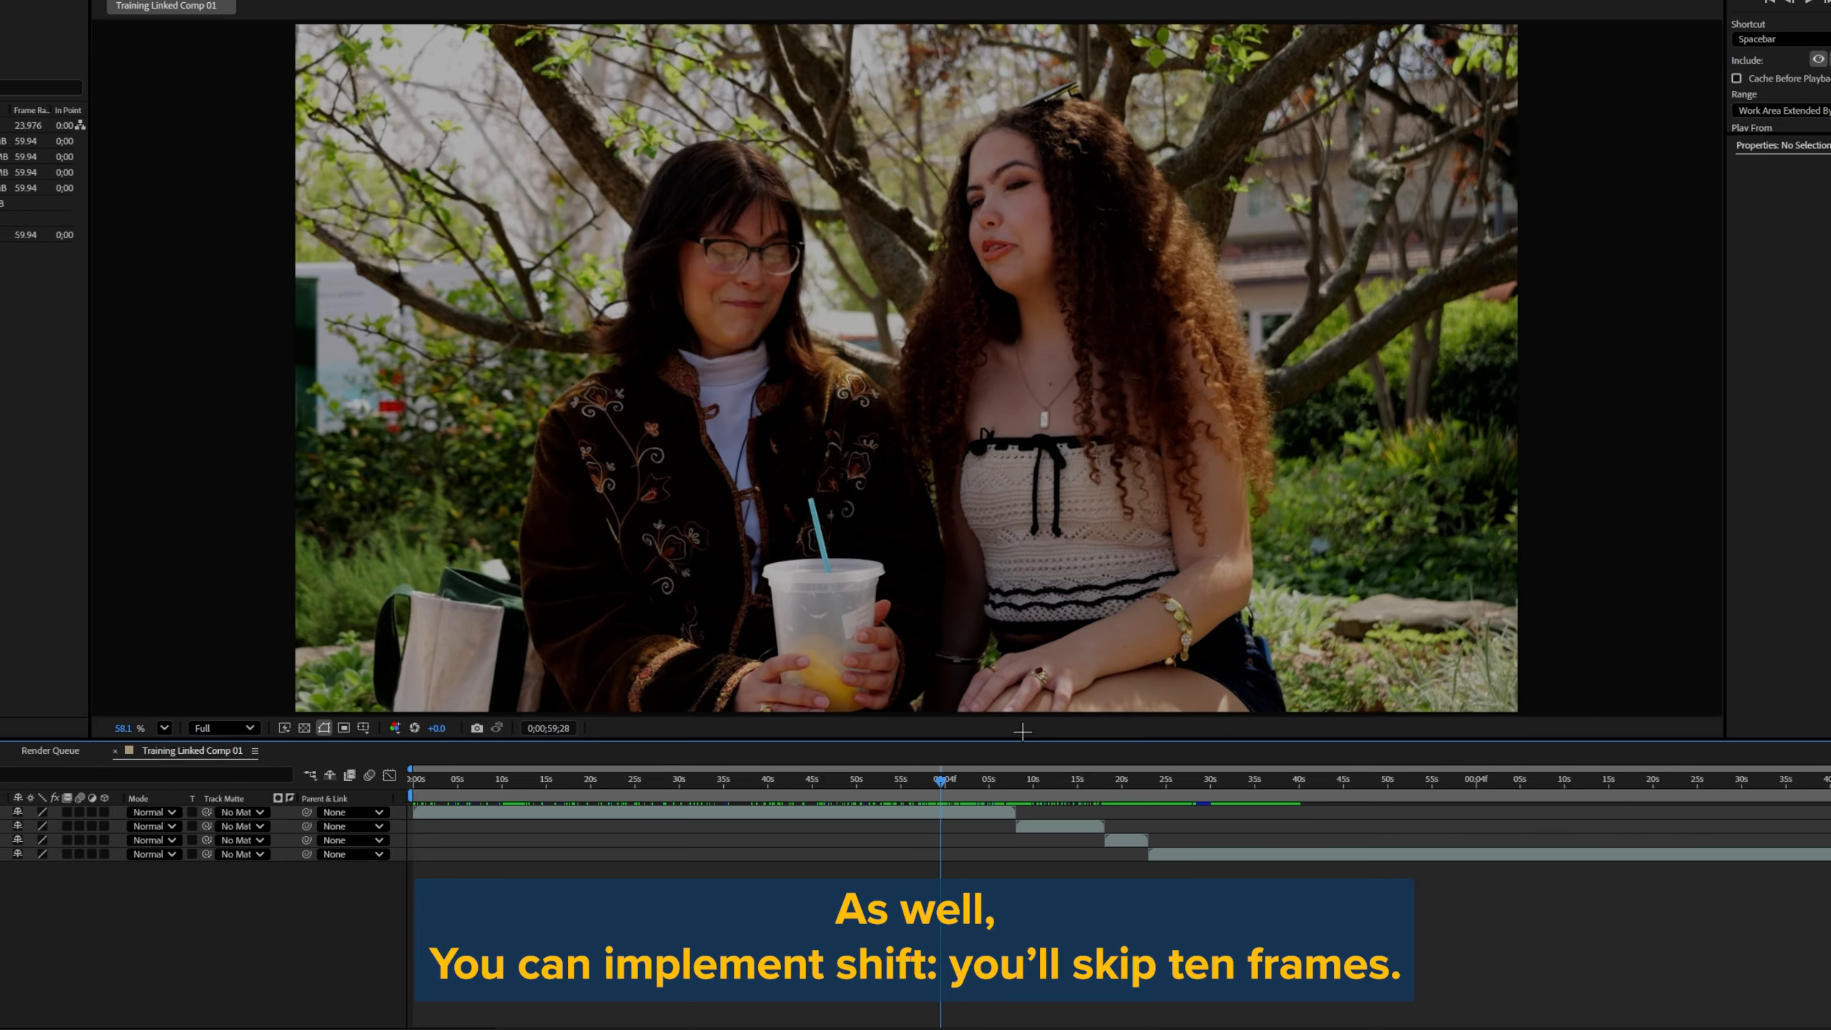
key("shift+Page_Up")
key("shift+Page_Up")
key("shift+Page_Up")
key("shift+Page_Up")
key("shift+Page_Up")
key("shift+Page_Up")
key("shift+Page_Up")
key("shift+Page_Up")
key("shift+Page_Up")
key("shift+Page_Up")
key("shift+Page_Up")
key("shift+Page_Up")
key("shift+Page_Up")
key("shift+Page_Up")
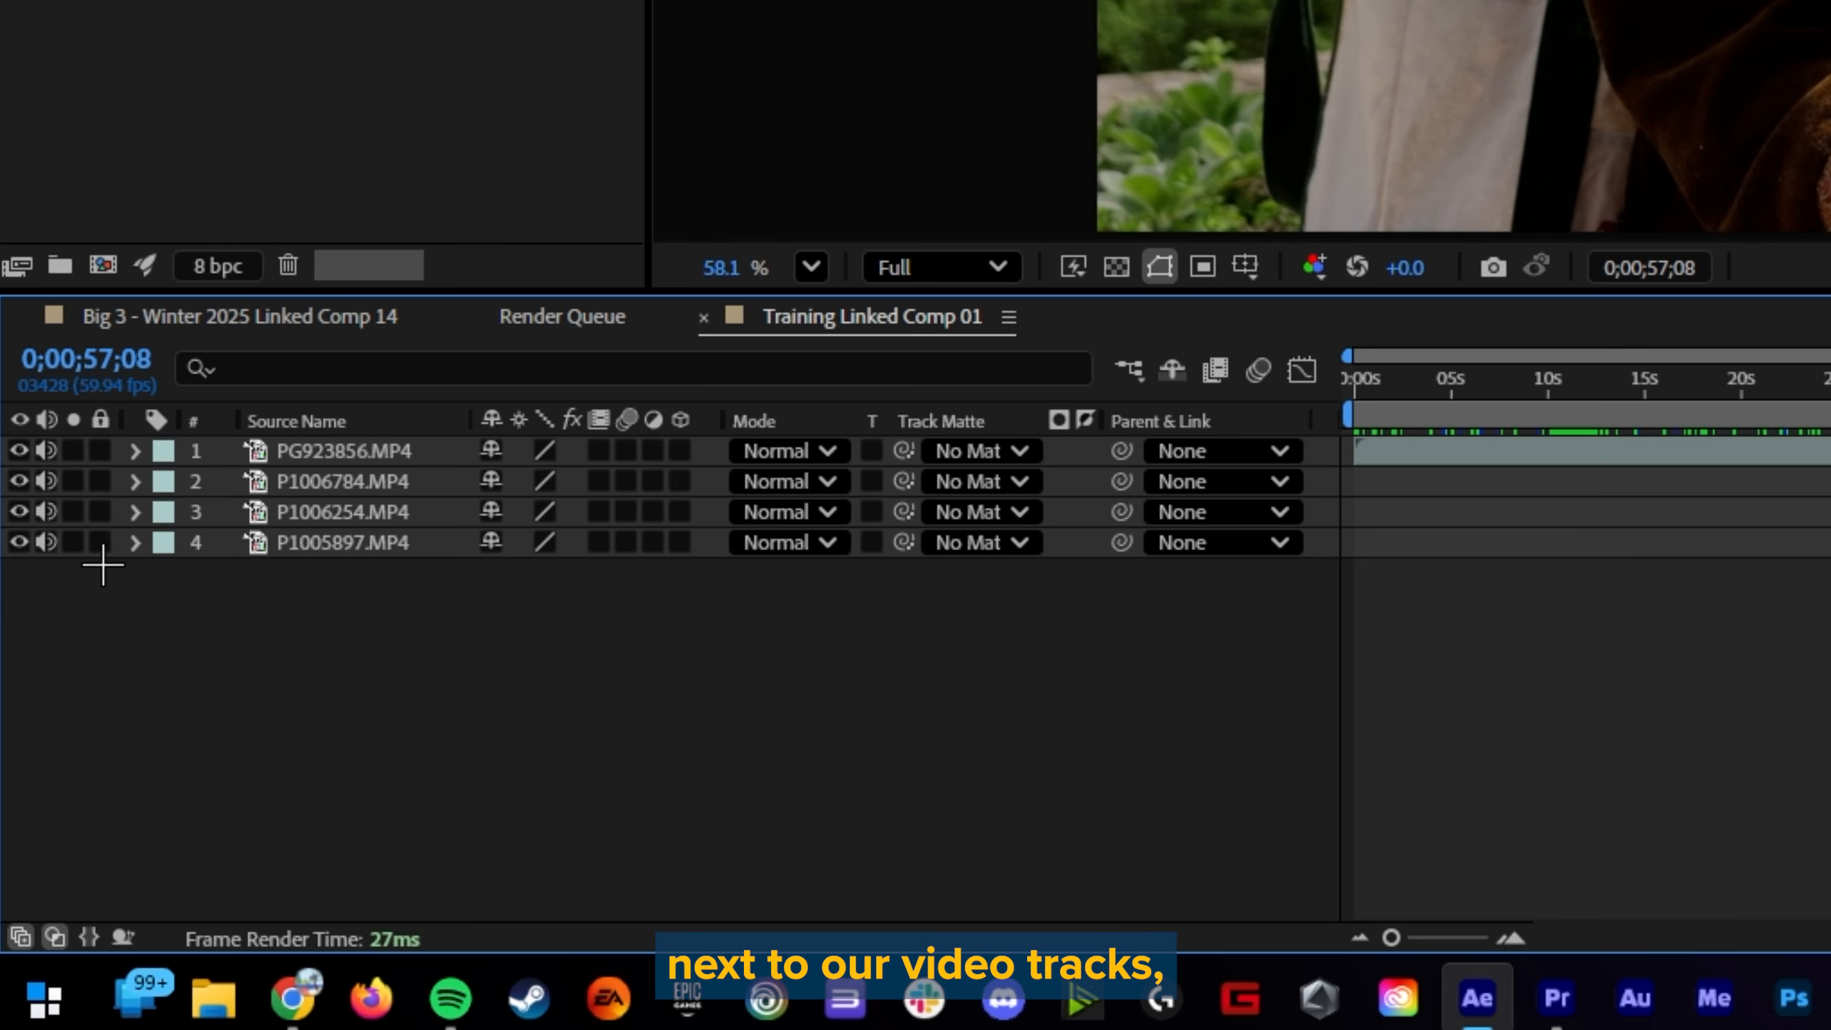
Step: Expand the Transform properties of the PG923856.MP4 layer and return to the start of the composition
left_click(134, 452)
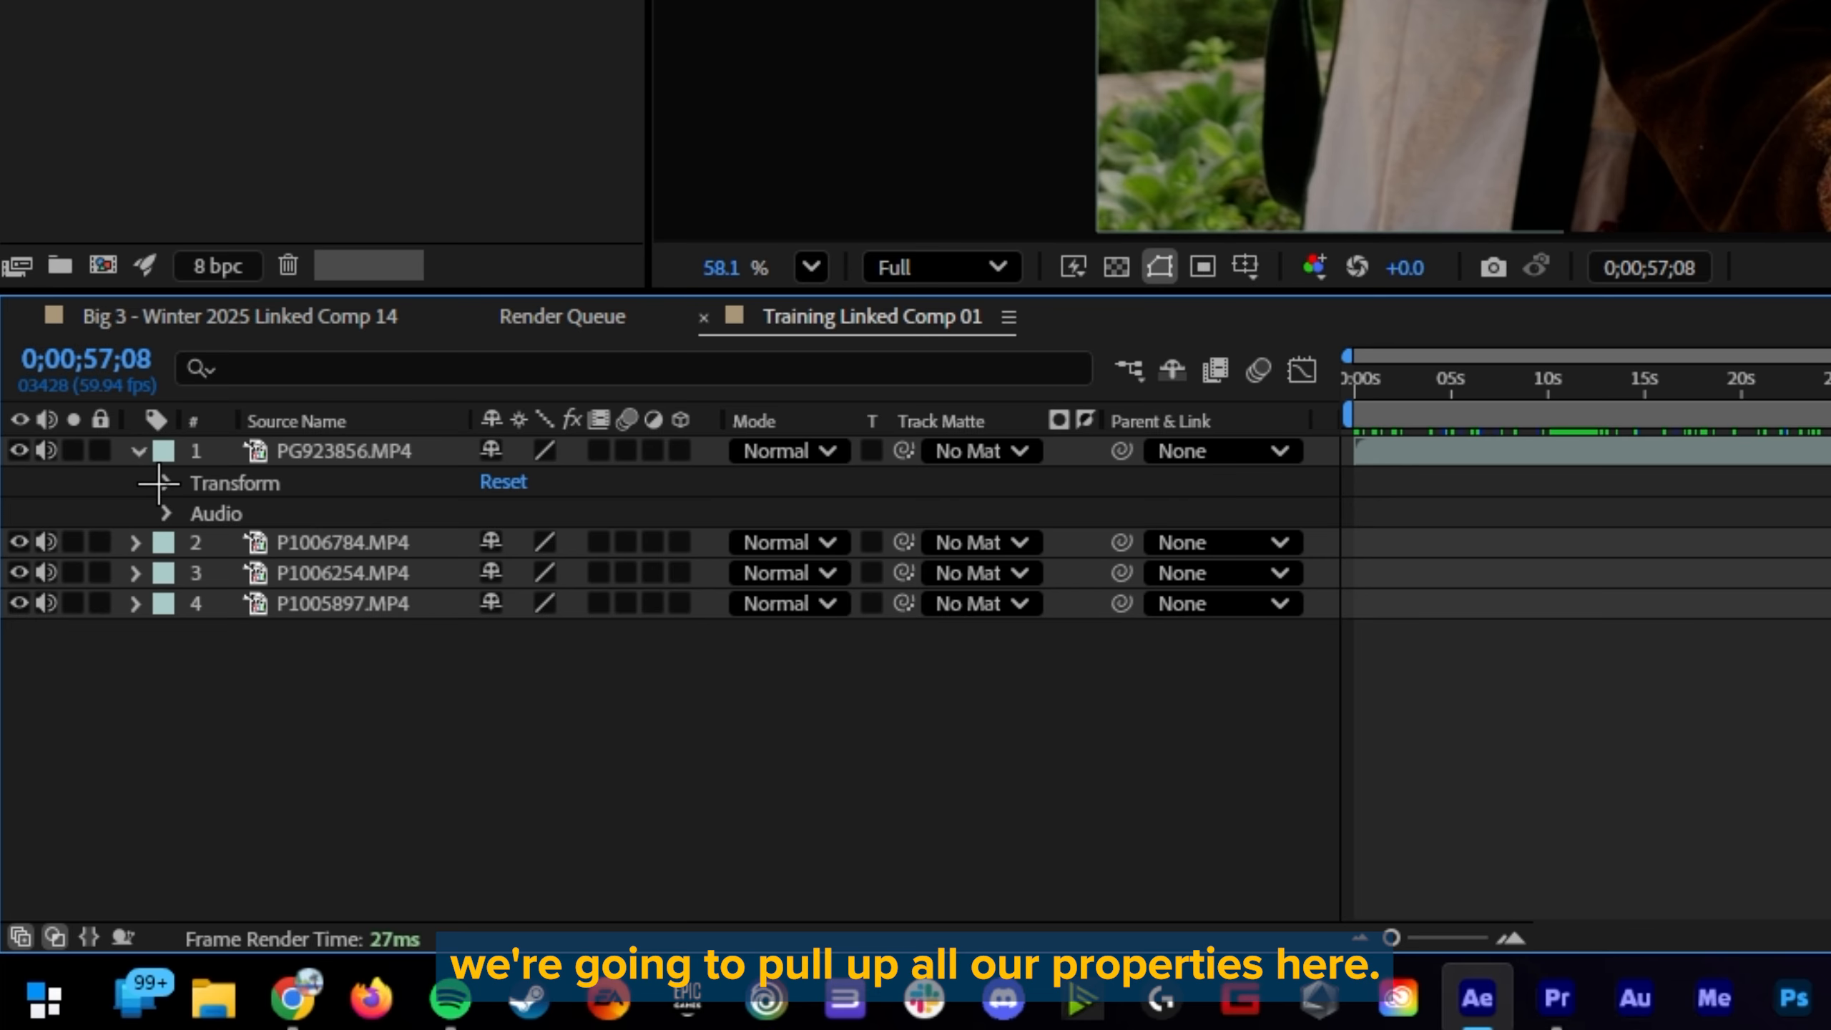
left_click(165, 483)
key("Home")
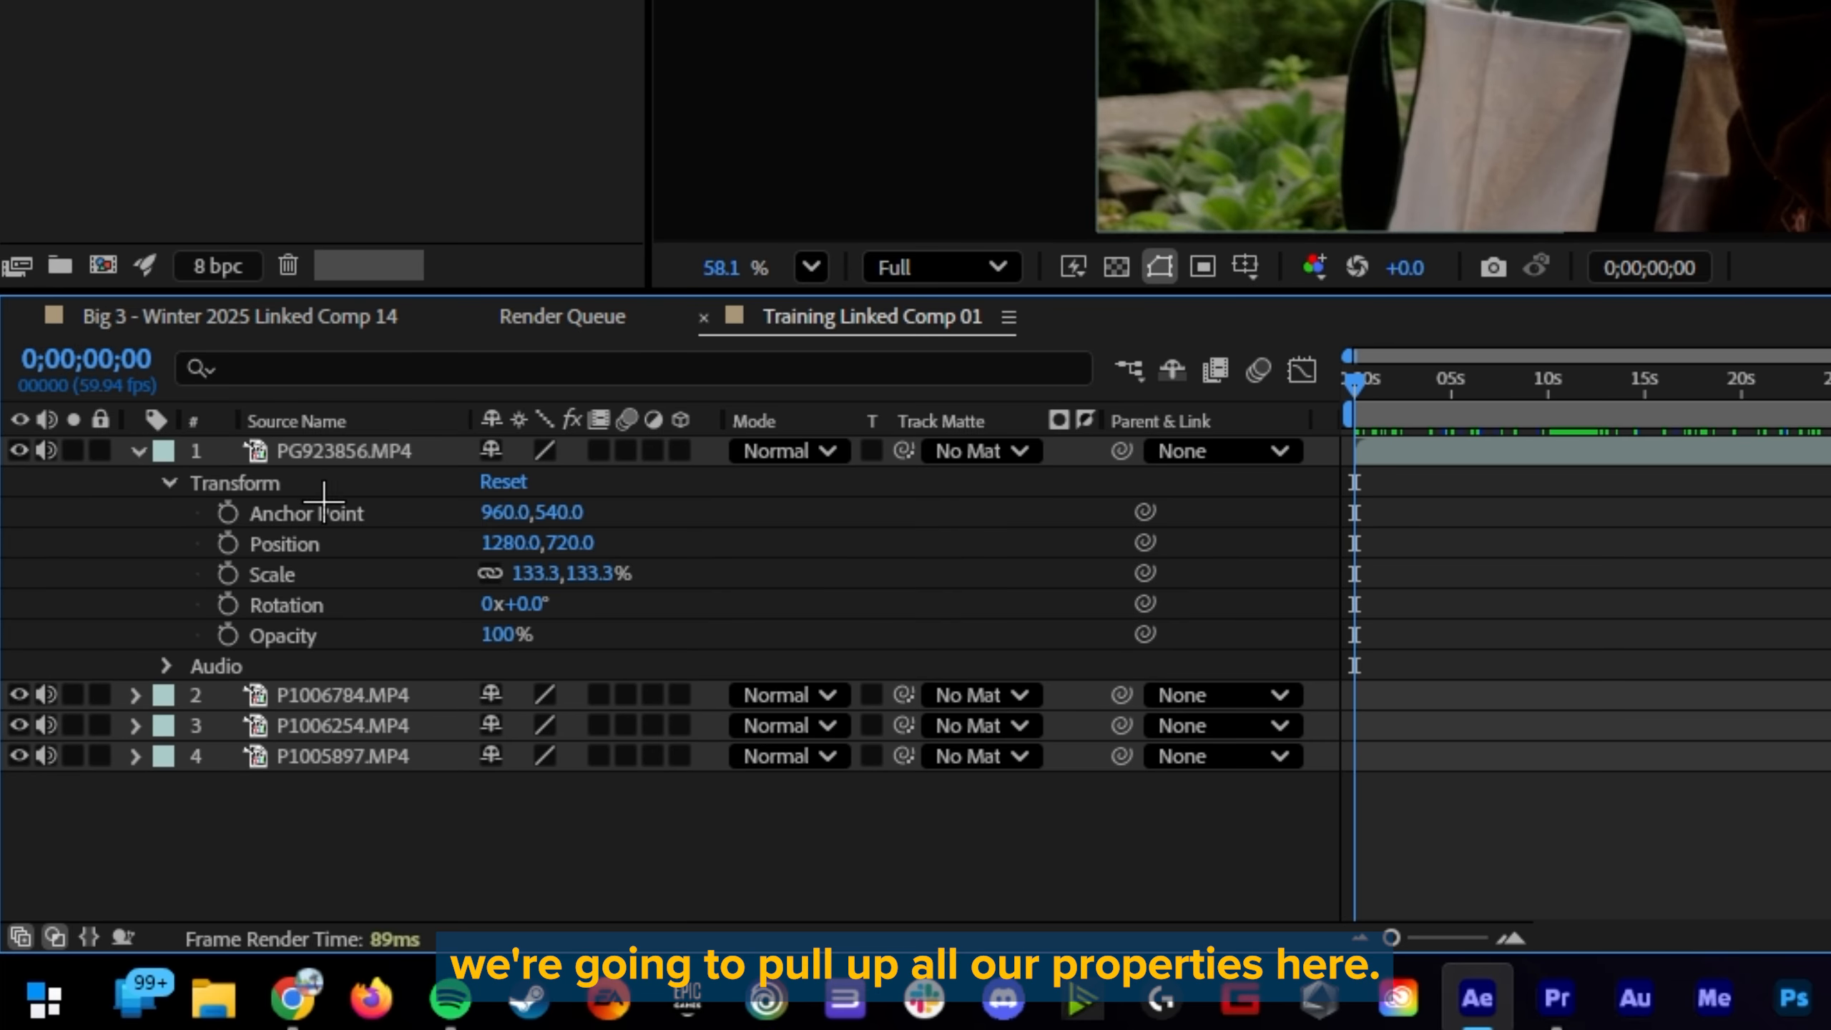
Step: Go through Anchor Point, Position, Scale, Rotation and Opacity of the first layer and compare them with the Properties panel
left_click(340, 518)
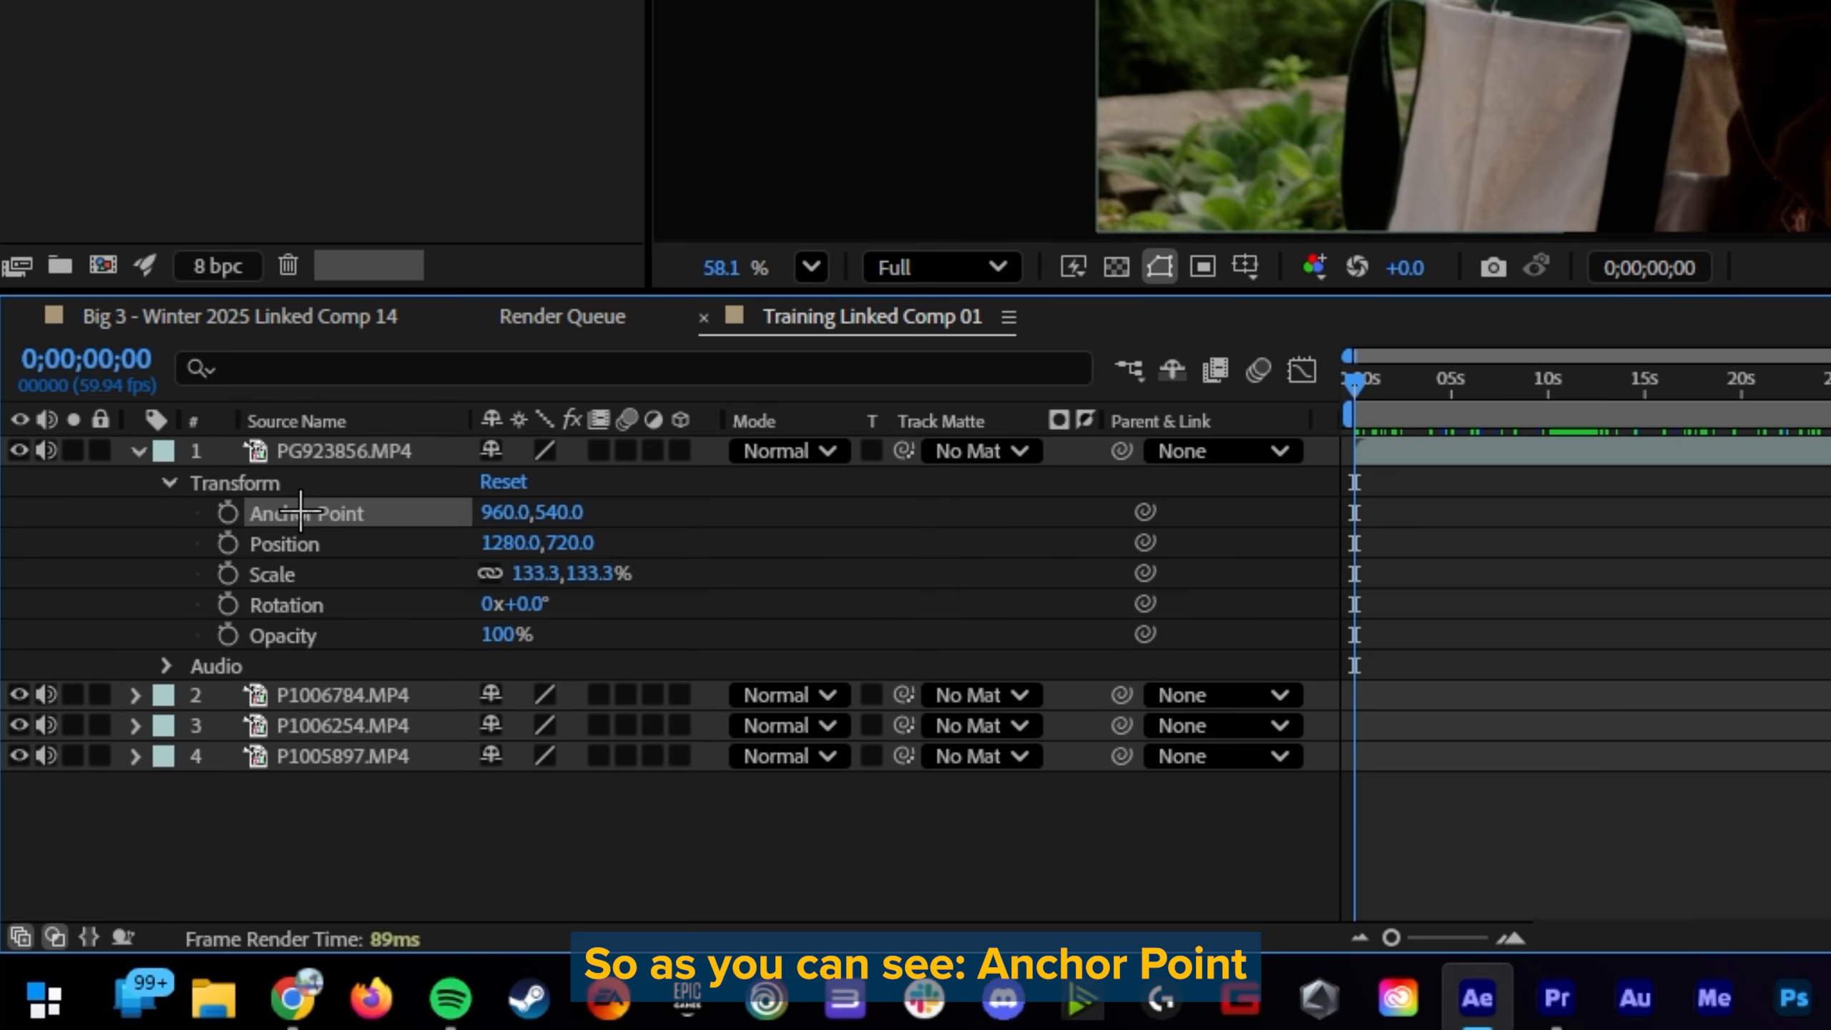
left_click(340, 544)
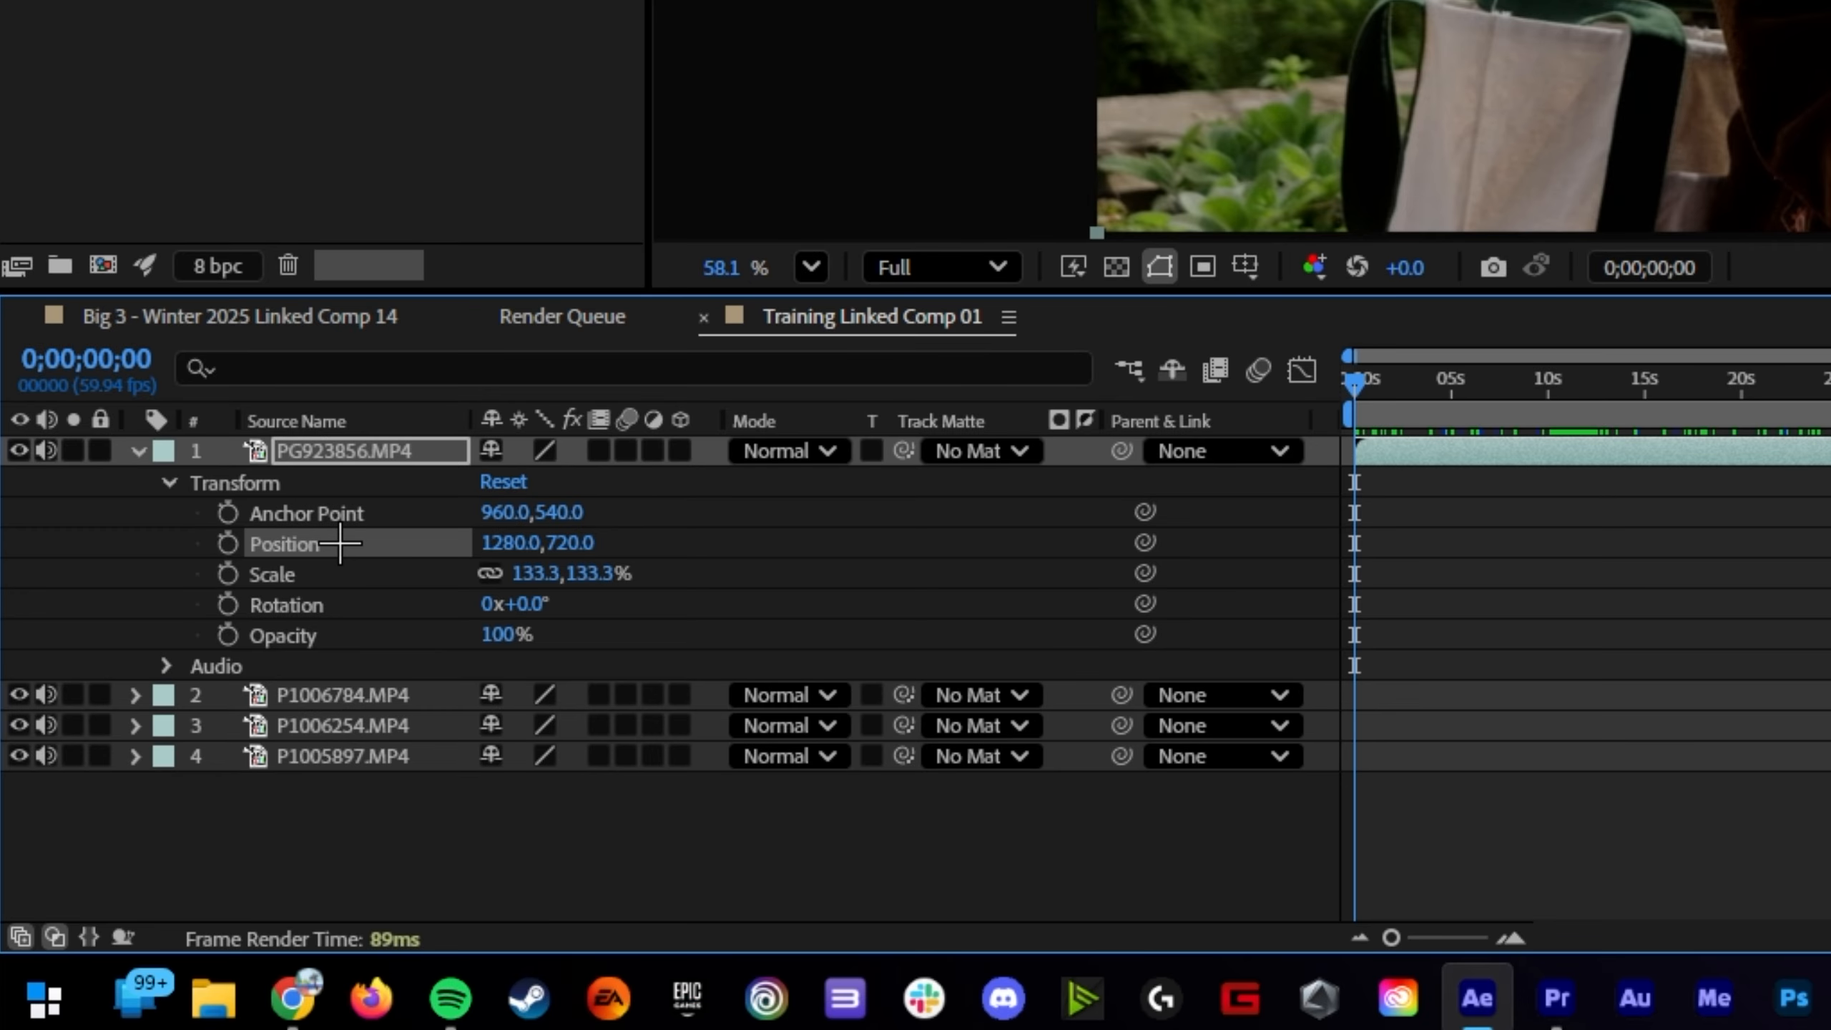
left_click(337, 577)
left_click(323, 603)
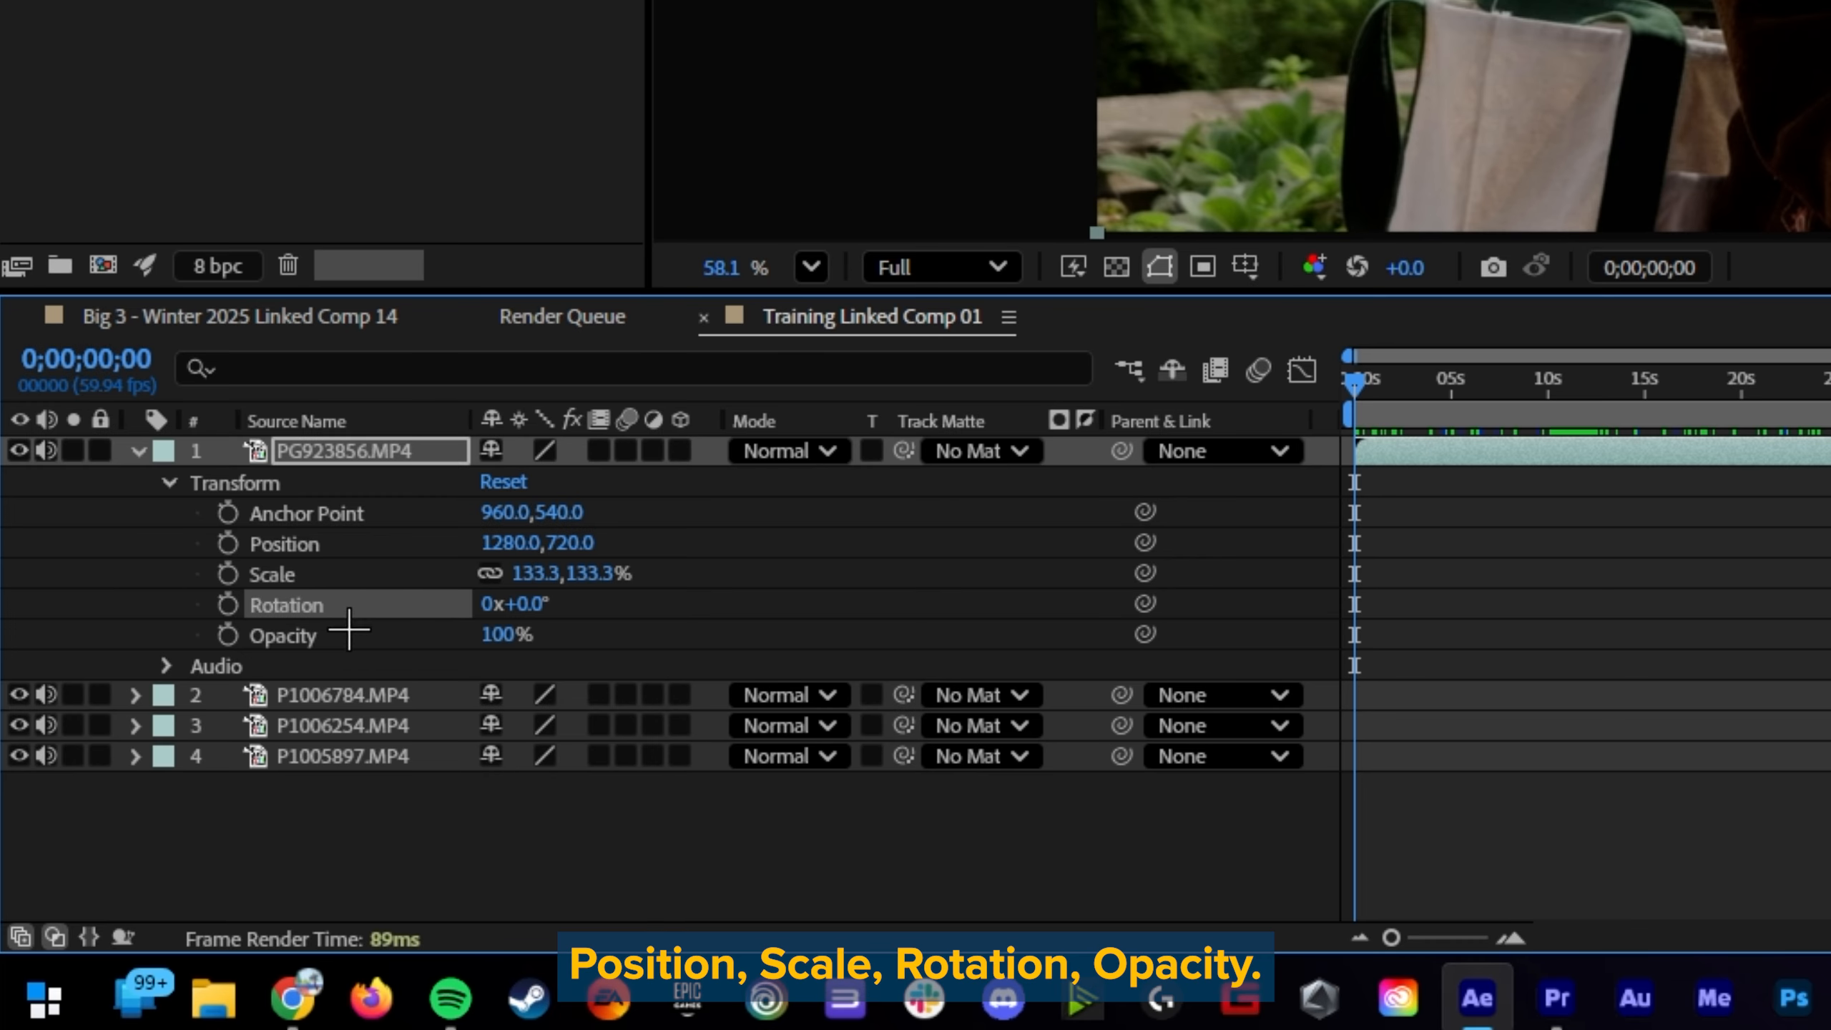
left_click(314, 636)
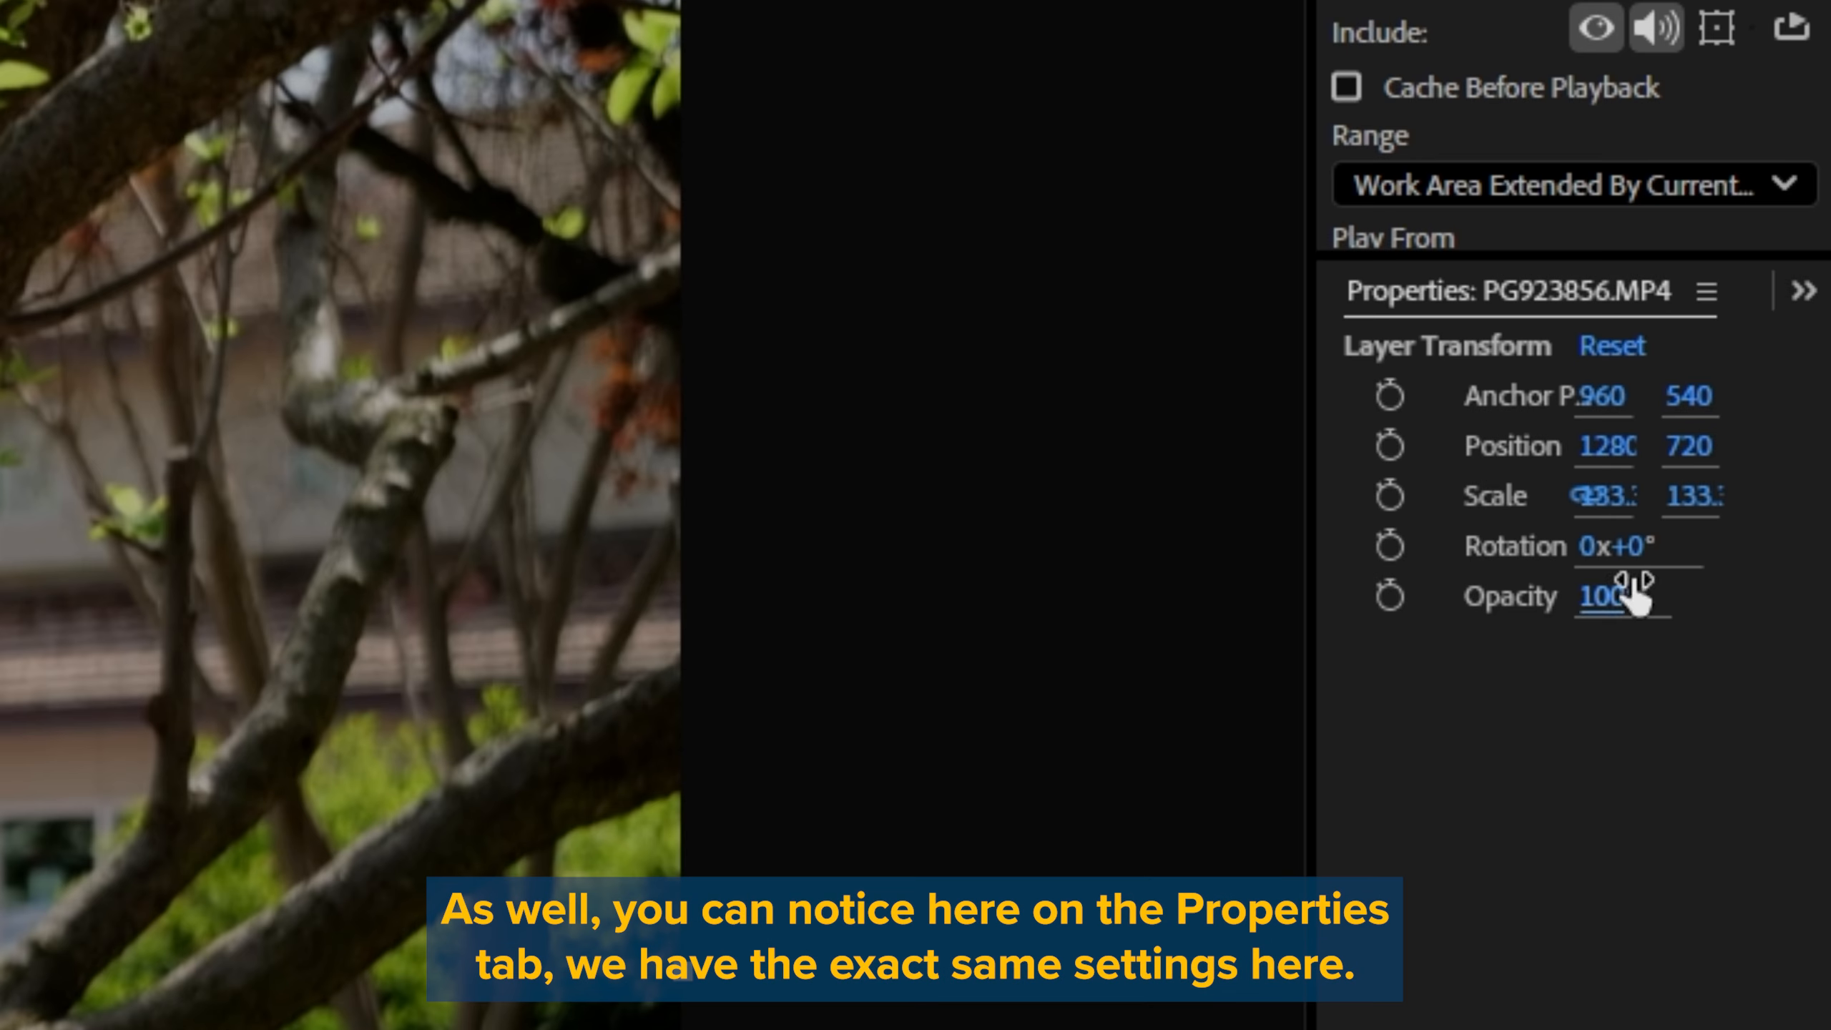
left_click(1619, 290)
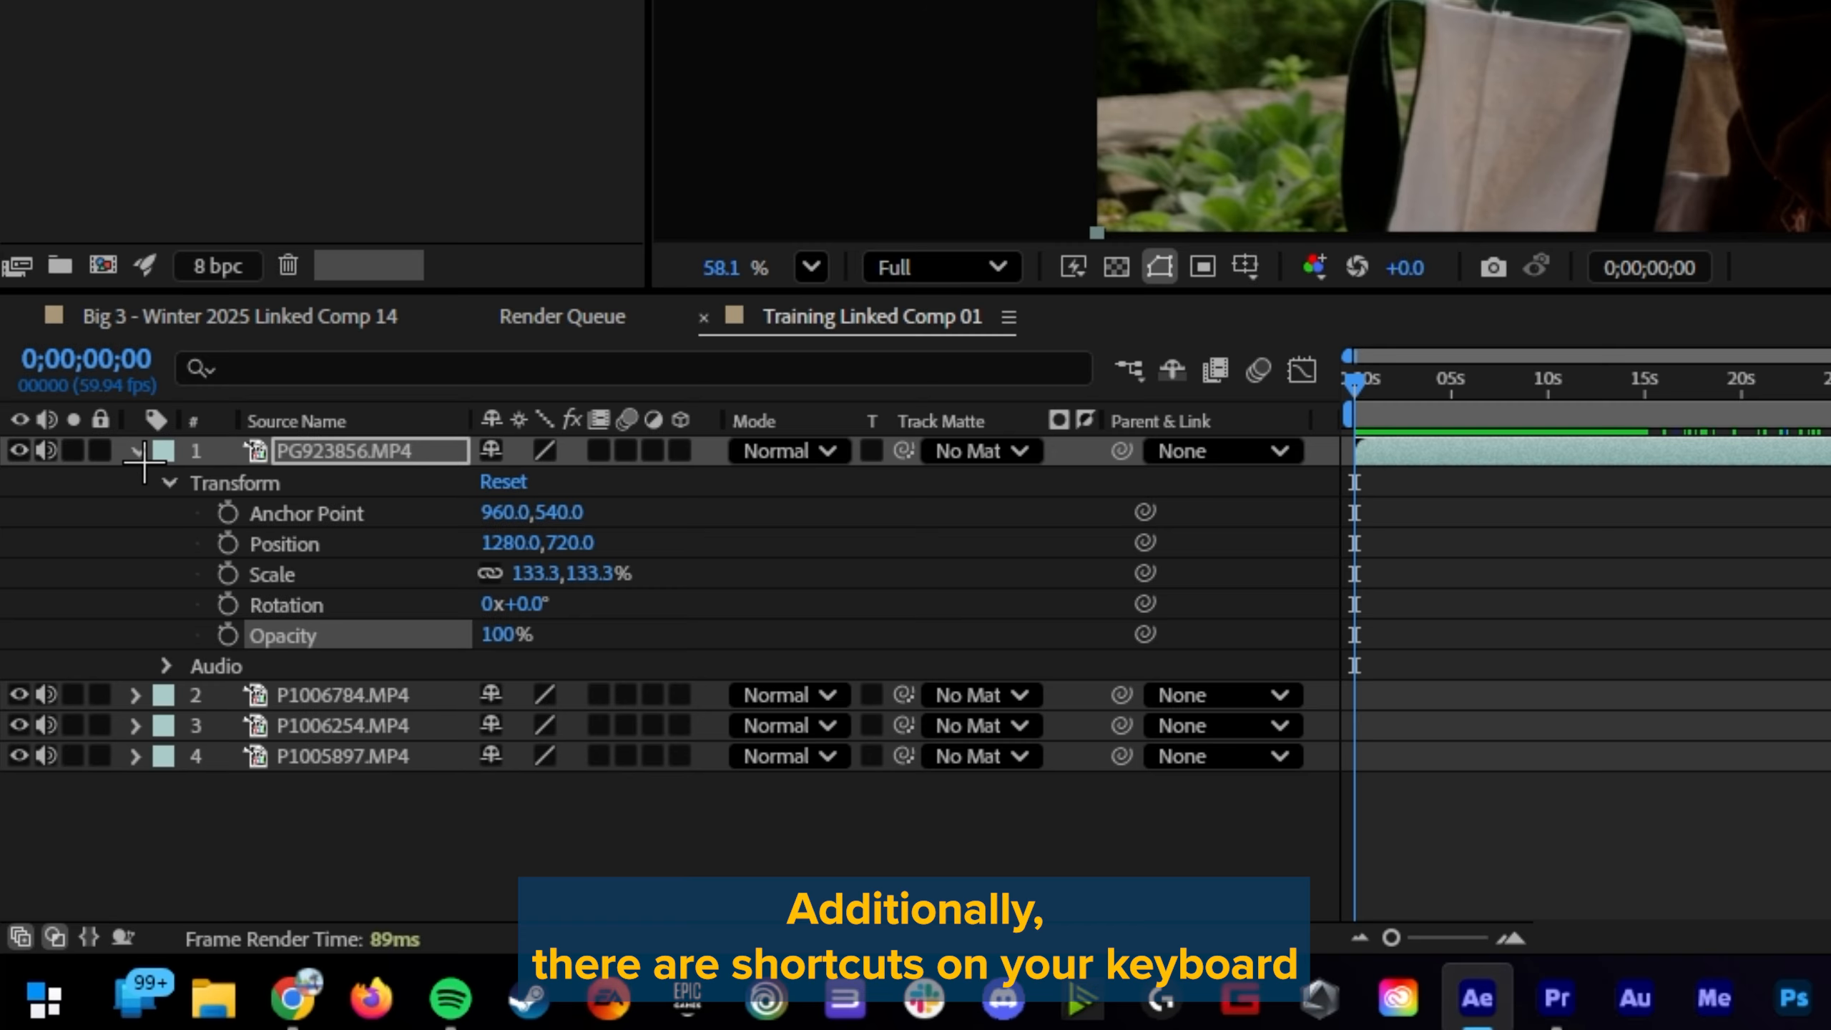
Step: Isolate the first layer's Position property, its Scale property, and its keyframed properties, one after another
left_click(134, 452)
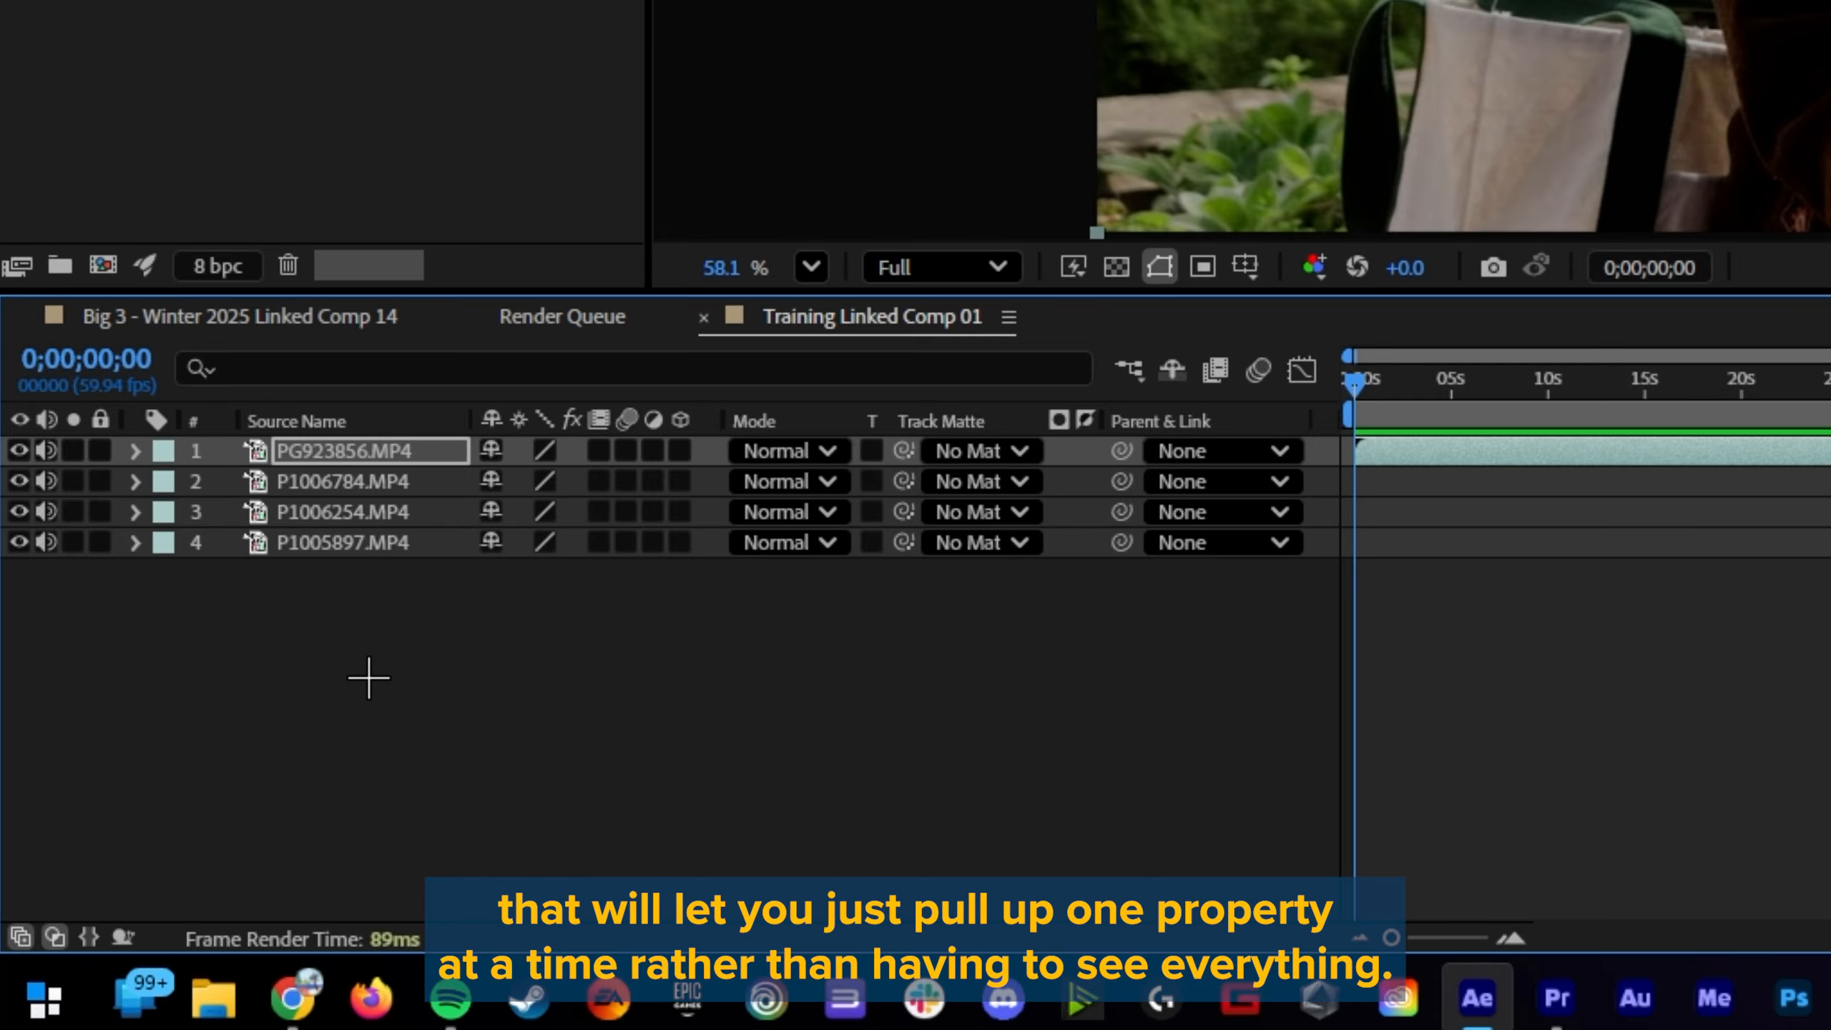
left_click(137, 453)
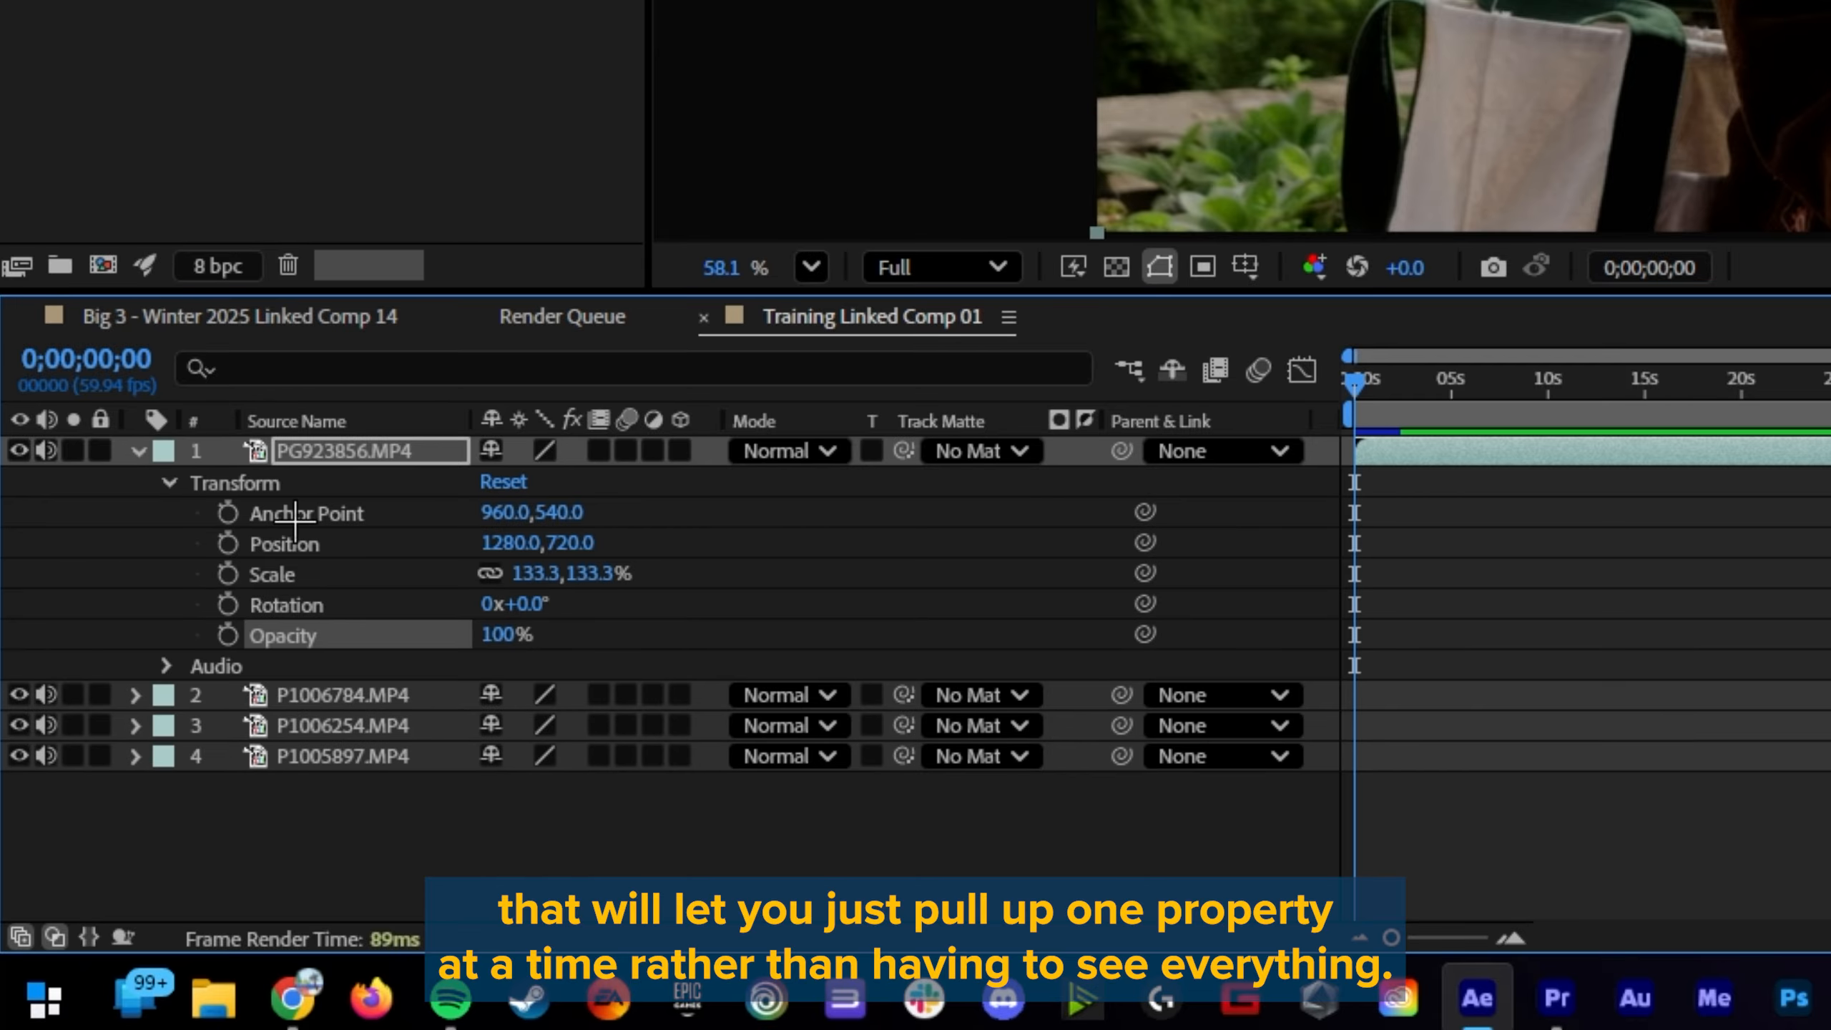
key("p")
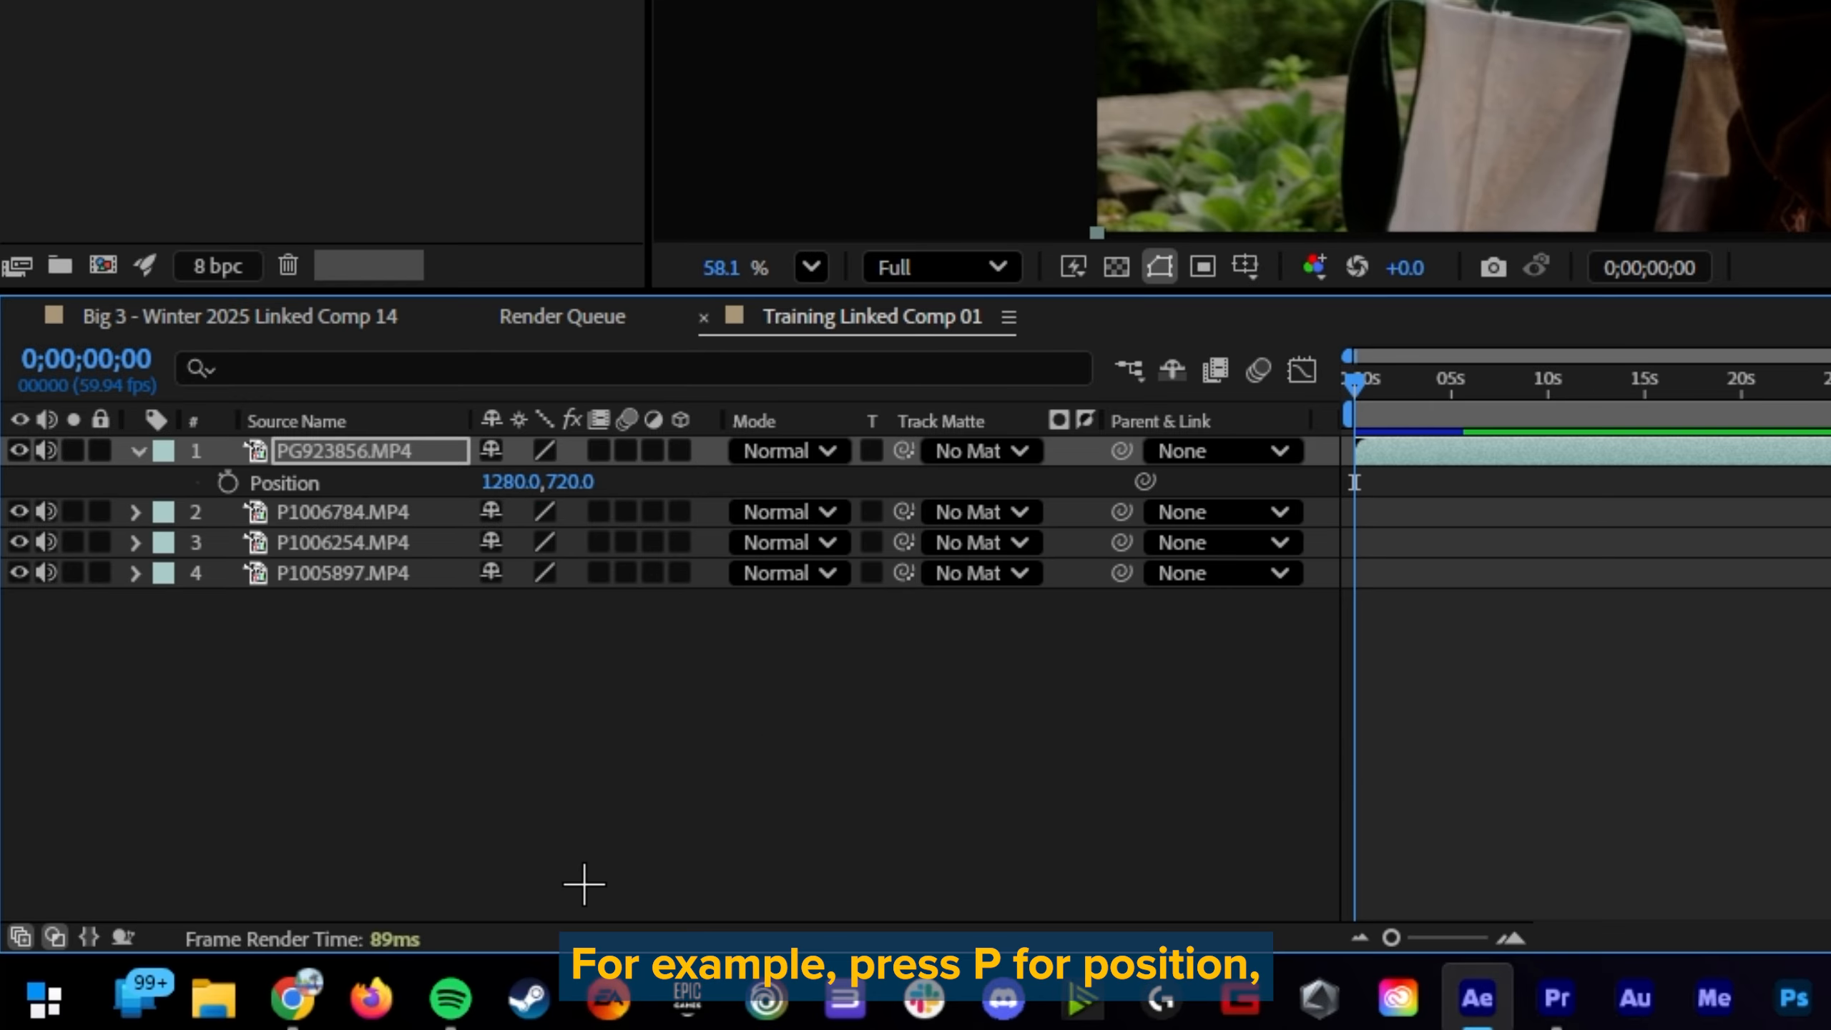
key("s")
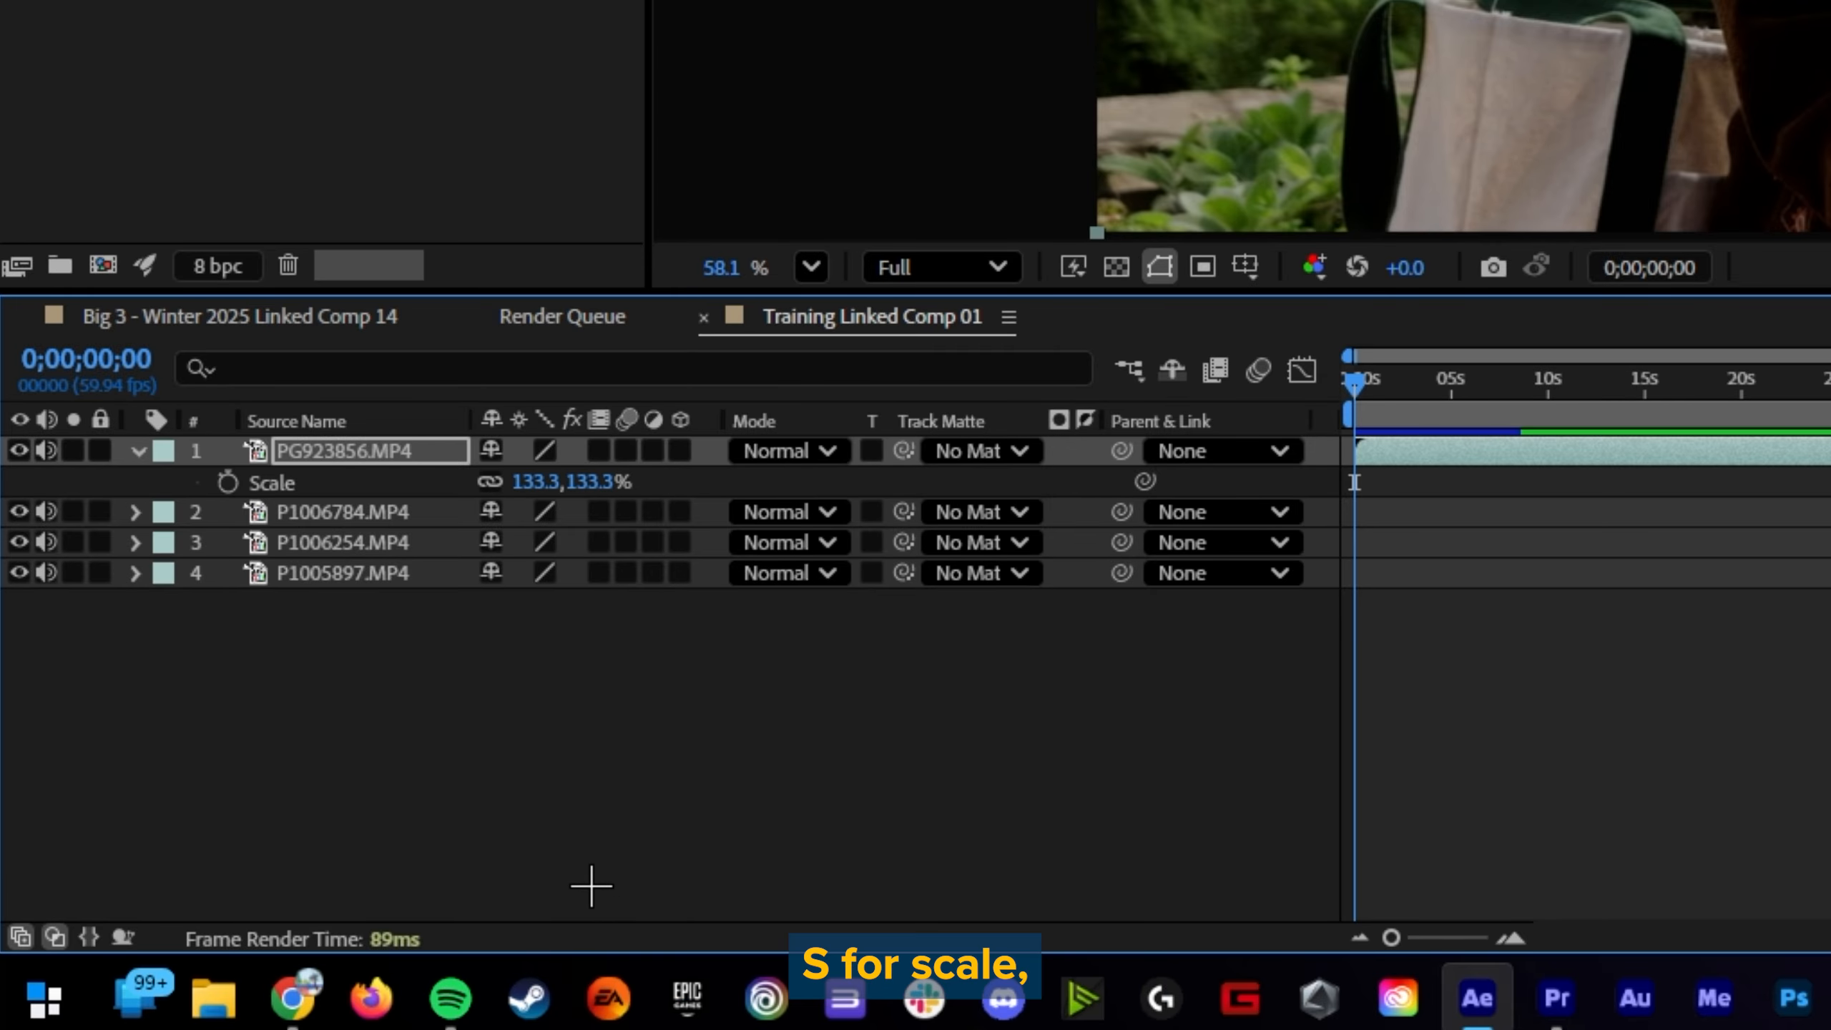
key("u")
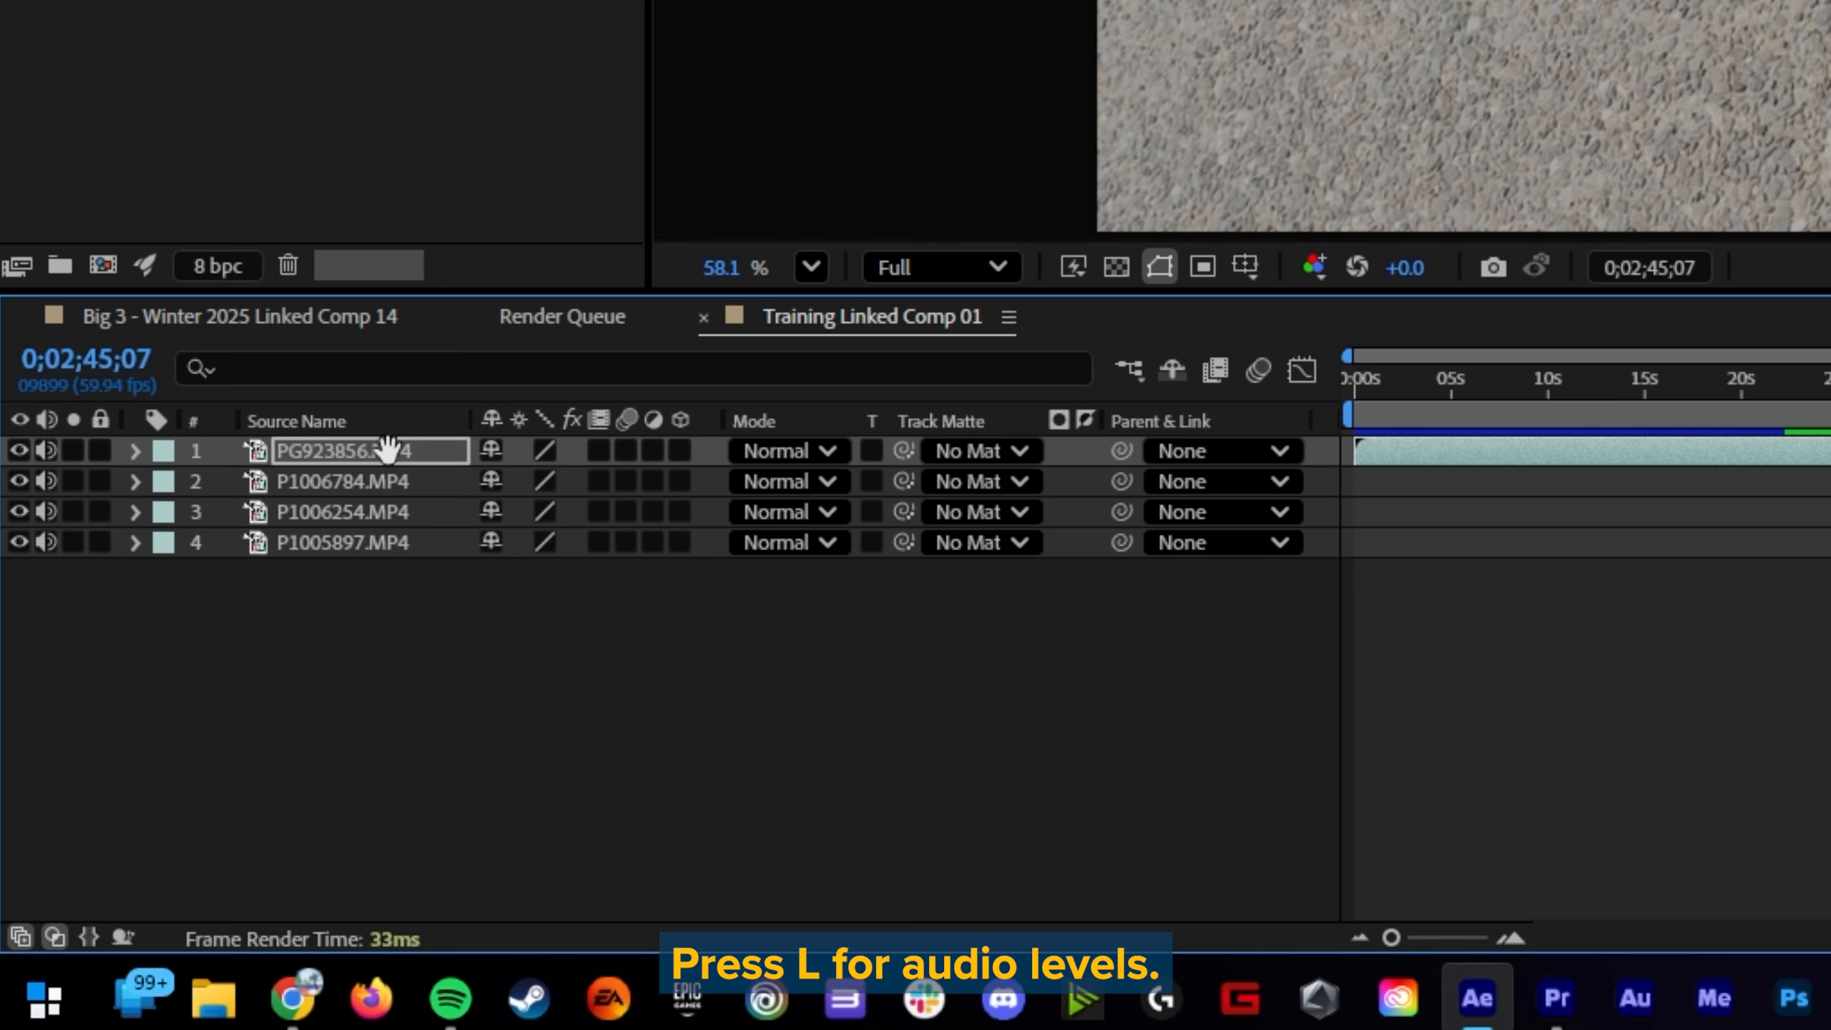
Step: Reveal the first layer's Audio Levels, and then show only its Opacity property
key("l")
key("l")
key("l")
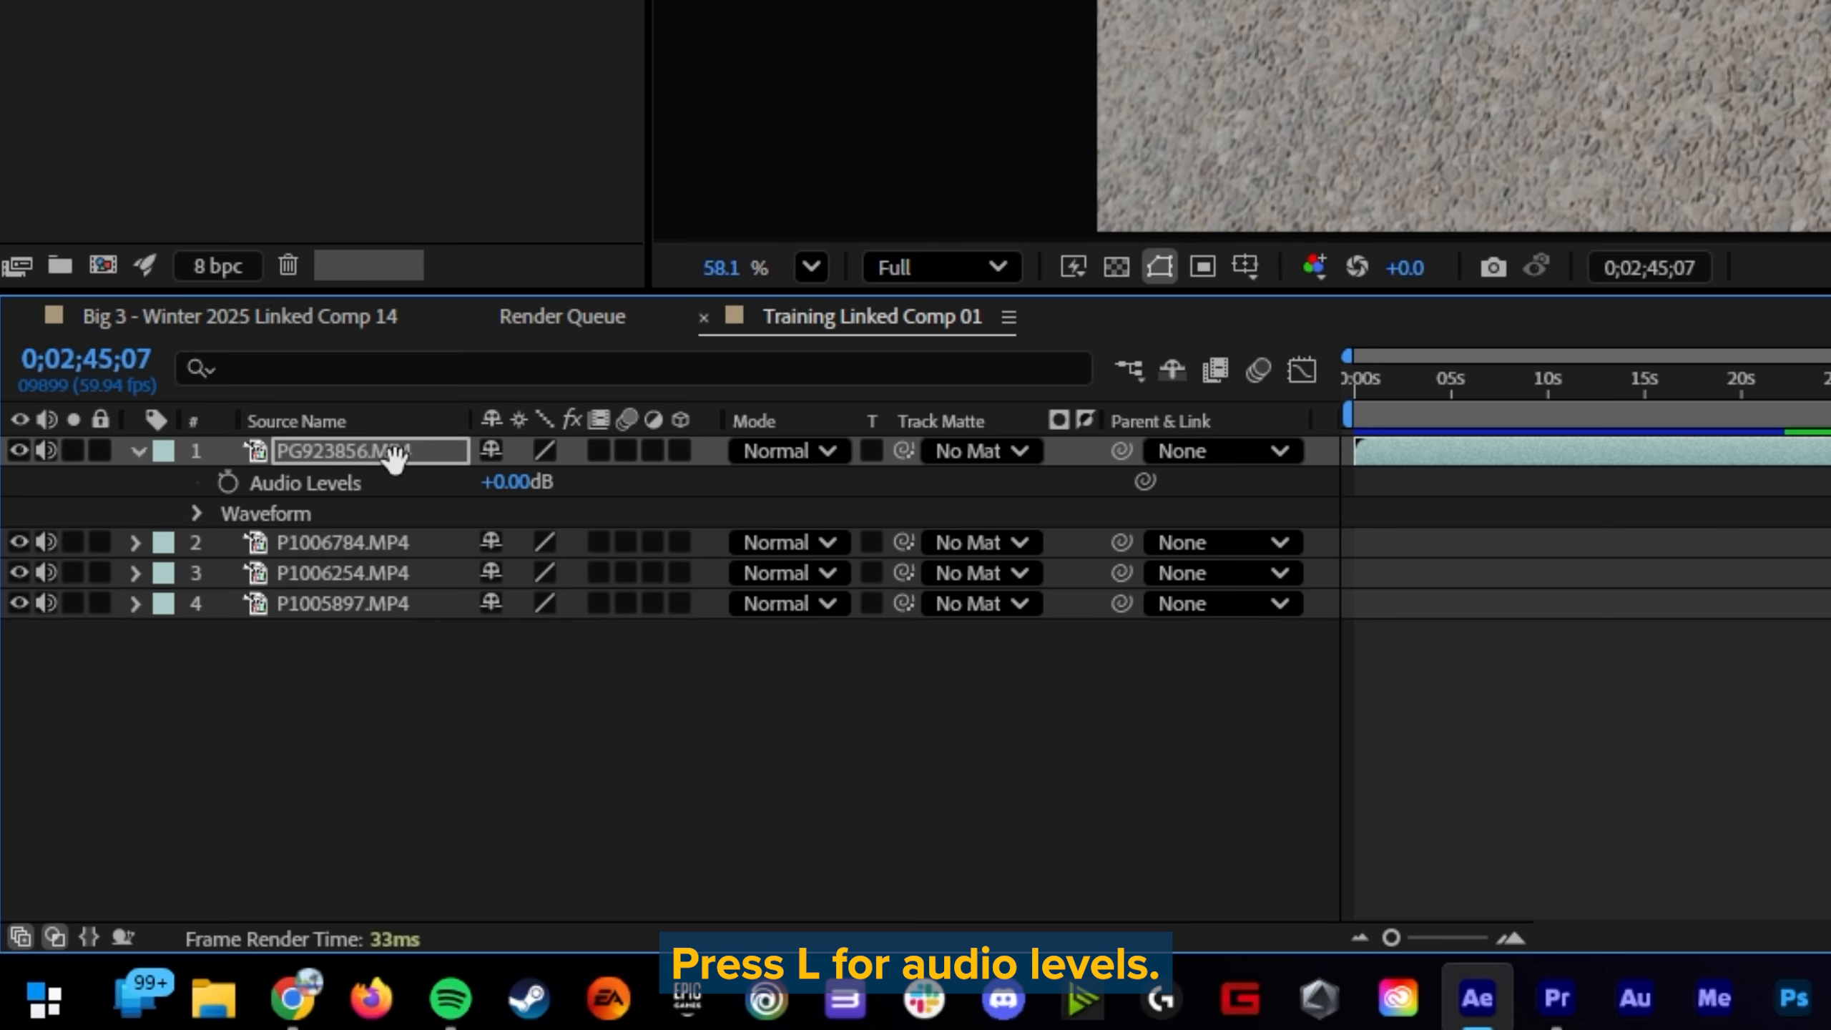
key("l")
key("l")
key("t")
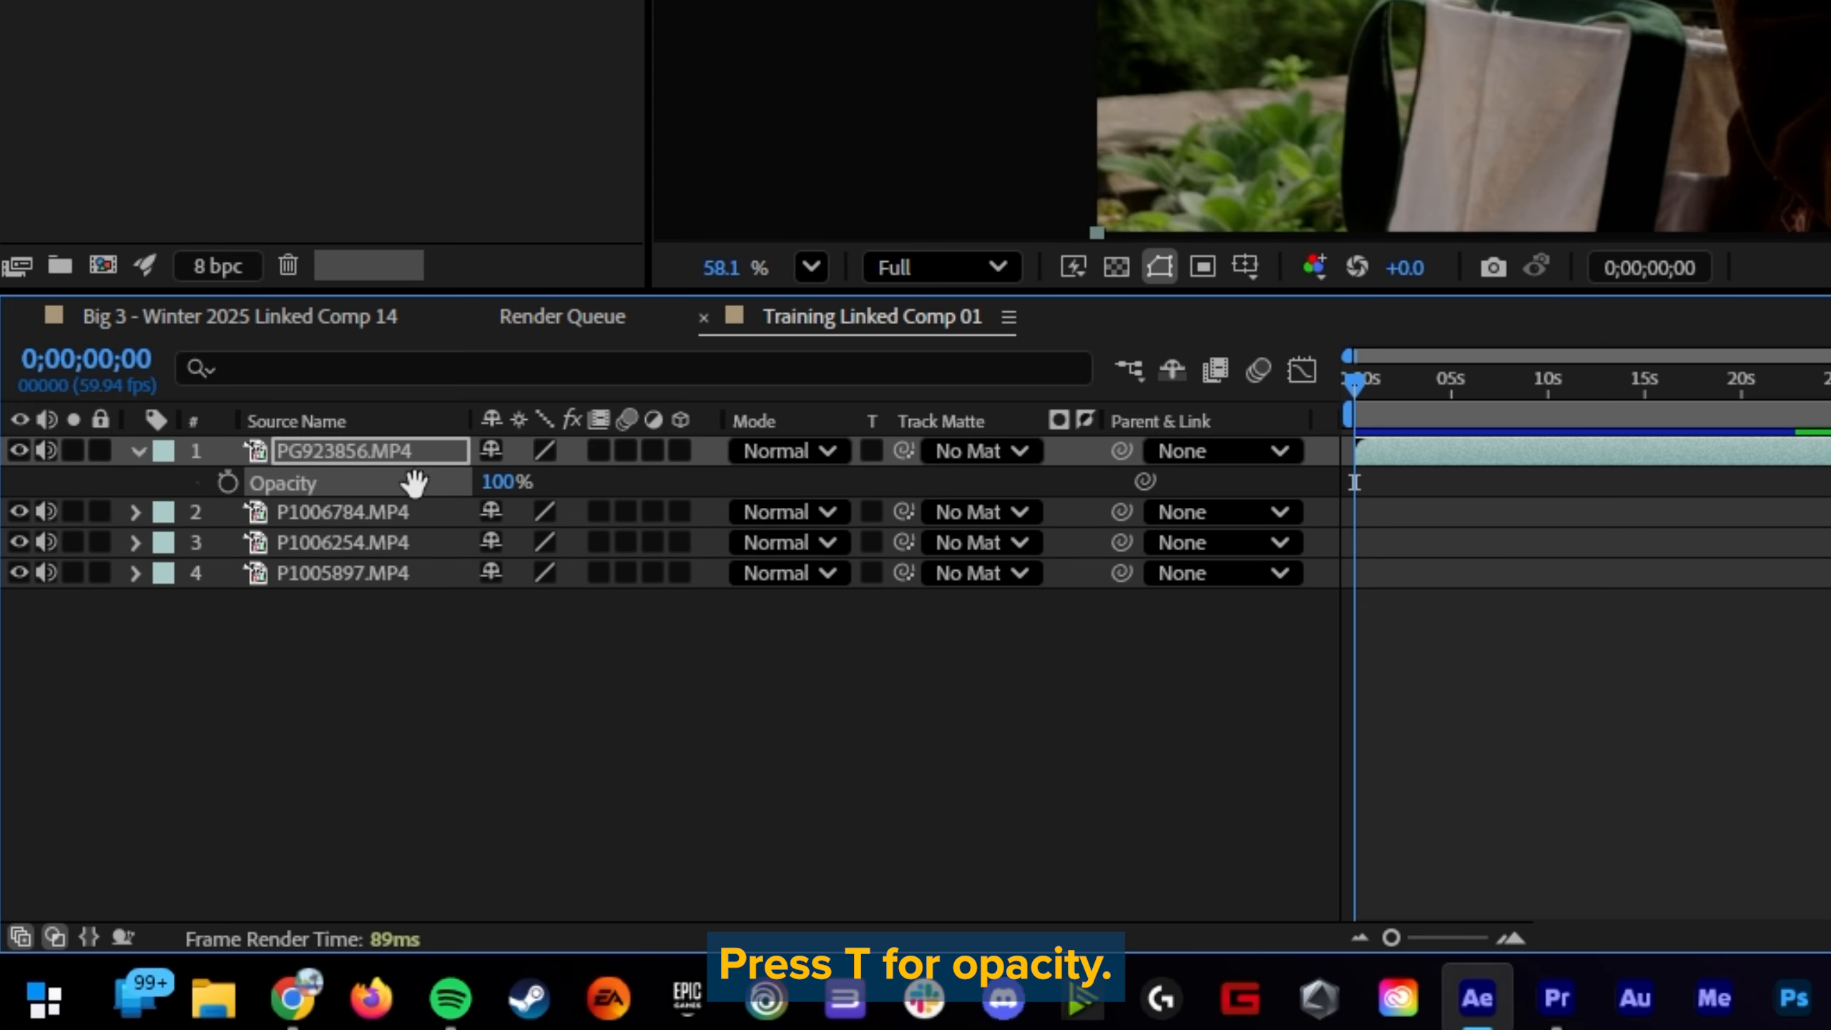
Step: Isolate the first layer's Rotation, Anchor Point and Scale properties, one after another
key("r")
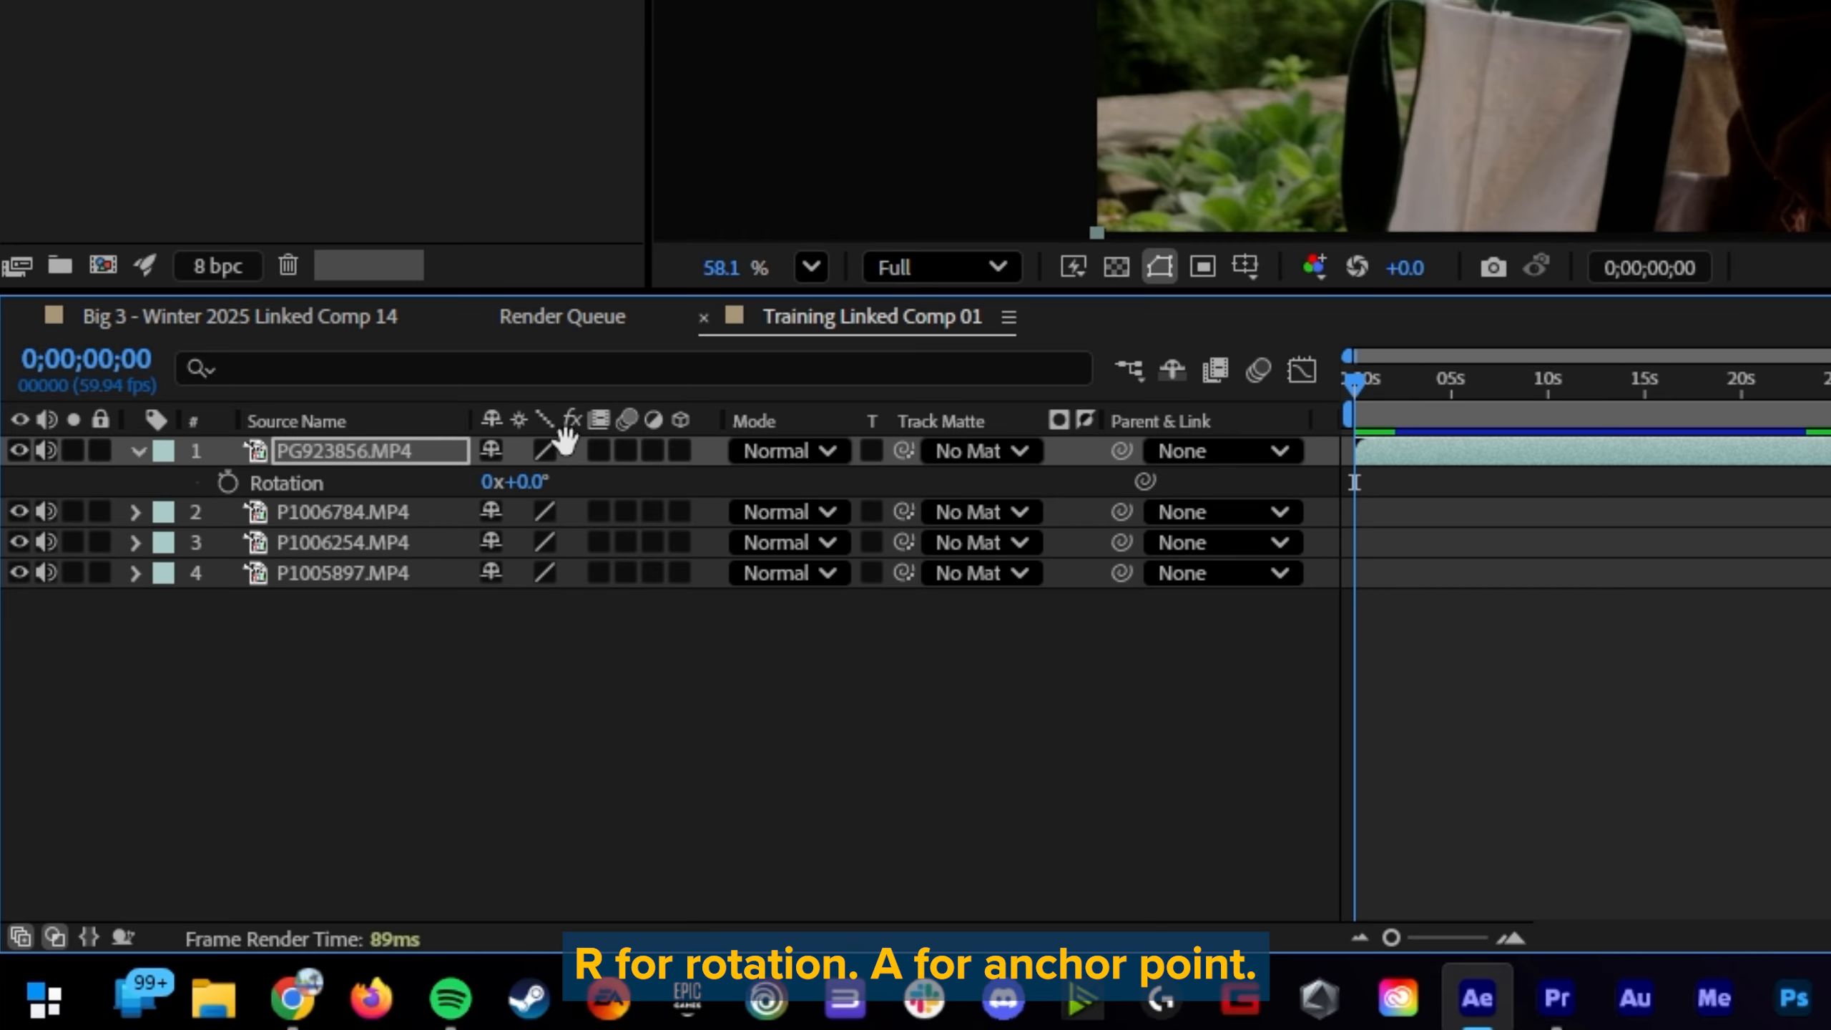
key("r")
key("a")
key("s")
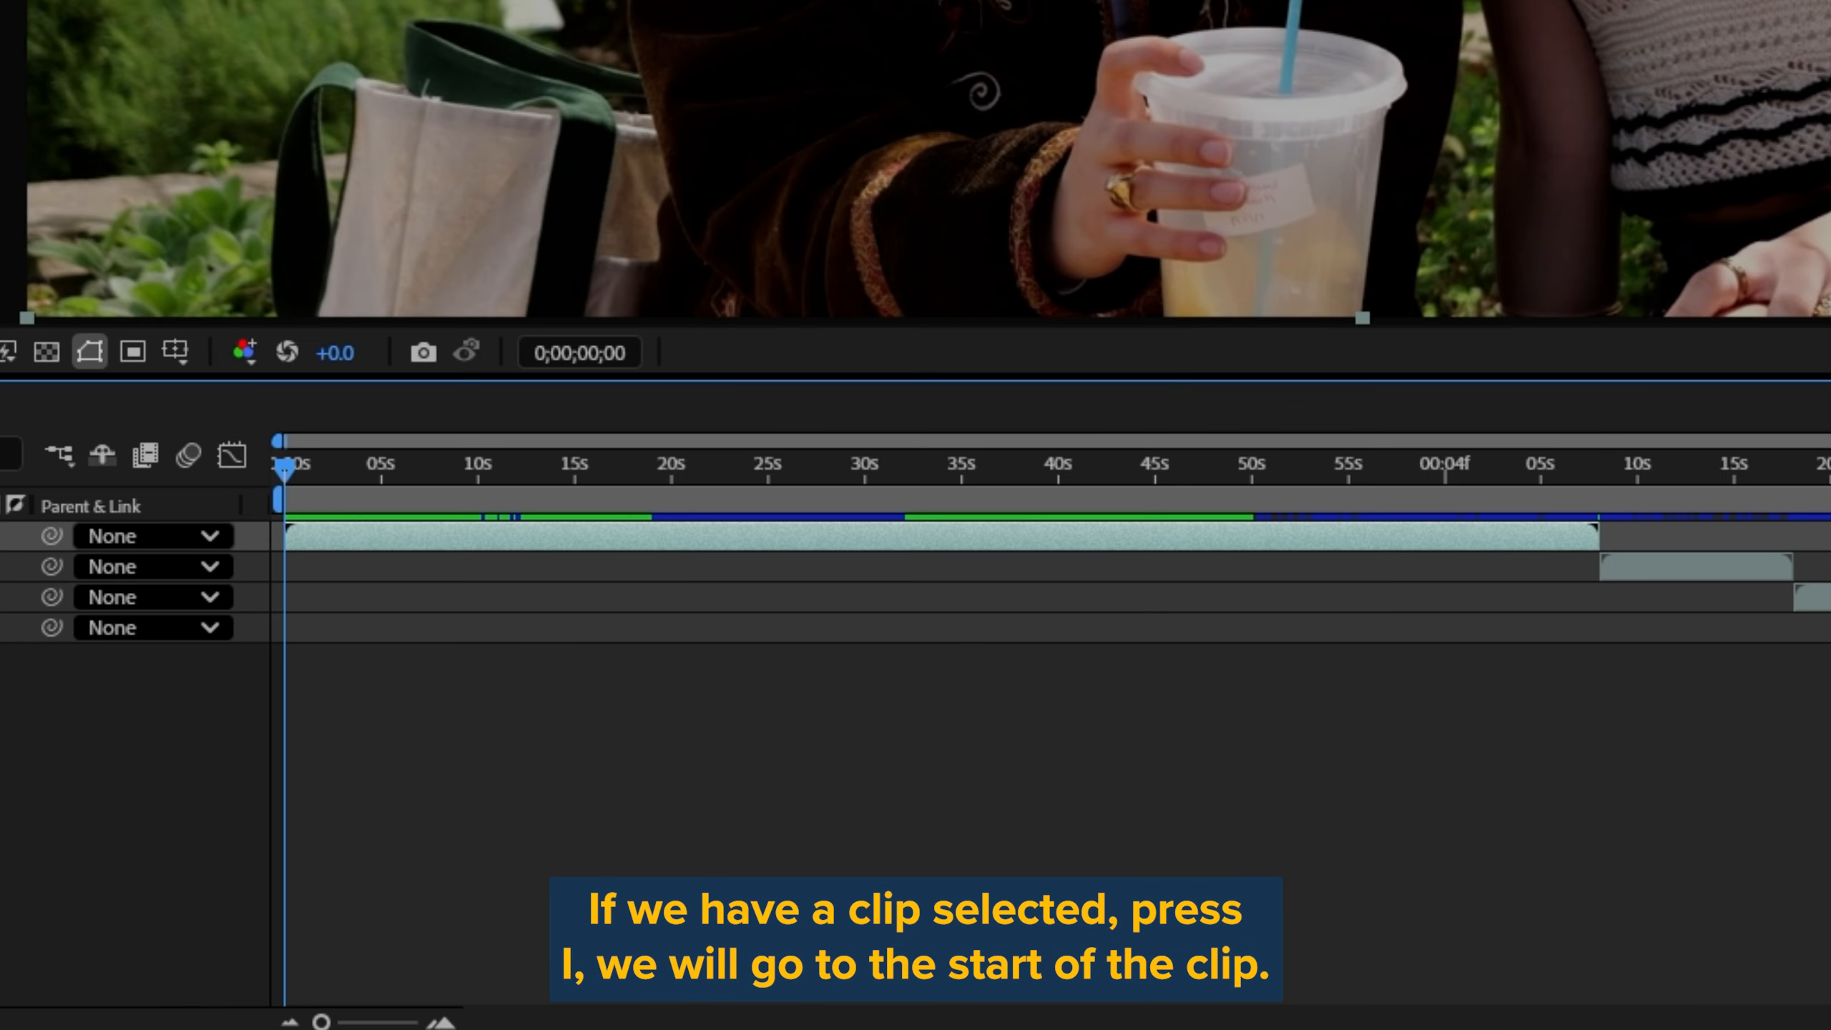
Step: Jump between the start and end of the selected first clip, then scrub the playhead back to about 0;00;26;44
key("o")
key("i")
key("o")
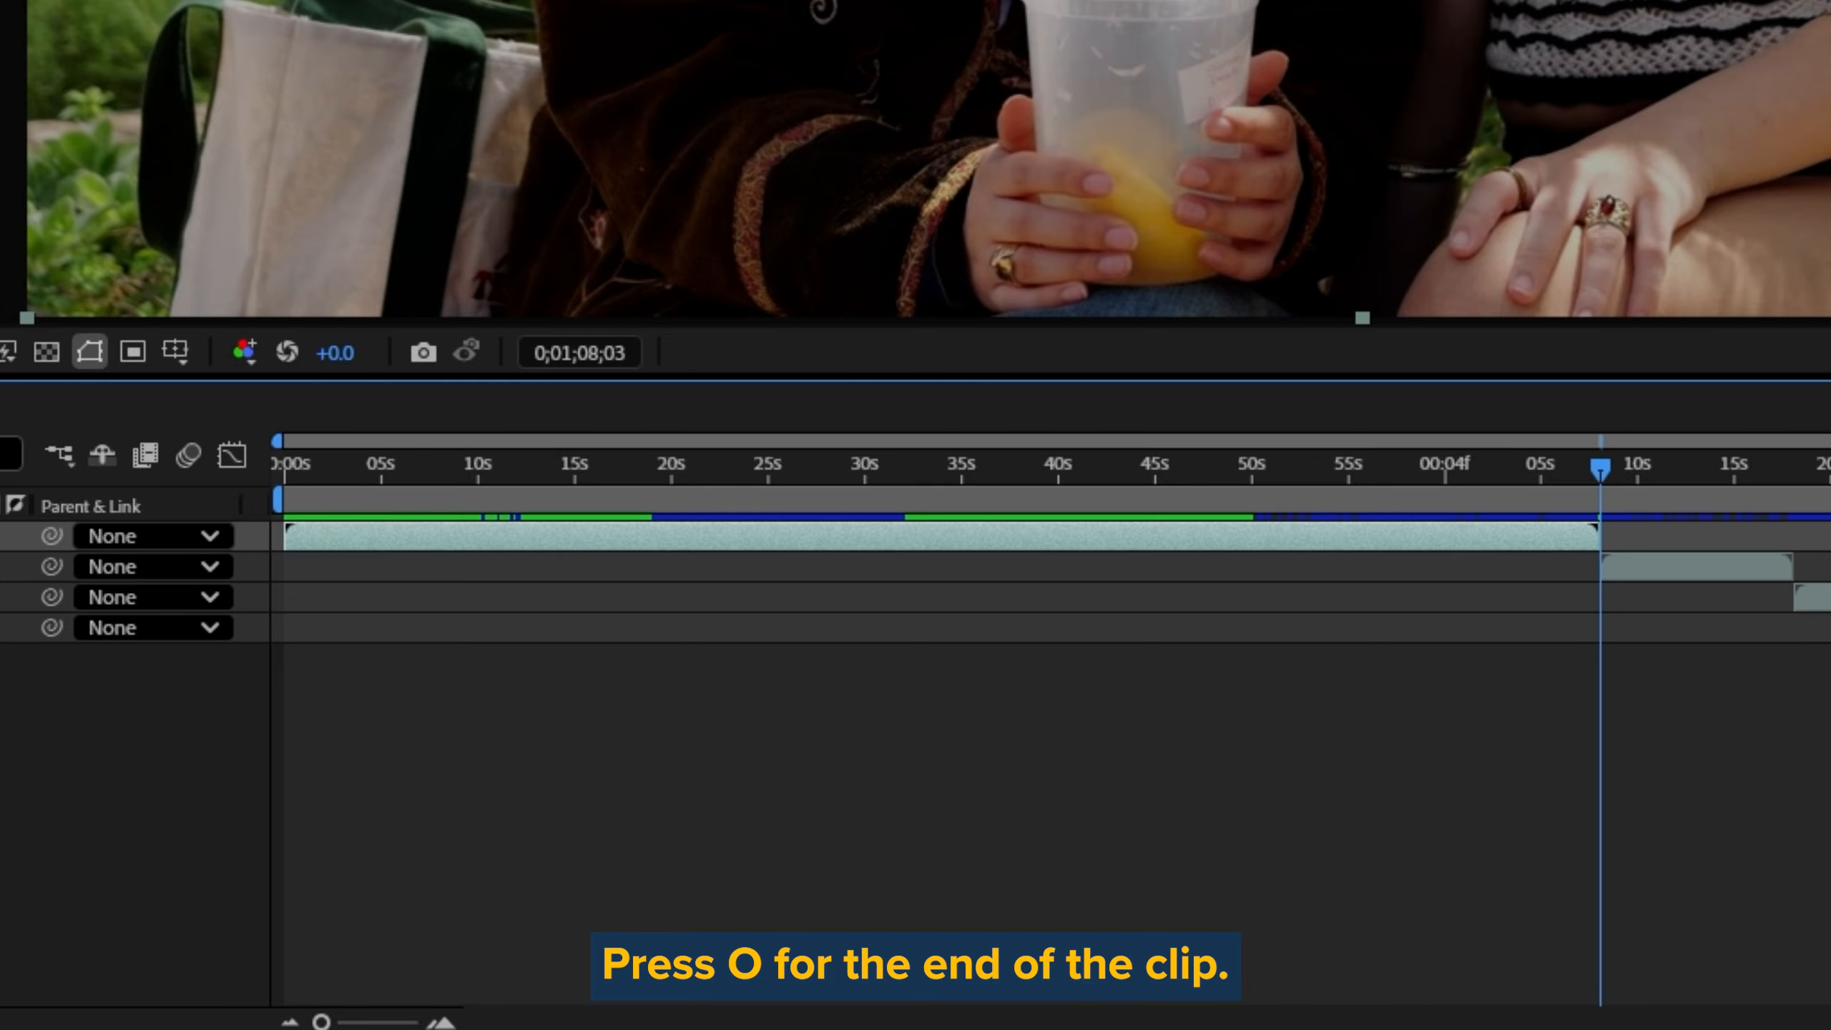
left_click_drag(1598, 467, 803, 505)
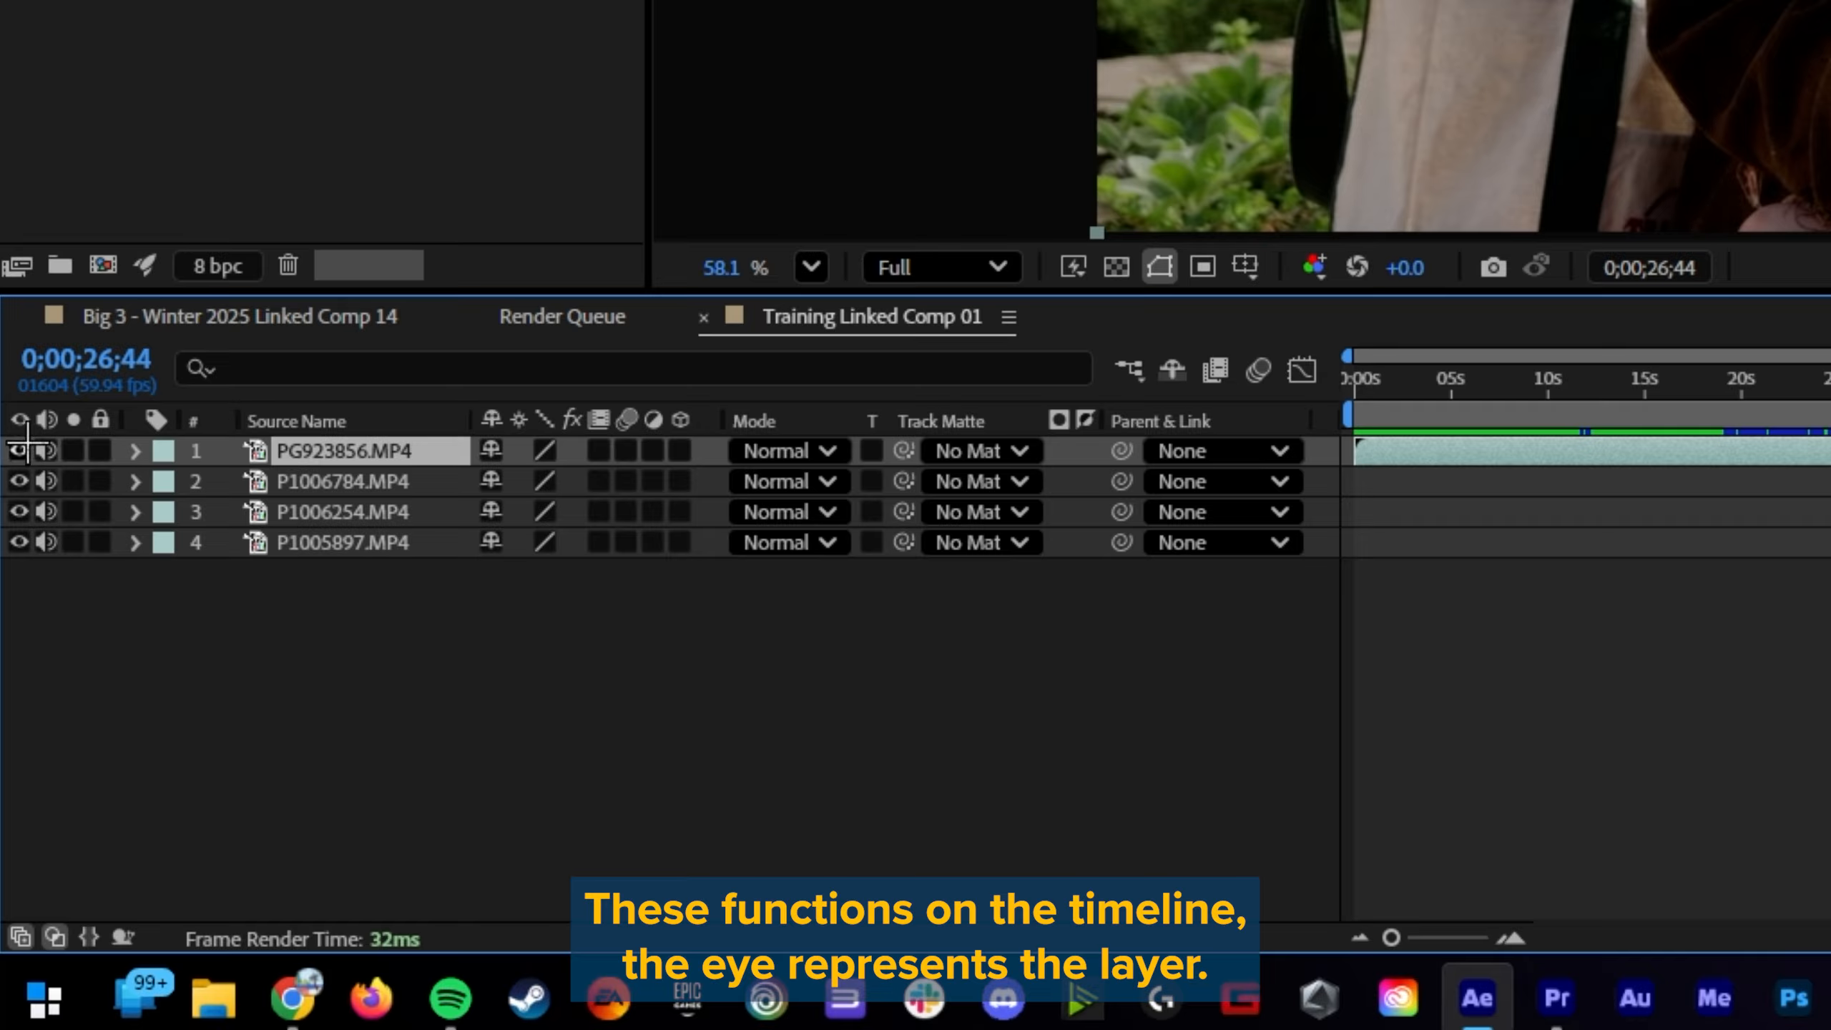
Step: Switch the visibility of the PG923856.MP4 layer off and on again, then lock and unlock the layer
left_click(21, 450)
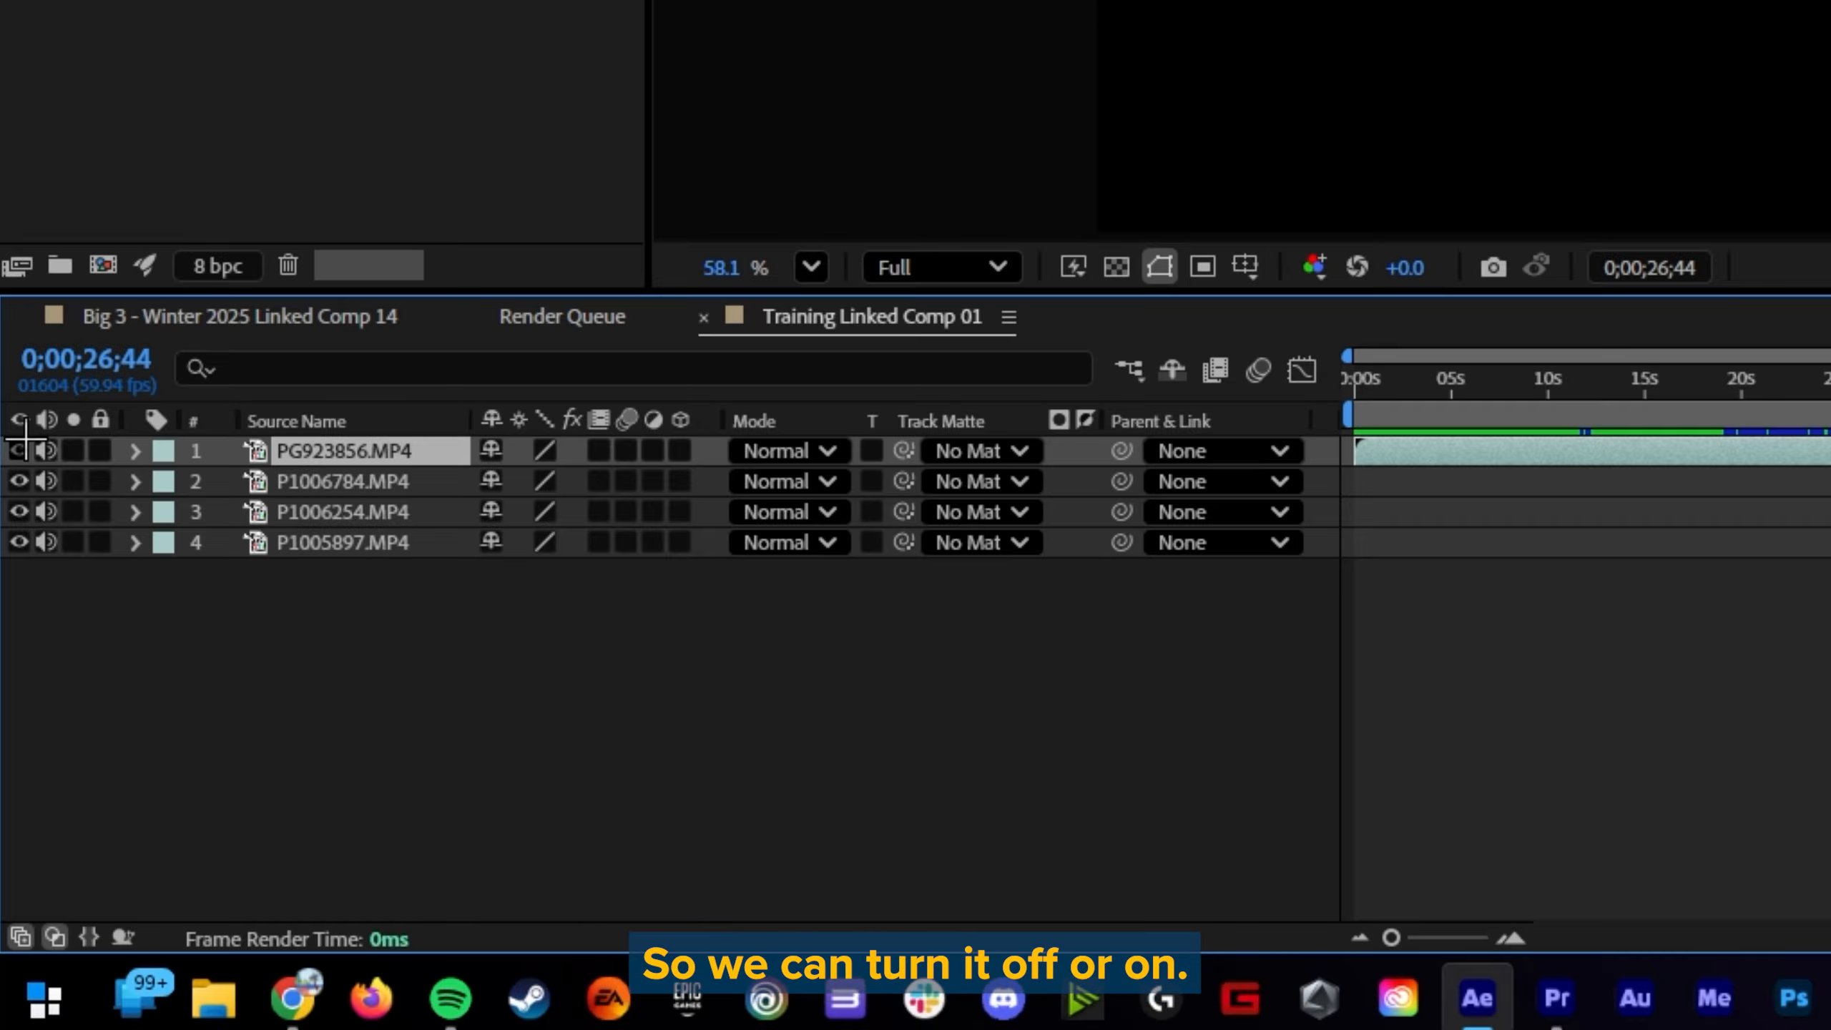
left_click(22, 450)
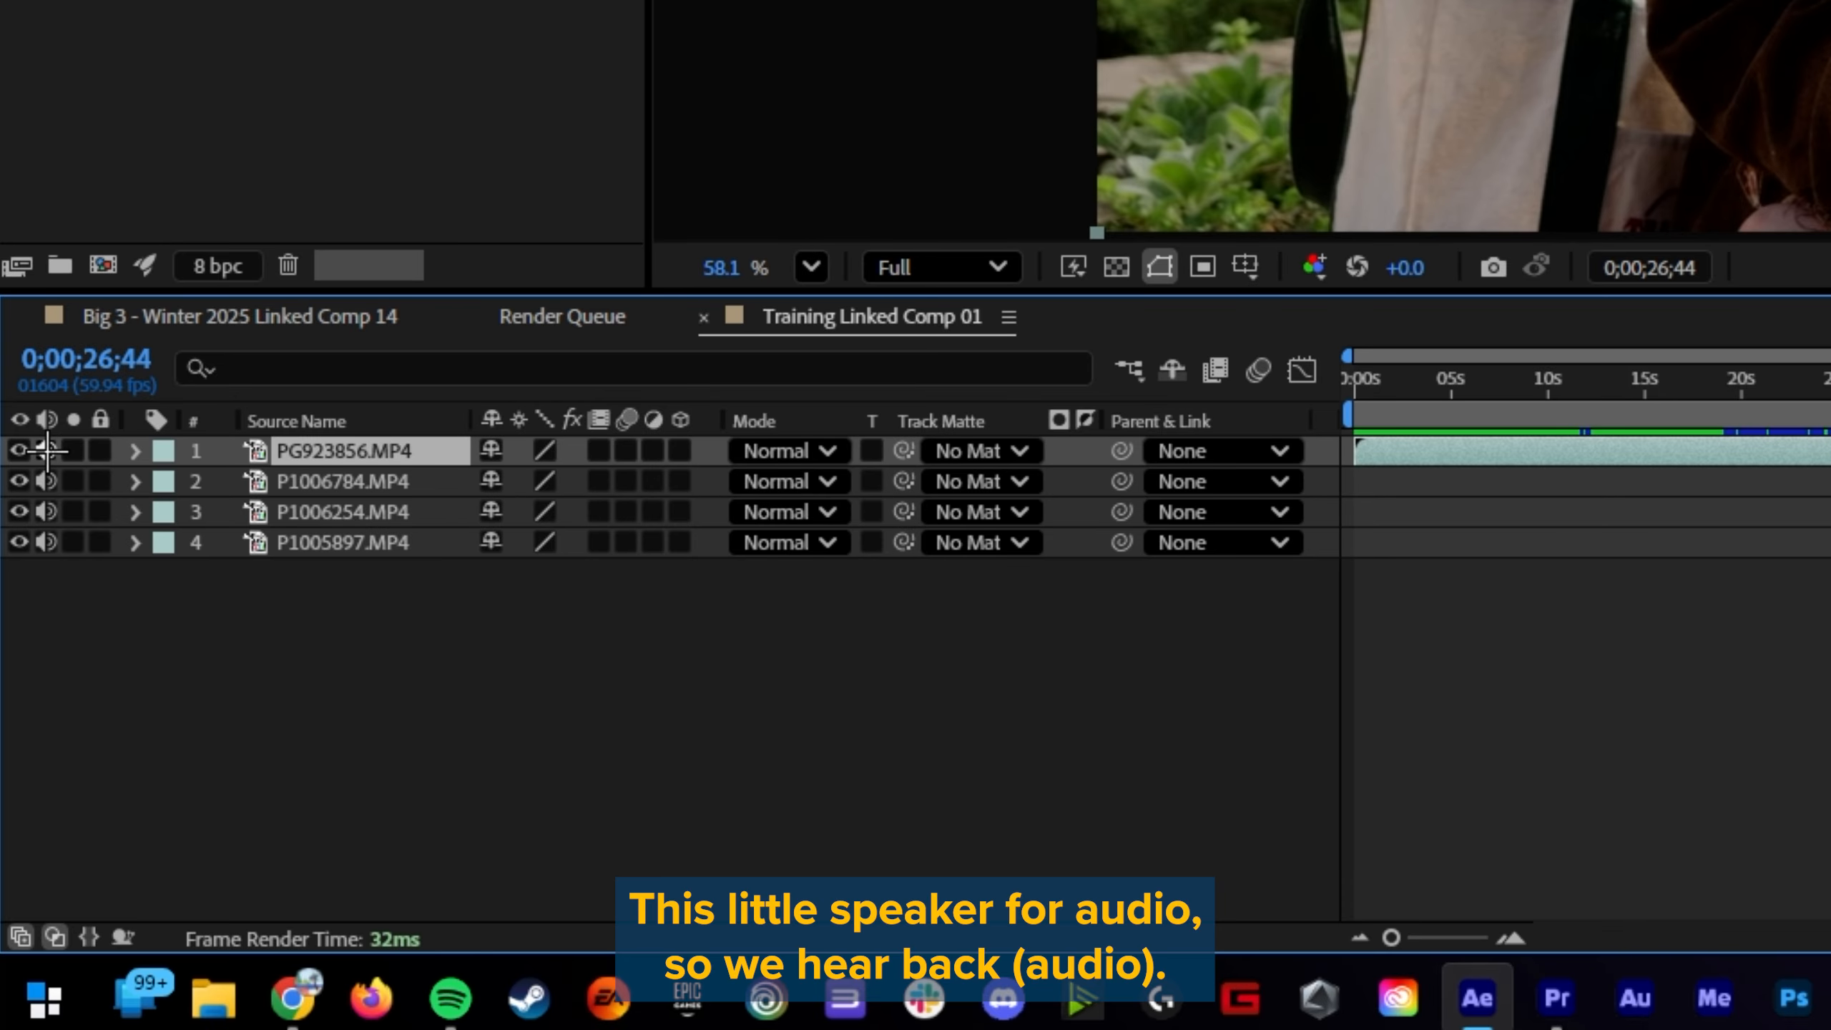
left_click(102, 451)
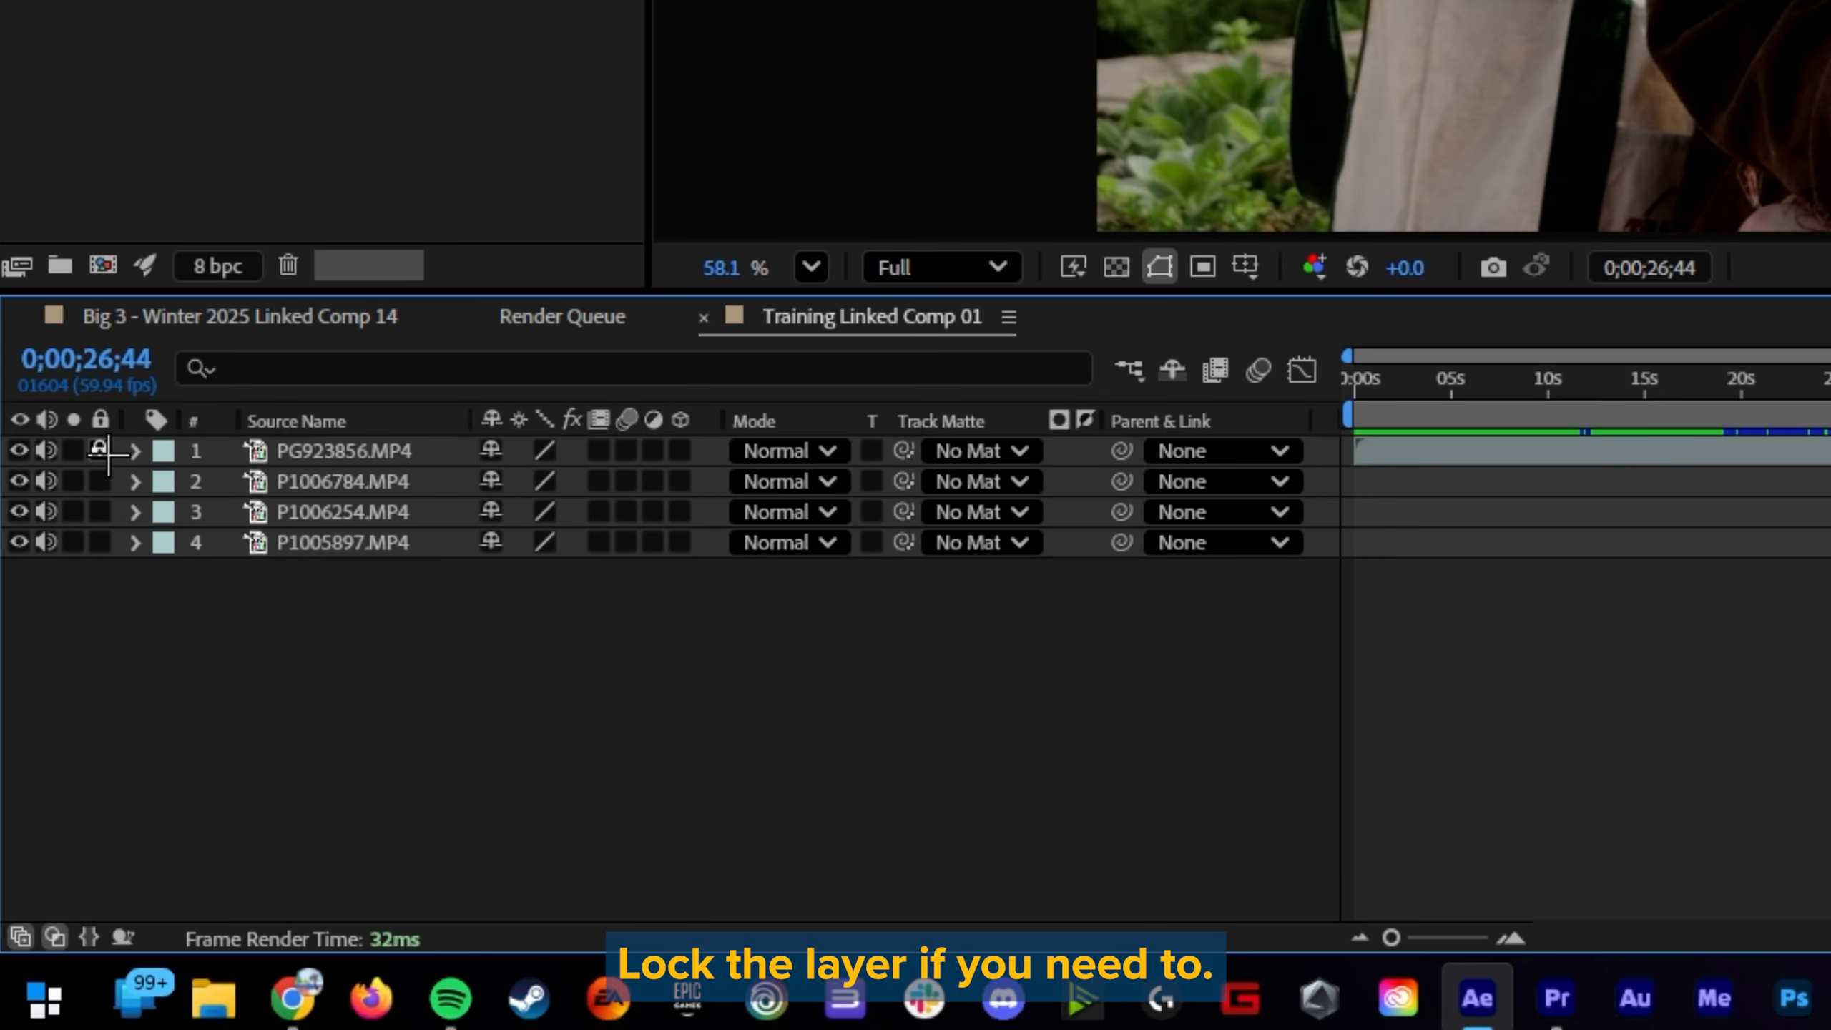
left_click(102, 452)
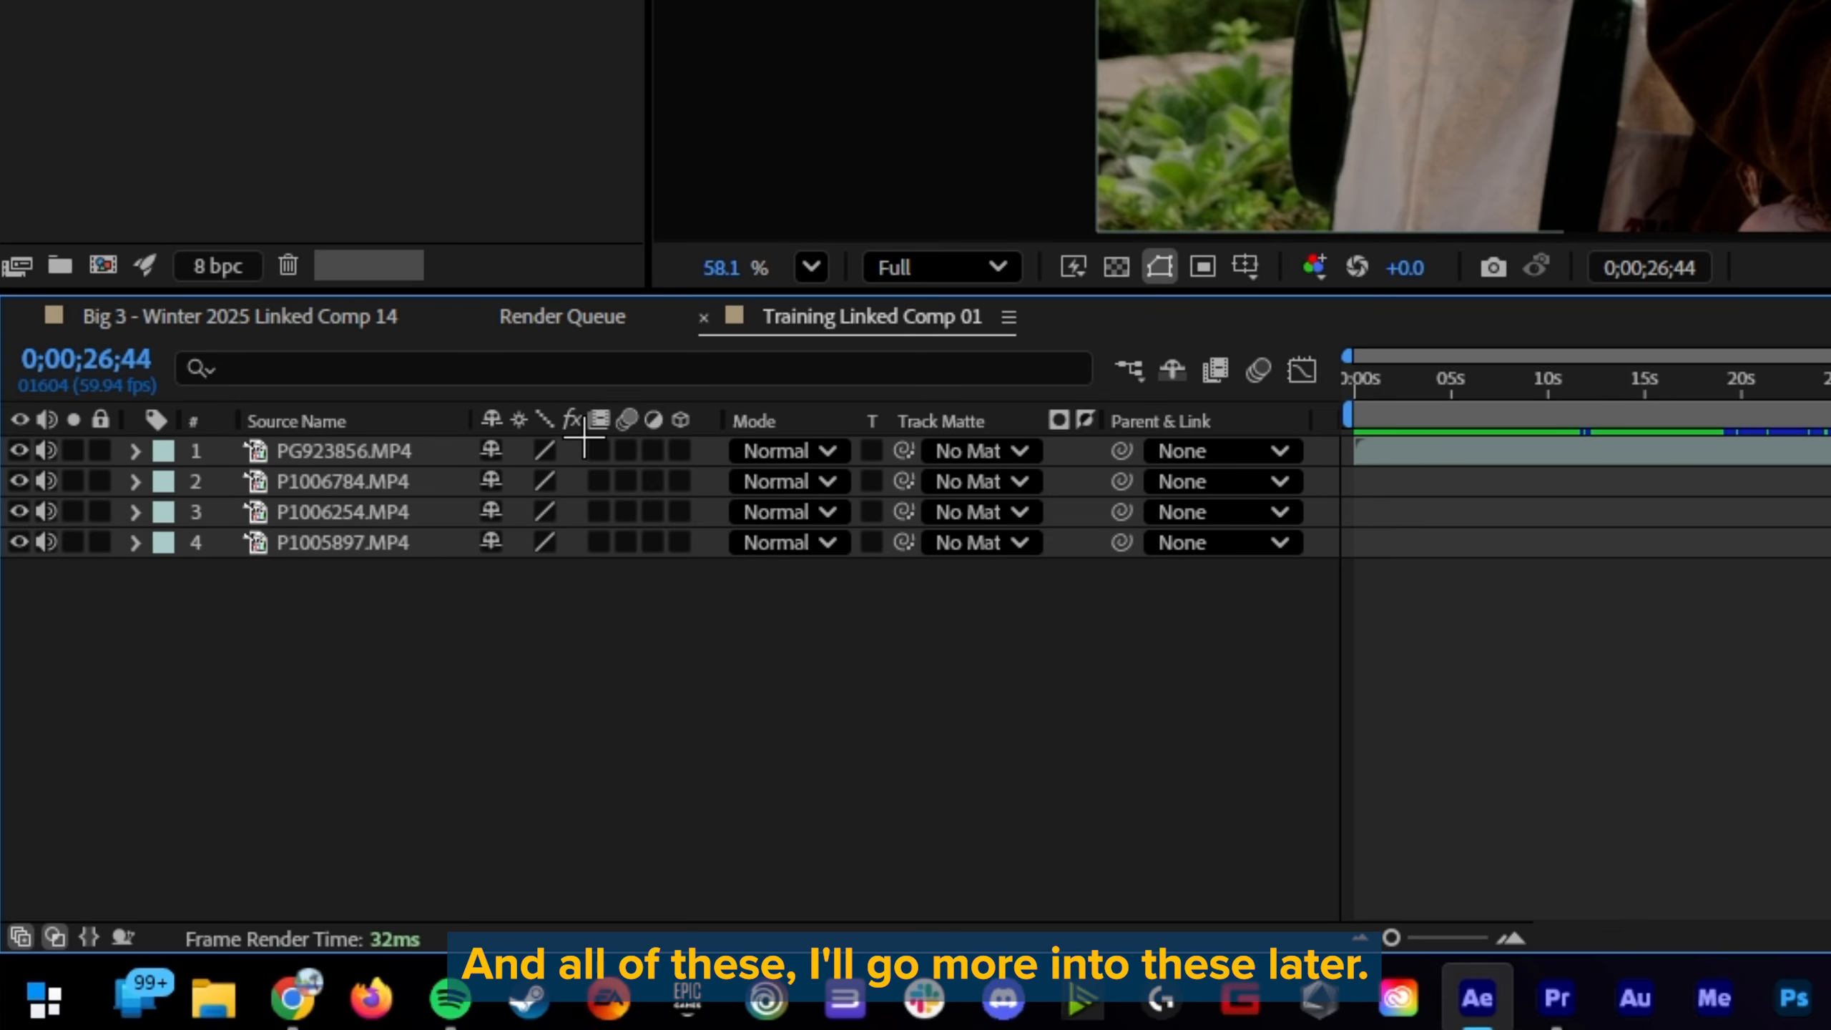
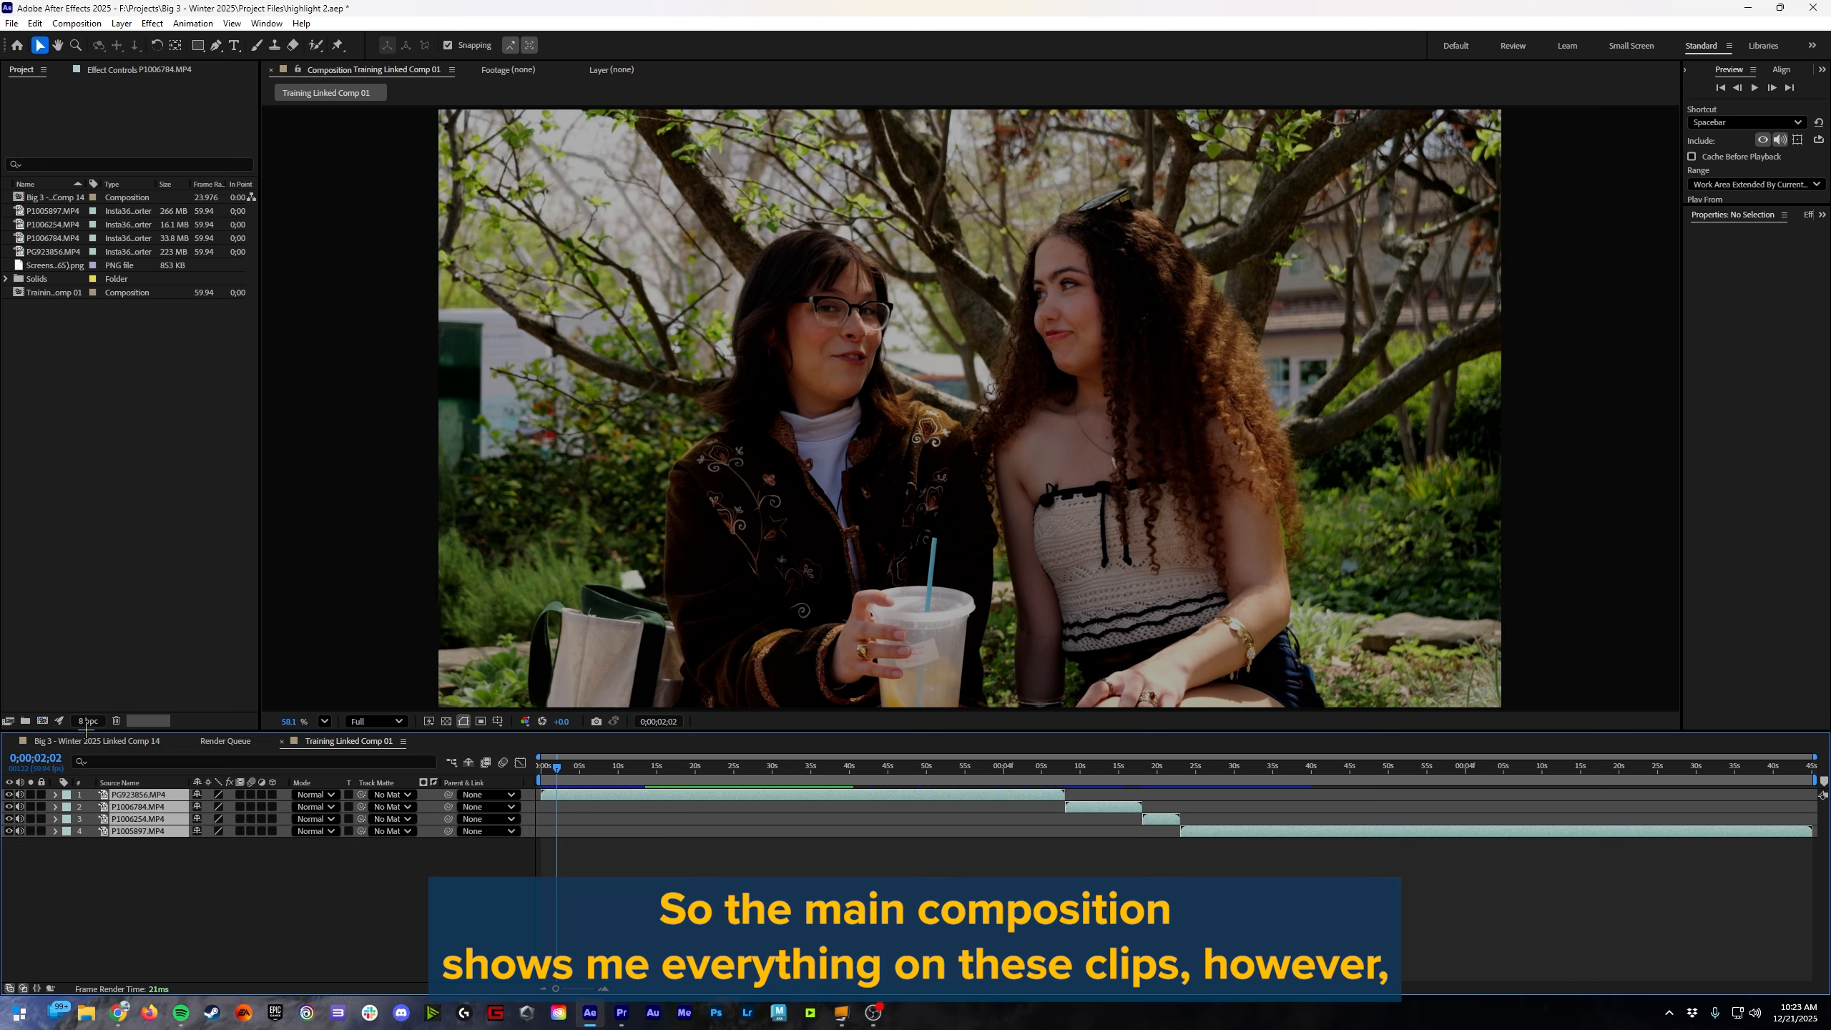
Step: Open the PG923856.MP4 layer in its own Layer viewer and scrub through its footage
double_click(151, 793)
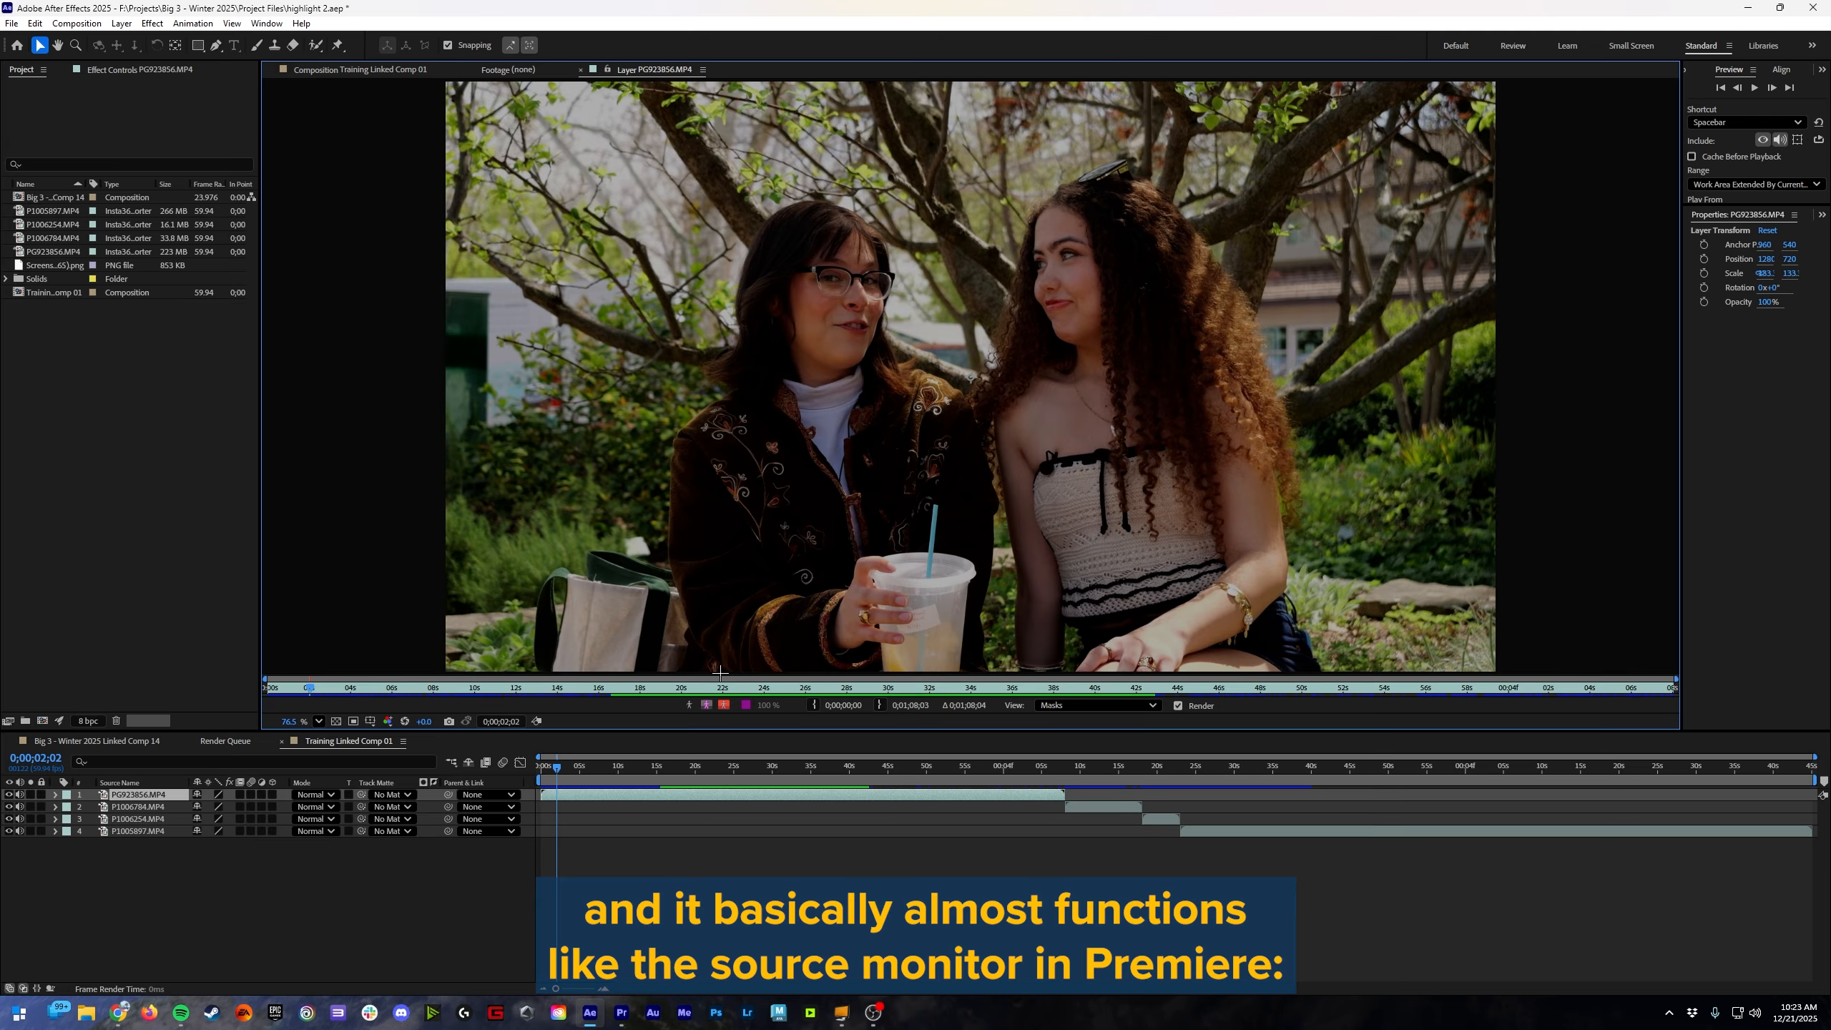
left_click_drag(566, 692, 878, 664)
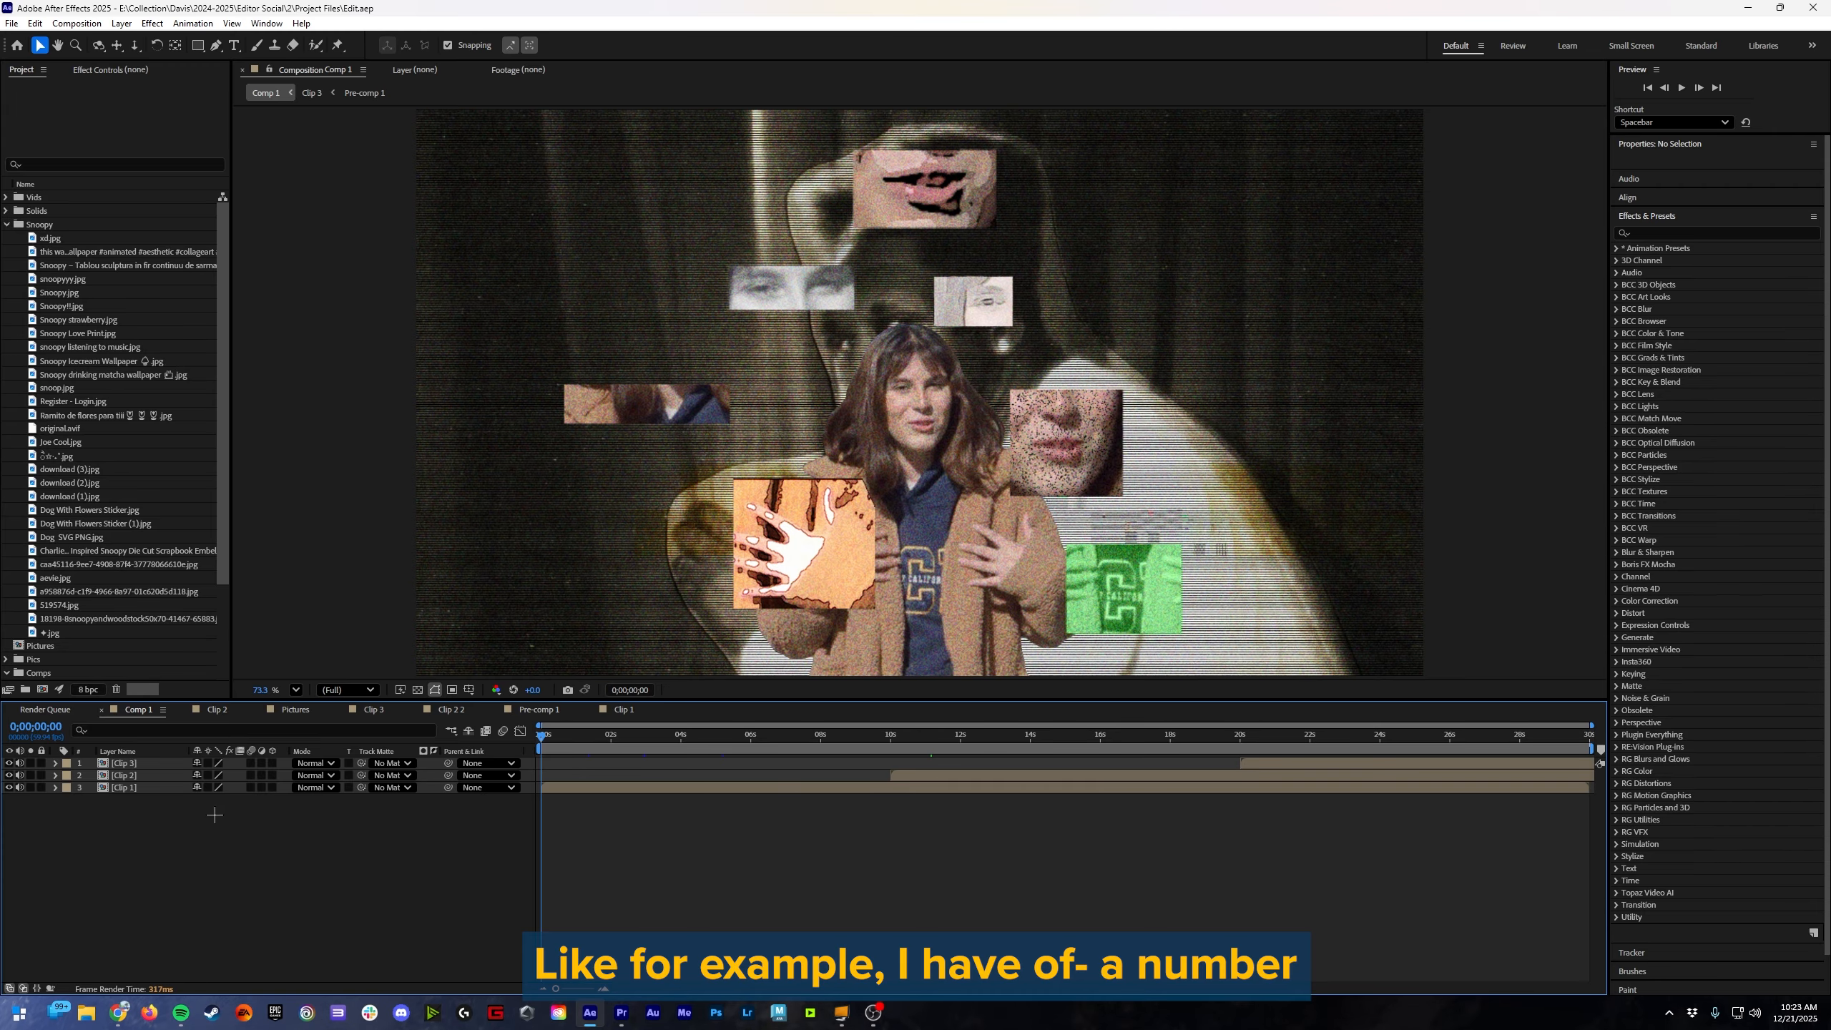
Step: Scrub Comp 1 to about 0;00;01;55, then open its nested Clip 1 composition and scrub that
left_click_drag(560, 737, 605, 765)
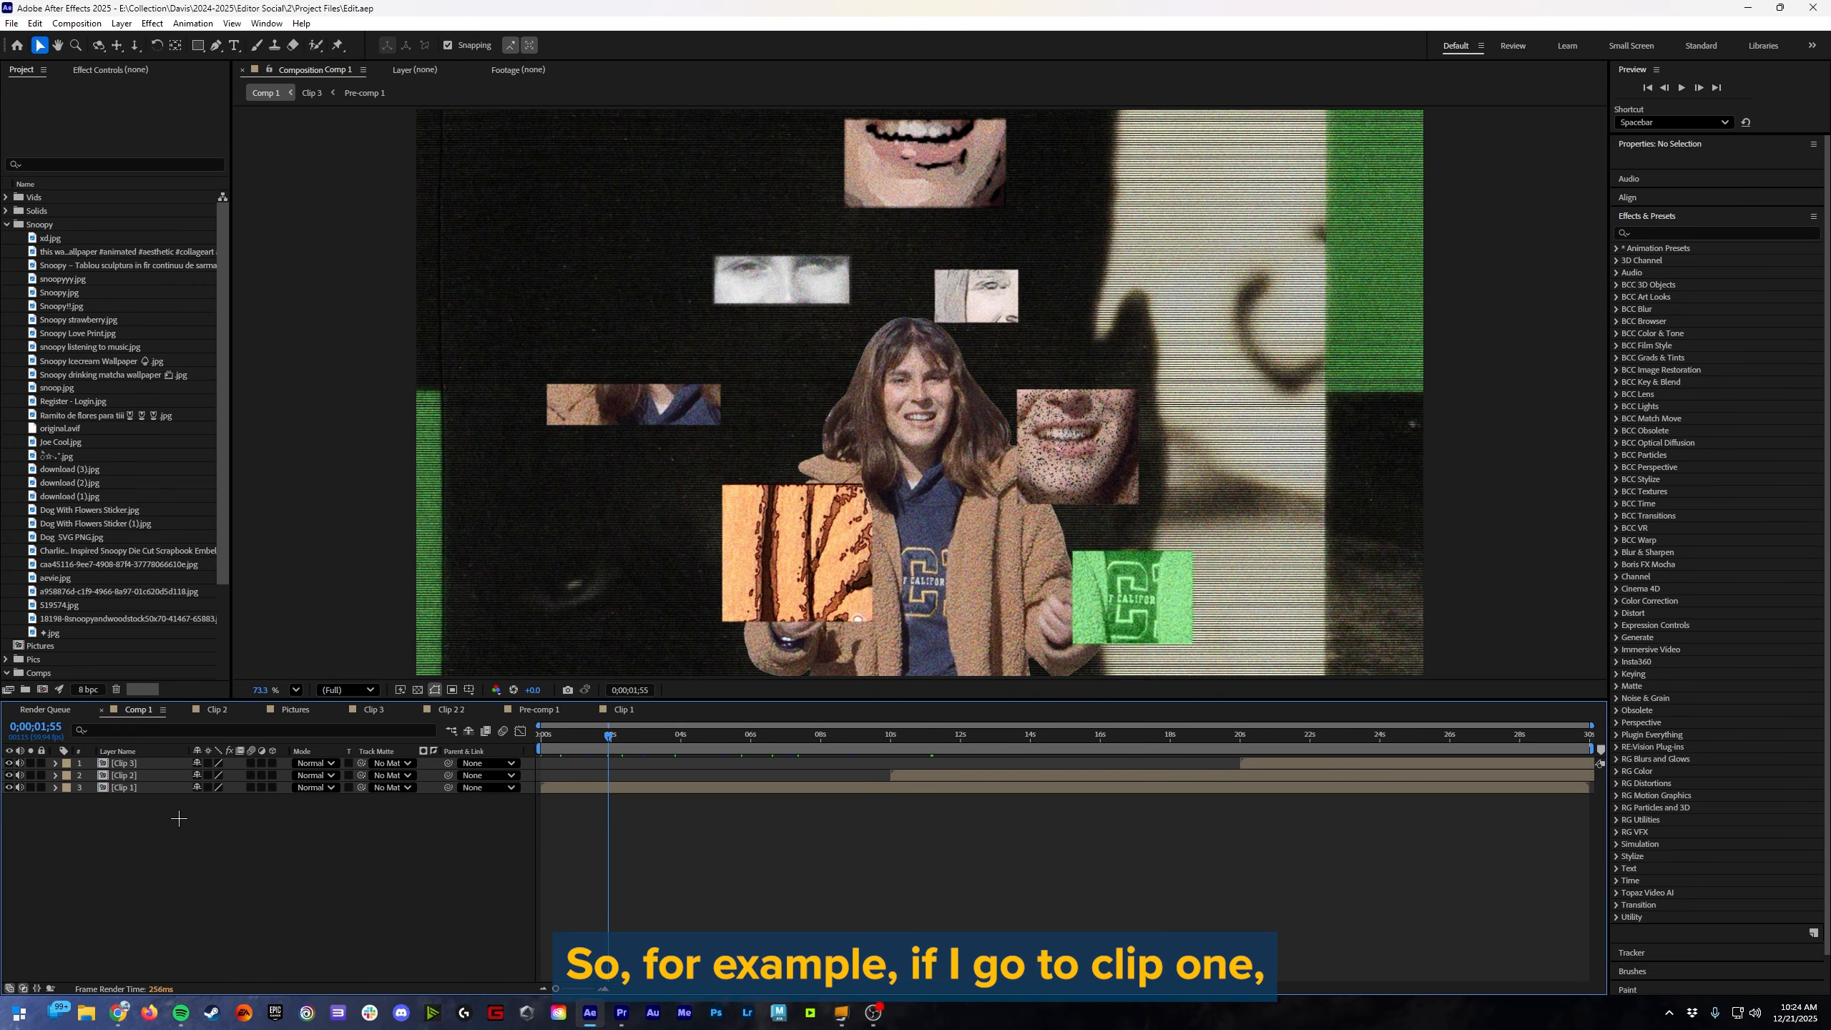
double_click(128, 788)
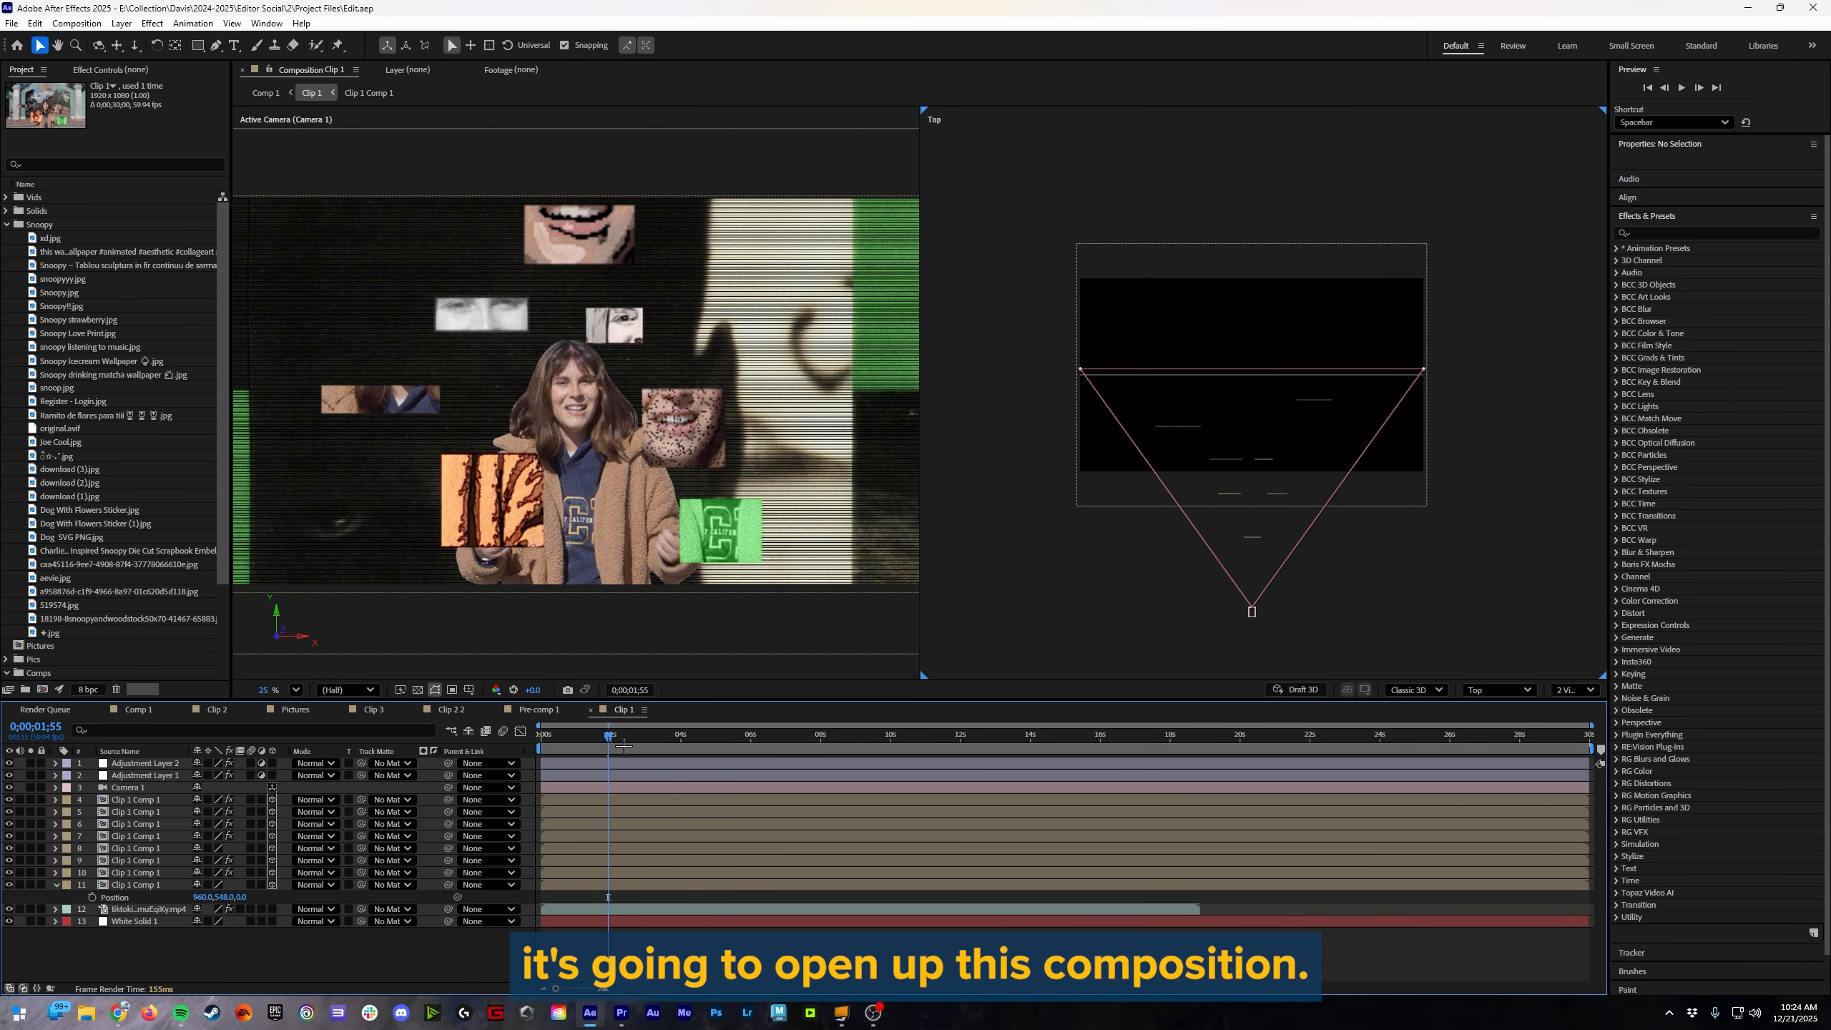
left_click_drag(609, 737, 606, 783)
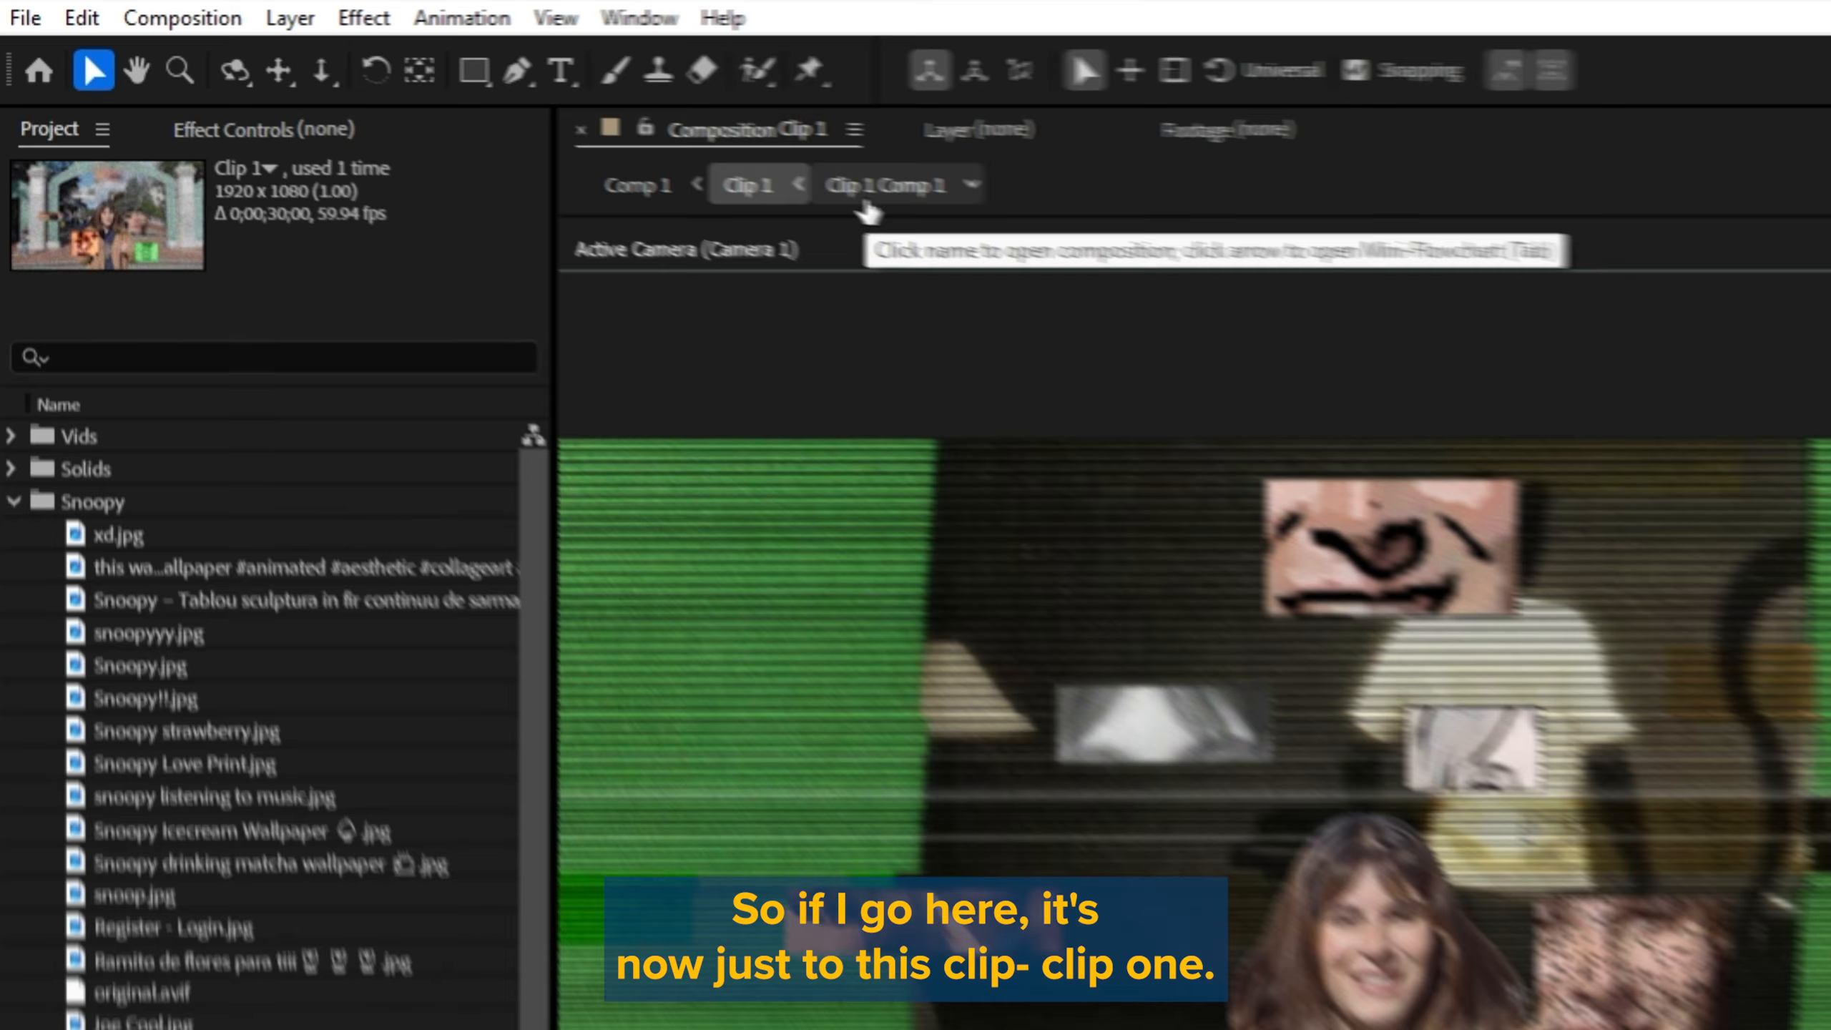
Step: Open the nested Clip 1 Comp 1, then go back up the composition hierarchy through Clip 1 to Comp 1
left_click(865, 205)
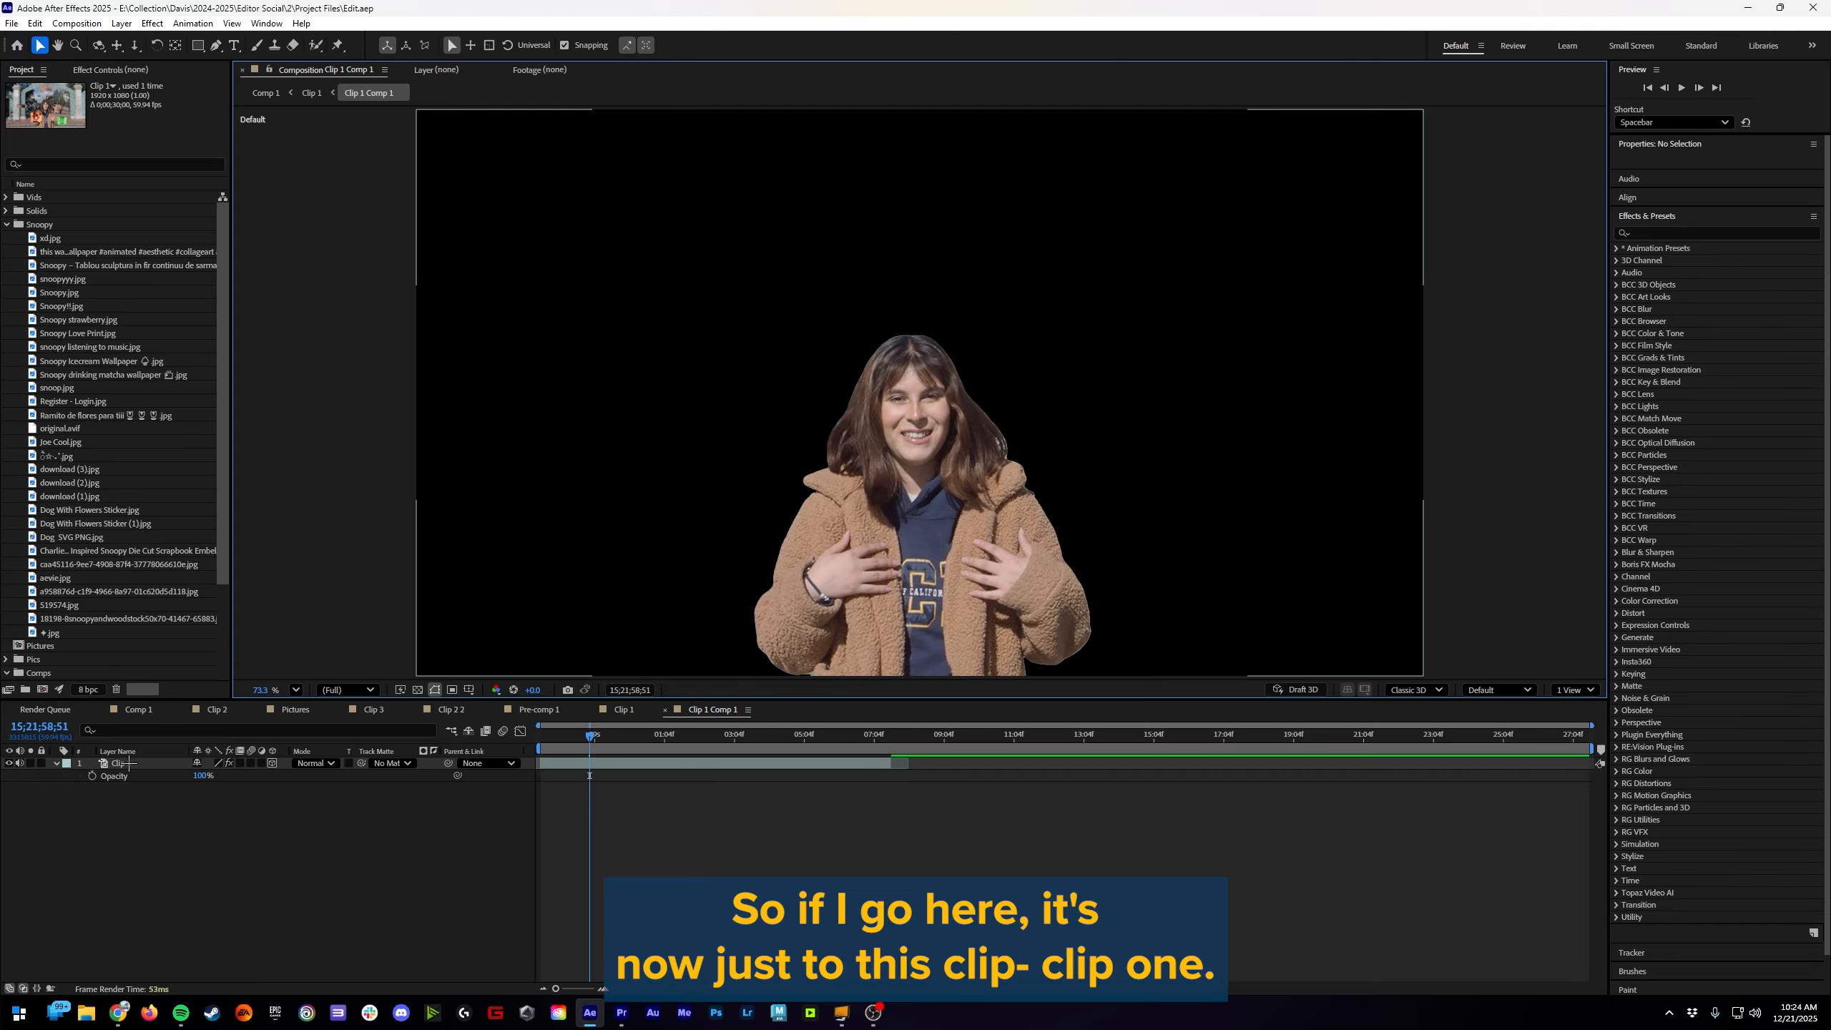
left_click(311, 92)
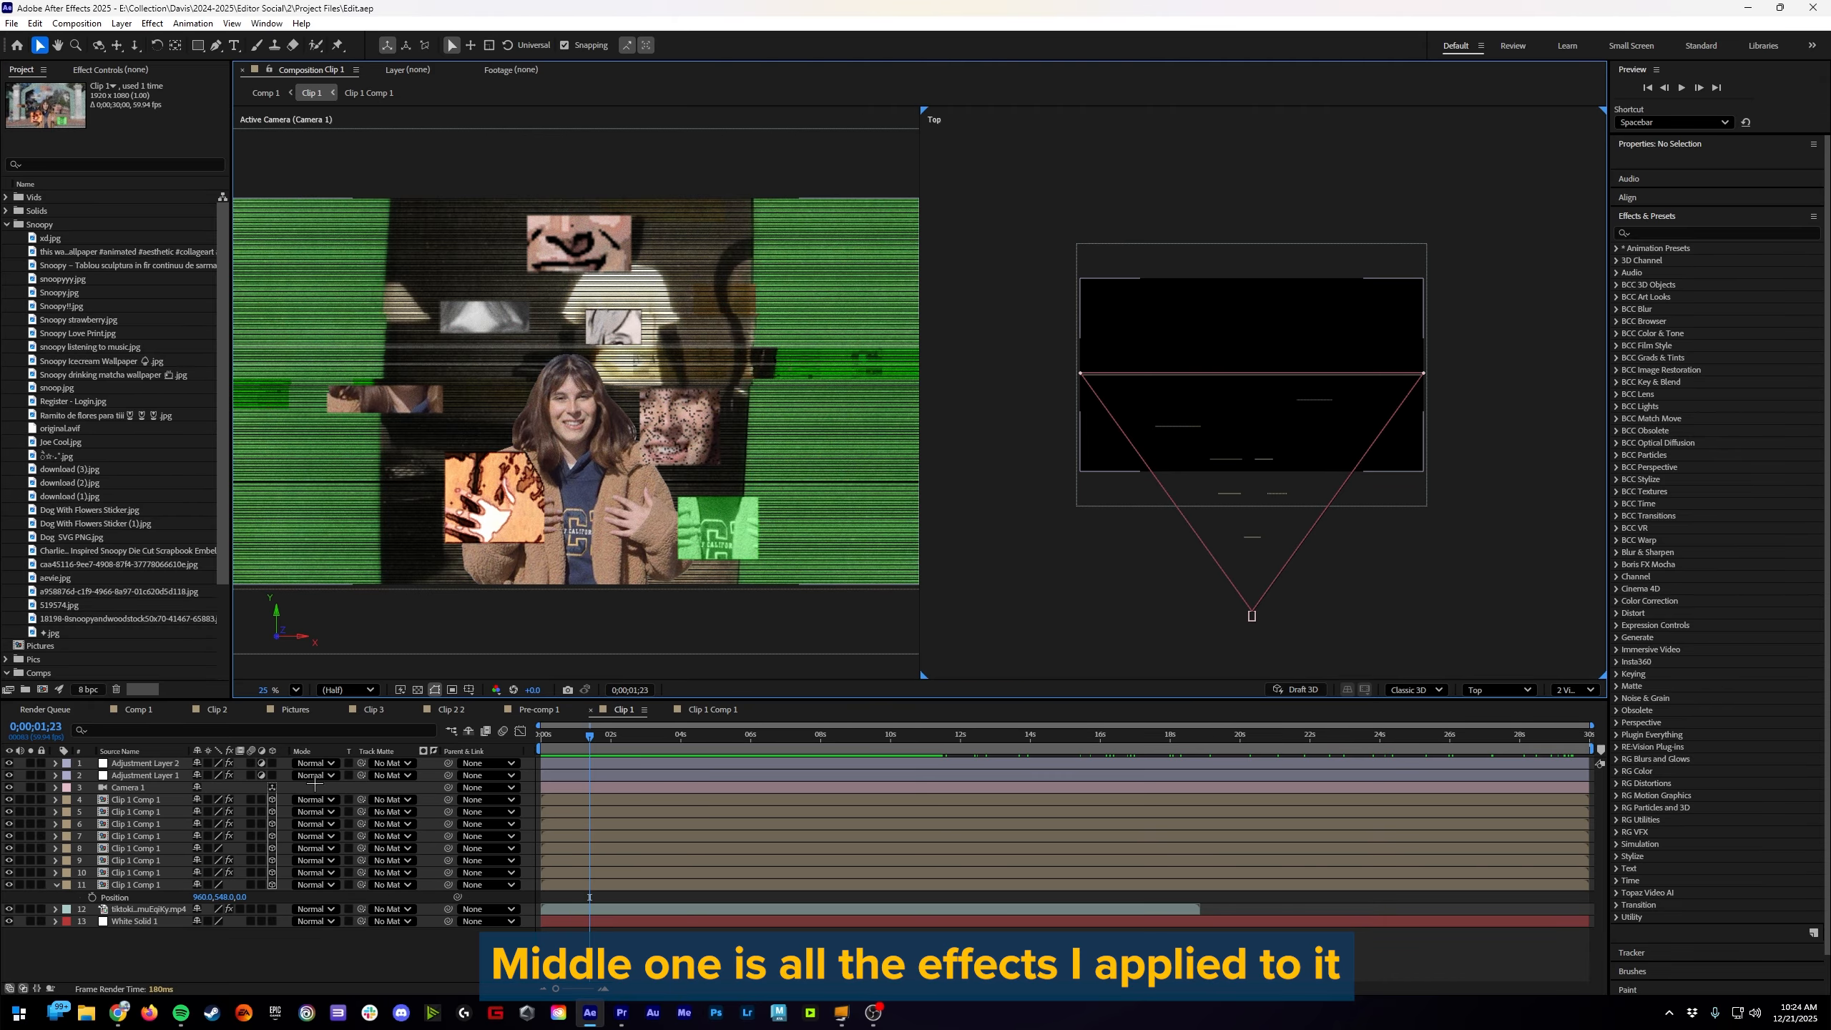
left_click(265, 92)
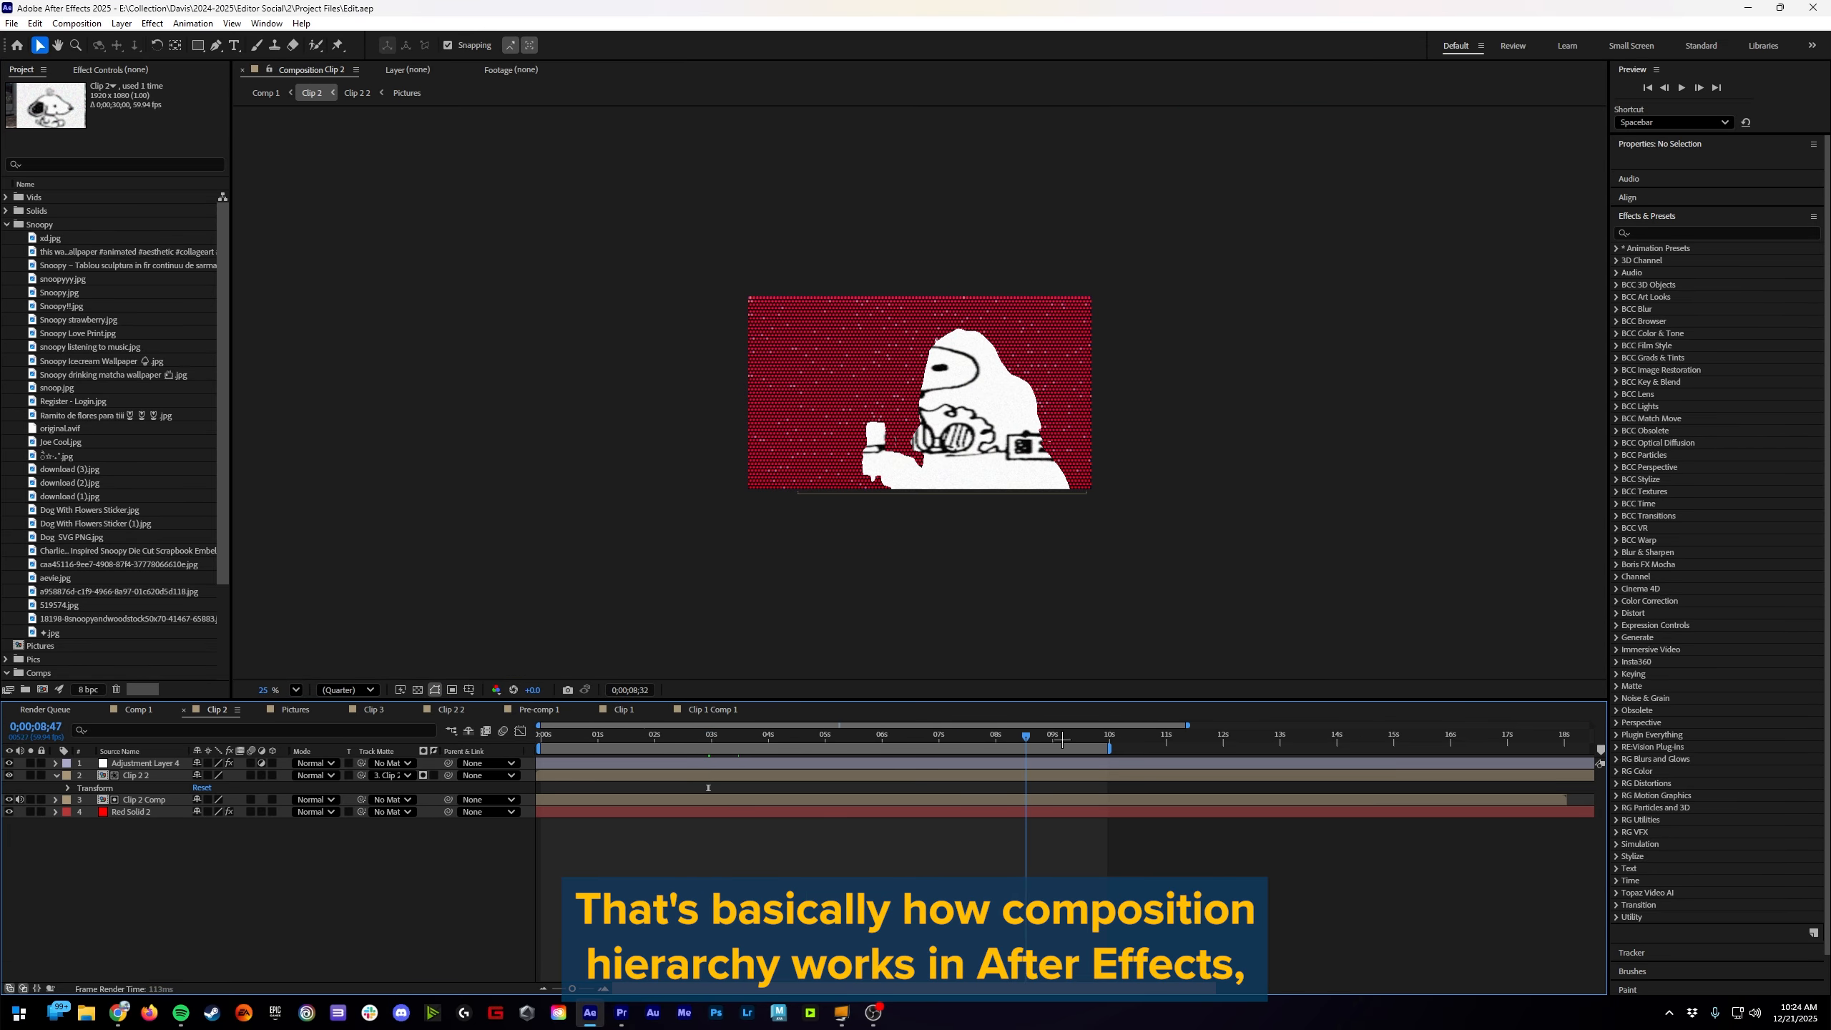
Step: Scrub Clip 2 back to about 0;00;05;20, then return to Comp 1 and select and deselect all three clip layers
left_click_drag(1062, 739, 857, 816)
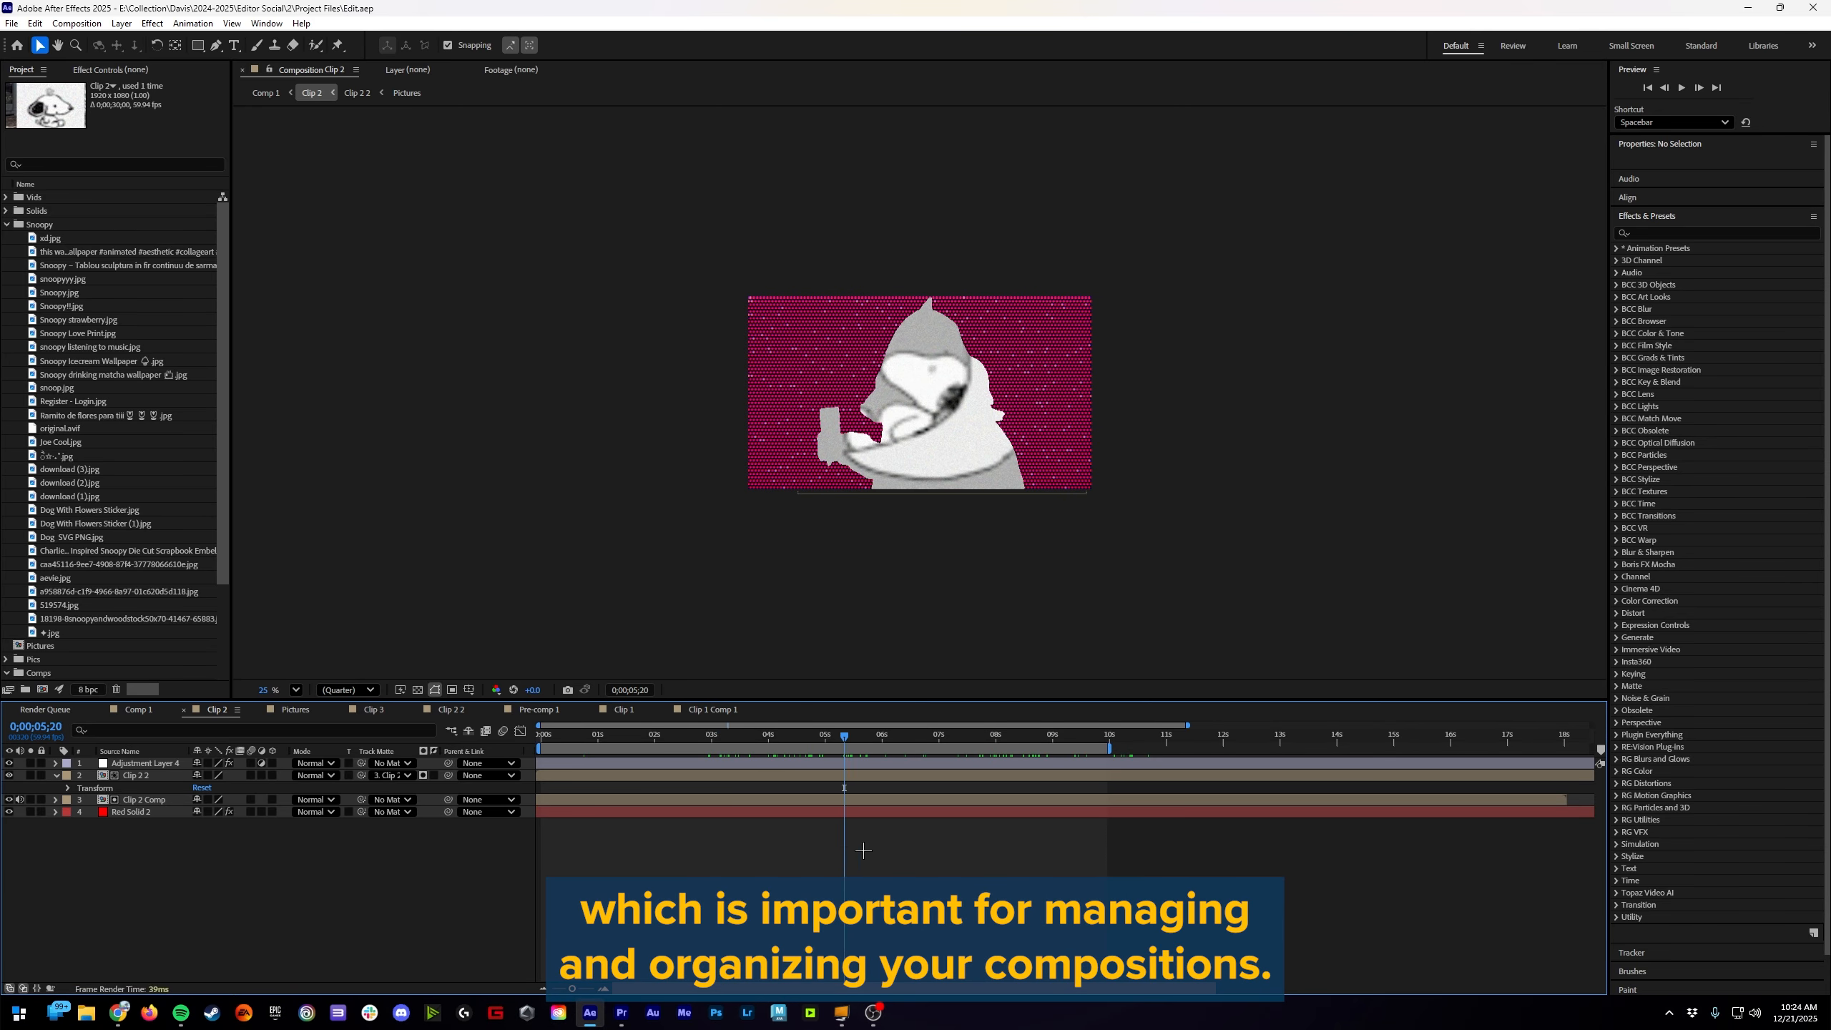
left_click(140, 710)
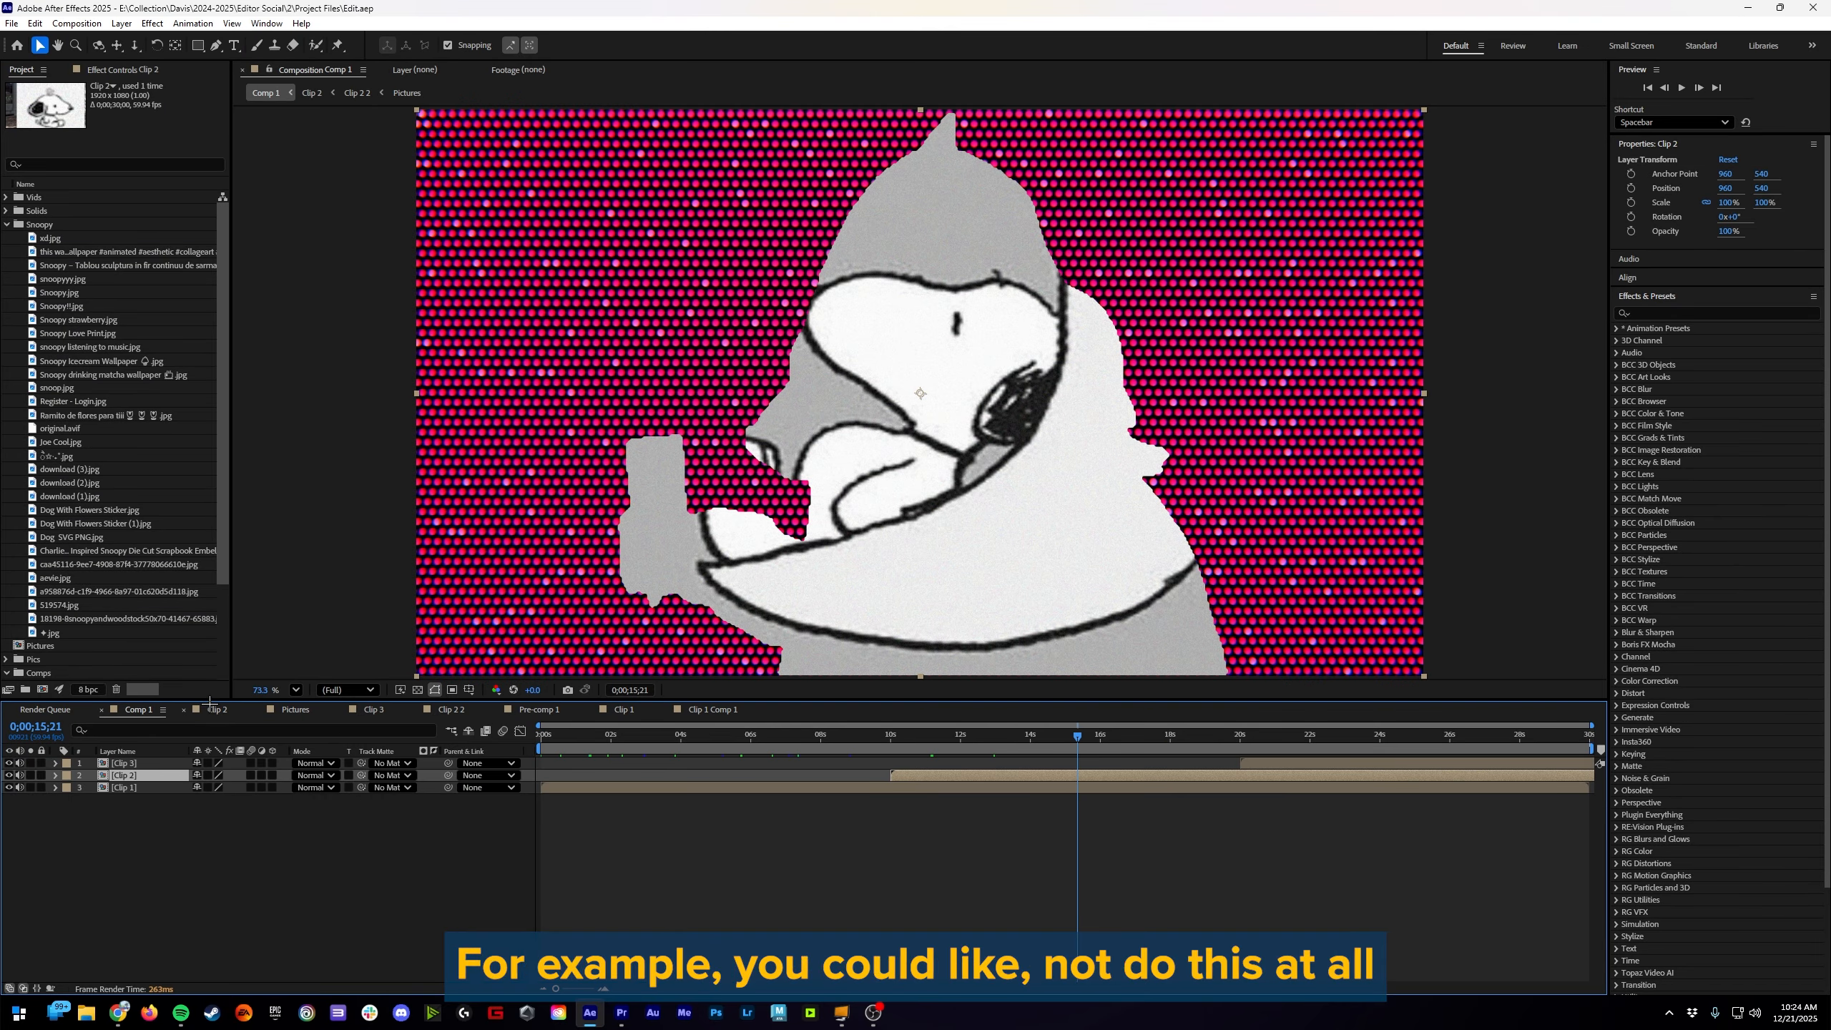
left_click_drag(171, 854, 129, 758)
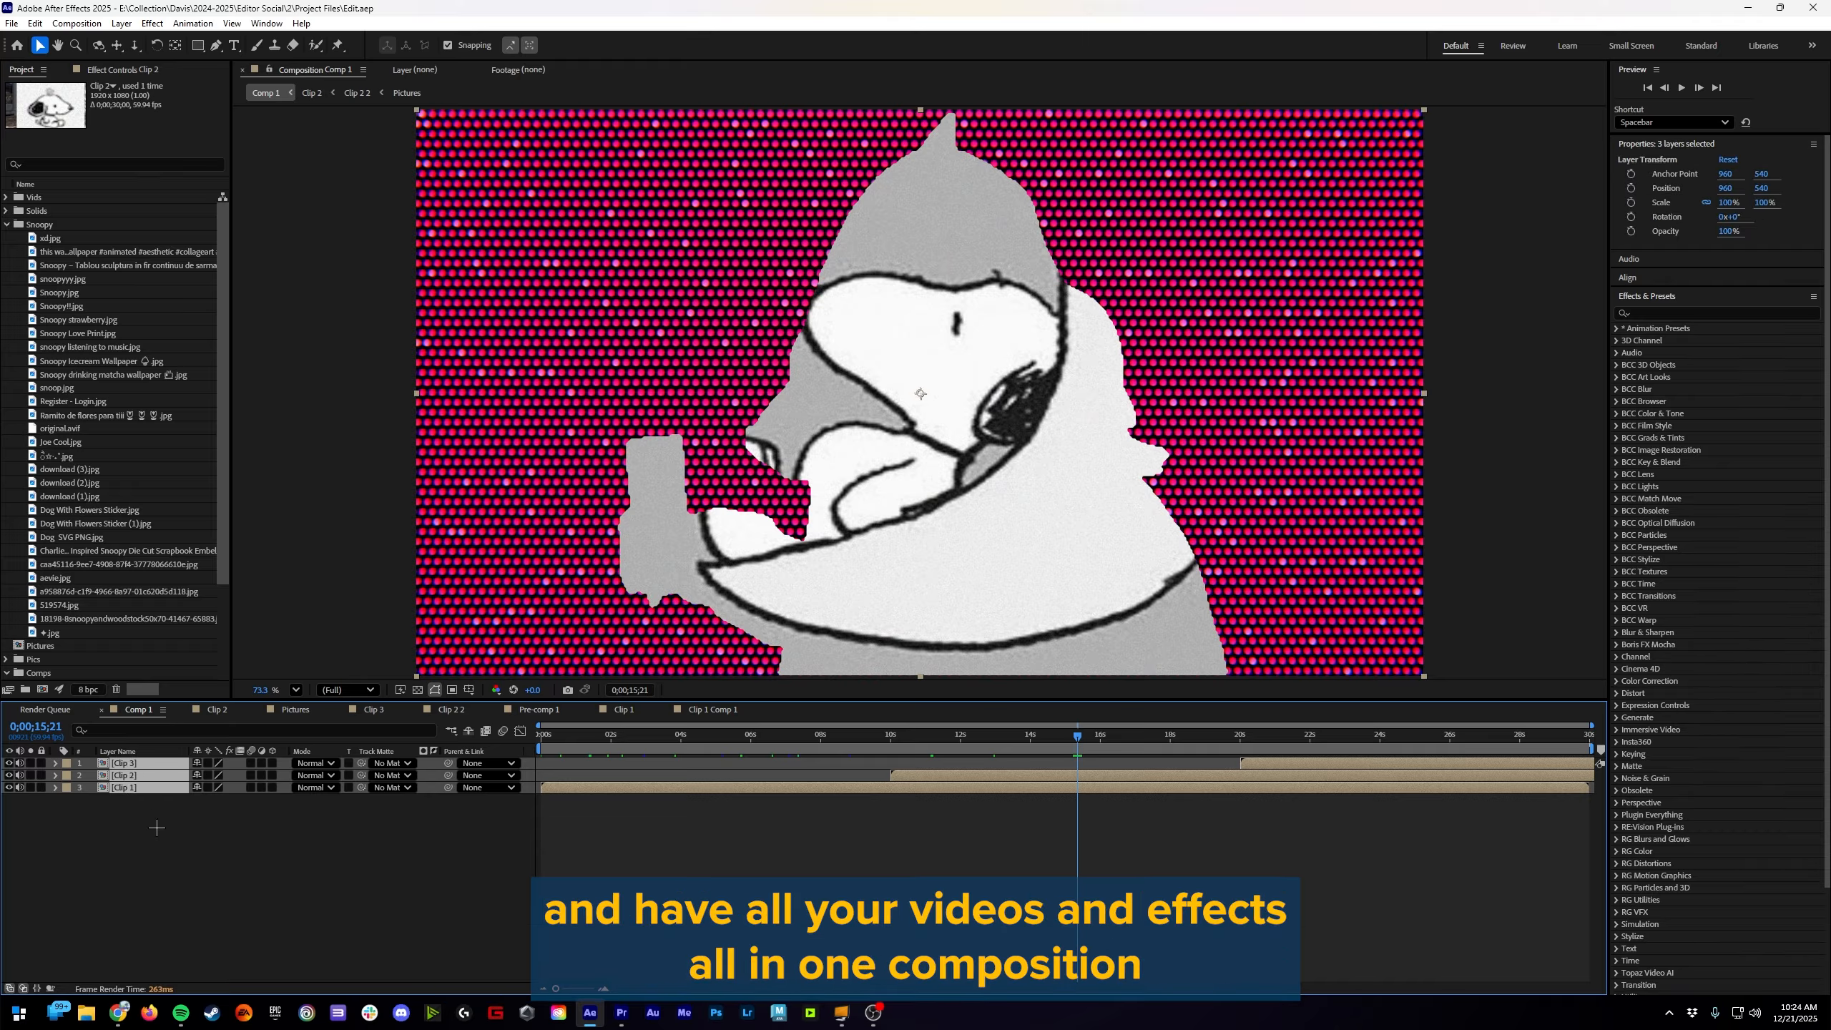
left_click(181, 852)
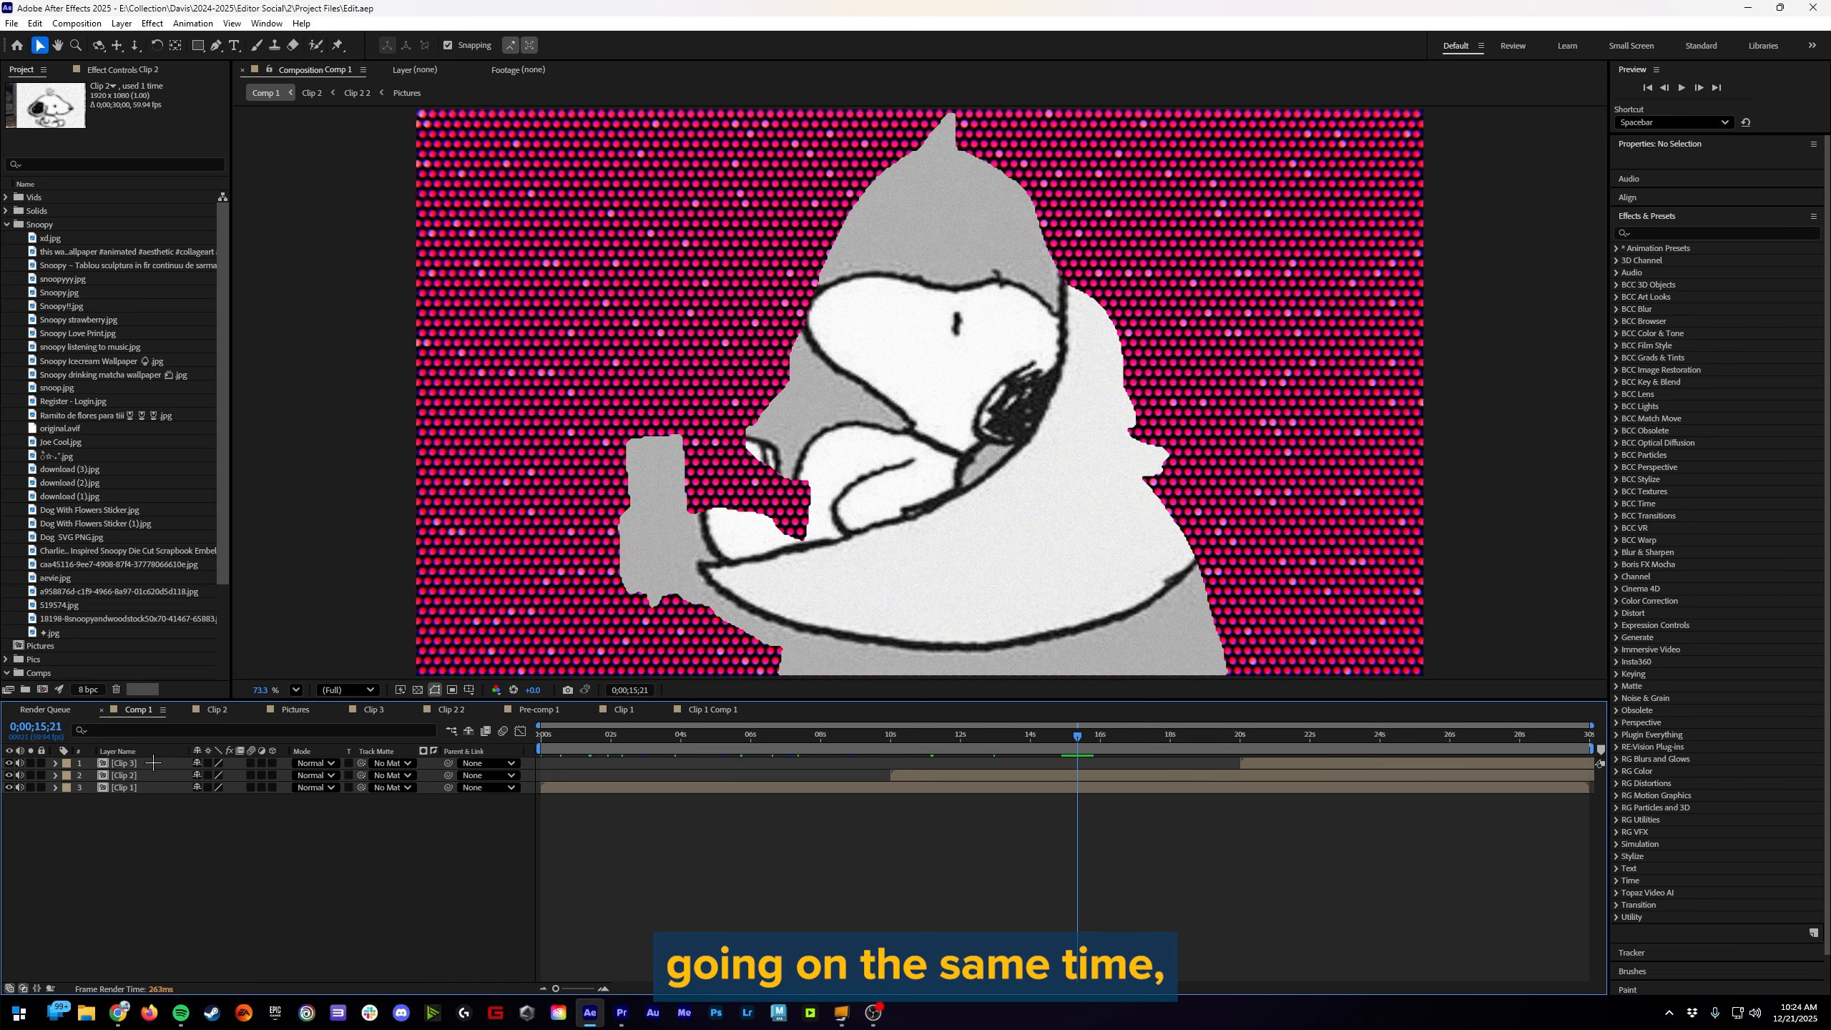
left_click(158, 775)
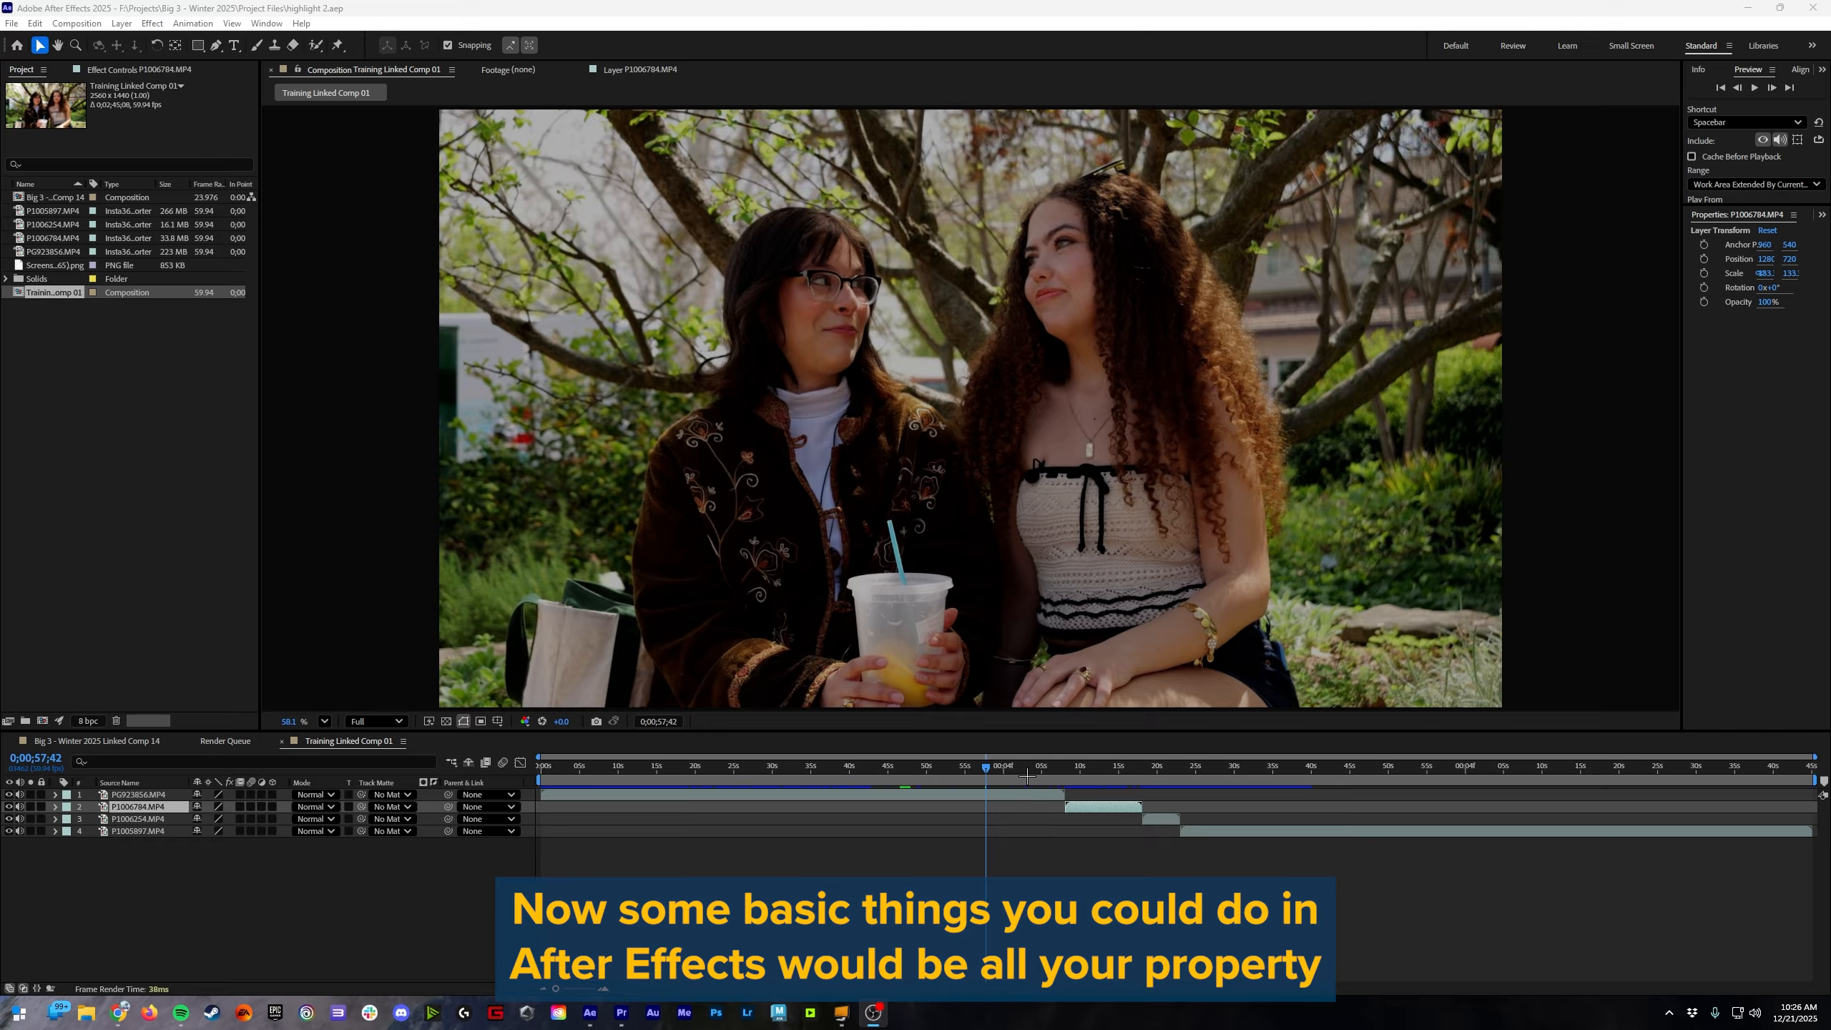
Step: Move the Training Linked Comp 01 playhead to about 0;01;02;42 and select the PG923856.MP4 layer
left_click(1015, 767)
left_click(977, 794)
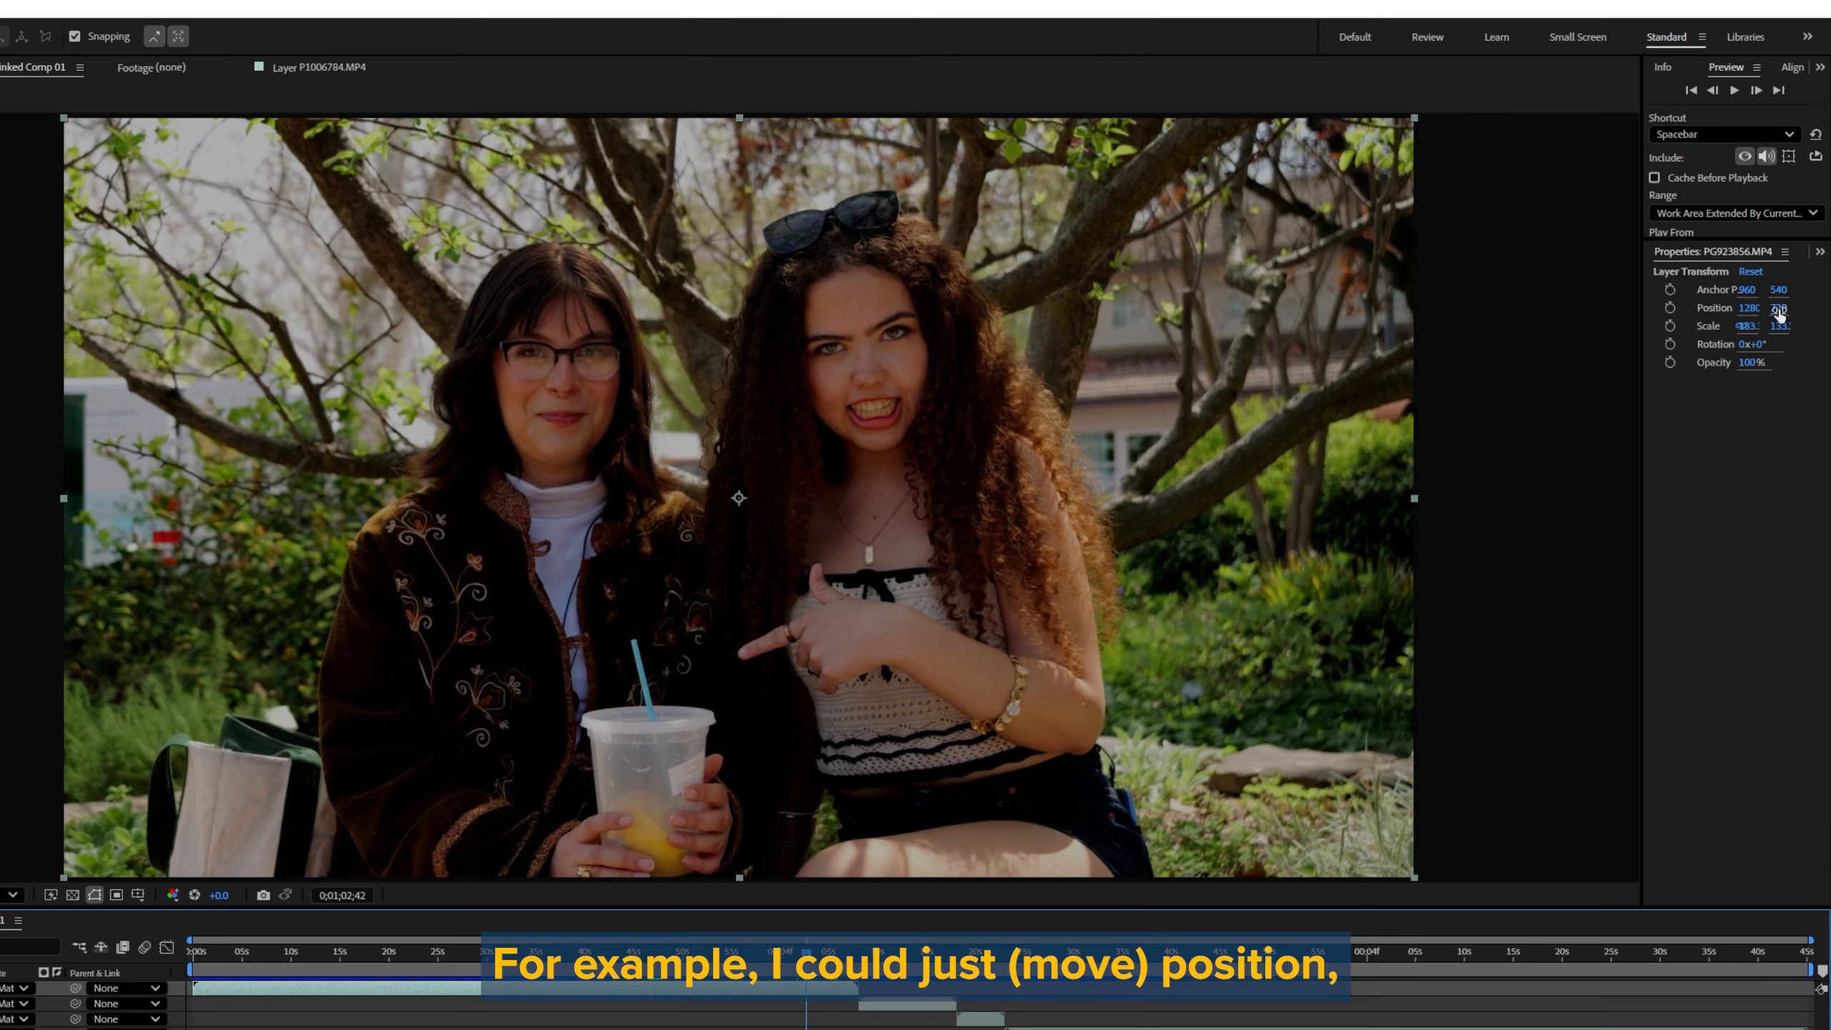
Step: Try changing the PG923856.MP4 layer's vertical Position and its Rotation, undoing each change
left_click_drag(1779, 314, 1546, 339)
key("ctrl+z")
key("ctrl+z")
key("ctrl+z")
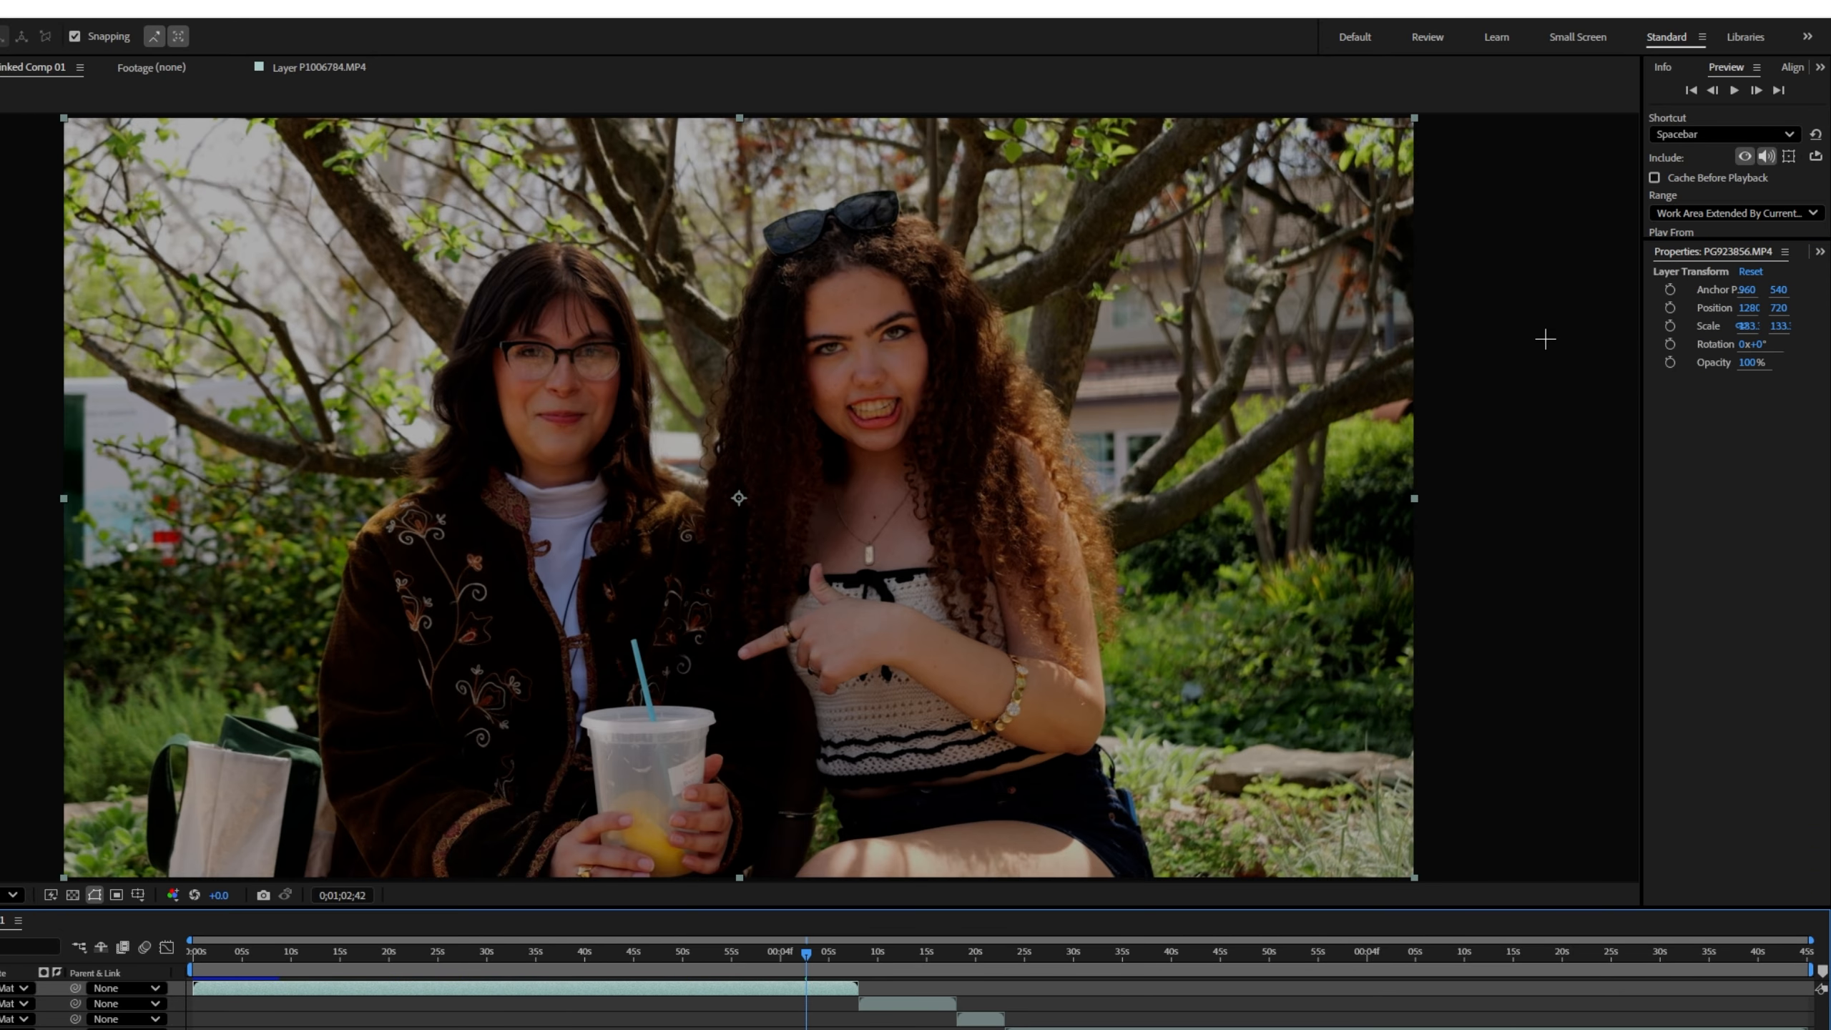
left_click_drag(1757, 346, 907, 361)
key("ctrl+z")
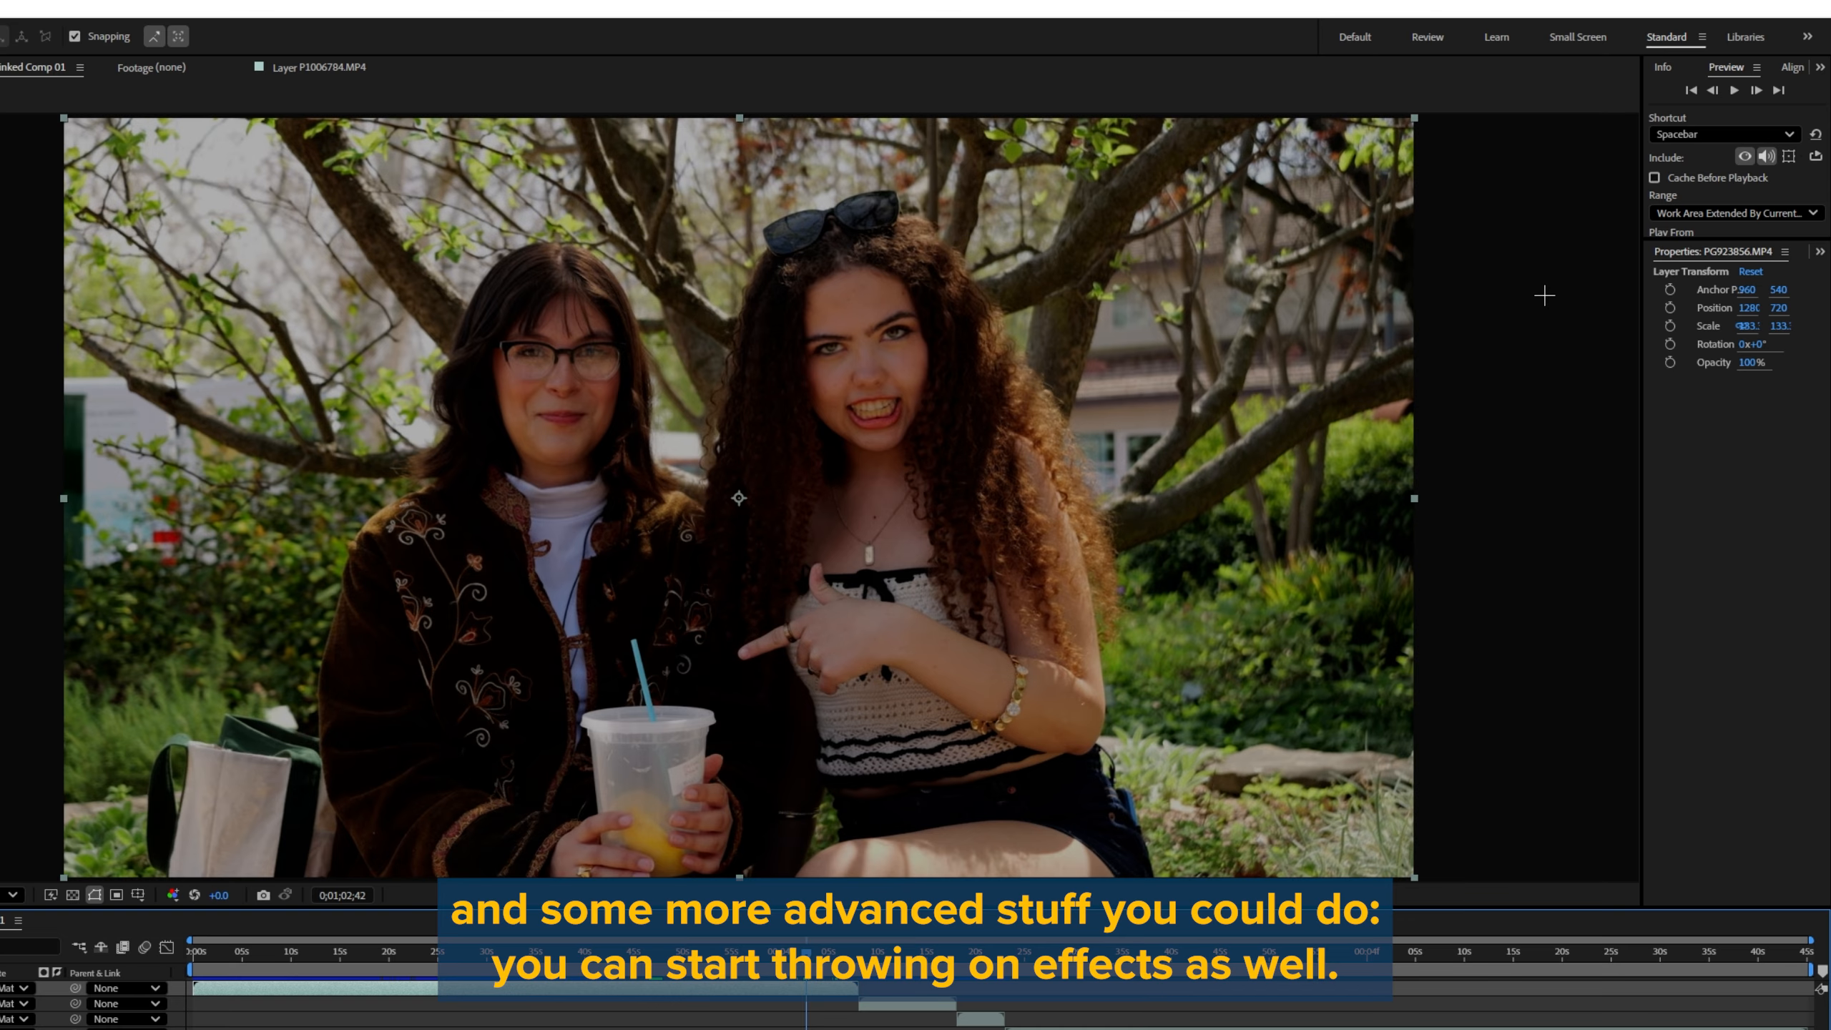
Step: Show Effects & Presets, examine the effects listed under Distort, and collapse that category again
left_click(1820, 251)
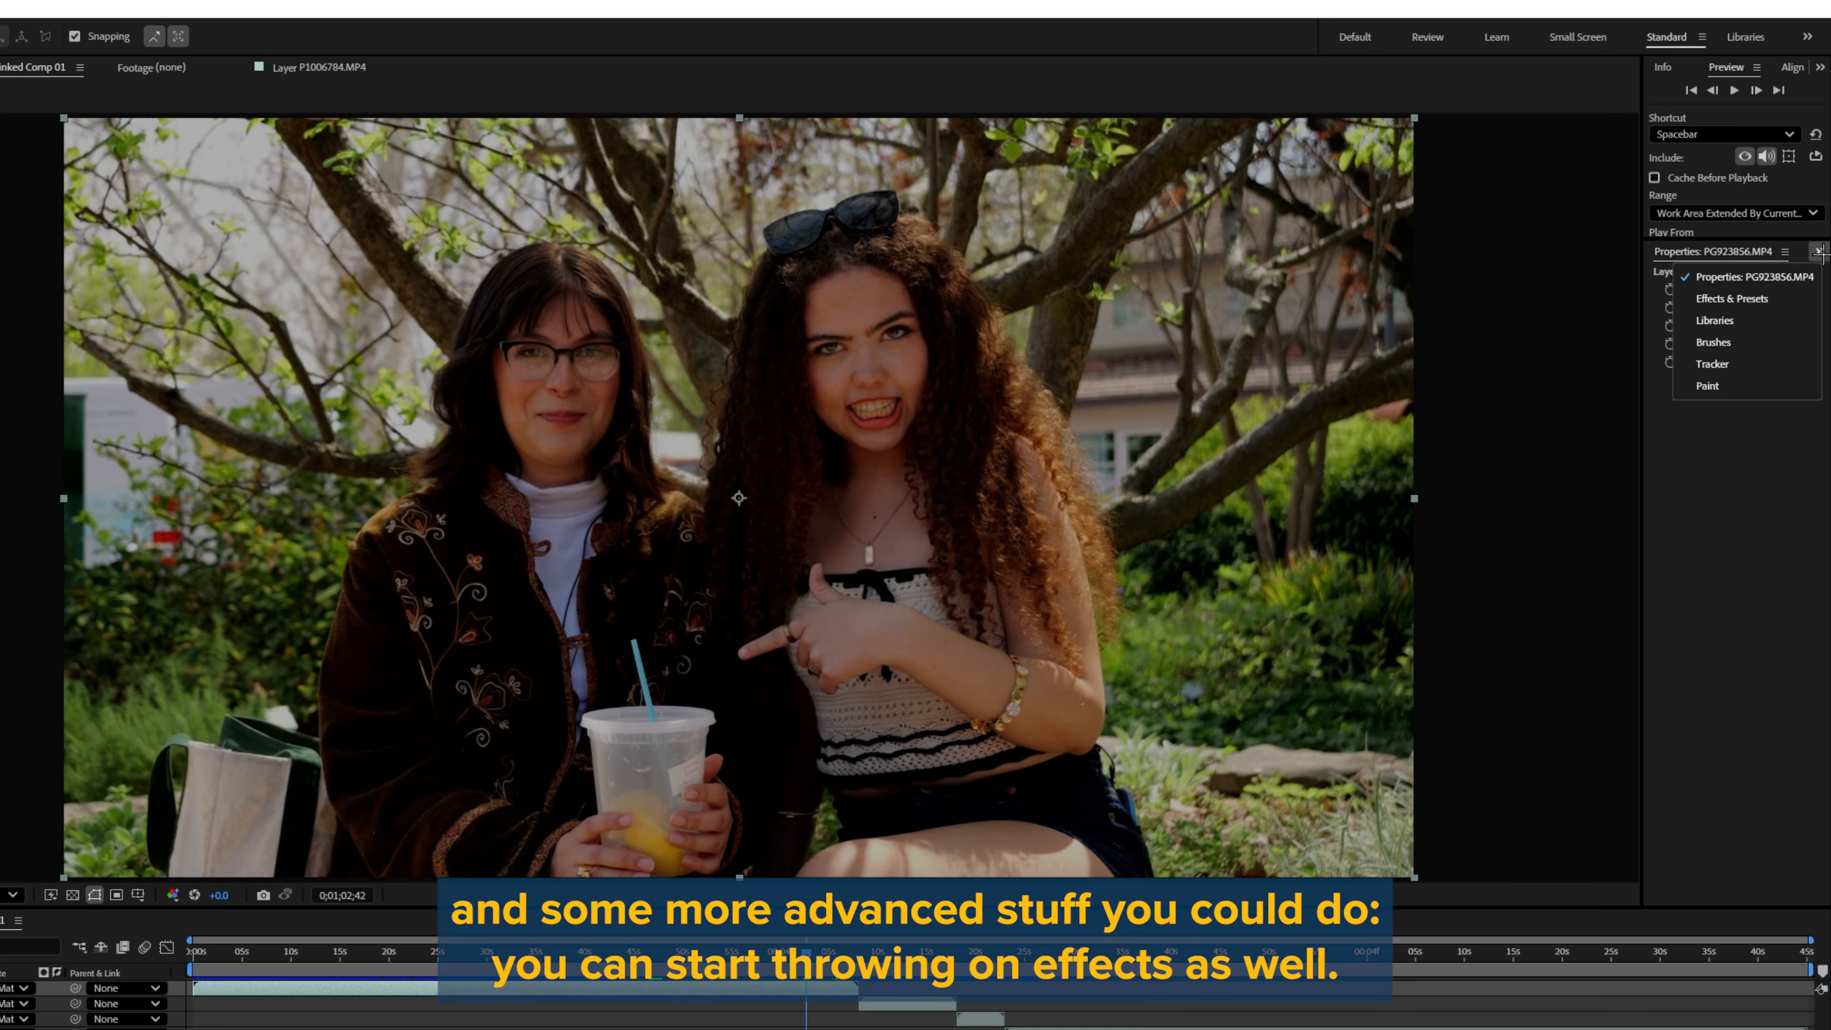
left_click(1759, 296)
scroll(1698, 671, "down", 6)
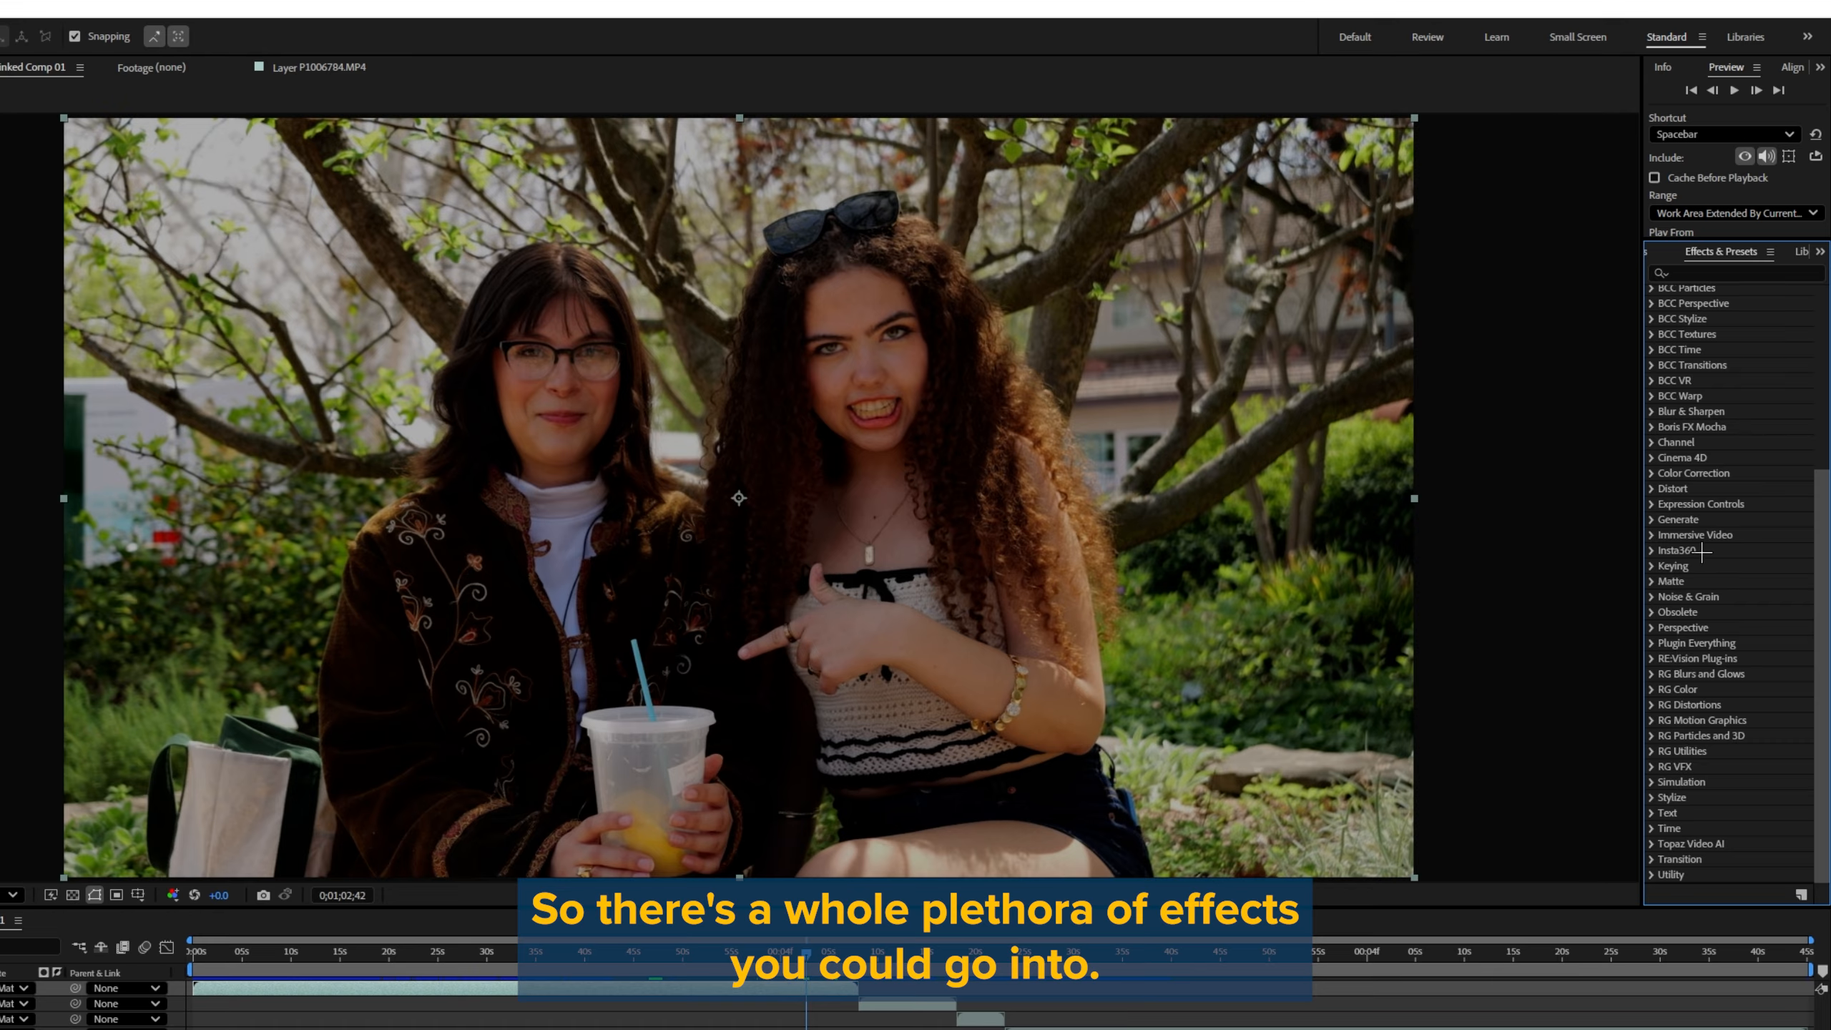
left_click(1676, 489)
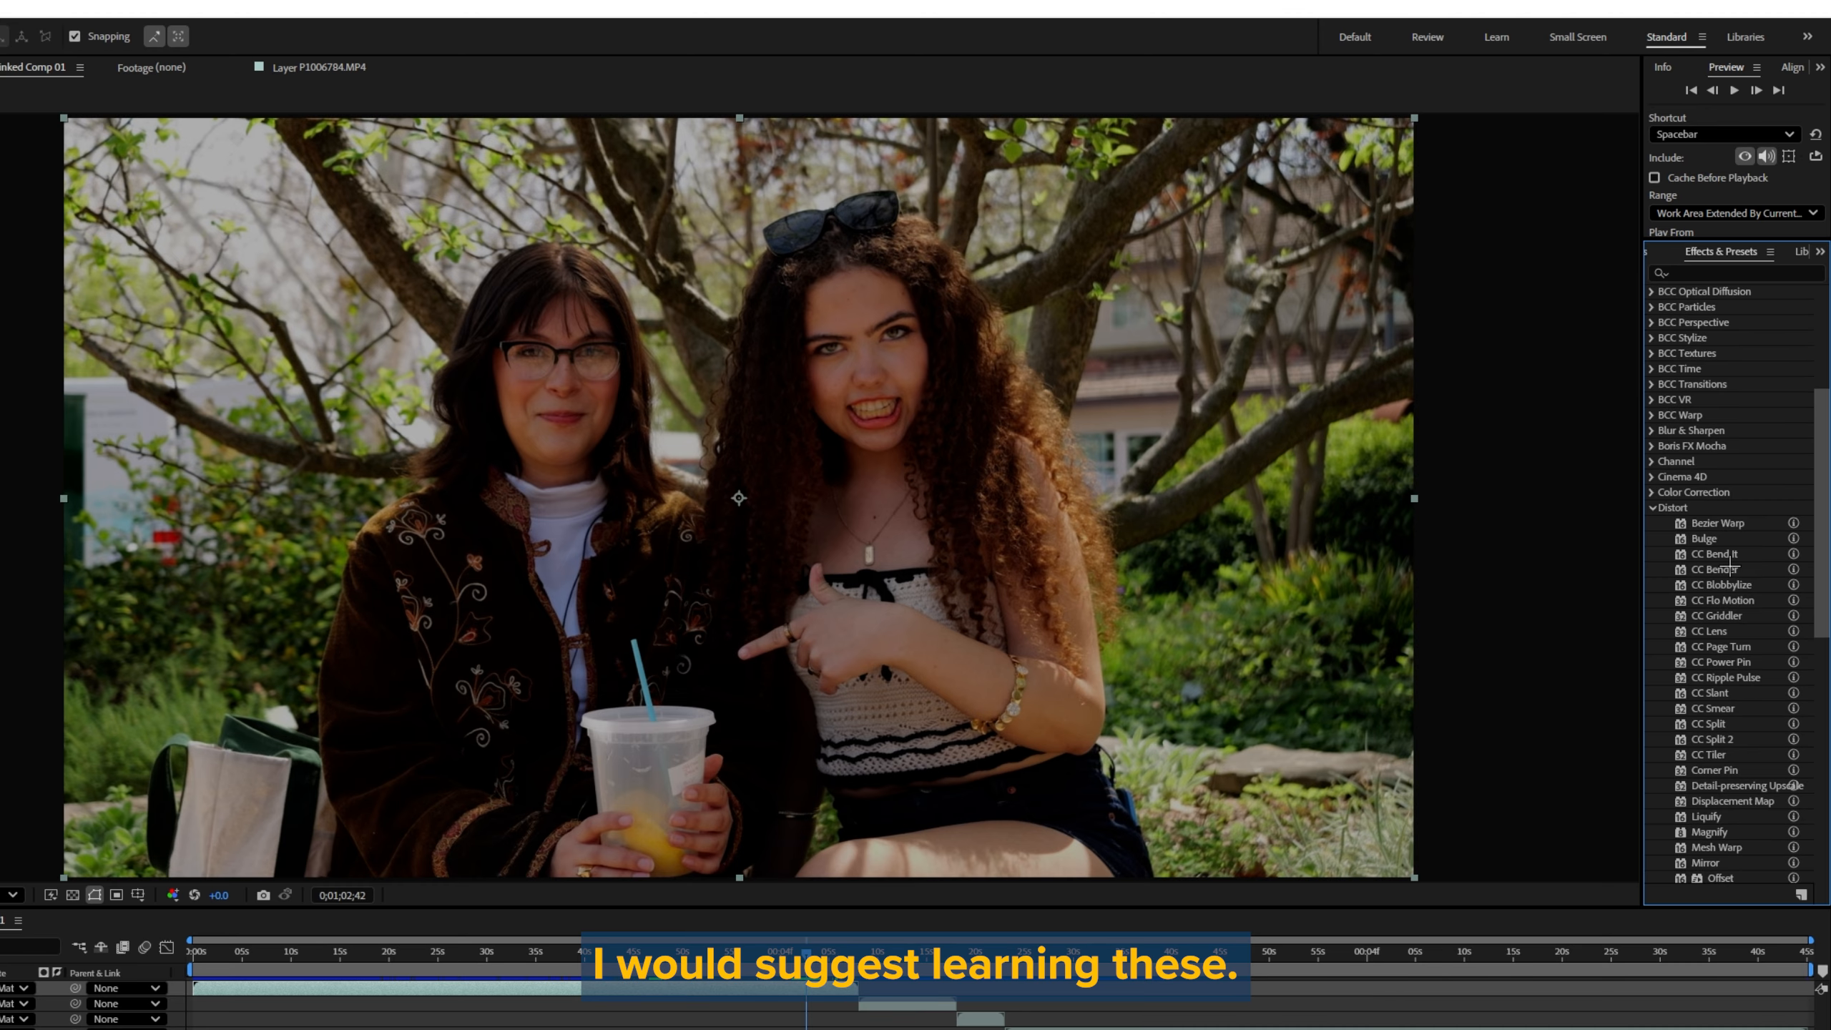
scroll(1781, 608, "down", 6)
scroll(1780, 608, "up", 5)
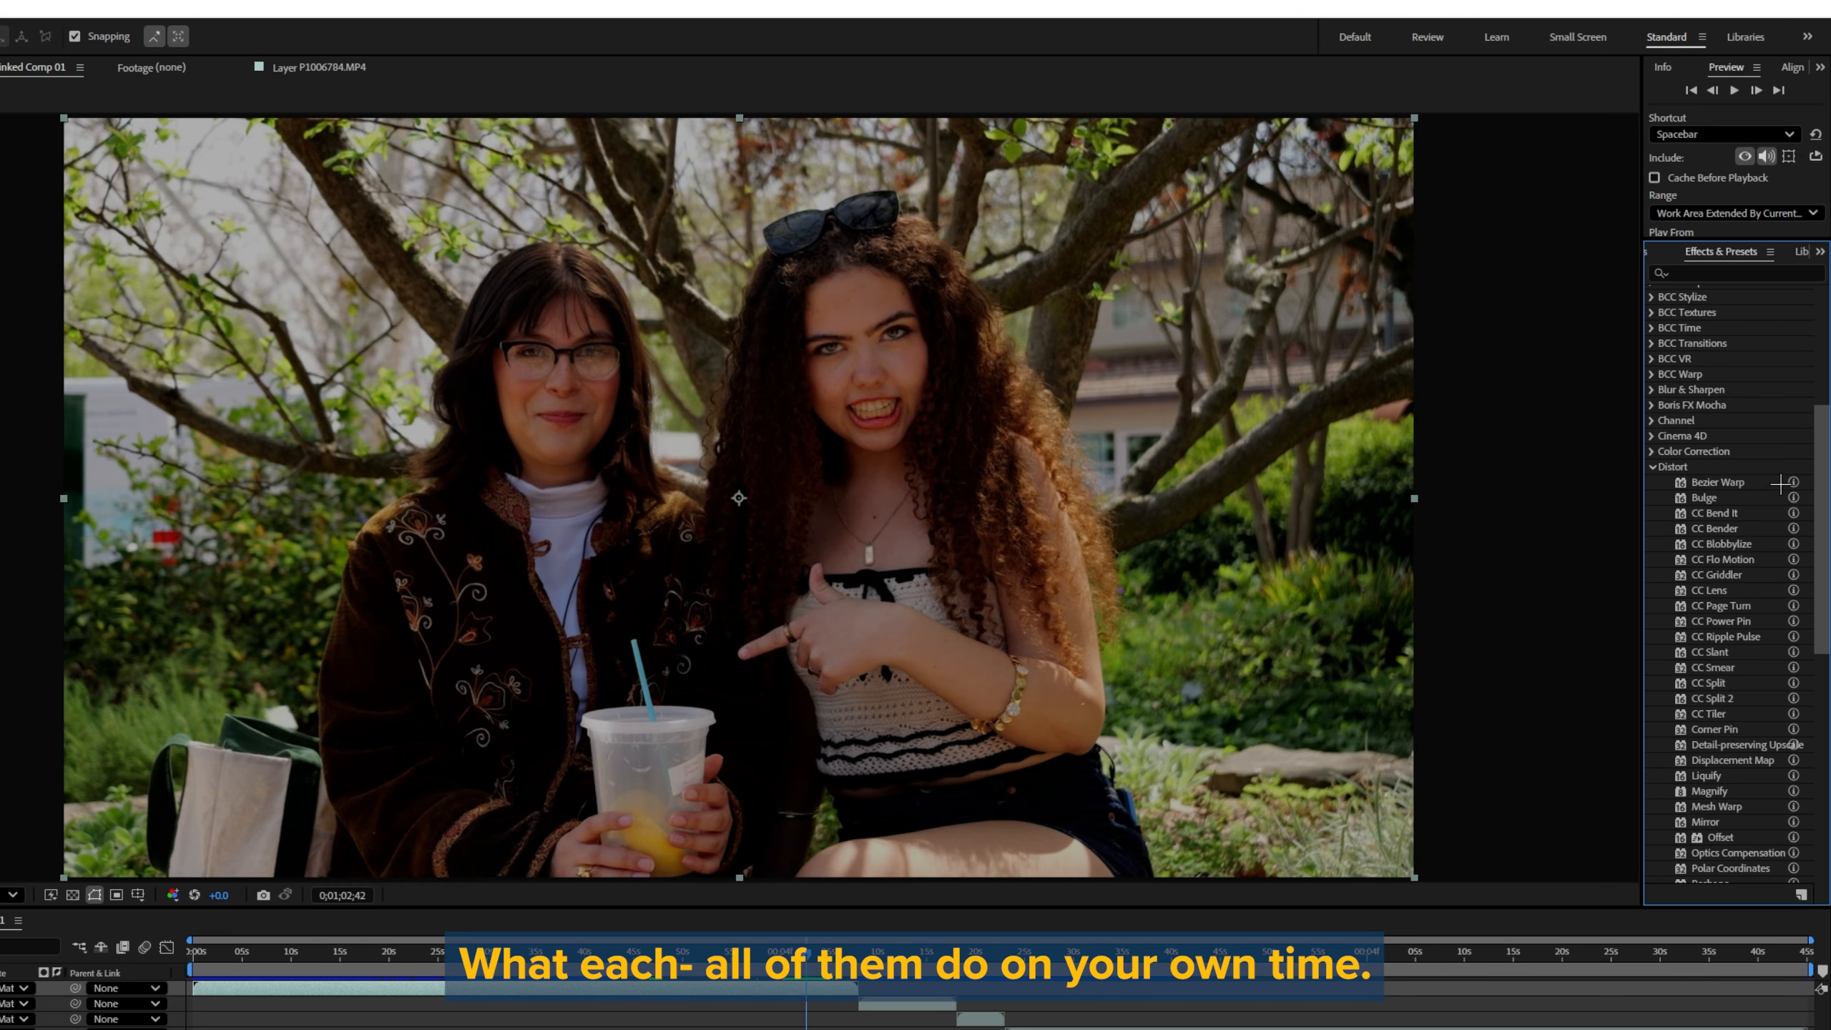
scroll(1780, 505, "down", 5)
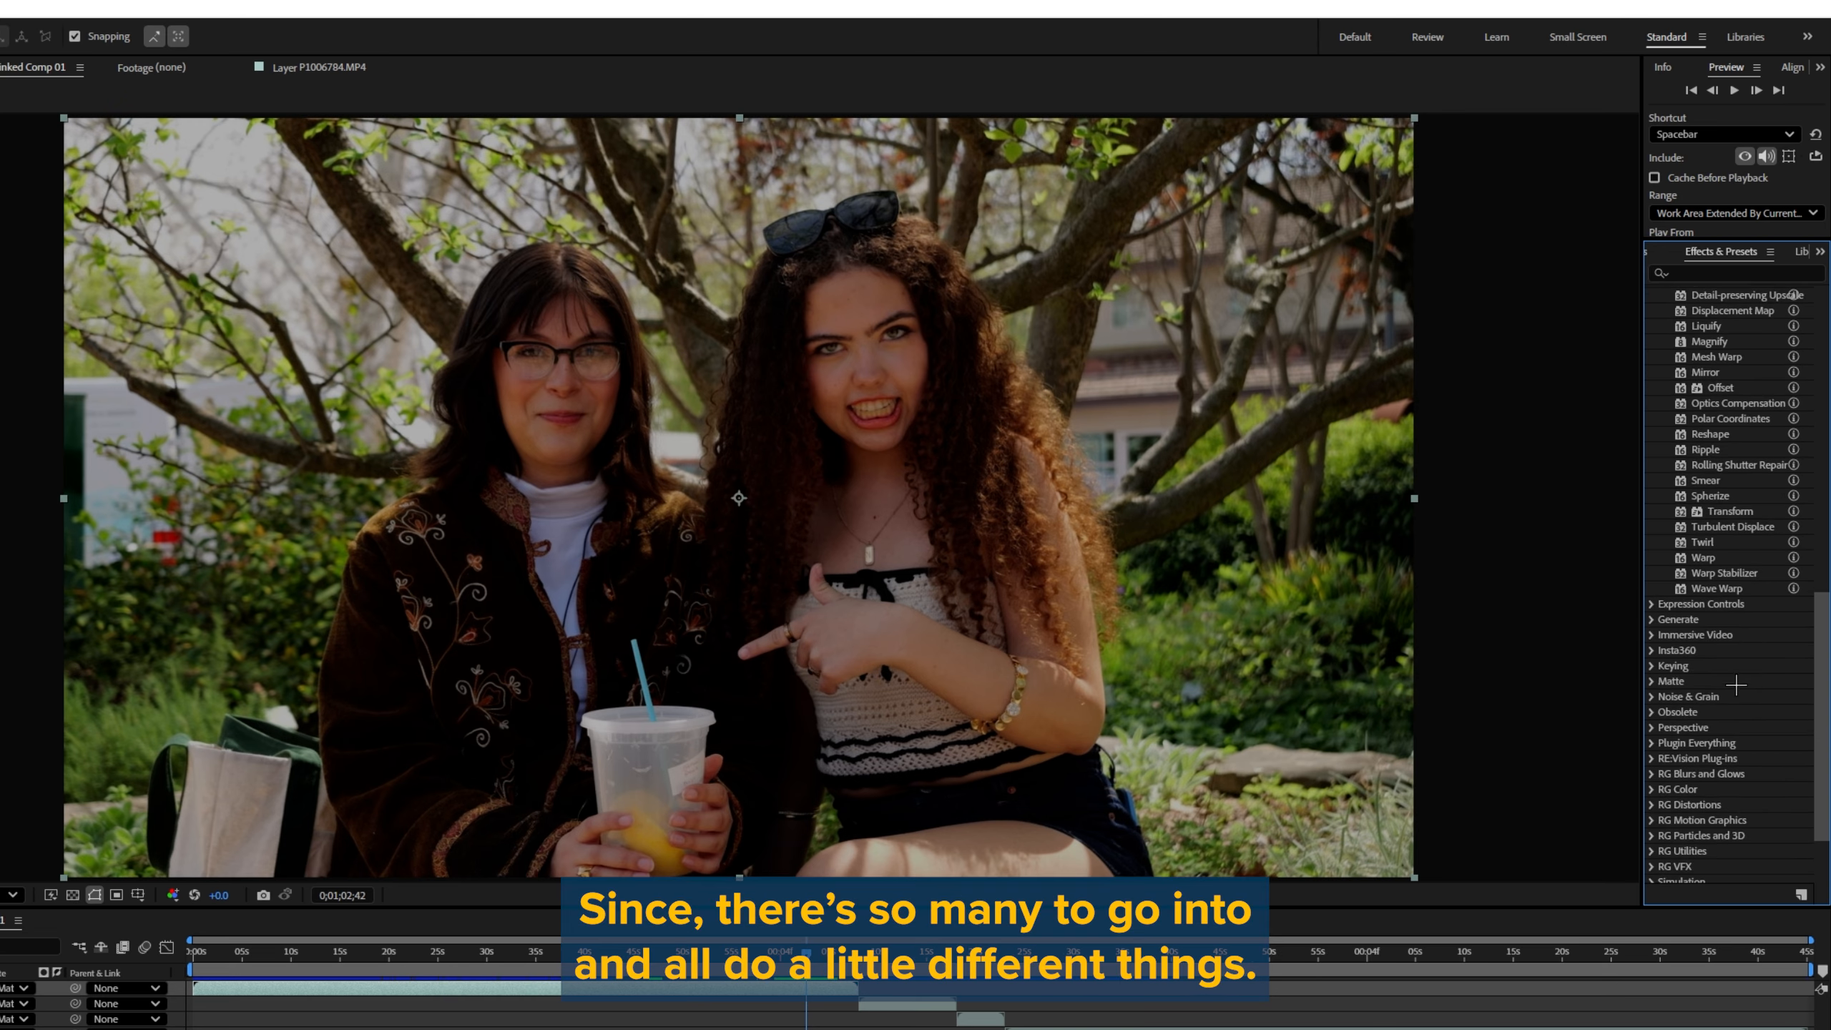
scroll(1757, 648, "up", 7)
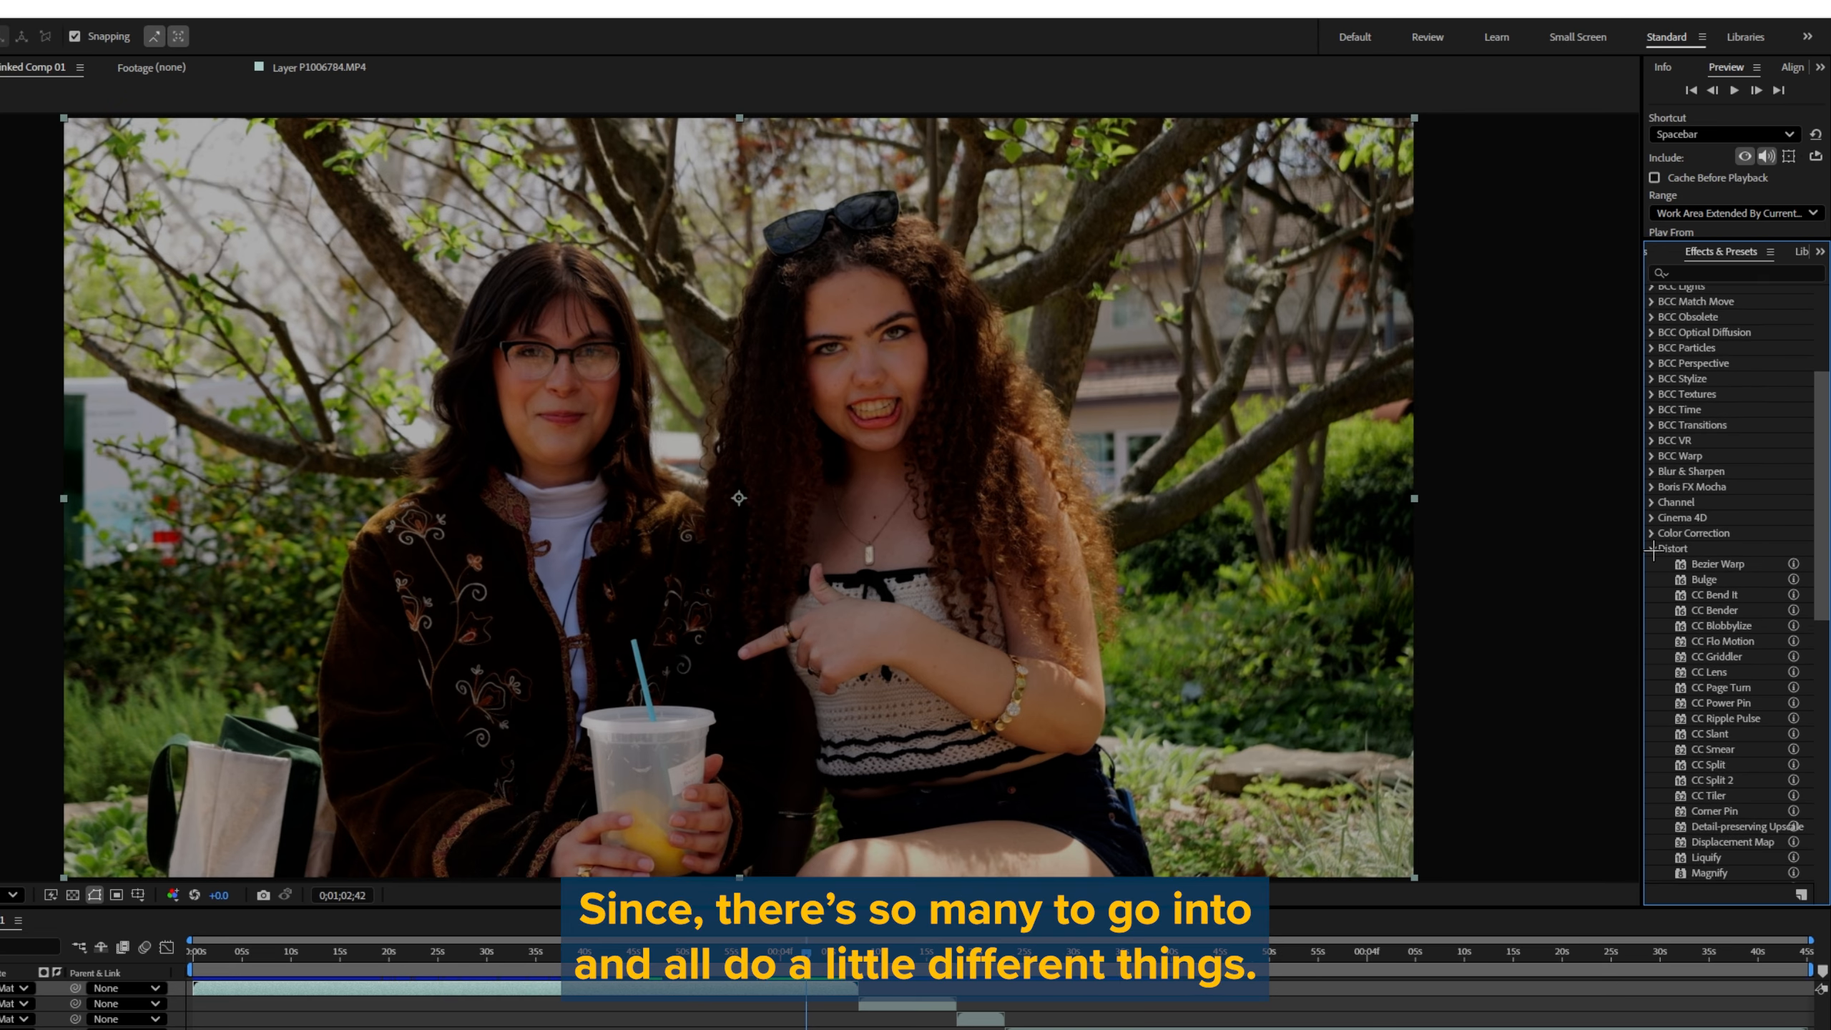
left_click(1651, 548)
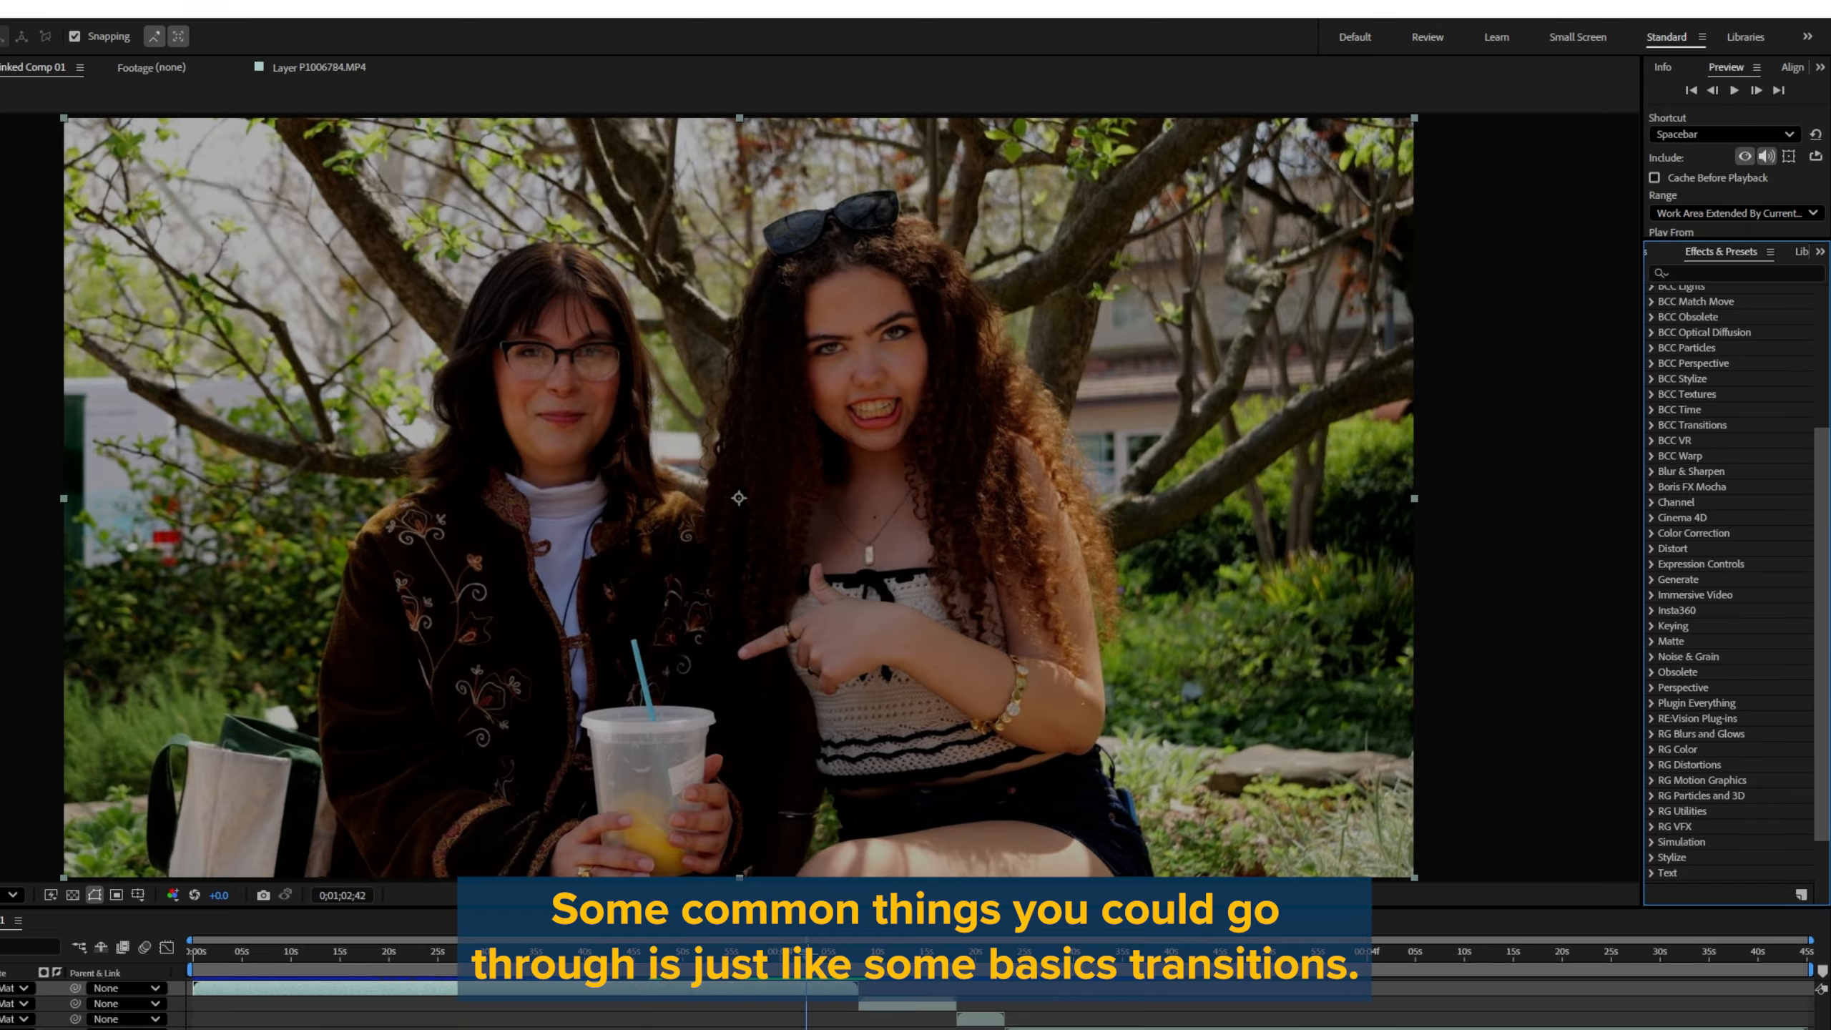
Step: Scrub to about 0;01;07;15 near the end of the first clip, then expand the Transition effects category
left_click_drag(808, 946, 857, 939)
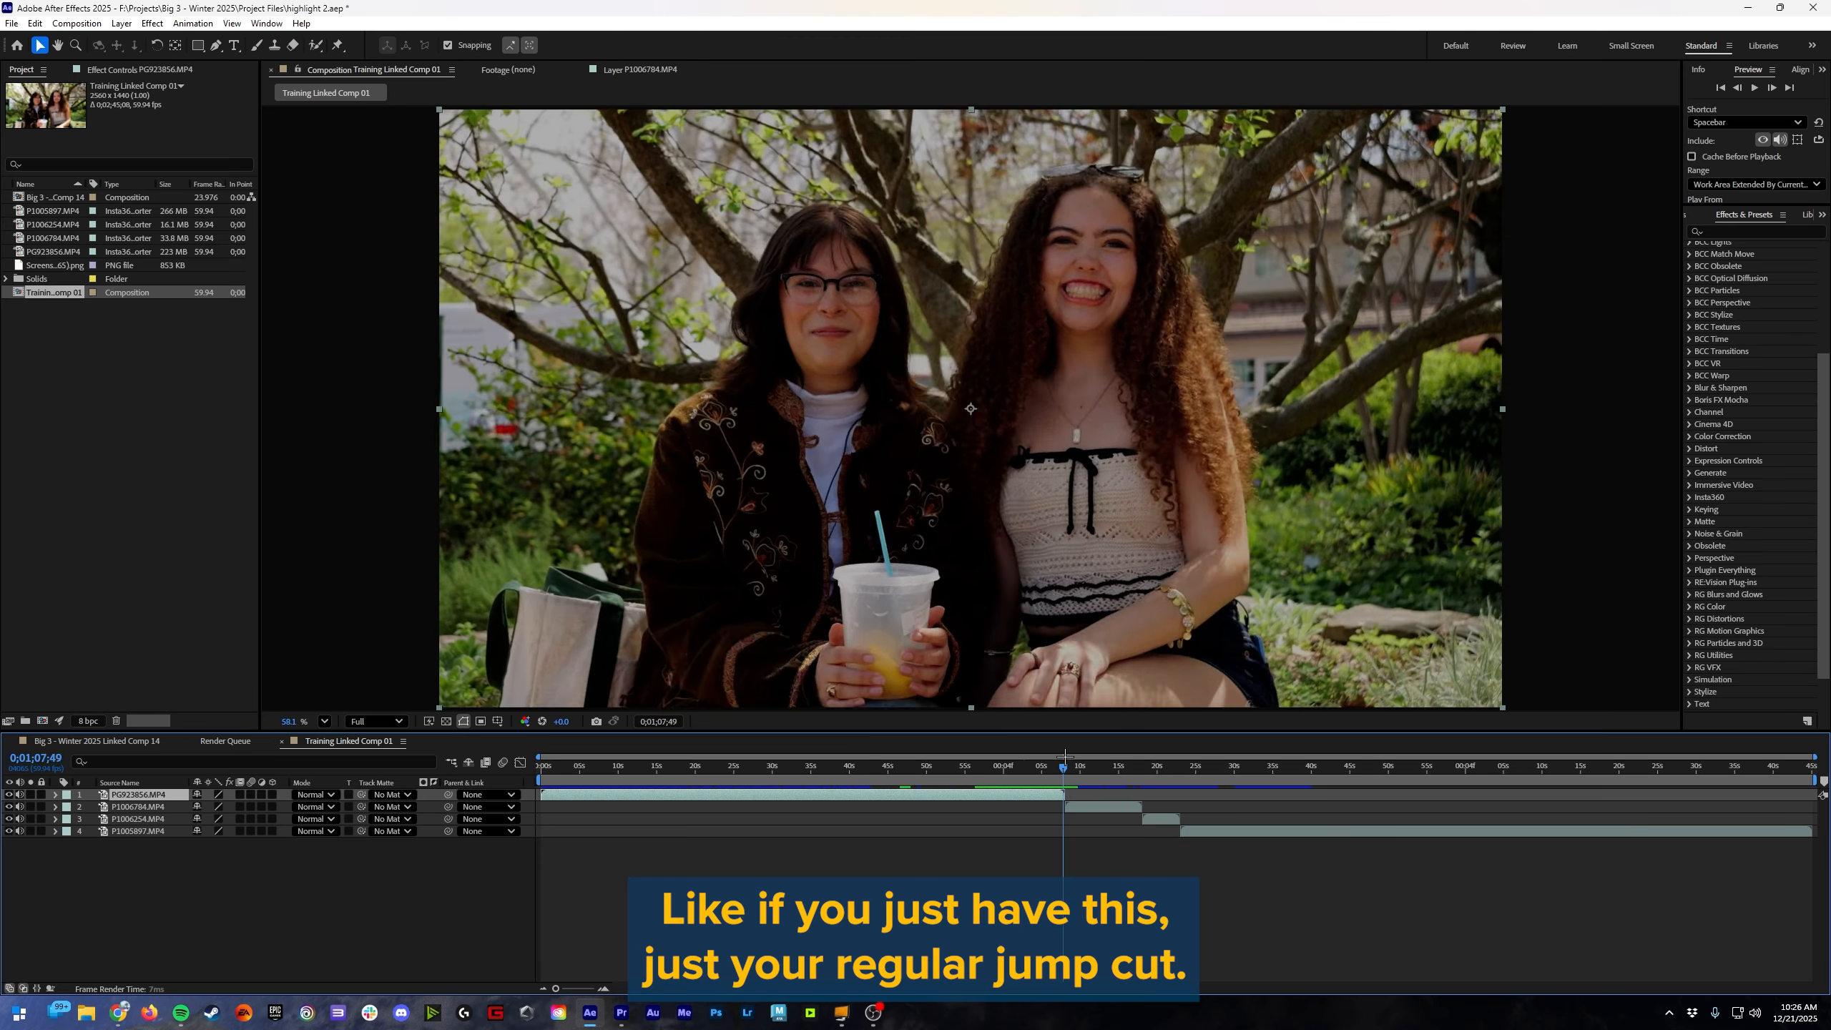
left_click_drag(1064, 755, 1060, 754)
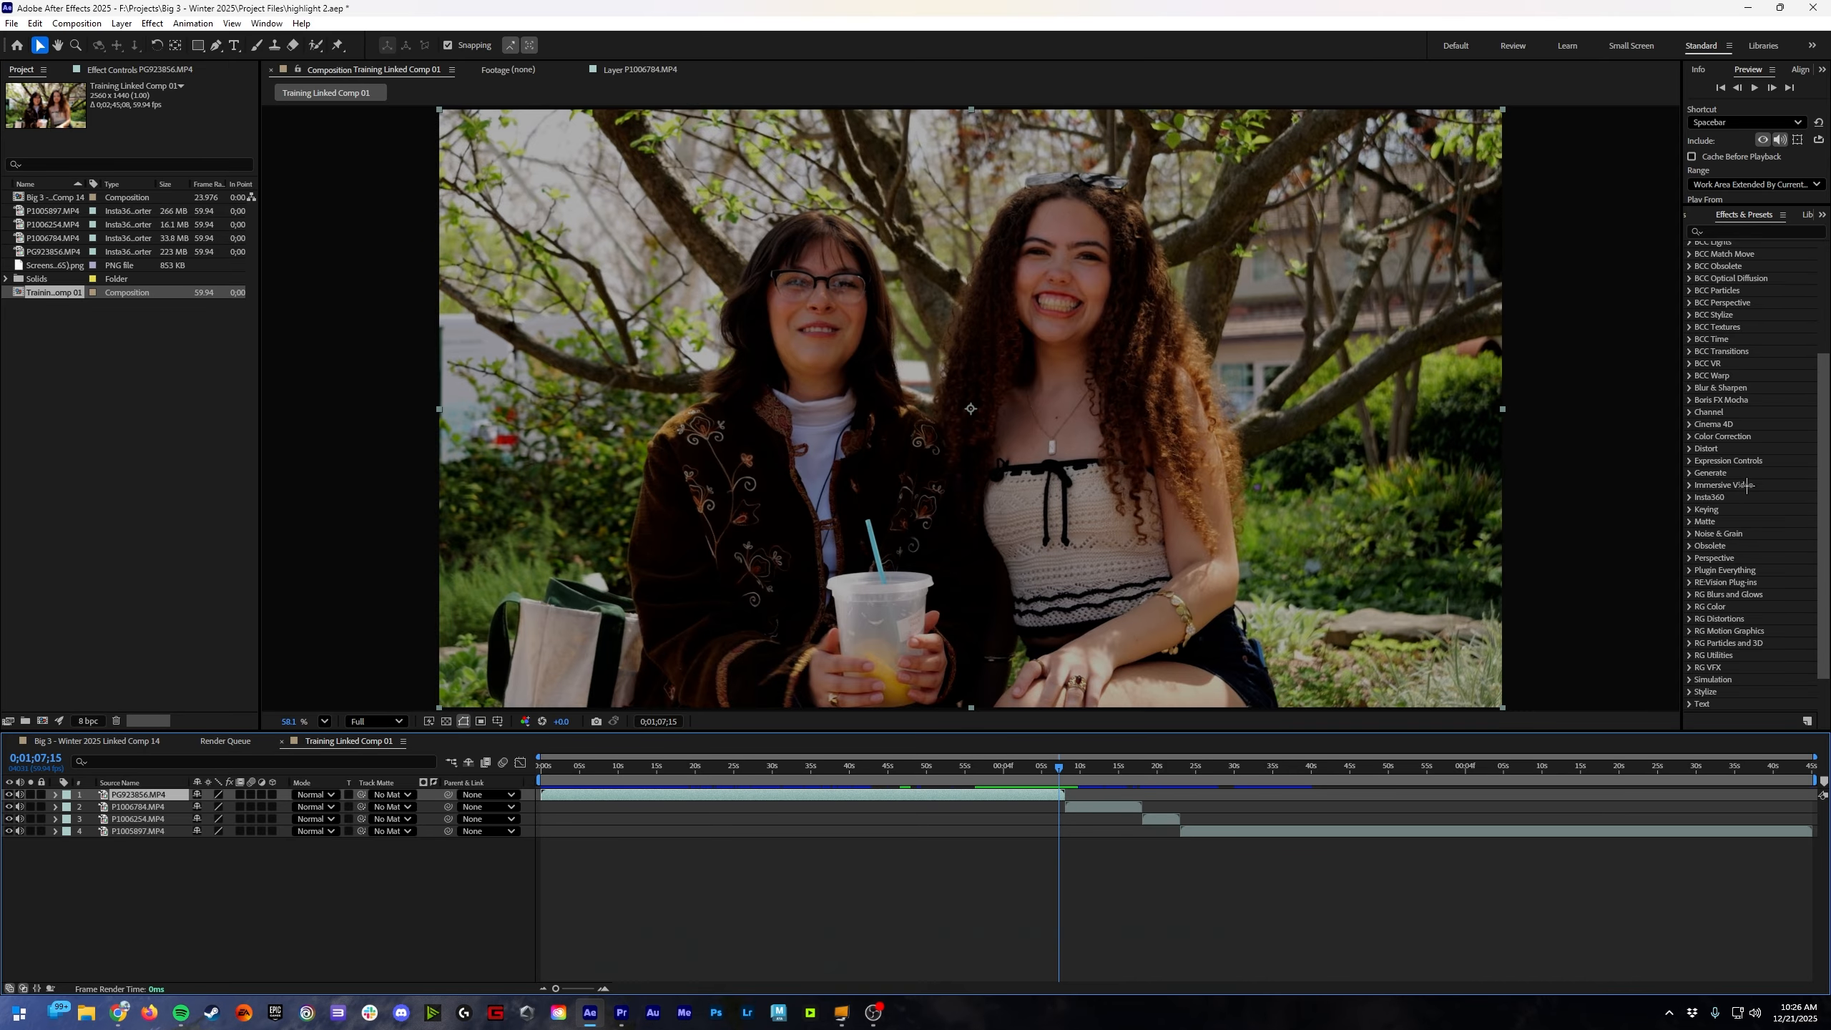
scroll(1724, 557, "up", 5)
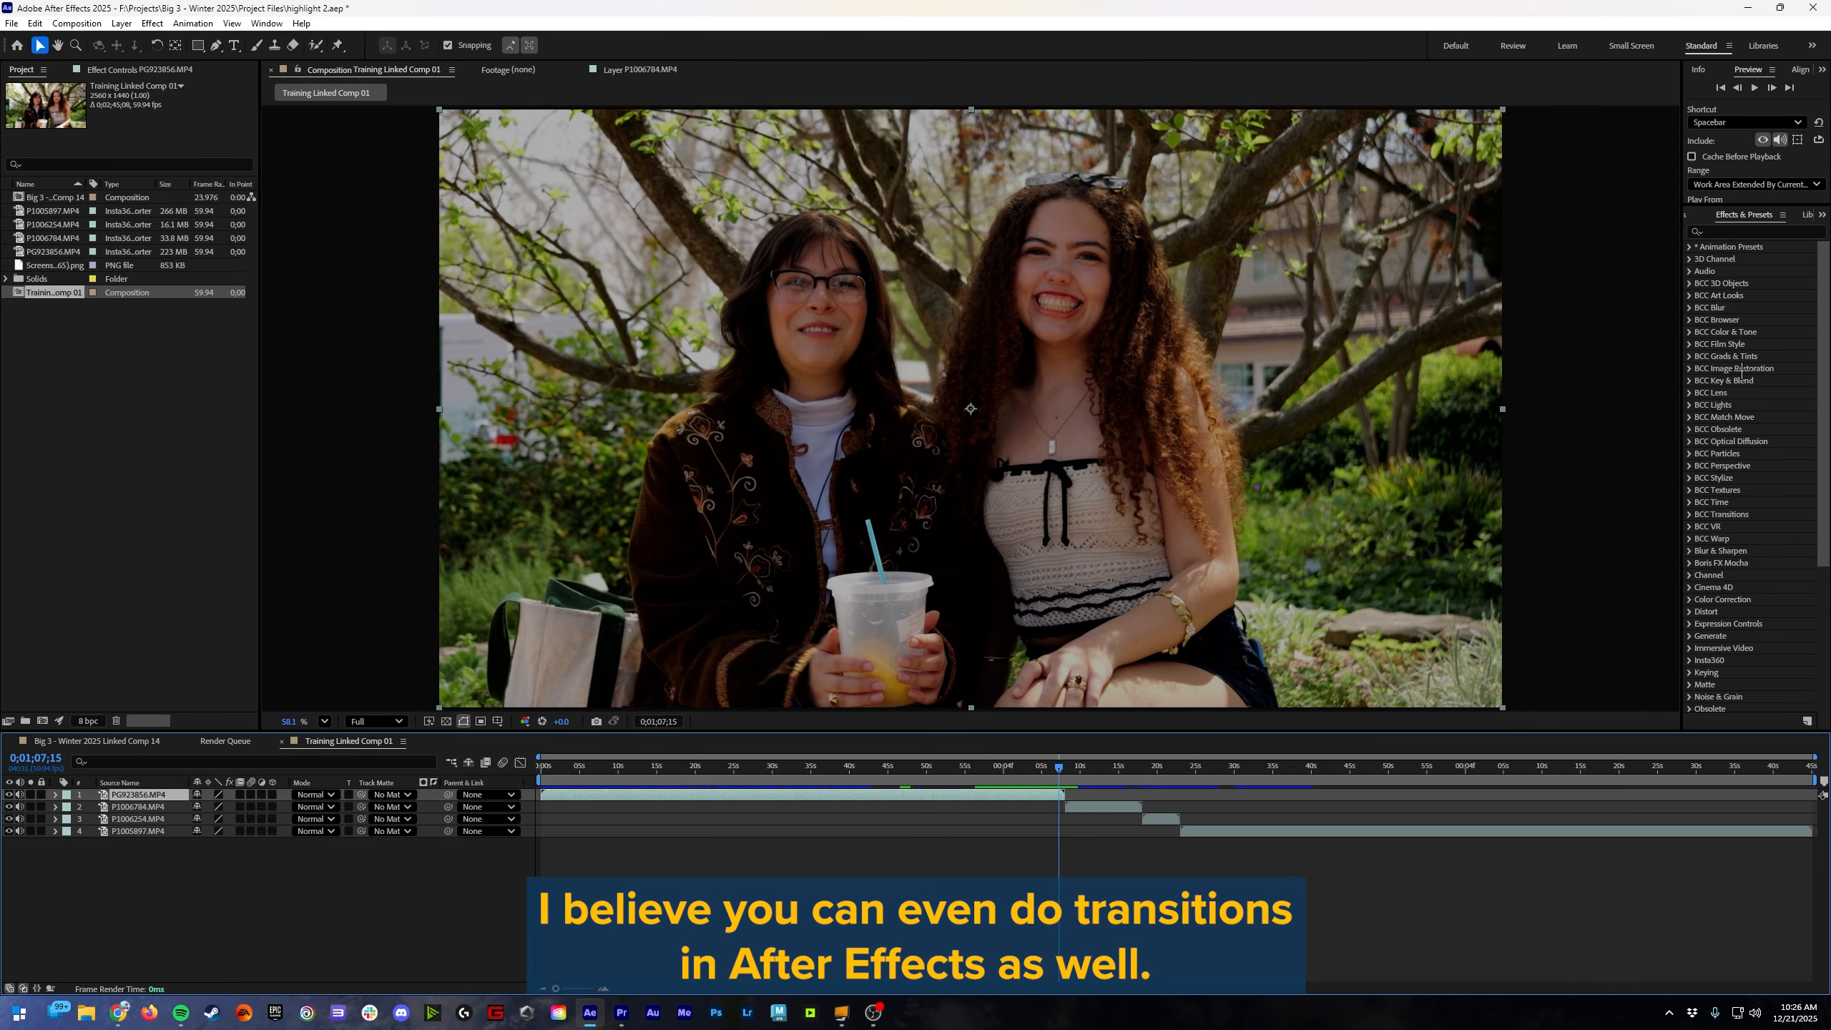
scroll(1703, 670, "down", 6)
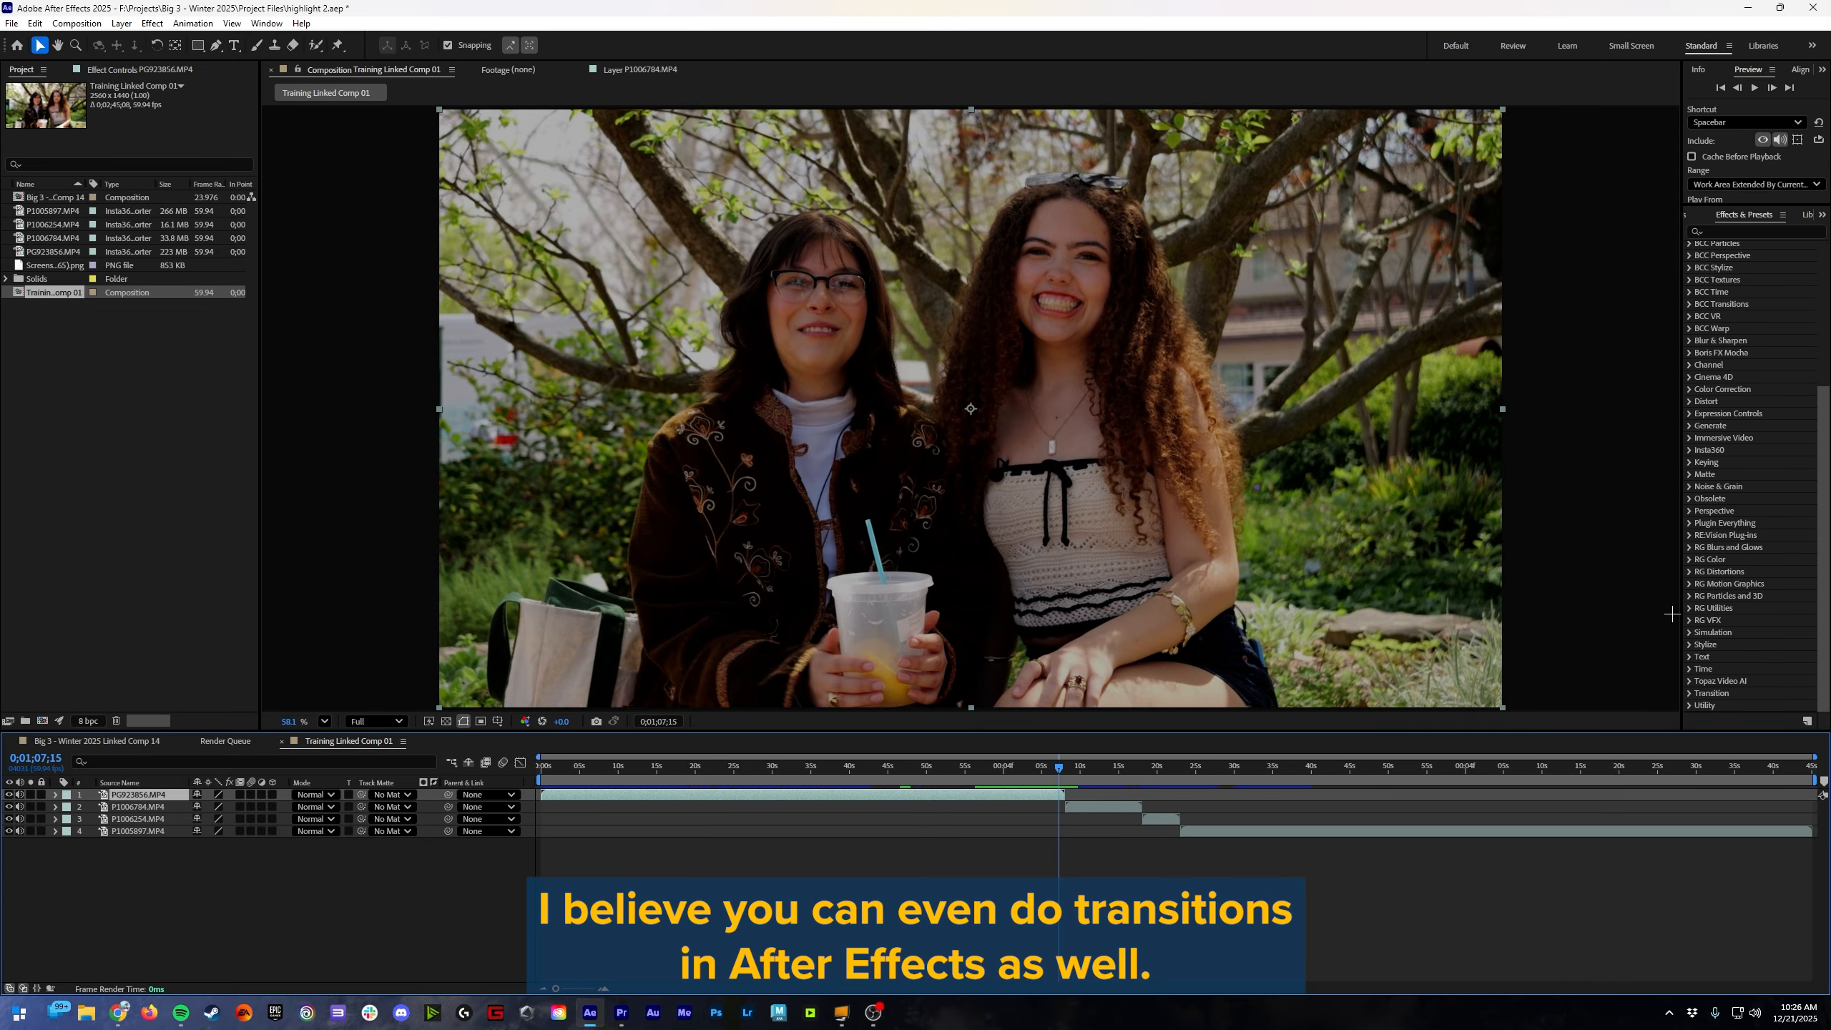
left_click(1711, 692)
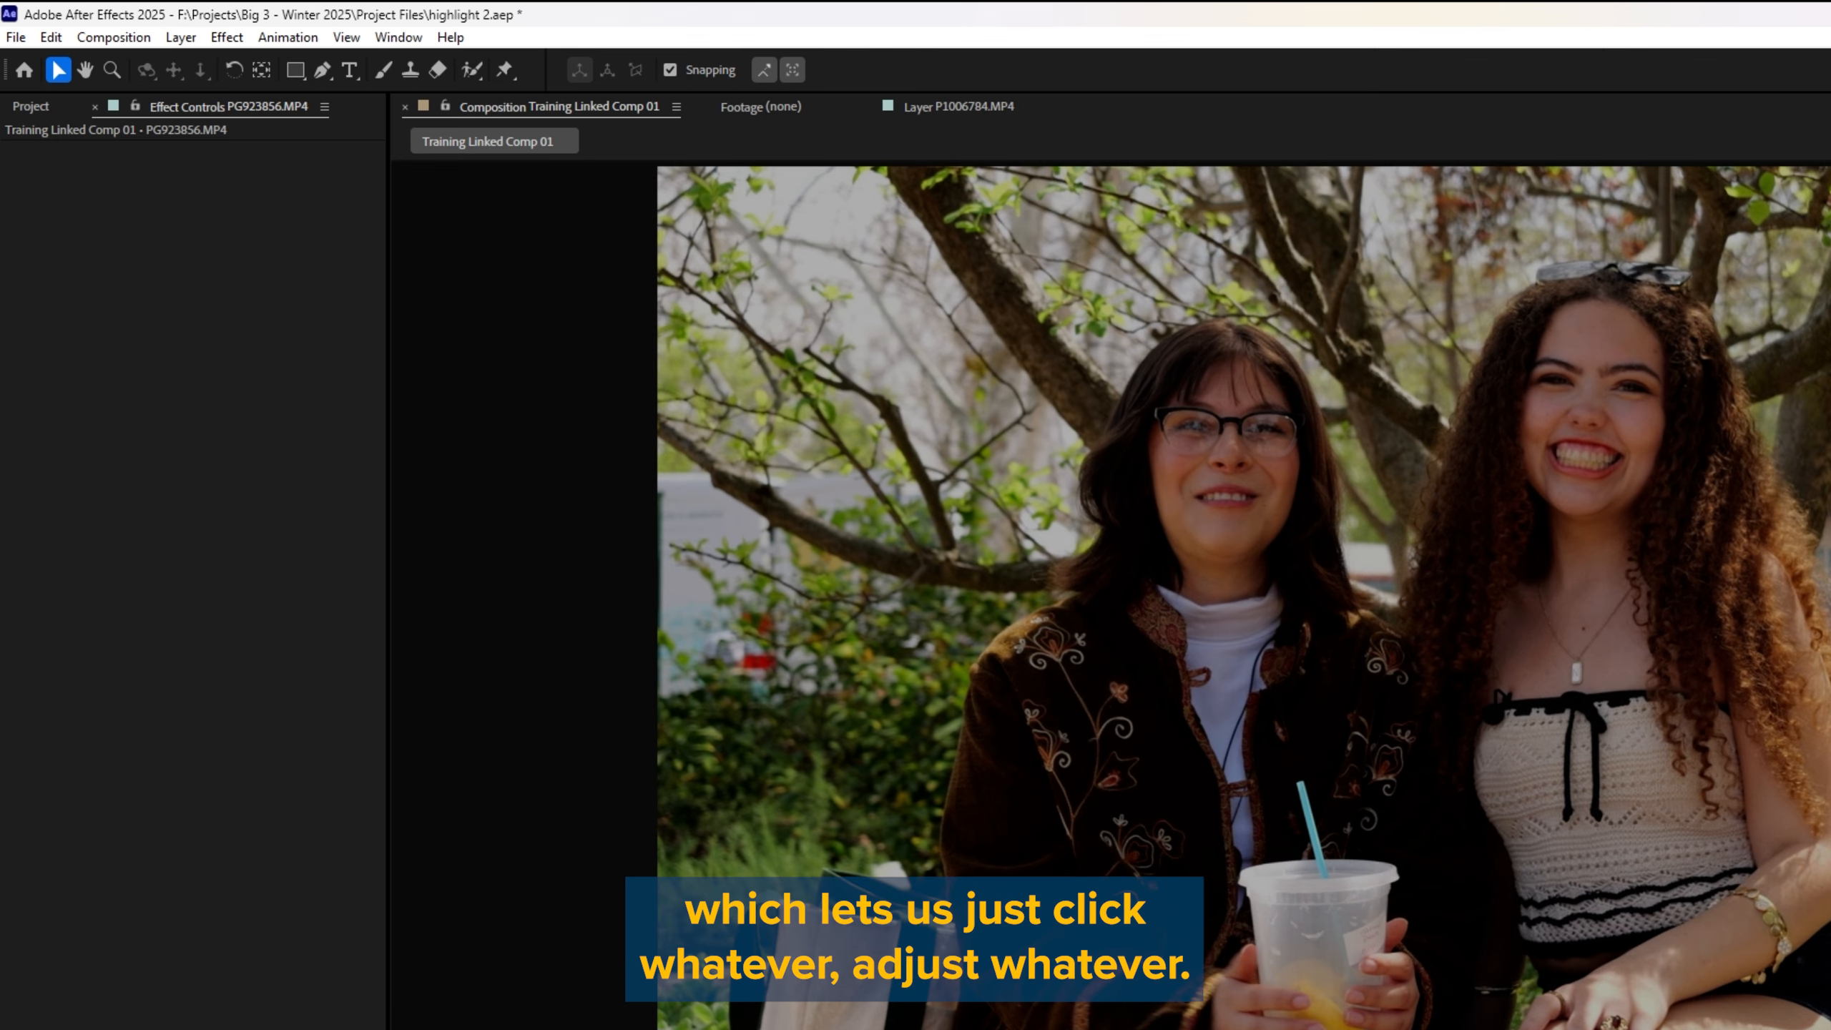
Step: Select the first clip in the composition viewer, then zoom in and pan around the enlarged frame with the Hand tool
left_click(1164, 703)
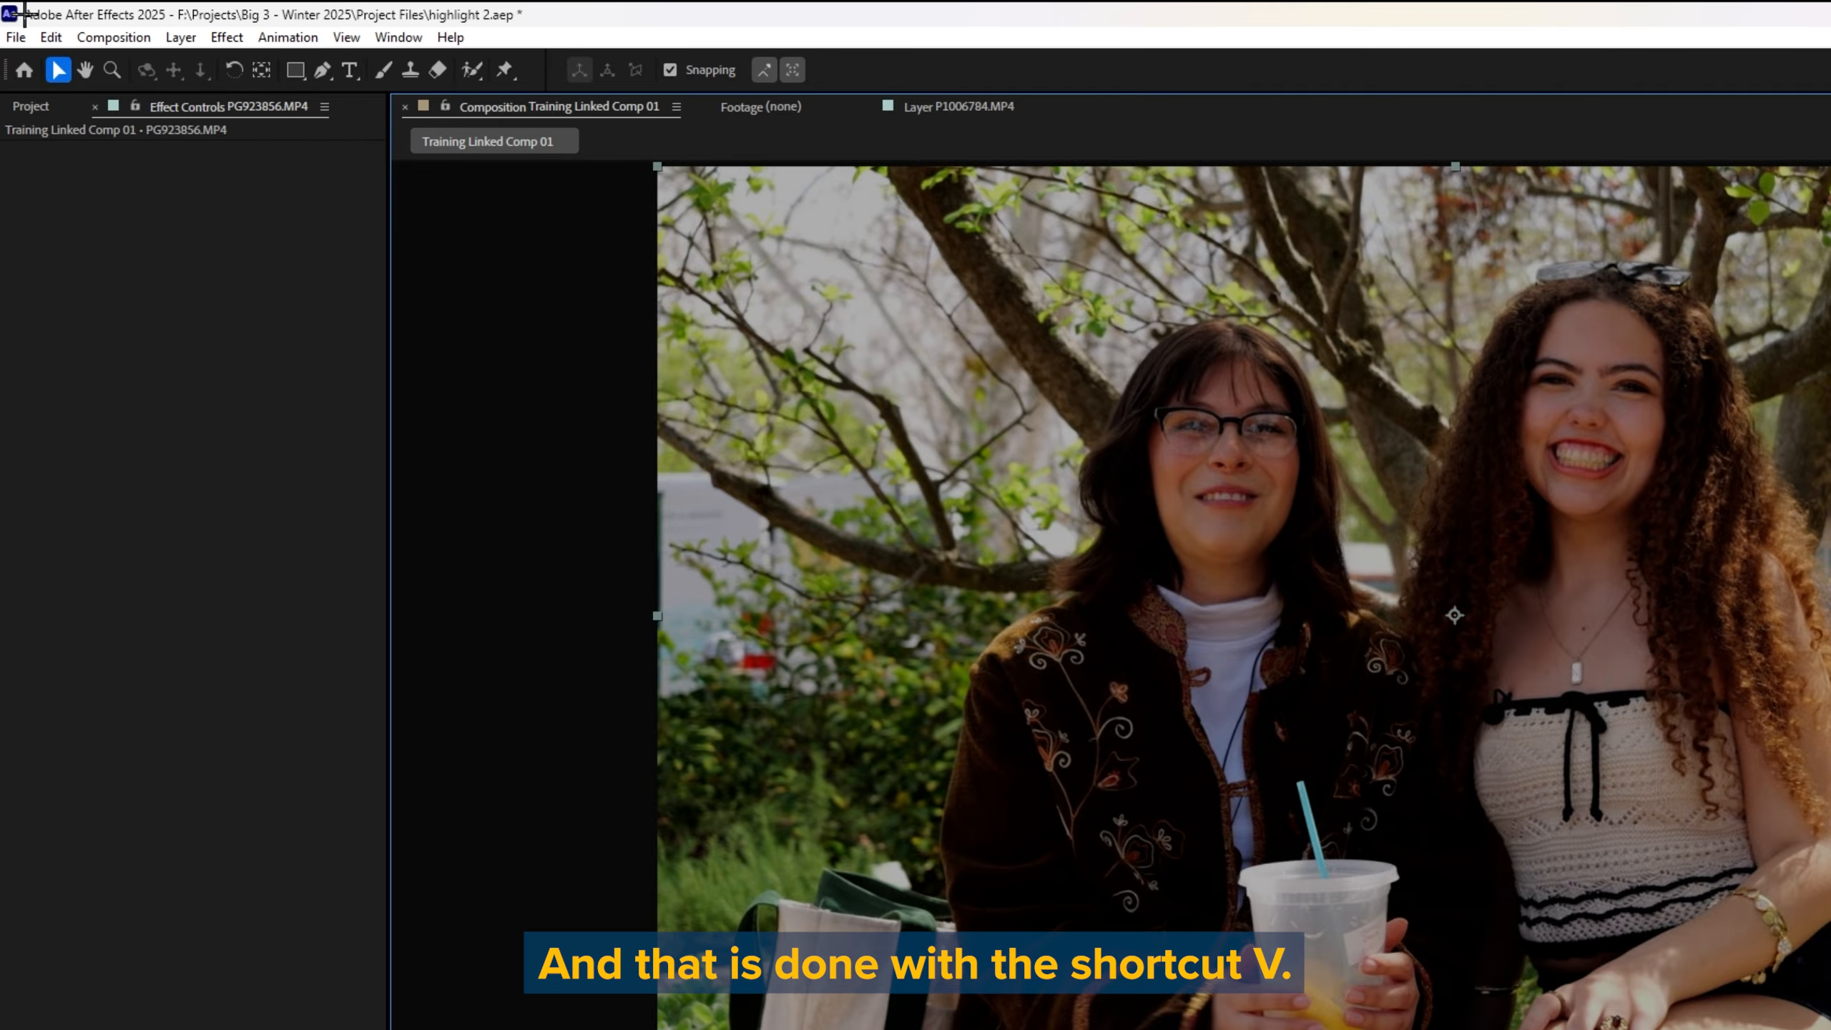
left_click(84, 70)
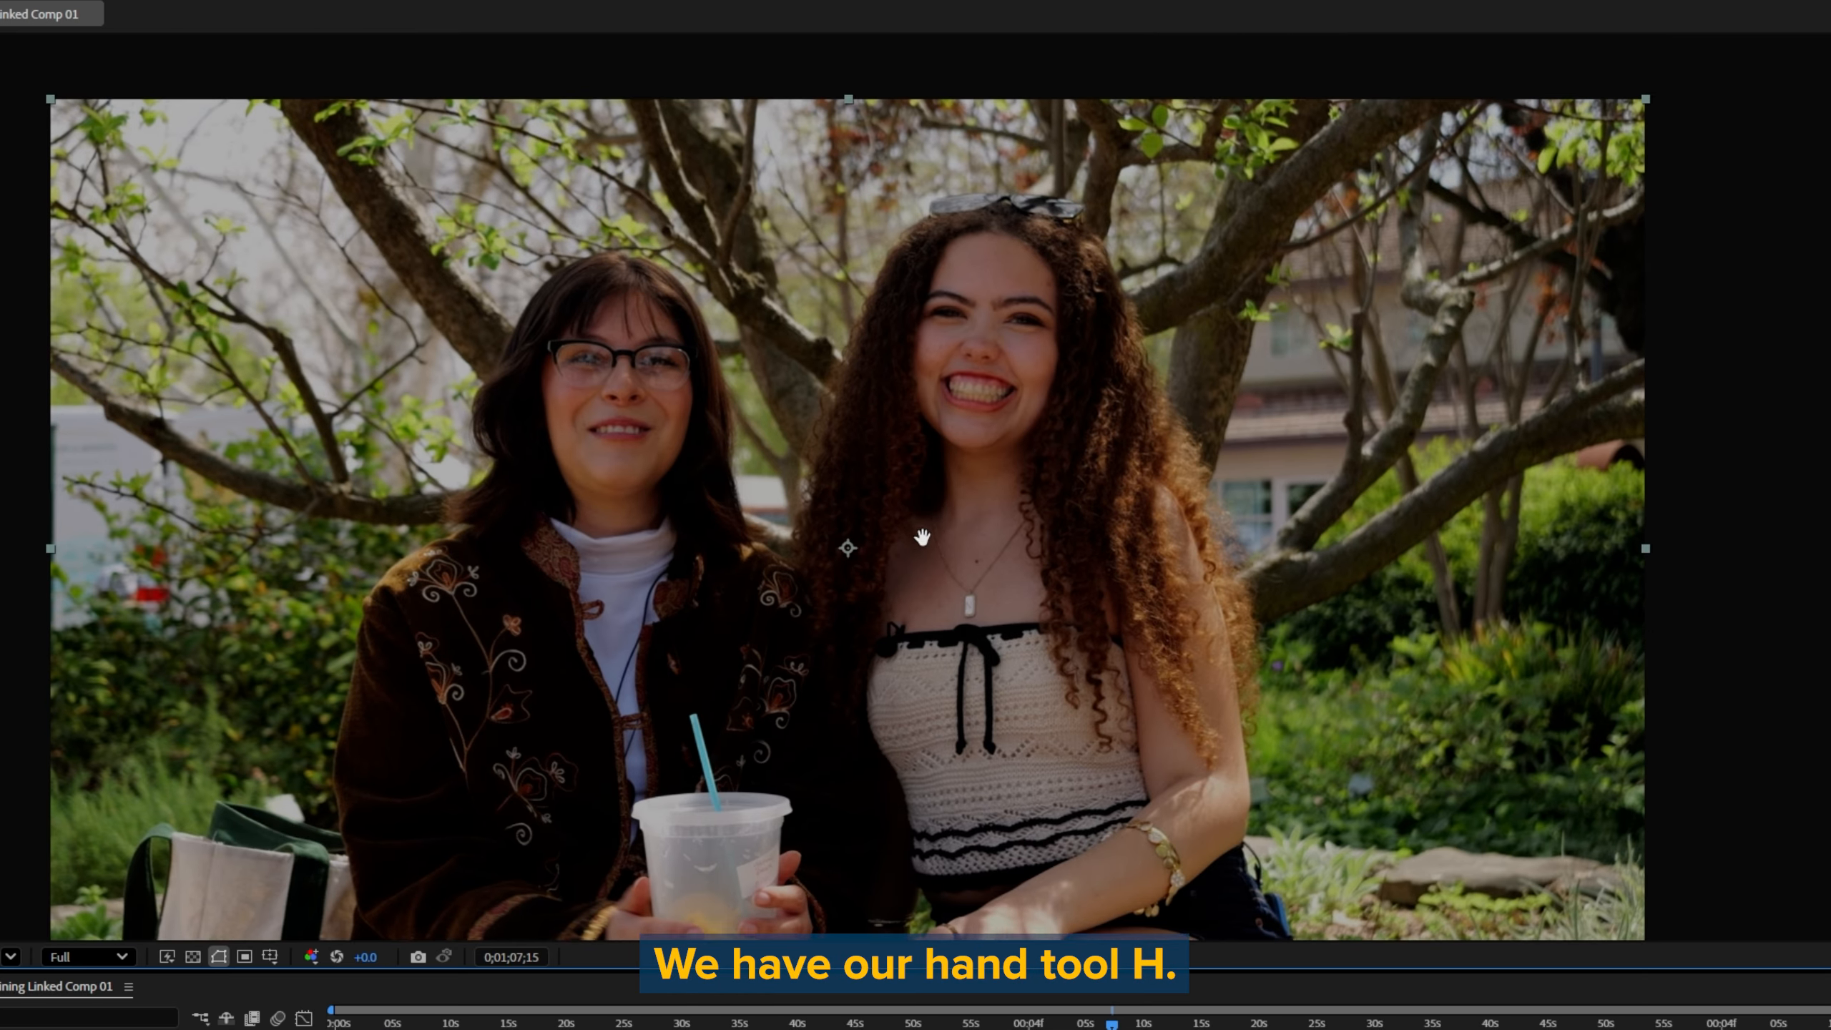
left_click_drag(922, 537, 857, 449)
scroll(920, 529, "up", 6)
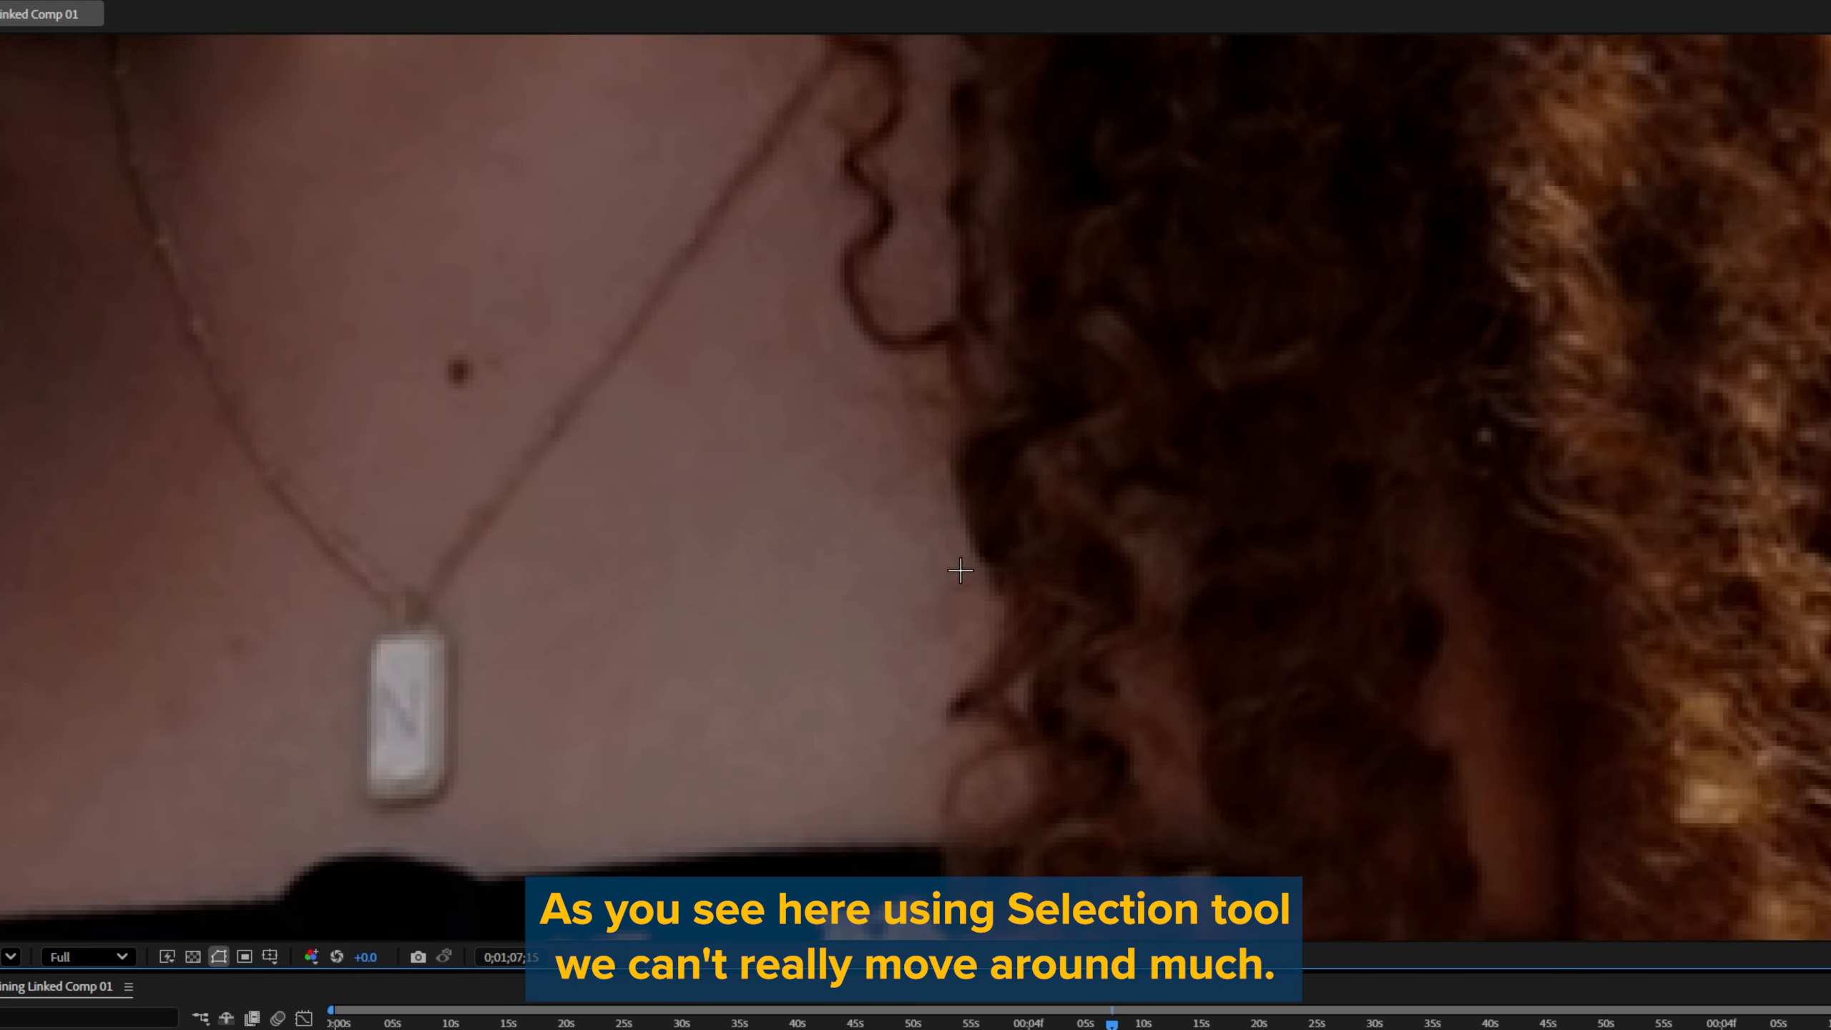
left_click_drag(573, 348, 1479, 802)
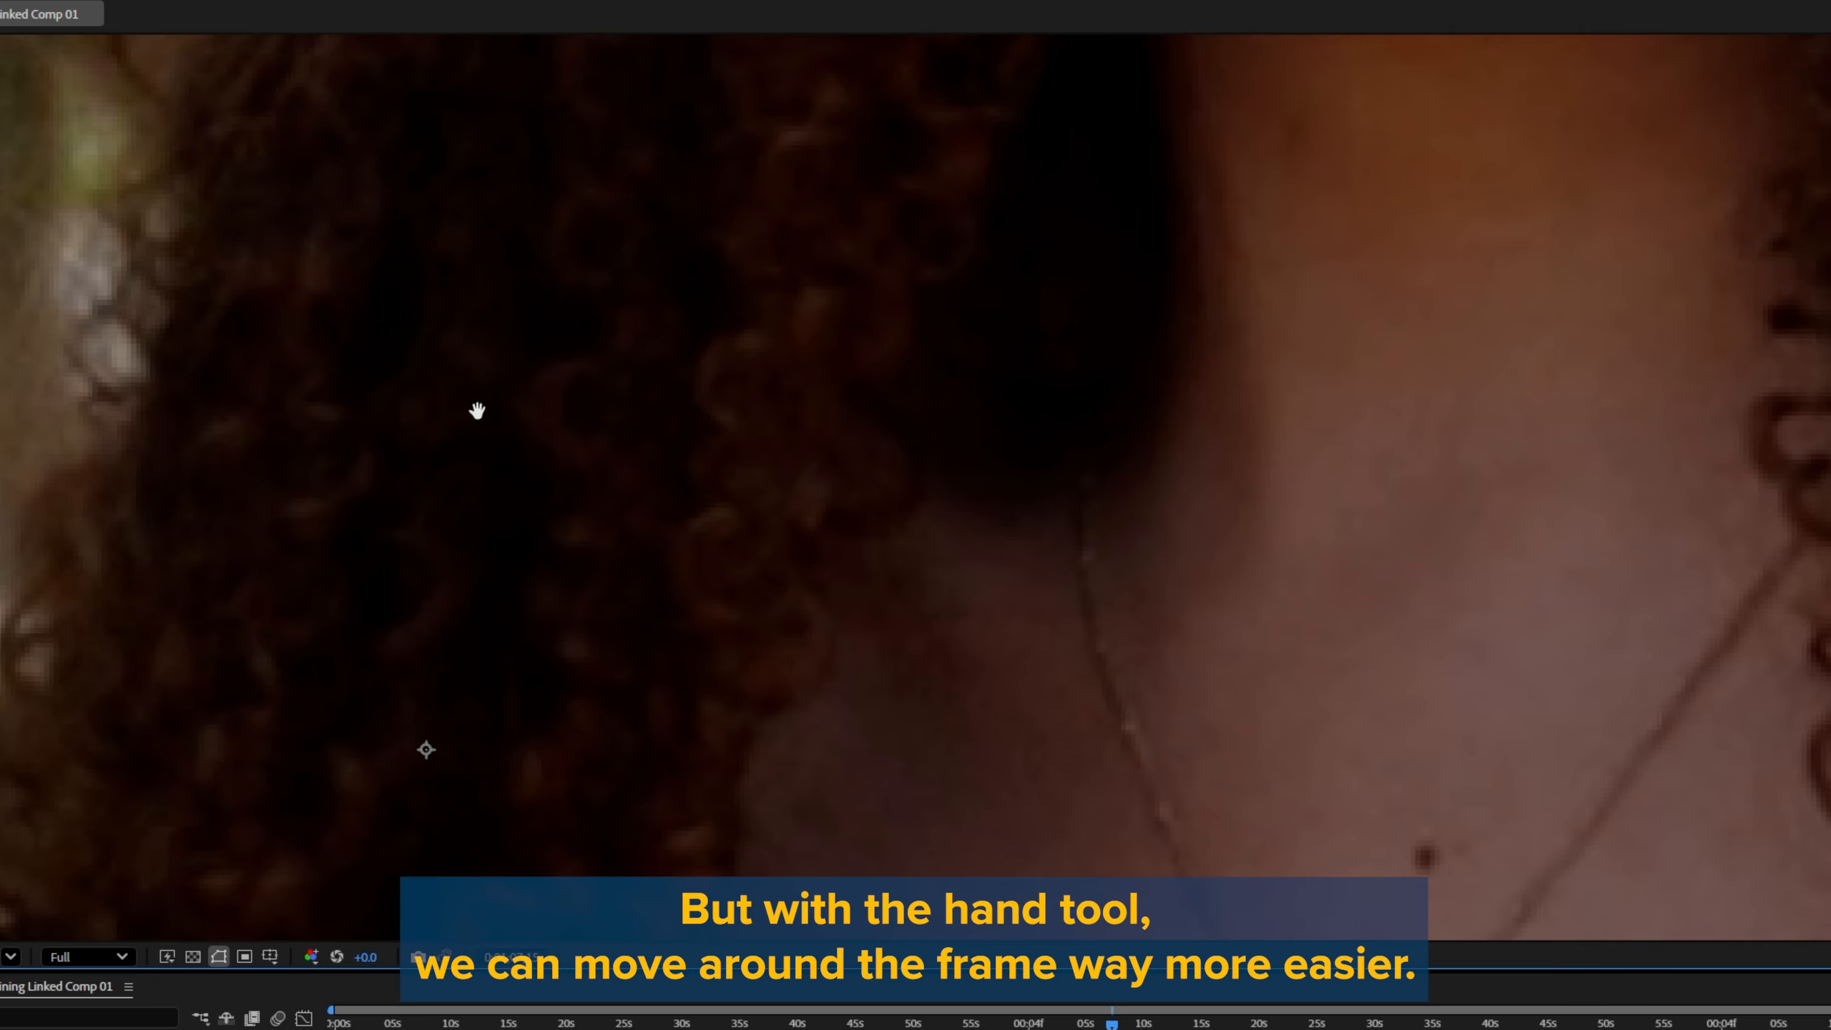
left_click_drag(491, 407, 1177, 459)
left_click_drag(821, 460, 396, 383)
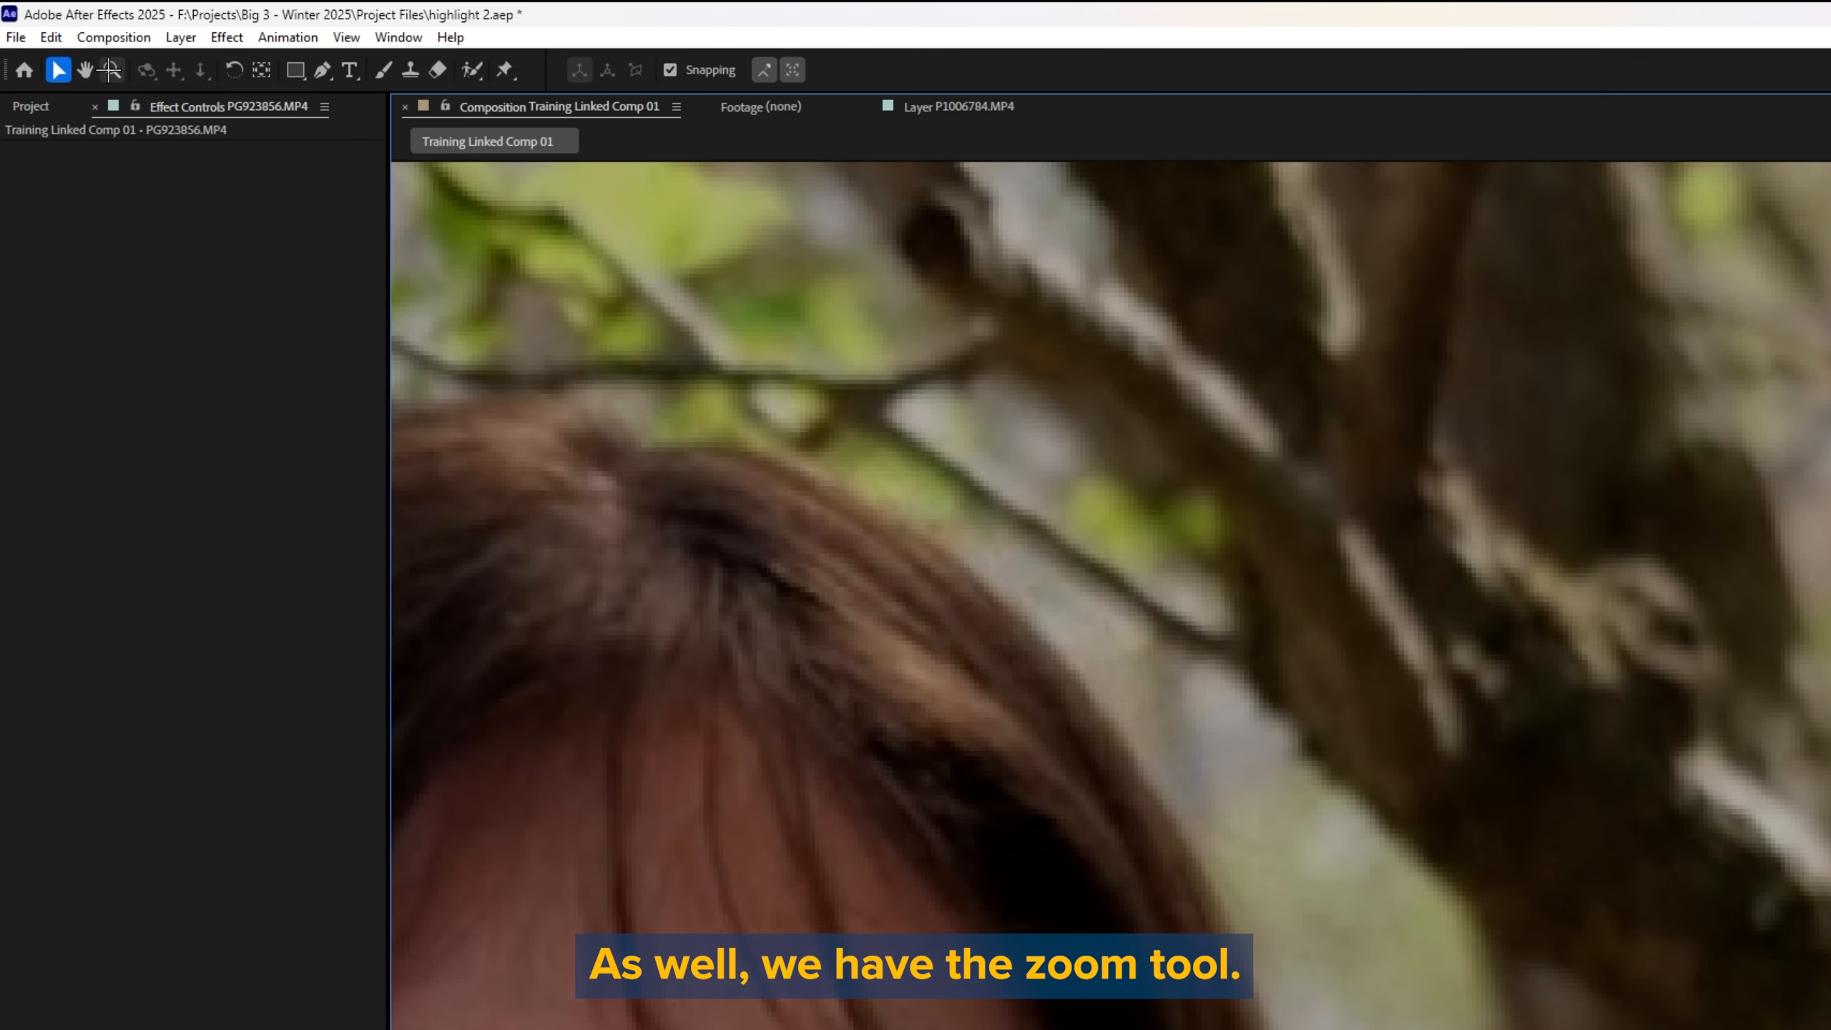
Step: Magnify the composition view to 1250% with the Zoom tool
left_click(110, 70)
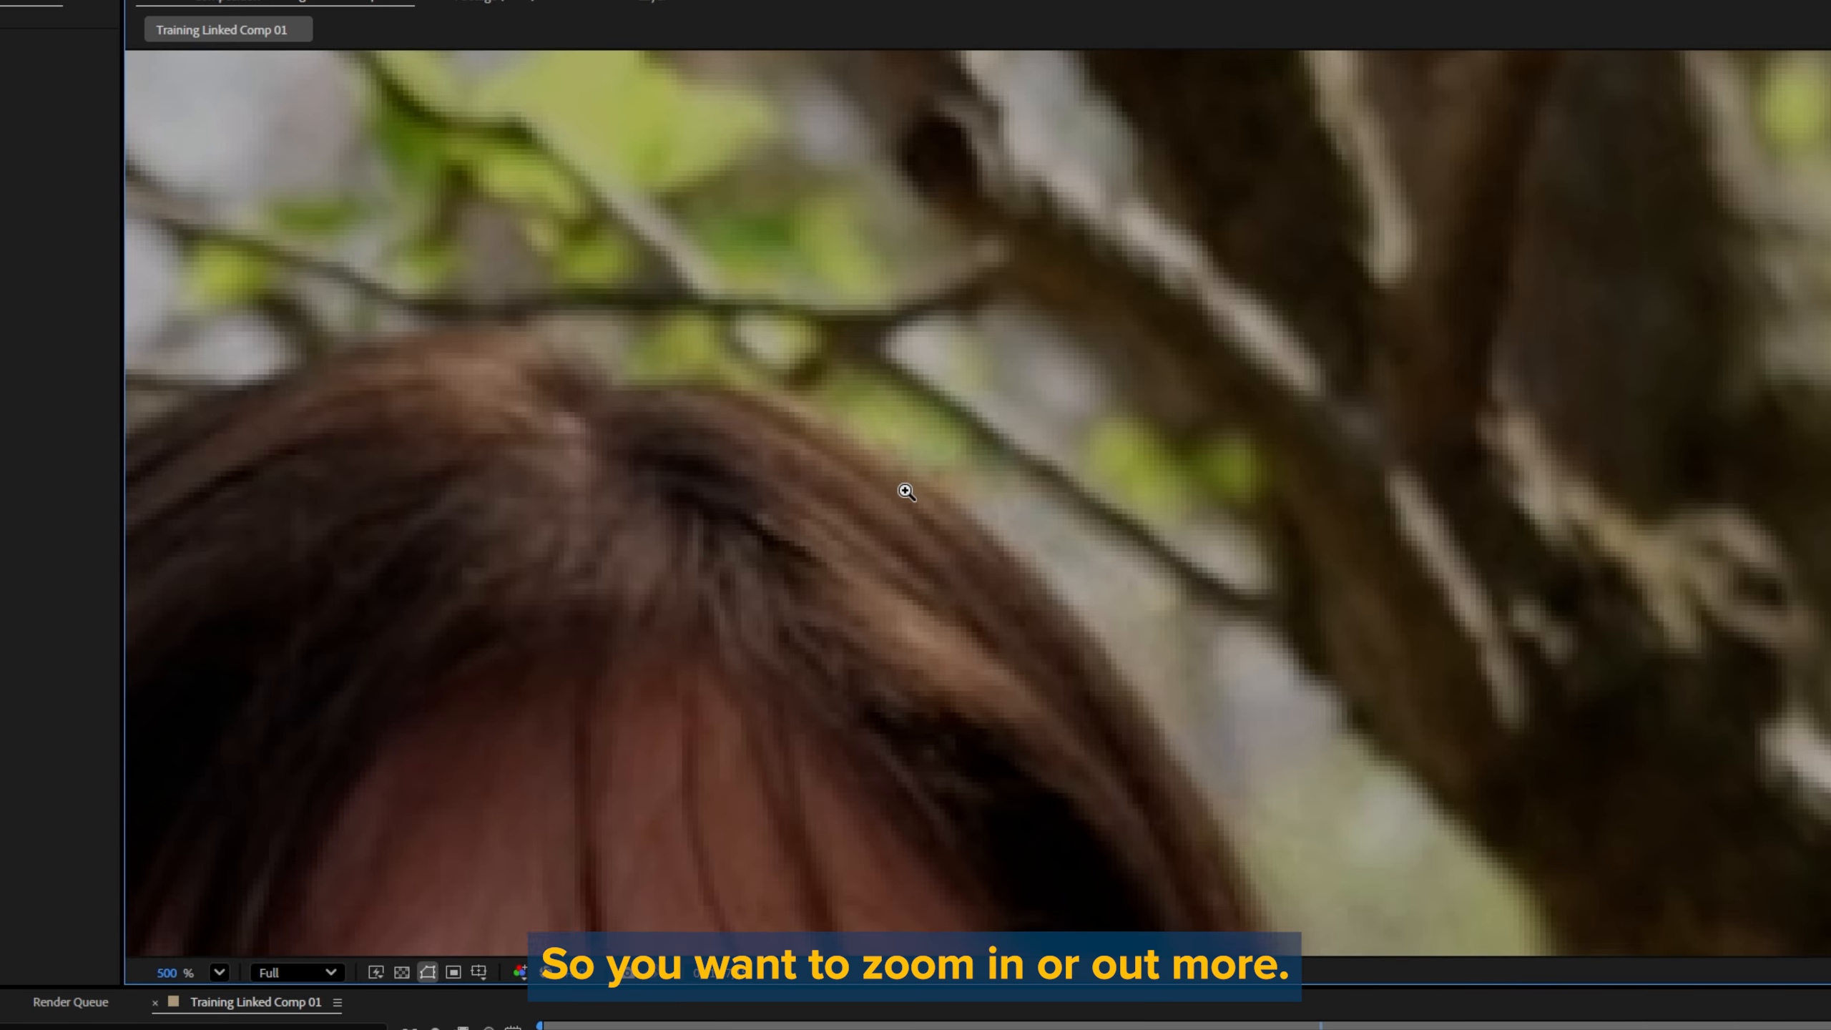
left_click(1169, 599)
left_click(1120, 608)
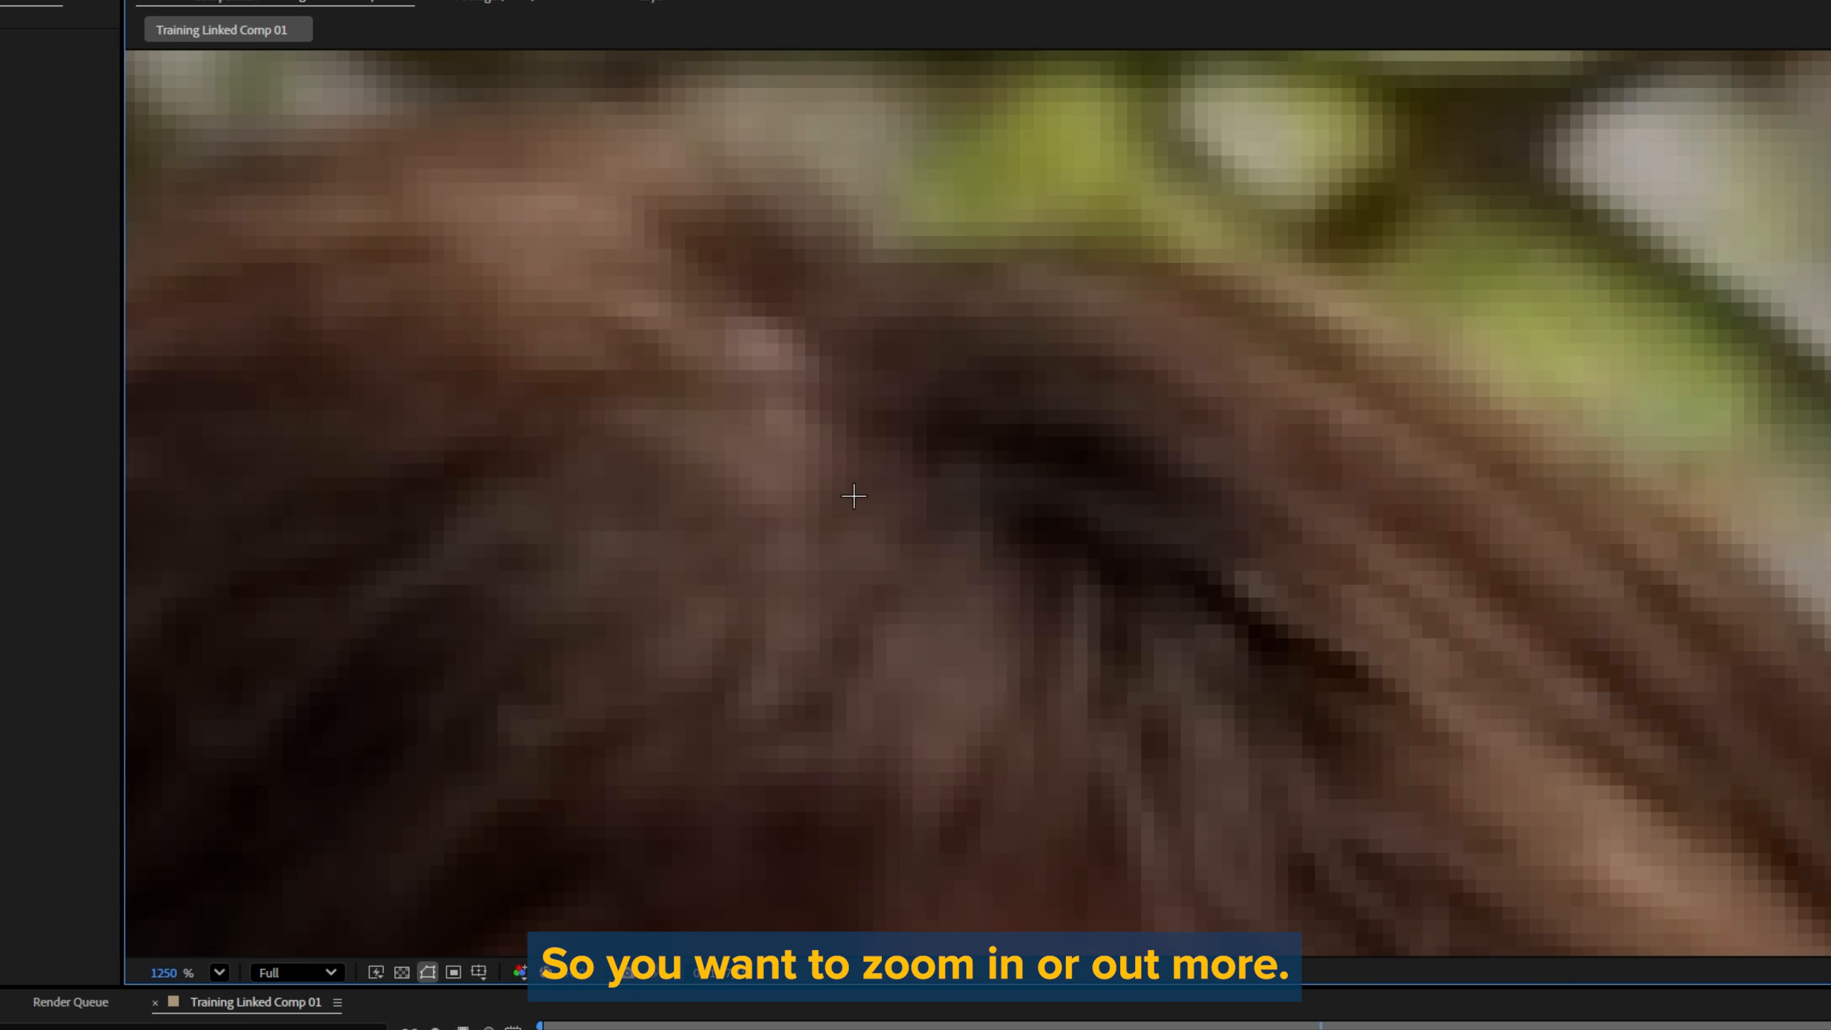
Step: Zoom the composition view out from the extreme close-up, trying the Zoom tool in both directions until the frame is at 50%
left_click(887, 453, "alt")
left_click(887, 454, "alt")
left_click(887, 453, "alt")
left_click(937, 493, "alt")
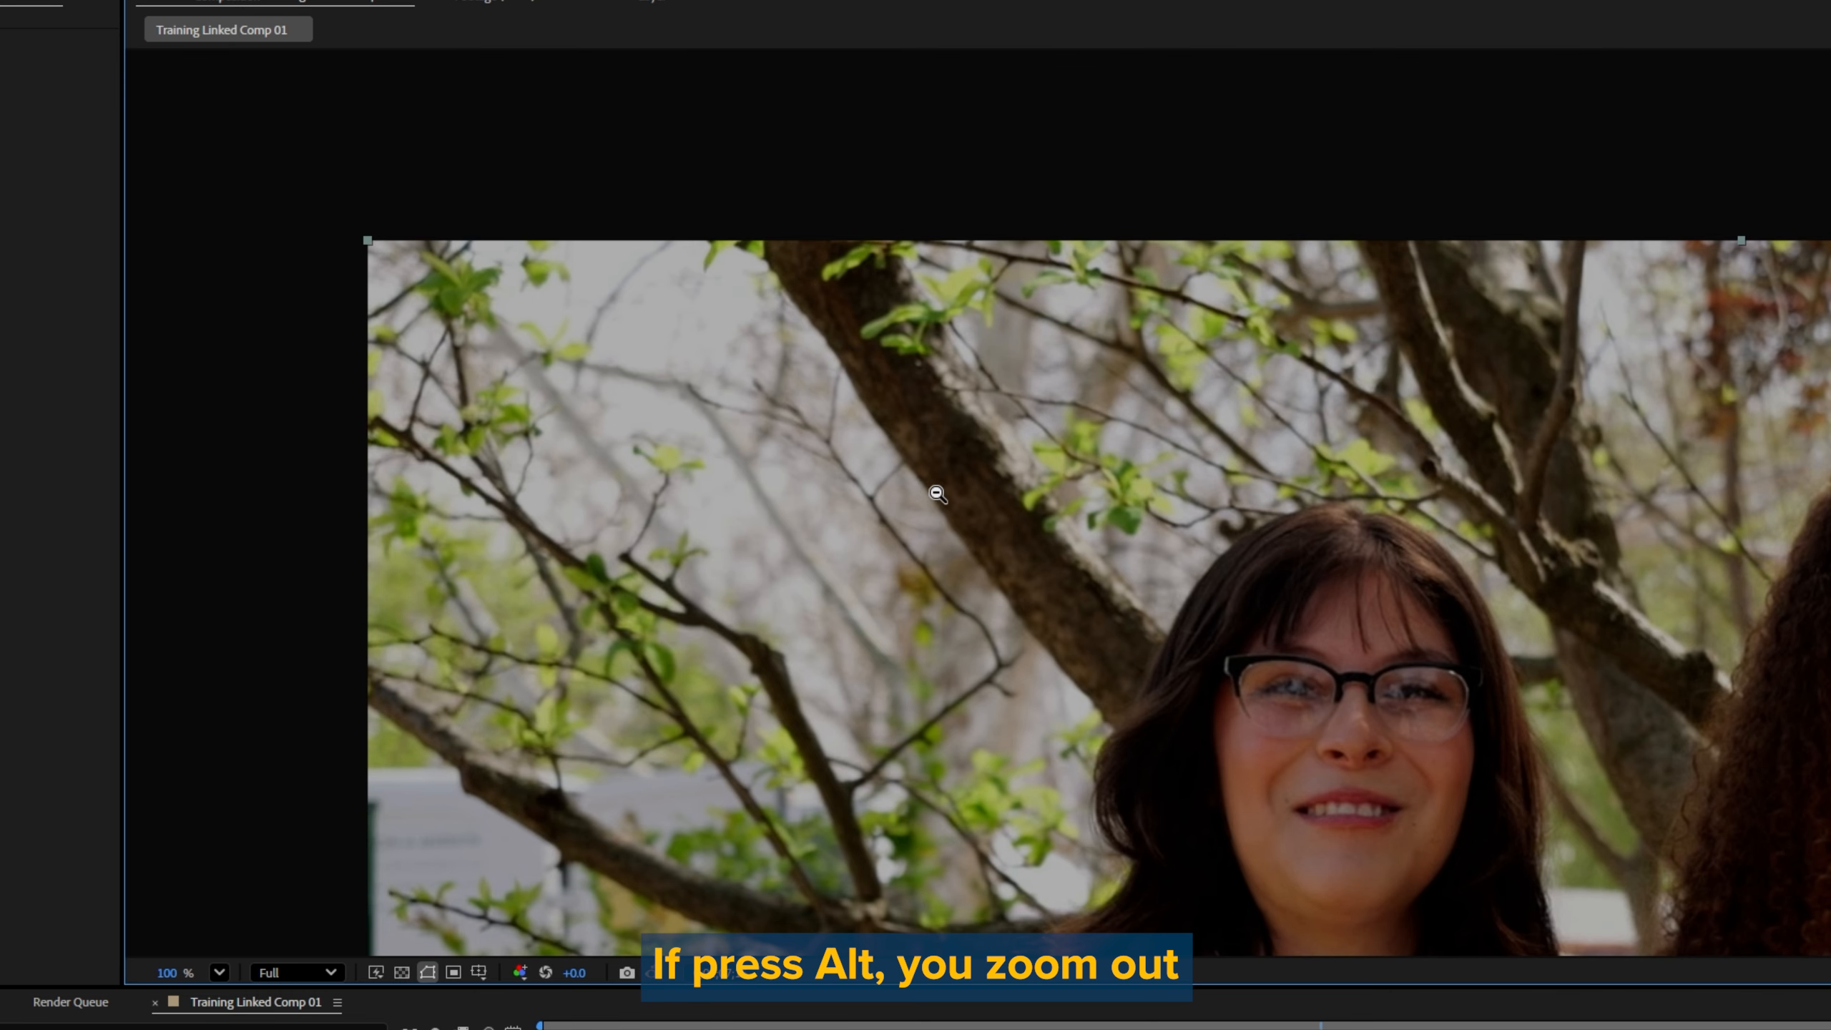
left_click(1028, 519, "alt")
left_click(1355, 545)
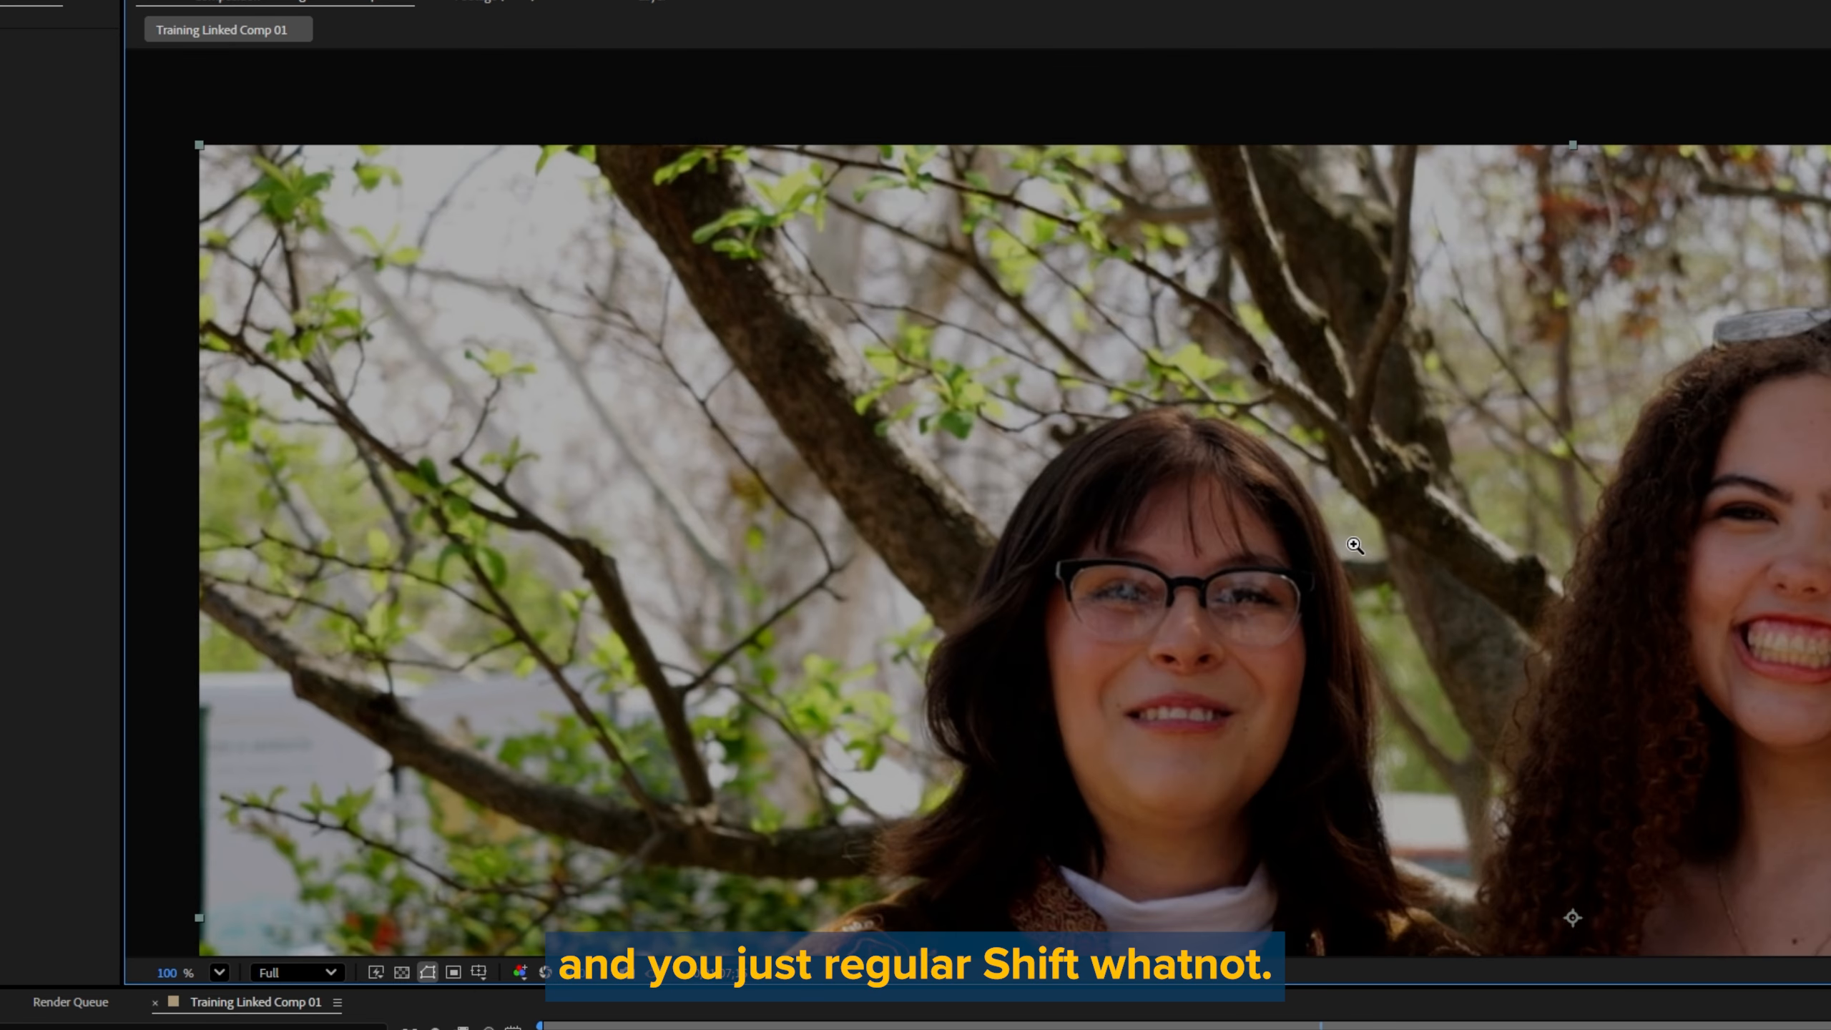
left_click(1224, 551)
left_click(1198, 403, "alt")
left_click(1198, 403, "alt")
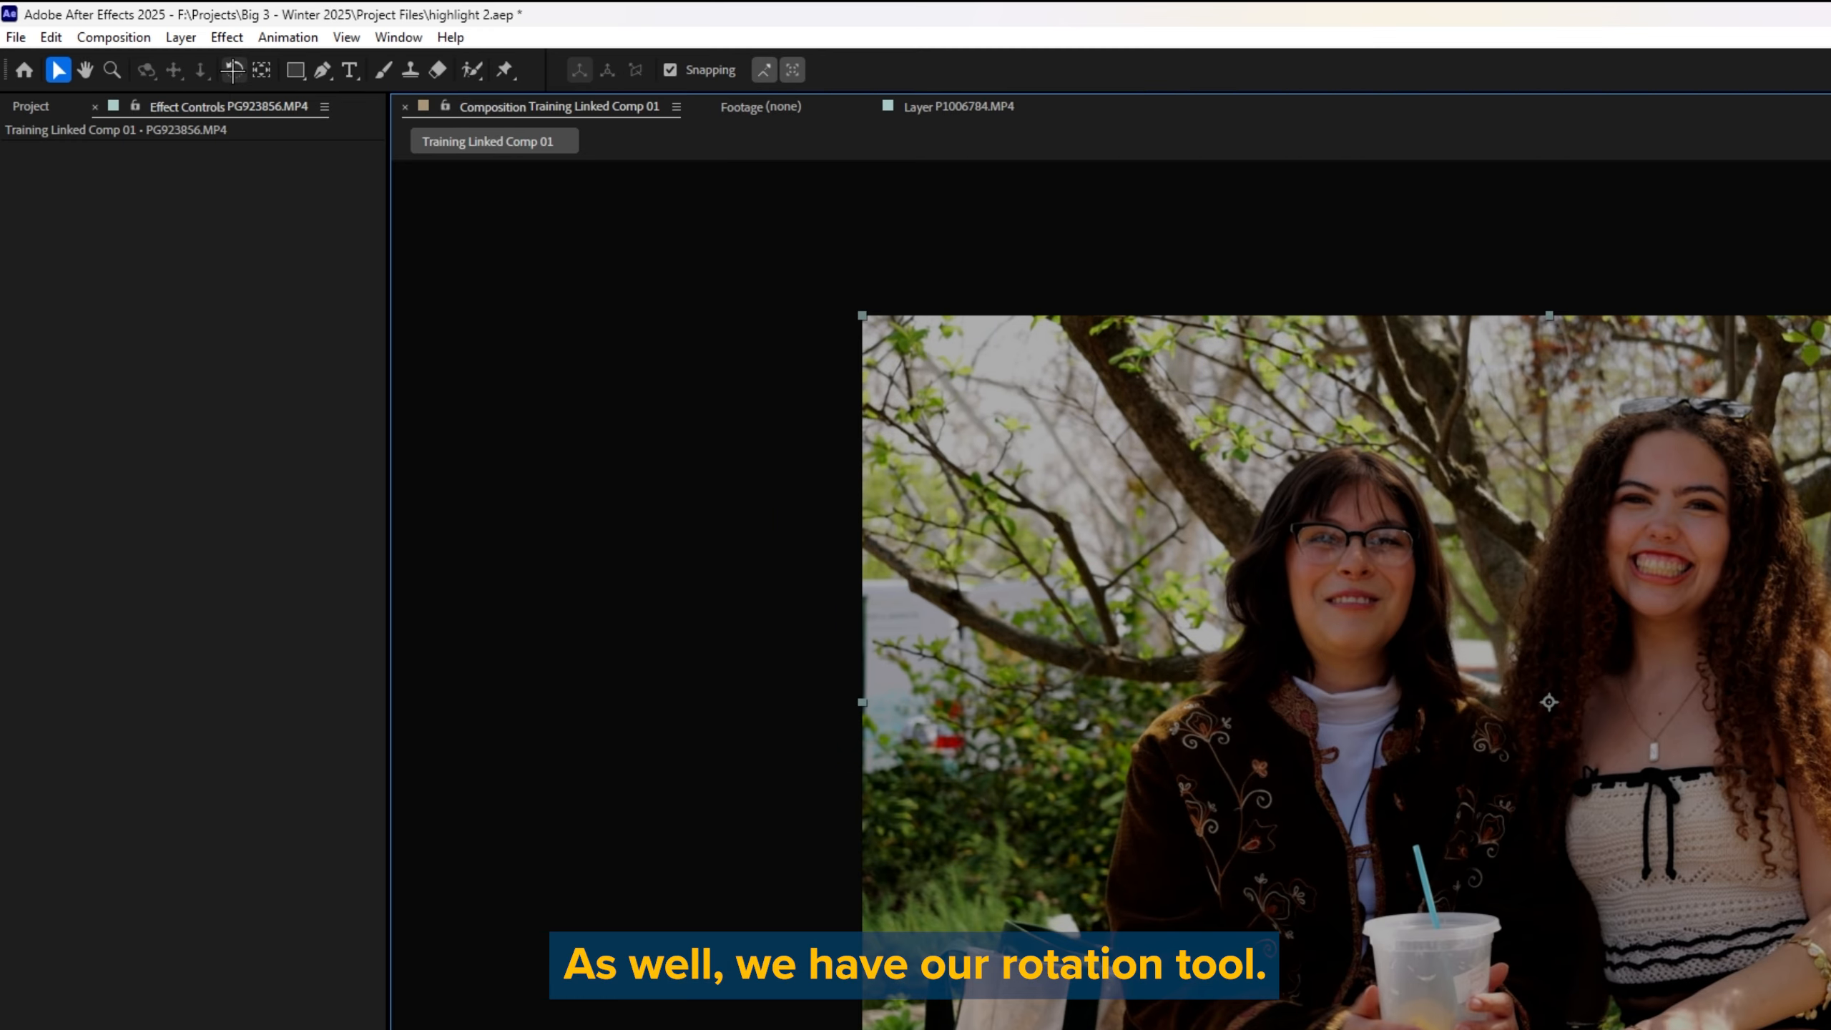
Step: Try rotating the first clip with the Rotation tool and drawing a rectangular mask on it with the Rectangle tool
left_click(232, 70)
left_click_drag(712, 234, 686, 382)
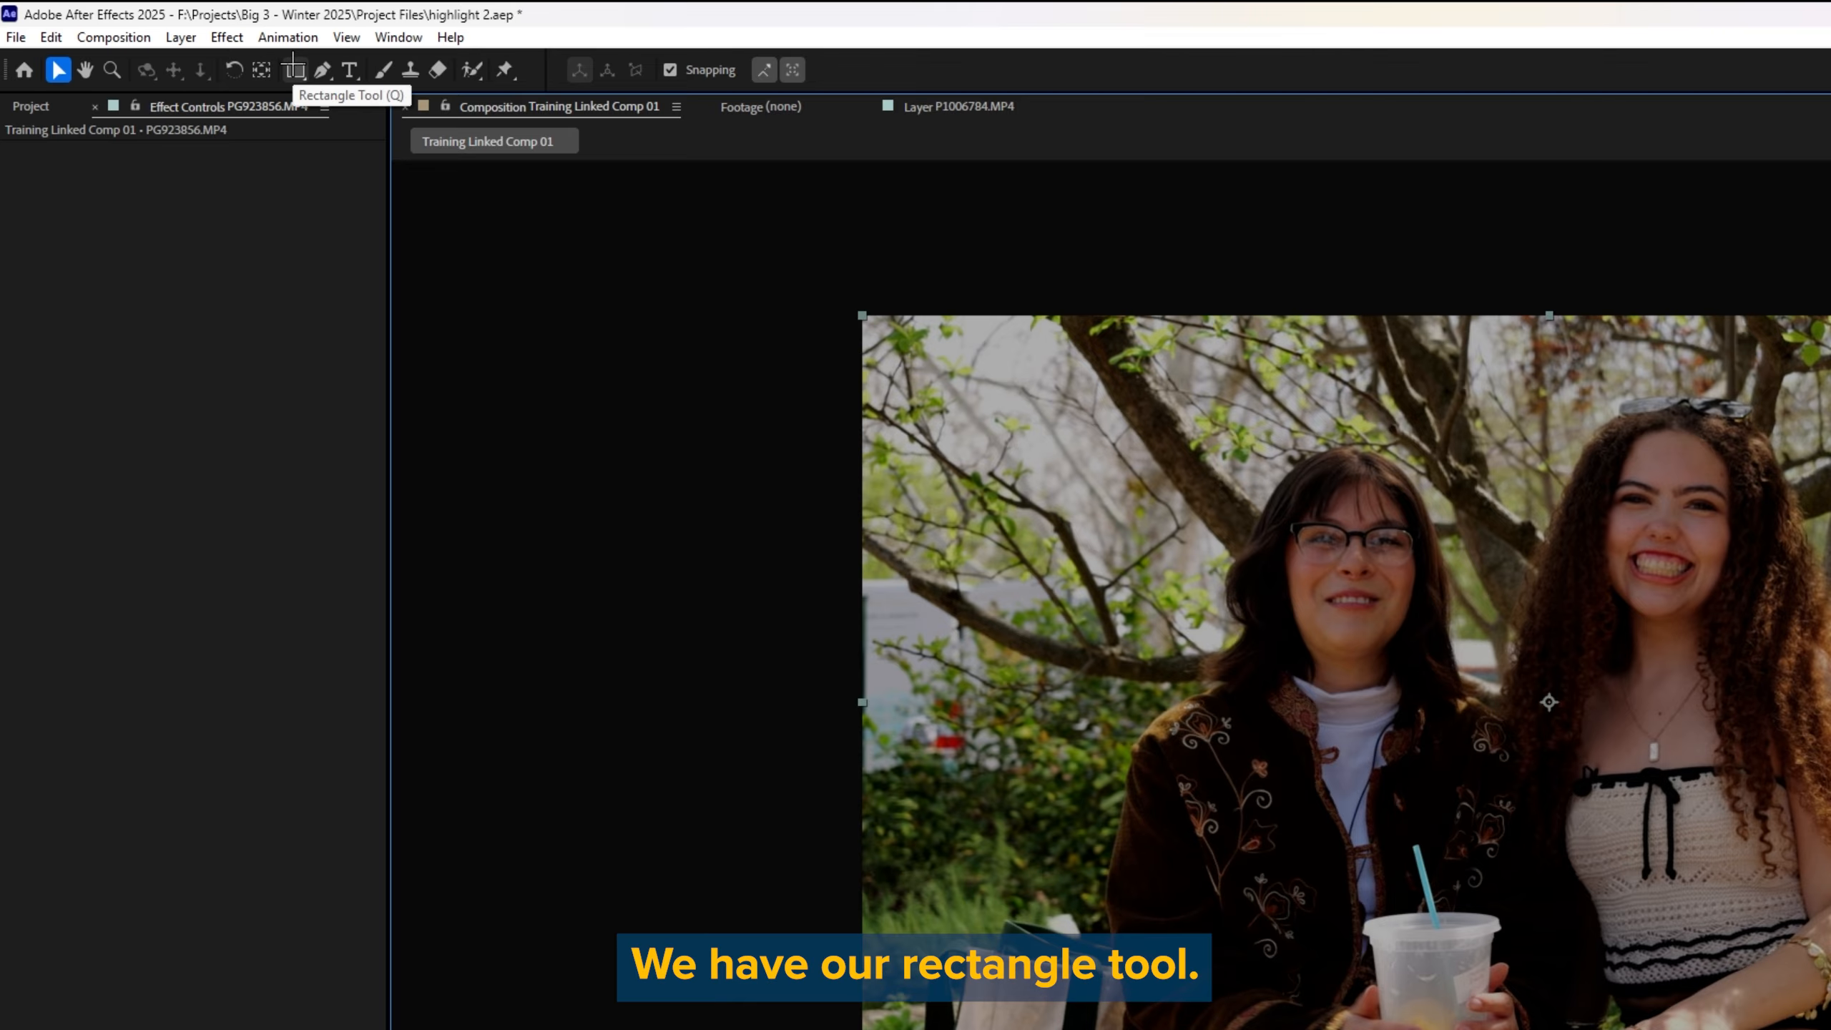
left_click(295, 67)
left_click_drag(493, 254, 820, 406)
left_click_drag(705, 392, 1405, 560)
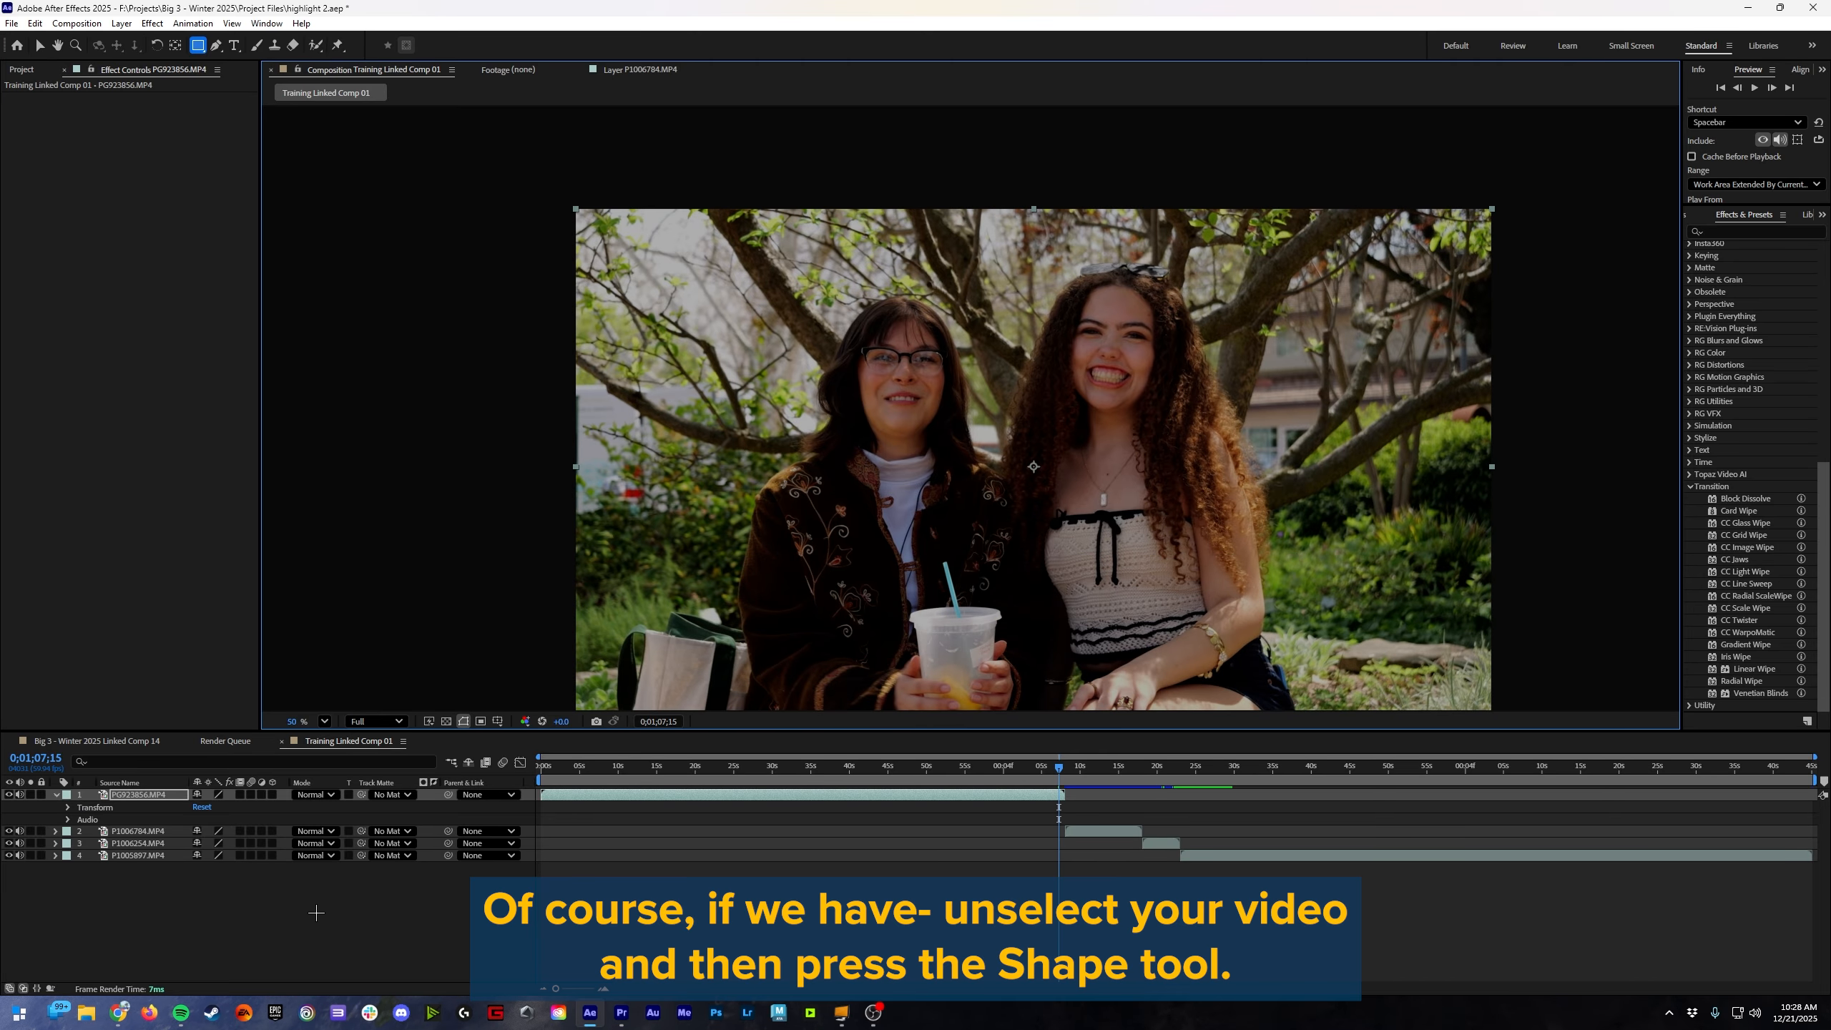
Step: Deselect the video layer and draw a large filled rectangle shape over the middle of the frame
left_click(316, 913)
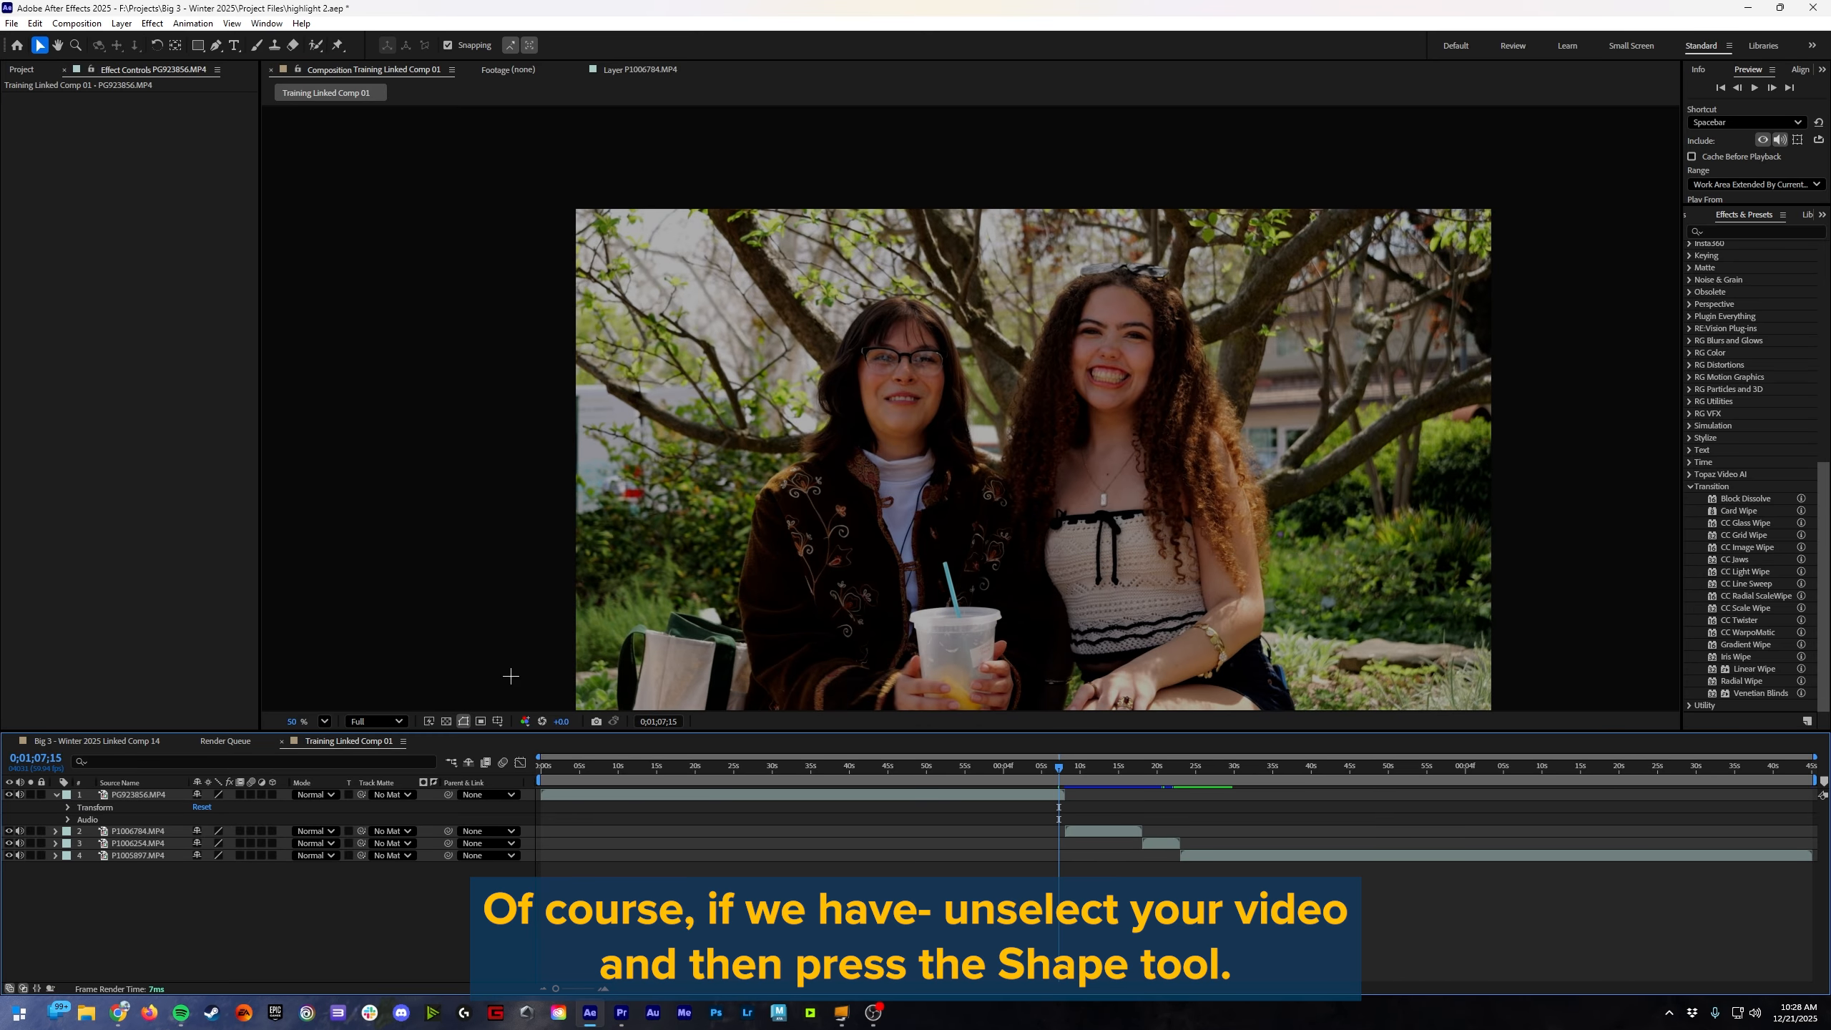
left_click(198, 45)
left_click_drag(819, 284, 1370, 668)
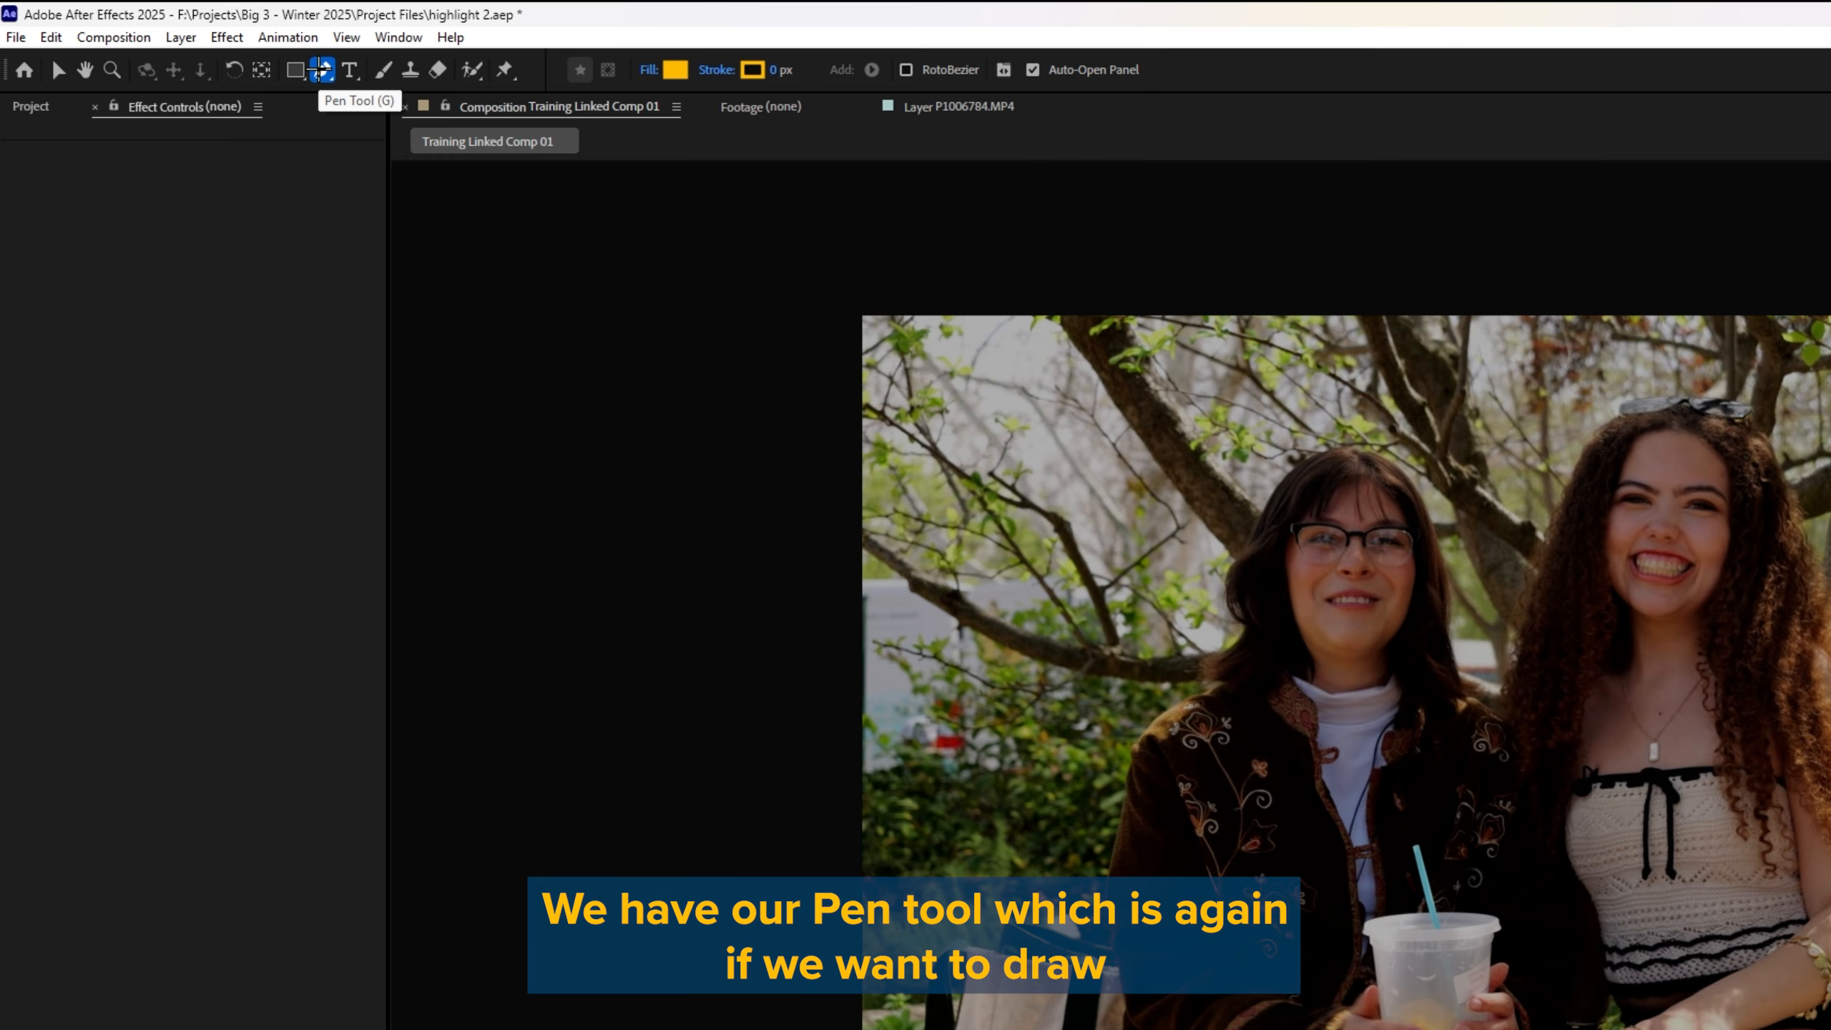
Step: Draw a closed Pen mask around the head and shoulders of the woman with glasses on PG923856.MP4, and expand the mask's properties
left_click(318, 70)
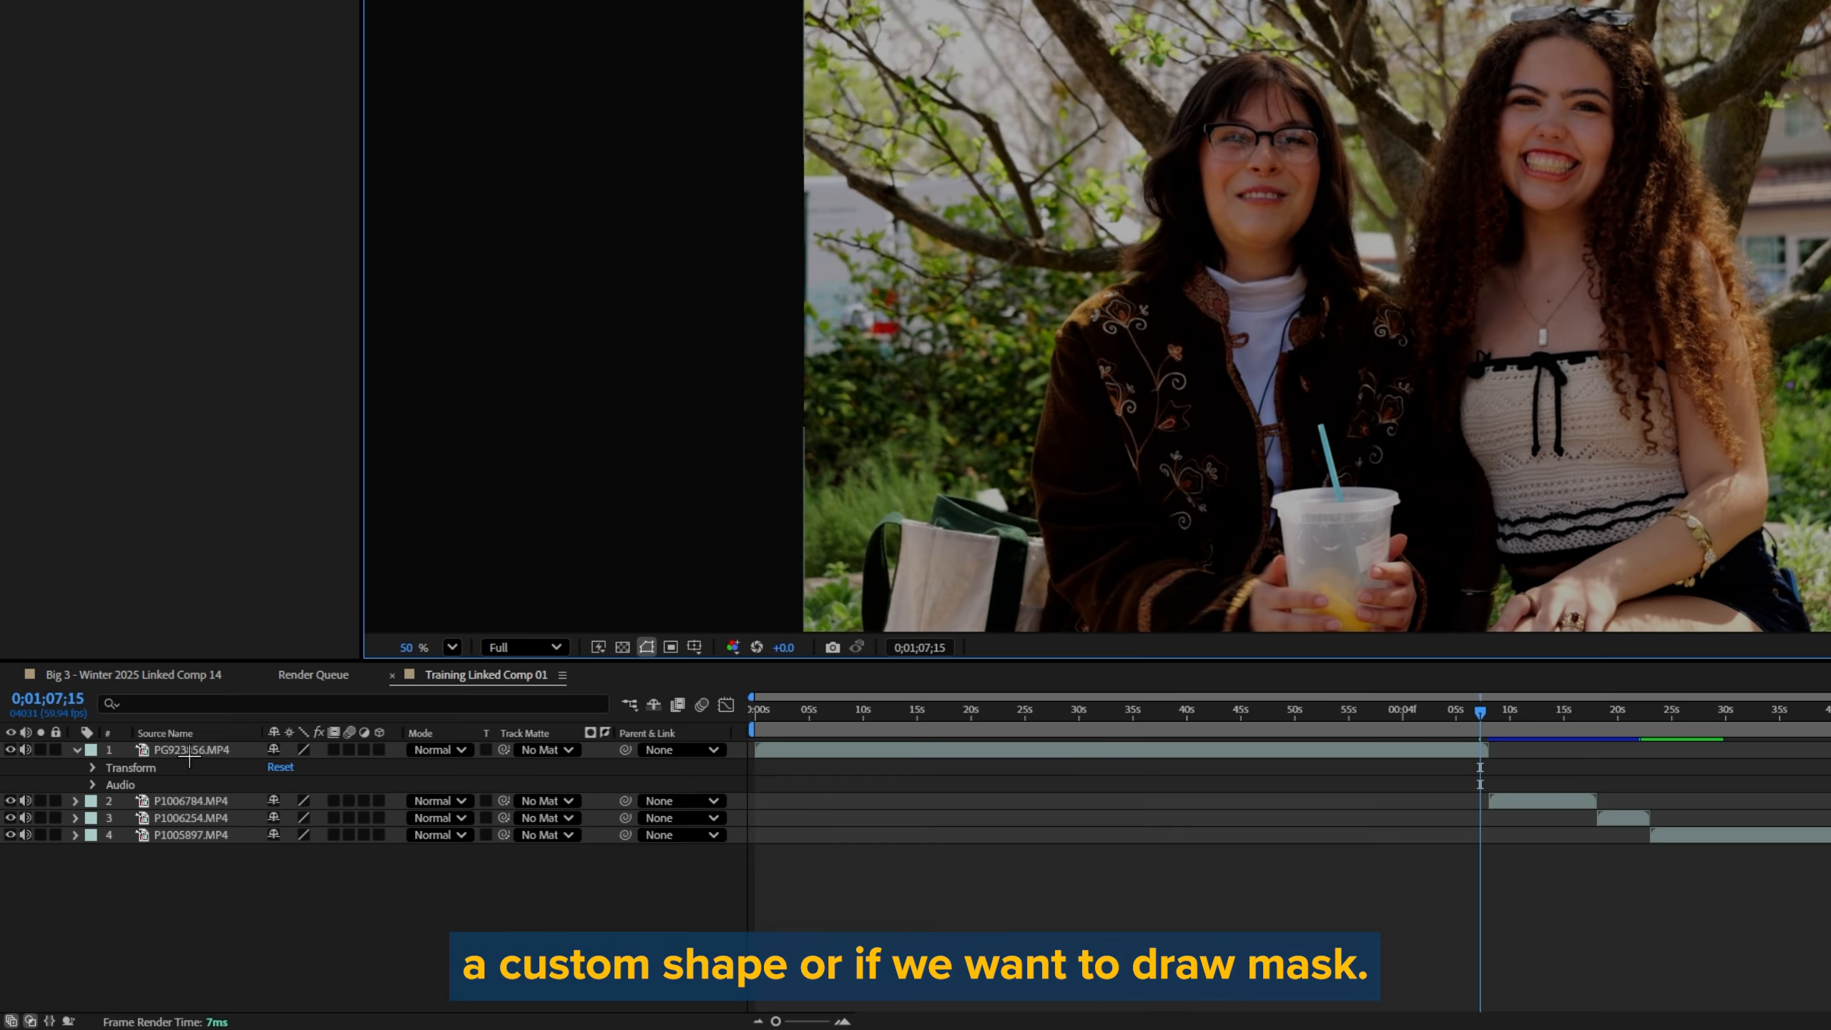
left_click(192, 751)
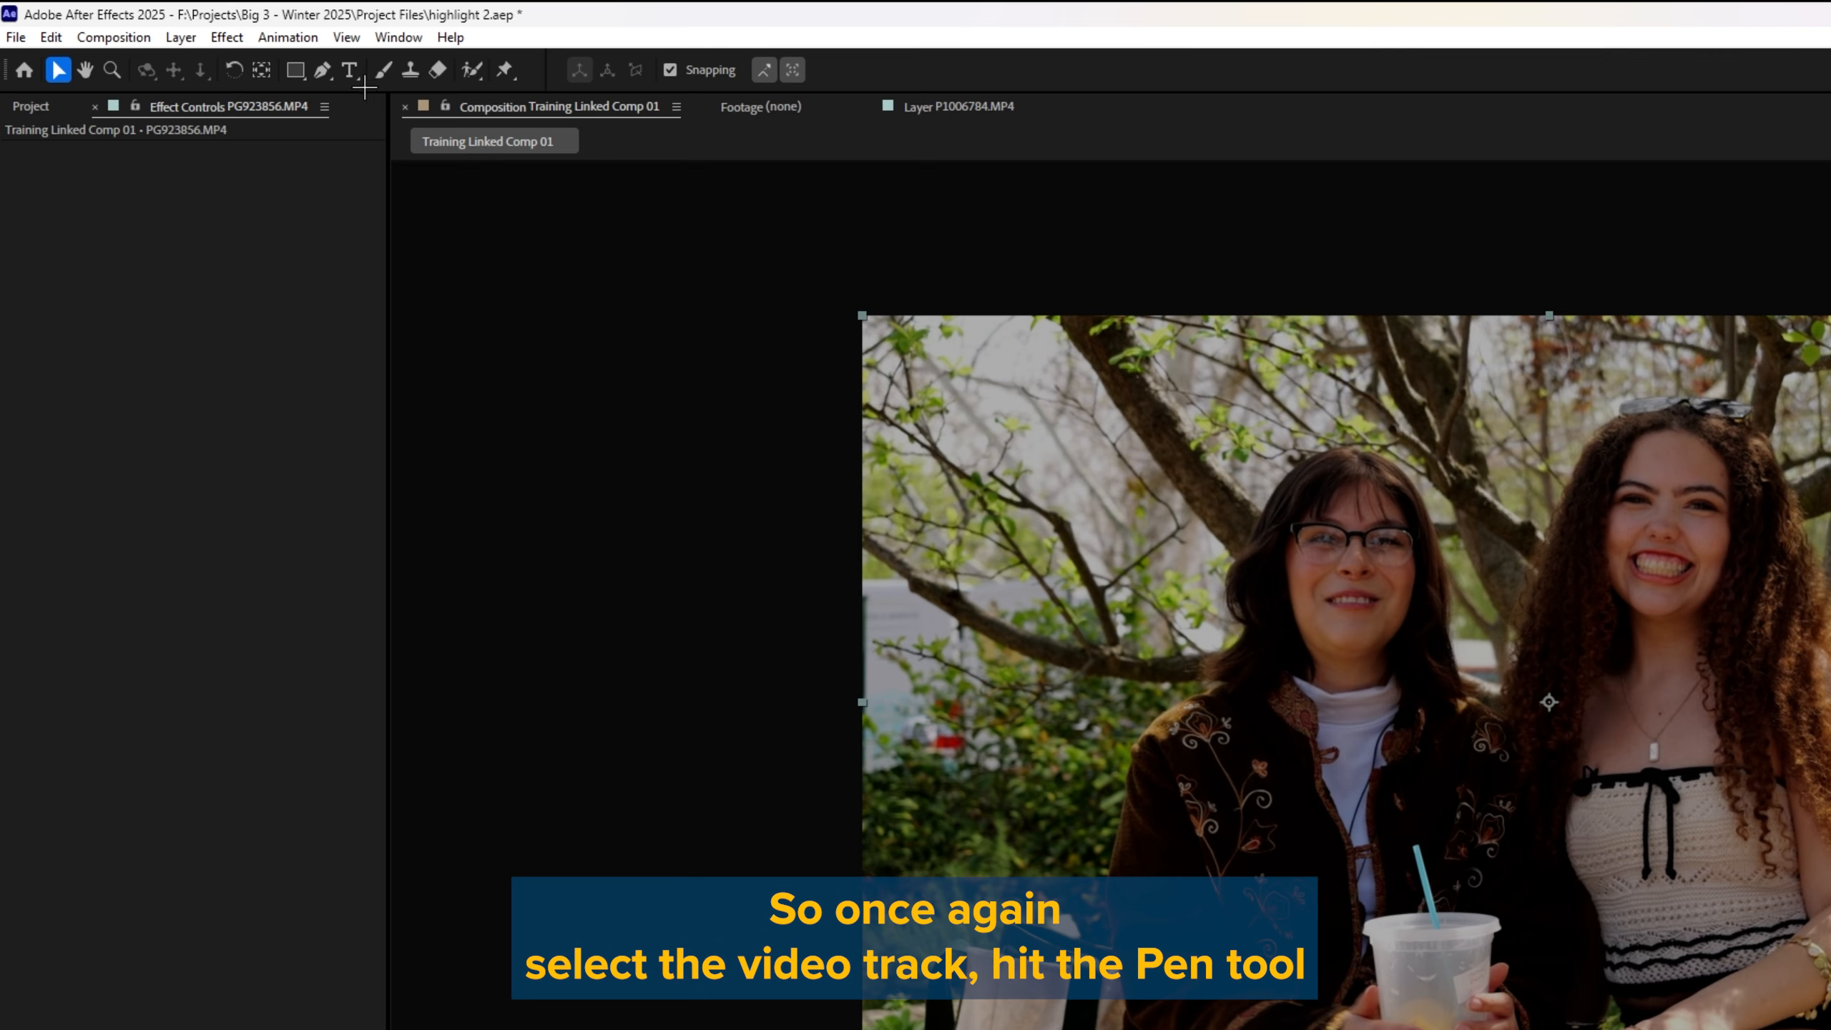
left_click(323, 70)
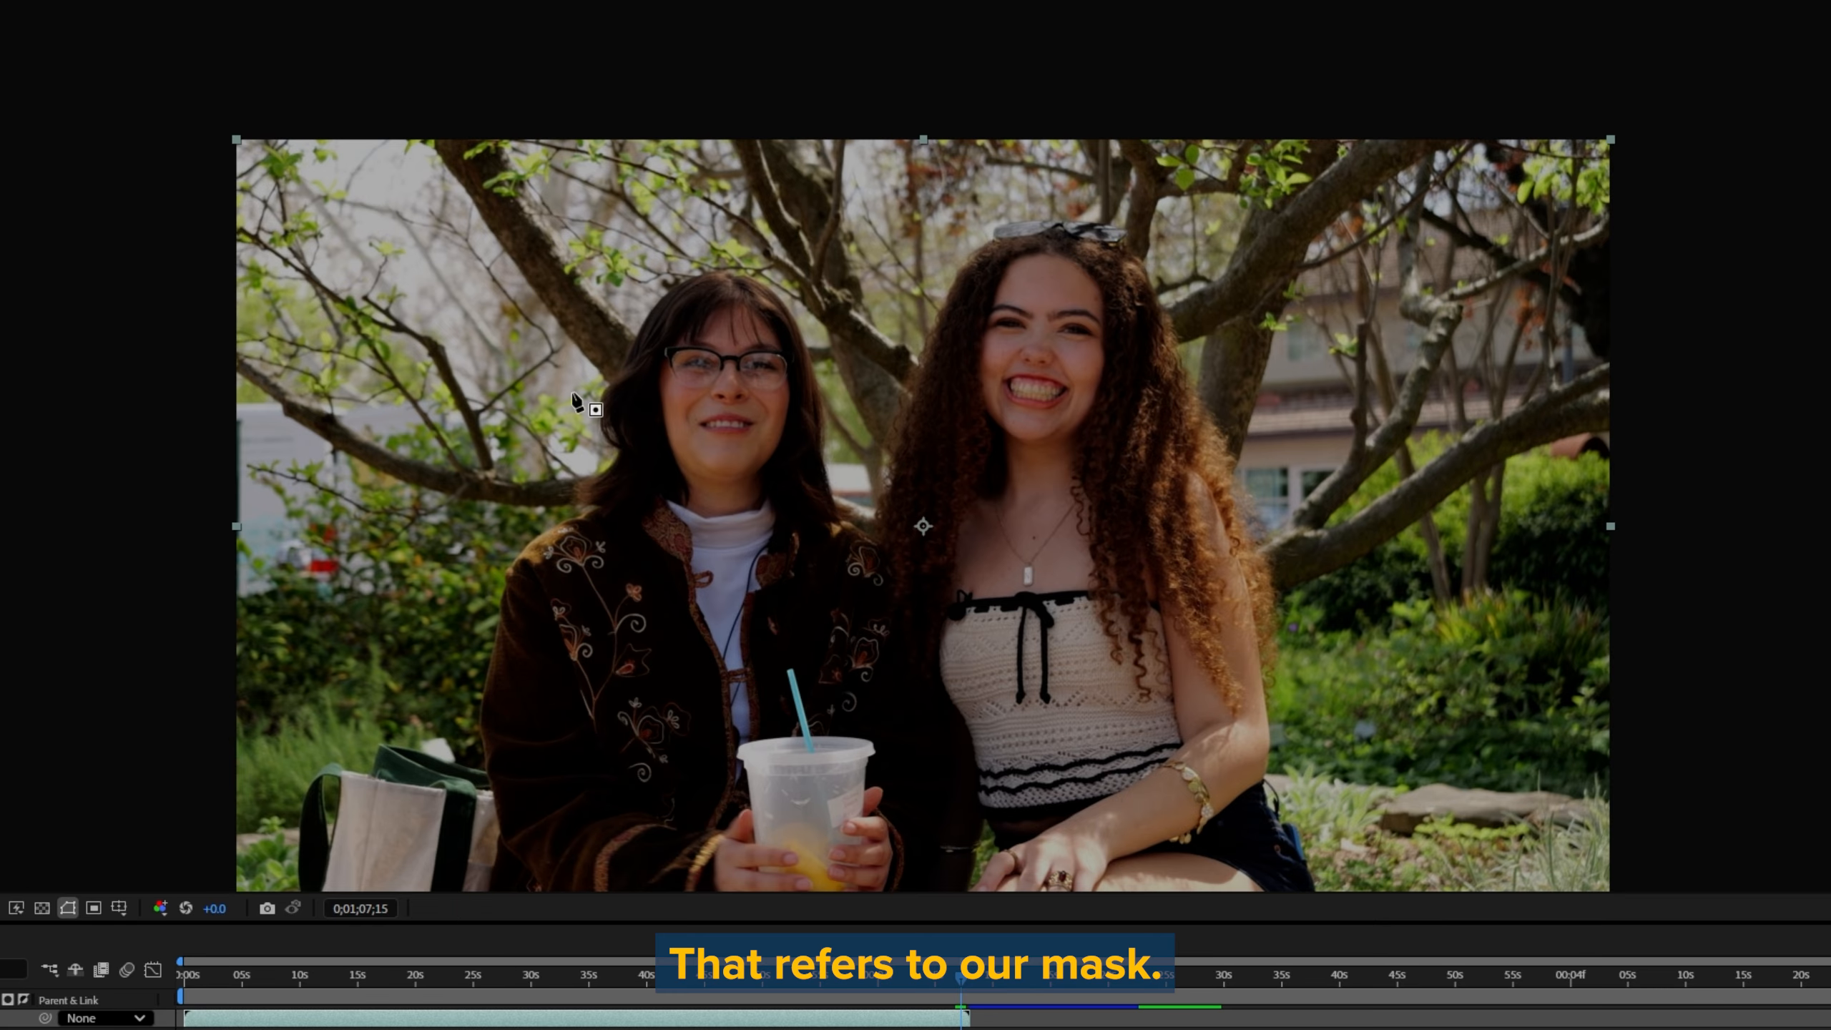
left_click(570, 473)
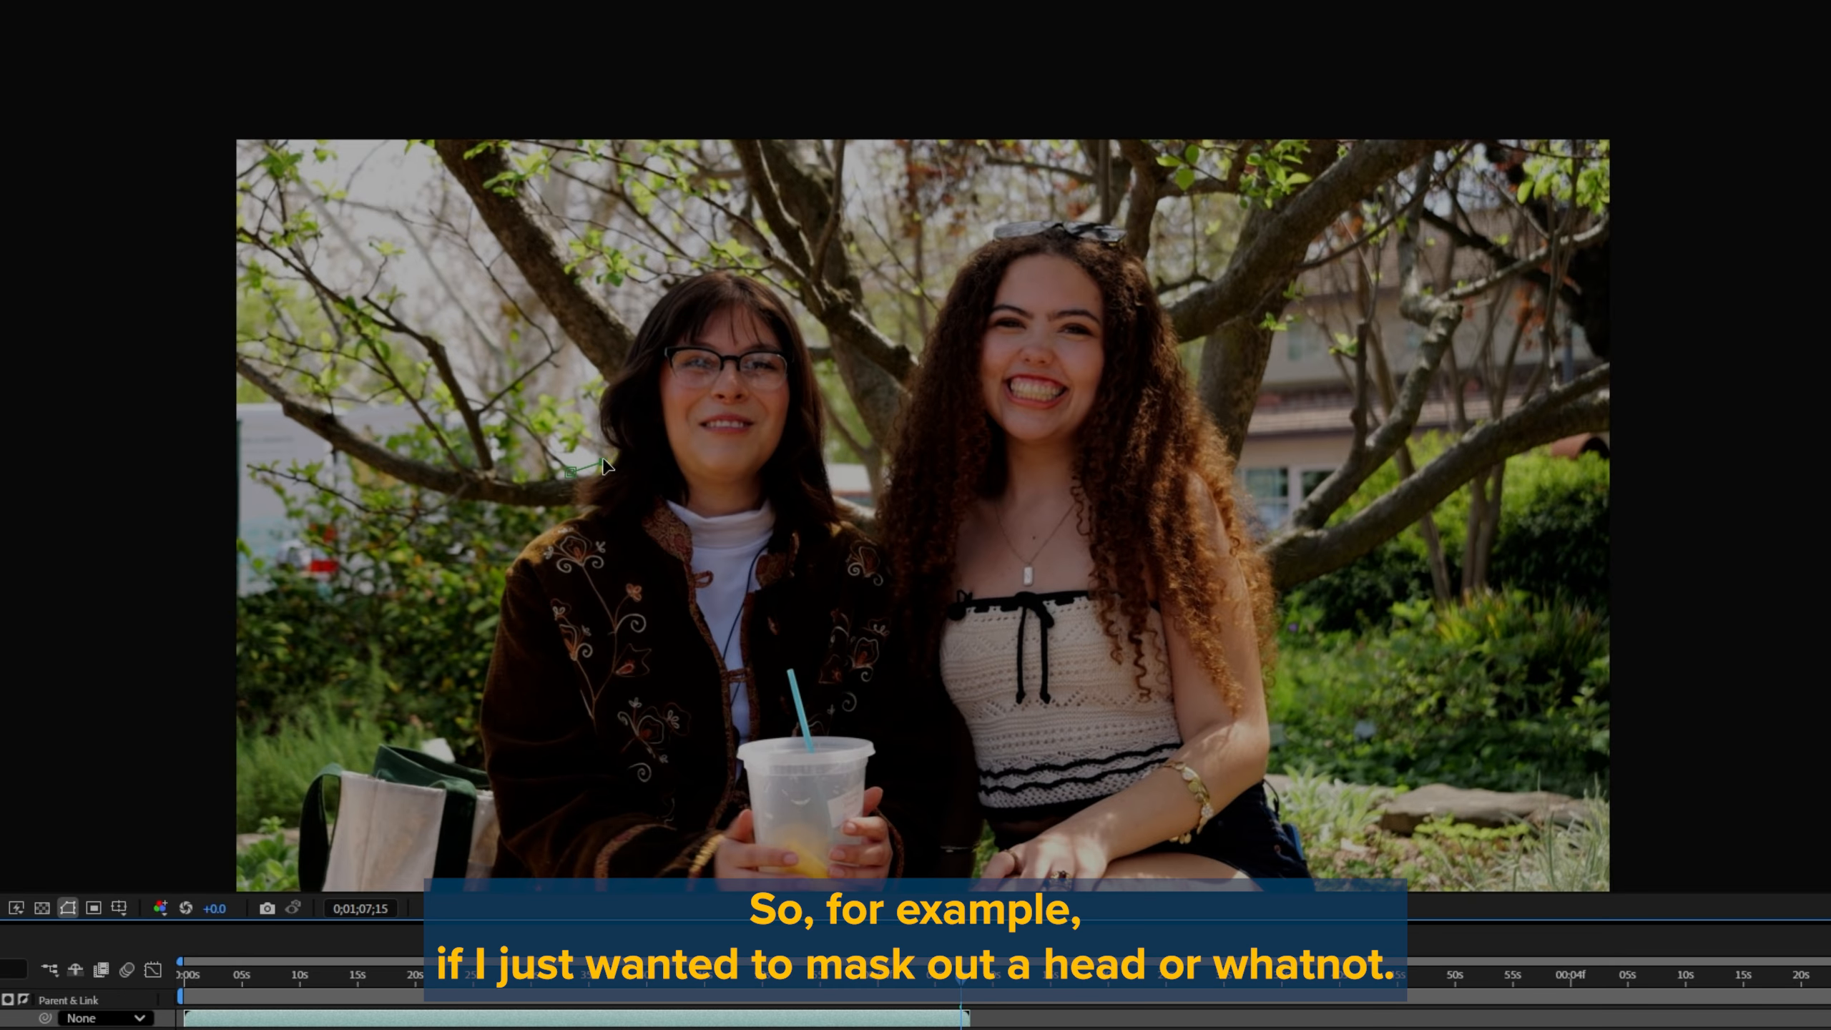
left_click(616, 313)
left_click(734, 240)
left_click(842, 411)
left_click(874, 479)
left_click(930, 632)
left_click(743, 635)
left_click(515, 637)
left_click(516, 491)
left_click(570, 472)
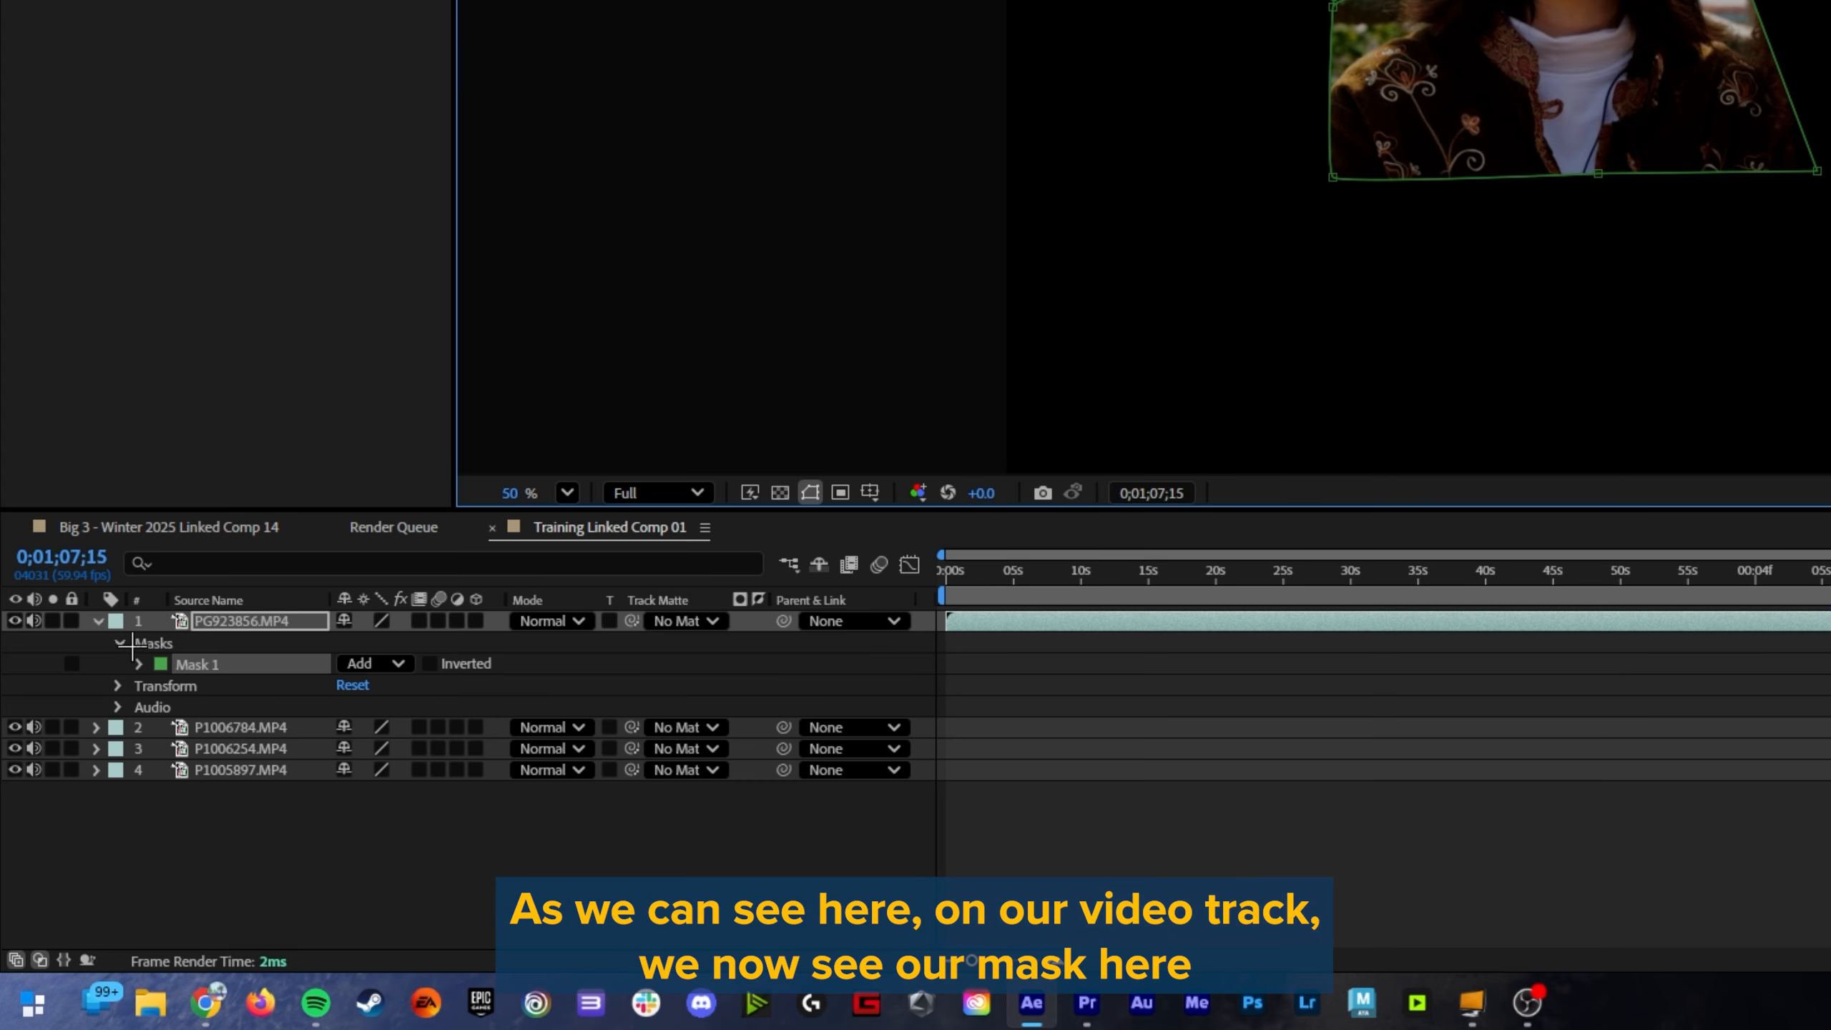
left_click(139, 664)
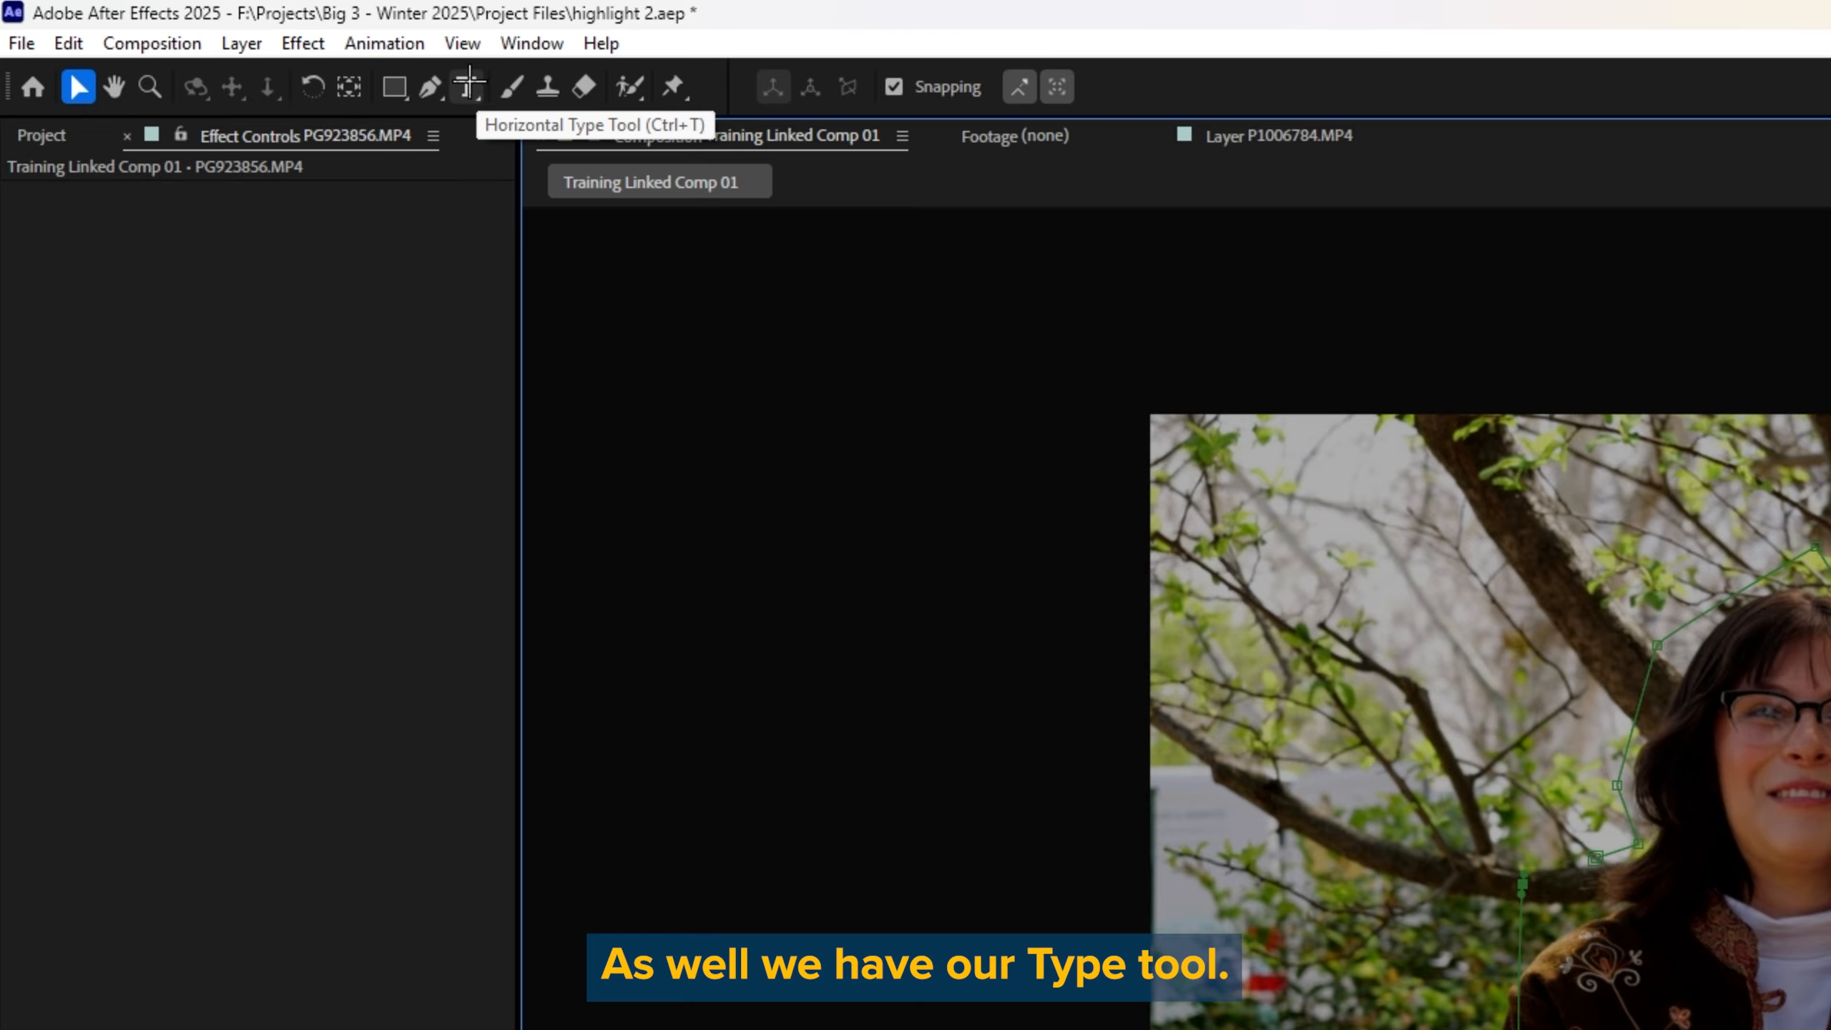
Step: Add the text "Hei;;" between the two women's heads with the Horizontal Type tool, and collapse the PG923856.MP4 layer
left_click(465, 87)
left_click(900, 289)
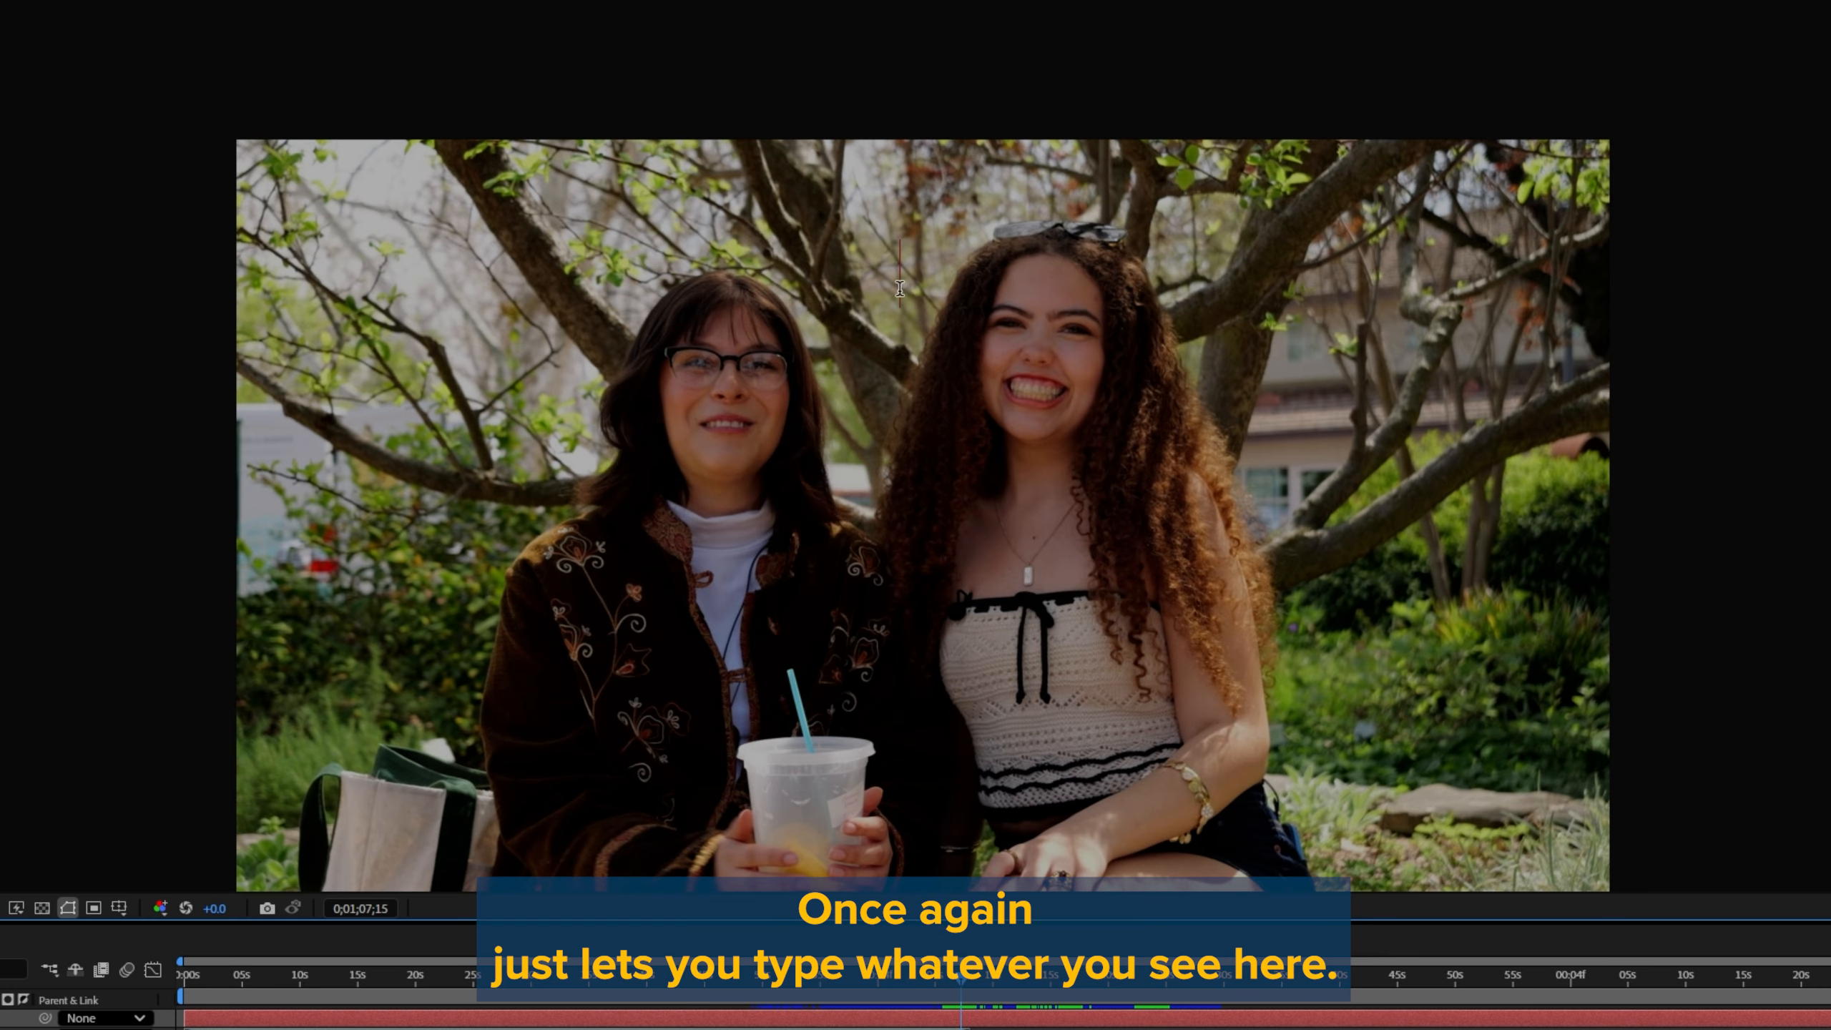
type("Hei;;")
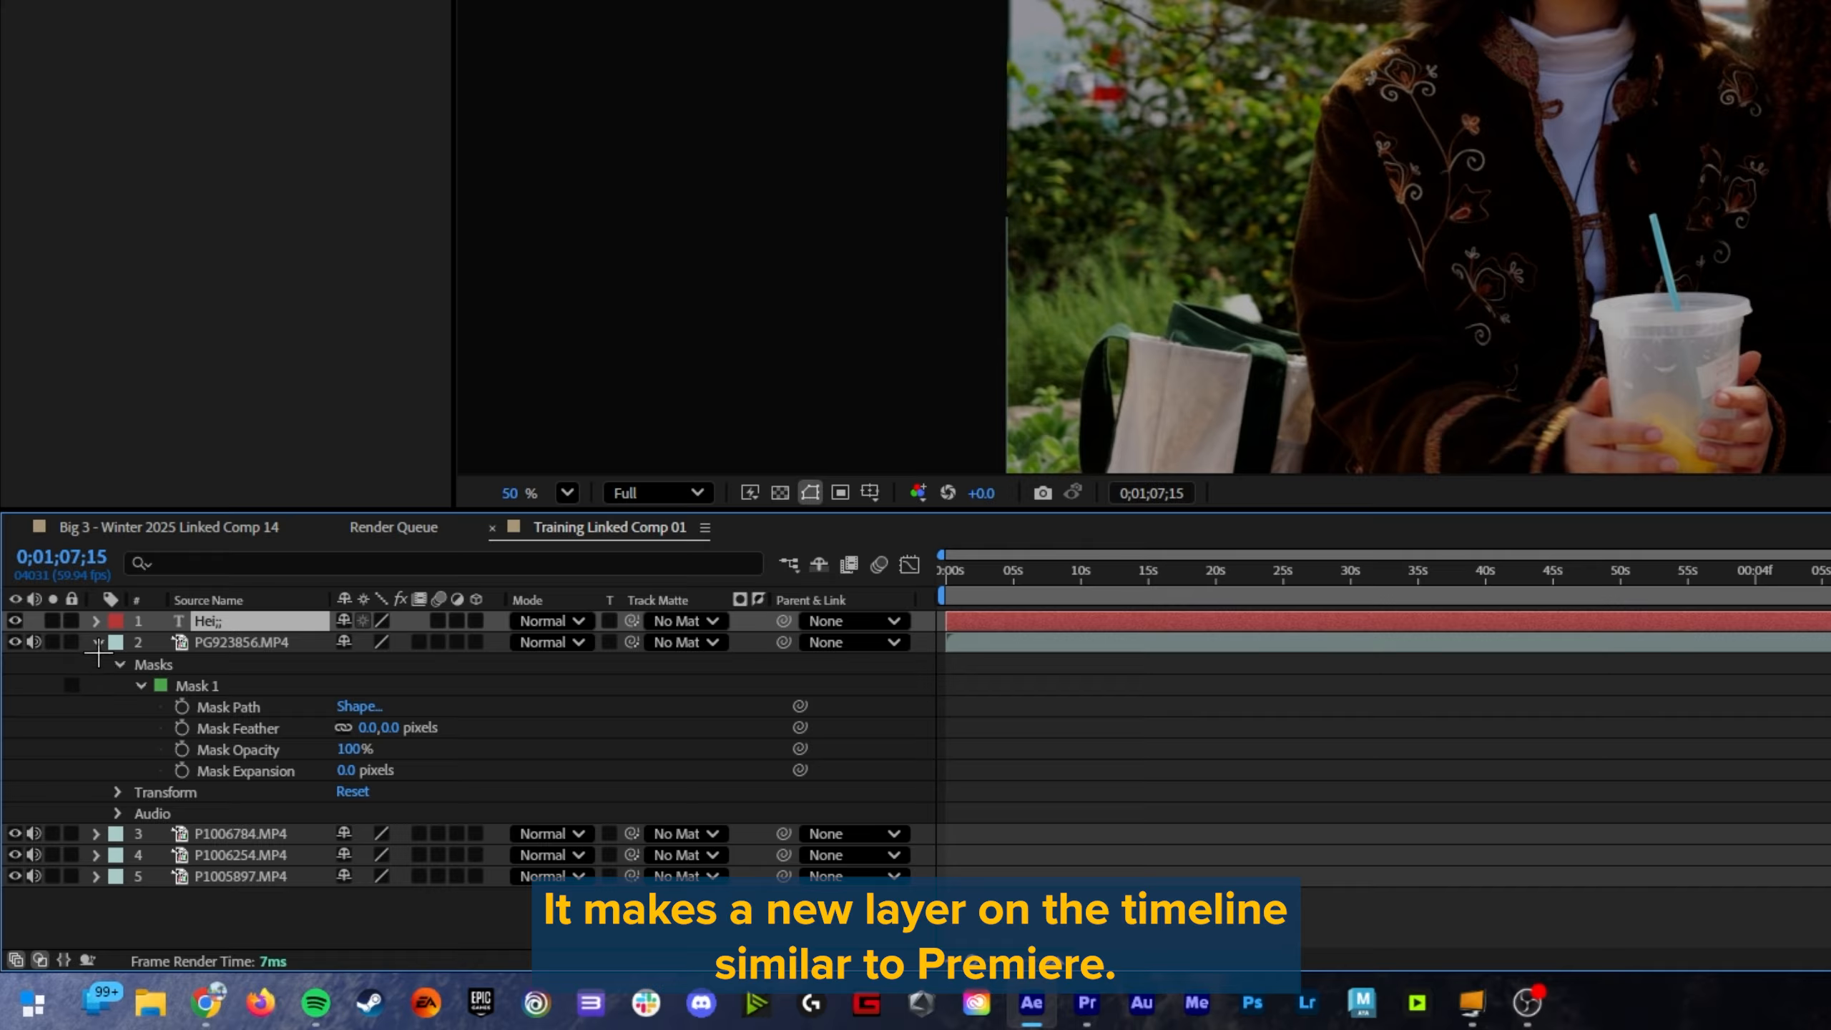
left_click(96, 642)
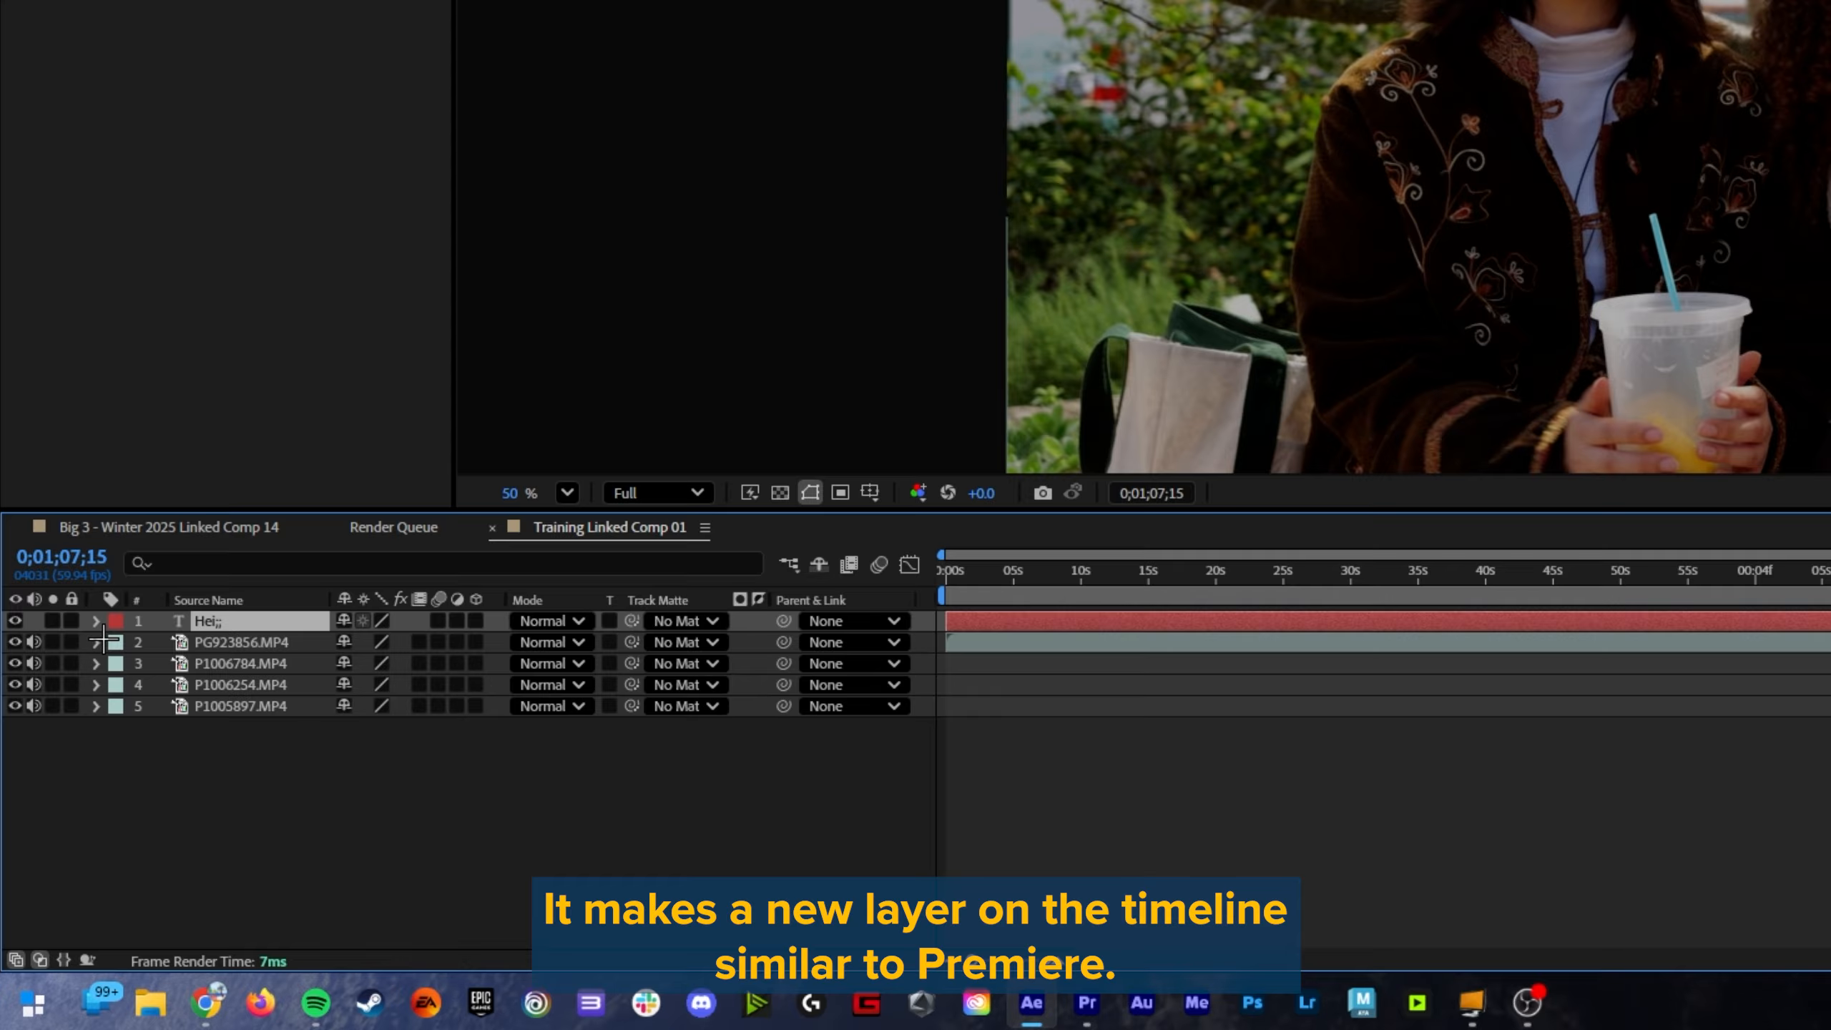
Step: Examine the text layer's Path Options, More Options, Transform properties and the available Animate properties
left_click(95, 621)
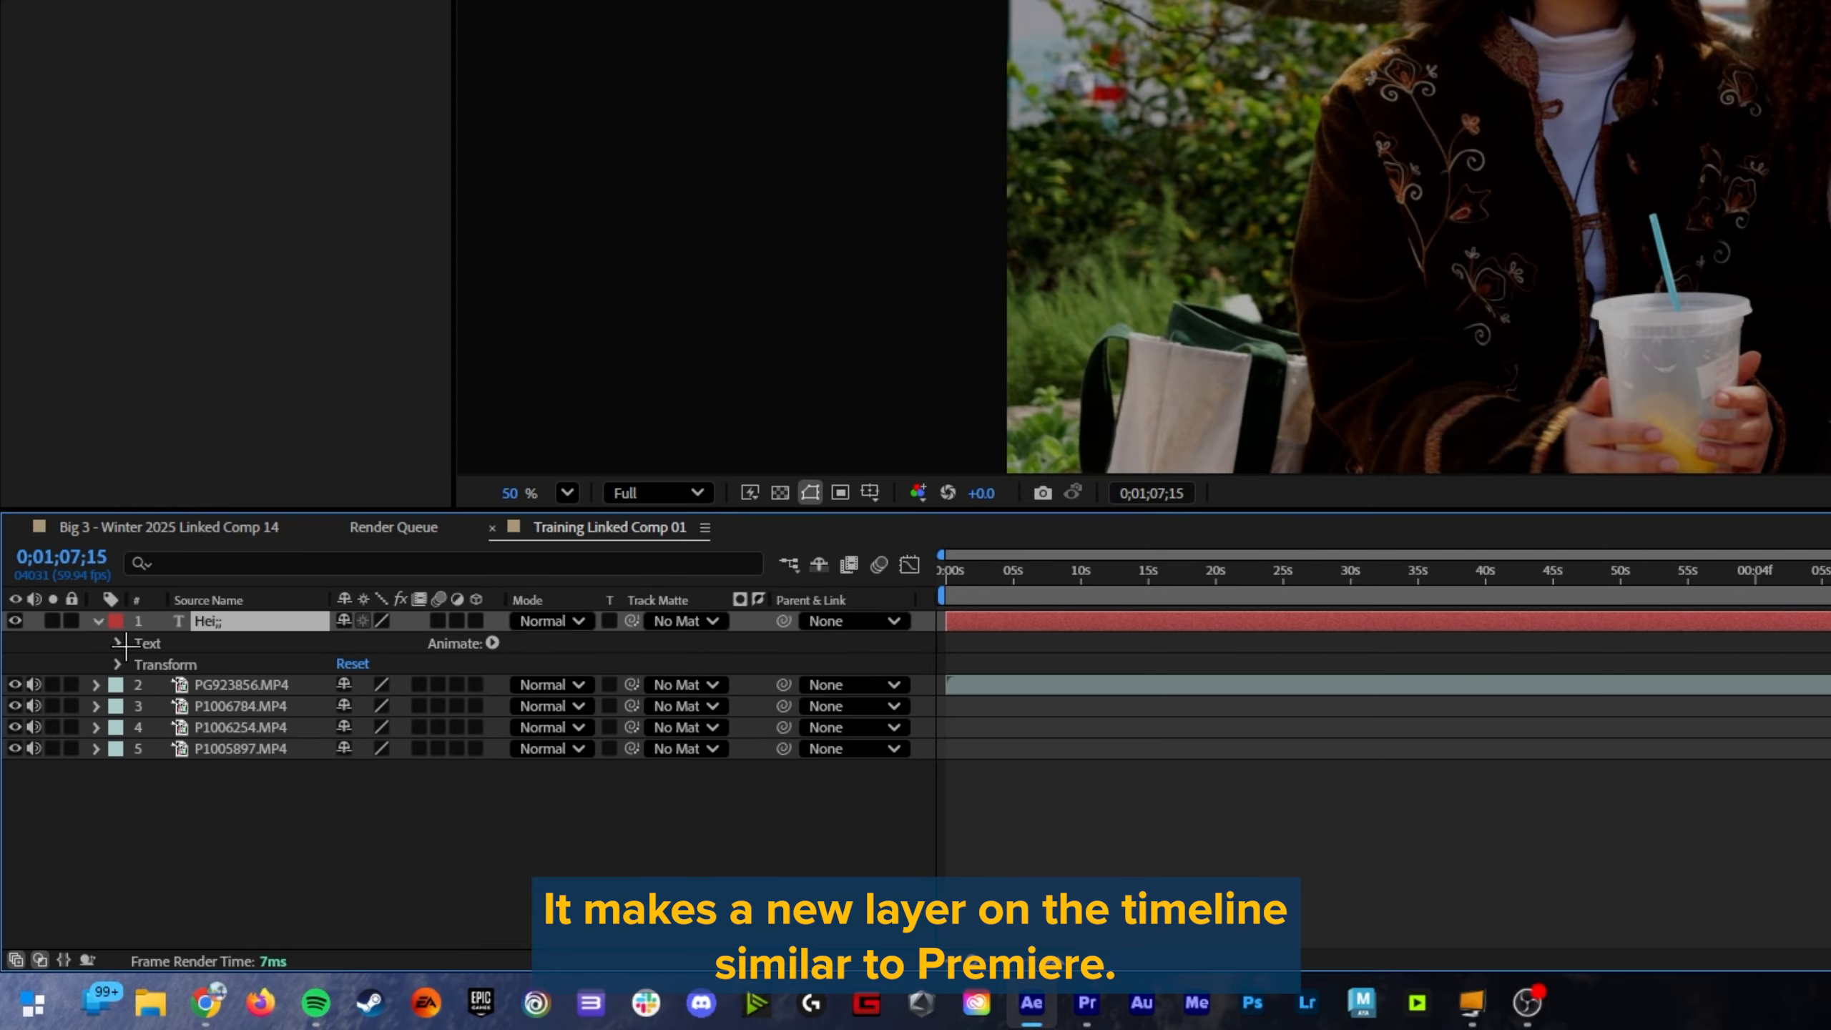
left_click(116, 642)
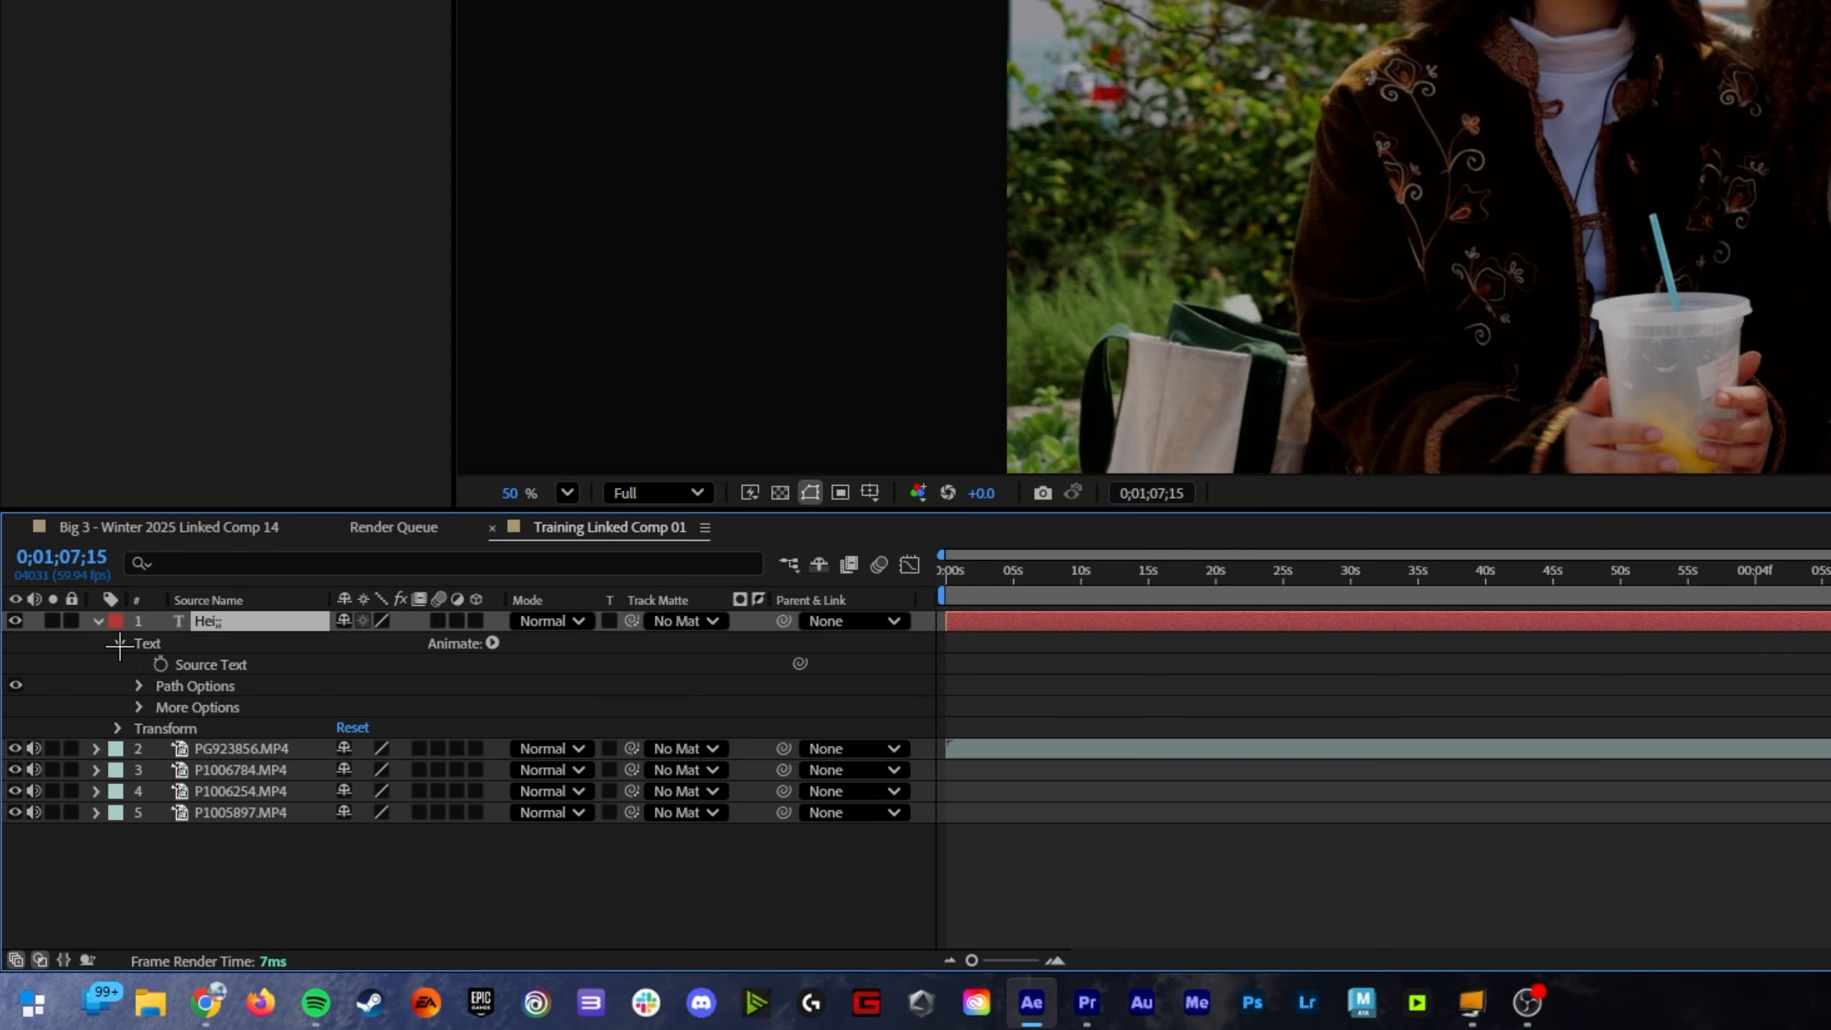
left_click(139, 686)
left_click(140, 727)
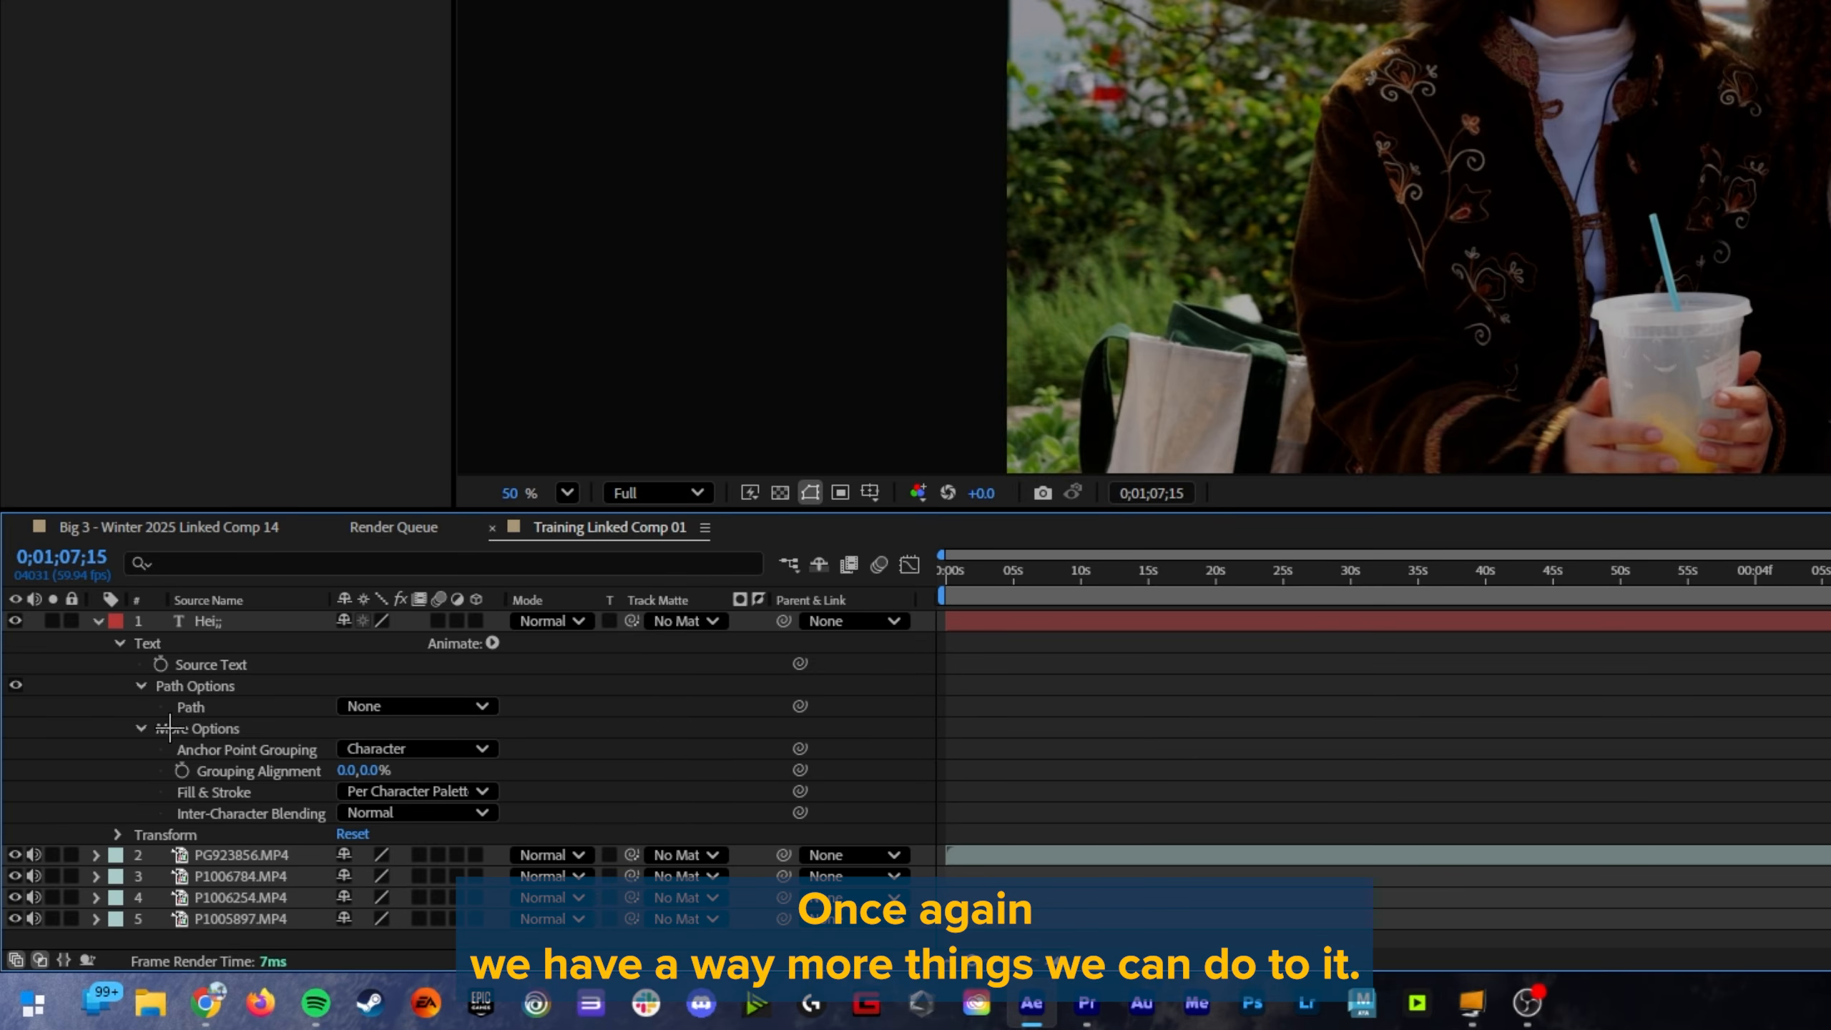
left_click(382, 705)
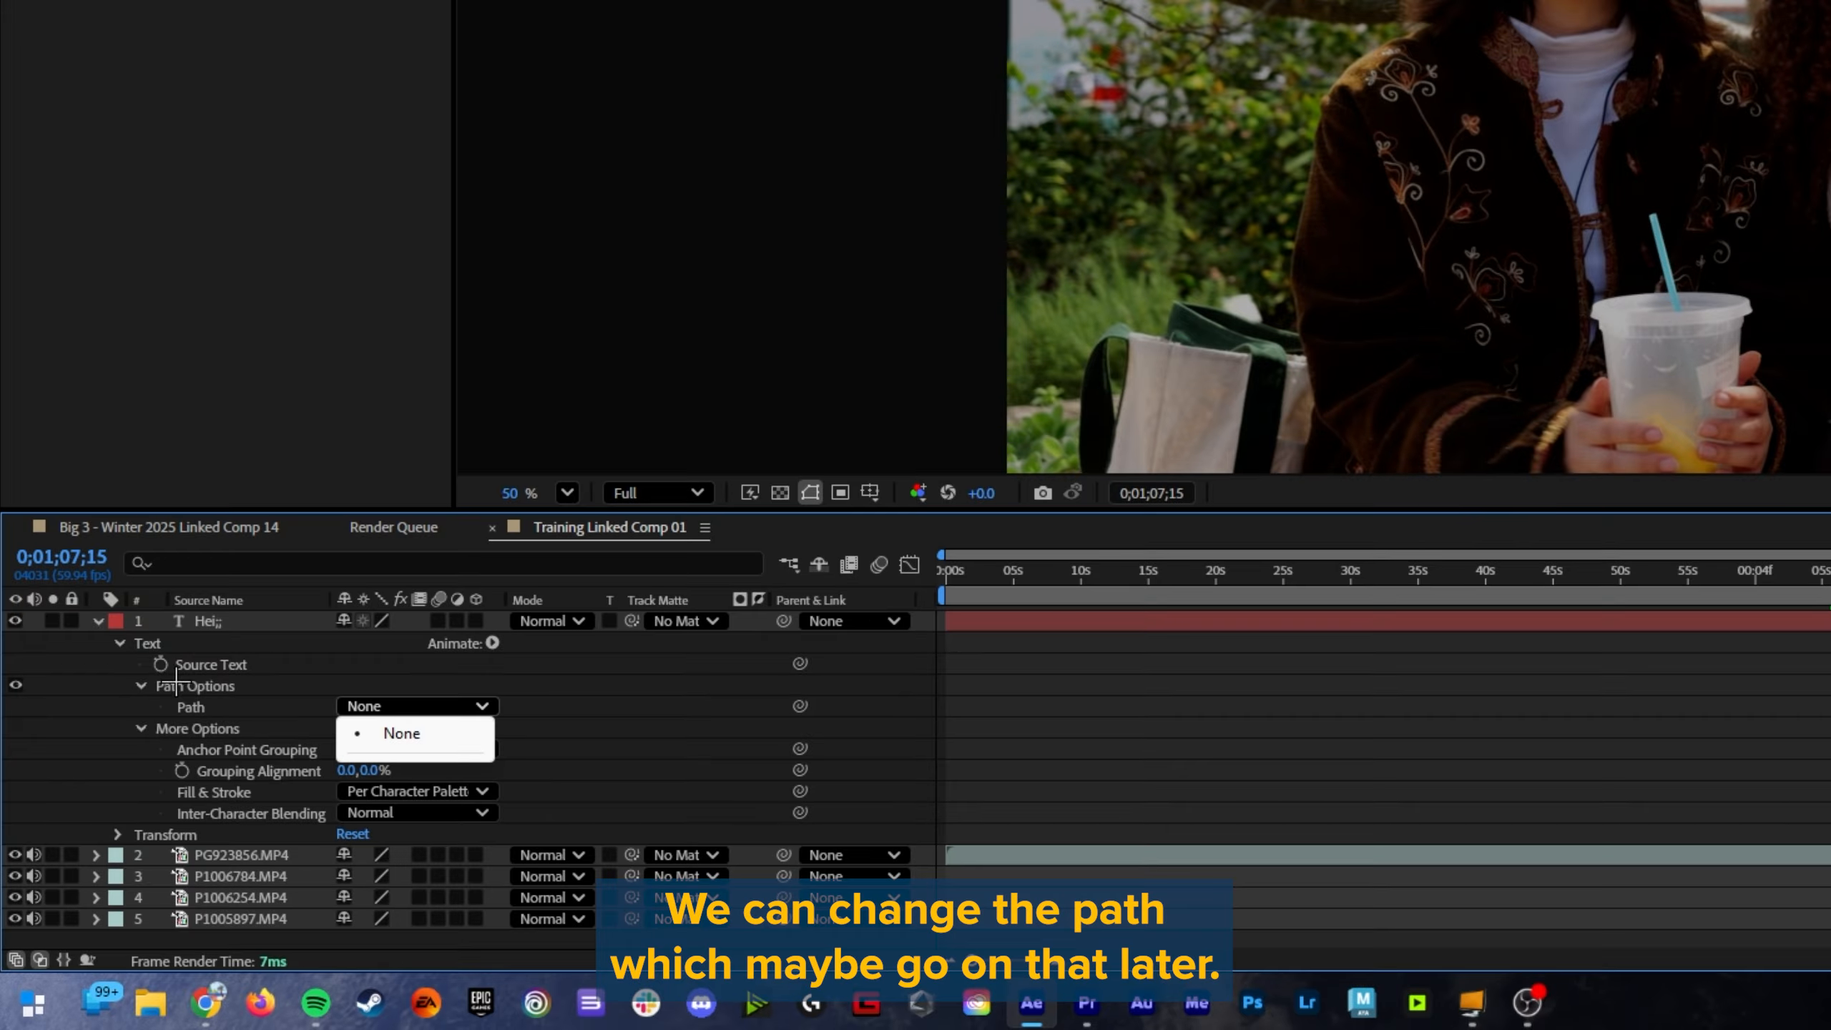
left_click(137, 685)
left_click(140, 707)
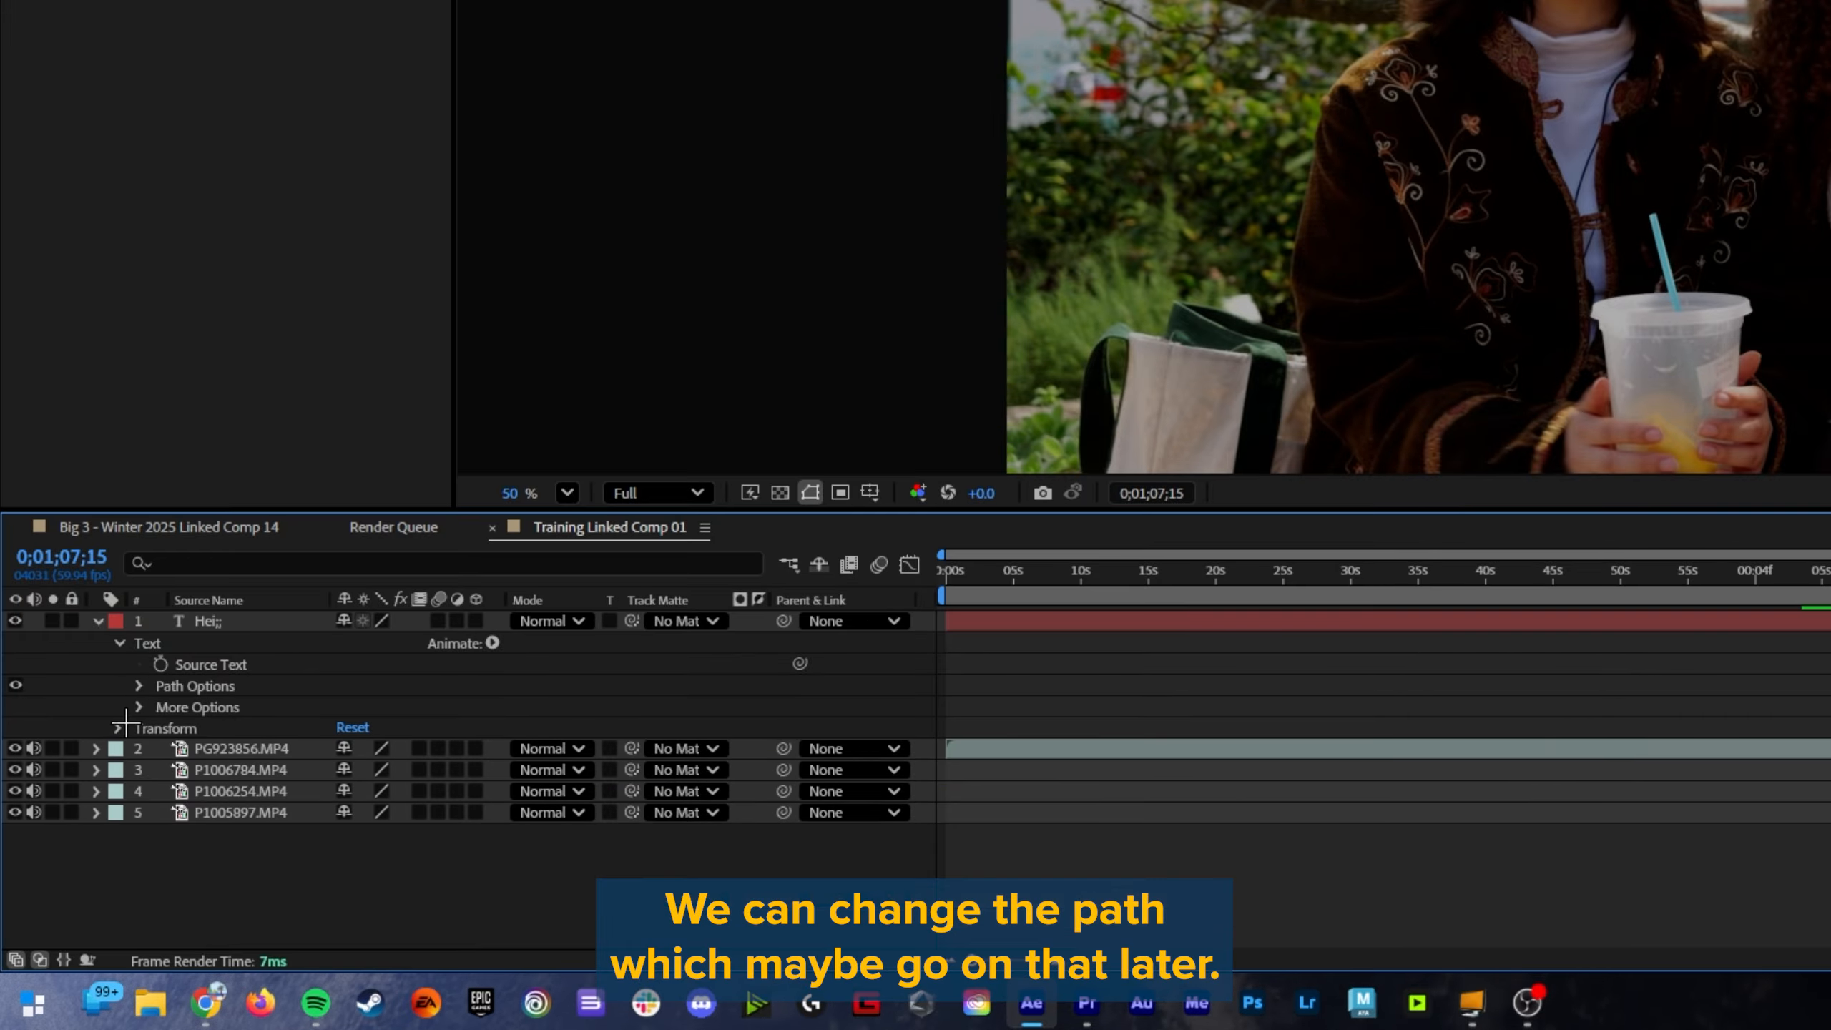
left_click(120, 729)
left_click(121, 728)
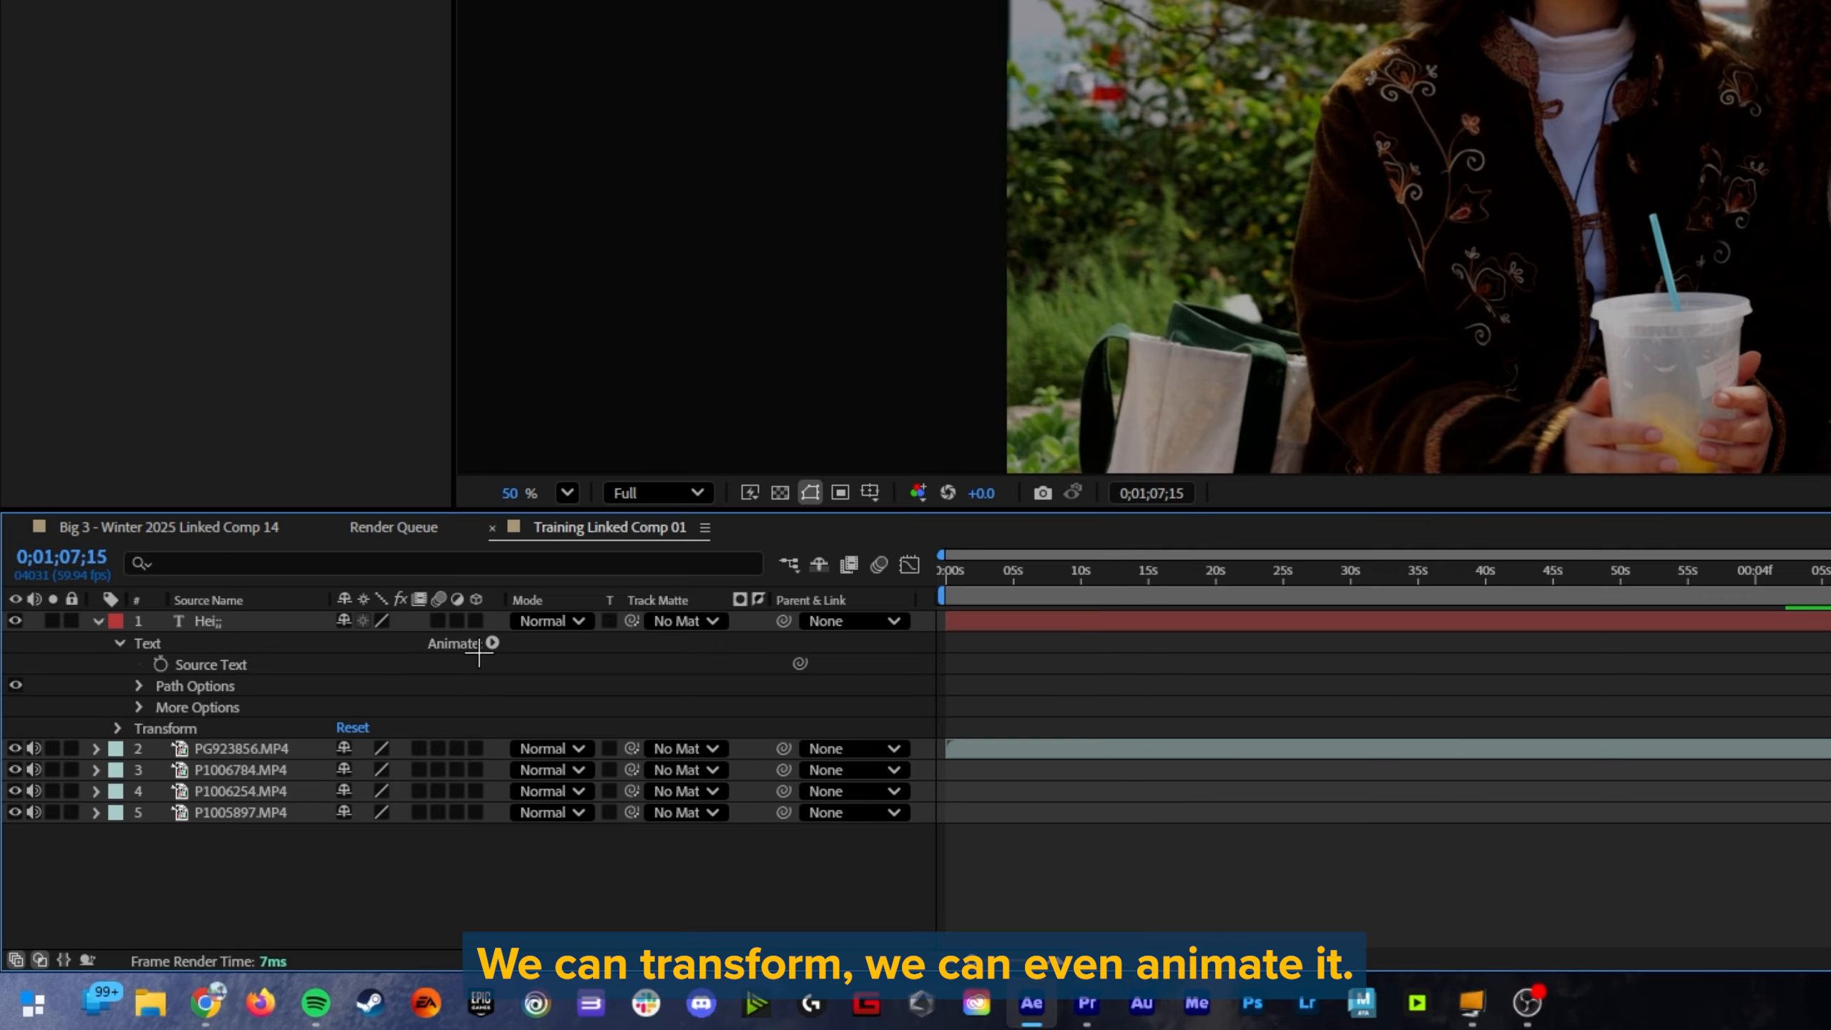
left_click(492, 642)
key("Escape")
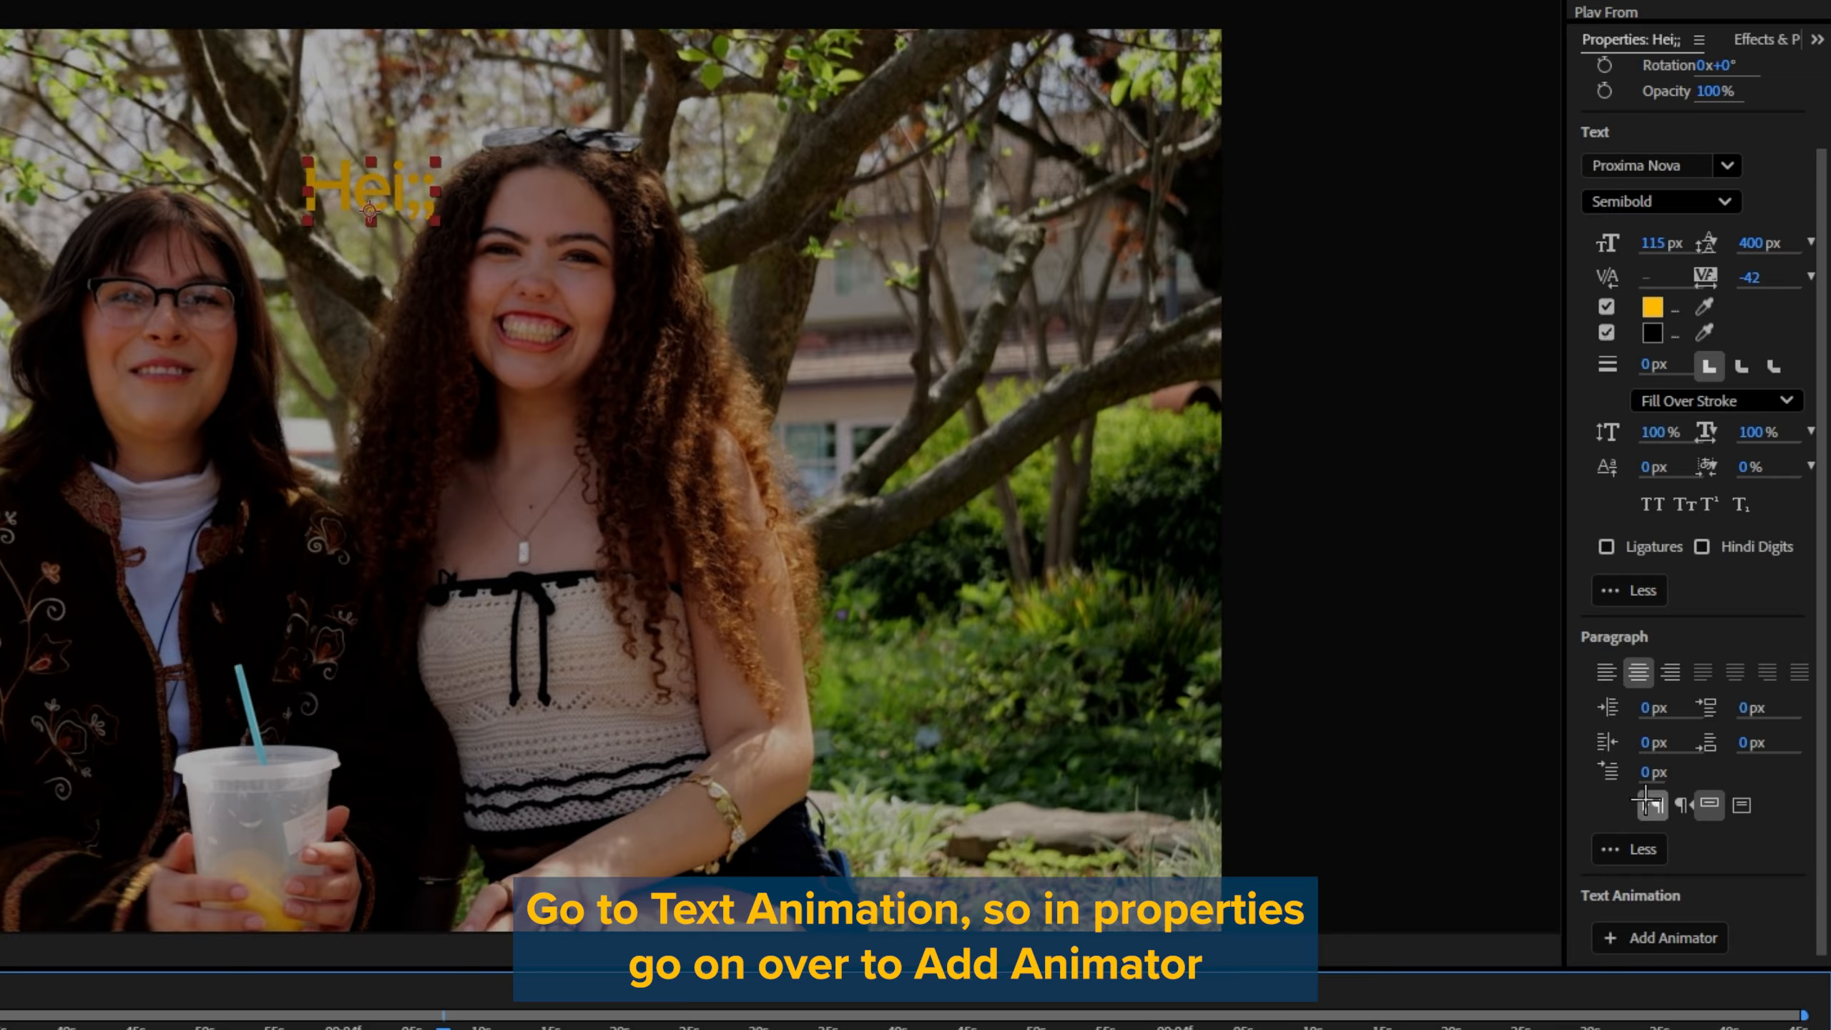
Step: Add an Opacity animator to the text with opacity at 0%, and expand its range selector with the playhead at 0;00;00;00
left_click(1687, 938)
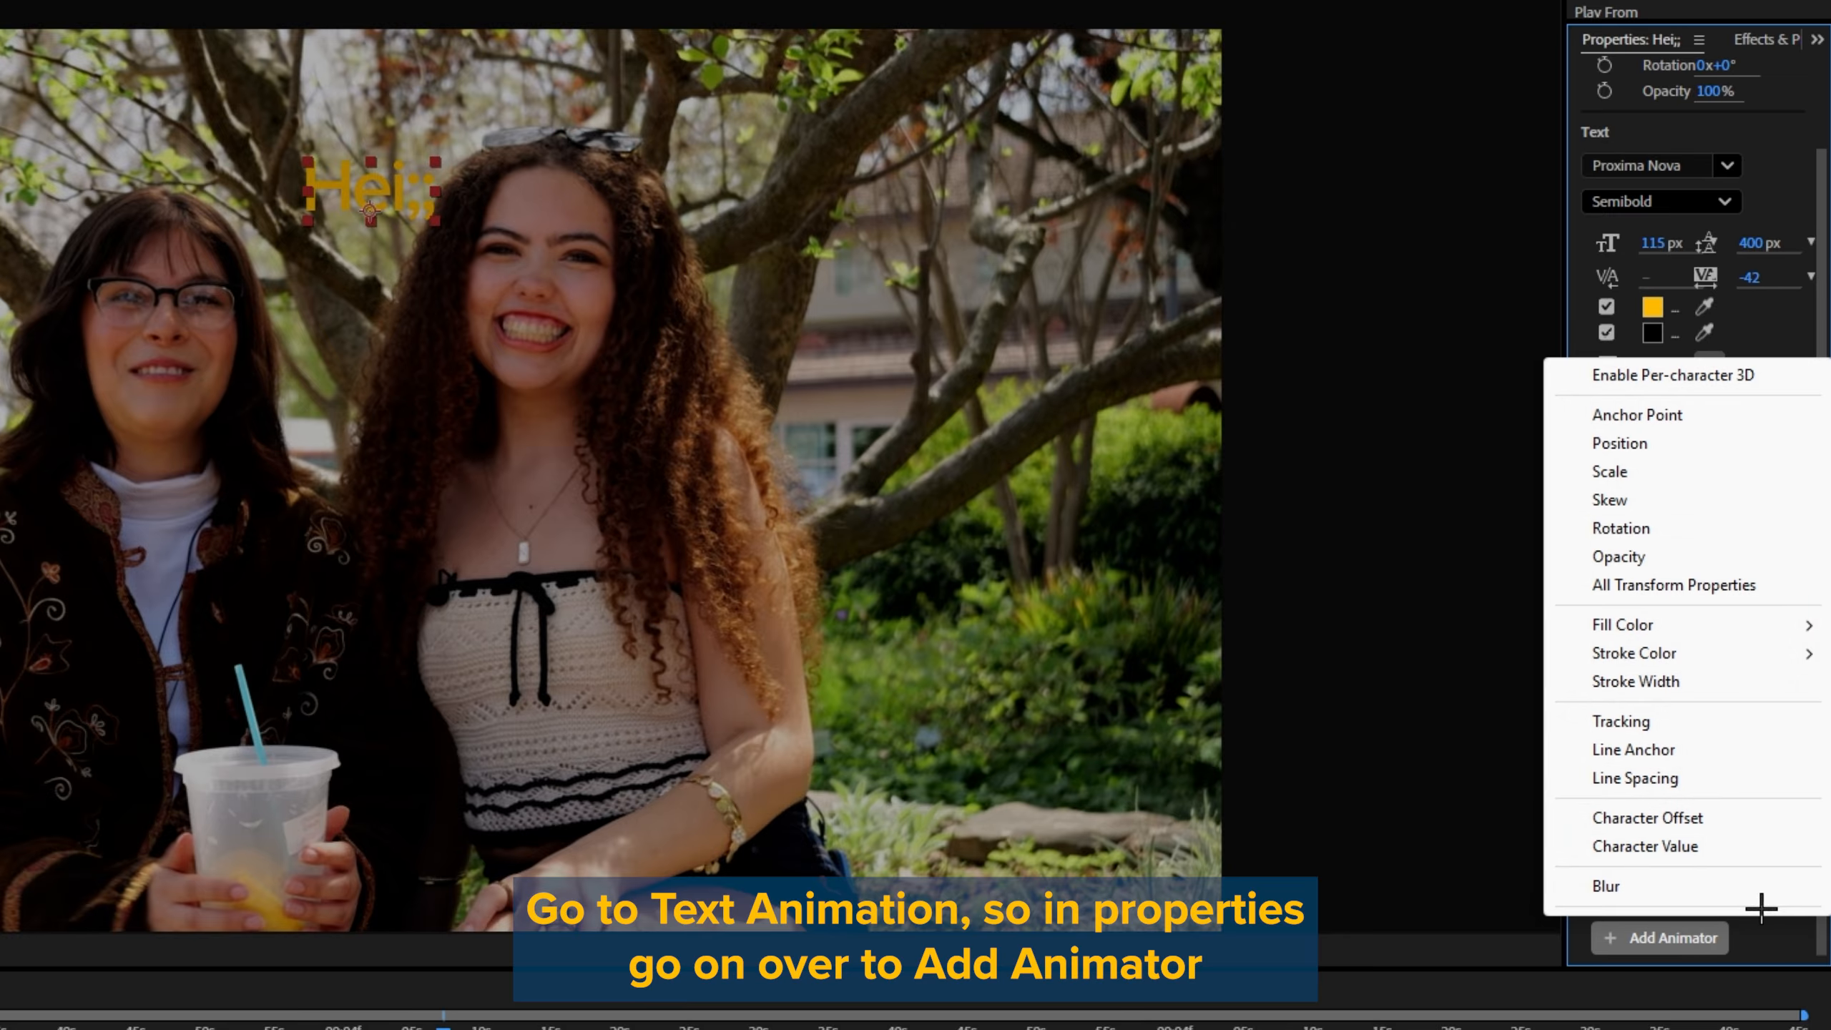
left_click(1676, 566)
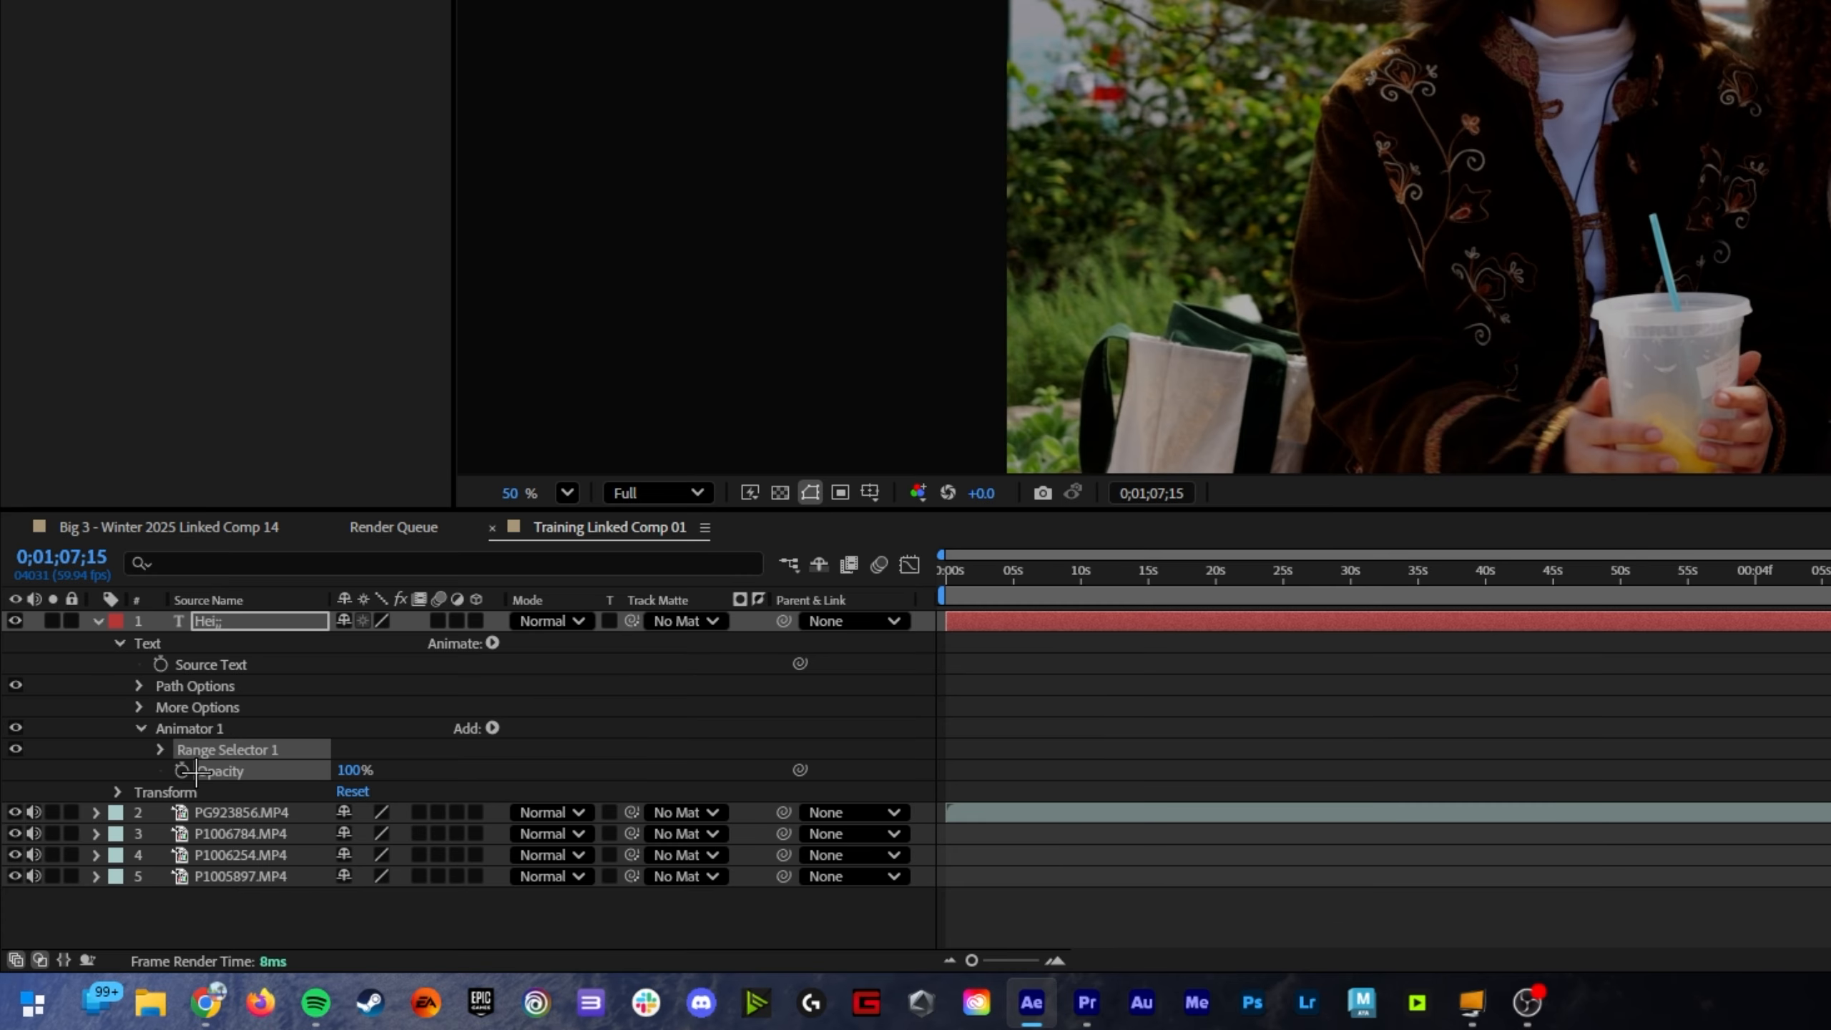
left_click_drag(1829, 574, 1022, 574)
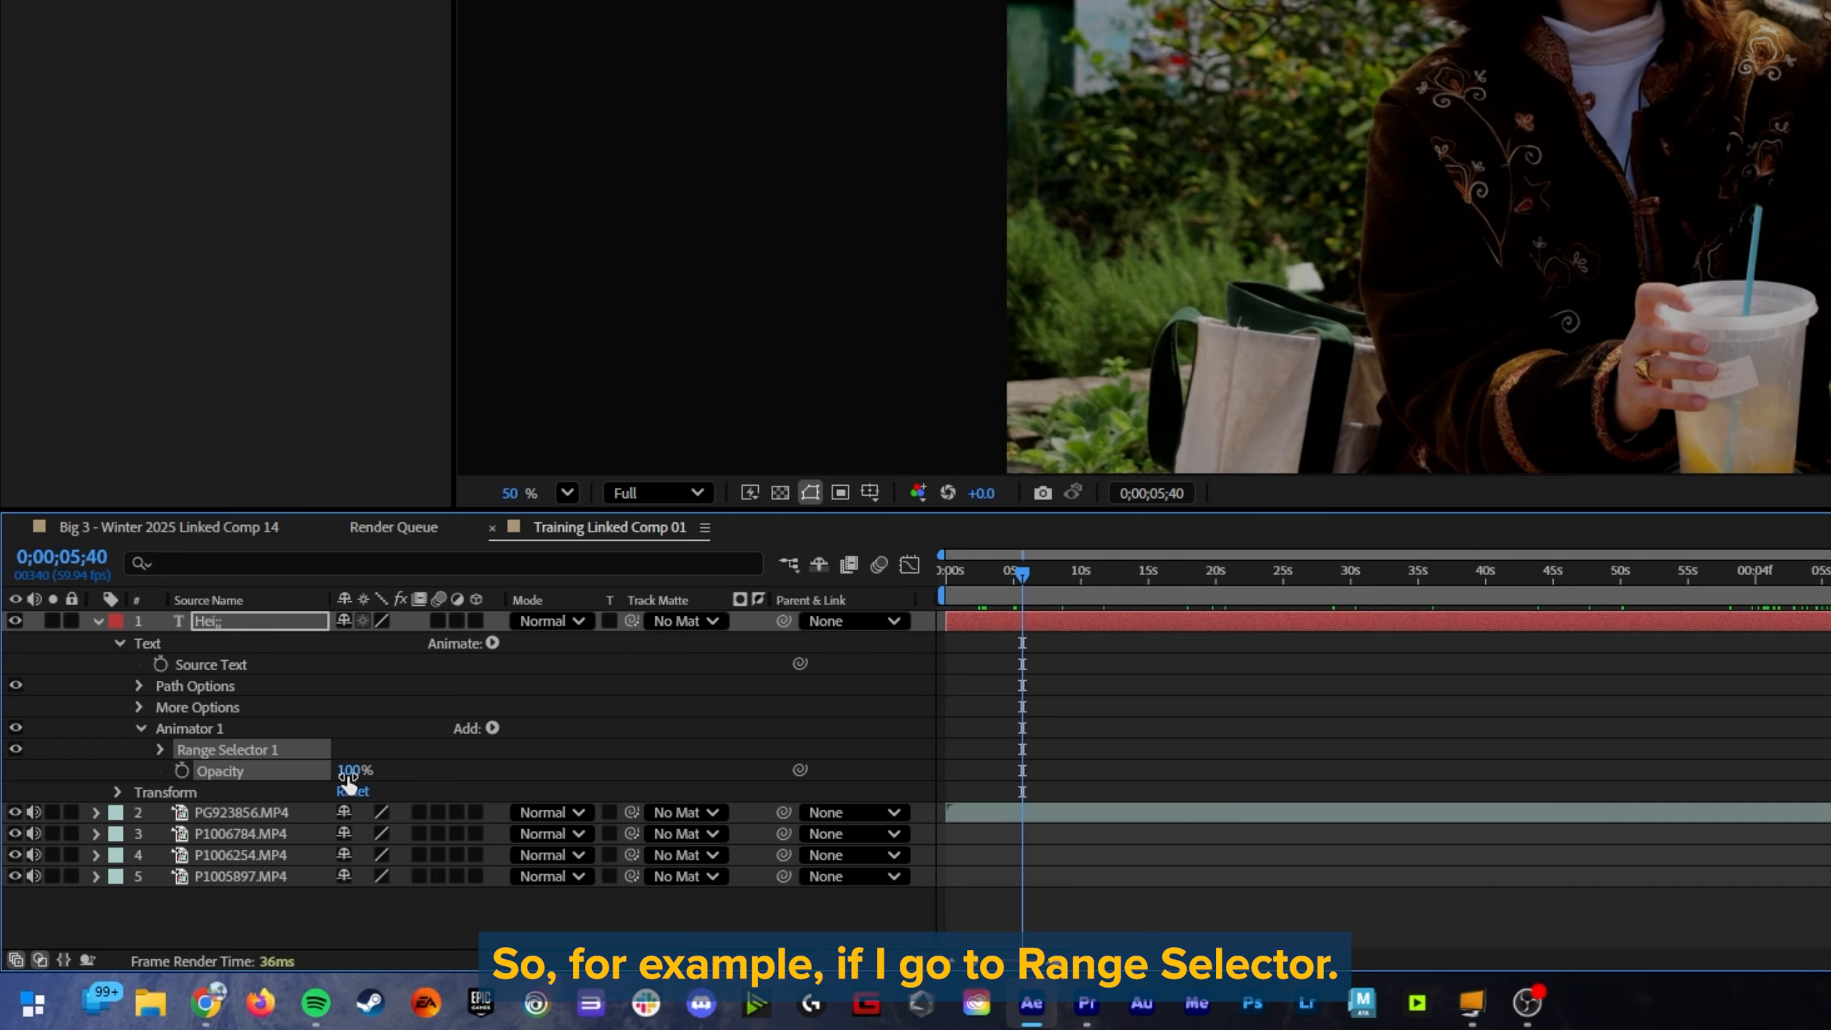
left_click(160, 749)
scroll(225, 757, "down", 1)
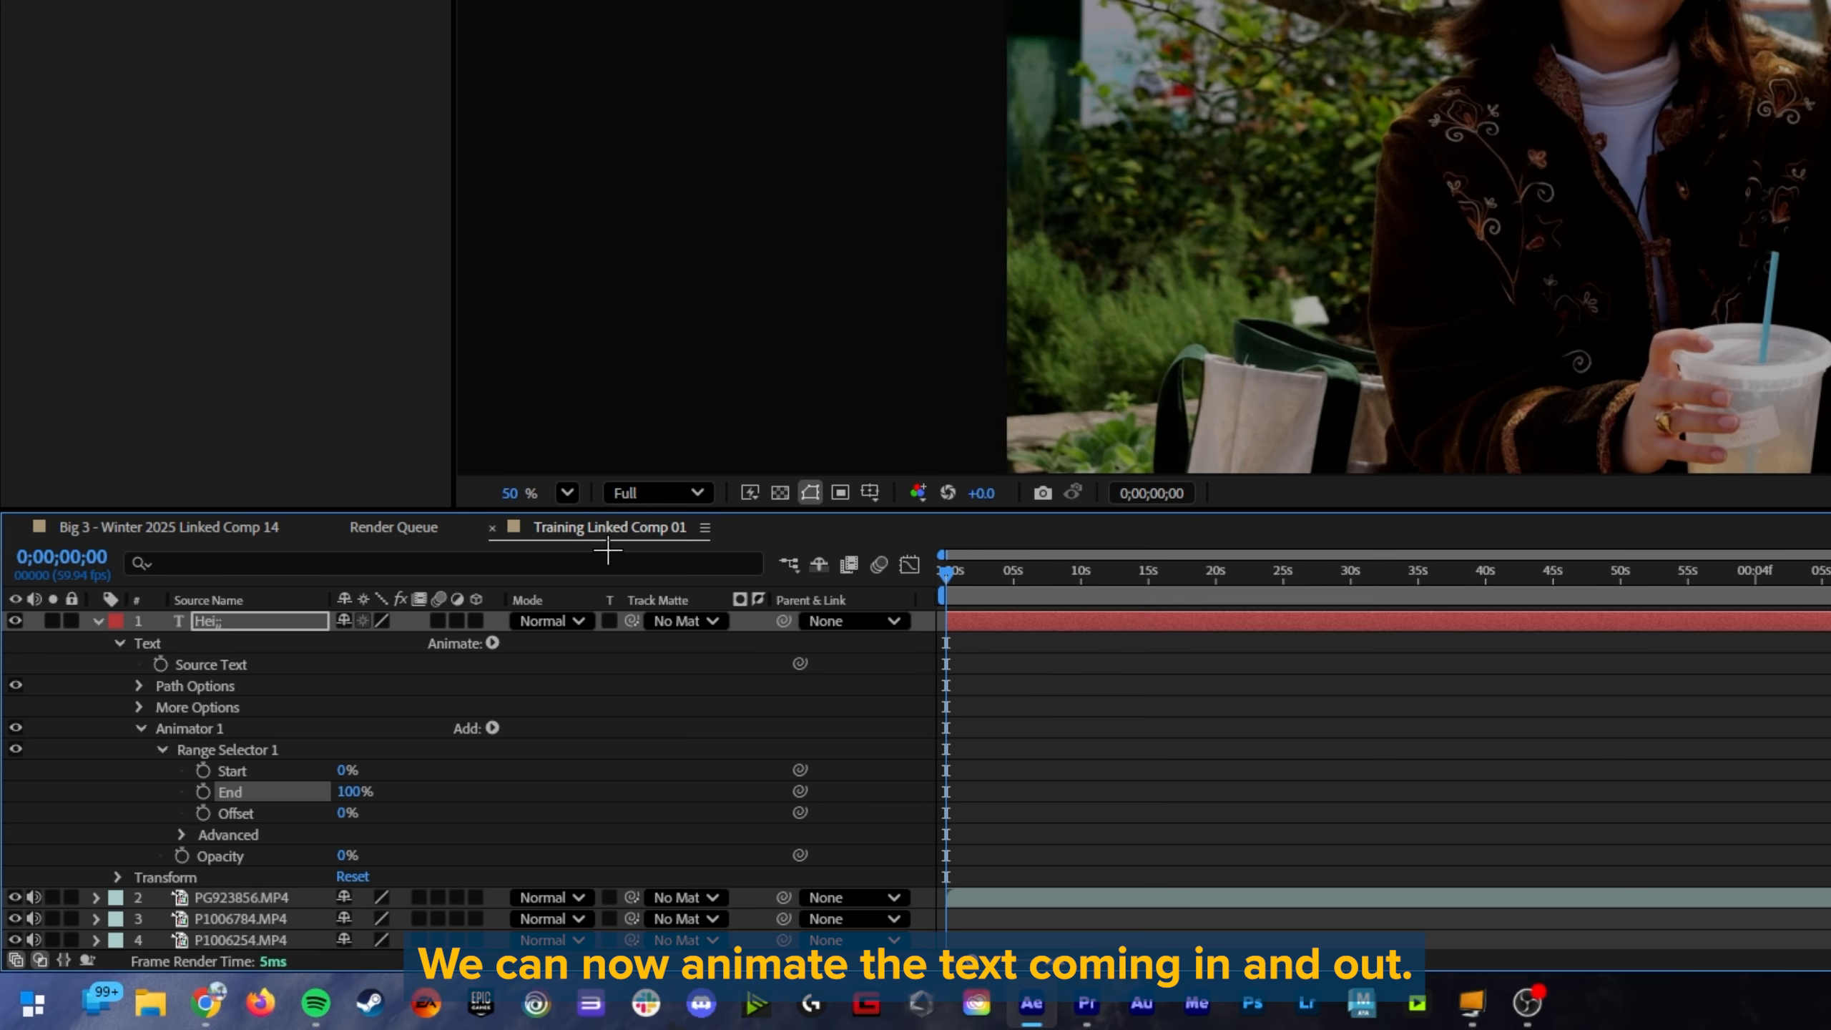
Step: Keyframe the range selector's End at 100% at the start and 0% at 0;00;04;38, and play back the text animation
left_click(203, 791)
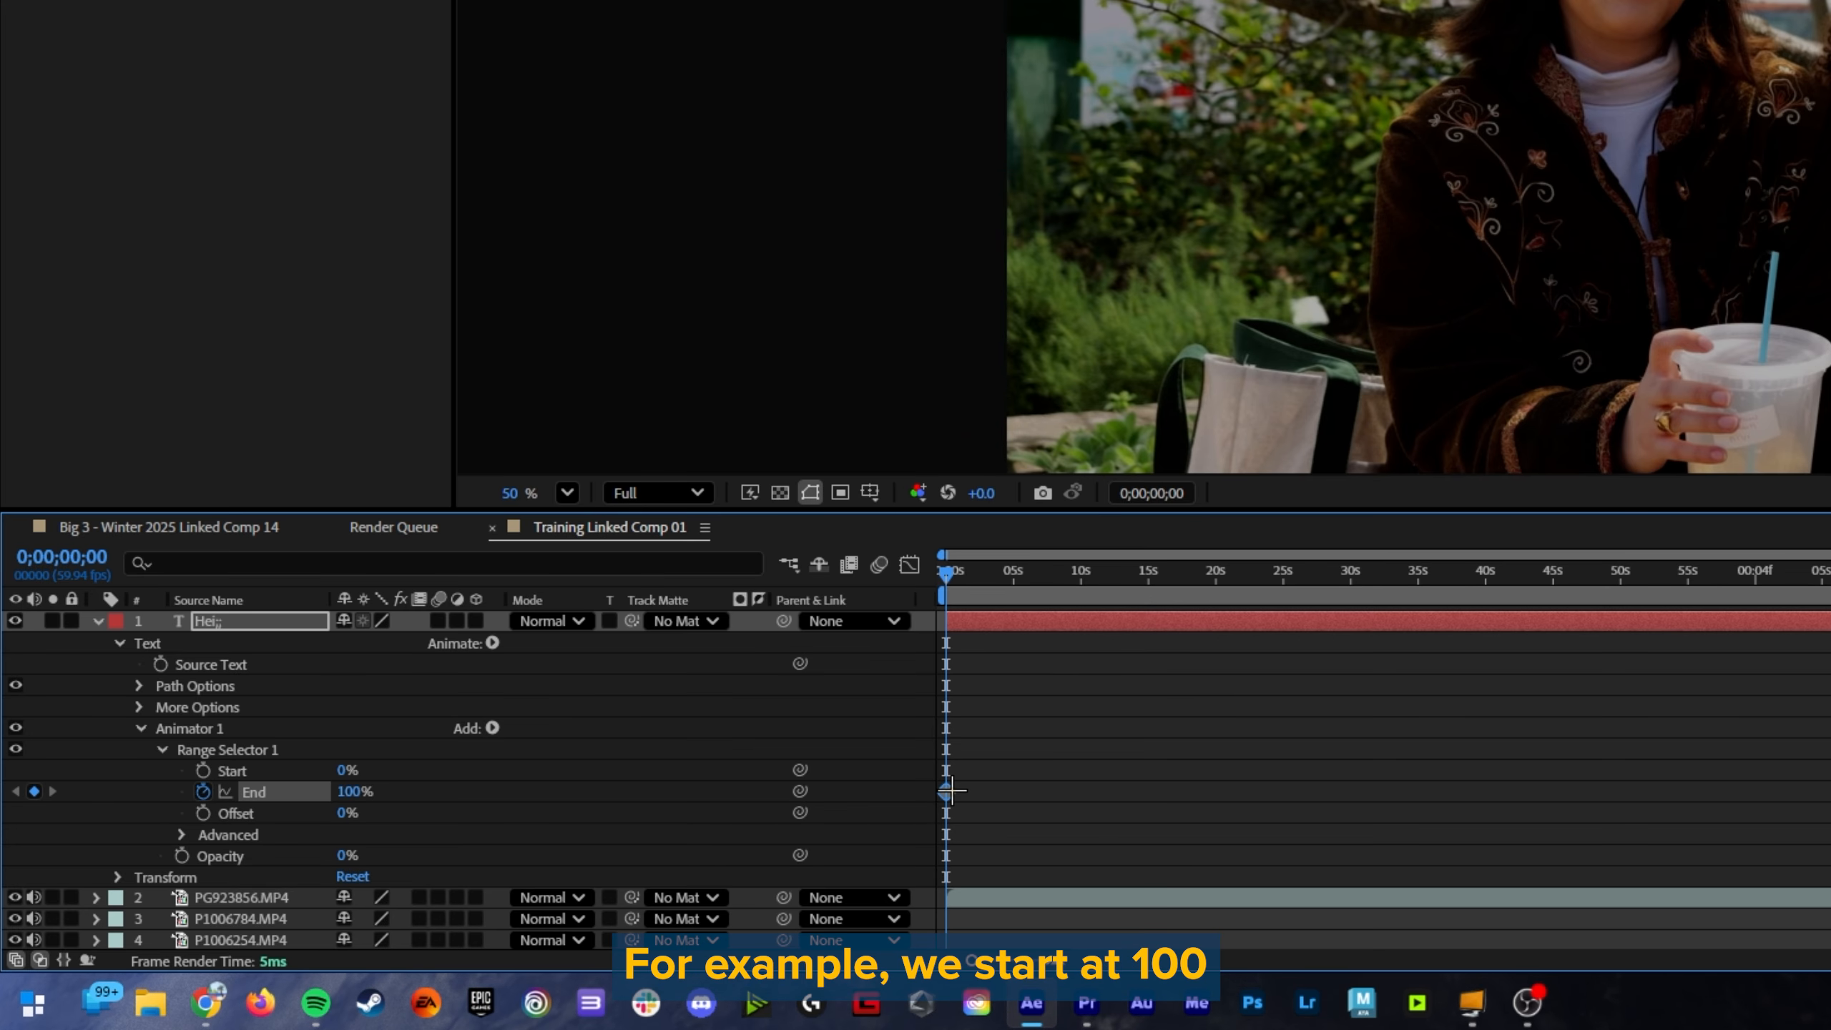
mouse_move(996, 581)
left_mouse_down()
mouse_move(979, 581)
mouse_move(1008, 581)
left_mouse_up()
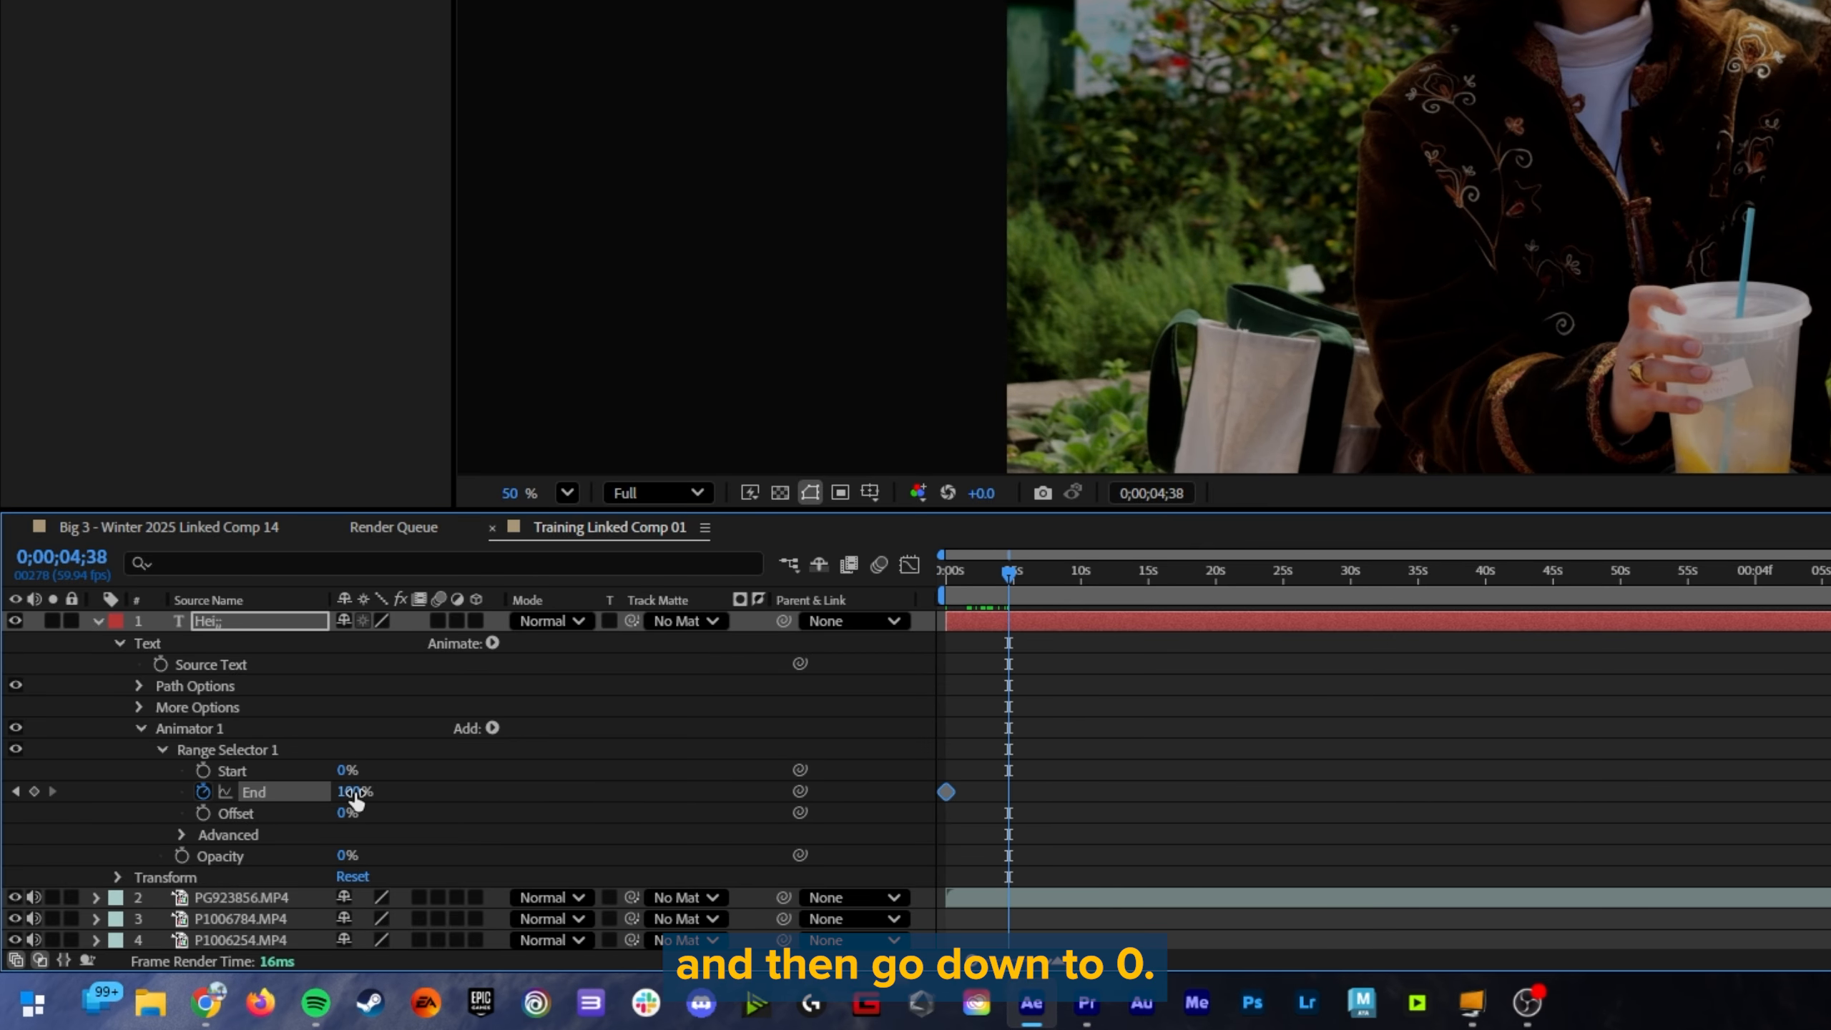
left_click_drag(349, 791, 277, 791)
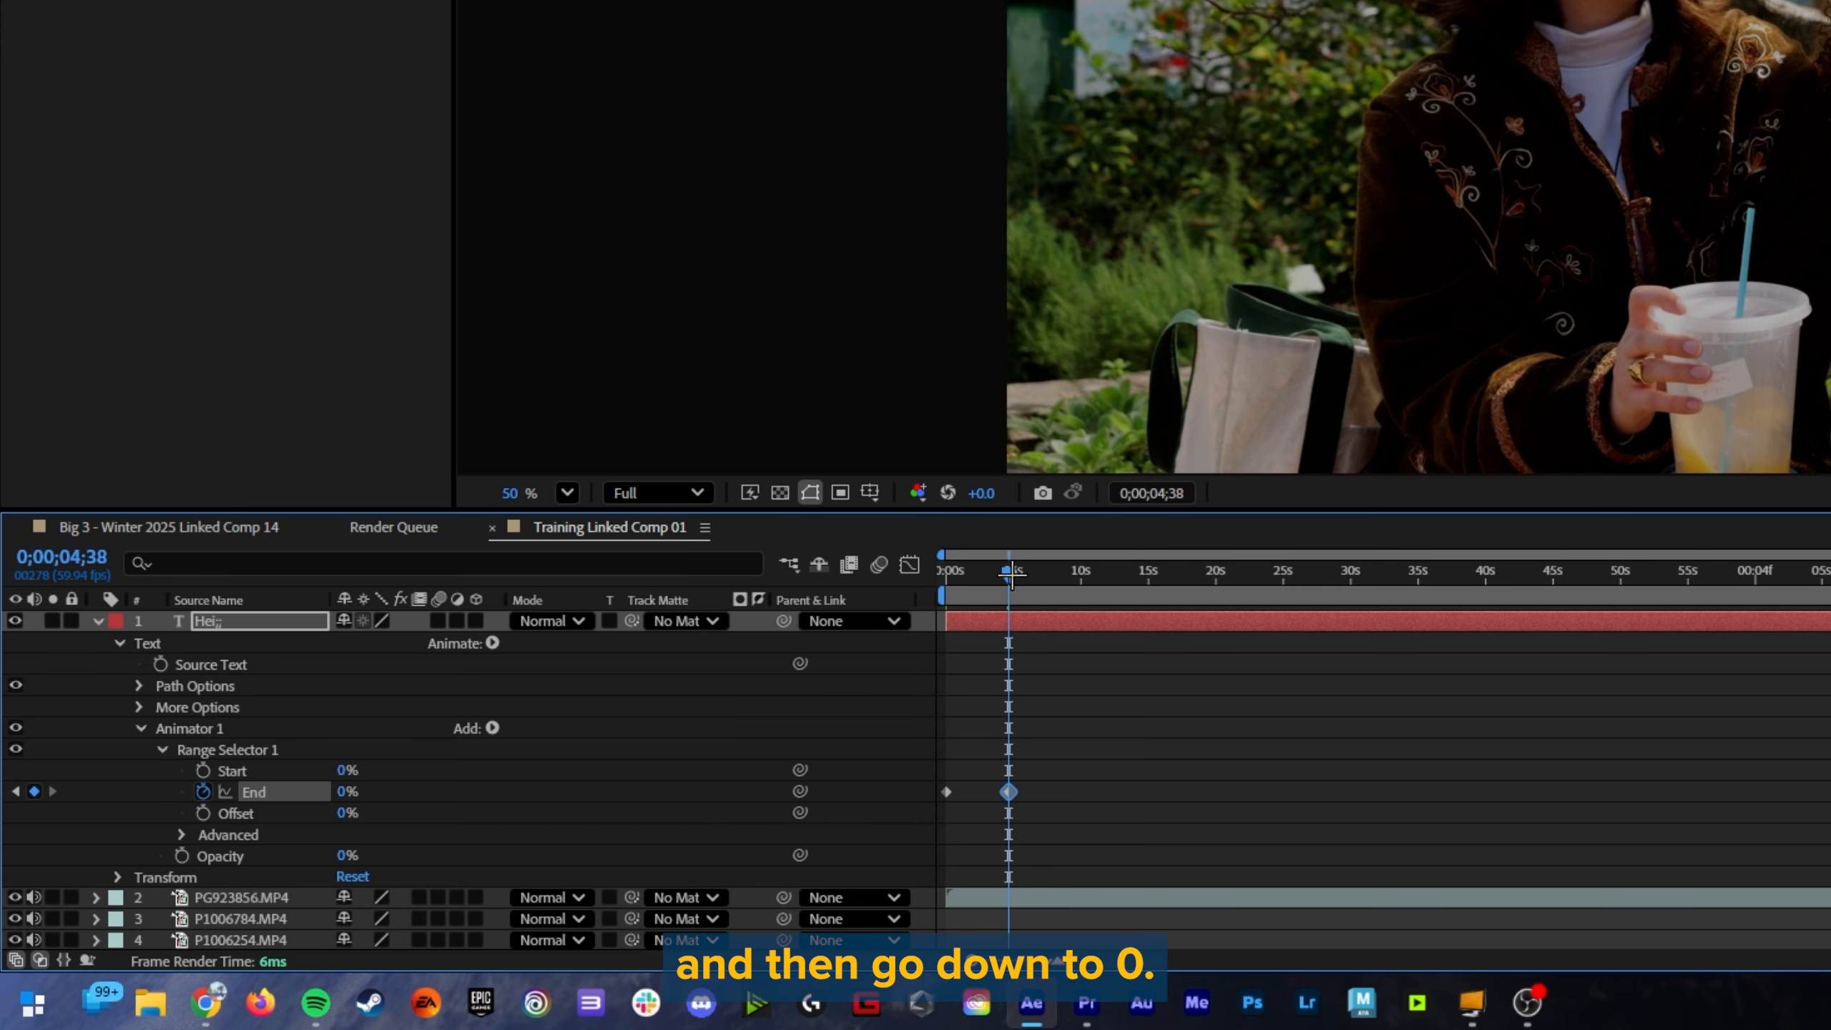
left_click_drag(1011, 576, 932, 578)
key("space")
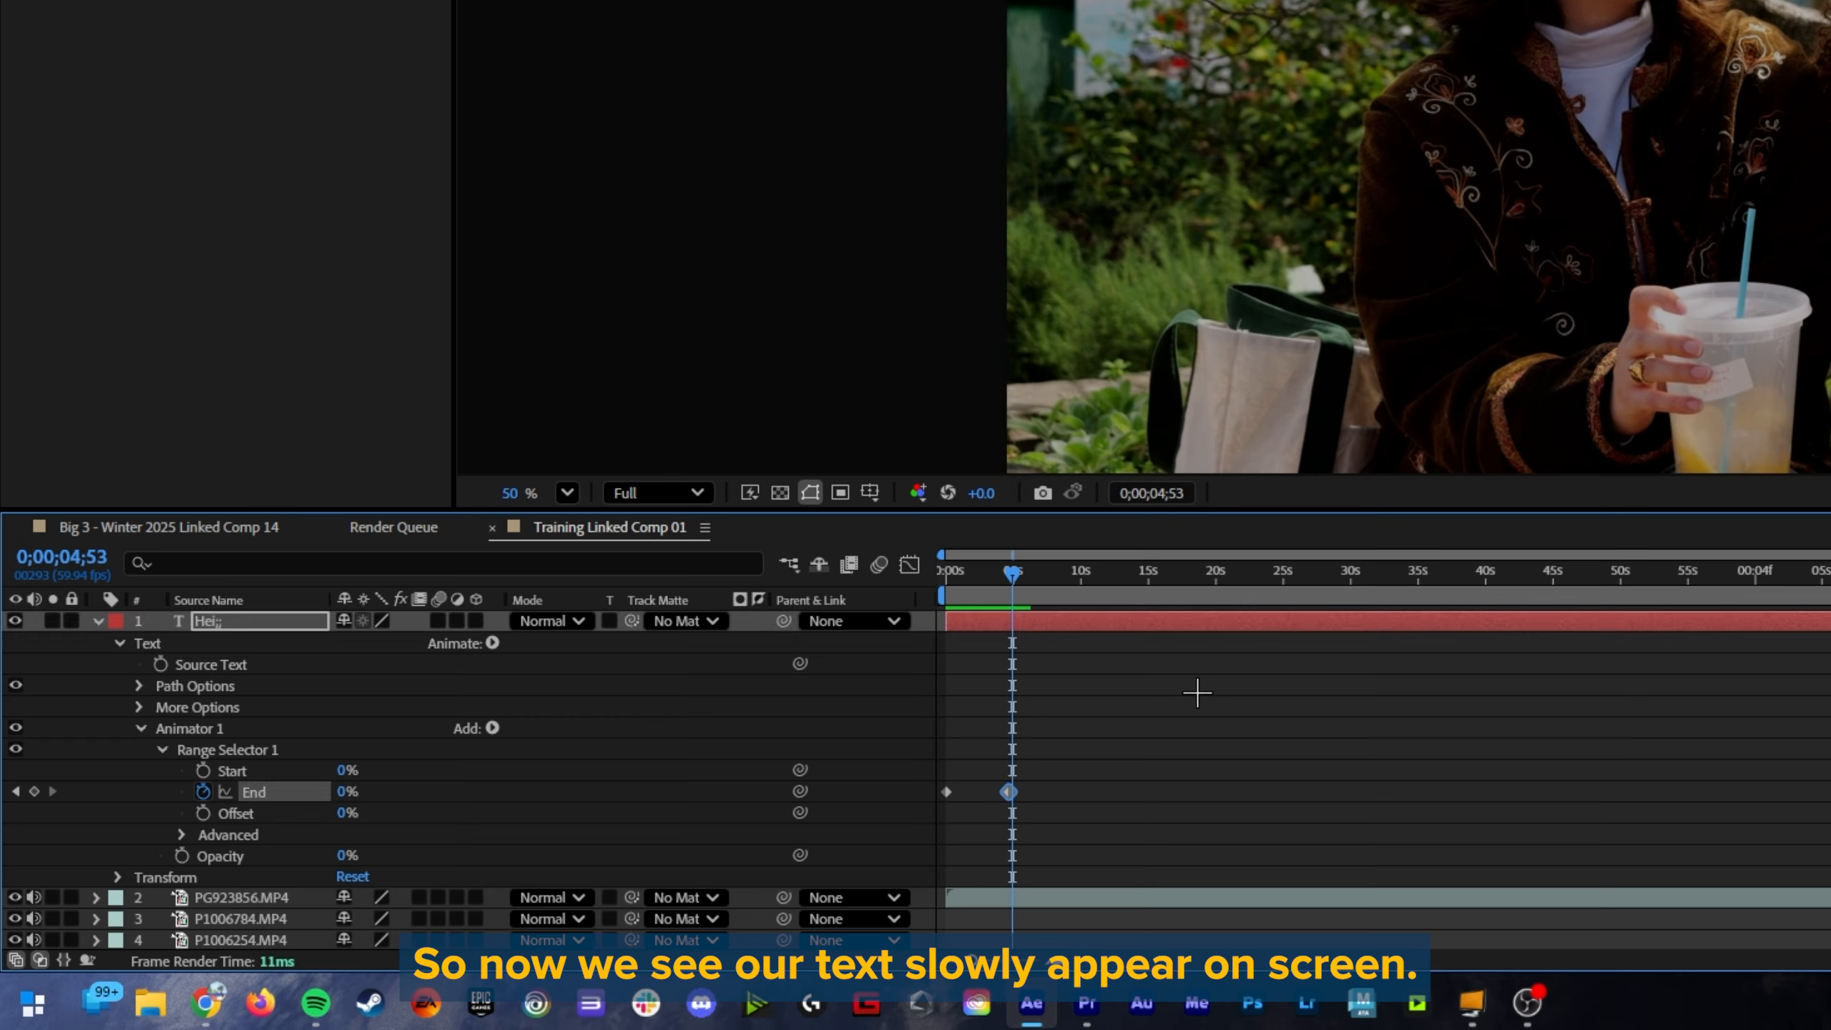
Step: Apply Easy Ease to both End keyframes in the Graph Editor, return the playhead to 0;00;00;00, and go back to the layer bars
left_click_drag(1077, 824, 913, 770)
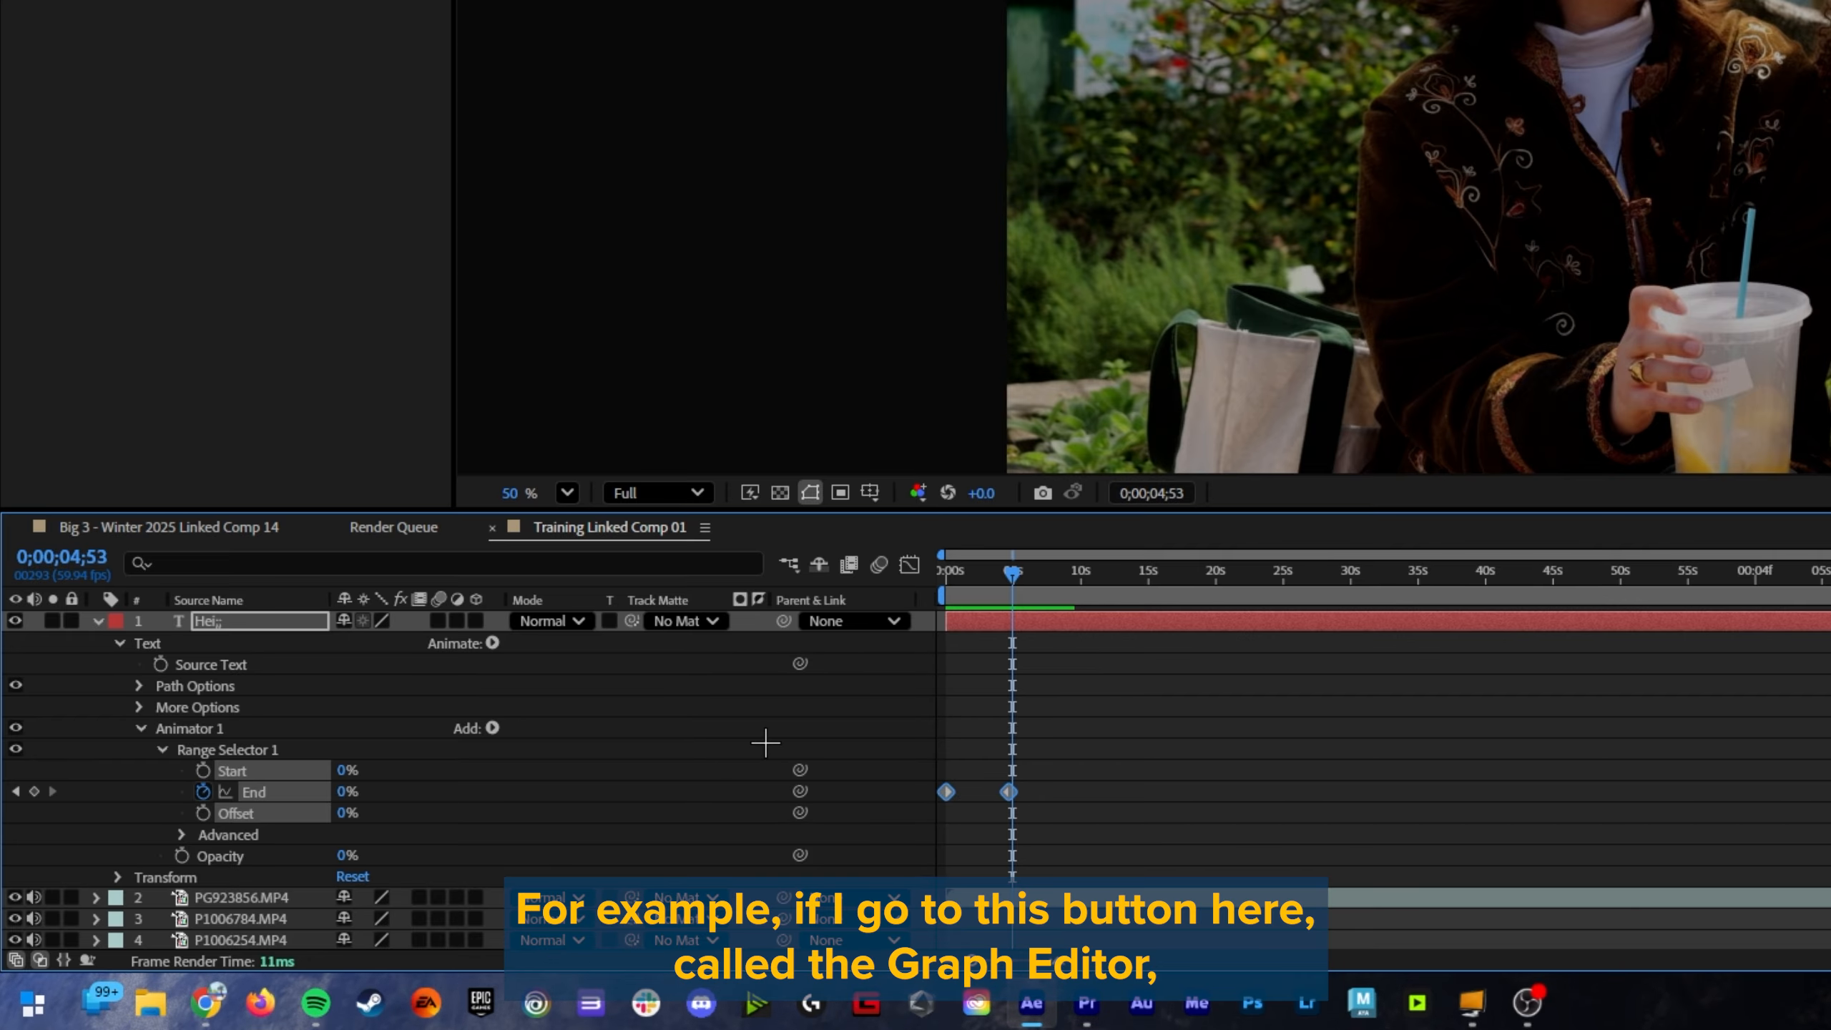
left_click(910, 563)
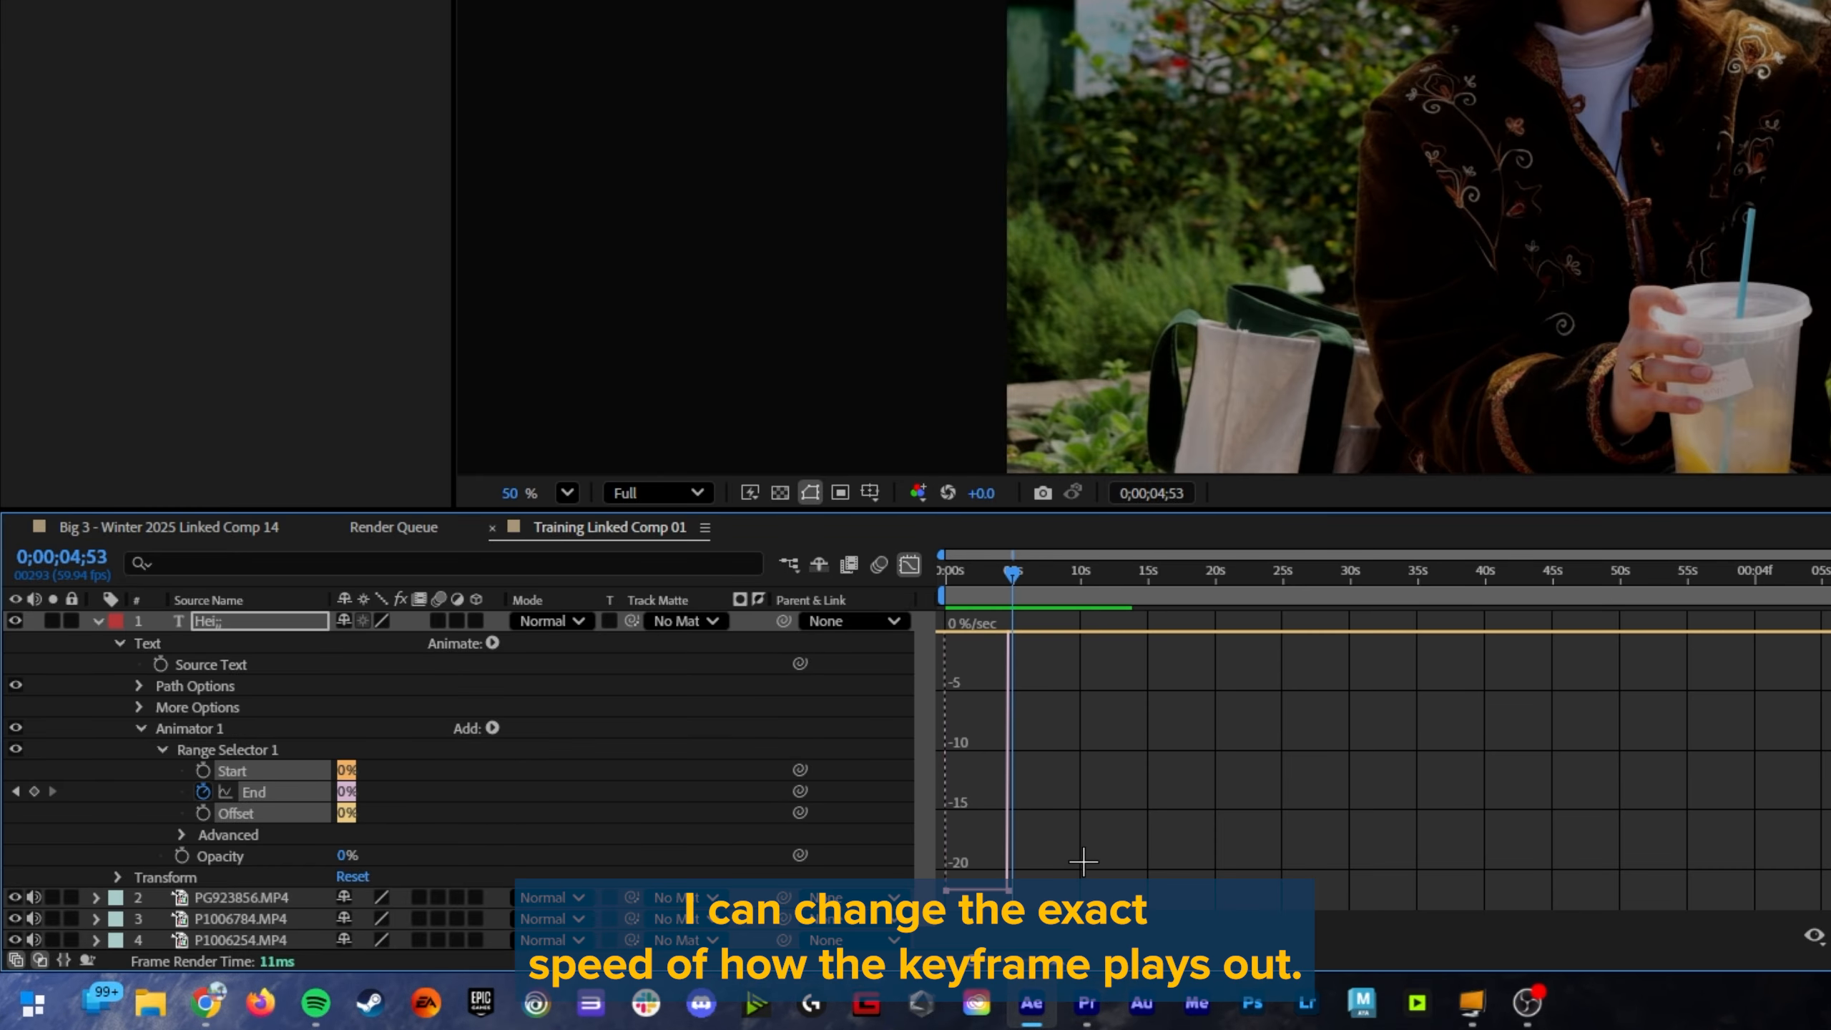
left_click_drag(1133, 788, 935, 890)
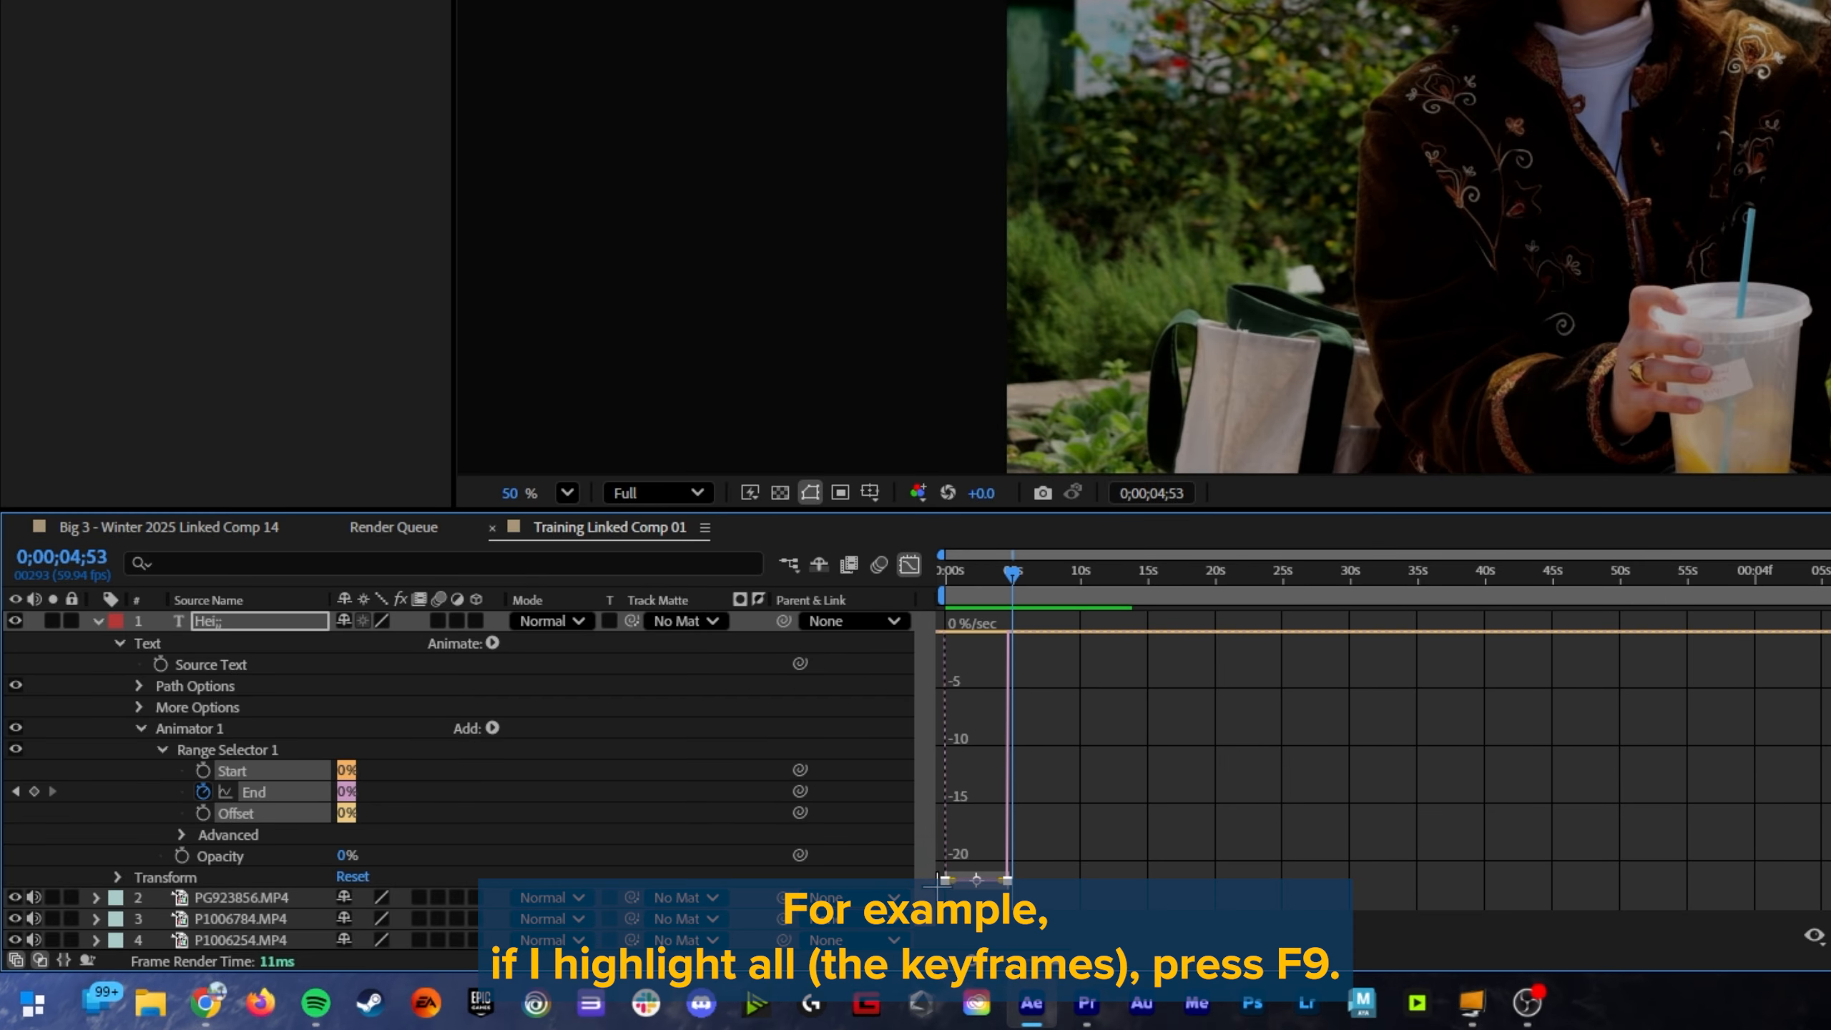
key("F9")
left_click_drag(1010, 575, 914, 593)
left_click(912, 564)
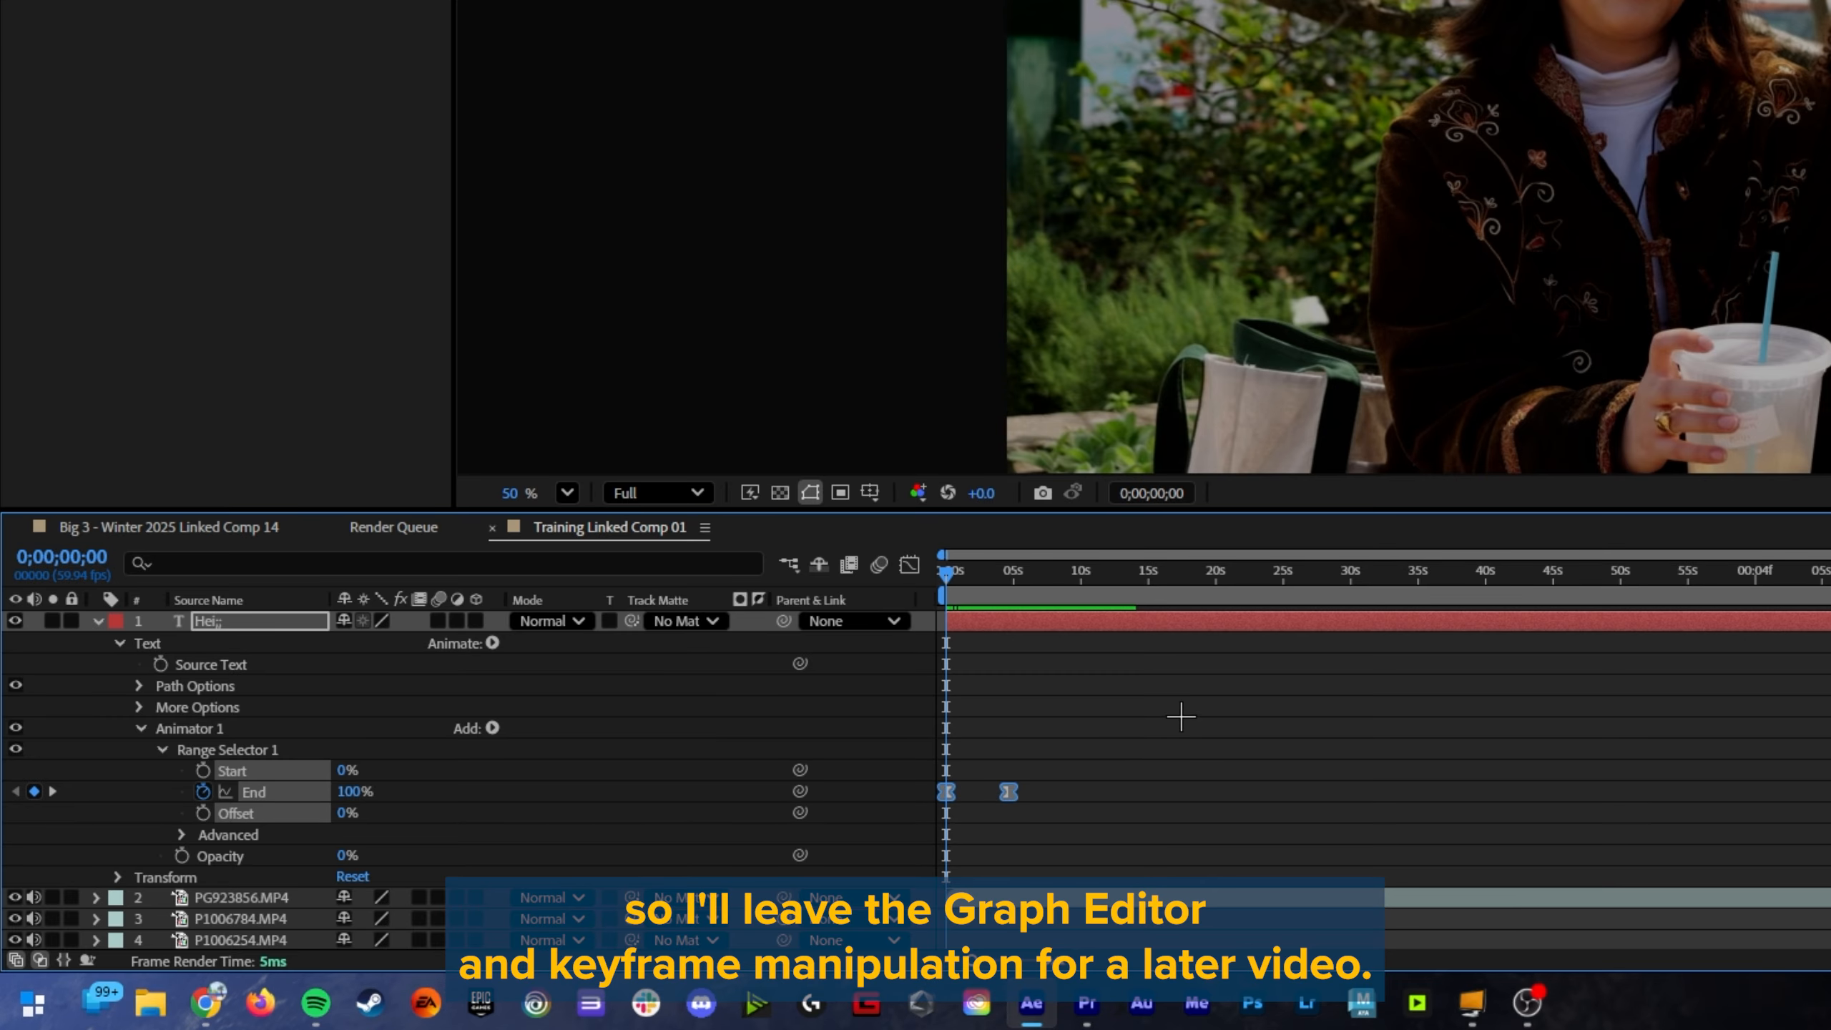
left_click(1079, 694)
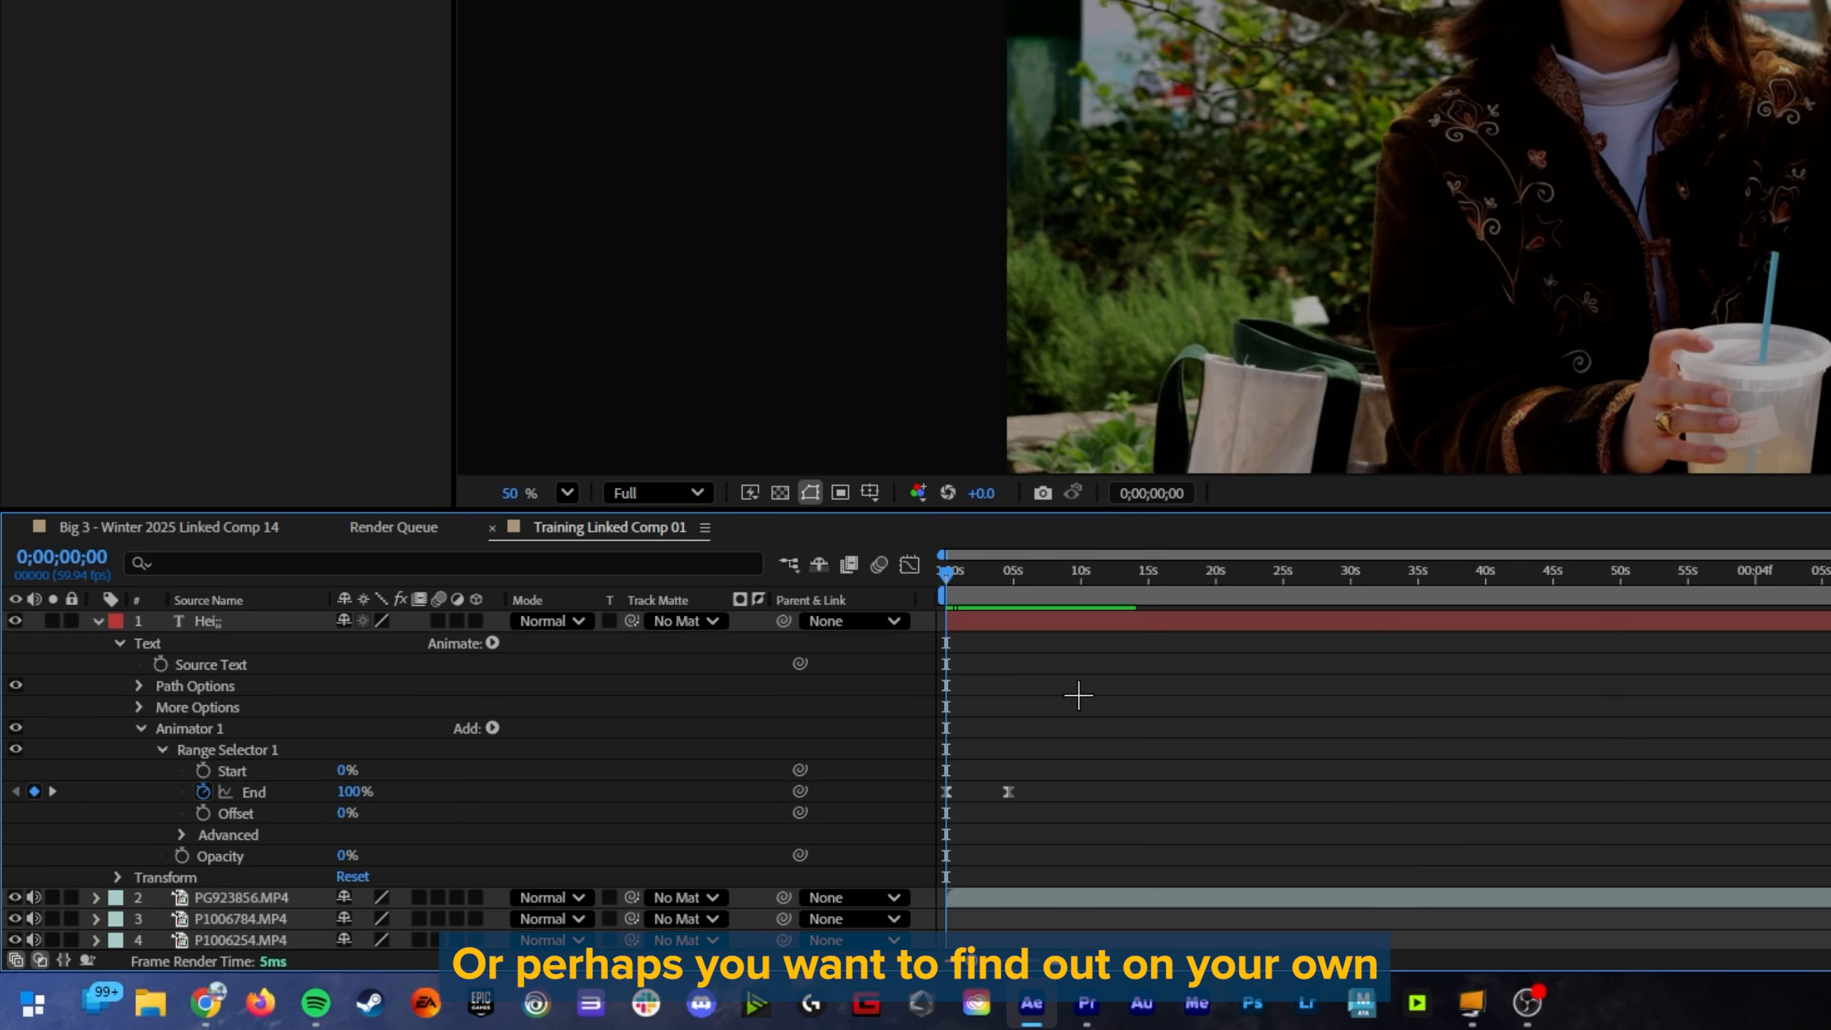
Step: Move the range selector's second End keyframe earlier to just before 2 seconds and play back the text animation
left_click_drag(1008, 792, 979, 792)
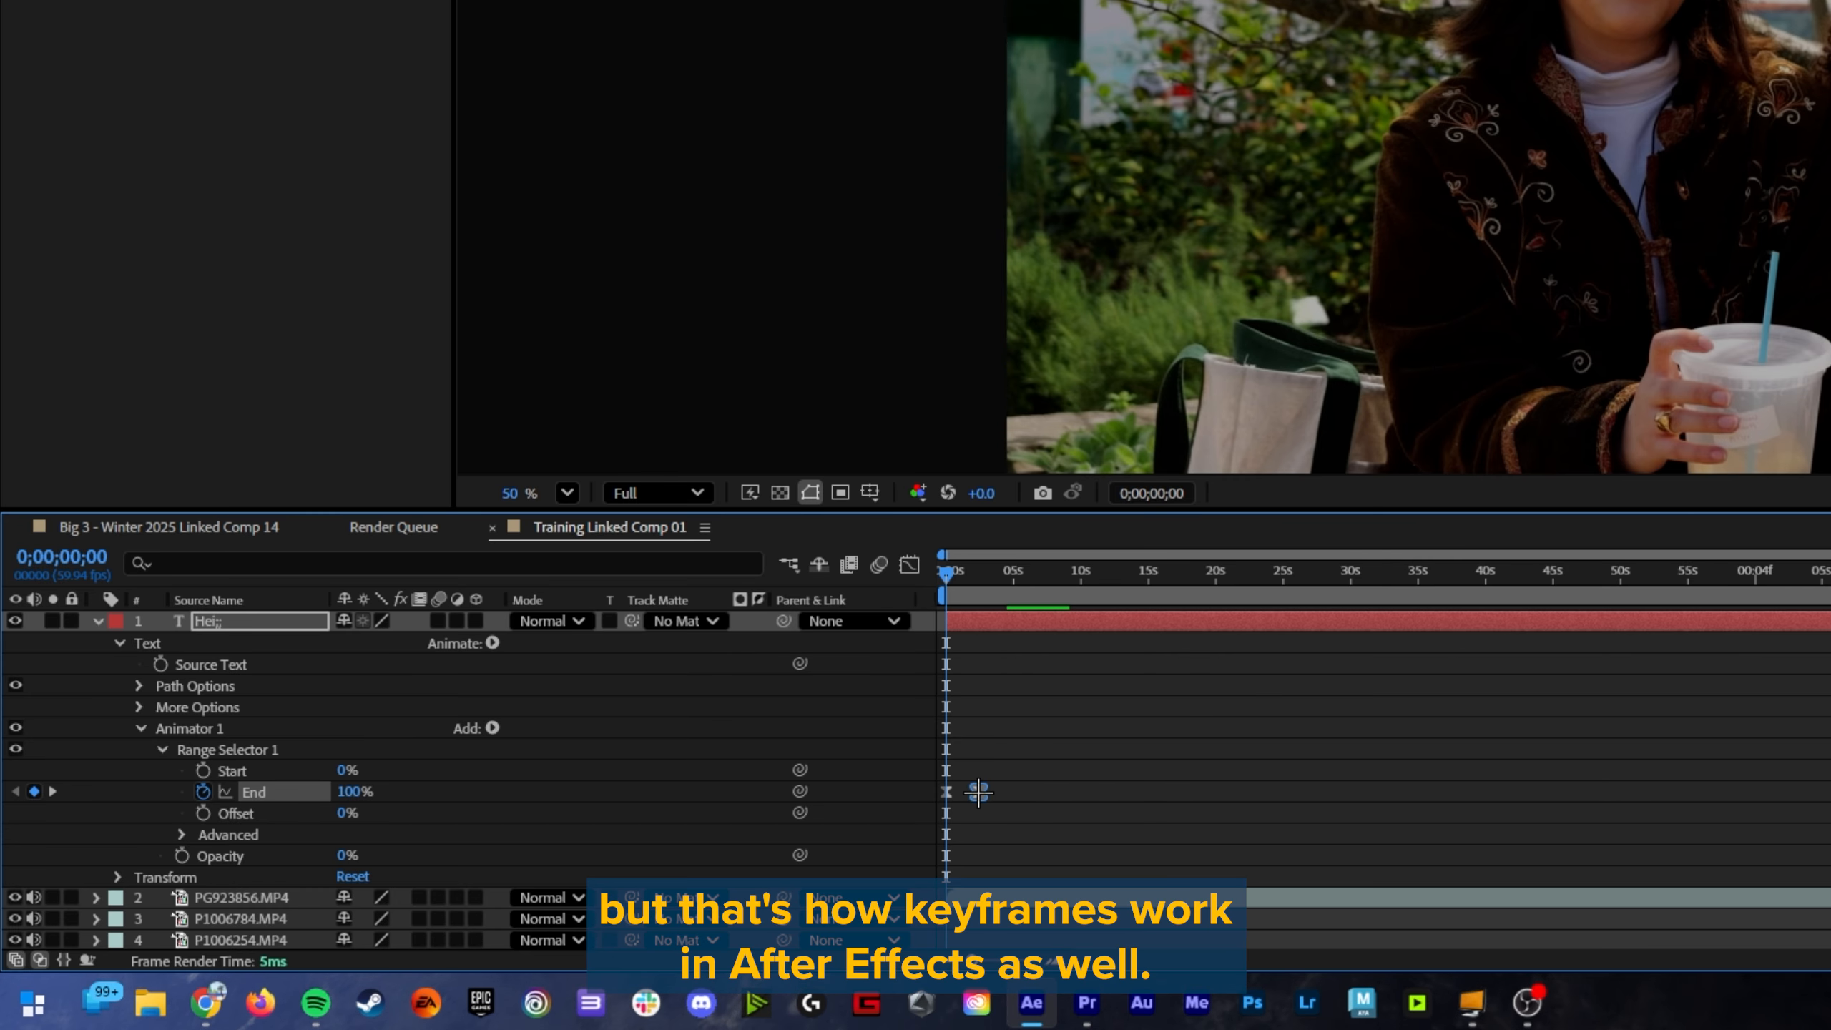
mouse_move(945, 571)
left_mouse_down()
mouse_move(979, 581)
mouse_move(941, 585)
left_mouse_up()
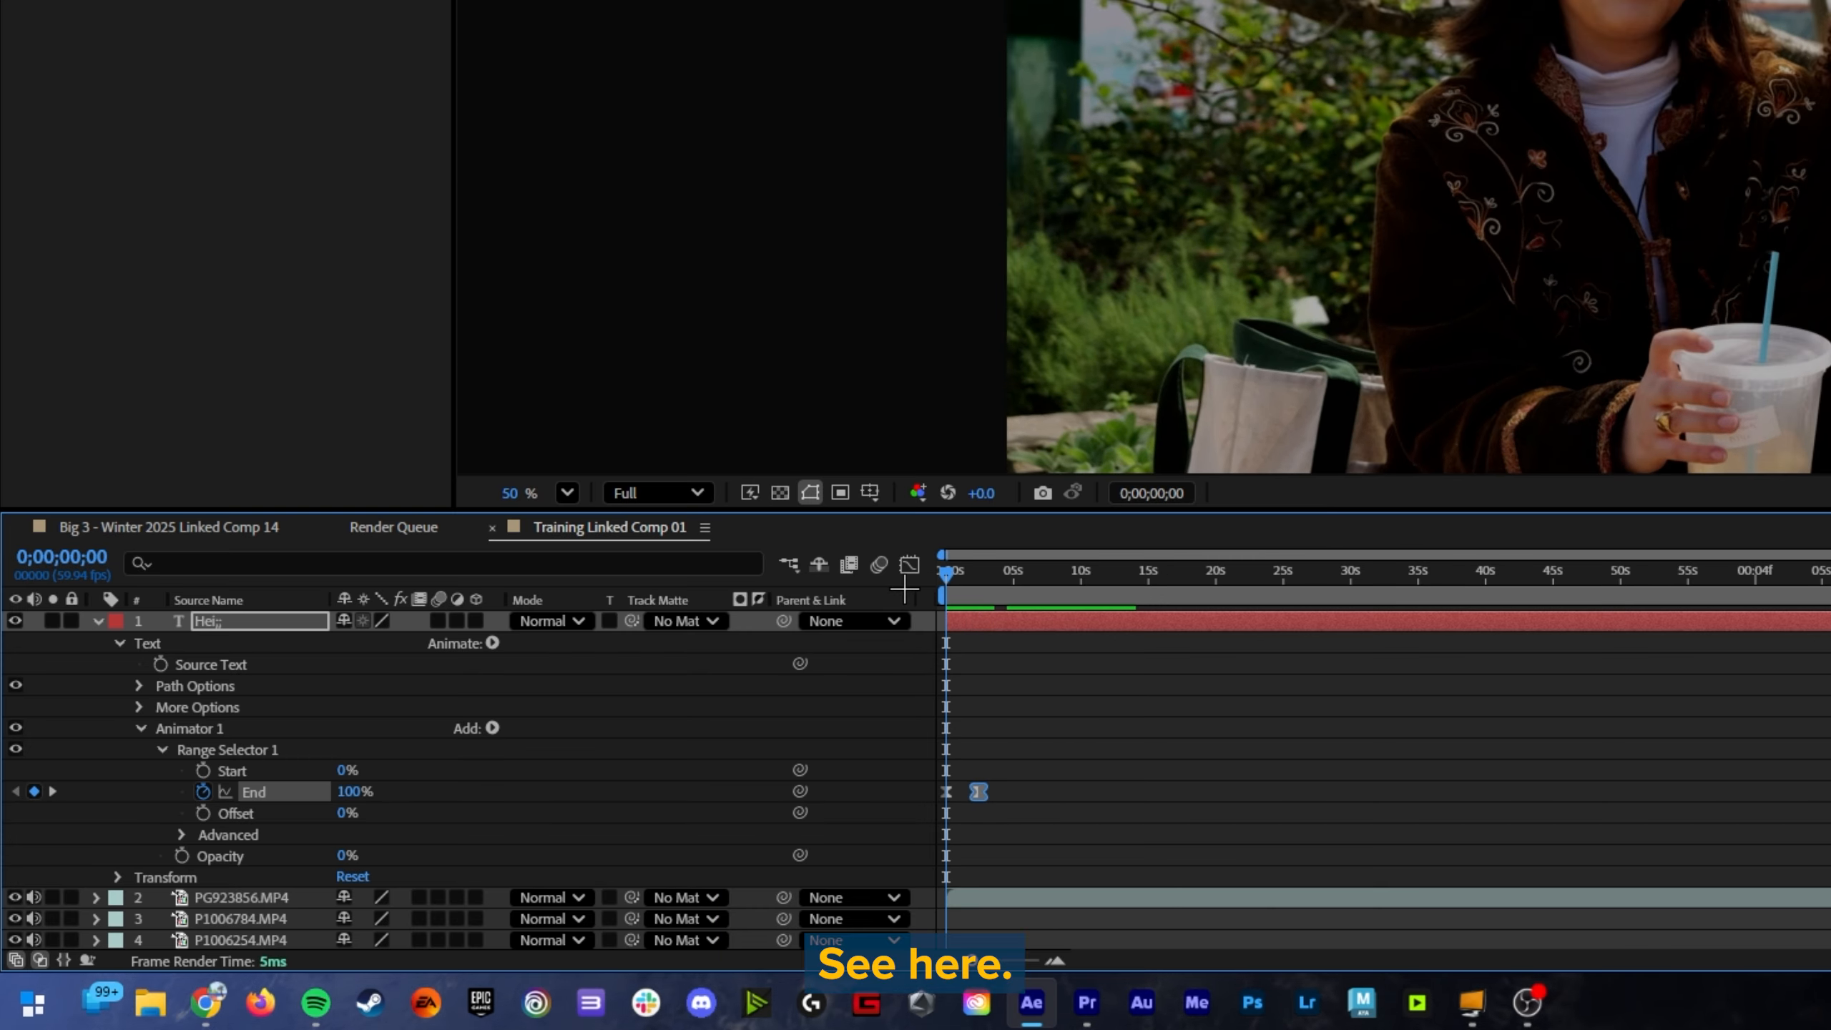
key("equal")
key("equal")
key("equal")
left_click(1156, 666)
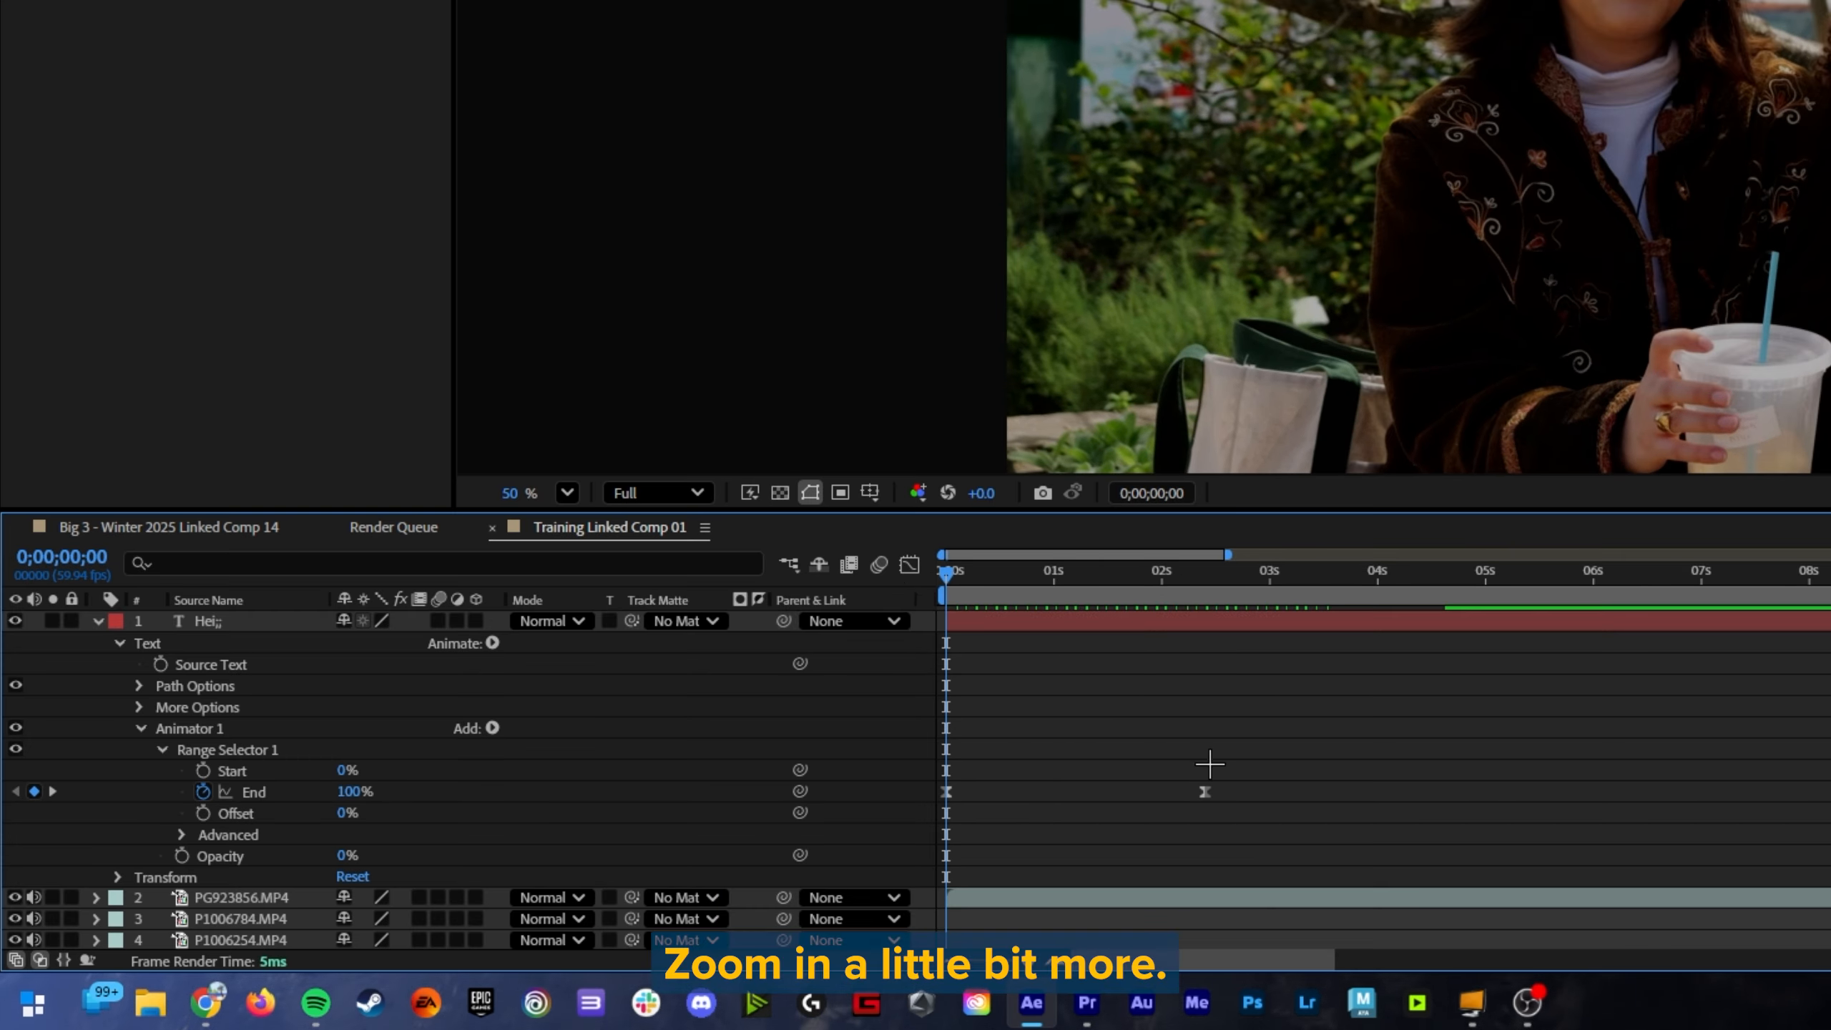
left_click(1206, 796)
left_click_drag(1206, 793, 1155, 792)
key("space")
key("space")
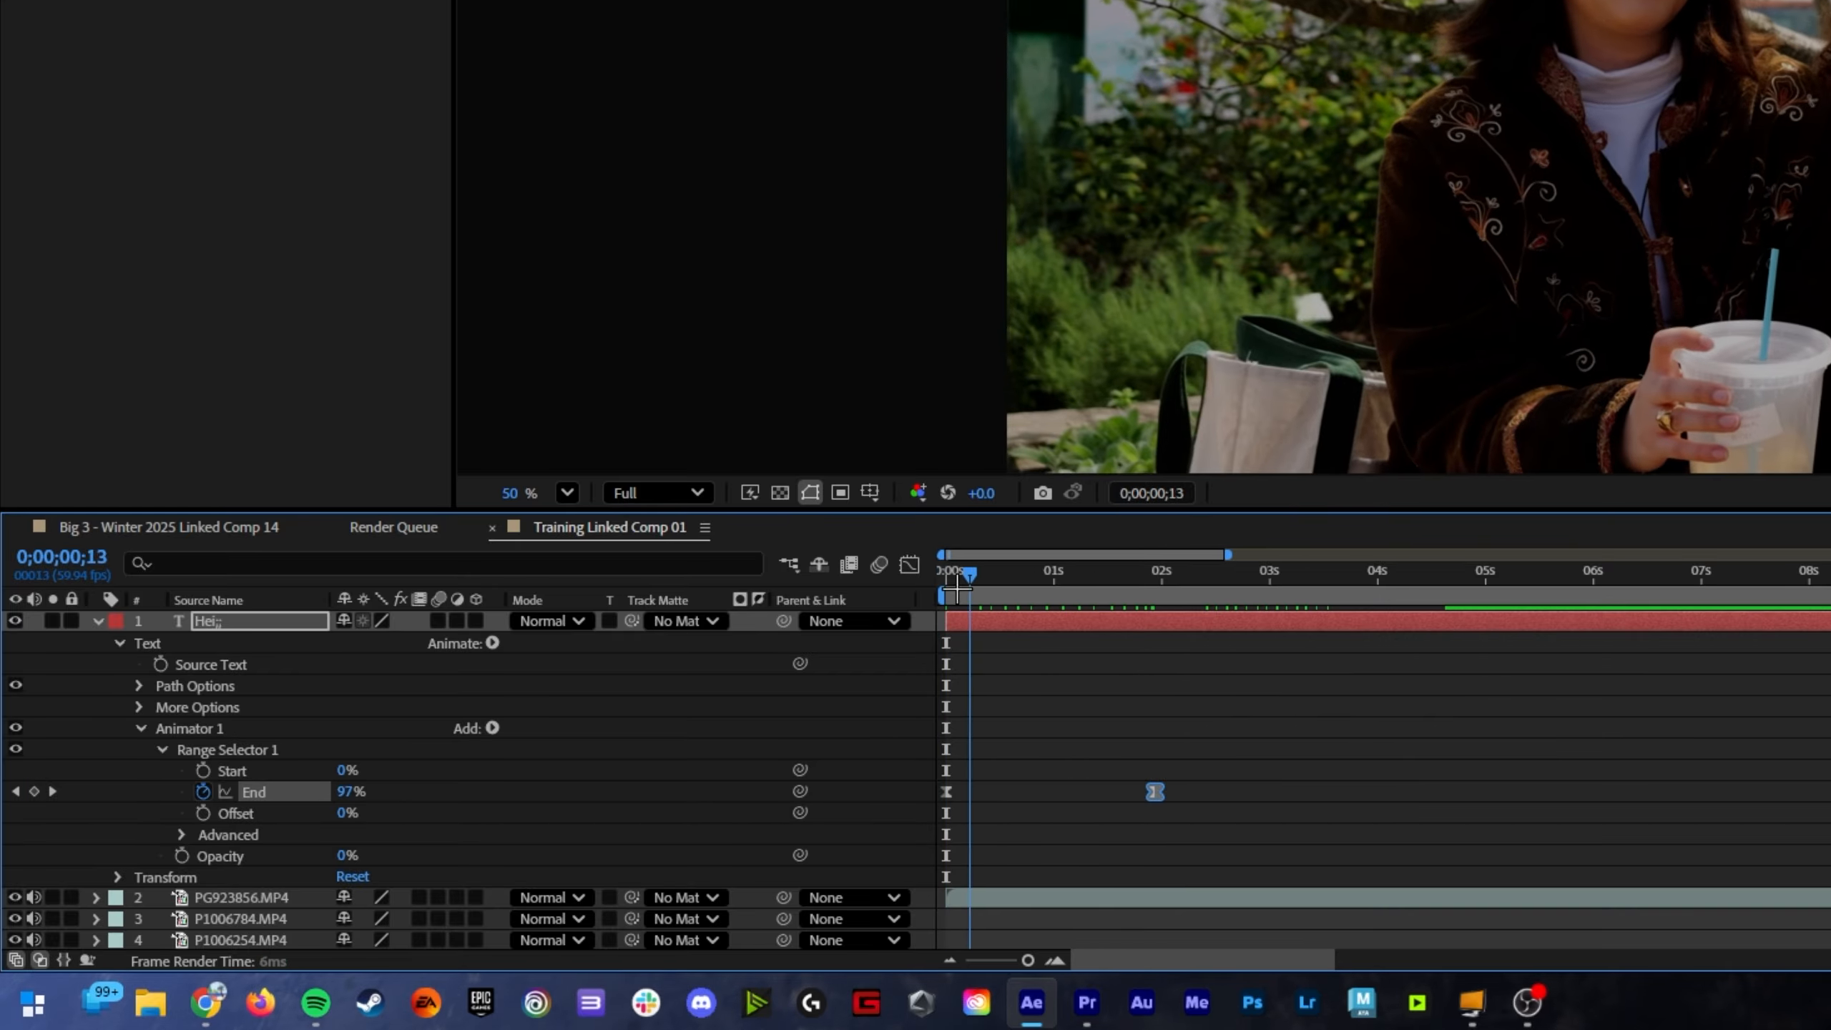
key("space")
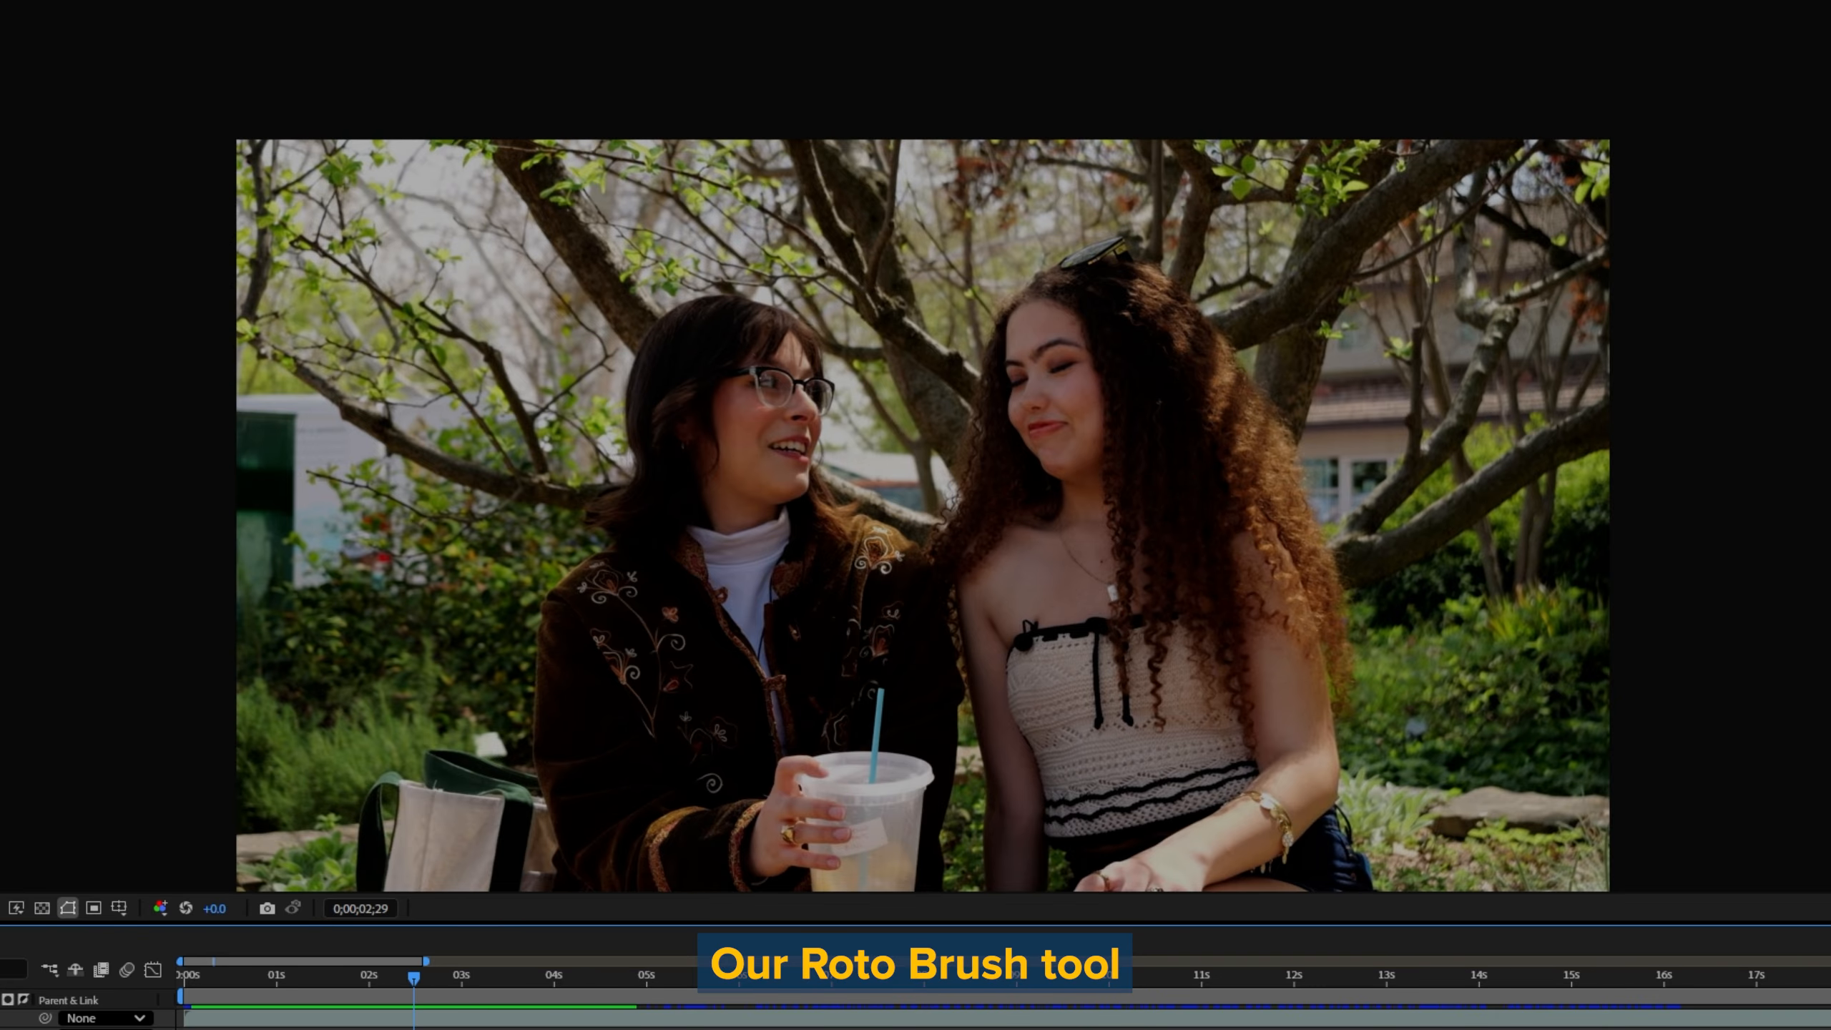
key("minus")
key("minus")
key("minus")
key("minus")
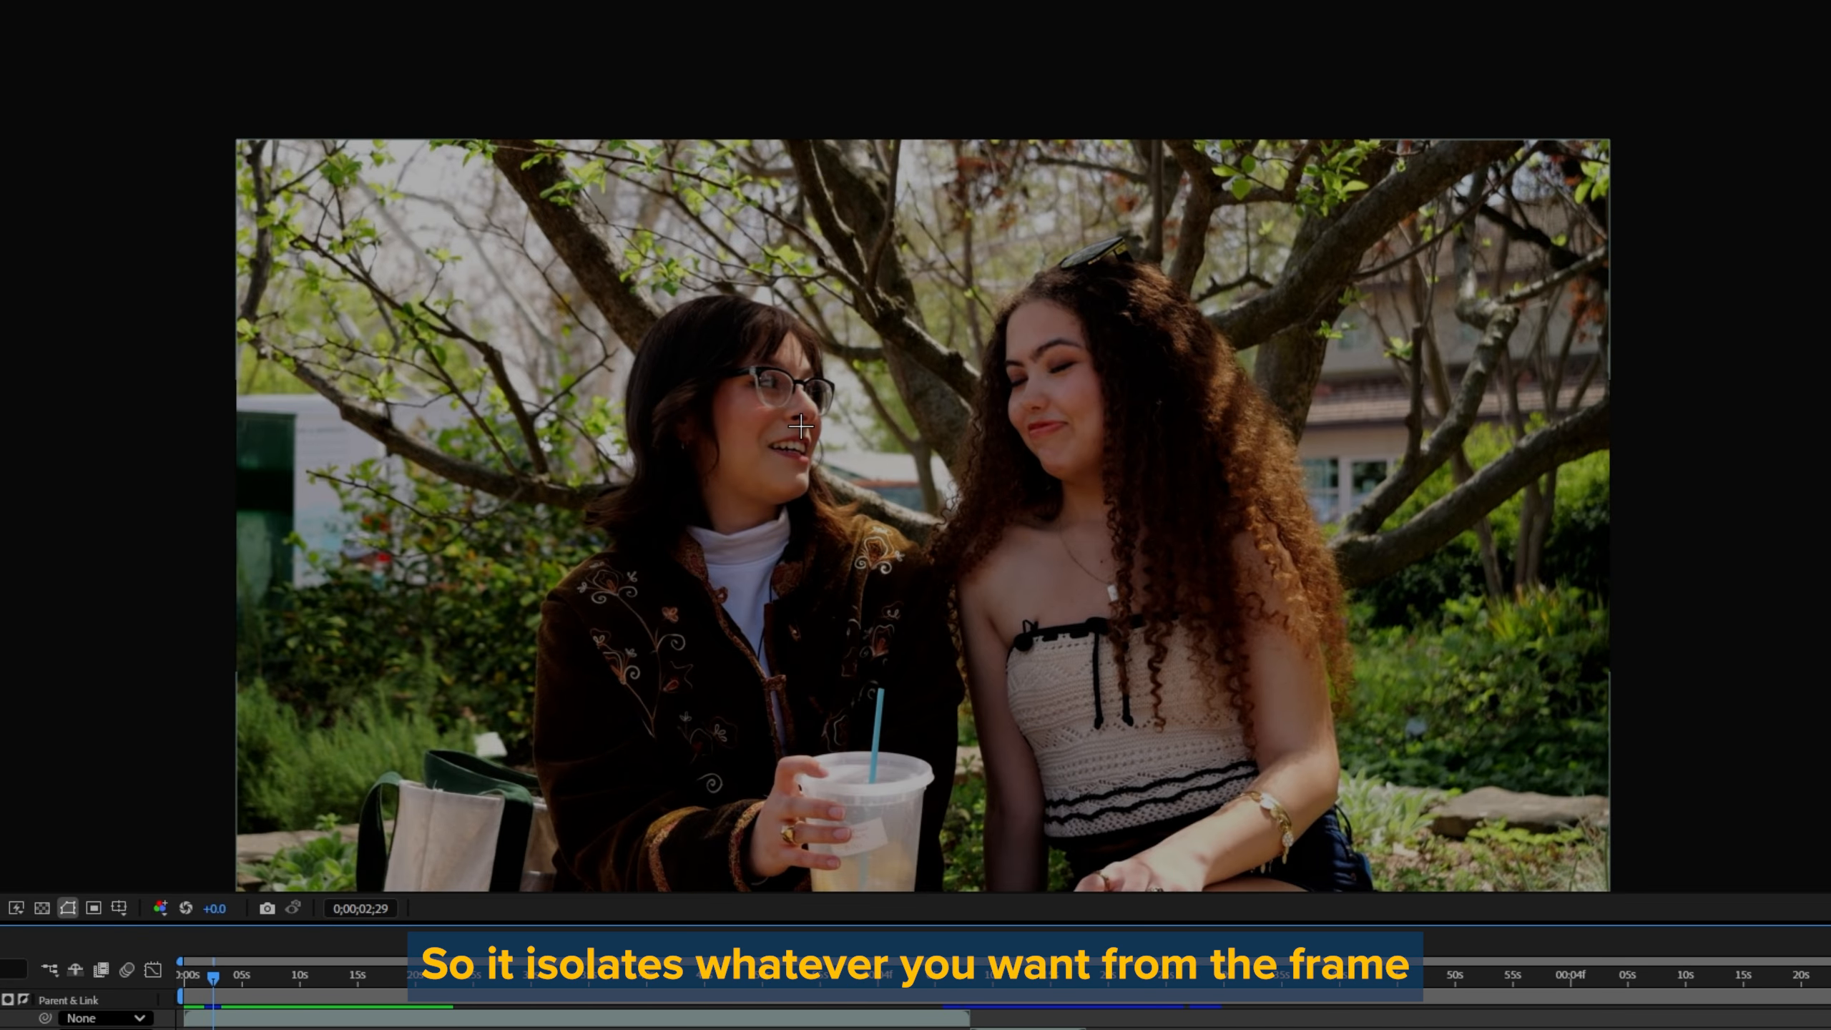
scroll(742, 626, "down", 2)
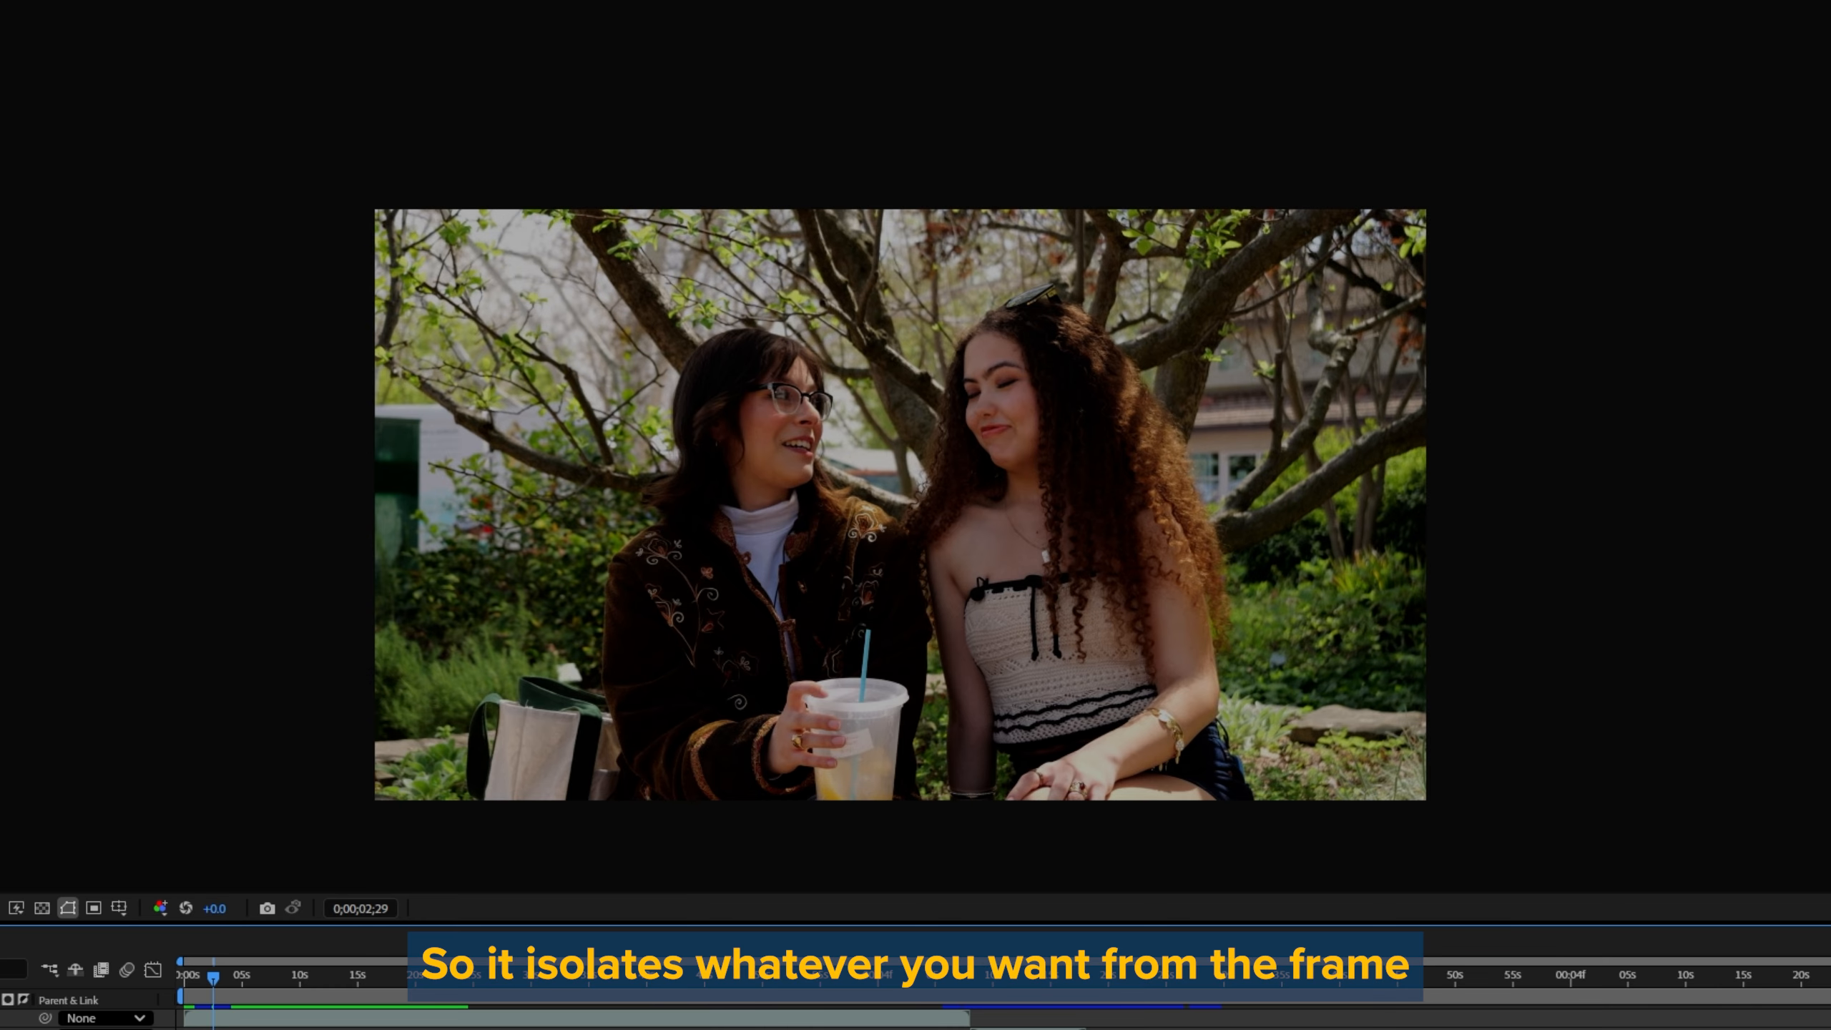
scroll(759, 478, "up", 1)
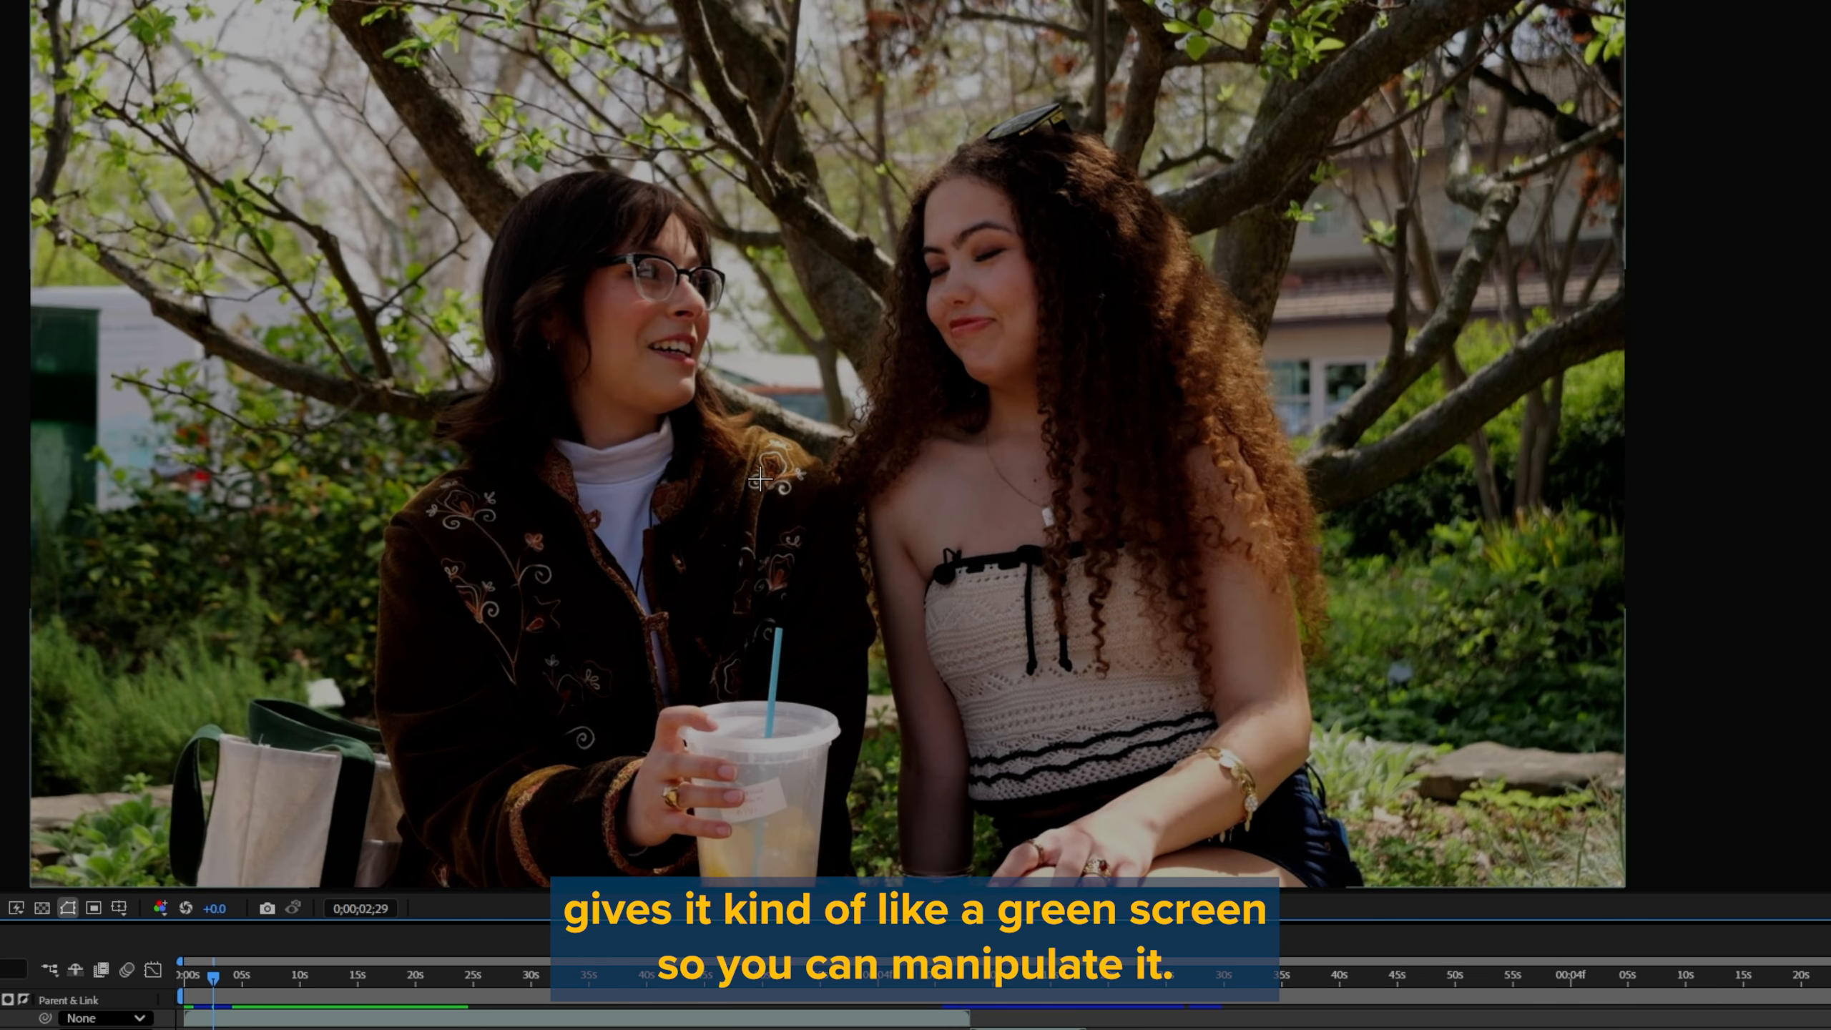
scroll(750, 485, "down", 1)
scroll(736, 505, "up", 1)
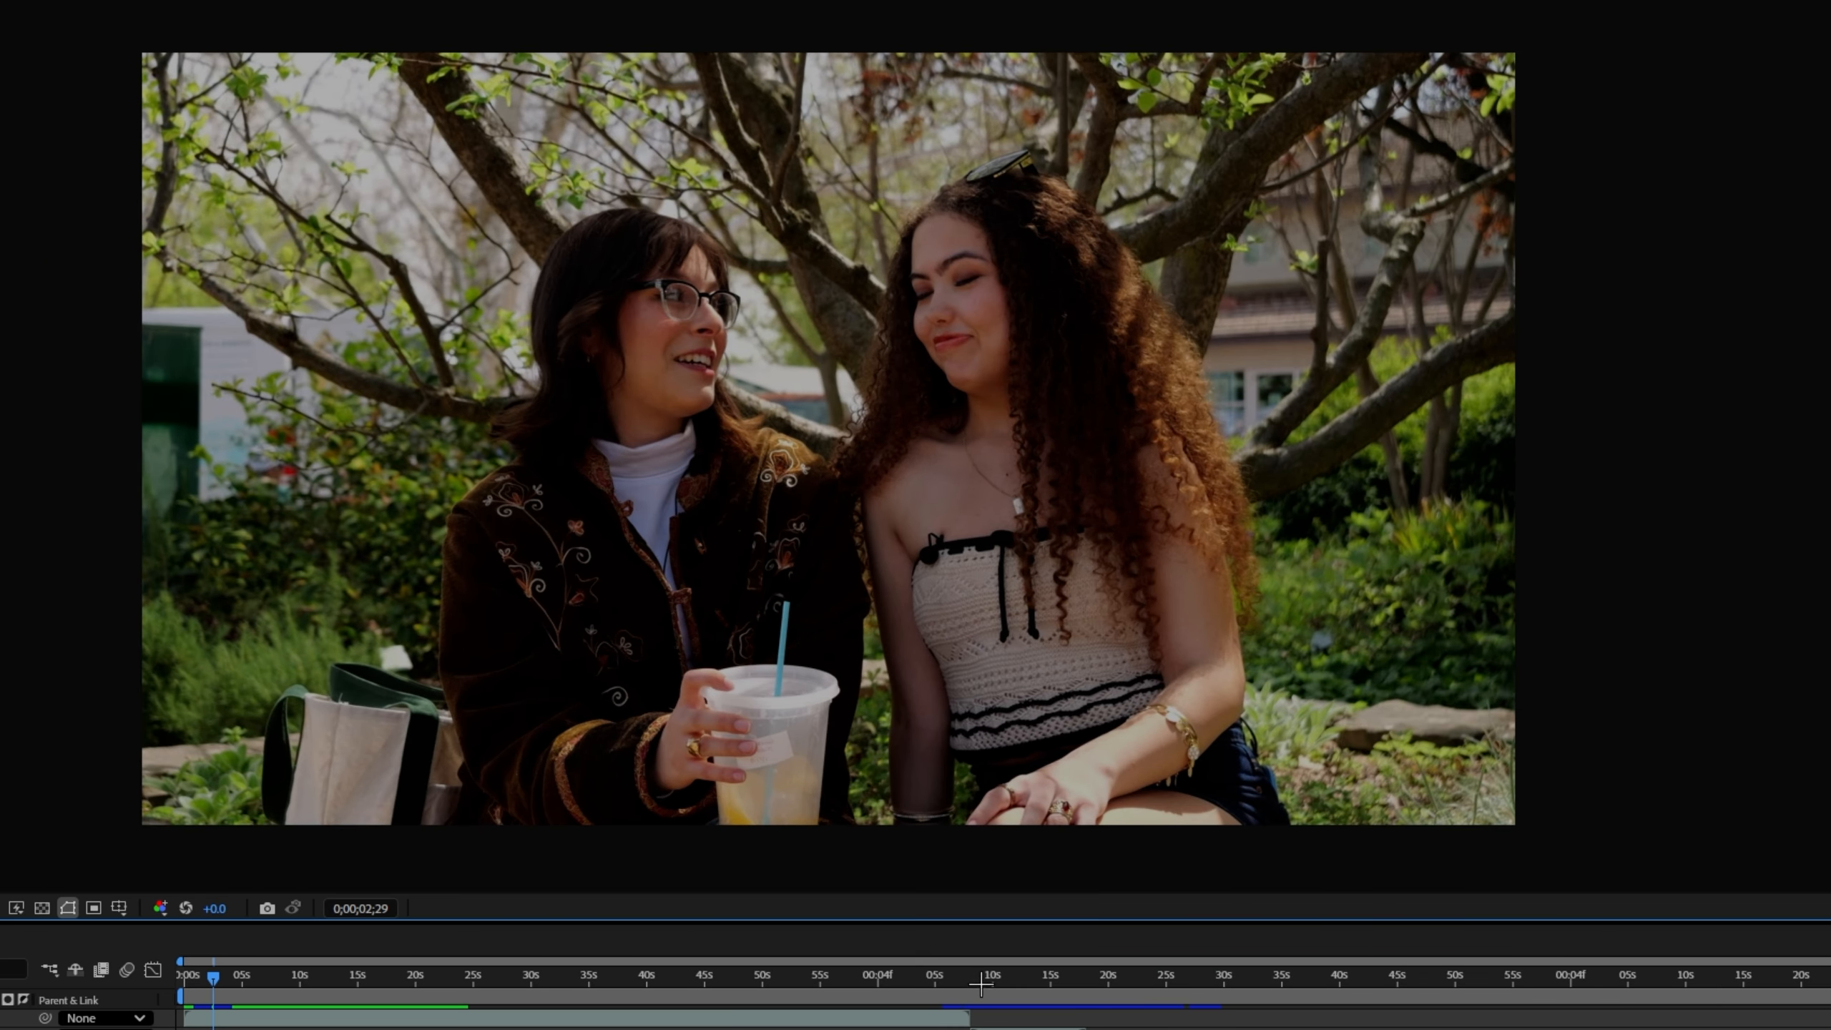
Step: Go to the P1006784.MP4 clip and paint a Roto Brush stroke over the long-haired guitarist at 0;00;04;40 in its layer view
left_click(981, 985)
key("space")
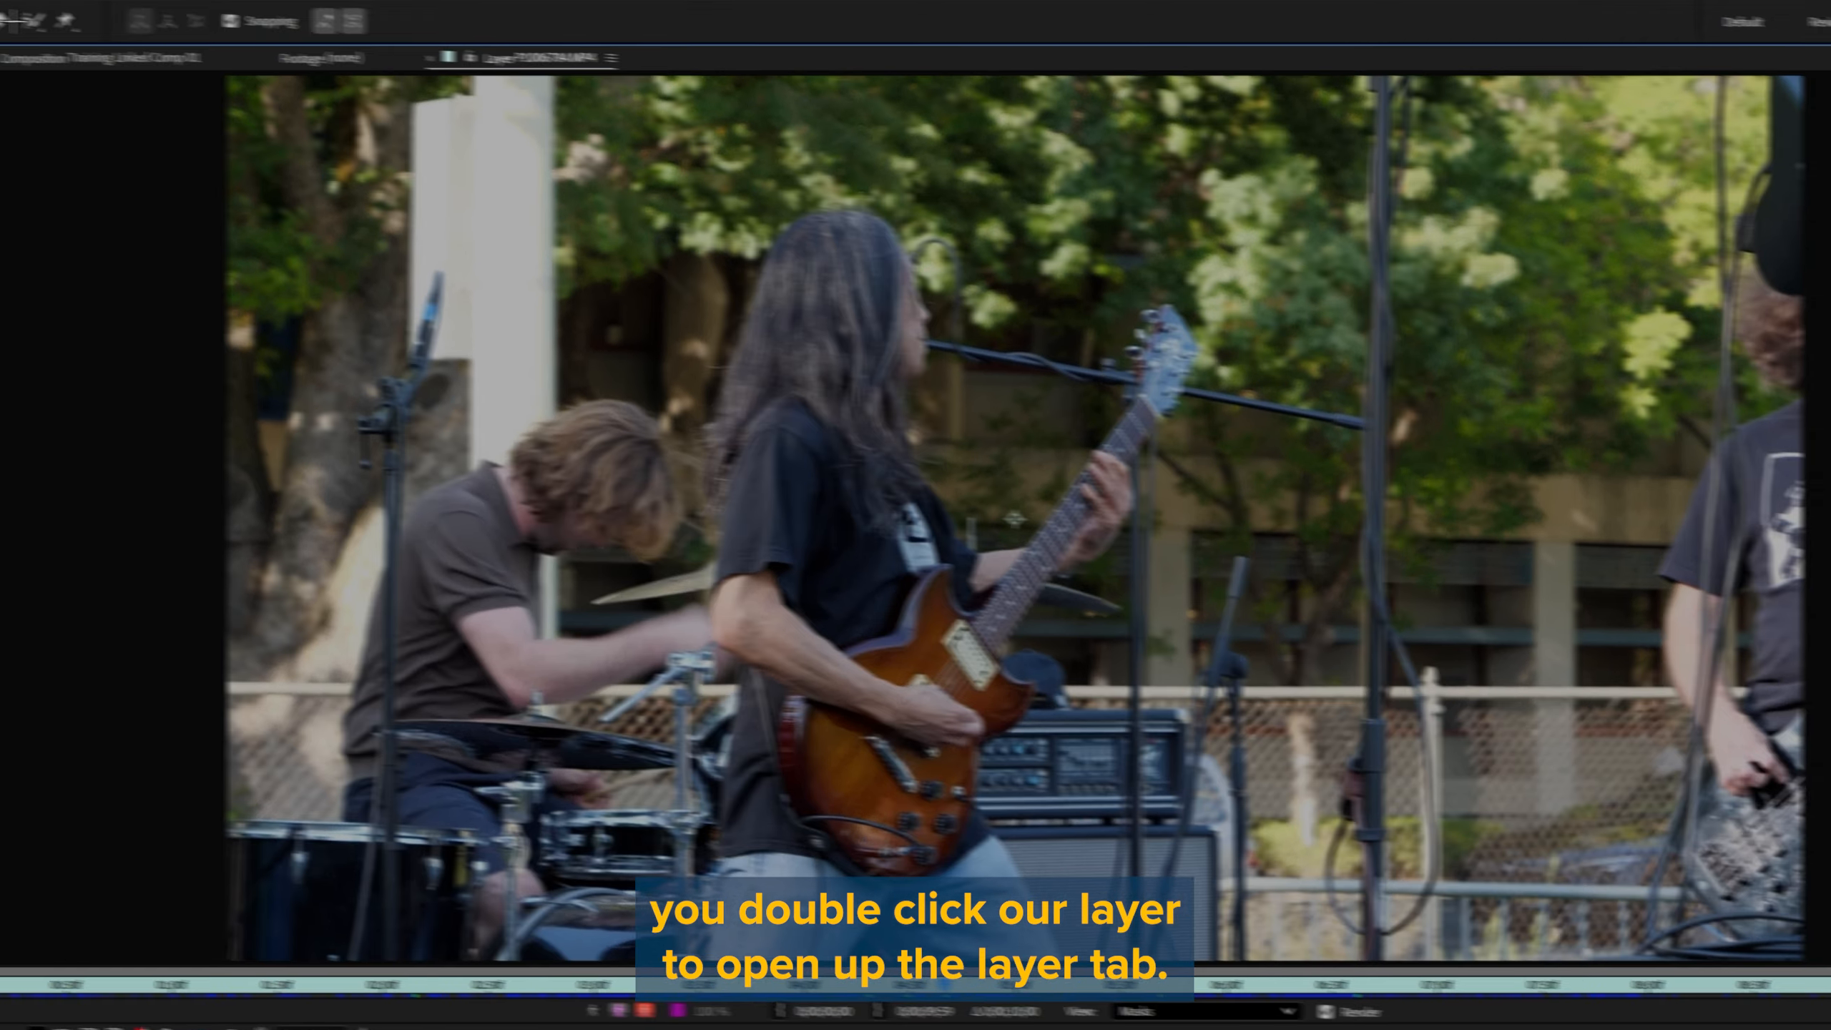
left_click(470, 66)
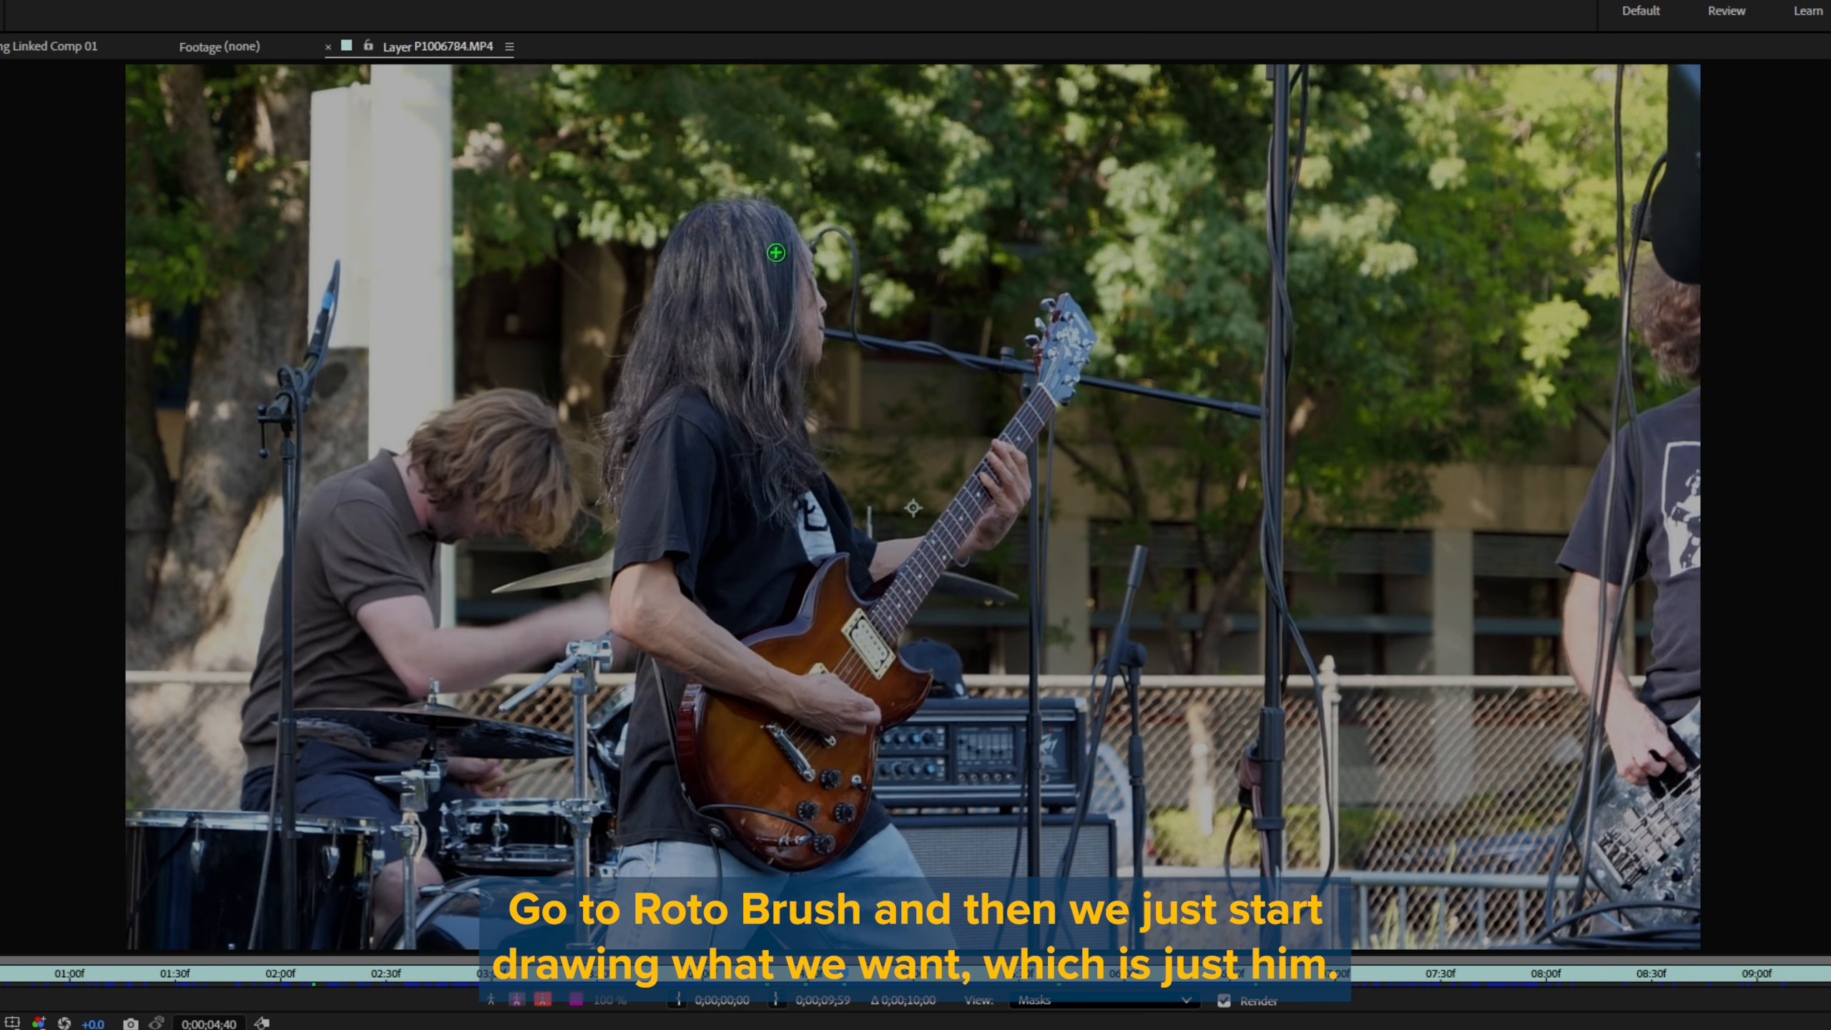
mouse_move(776, 253)
left_mouse_down()
mouse_move(707, 331)
mouse_move(769, 268)
mouse_move(686, 564)
mouse_move(684, 920)
mouse_move(797, 779)
mouse_move(904, 920)
mouse_move(822, 708)
mouse_move(1084, 312)
left_mouse_up()
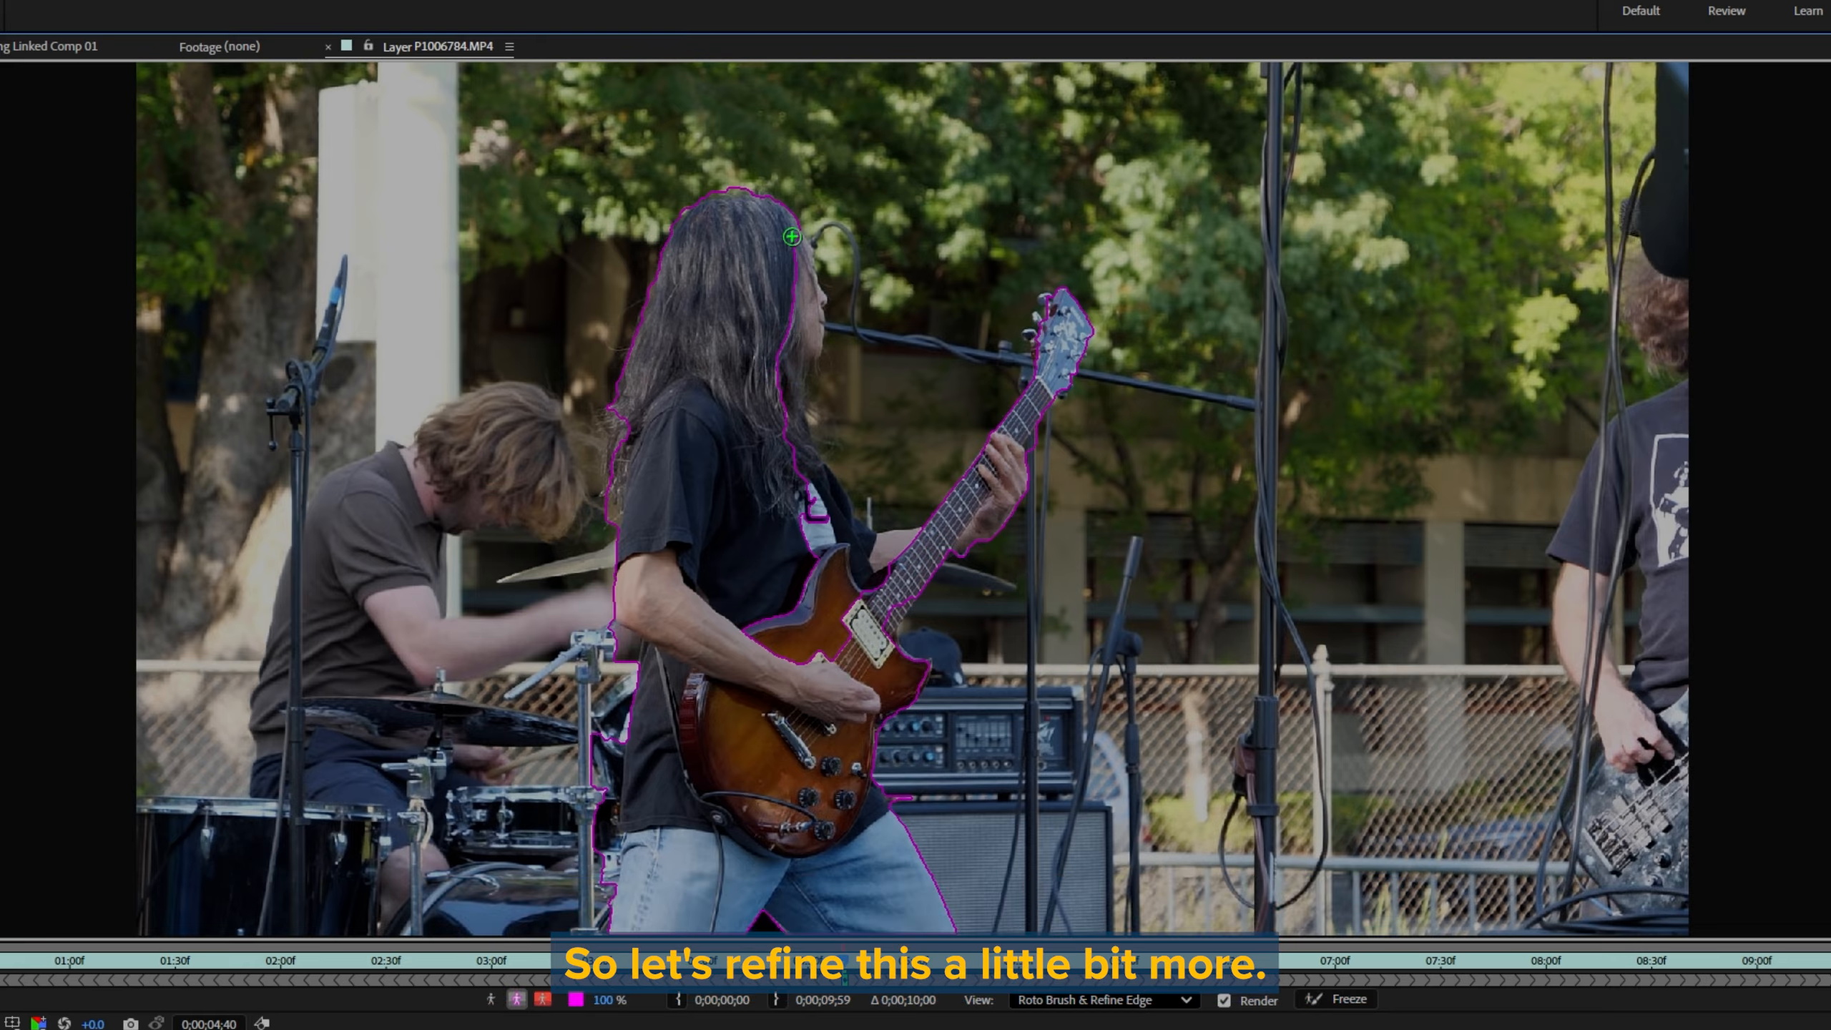
Step: Add the guitarist's face and front to the Roto Brush selection, and subtract the background beside the guitar neck and behind his back
mouse_move(795, 235)
left_mouse_down()
mouse_move(811, 292)
mouse_move(793, 446)
mouse_move(833, 530)
left_mouse_up()
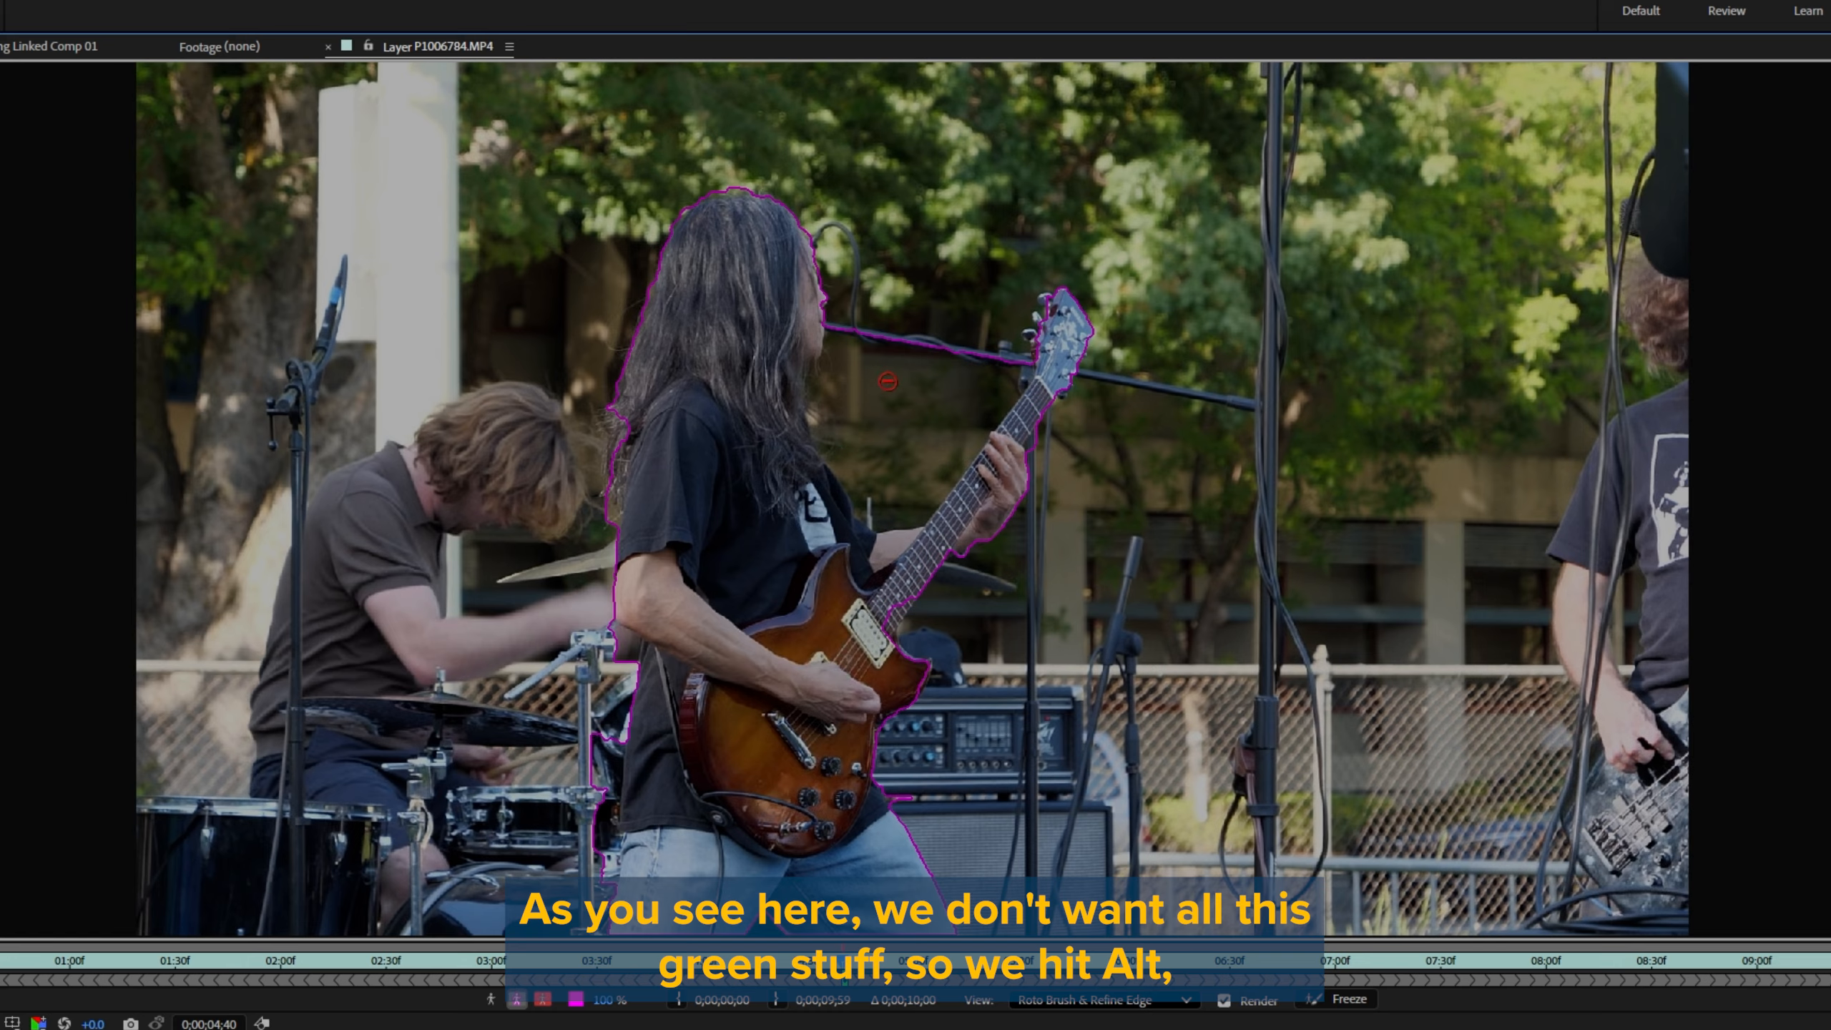
left_click_drag(844, 332, 829, 359)
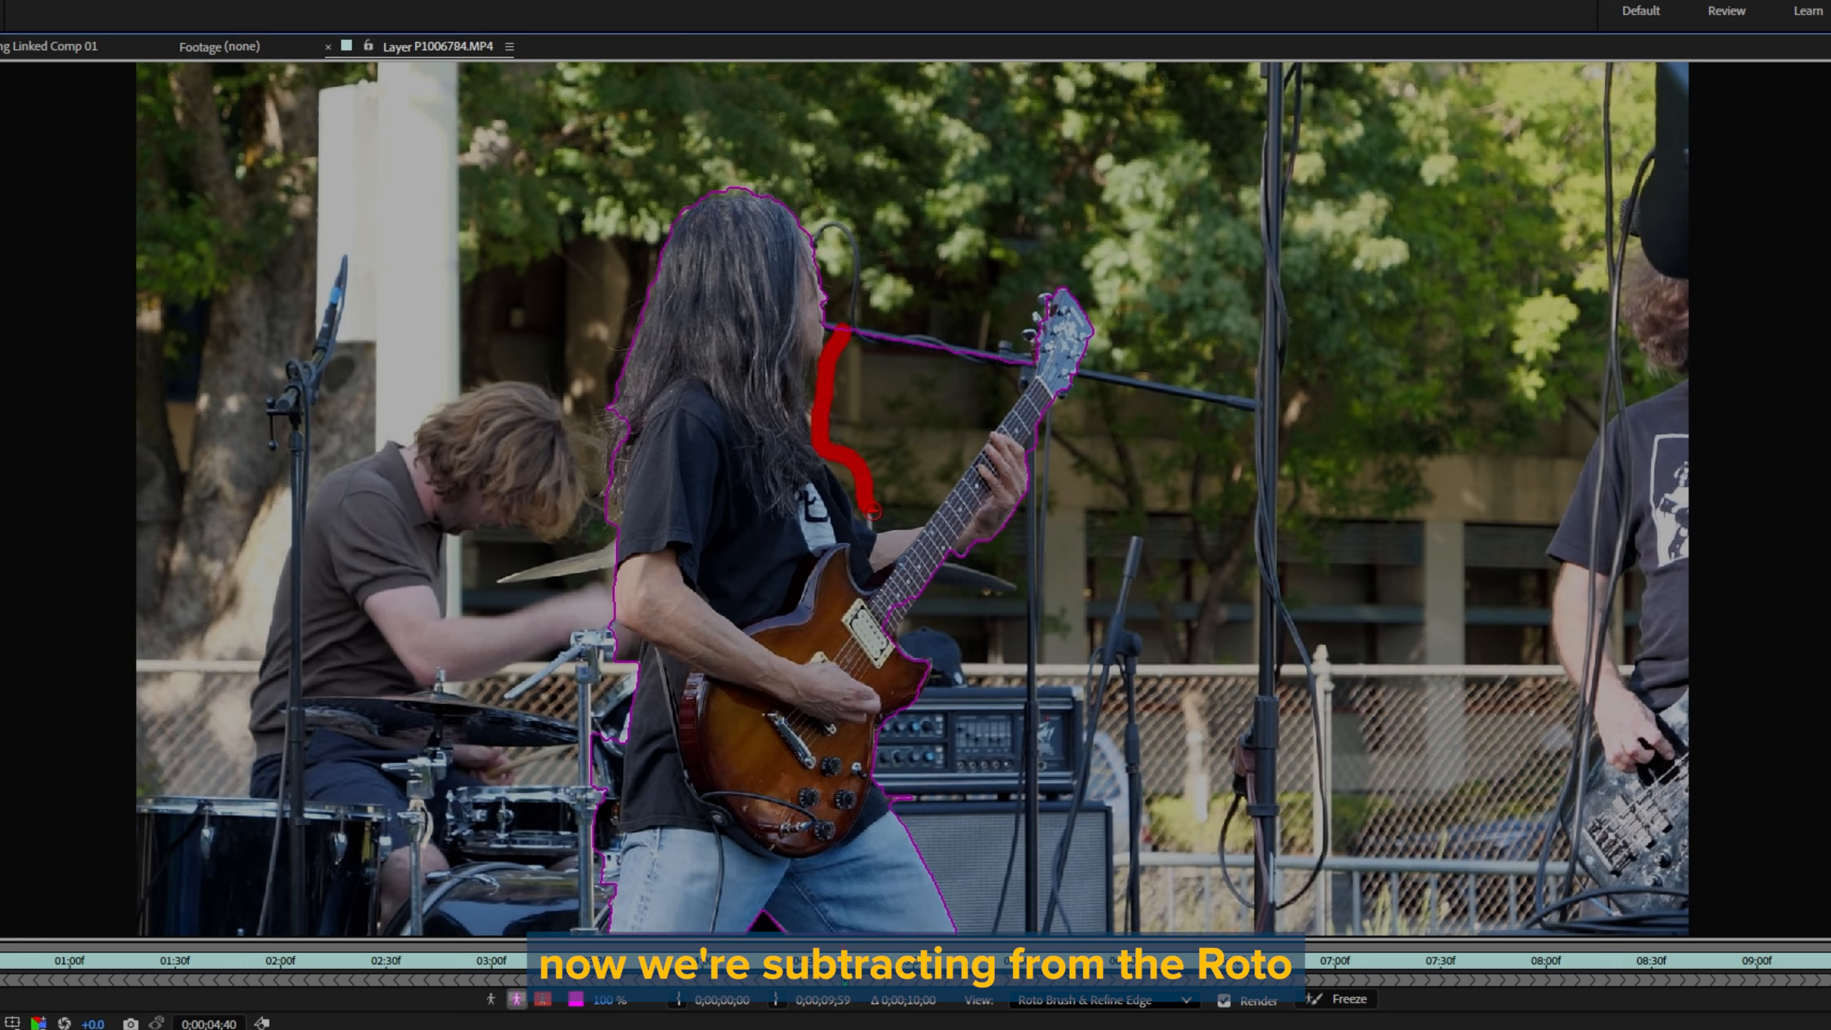
mouse_move(873, 512)
left_mouse_down()
mouse_move(937, 474)
mouse_move(1010, 369)
left_mouse_up()
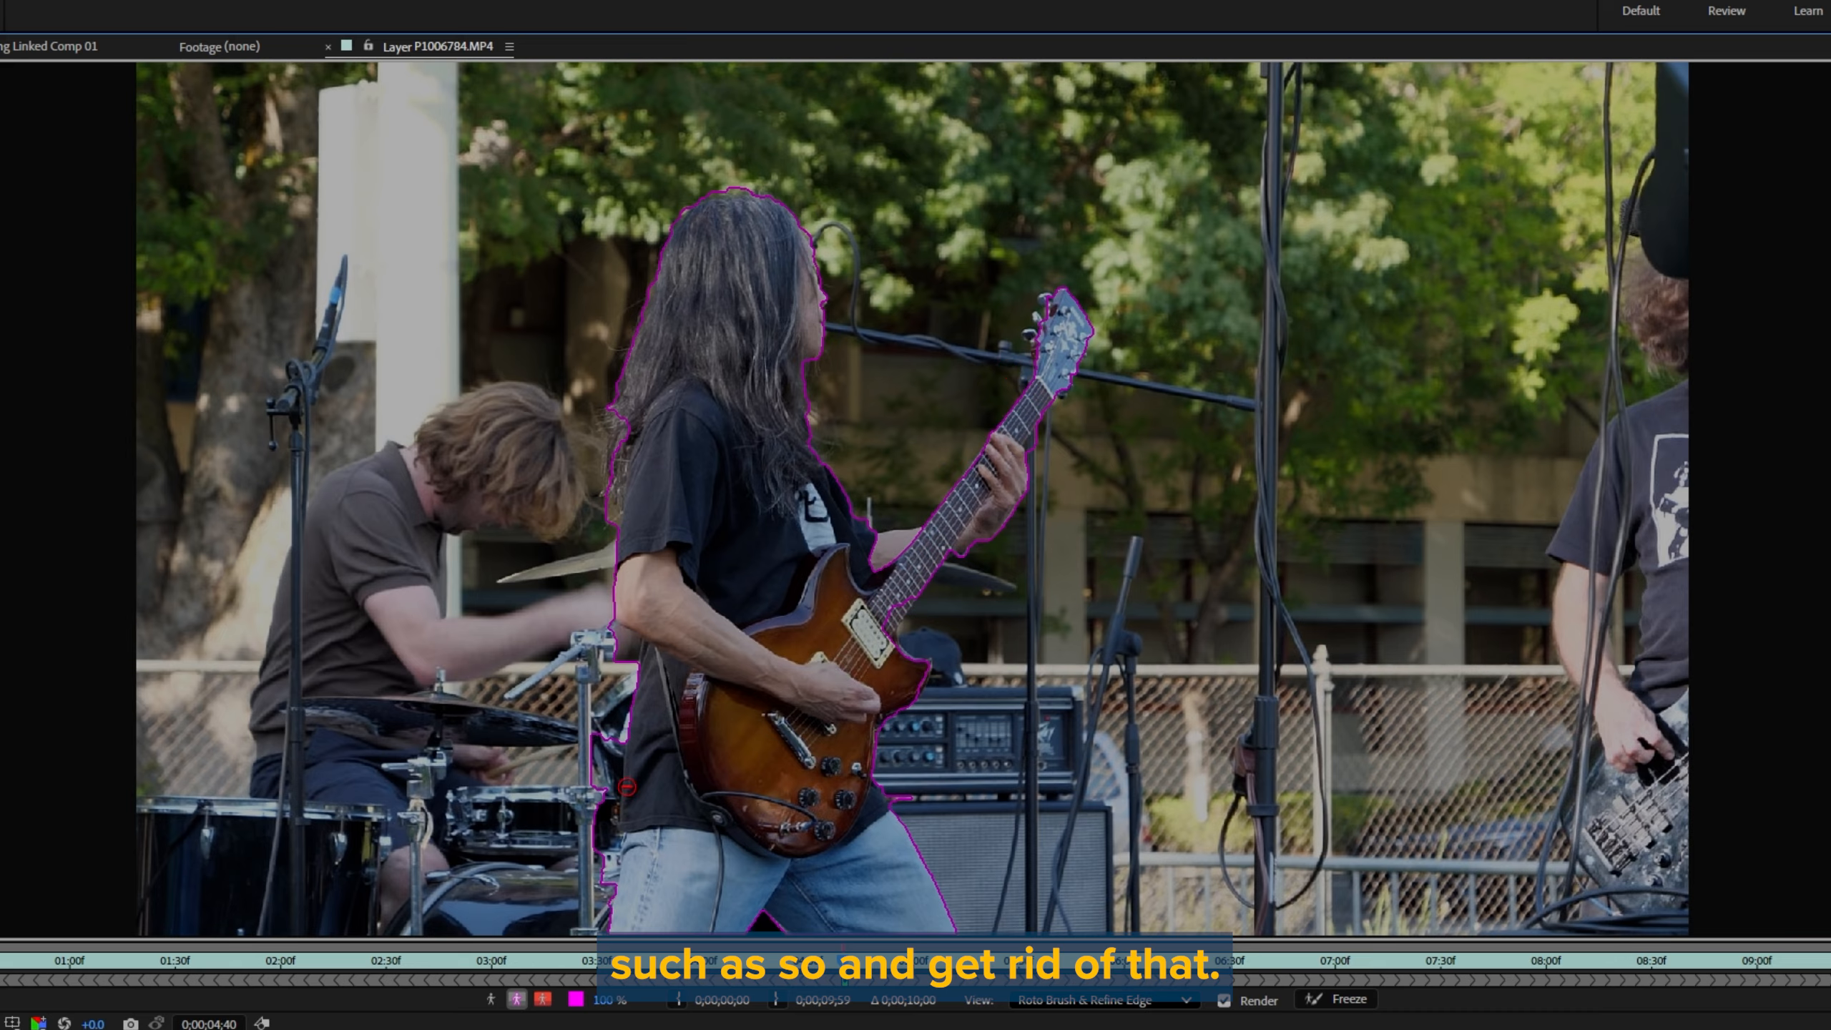
mouse_move(625, 697)
left_mouse_down()
mouse_move(611, 890)
mouse_move(665, 638)
left_mouse_up()
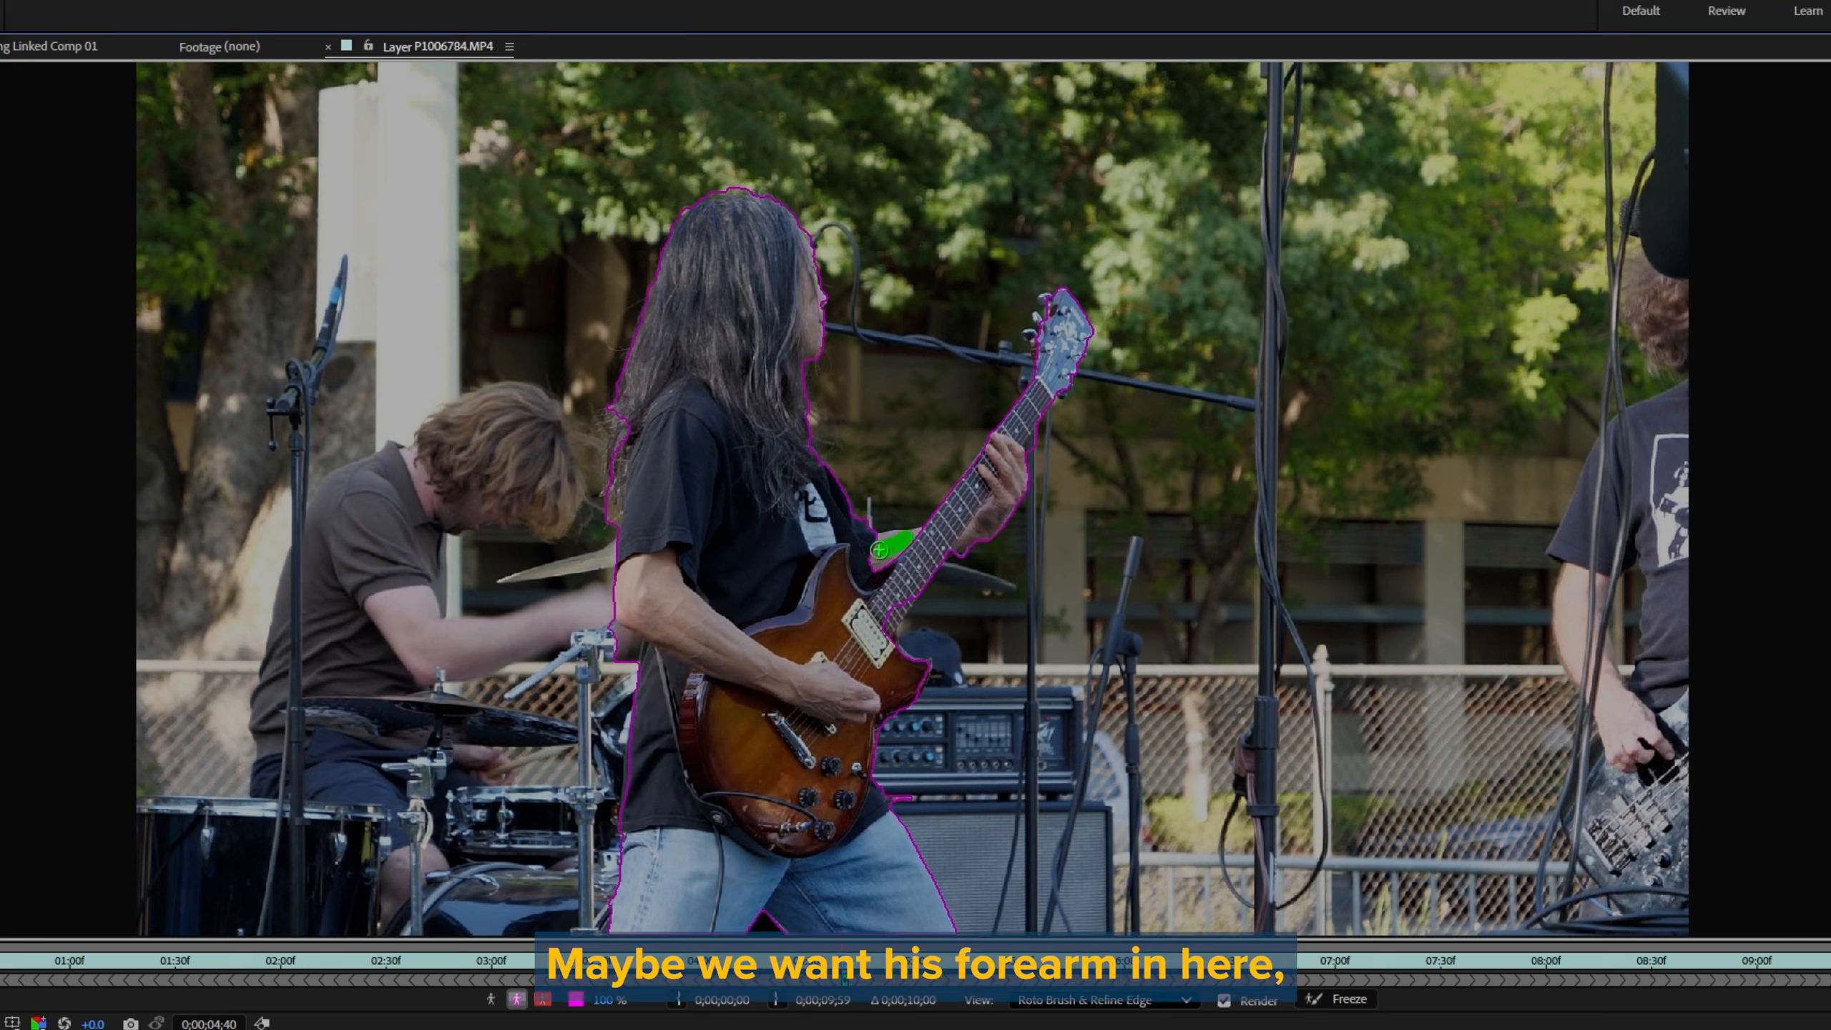
Step: Add the guitarist's forearm and back hair to the Roto Brush selection, and clean up the edge around the guitar and its headstock
left_click_drag(878, 546, 897, 546)
left_click_drag(621, 413, 619, 470)
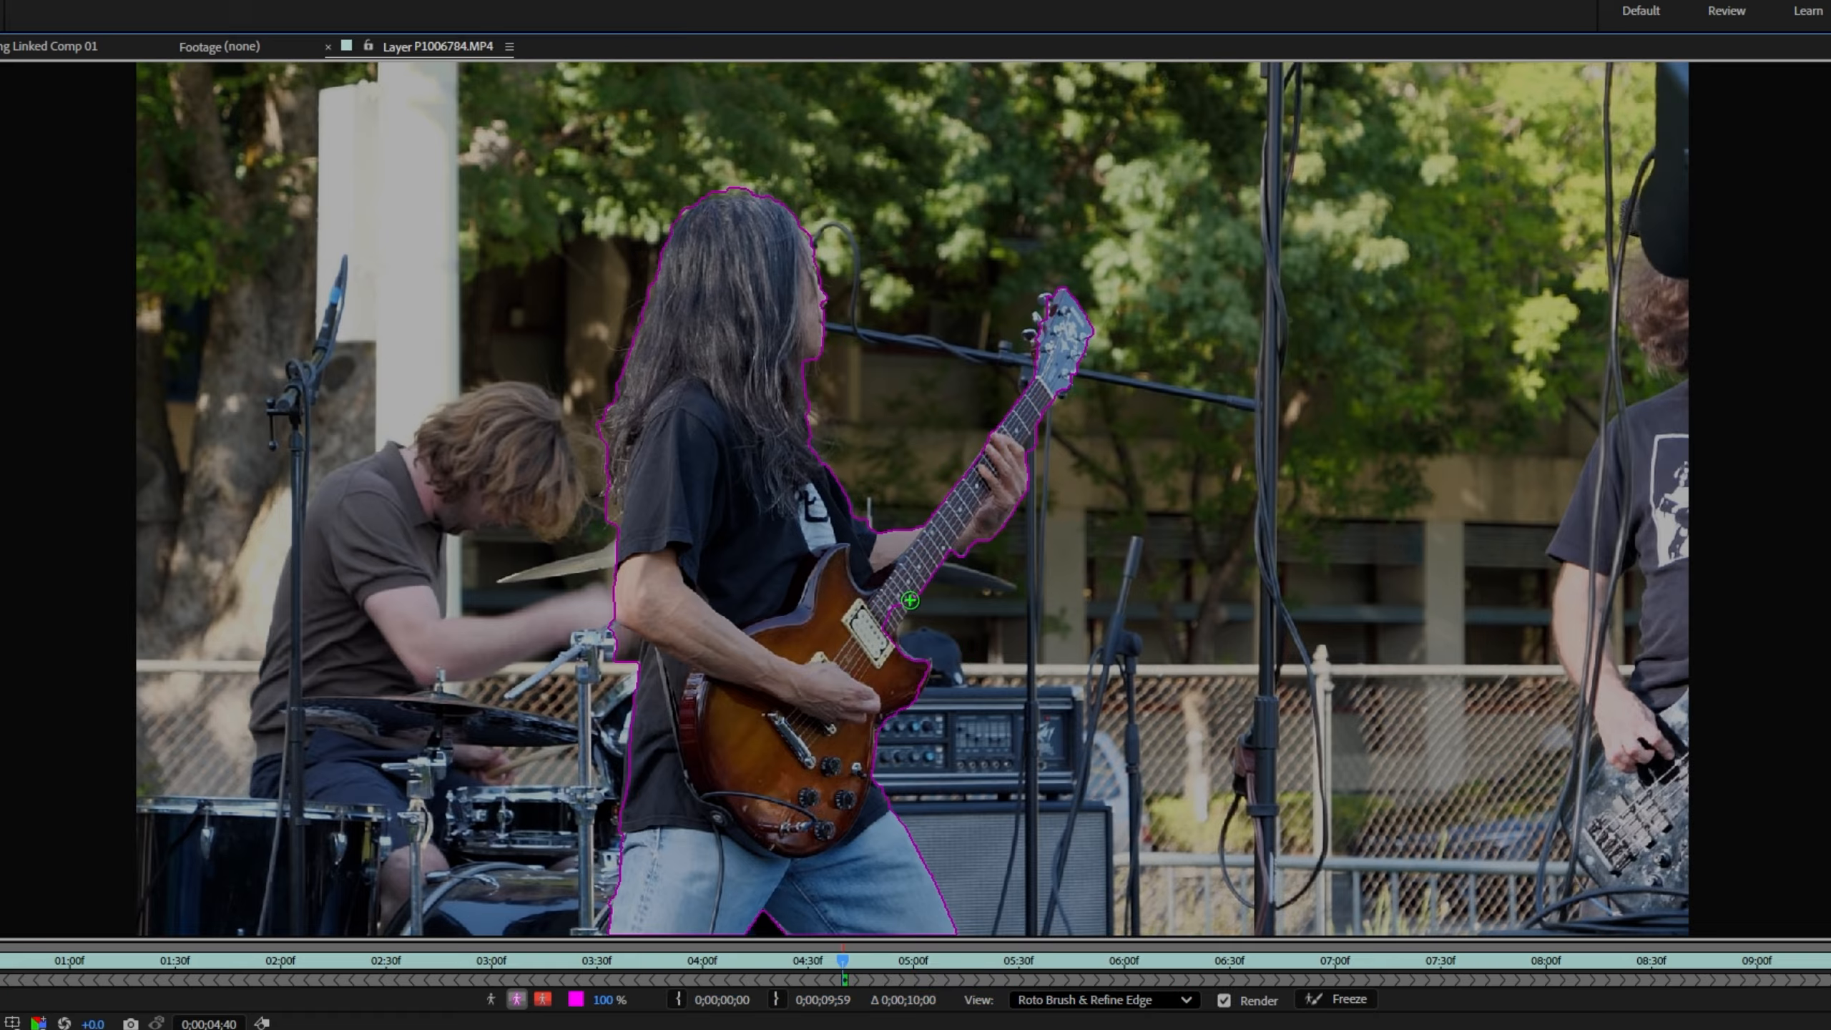
mouse_move(911, 600)
left_mouse_down()
mouse_move(883, 641)
mouse_move(953, 679)
mouse_move(918, 641)
mouse_move(945, 588)
left_mouse_up()
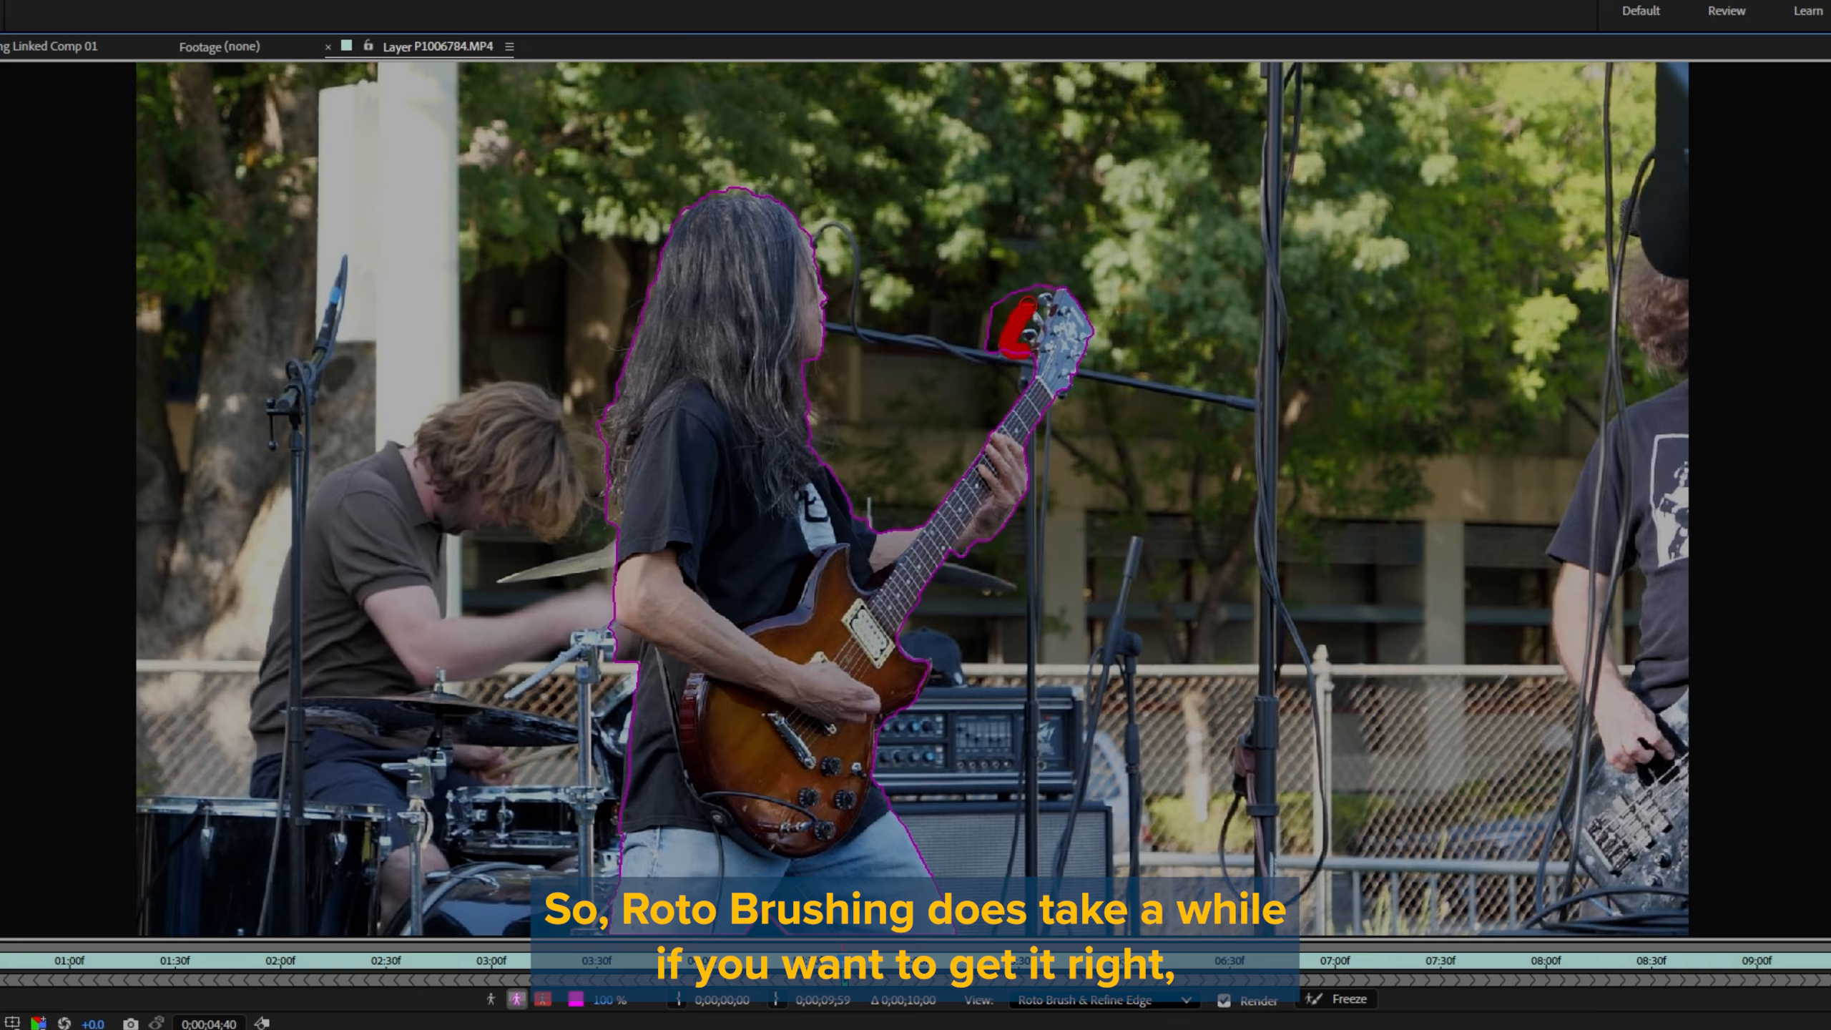
left_click_drag(1040, 283, 1051, 282)
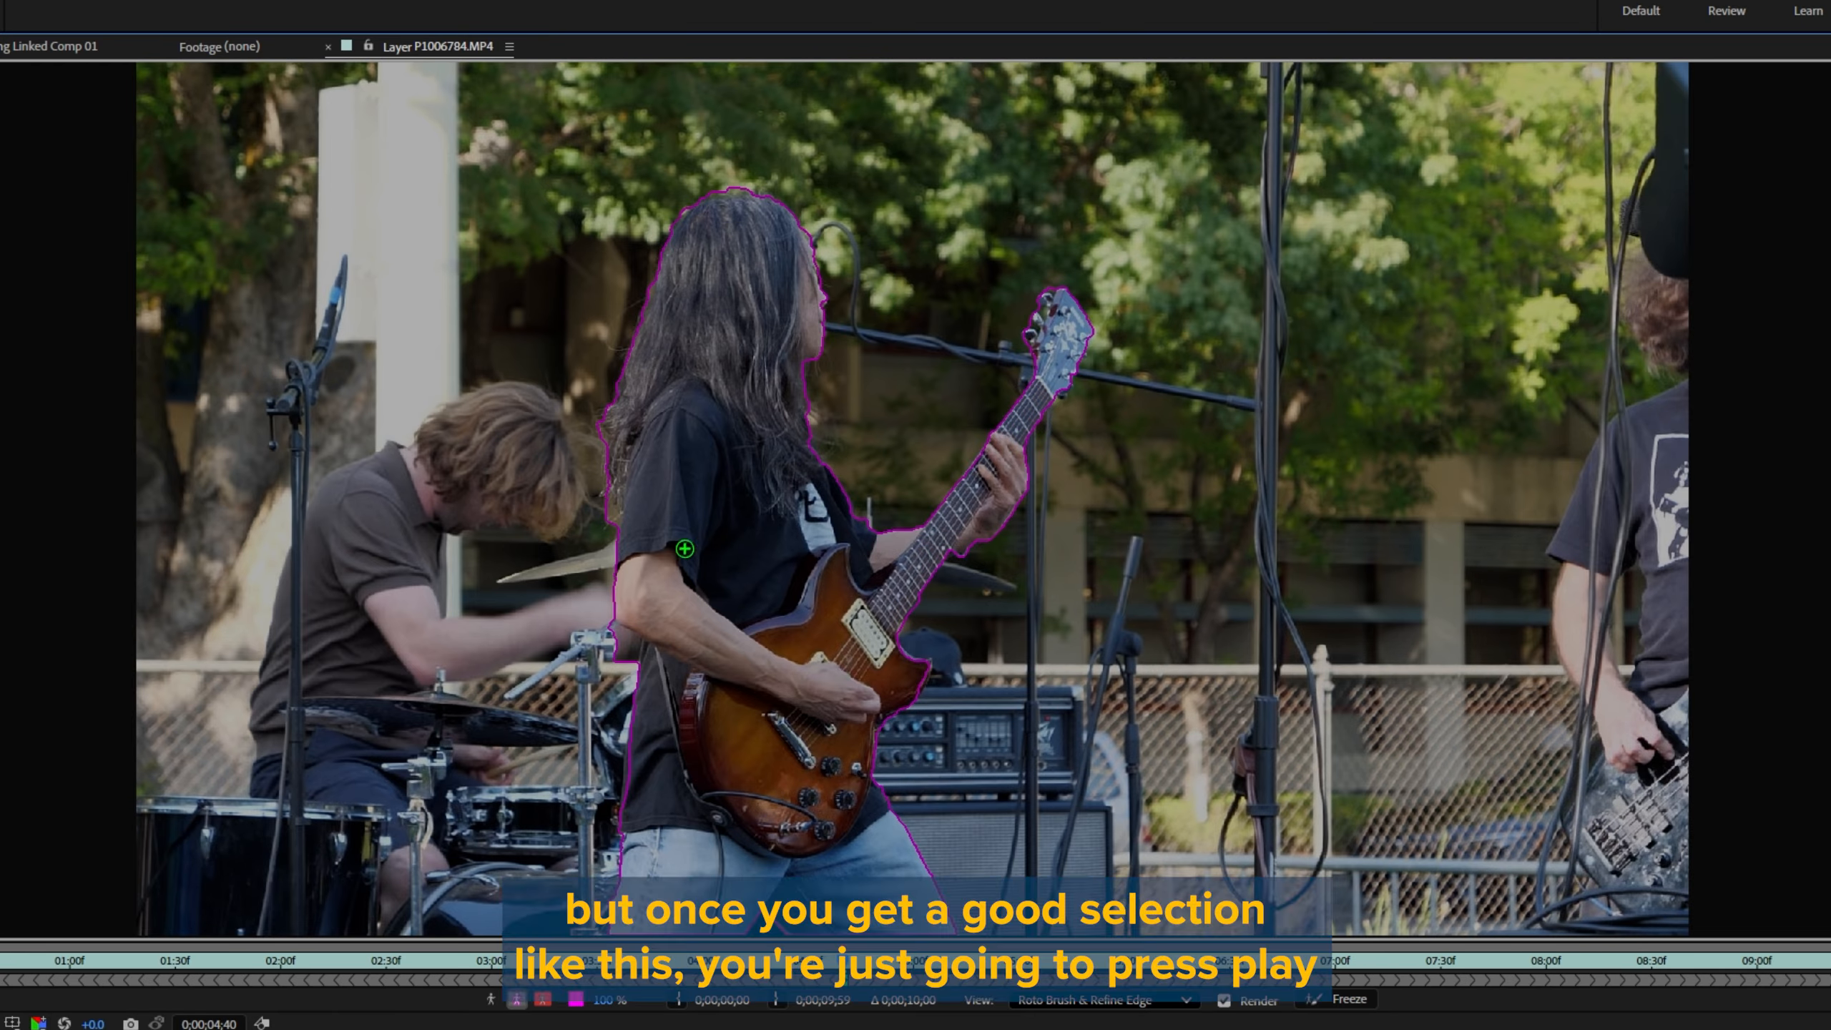
Step: Propagate the Roto Brush selection through the P1006784.MP4 clip by playing it, and freeze the result
key("v")
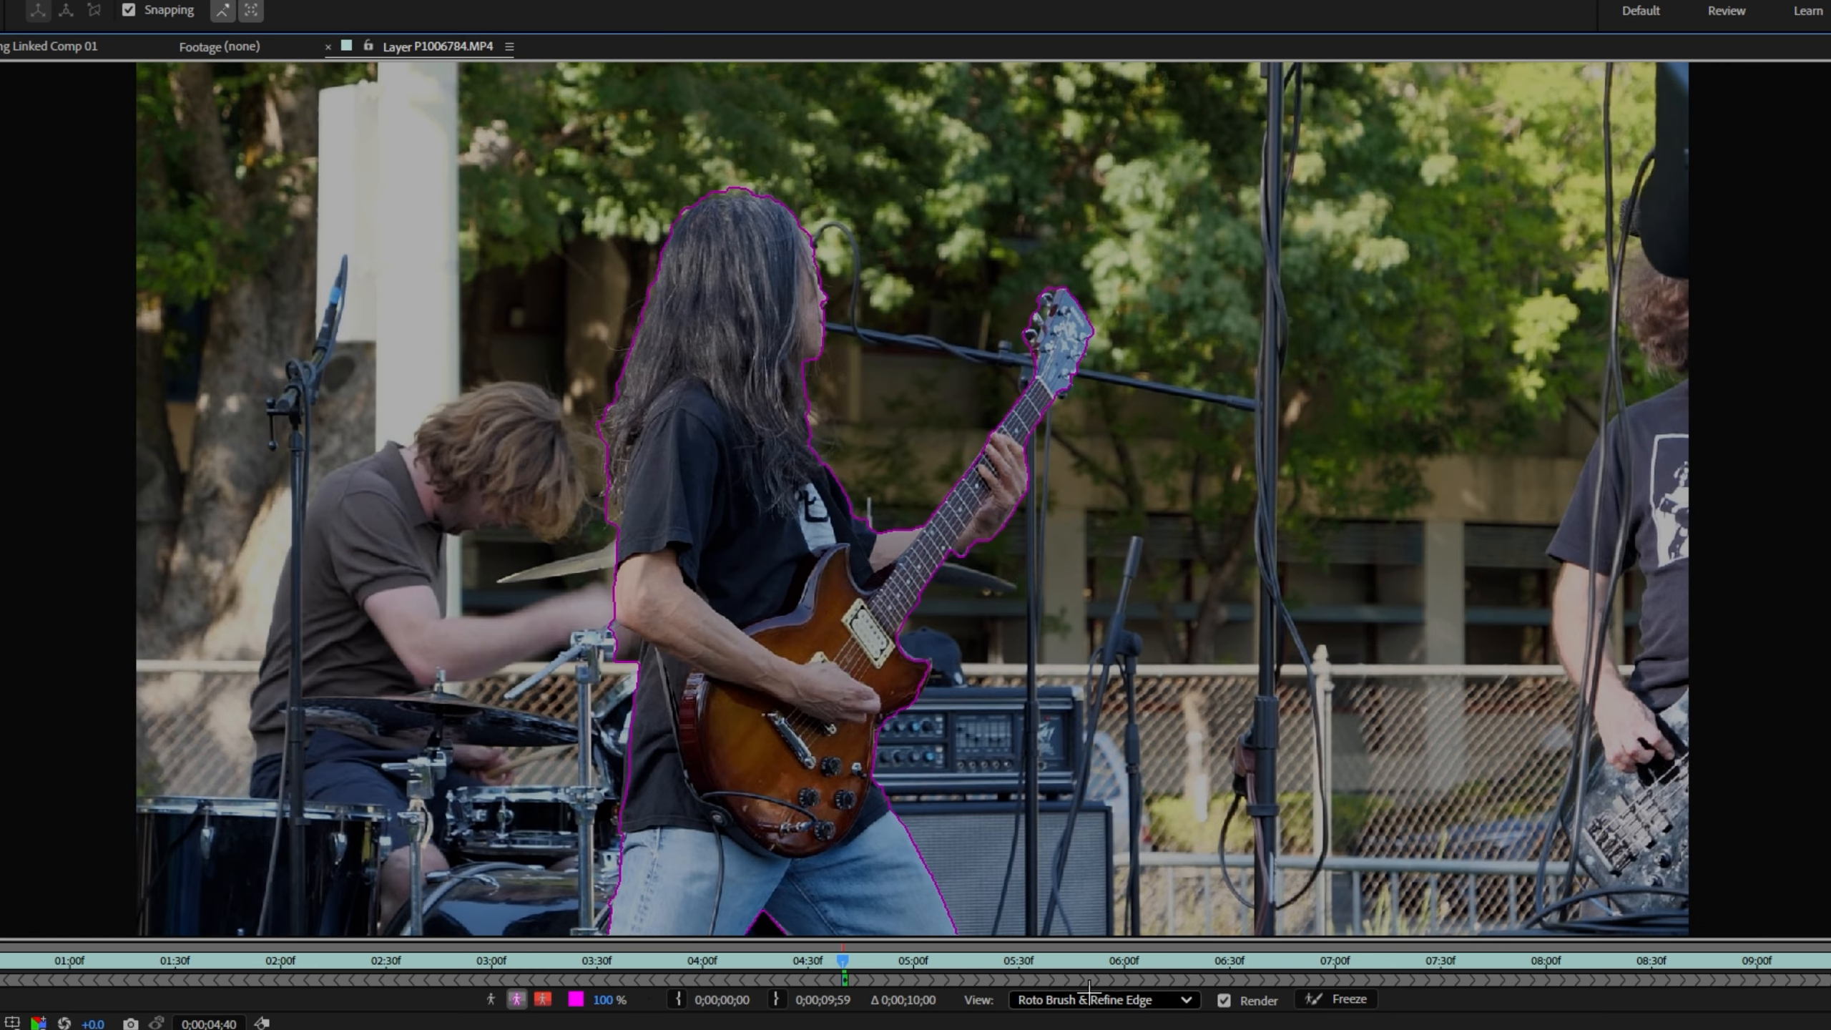
key("space")
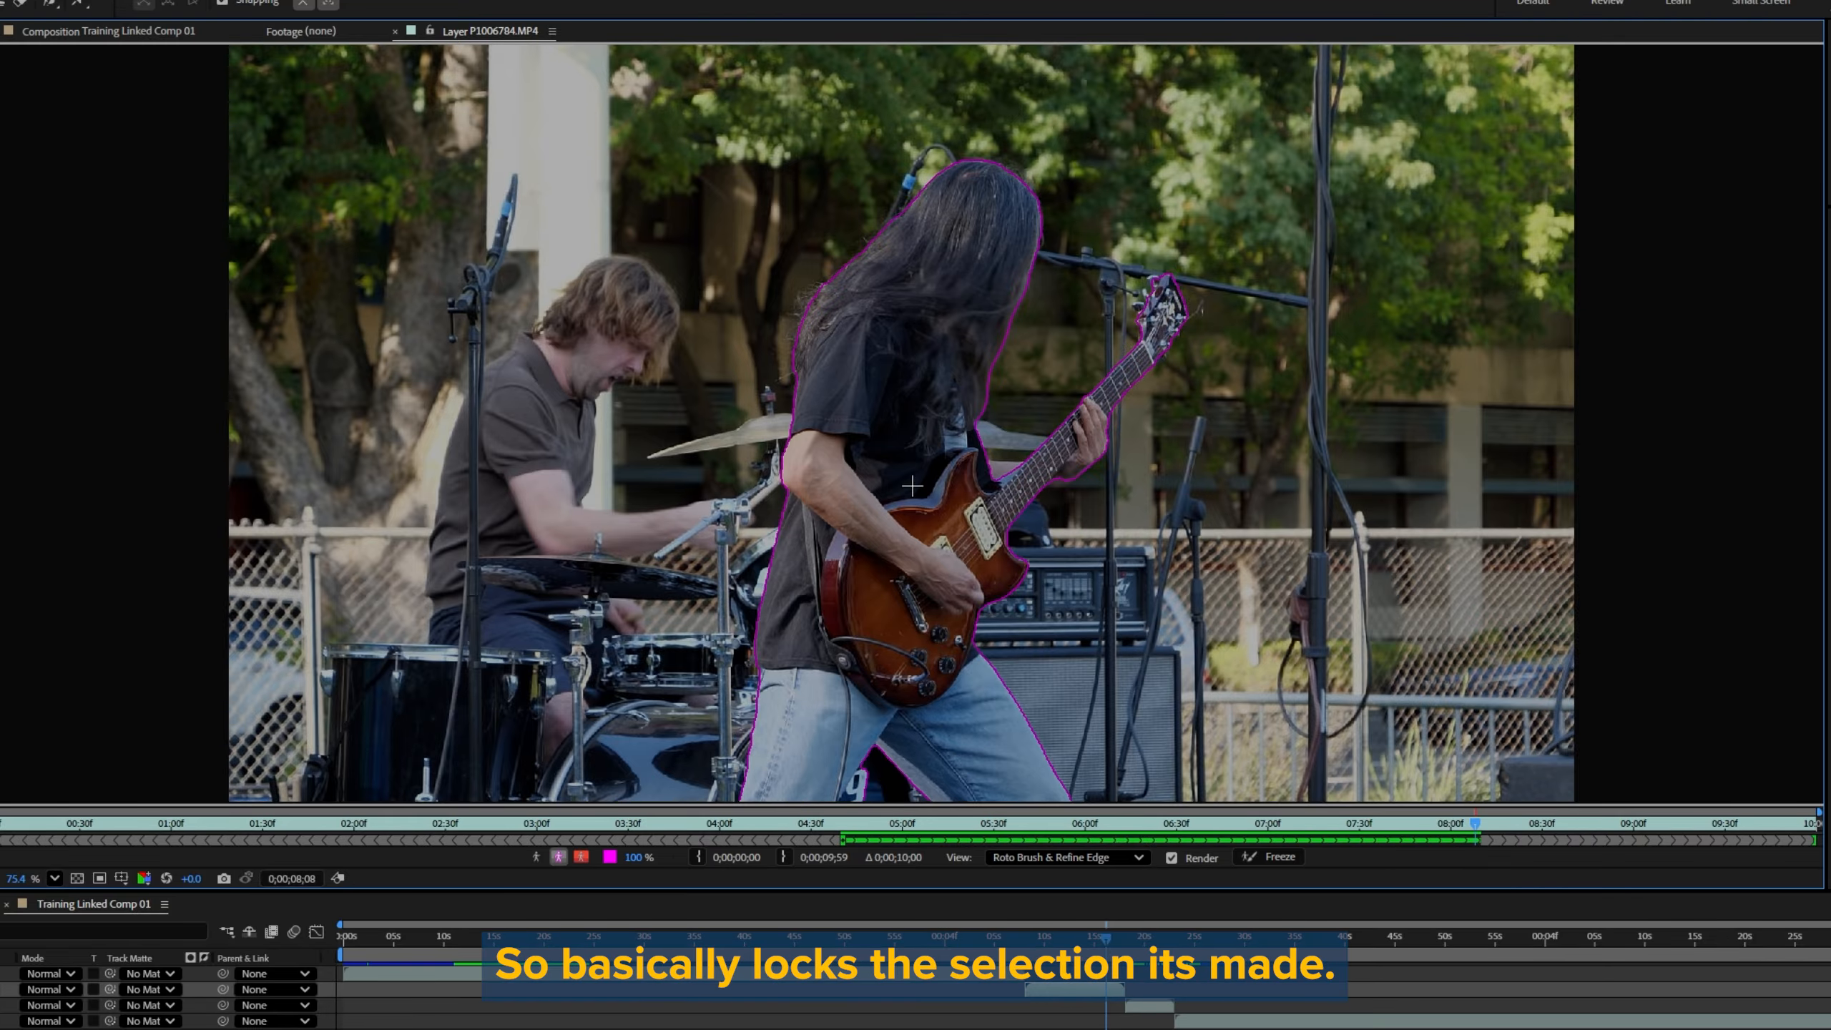
left_click(1277, 856)
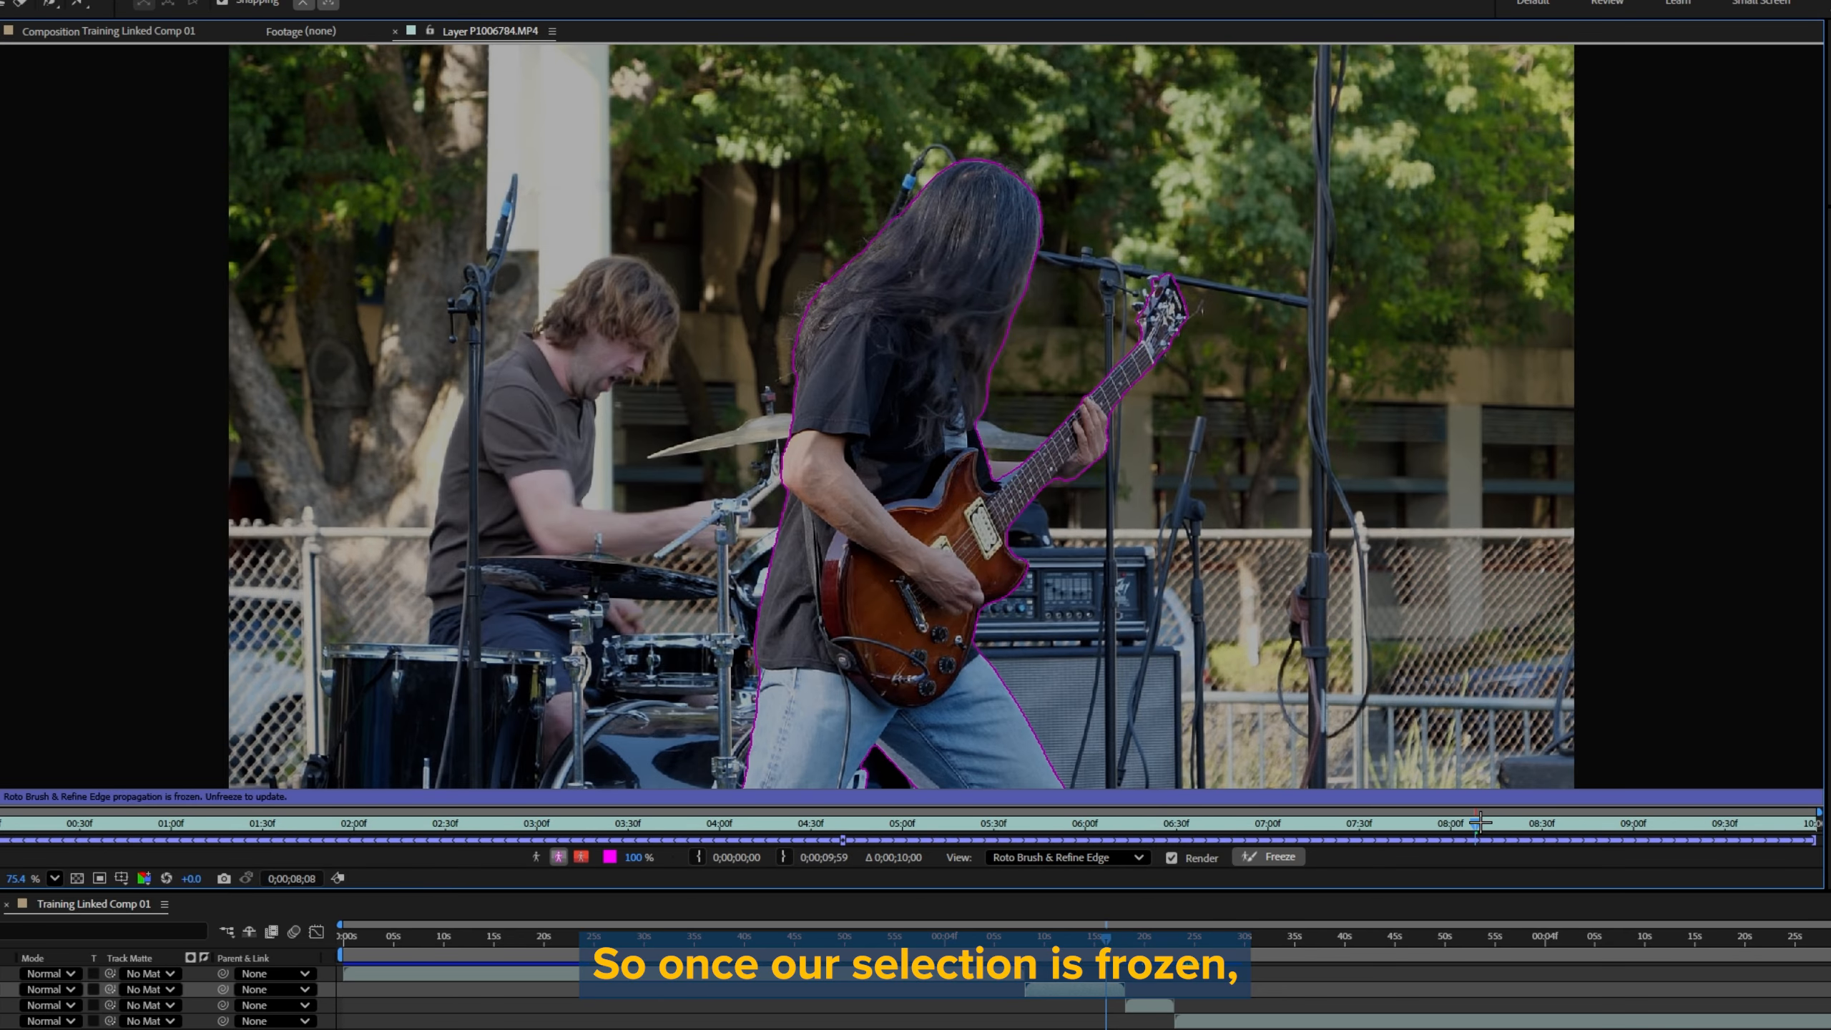
Step: Scrub the frozen selection to 0;00;09;51, return to the Training Linked Comp 01 composition and scrub the isolated guitarist there
left_click_drag(1481, 822, 1790, 830)
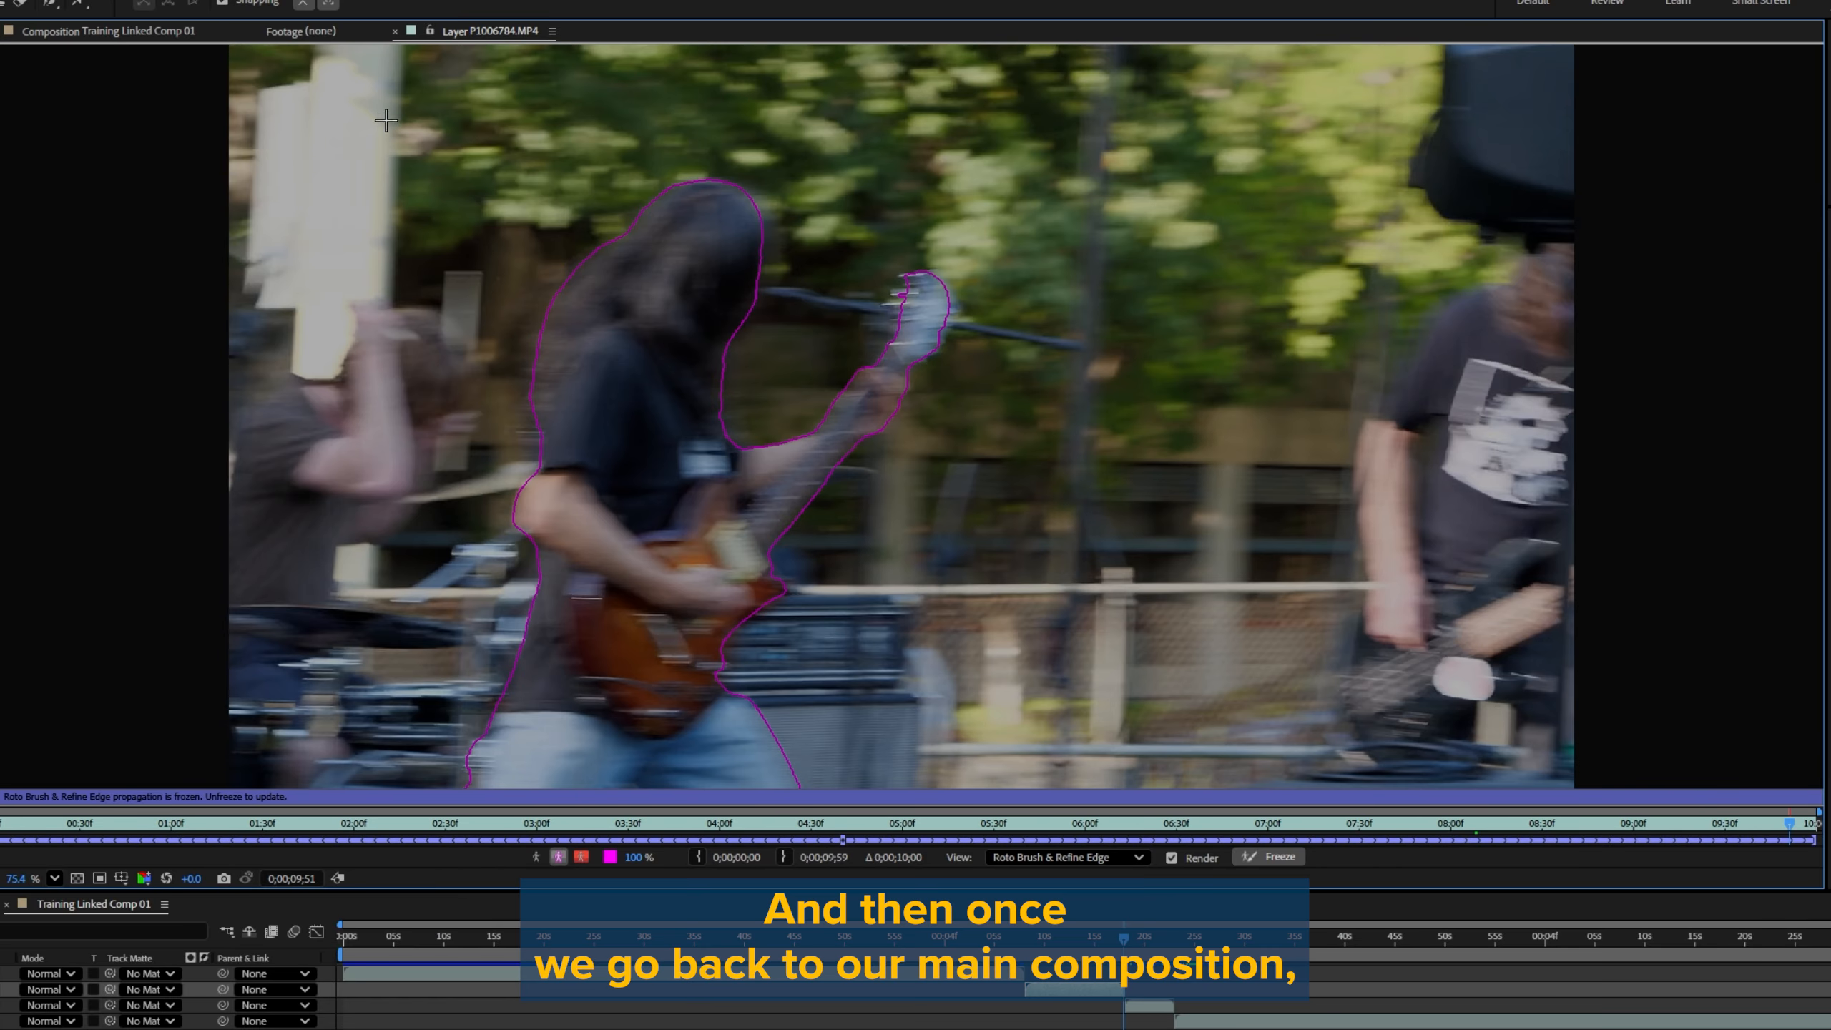
left_click(159, 32)
mouse_move(1119, 931)
left_mouse_down()
mouse_move(1036, 932)
mouse_move(1113, 937)
left_mouse_up()
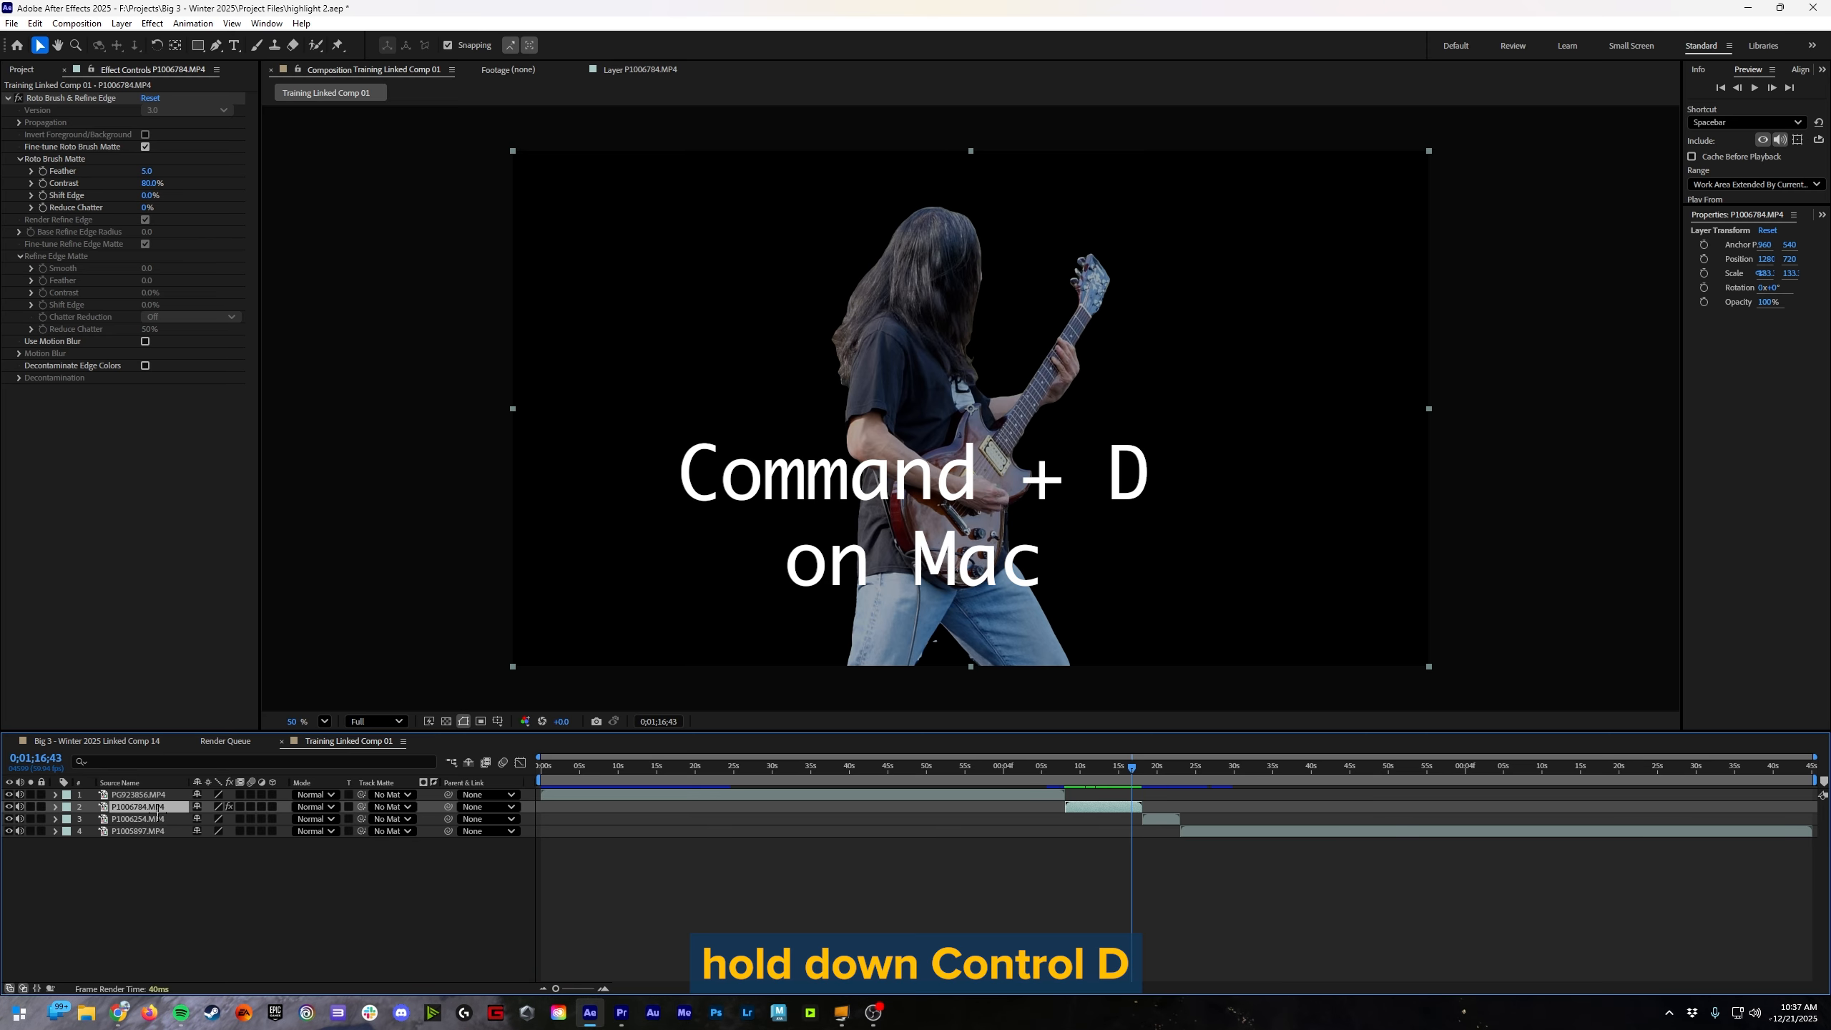
Step: Duplicate the P1006784.MP4 layer and delete the Roto Brush & Refine Edge effect from the lower copy
key("ctrl+d")
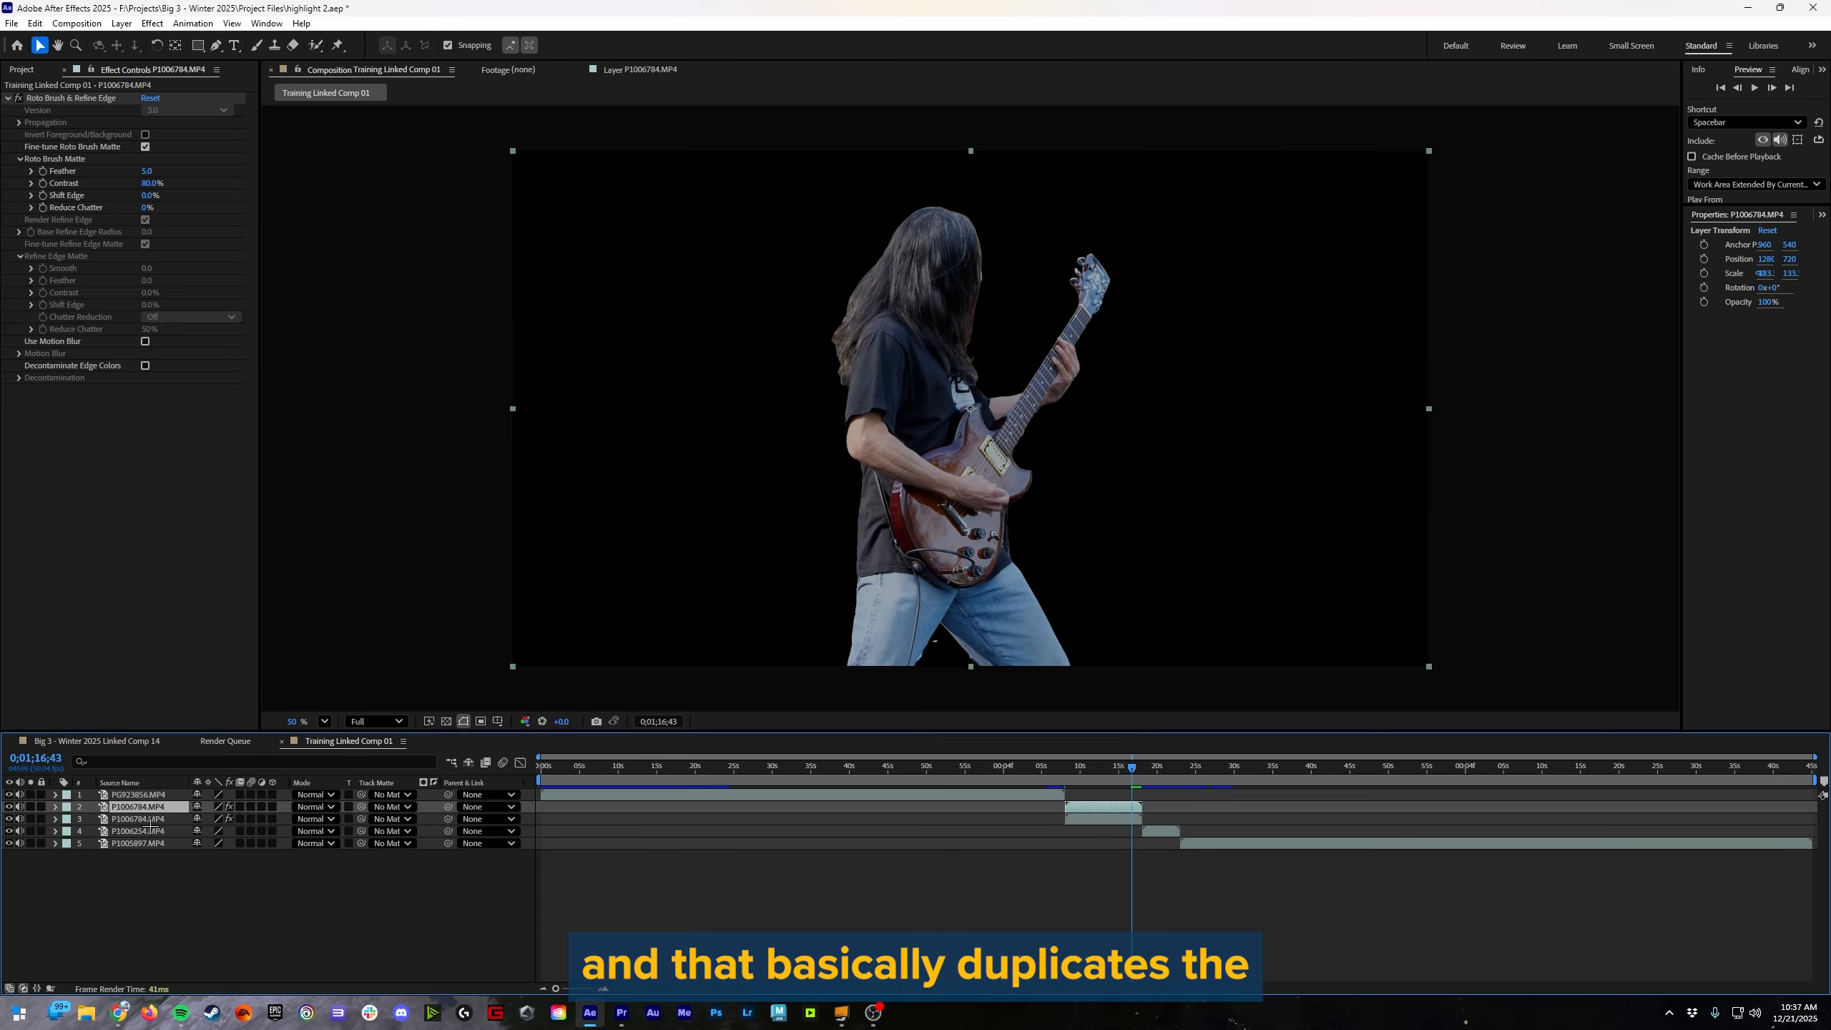
left_click(153, 819)
left_click(56, 819)
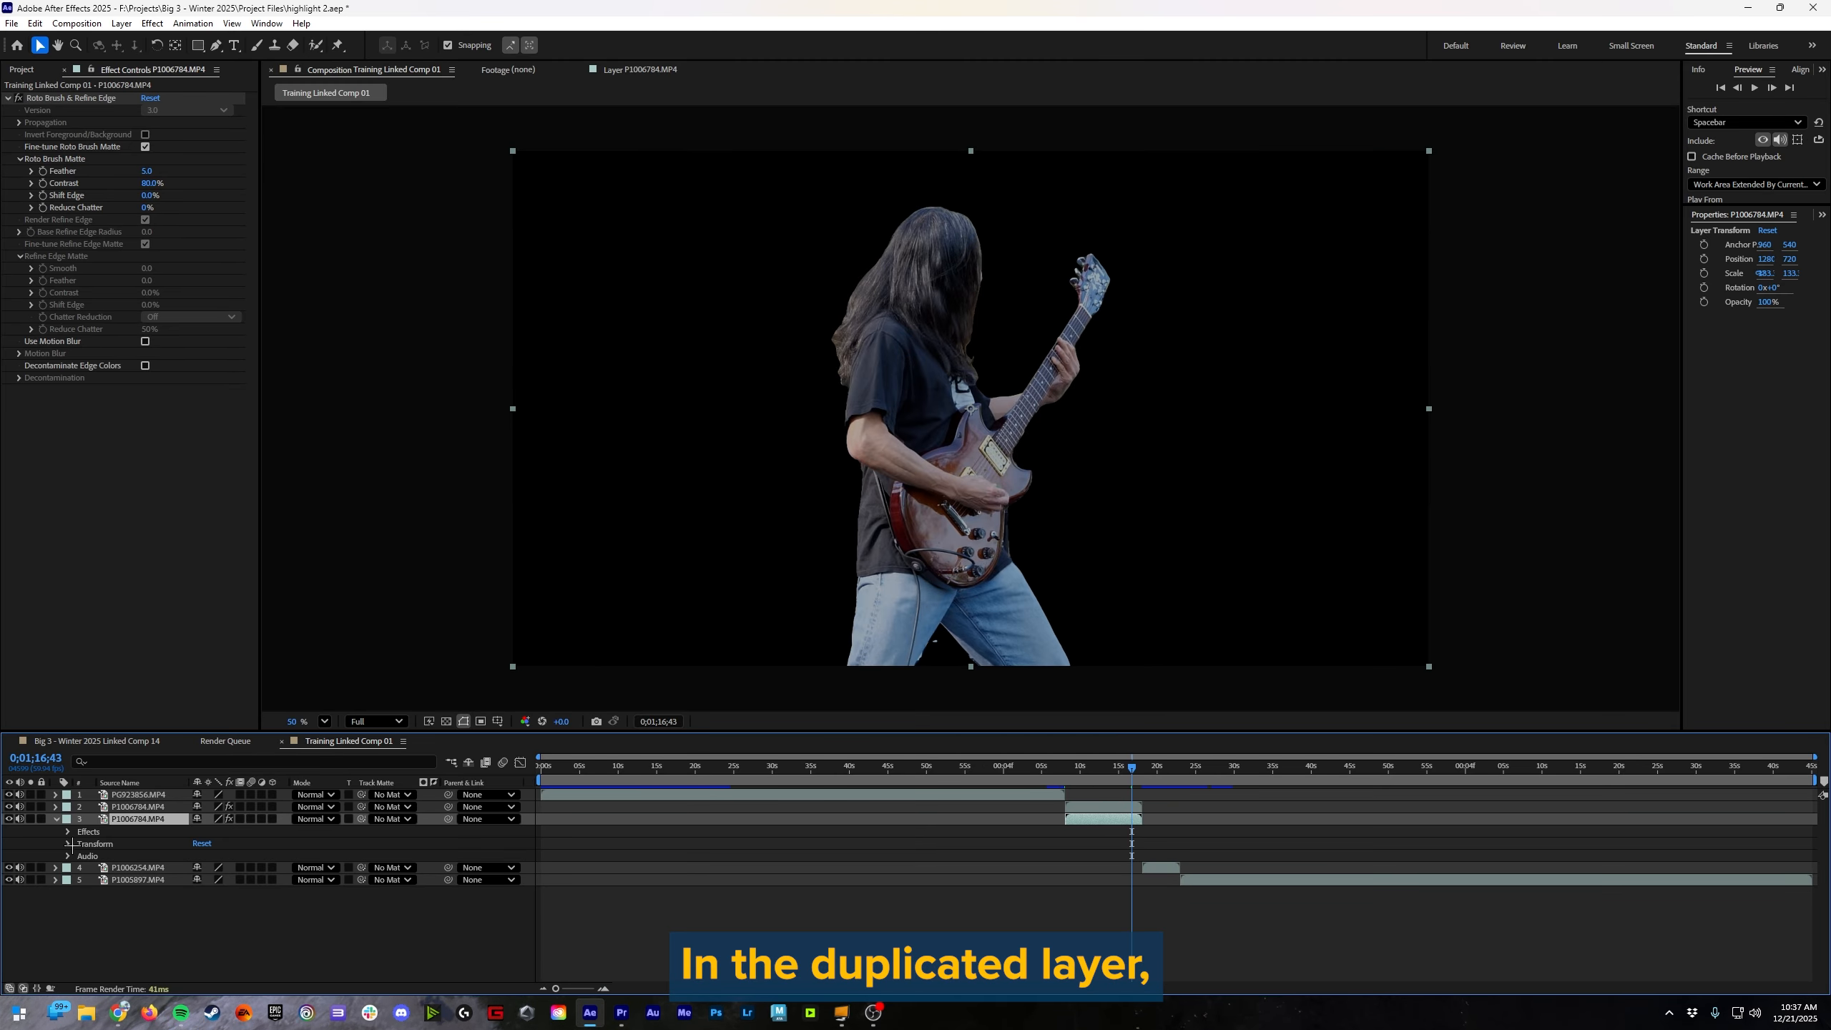
left_click(68, 844)
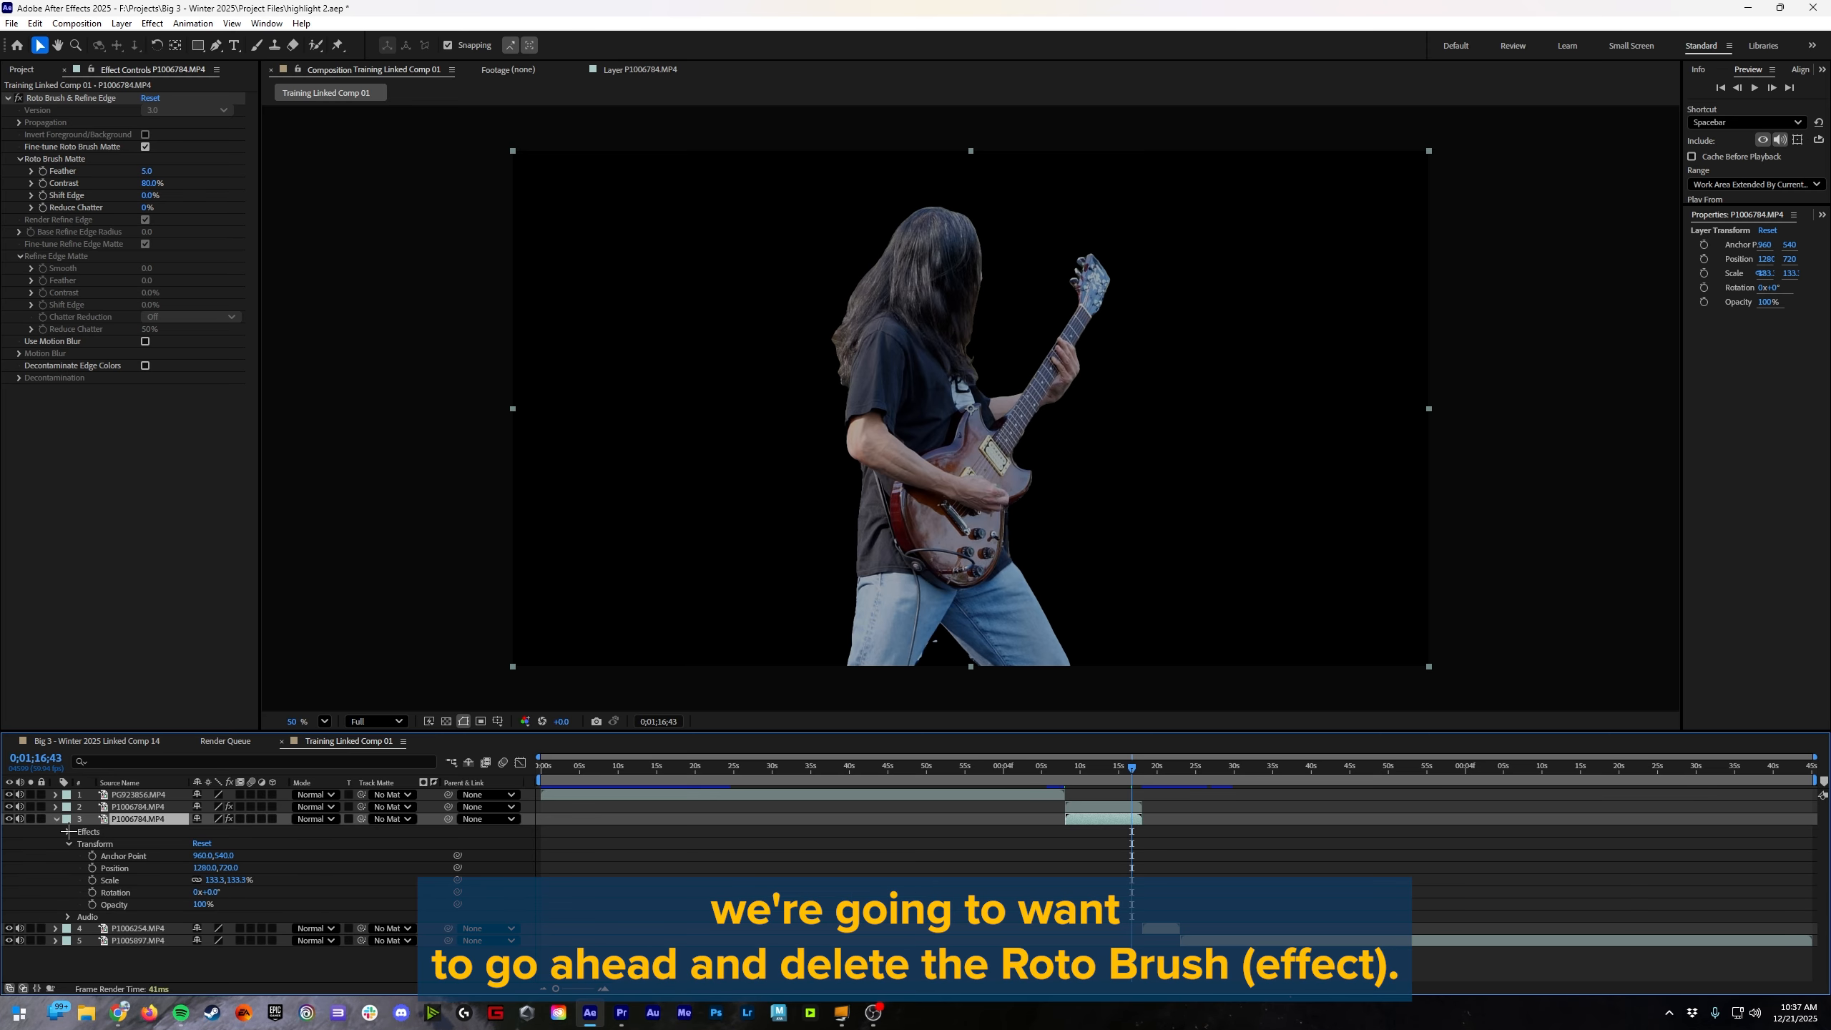
left_click(69, 832)
left_click(105, 843)
key("Delete")
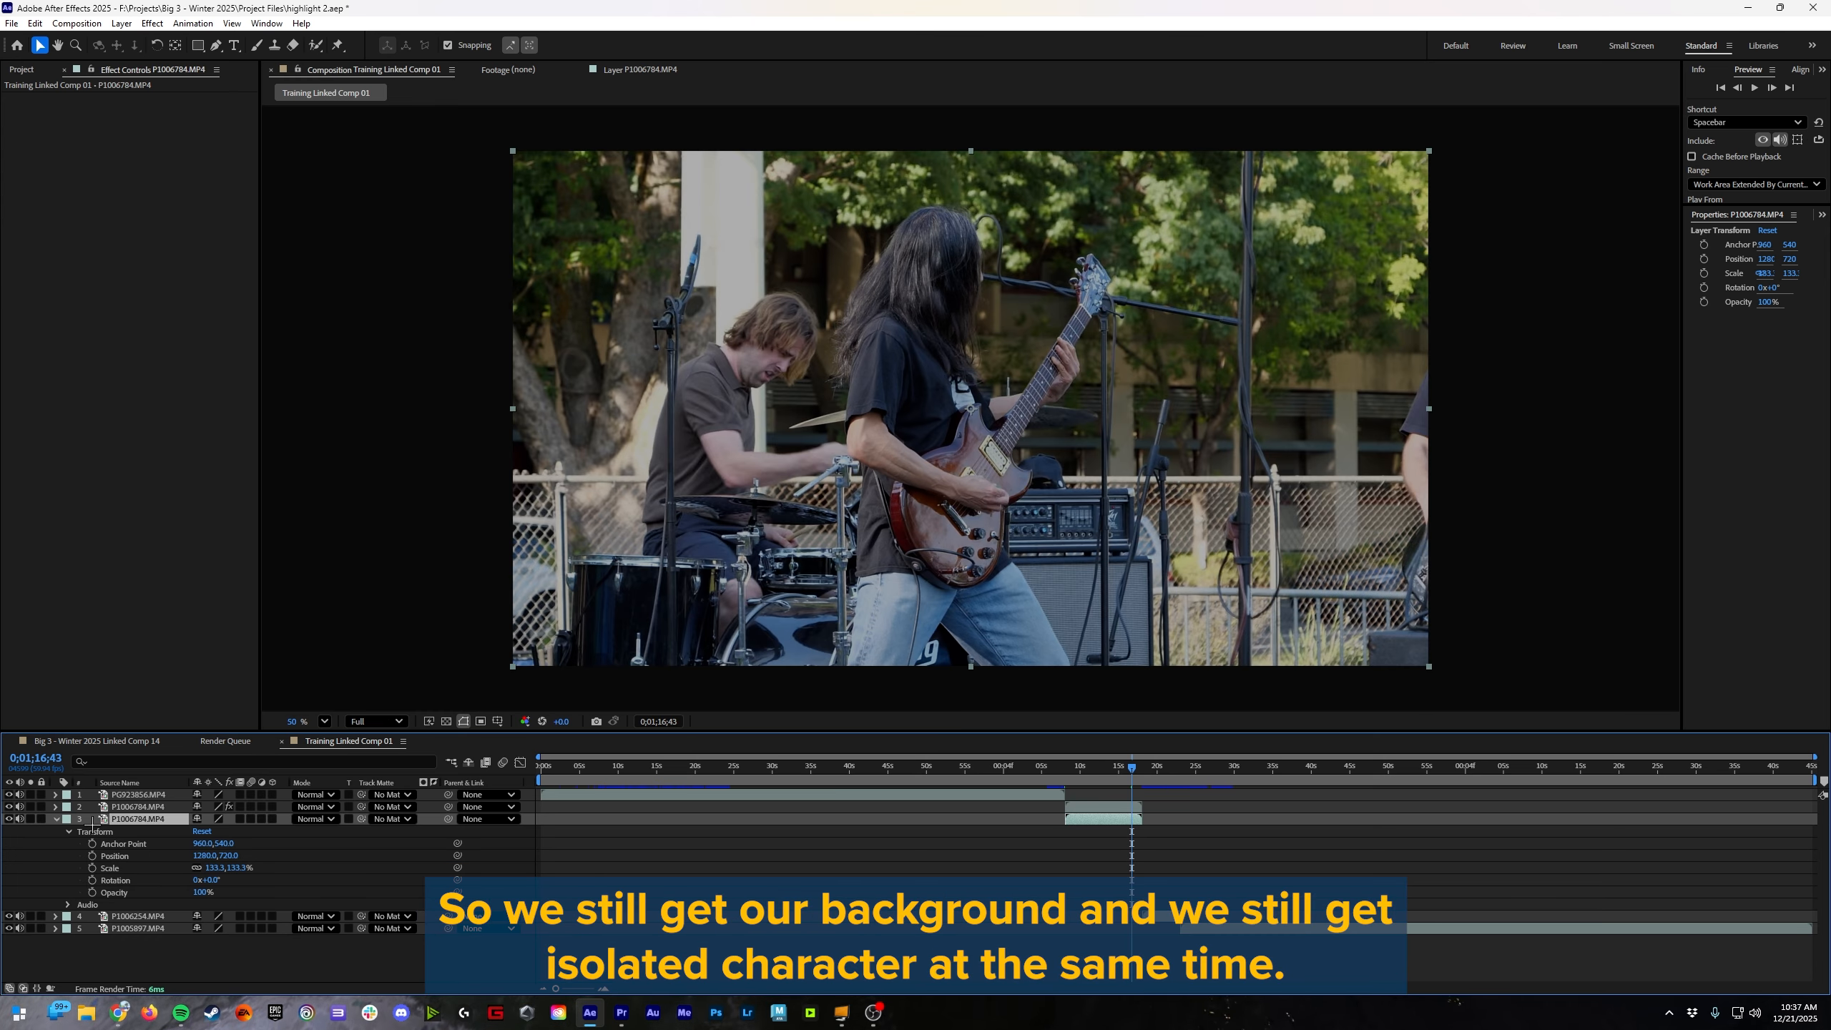
left_click(54, 820)
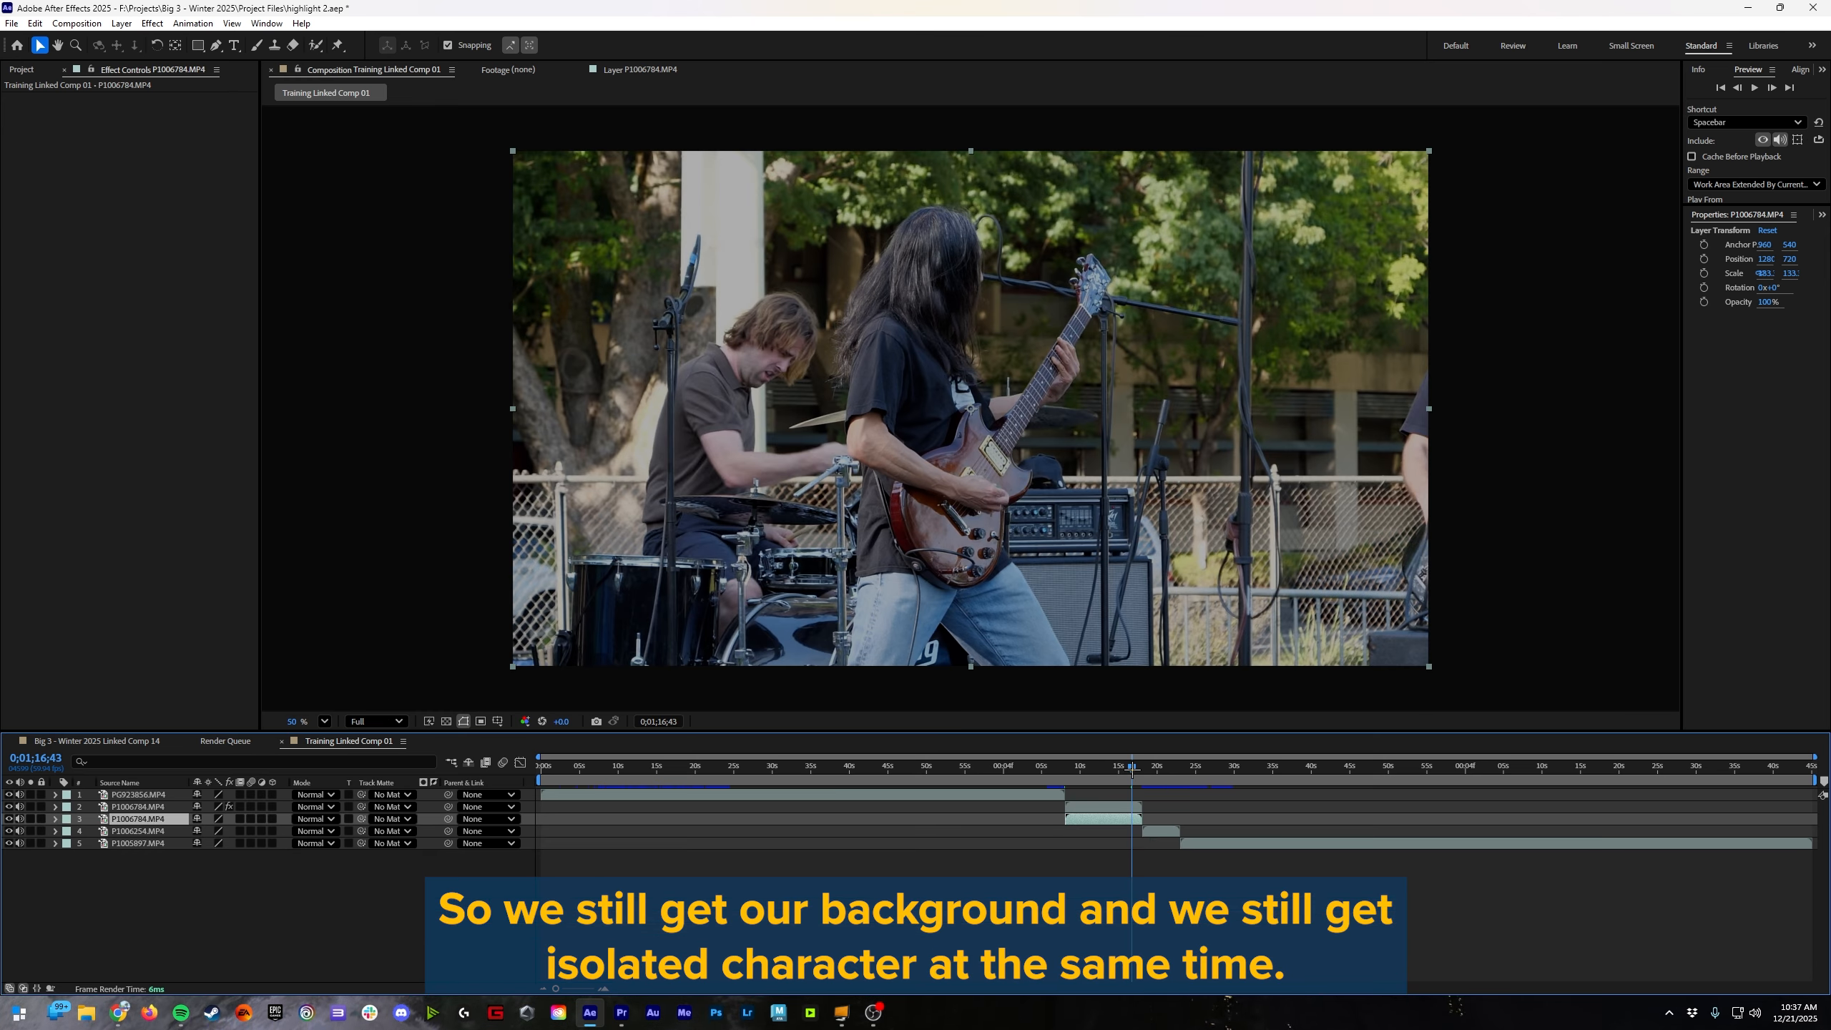
Step: Check the guitarist's isolation by hiding and showing the lower P1006784.MP4 layer, and scrub through the clip to 0;01;16;38
left_click_drag(1132, 769, 1104, 769)
left_click(1094, 805)
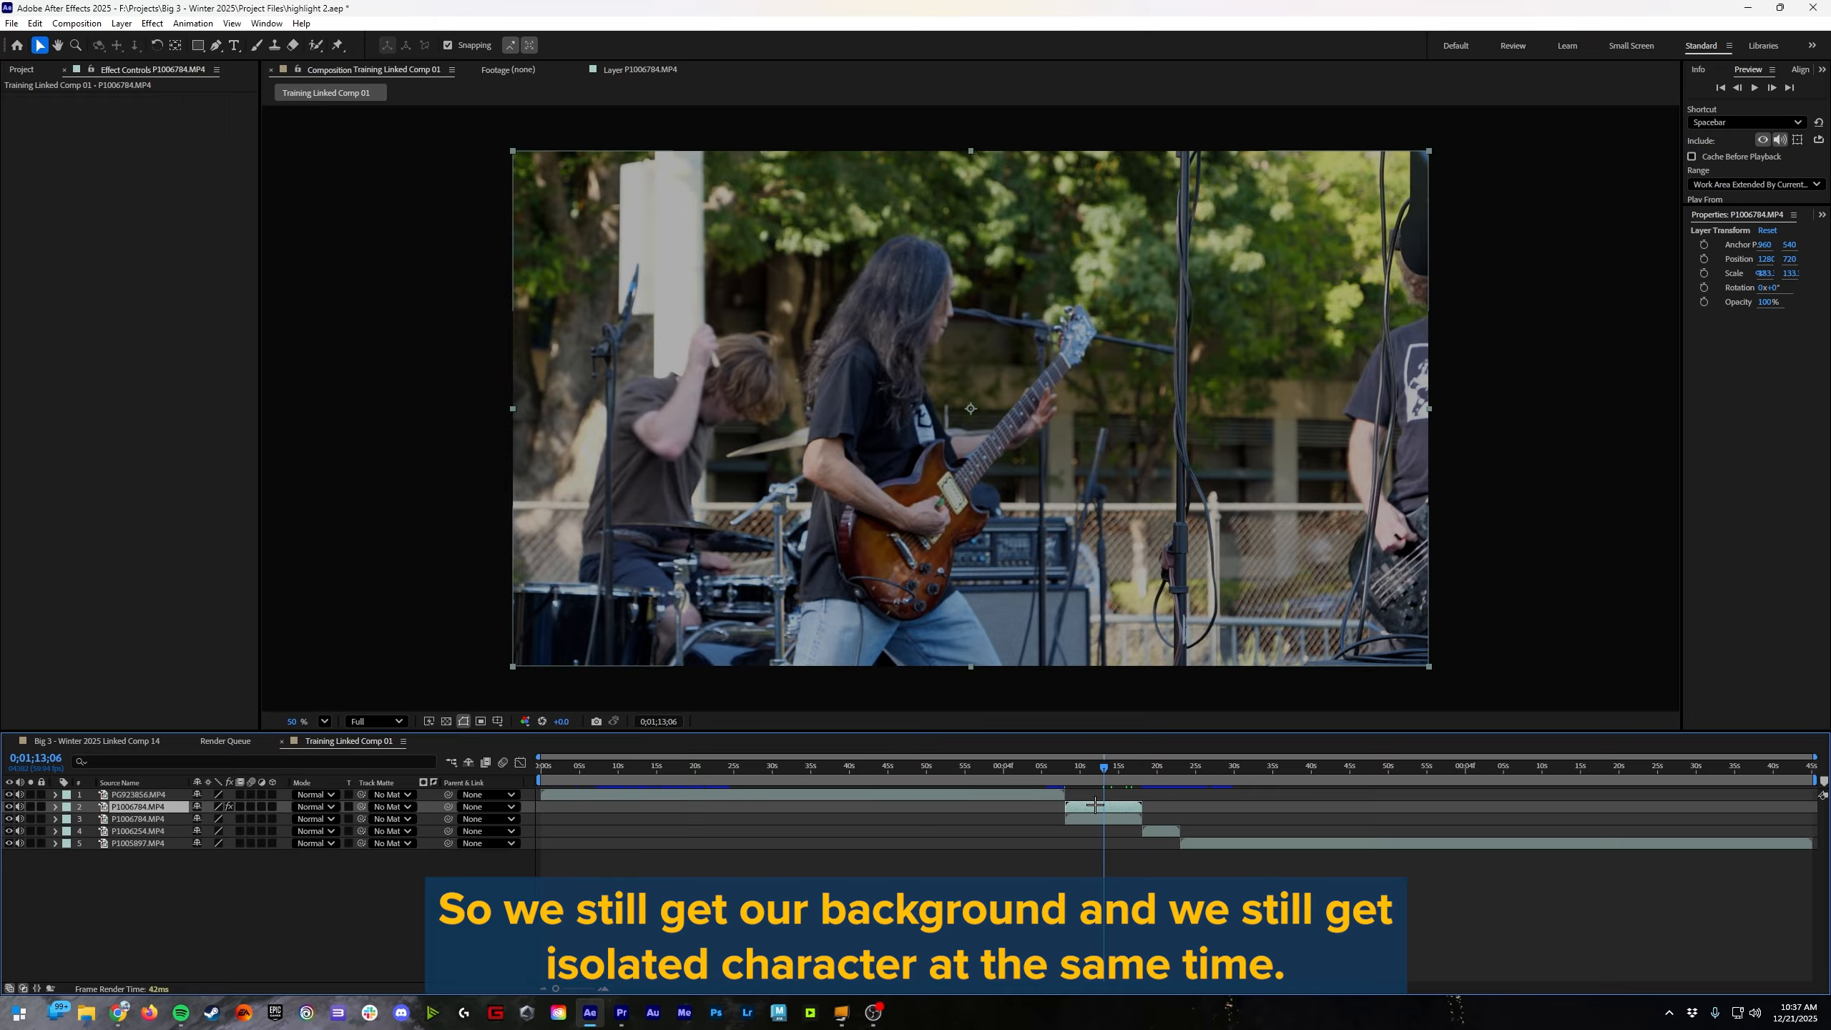
left_click(8, 819)
left_click(8, 819)
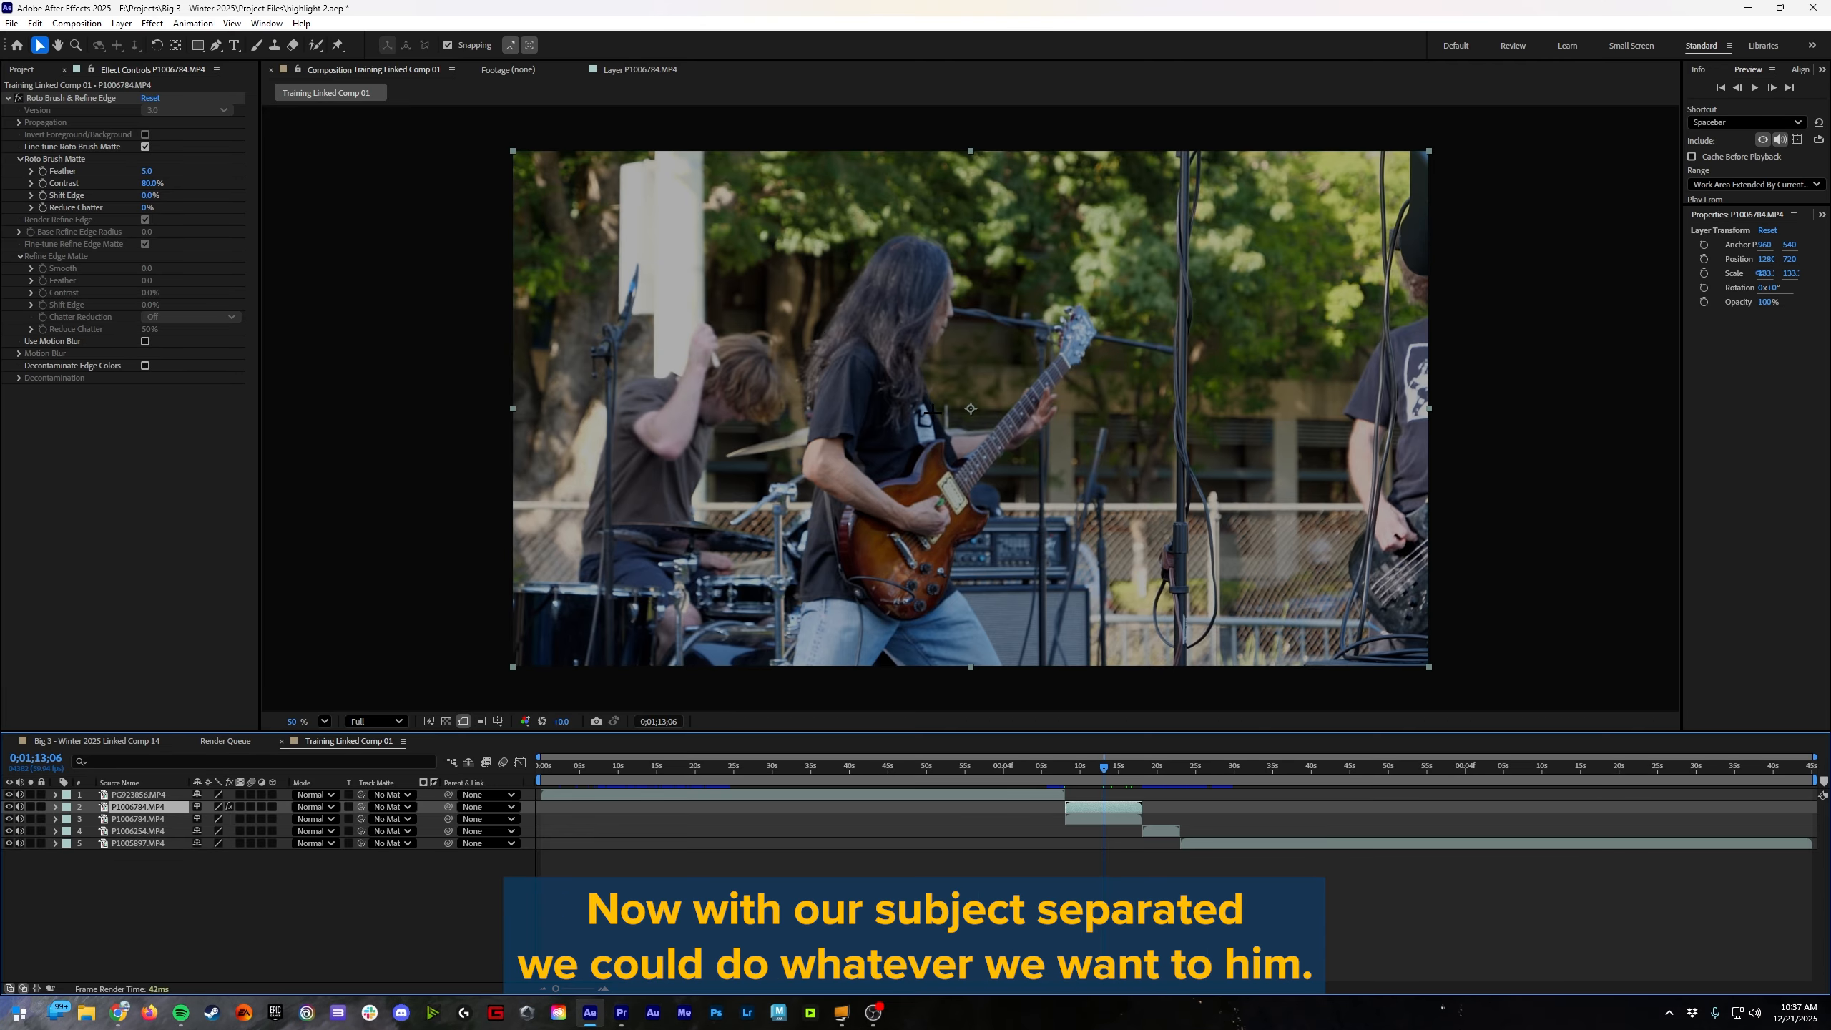
mouse_move(1115, 775)
left_mouse_down()
mouse_move(1086, 775)
mouse_move(1131, 775)
left_mouse_up()
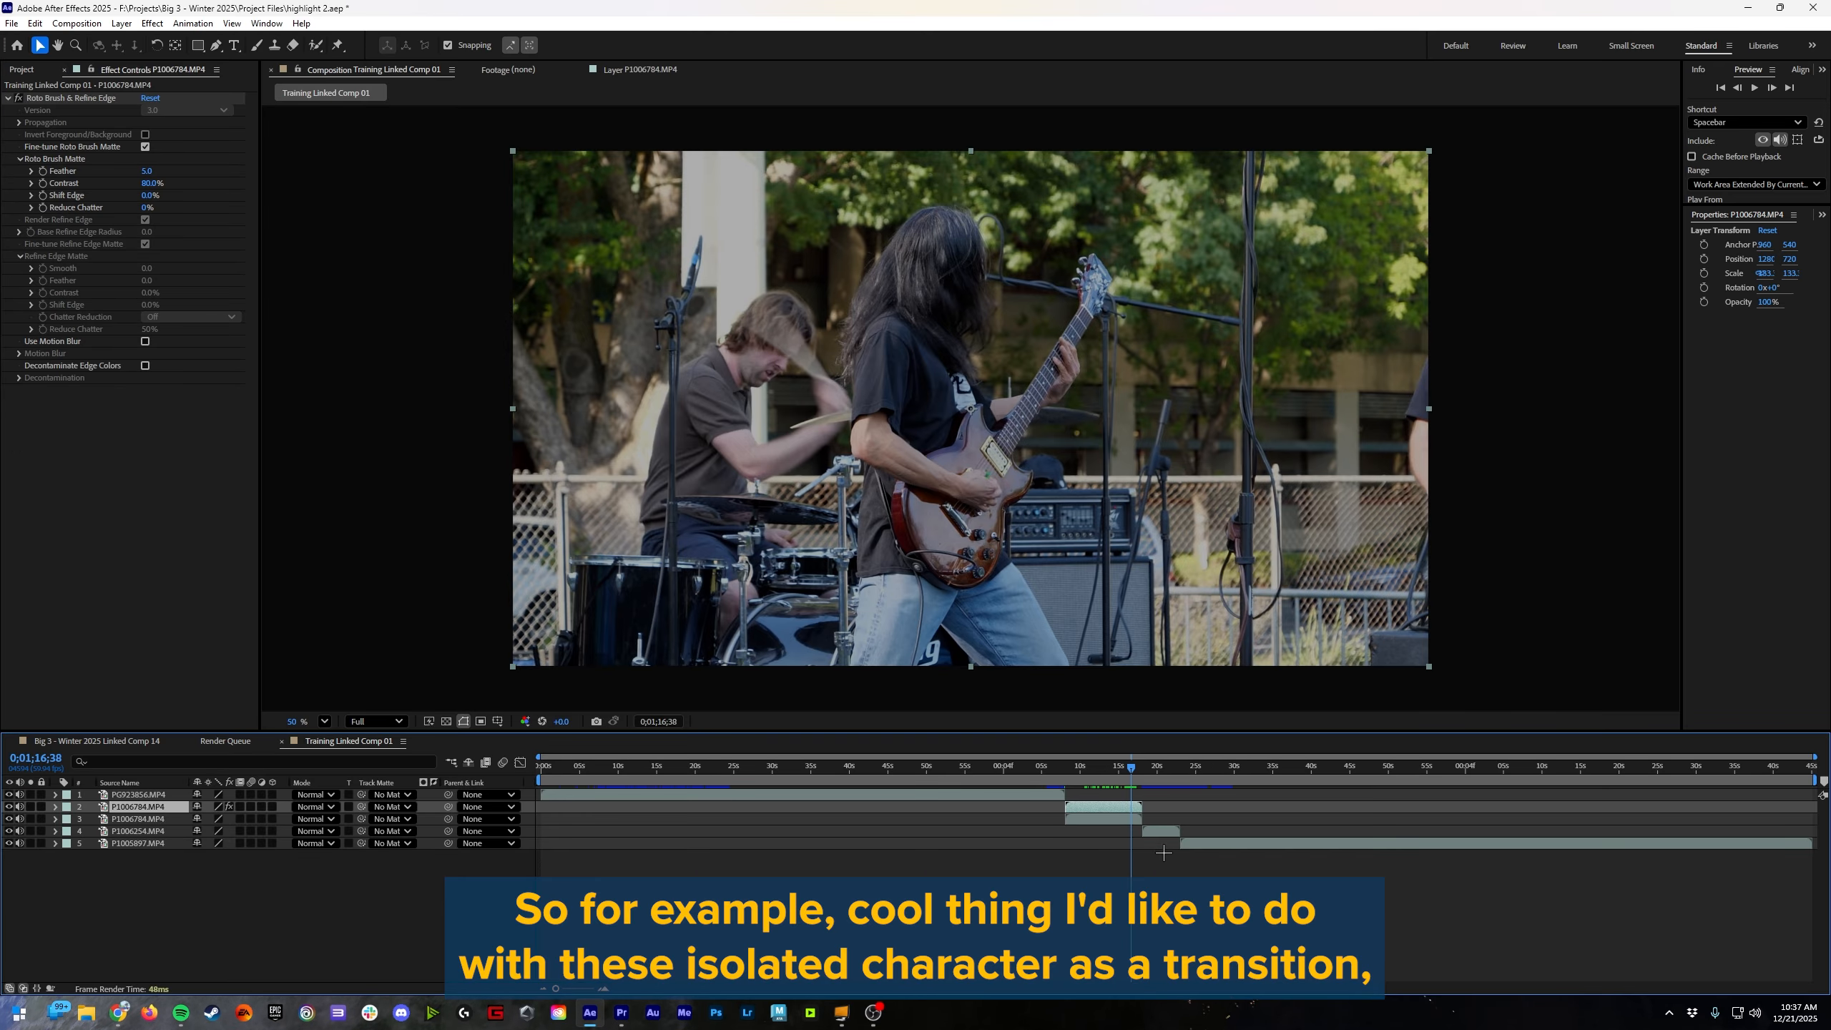
Step: Set the current time to about 0;01;17;00 and rename the upper, rotoscoped P1006784.MP4 layer as Roto
left_click(1118, 885)
key("equal")
key("equal")
key("equal")
left_click_drag(1137, 767, 1154, 769)
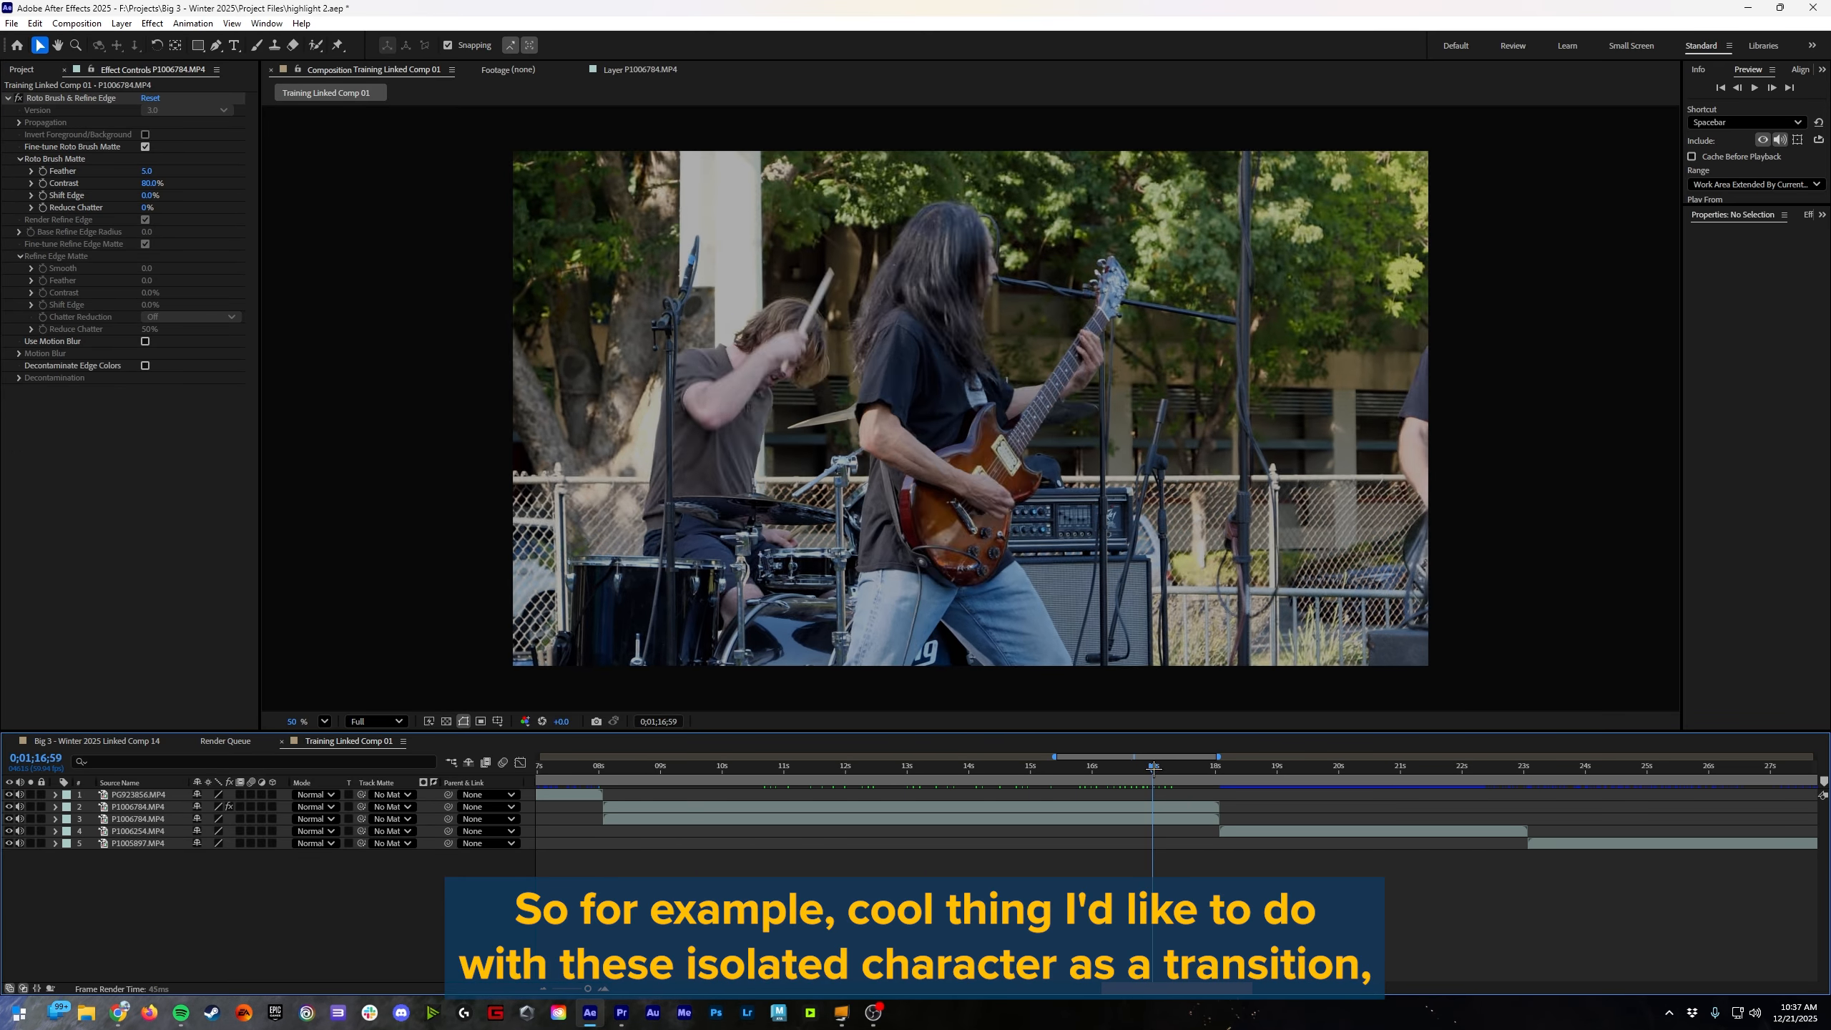
left_click(132, 807)
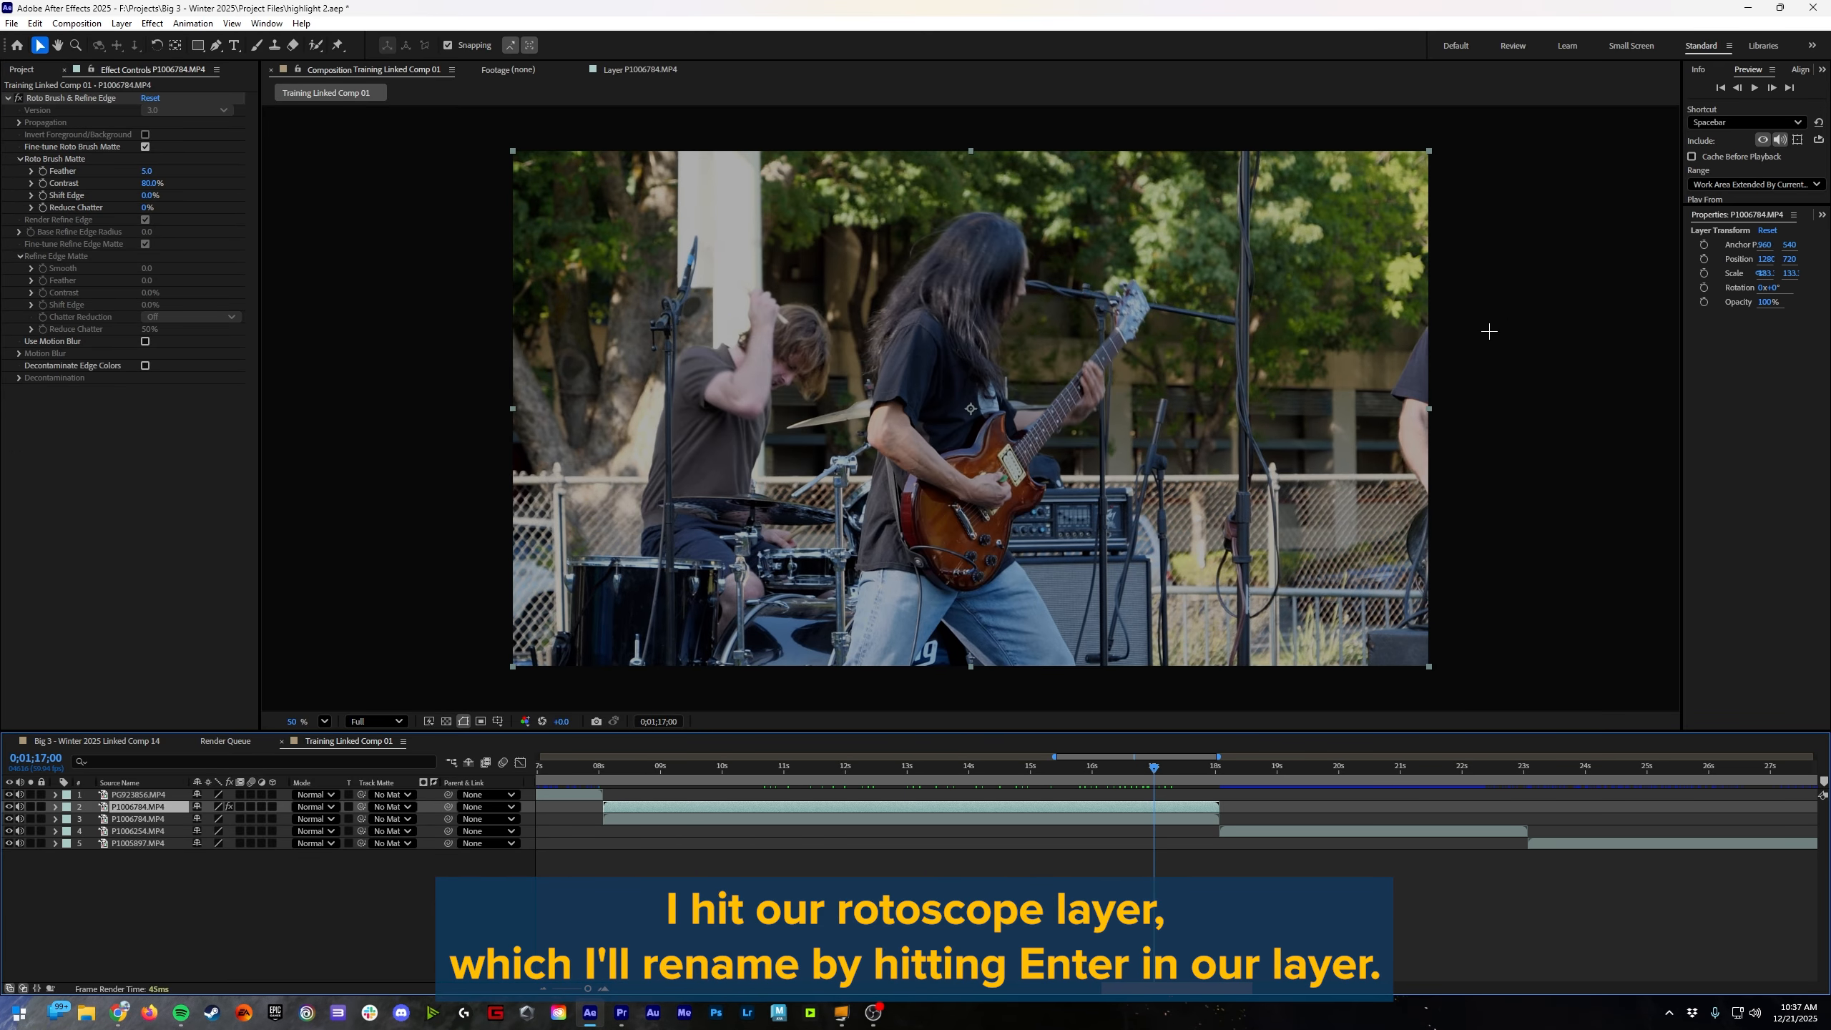
key("Return")
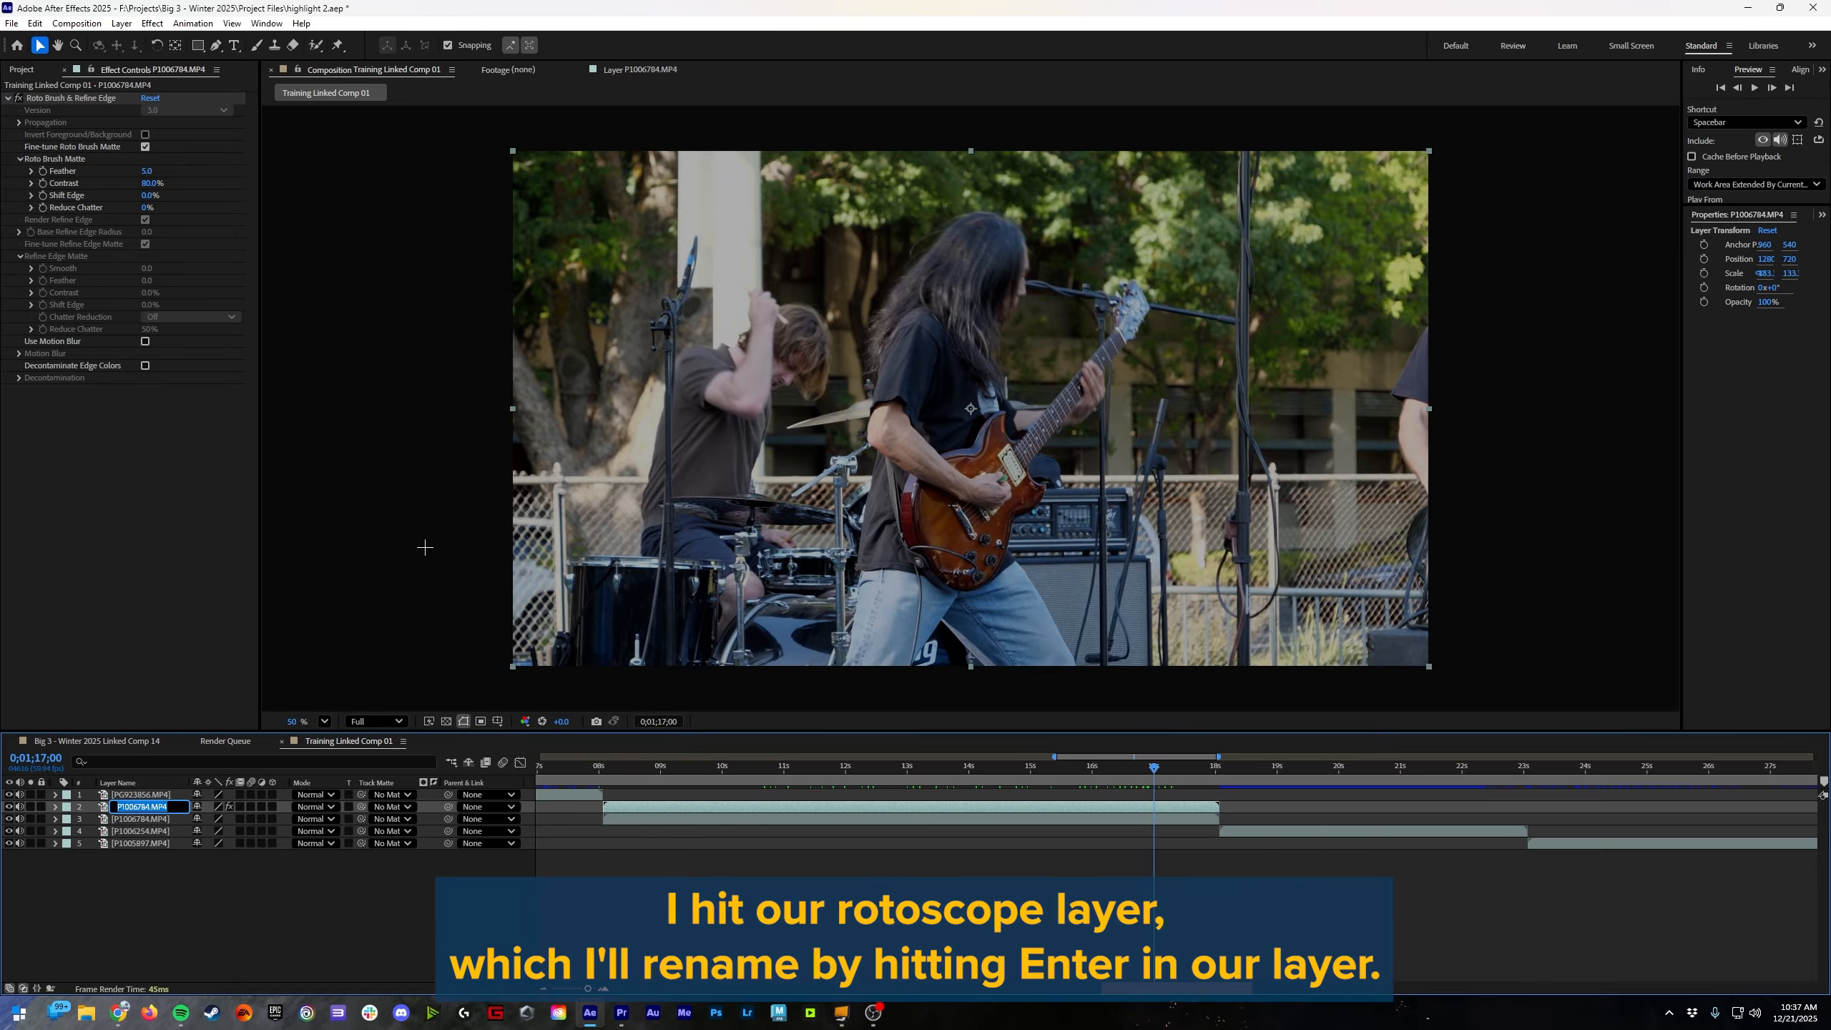
type("Roto")
key("Return")
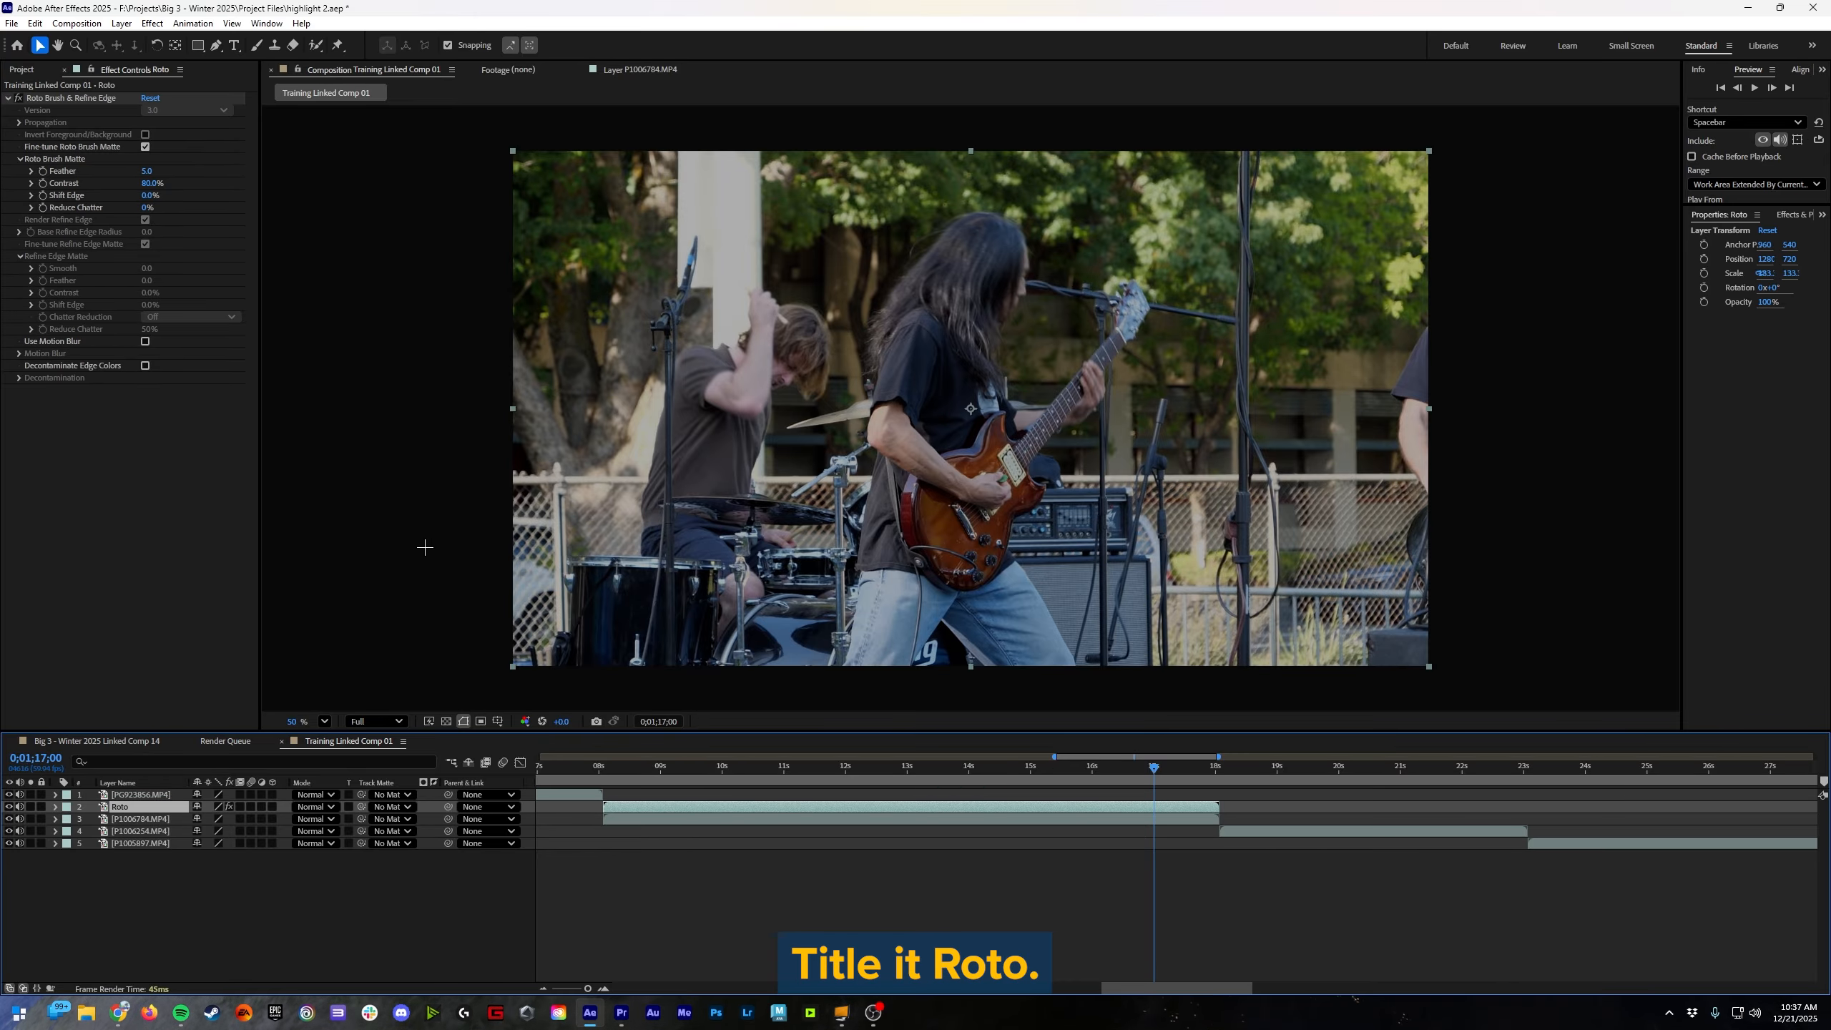
Step: Rename the lower P1006784.MP4 layer beneath Roto as Background
key("ctrl+Down")
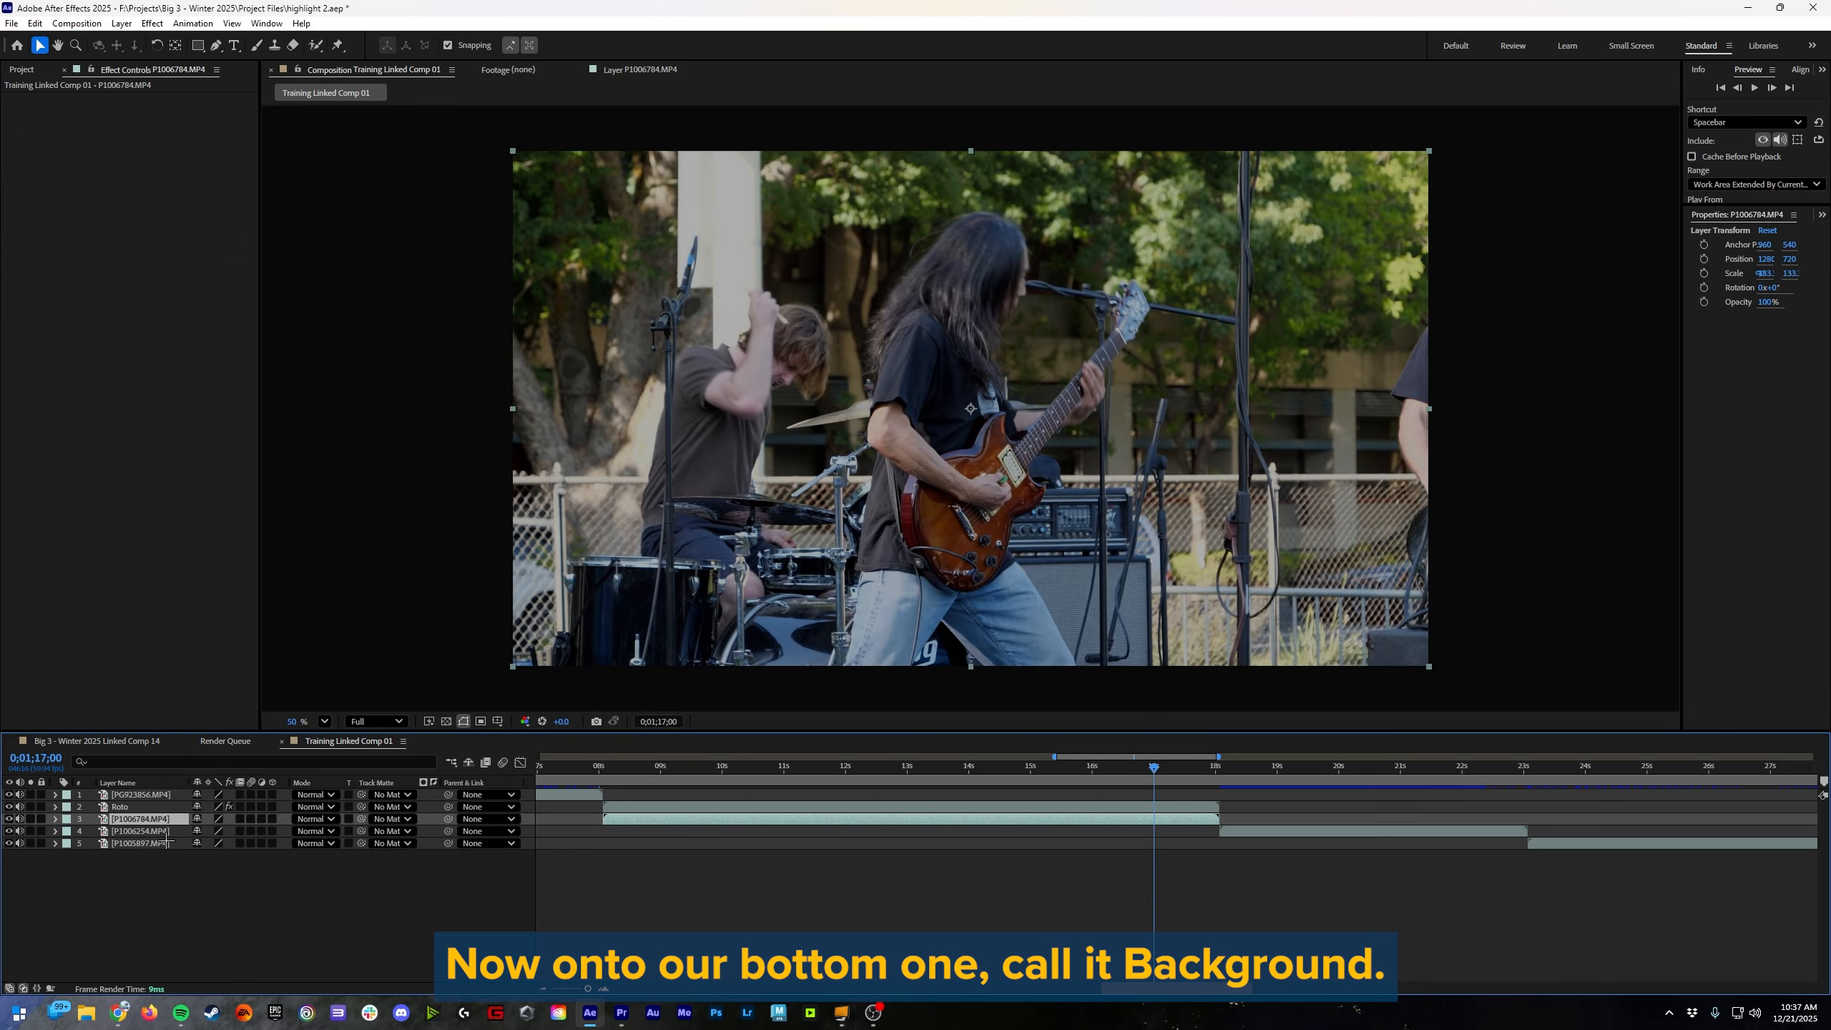
key("Return")
type("Backgro")
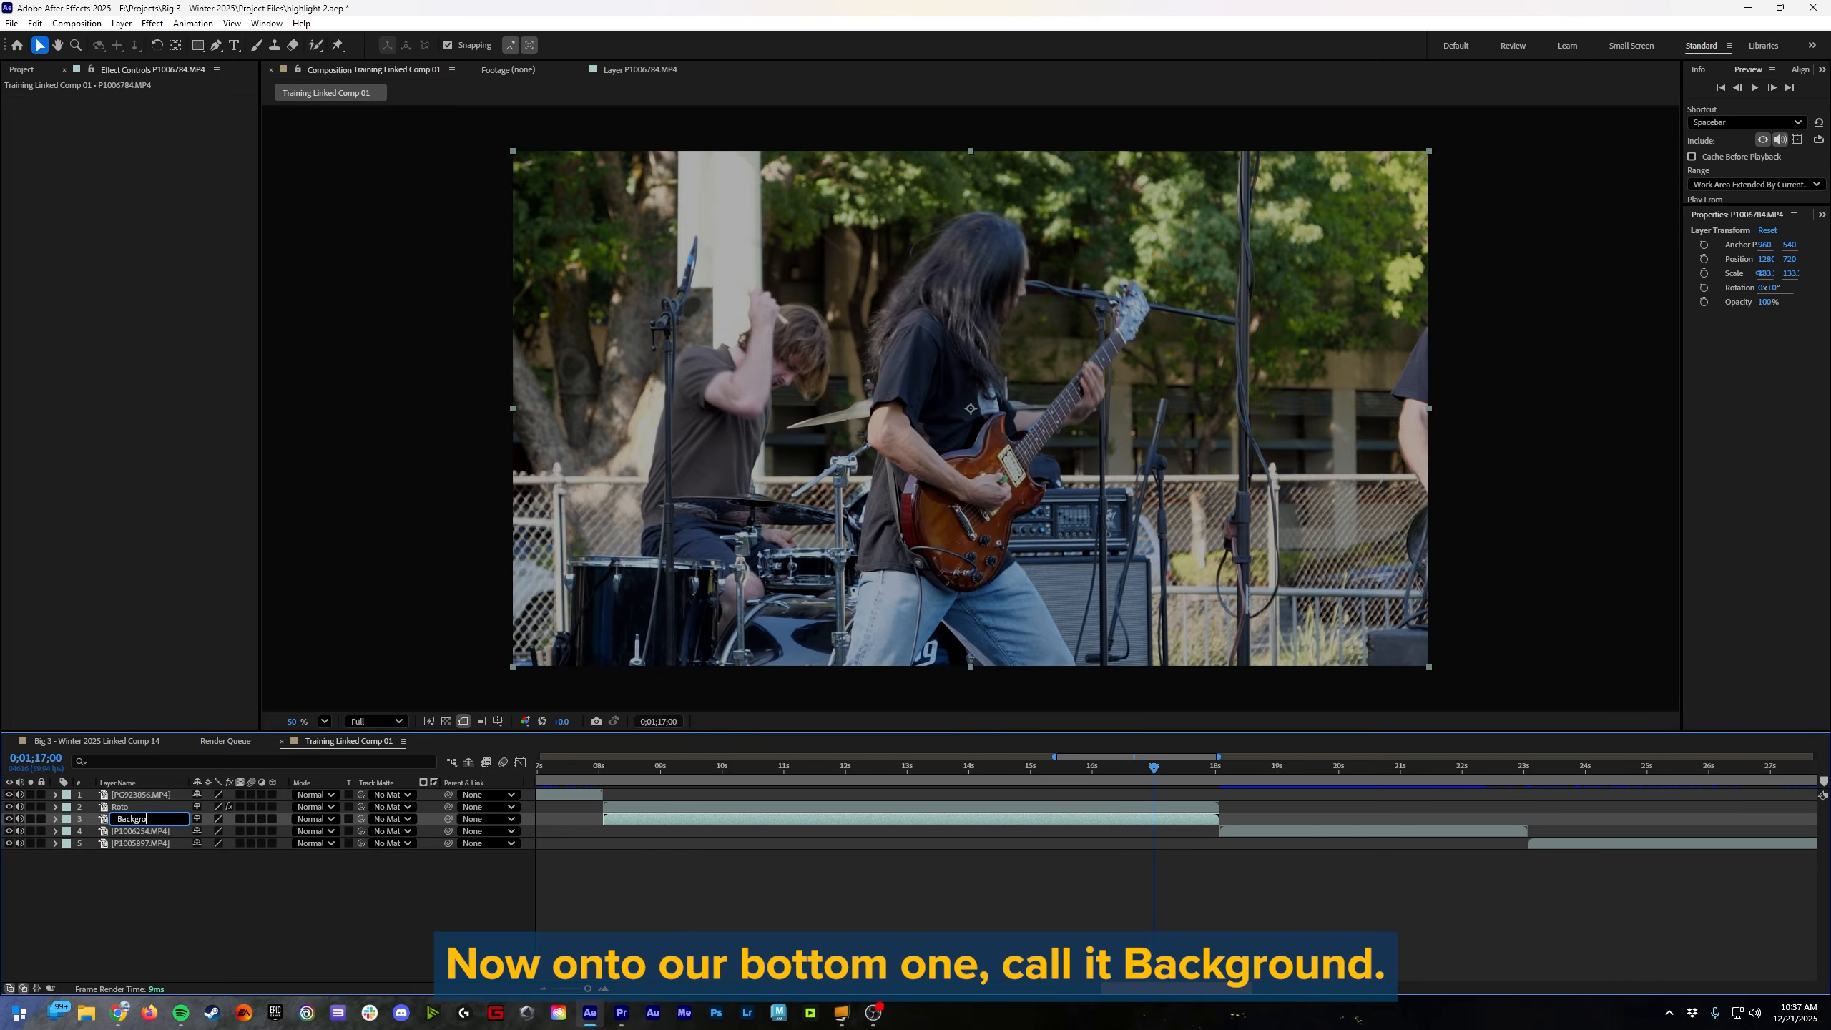
type("und")
key("Return")
Step: Keyframe Roto's Position at 0;01;17;00, set its X to about 3087 at 0;01;17;41, and reveal the Background layer's Position
left_click(1172, 803)
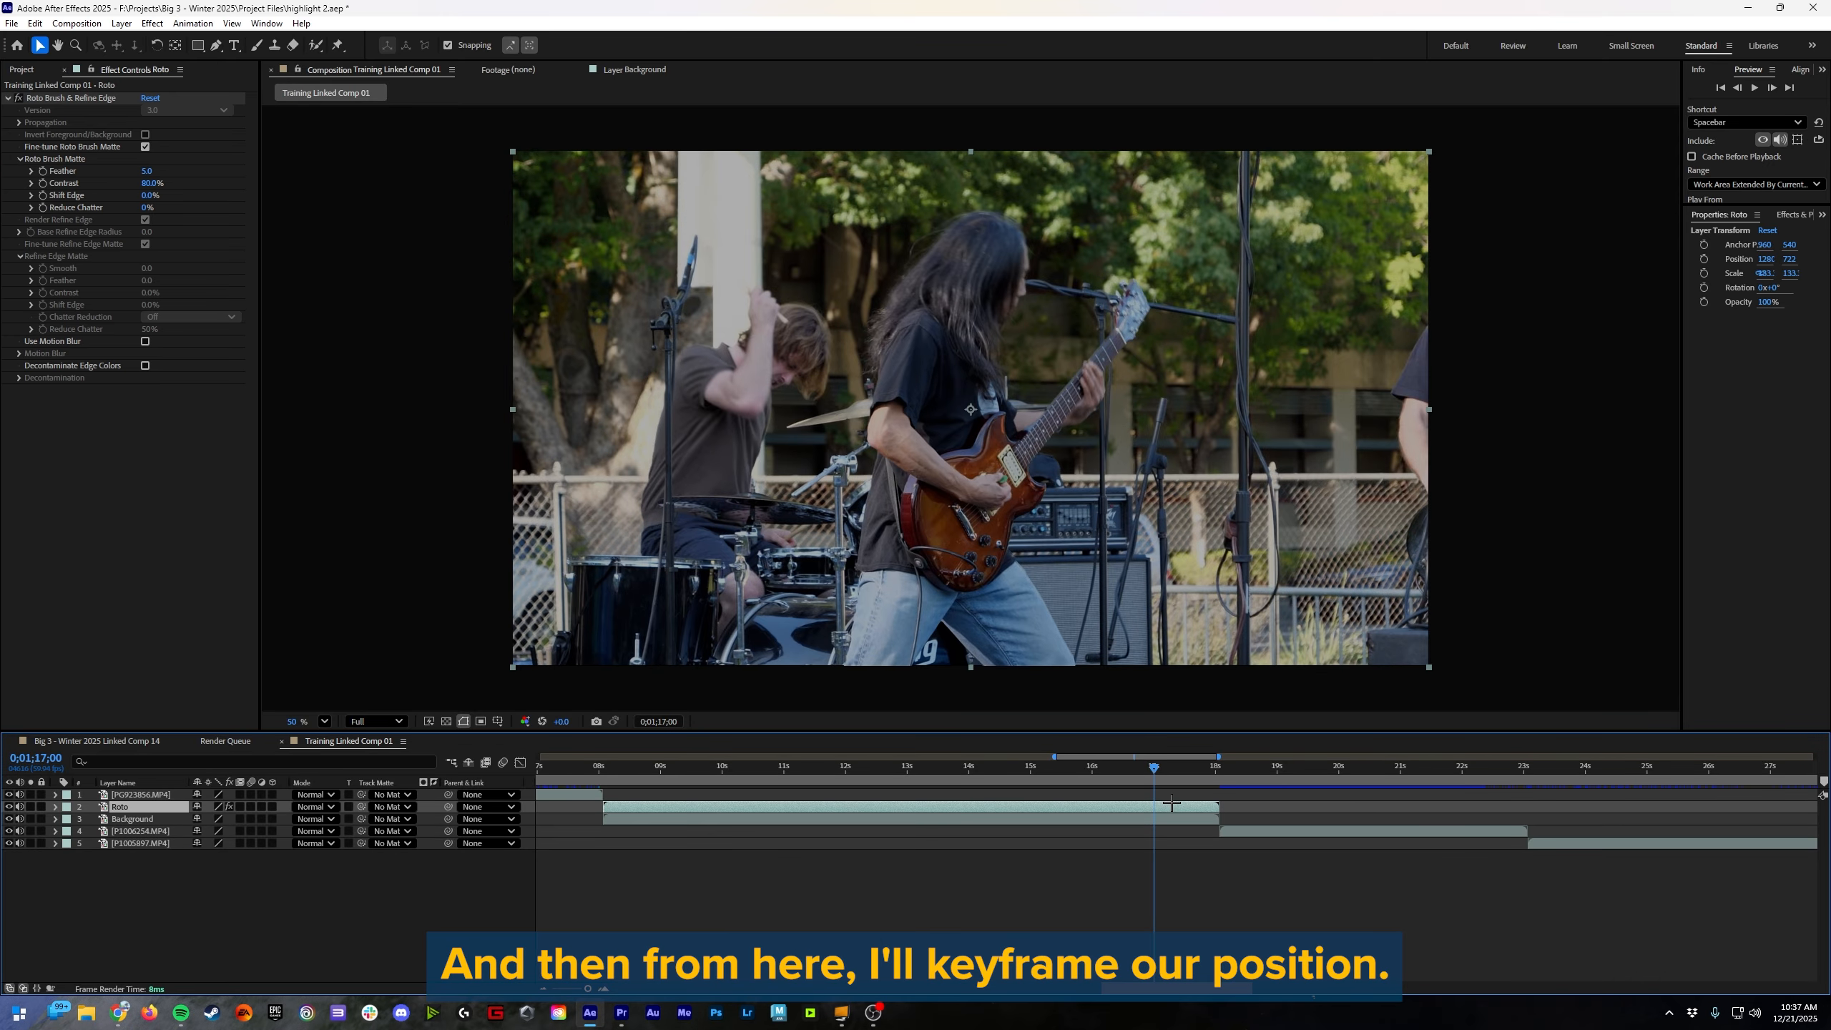
left_click(1704, 258)
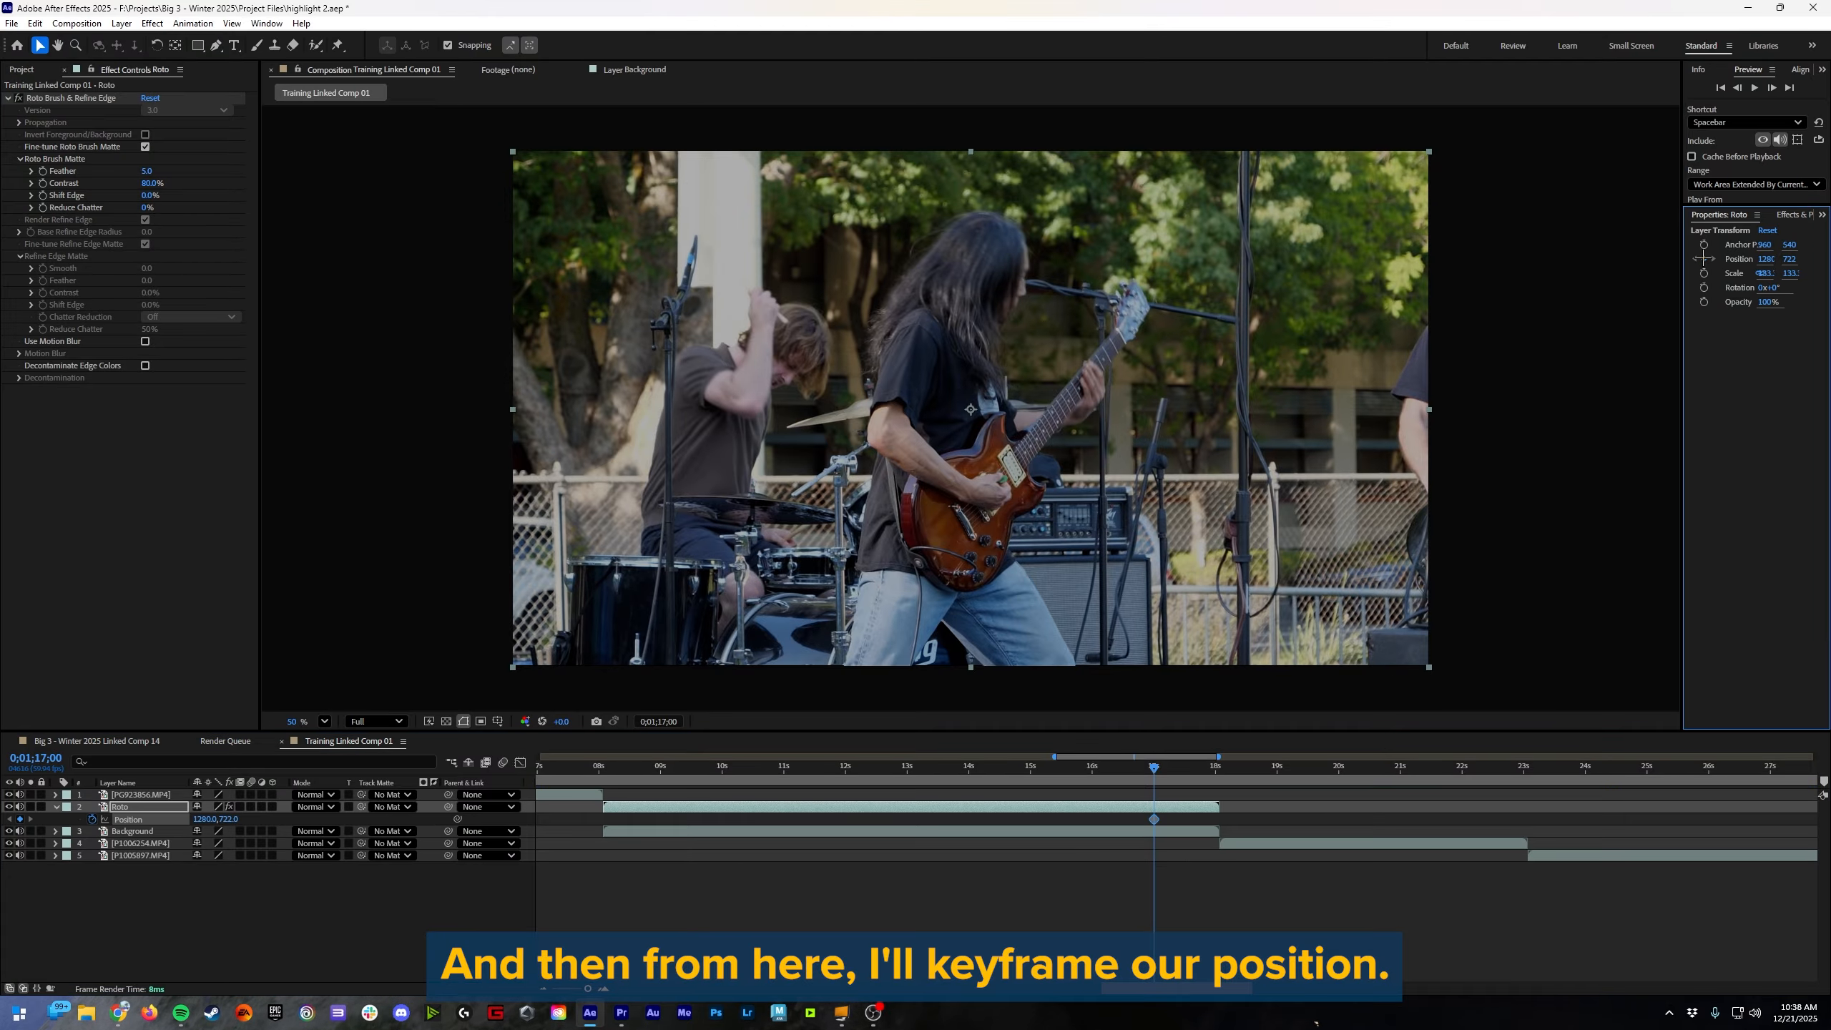
left_click(1196, 769)
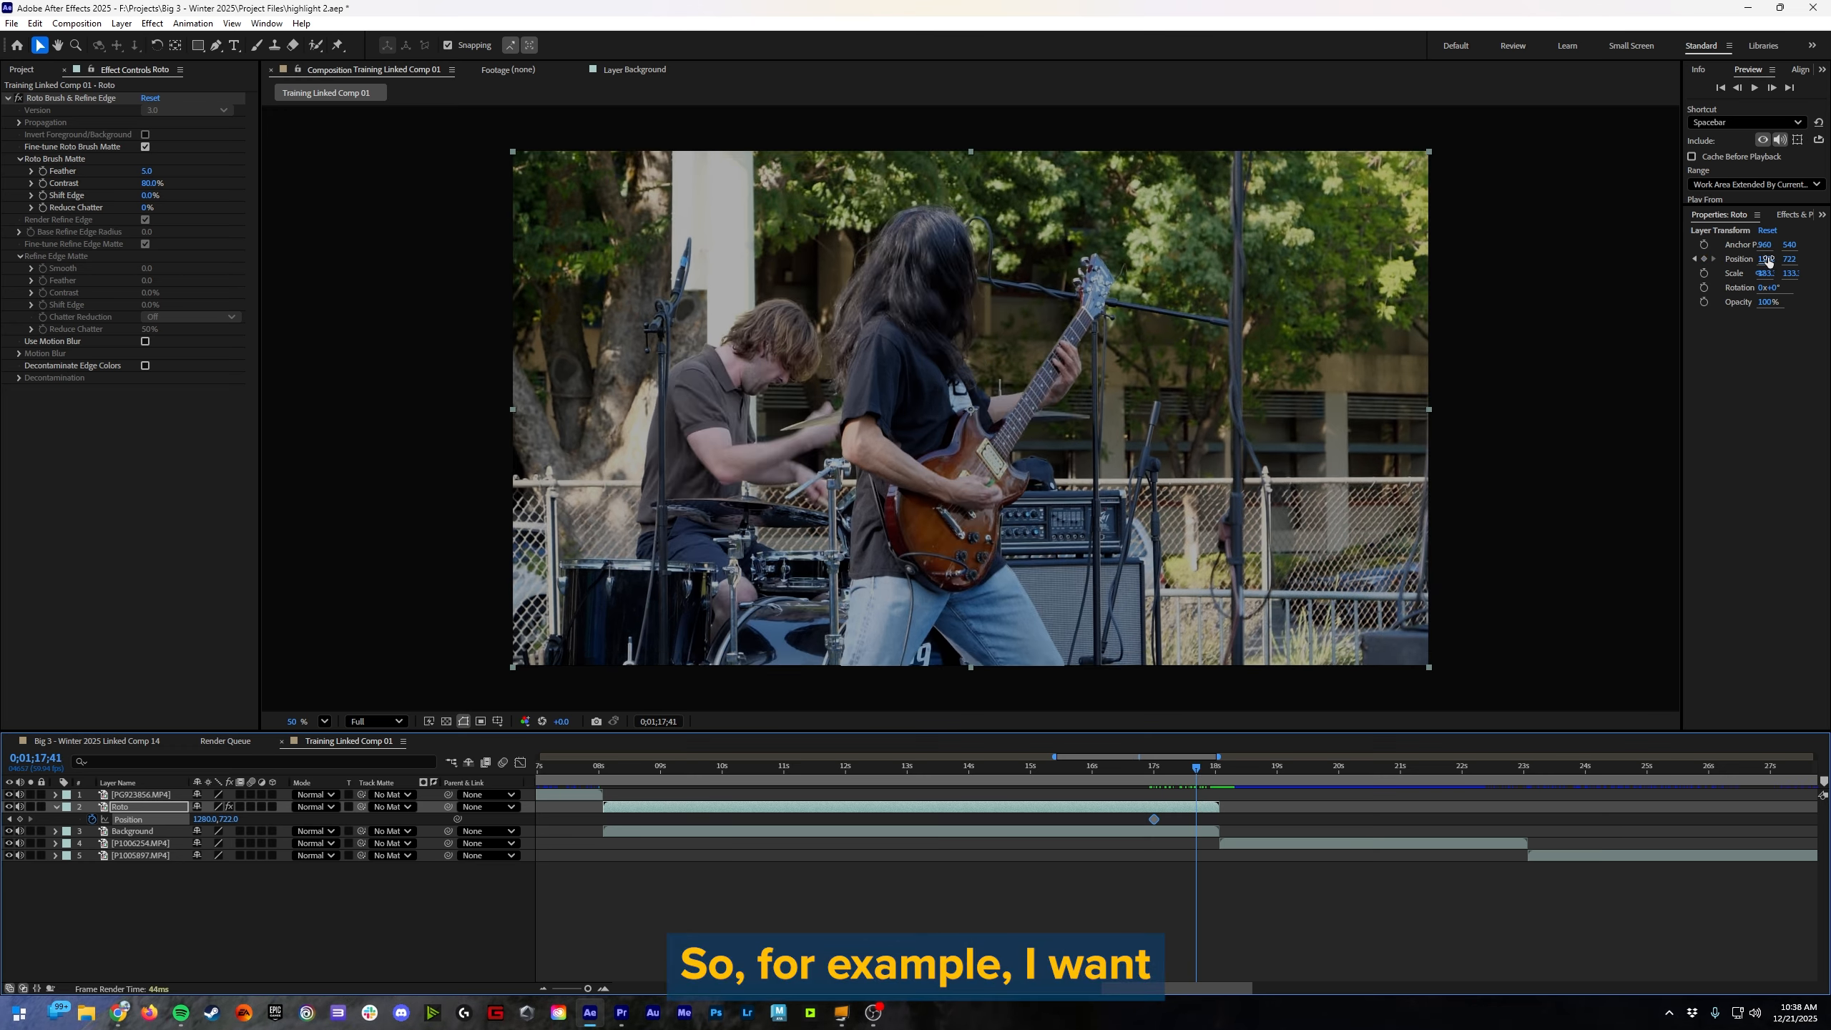
left_click_drag(1767, 262, 1827, 262)
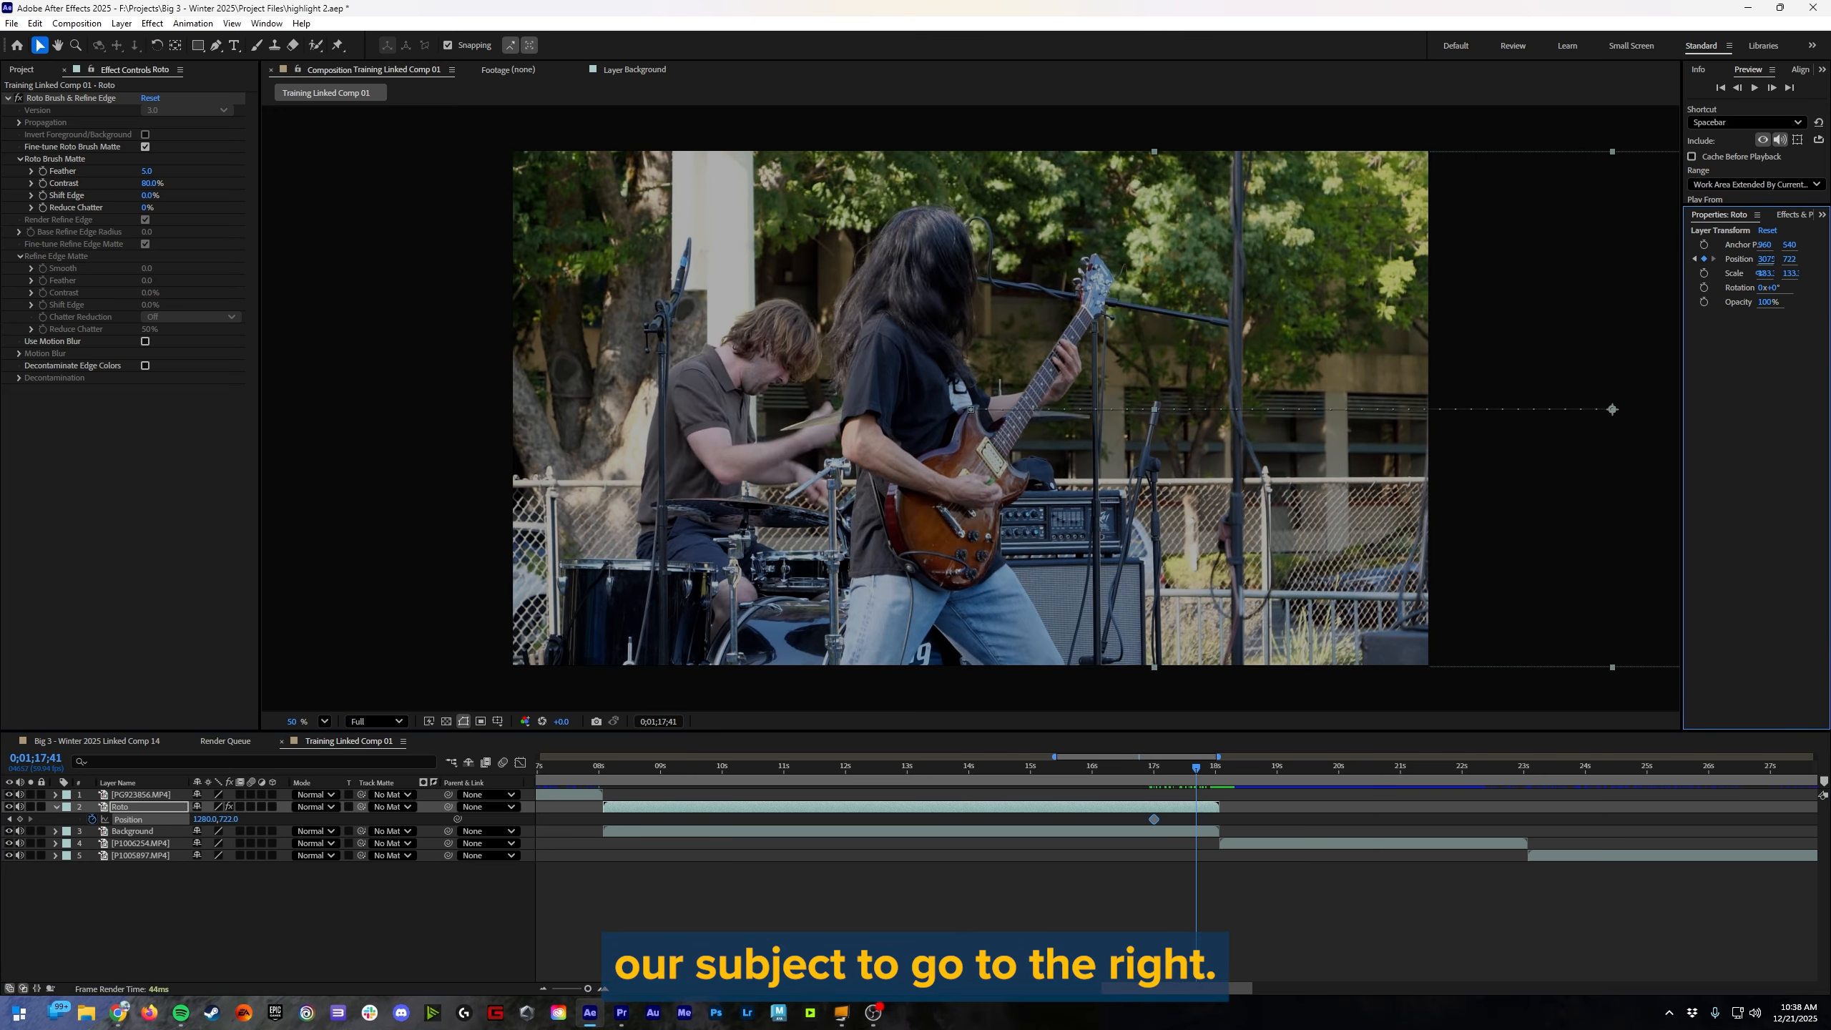
left_click(1176, 832)
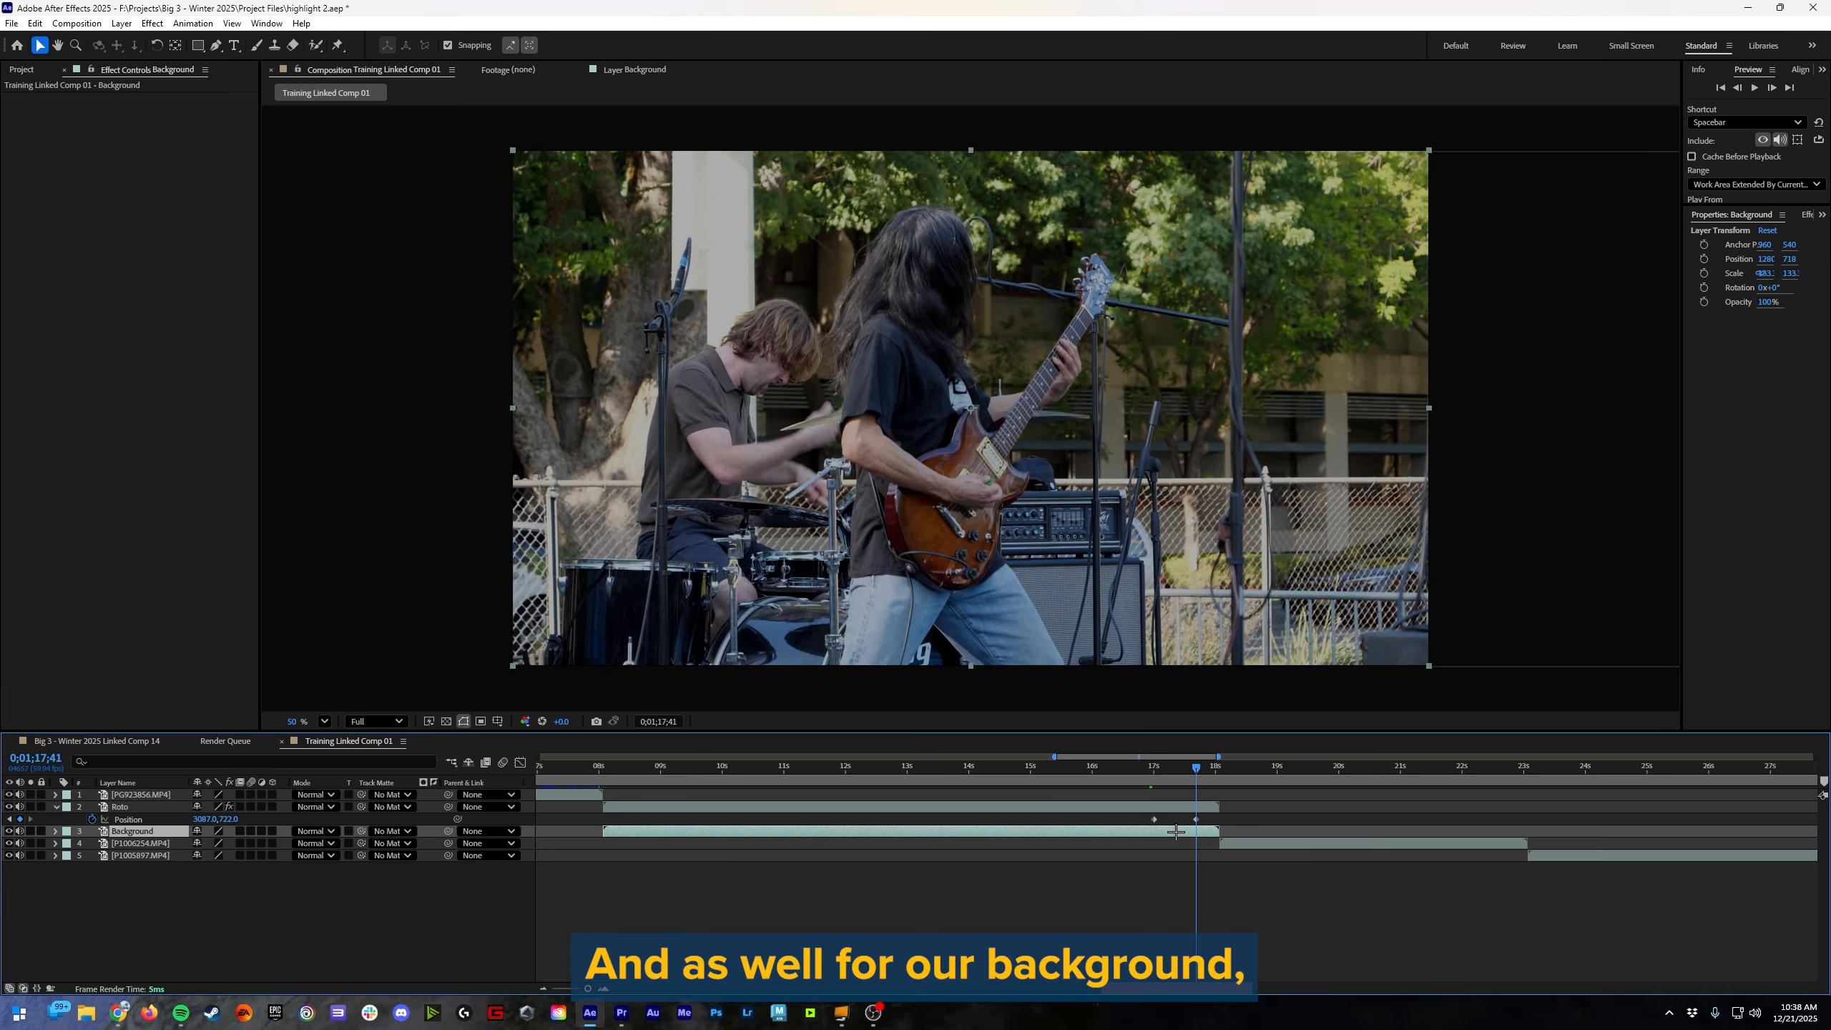
key("p")
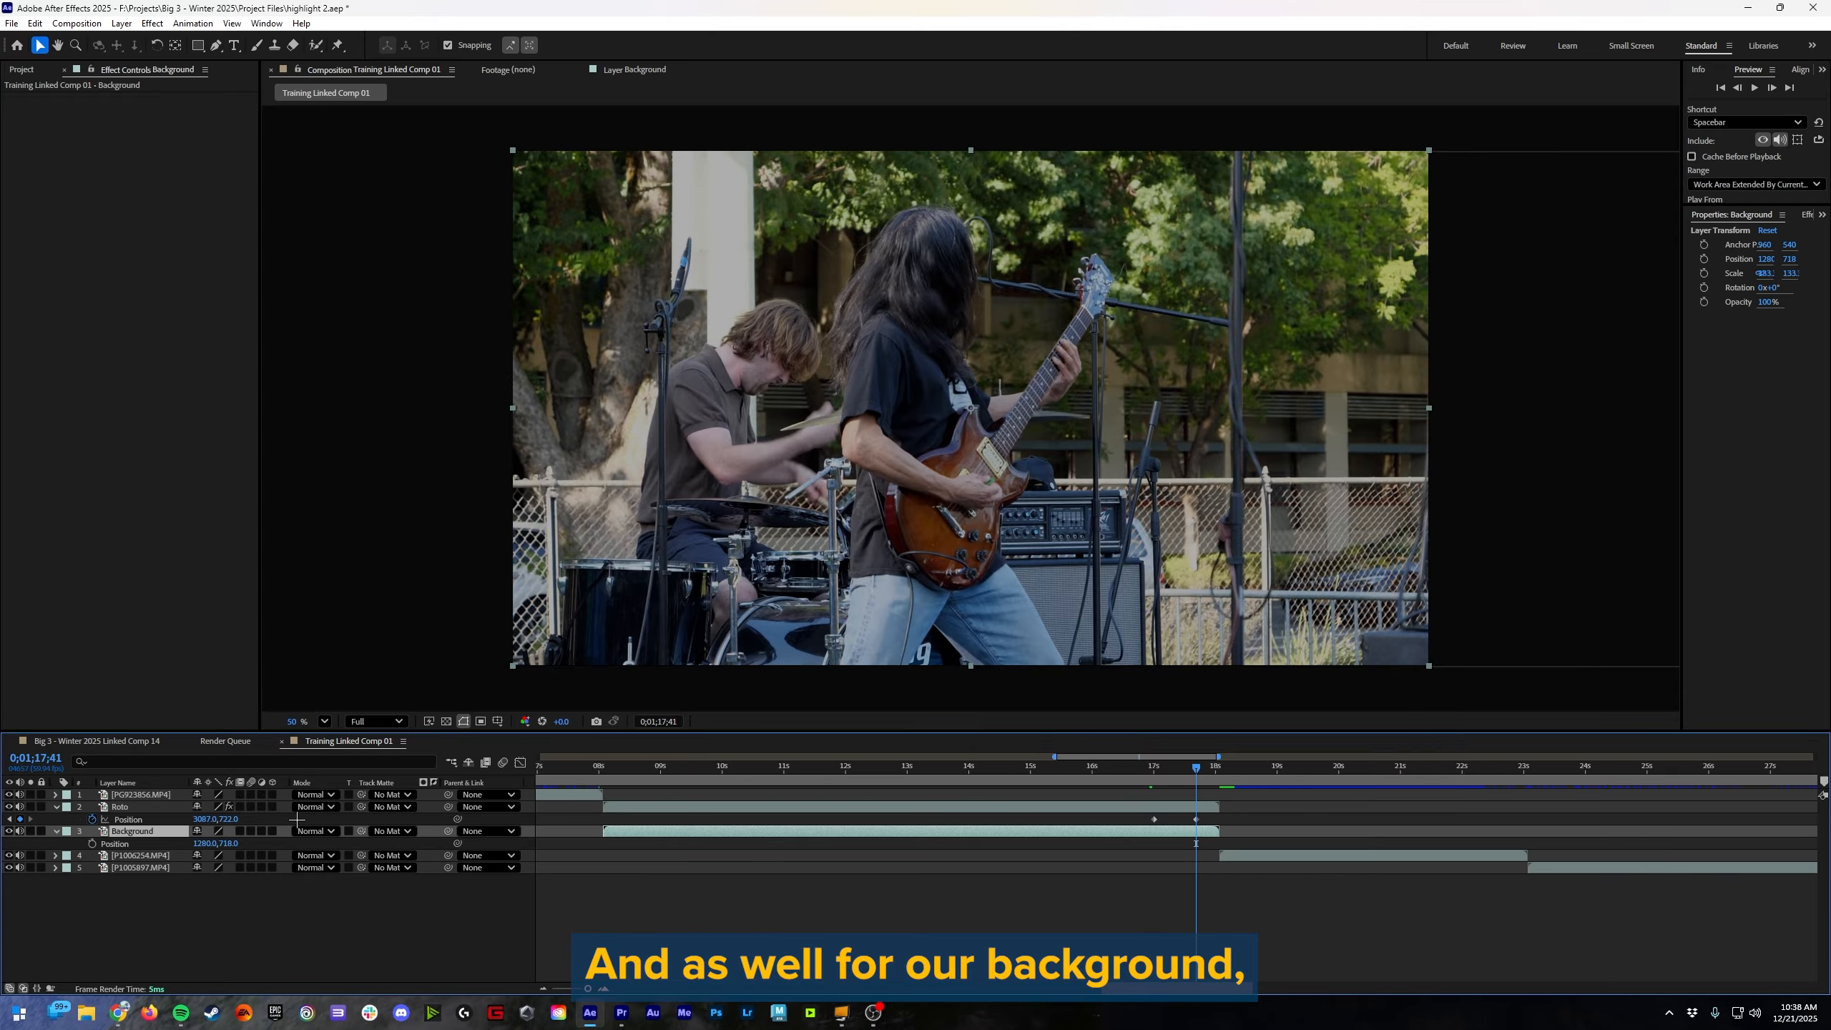
left_click(92, 842)
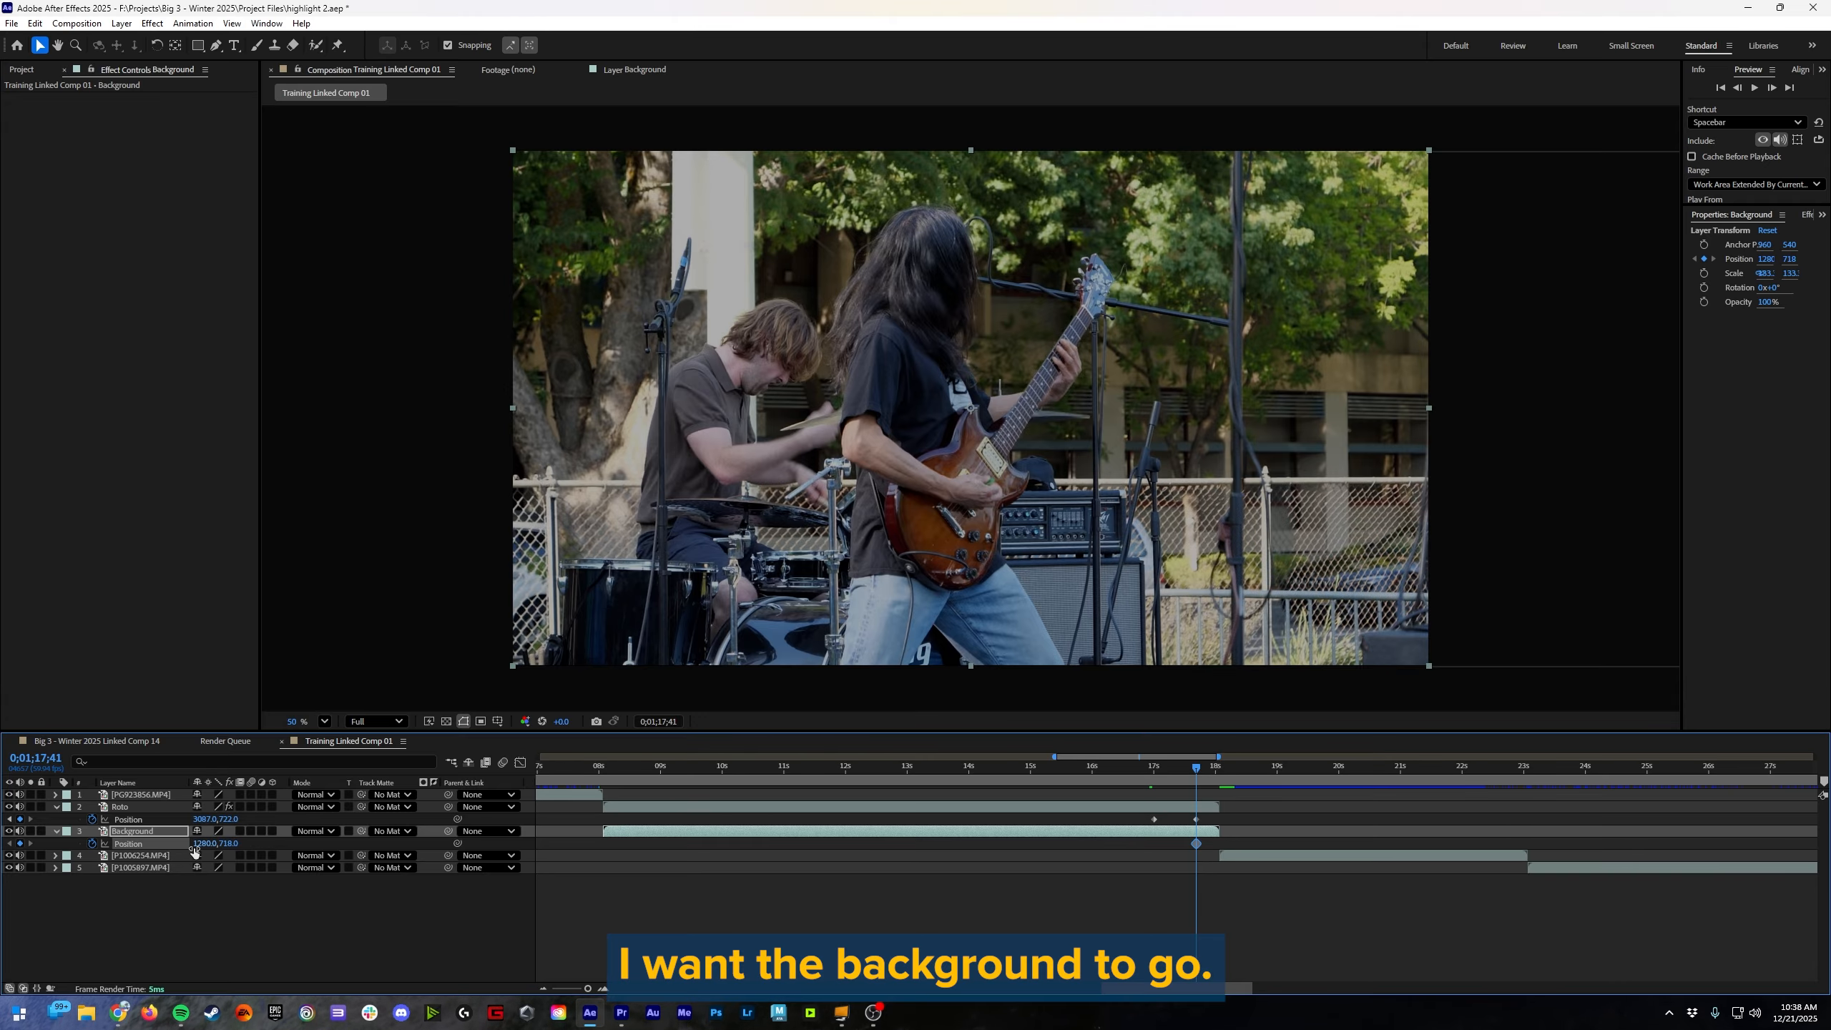
left_click_drag(198, 843, 304, 853)
key("ctrl+z")
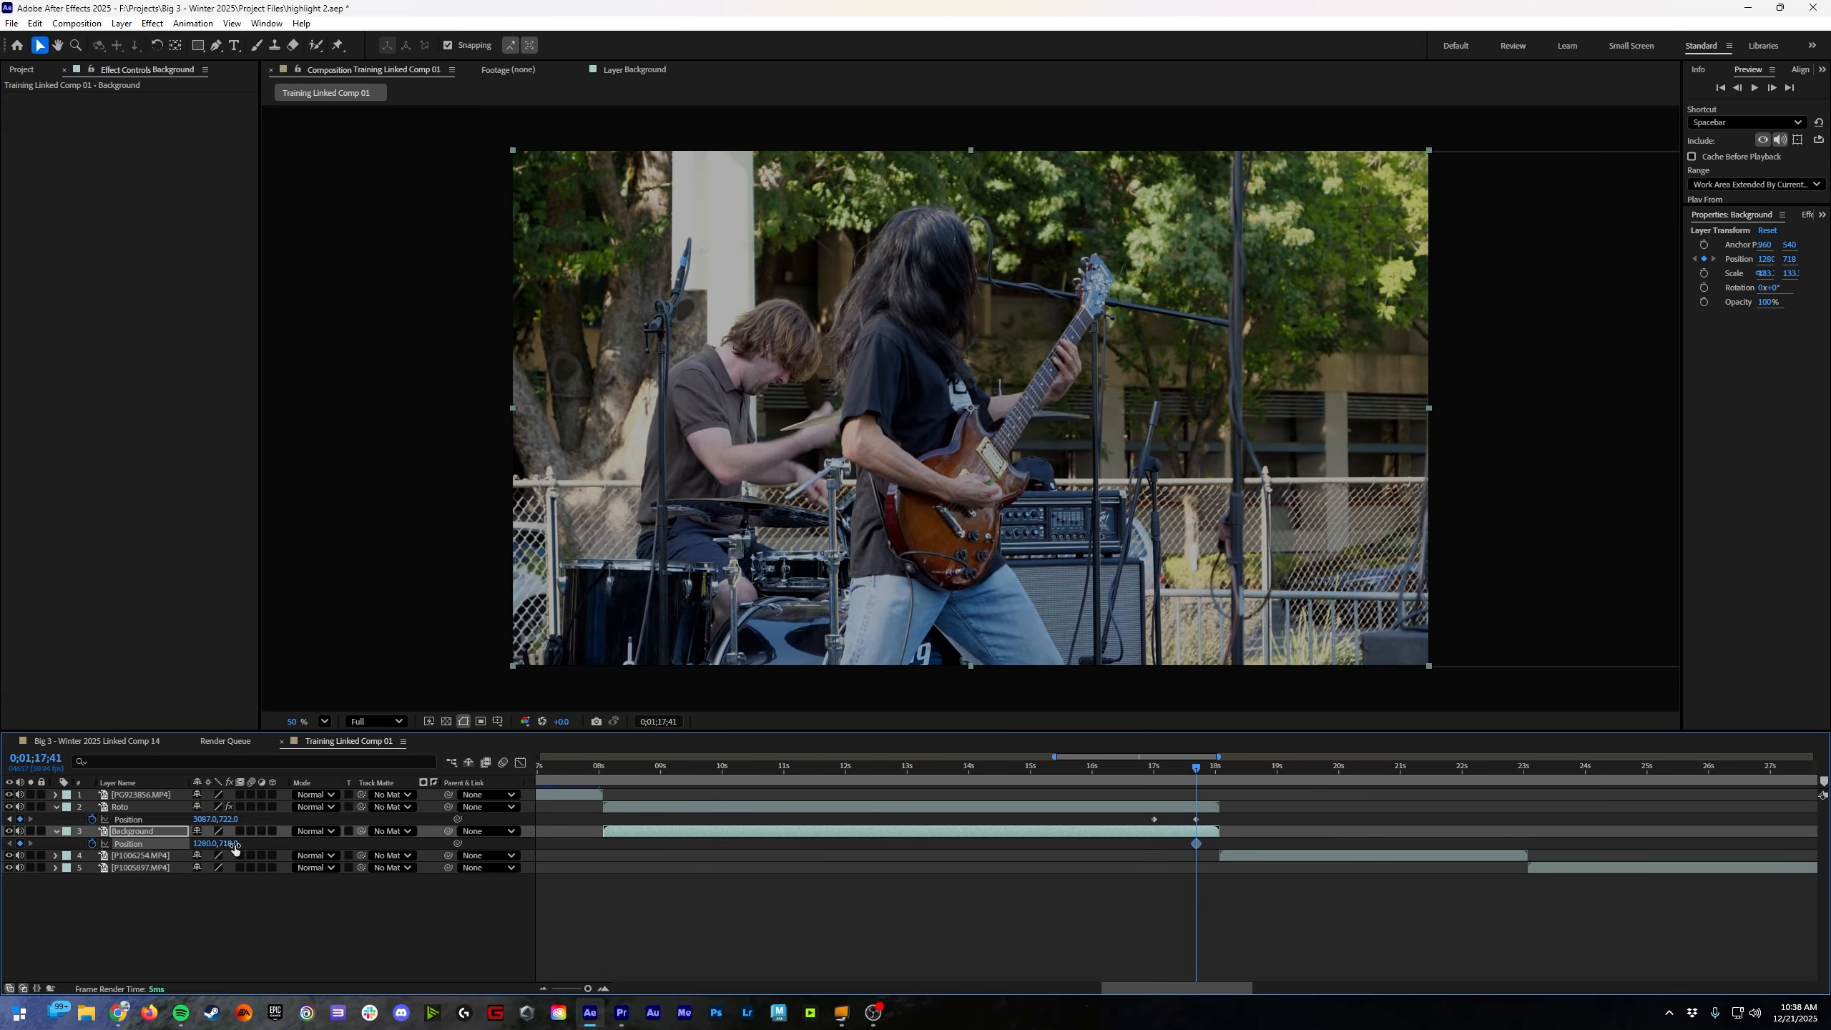
key("ctrl+z")
Step: Keyframe the Background layer's Position at 0;01;17;00 and set its Y to about 2200 at 0;01;17;41
key("j")
left_click(92, 845)
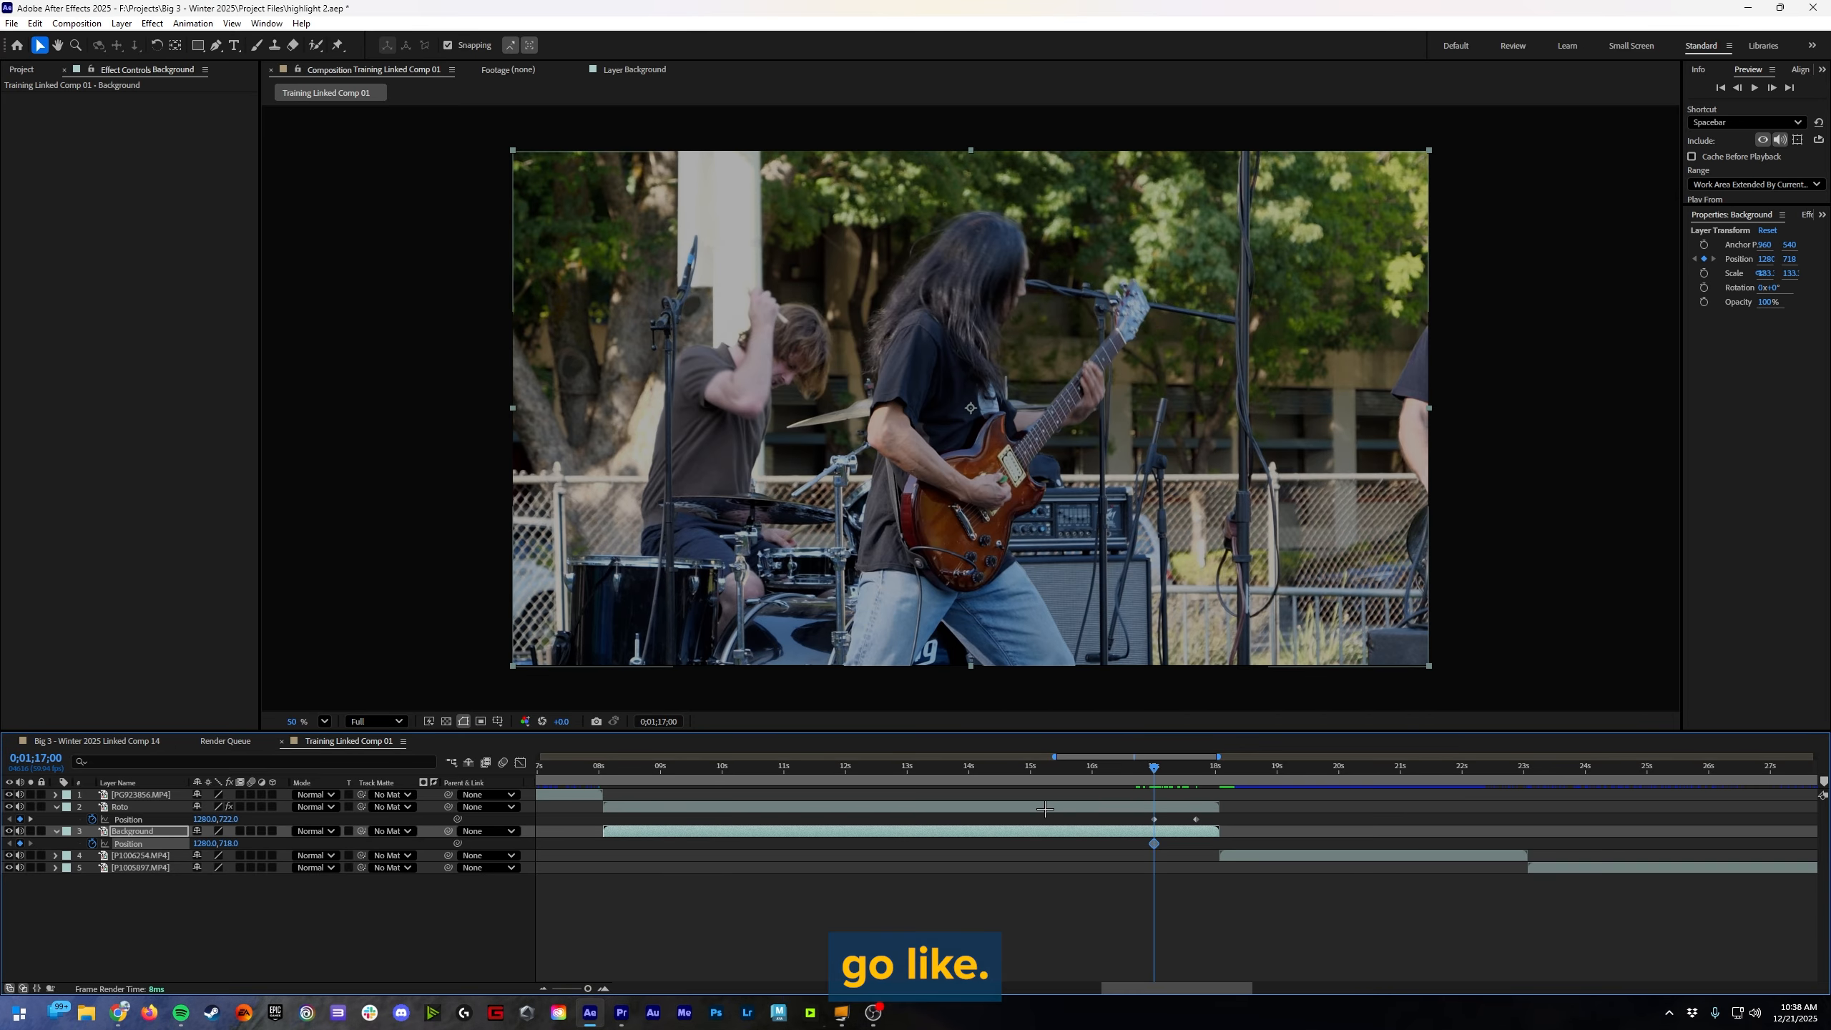
key("k")
left_click_drag(226, 844, 303, 843)
Step: Apply Easy Ease to all Position keyframes of Roto and Background, and return the playhead to about 0;01;16;31
left_click_drag(1279, 899, 1099, 799)
key("F9")
left_click_drag(1197, 767, 1123, 767)
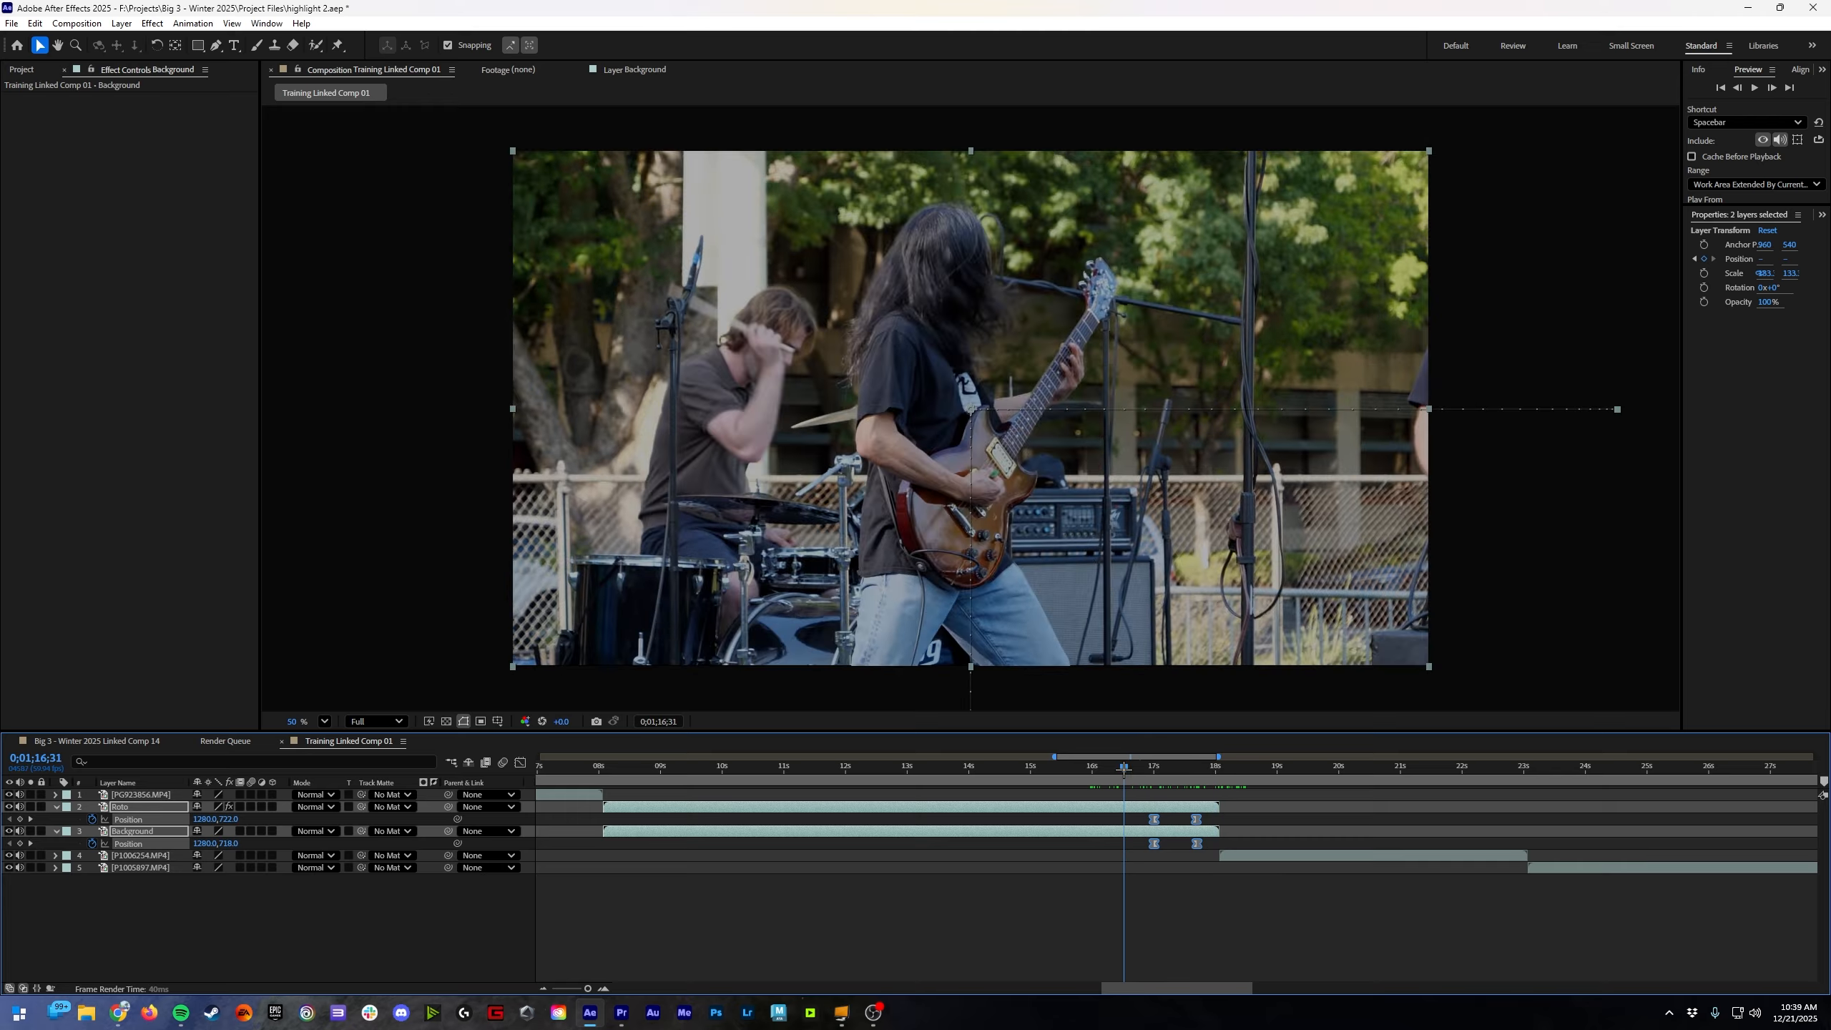
Step: Enable motion blur for the Roto and Background layers and play the transition into the next clip
left_click(258, 809)
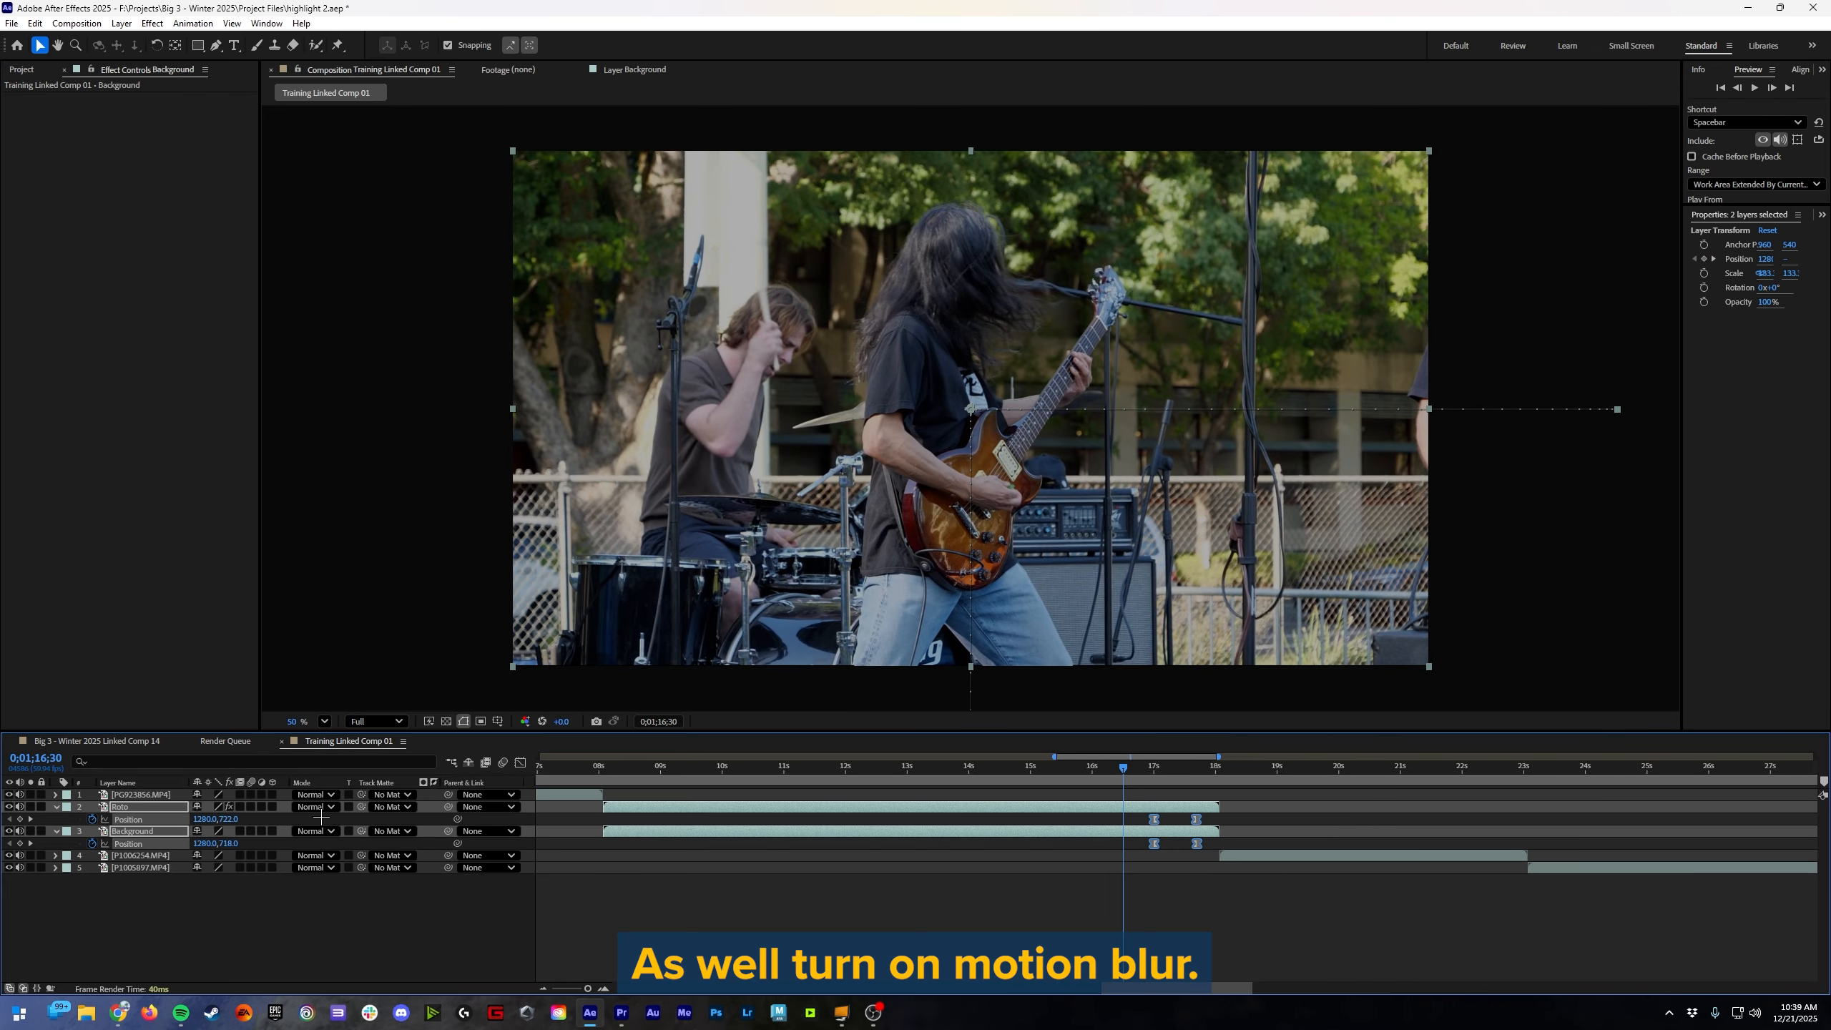
left_click(251, 806)
left_click(251, 832)
left_click(1231, 953)
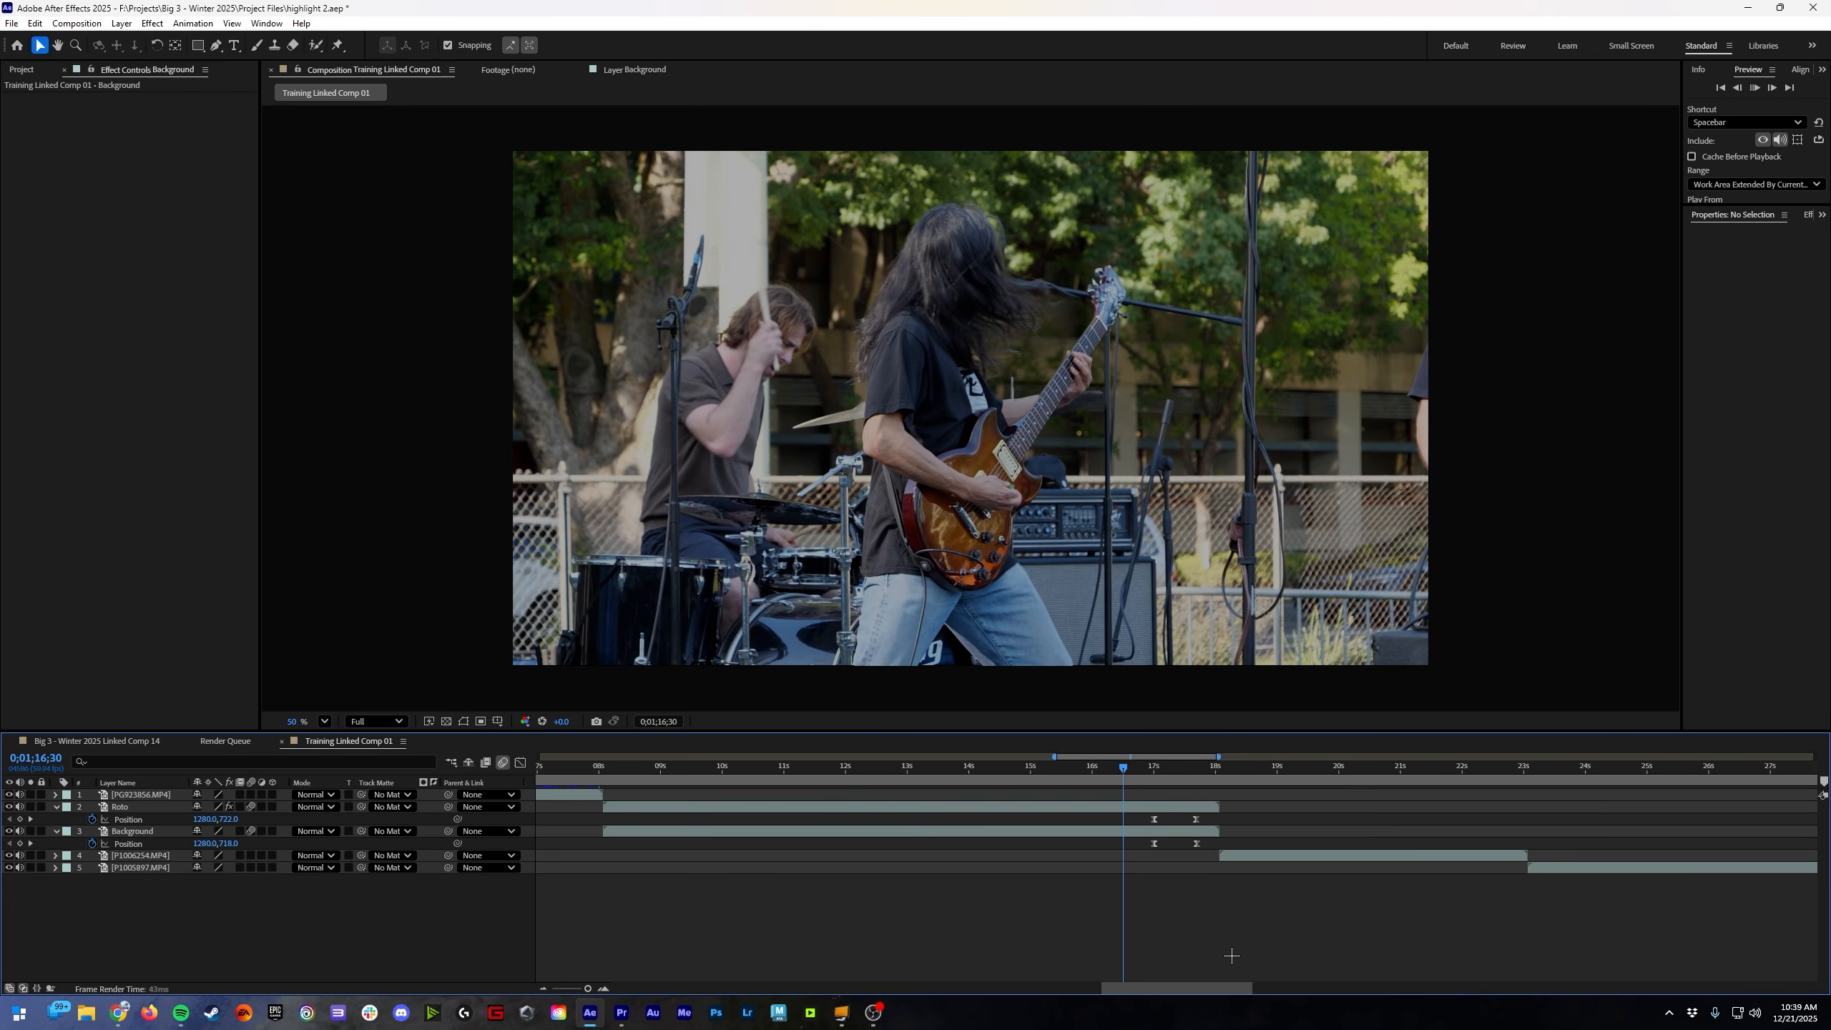
key("space")
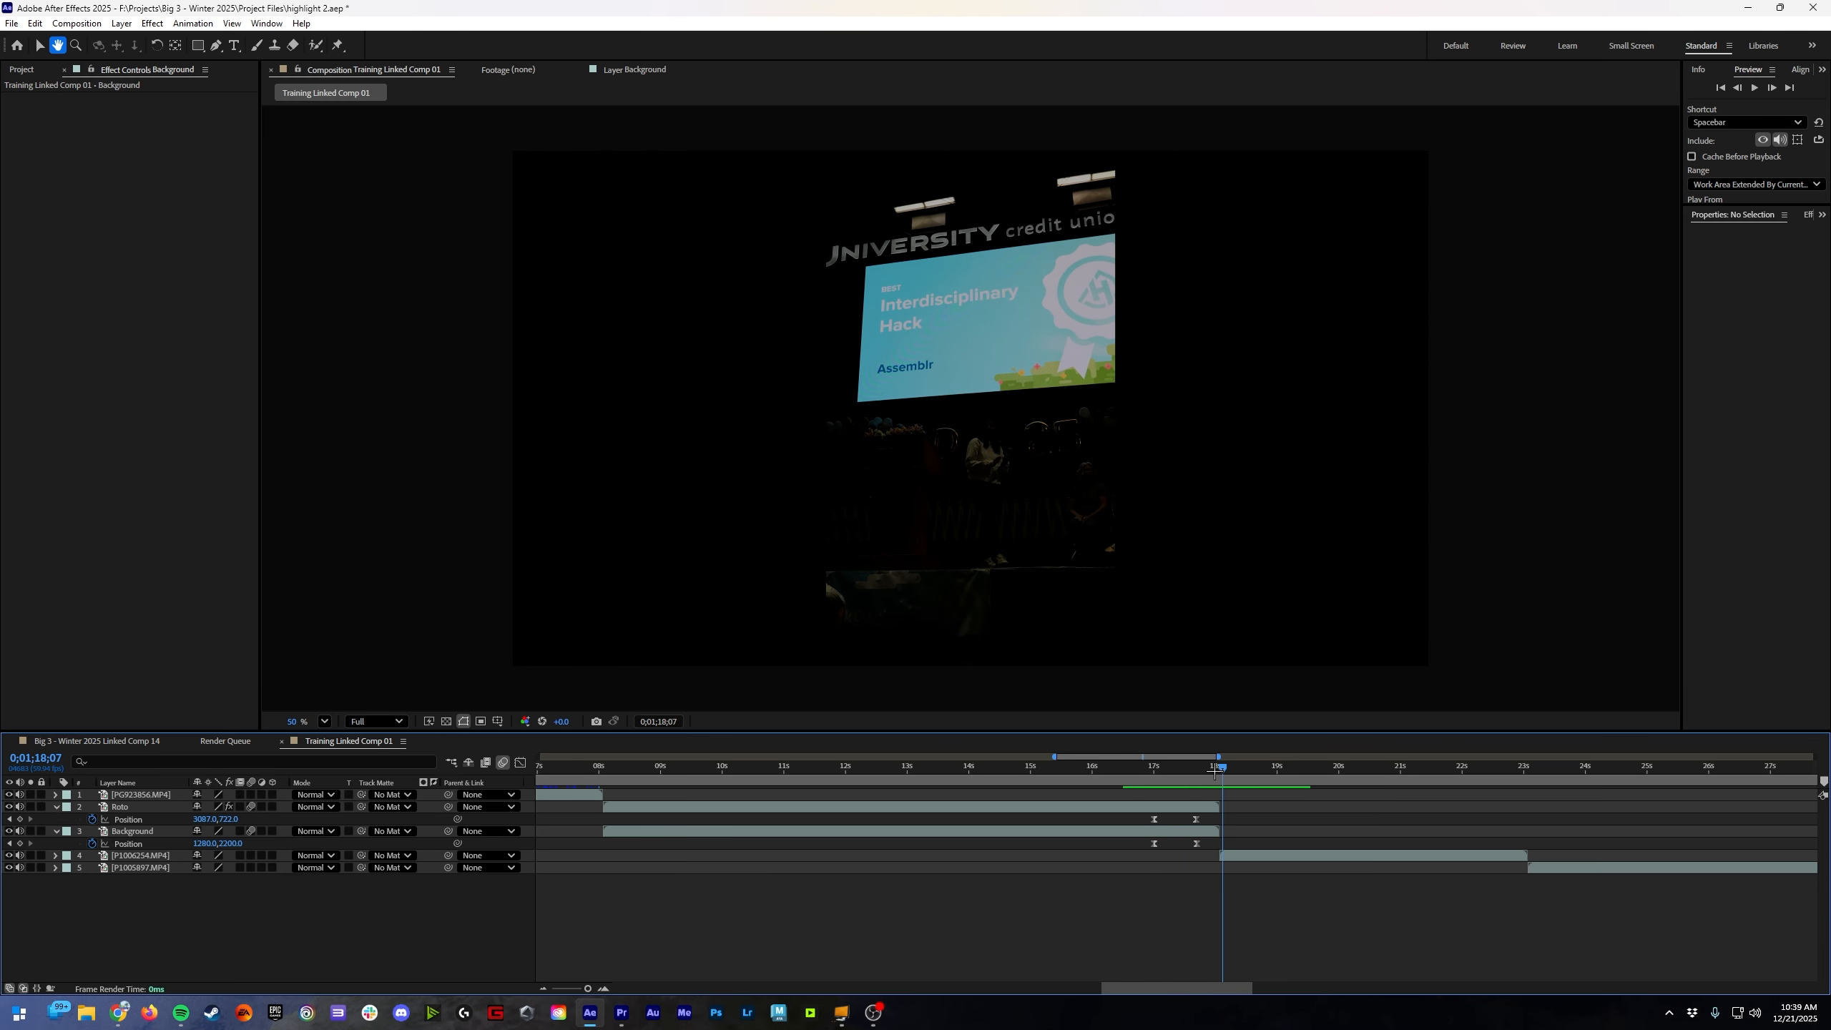
Step: Scrub back to the start of the transition and try to bring the Roto and Background Position keyframes closer together
left_click(1167, 768)
left_click_drag(1167, 770, 1154, 770)
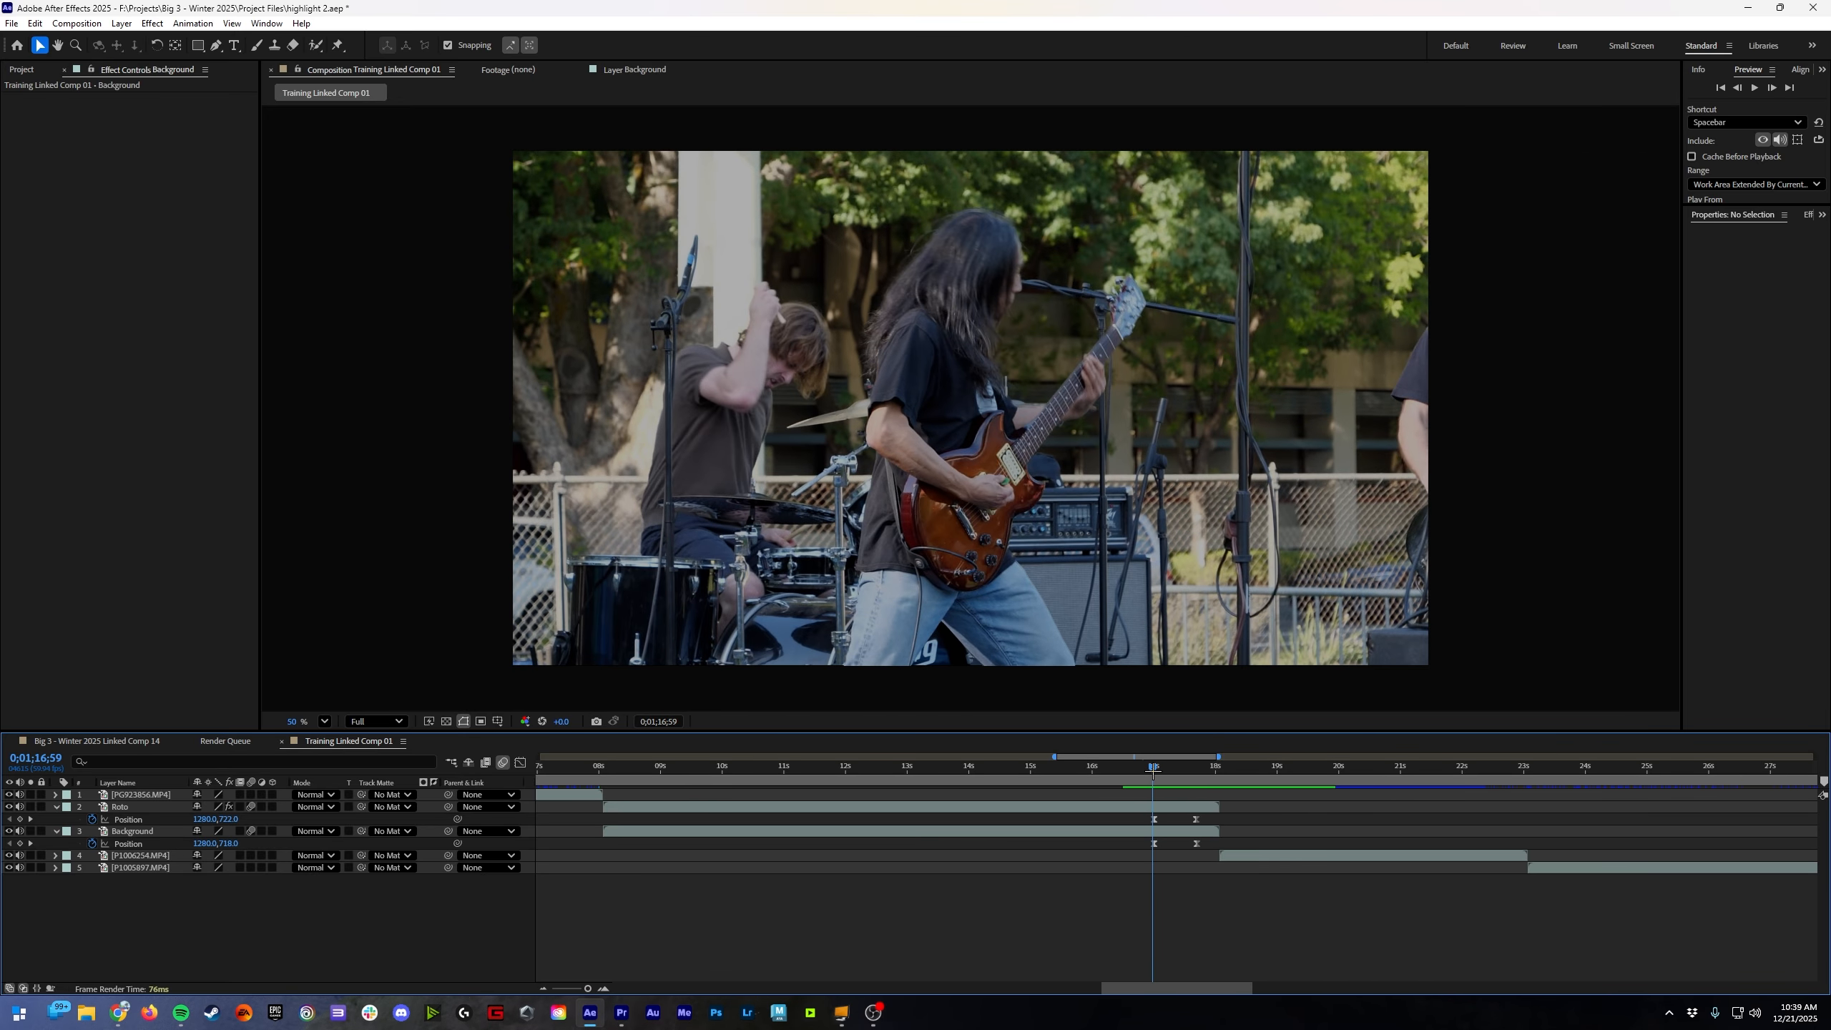
left_click_drag(1228, 898, 1181, 804)
left_click(1227, 902)
left_click_drag(1272, 861, 1207, 857)
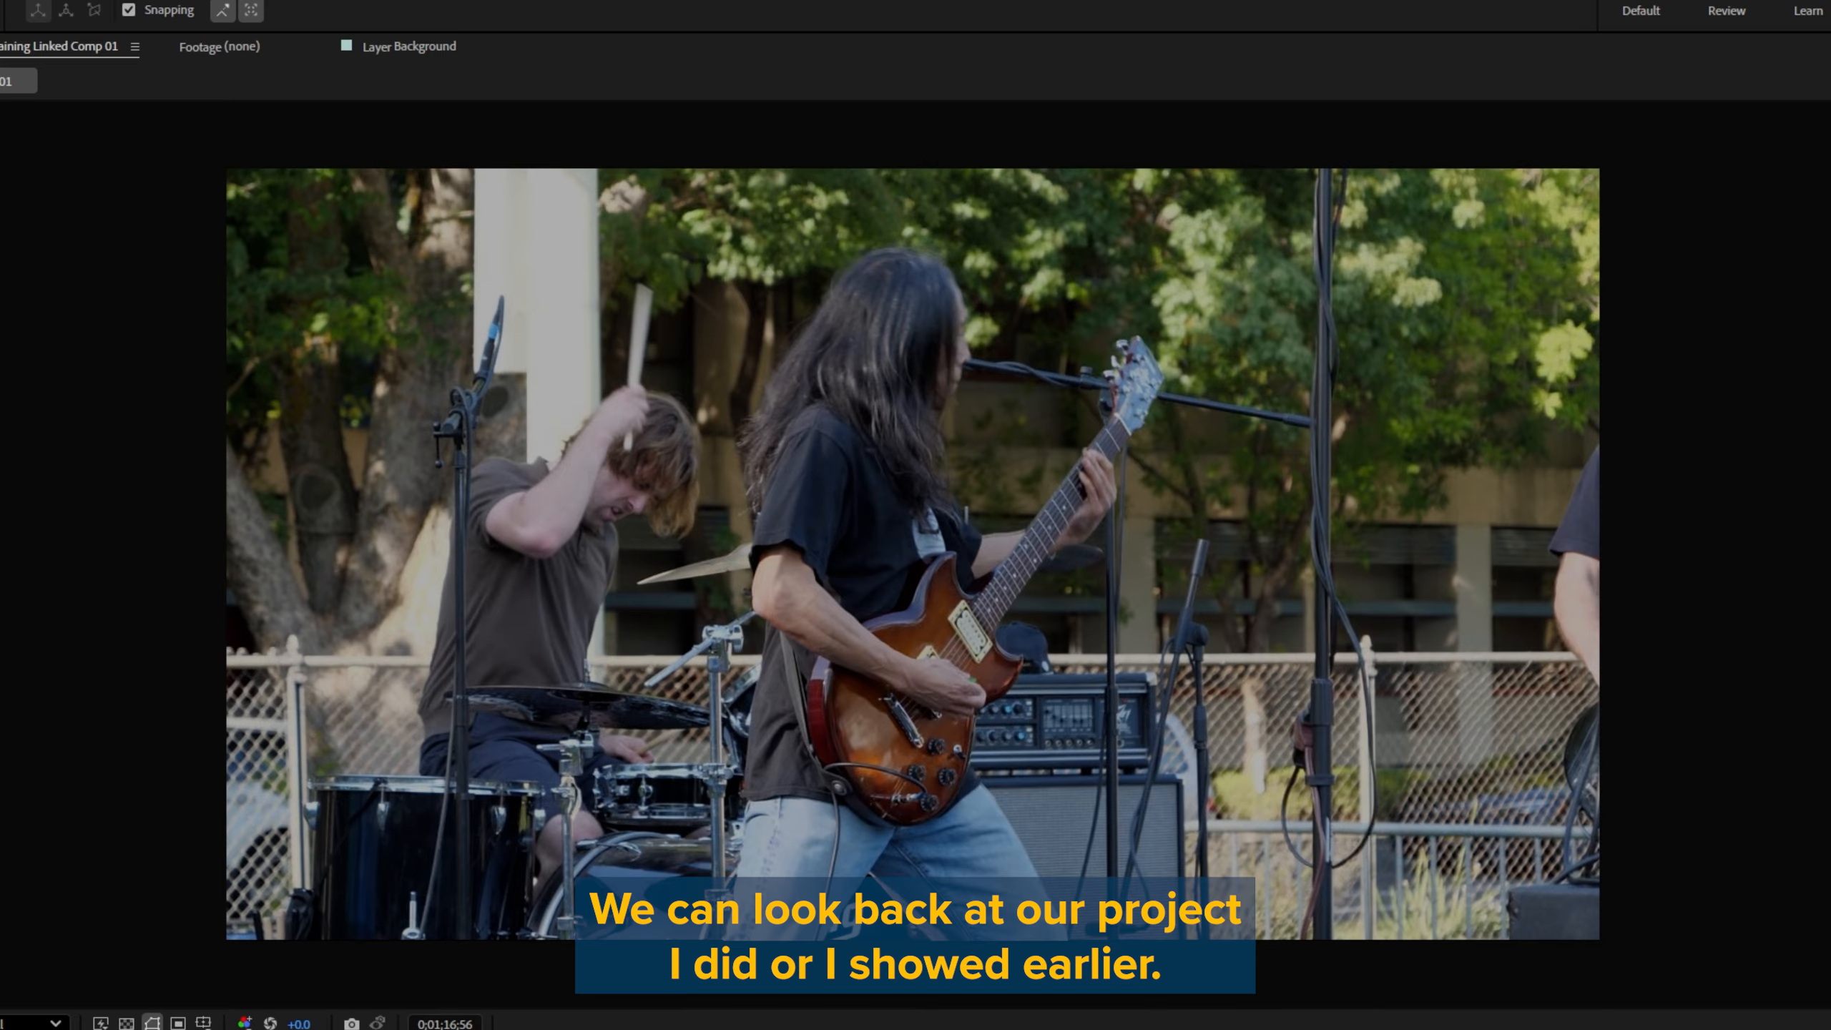
Step: Open the recent project Edit.aep and scrub Comp 1 to 0;00;21;02
mouse_move(0, 73)
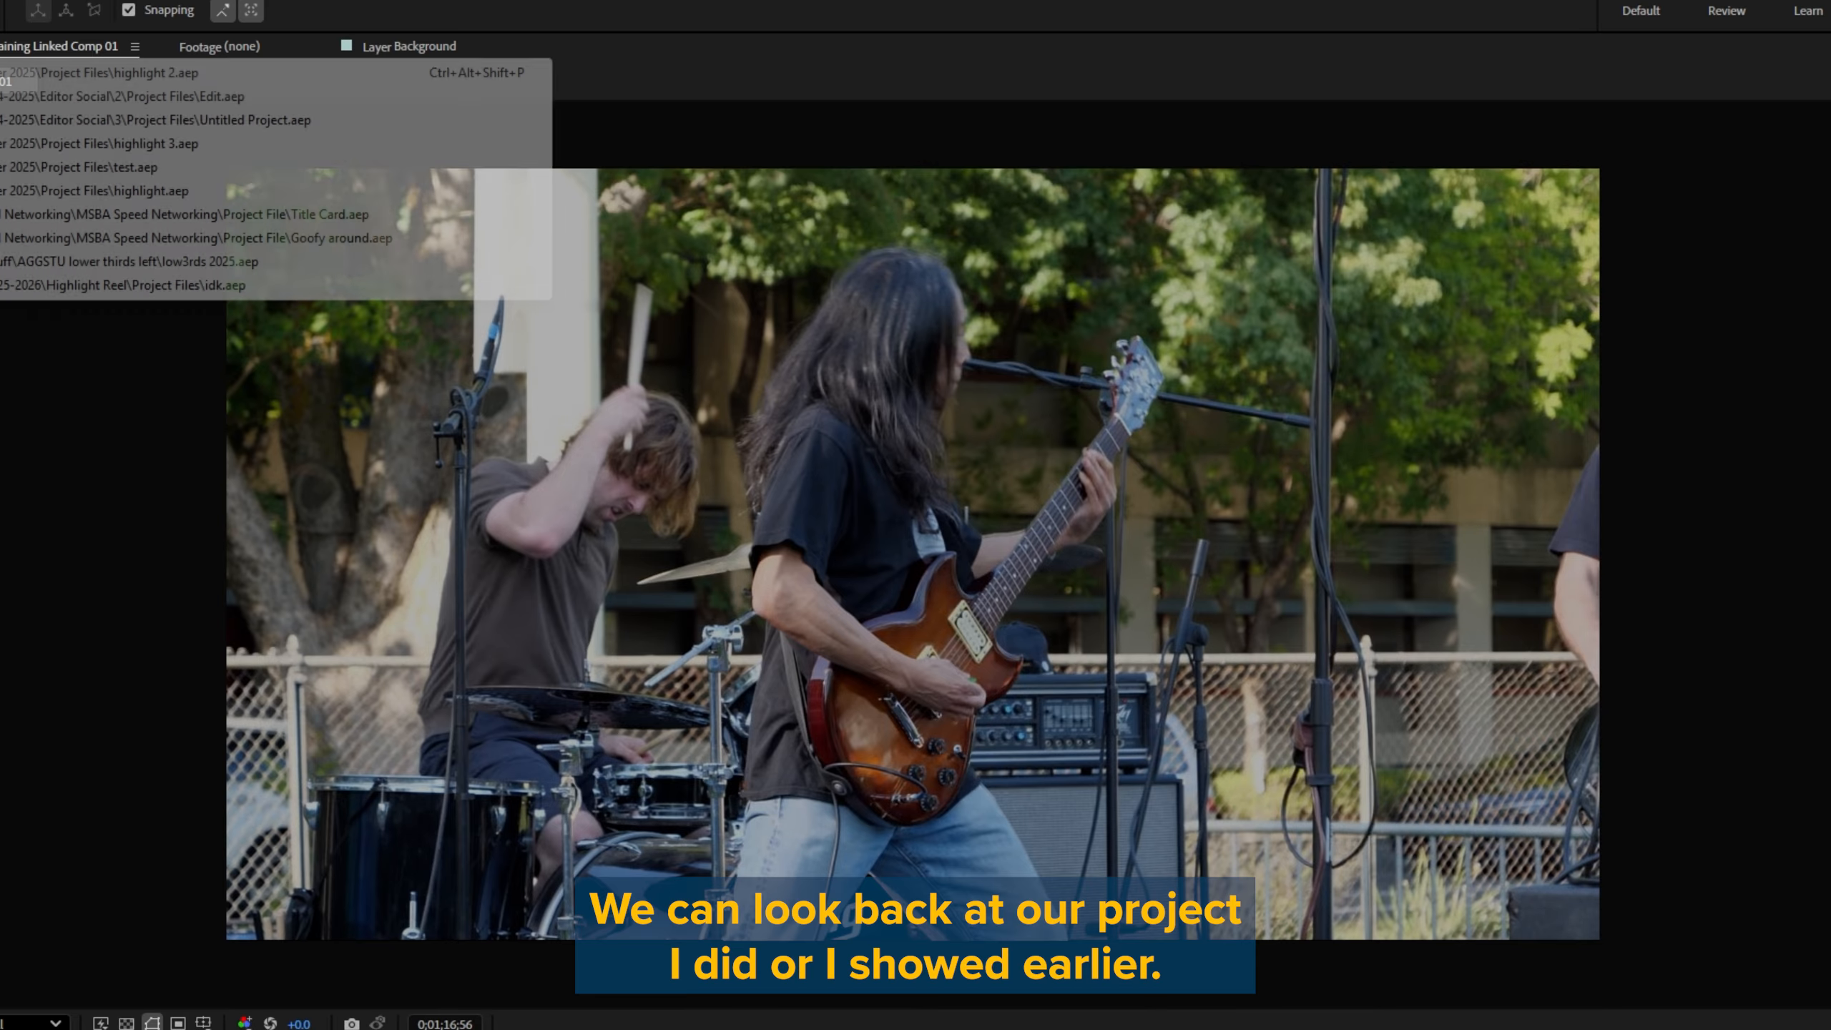
left_click(77, 89)
key("Return")
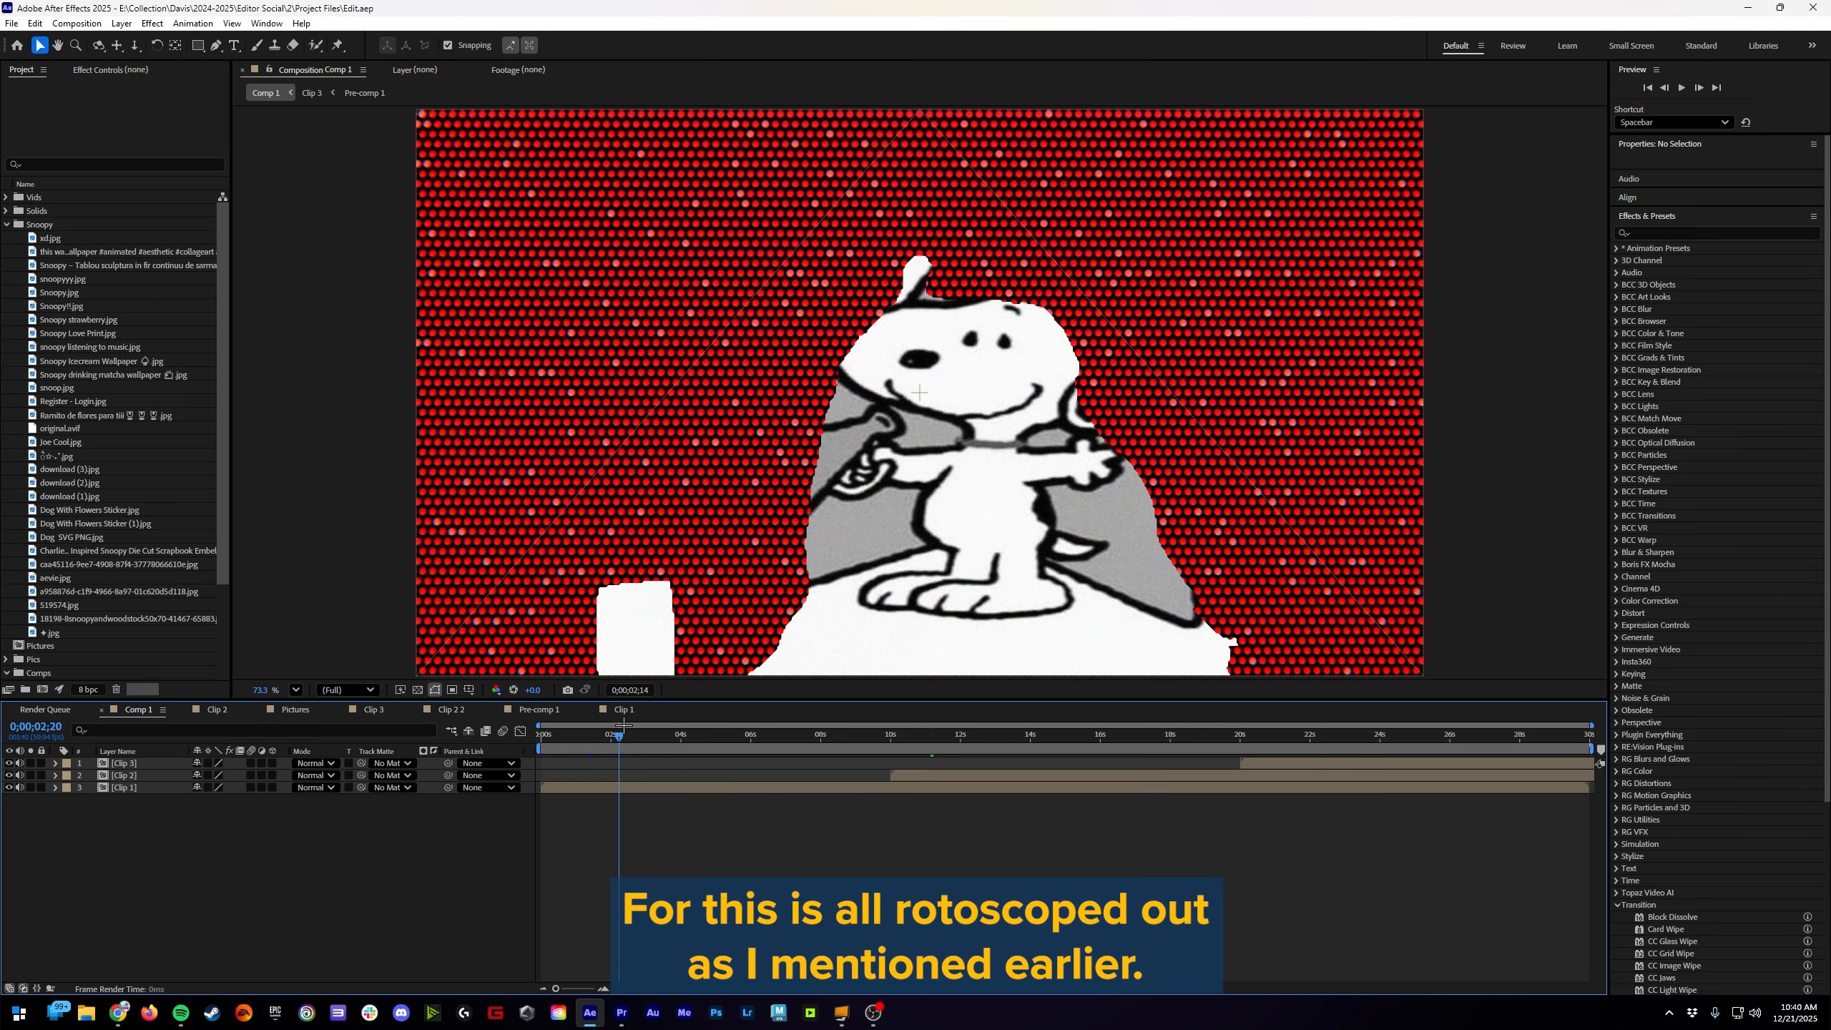
left_click_drag(623, 725, 1290, 765)
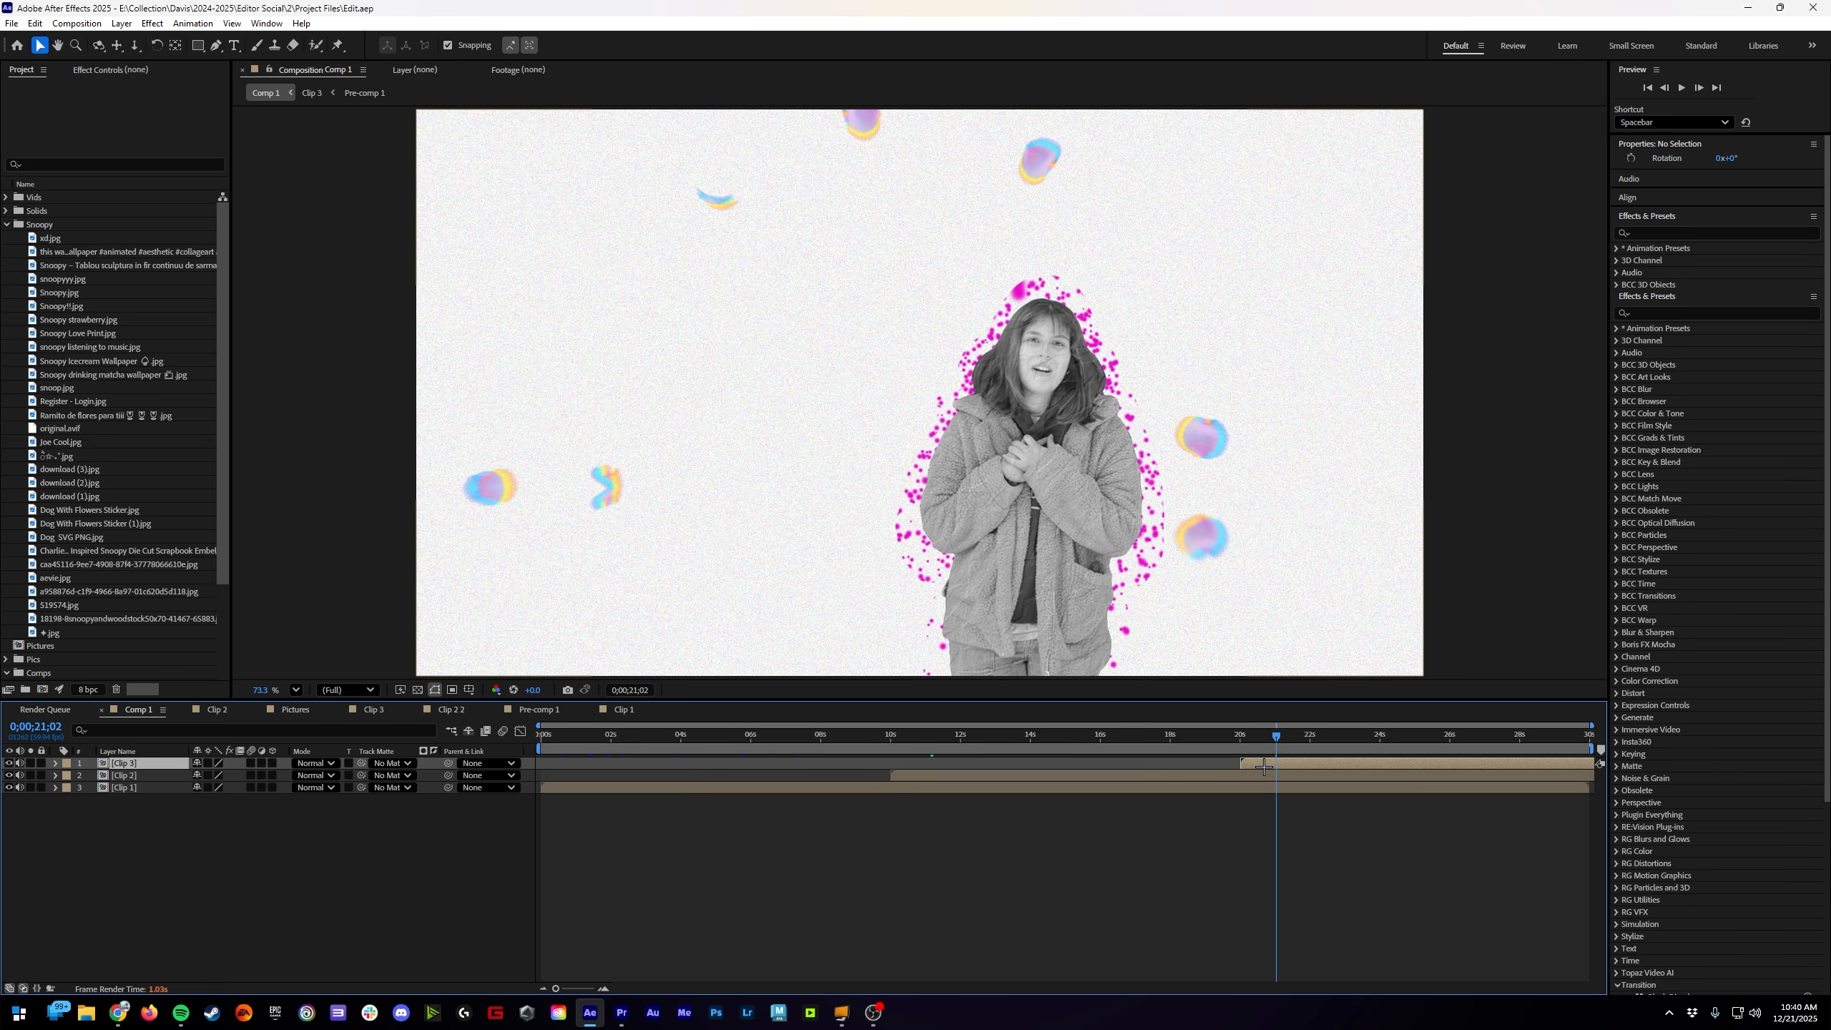
Step: Examine the nested Clip 3 composition by scrubbing it, and inspect the rotoscoped subject inside its Pre-comp 1
double_click(1258, 764)
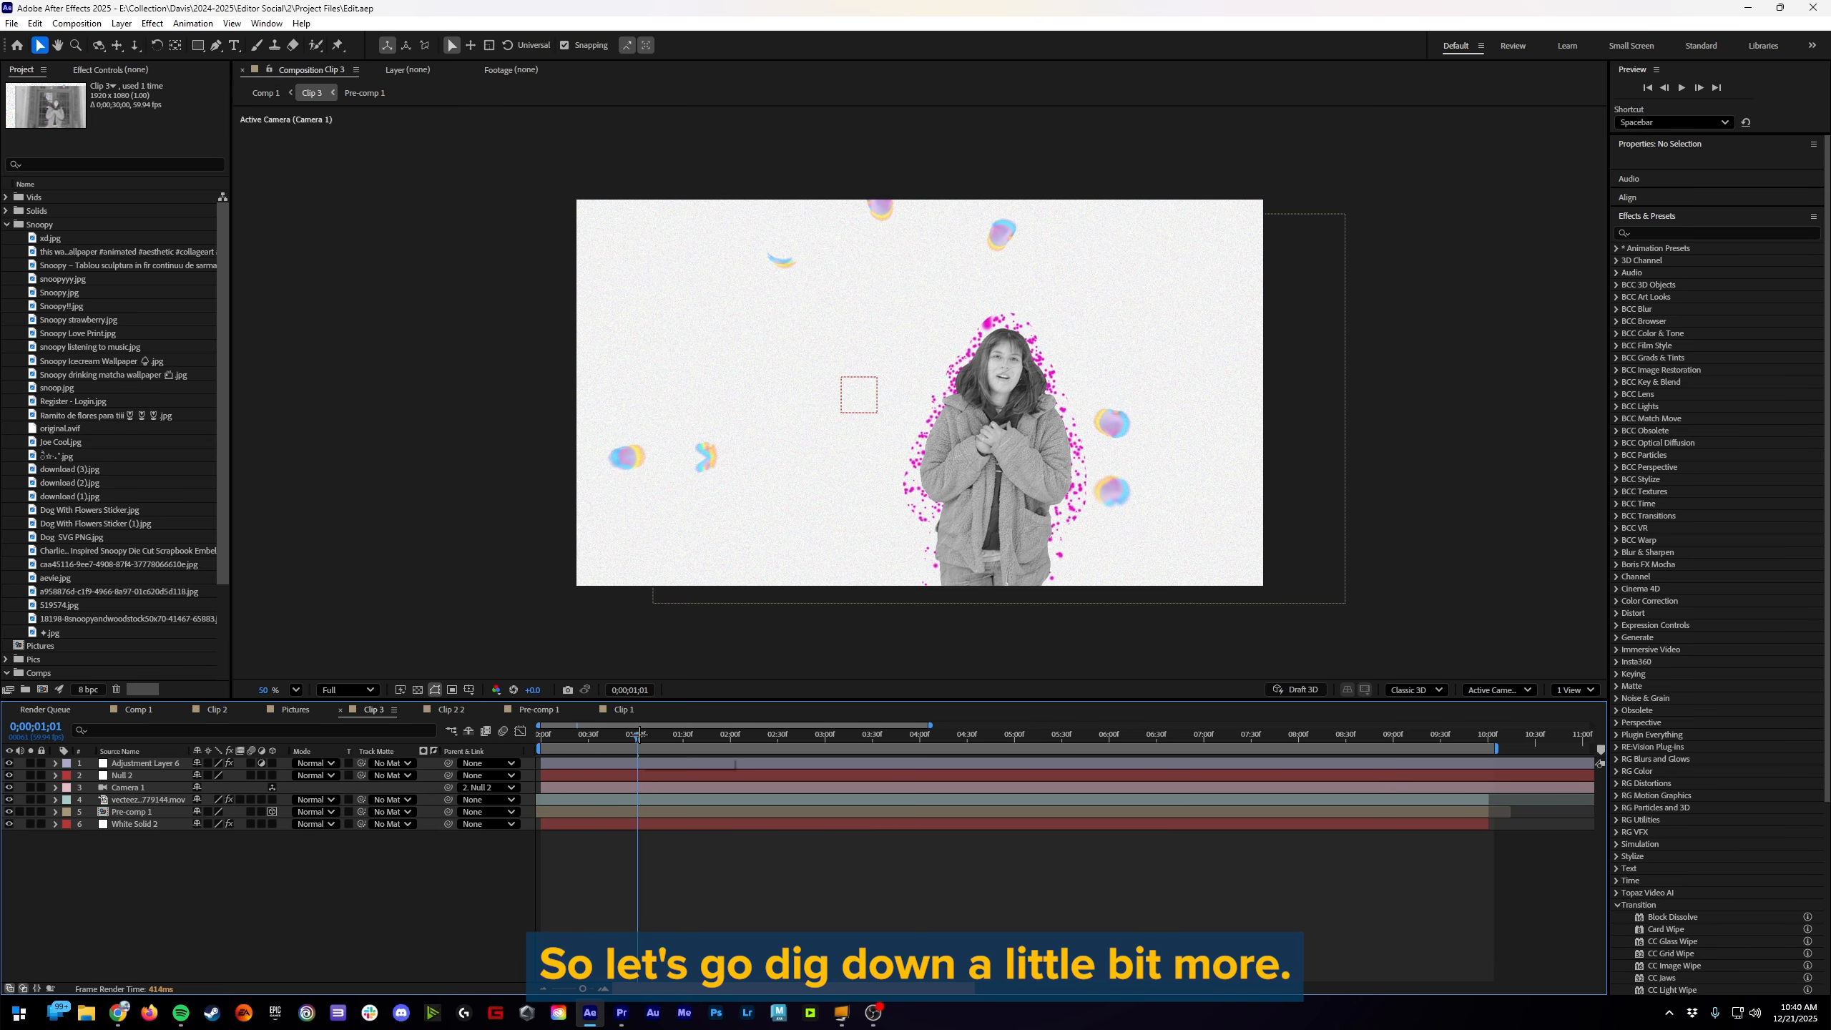
left_click_drag(639, 735, 972, 733)
key("space")
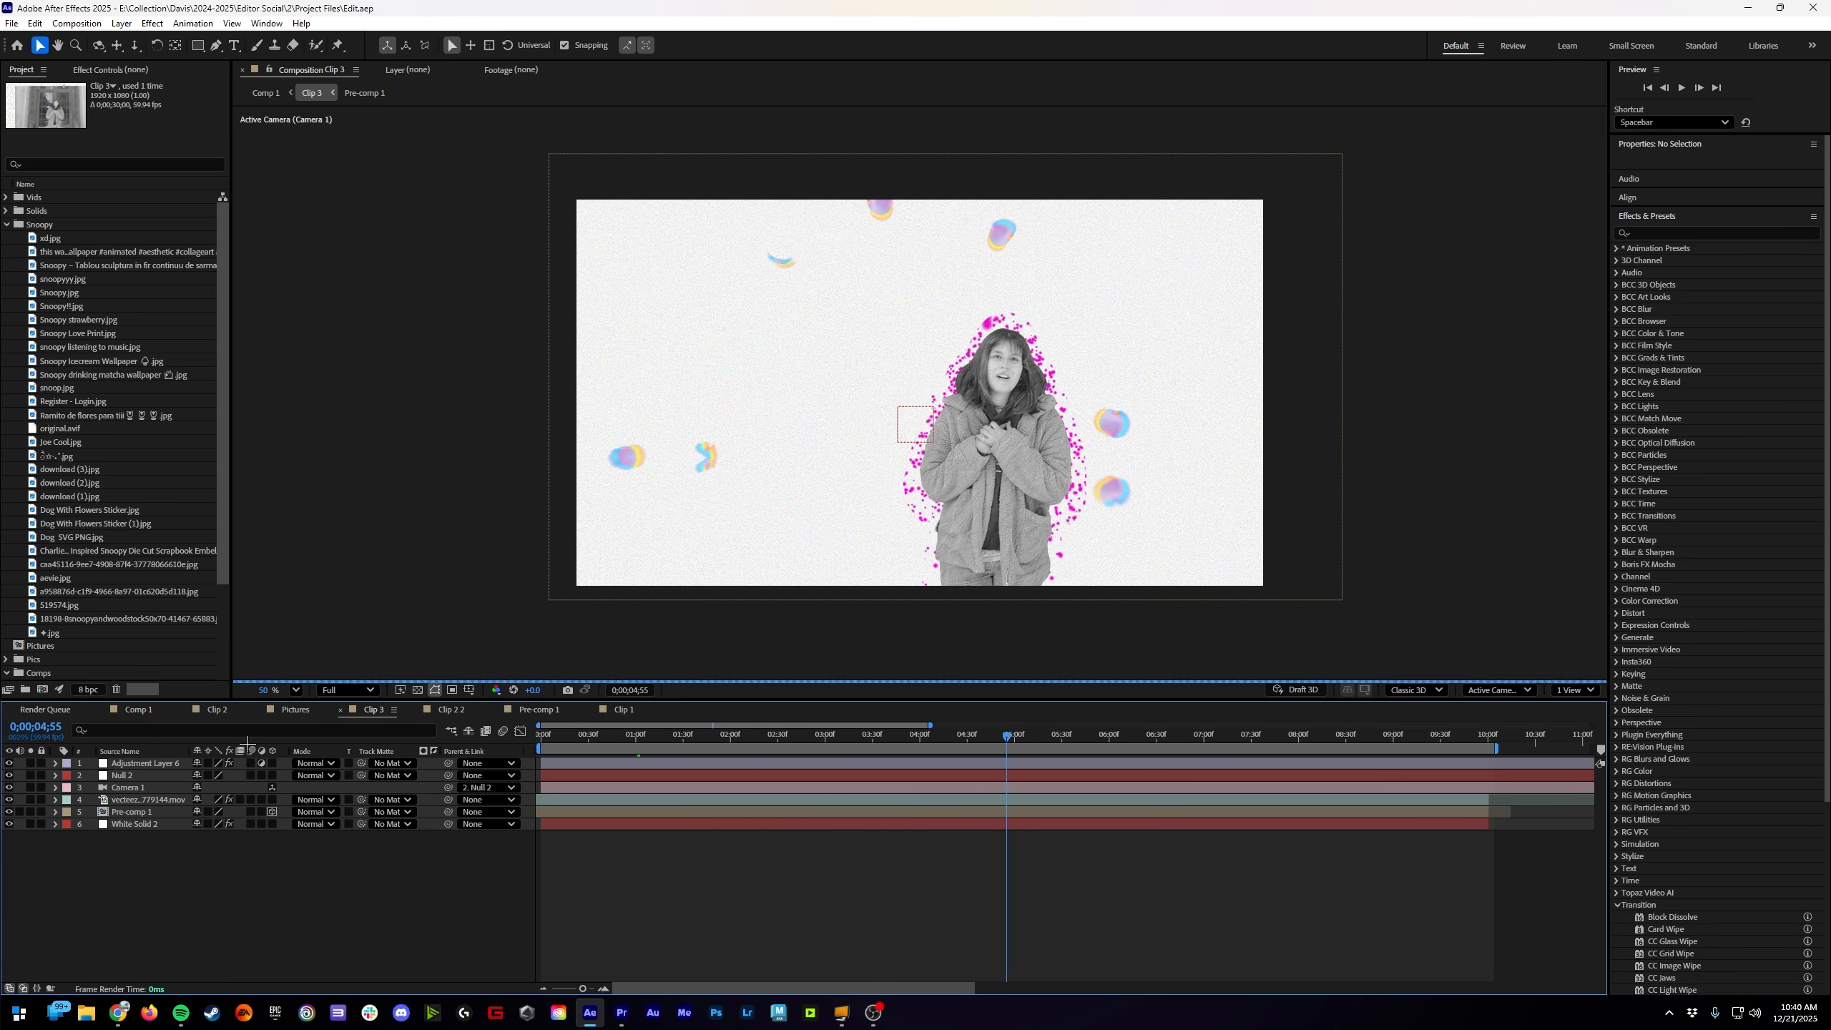
double_click(137, 811)
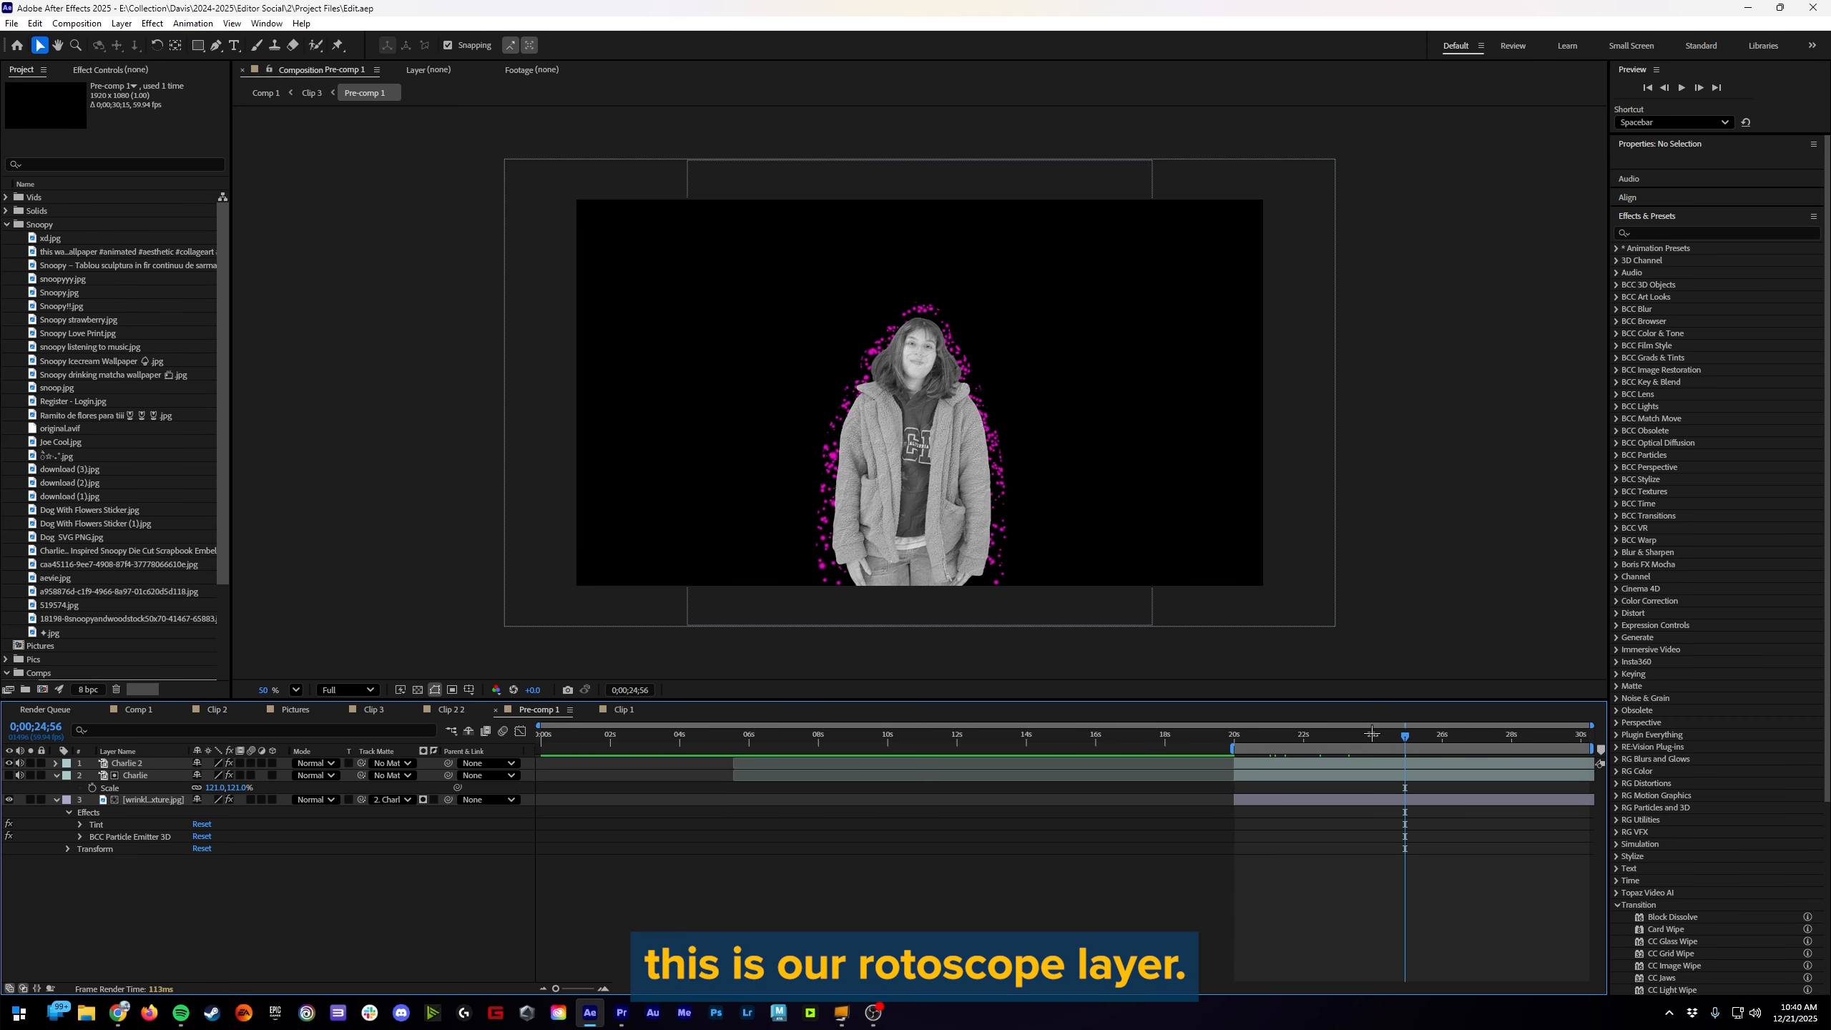
left_click_drag(1396, 735, 1088, 734)
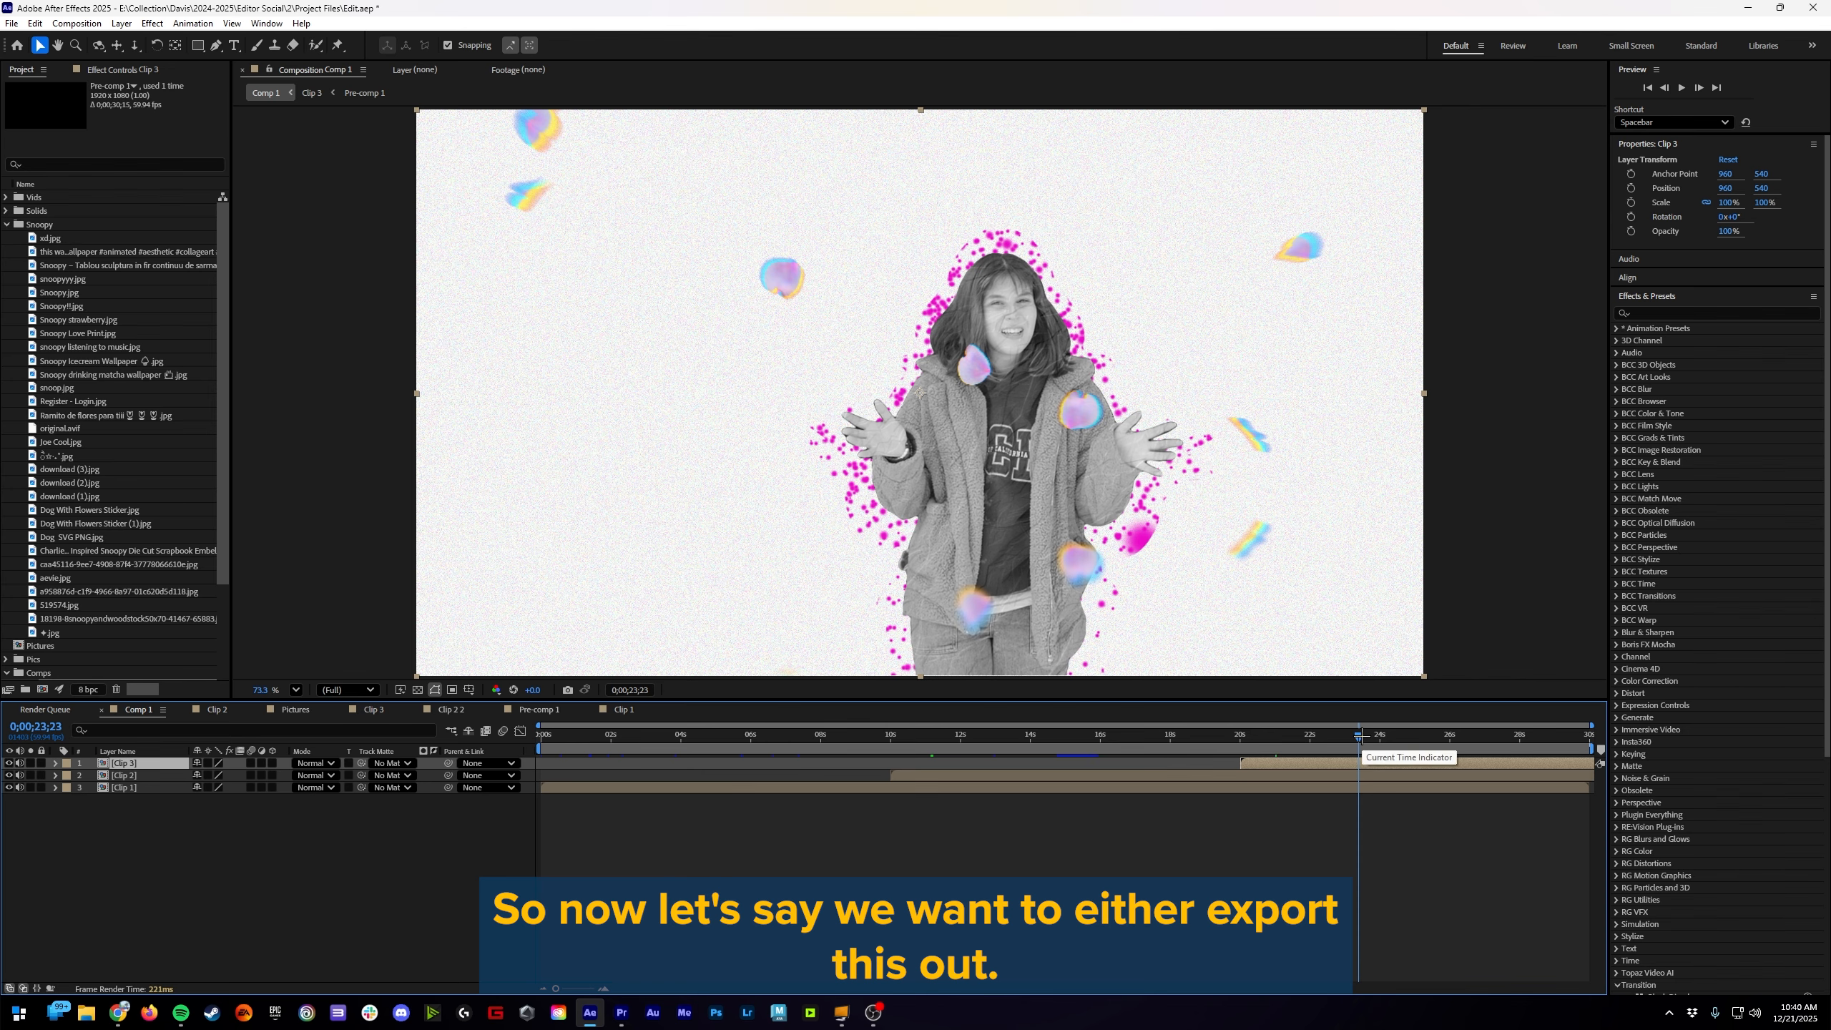
Step: Scrub Comp 1 back to the collage section and add the composition to the Render Queue
left_click_drag(1361, 736, 1002, 728)
left_click(17, 38)
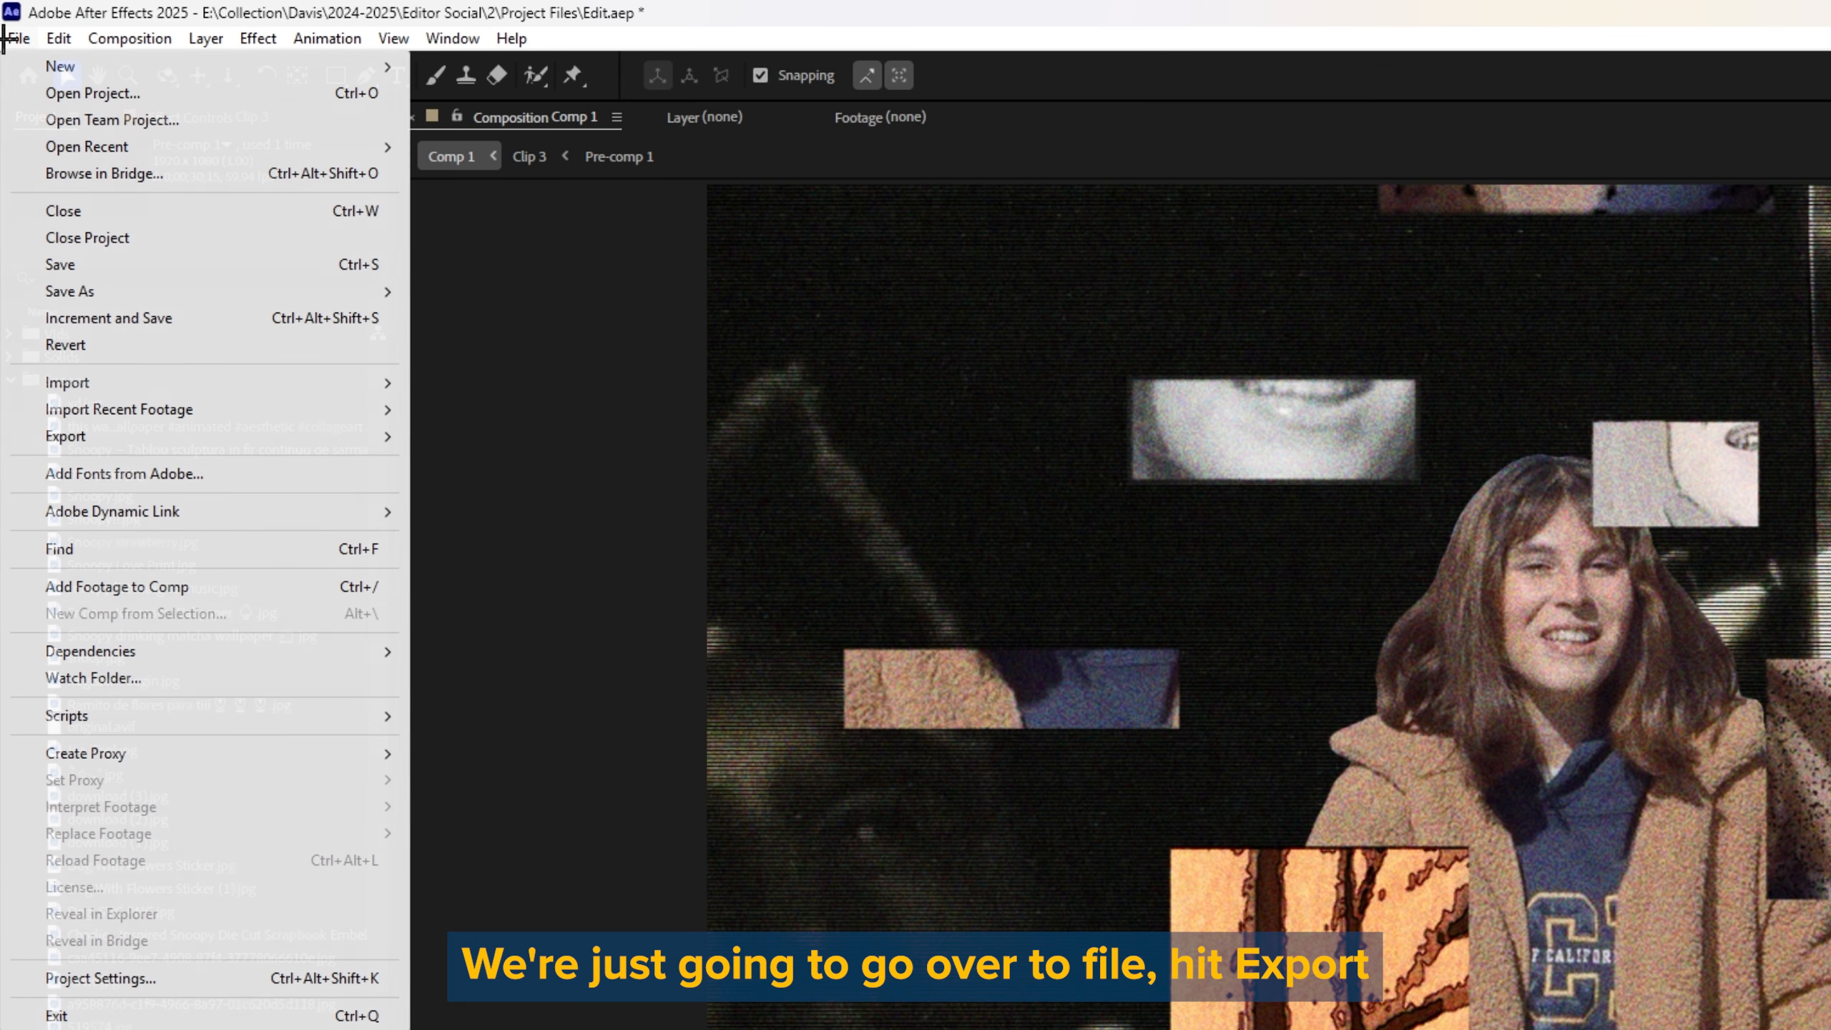
left_click(59, 37)
left_click(18, 37)
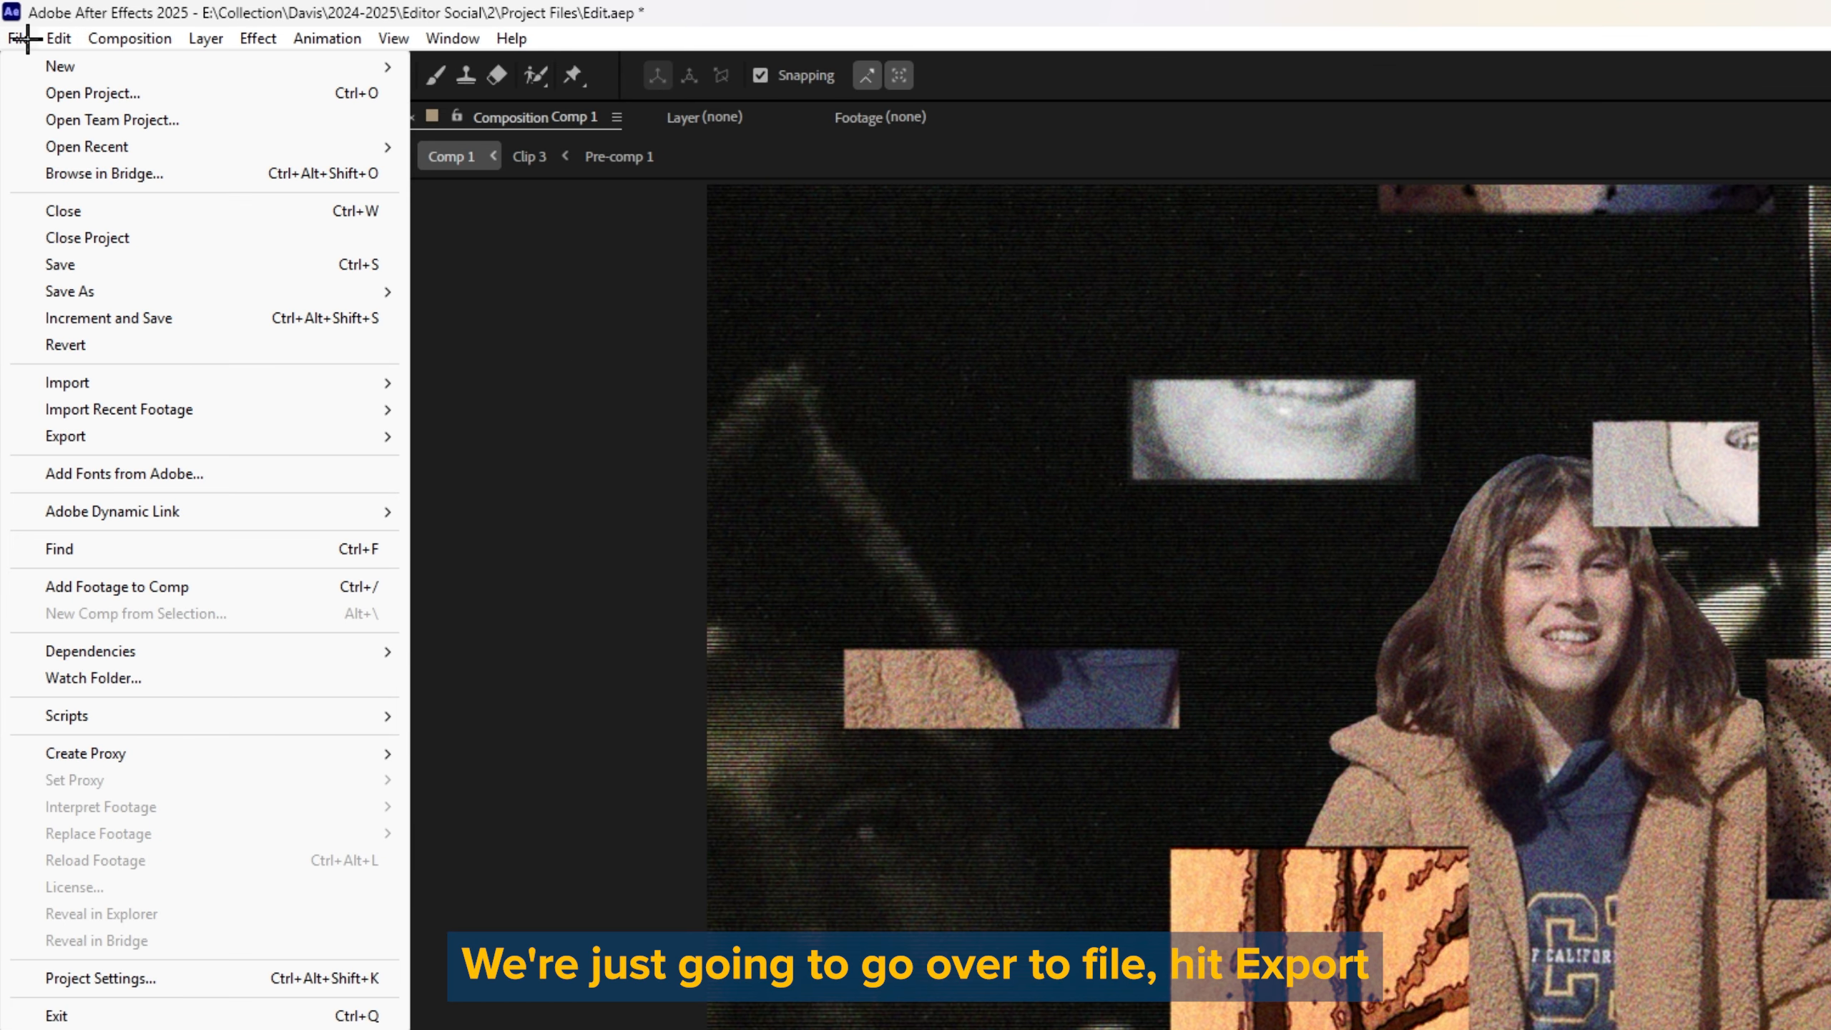
mouse_move(74, 435)
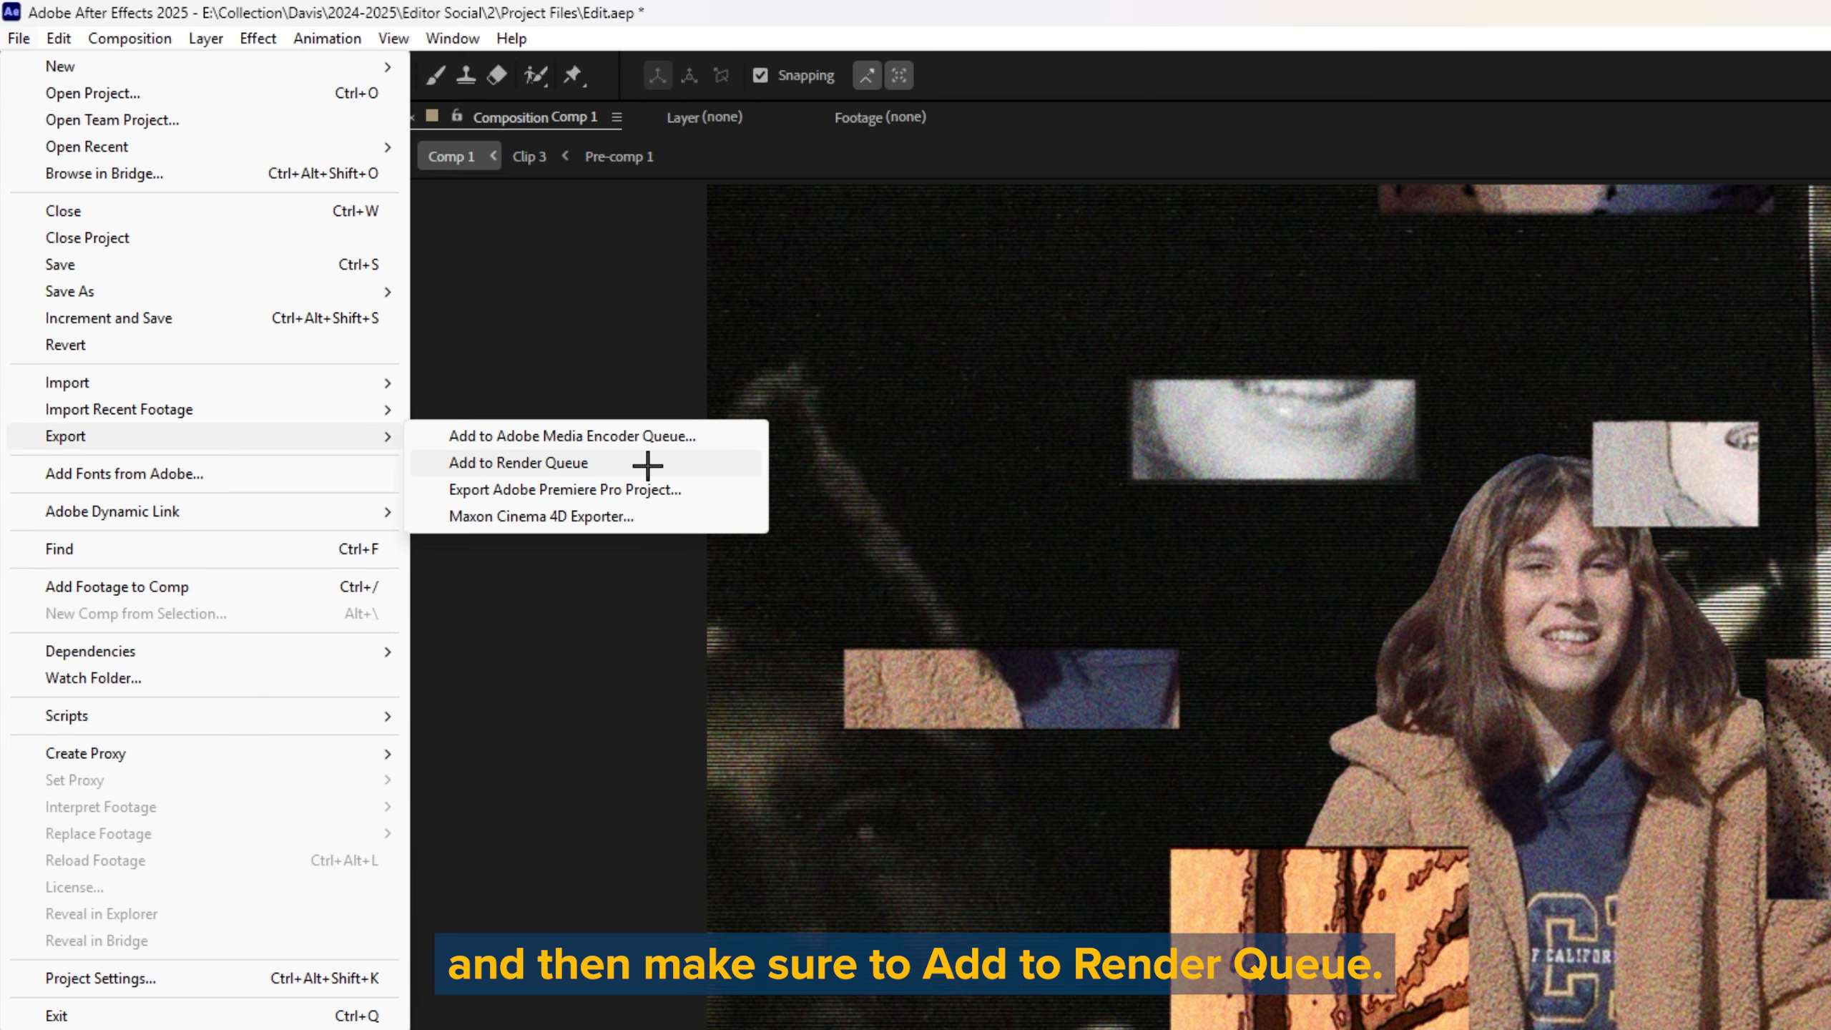
left_click(609, 463)
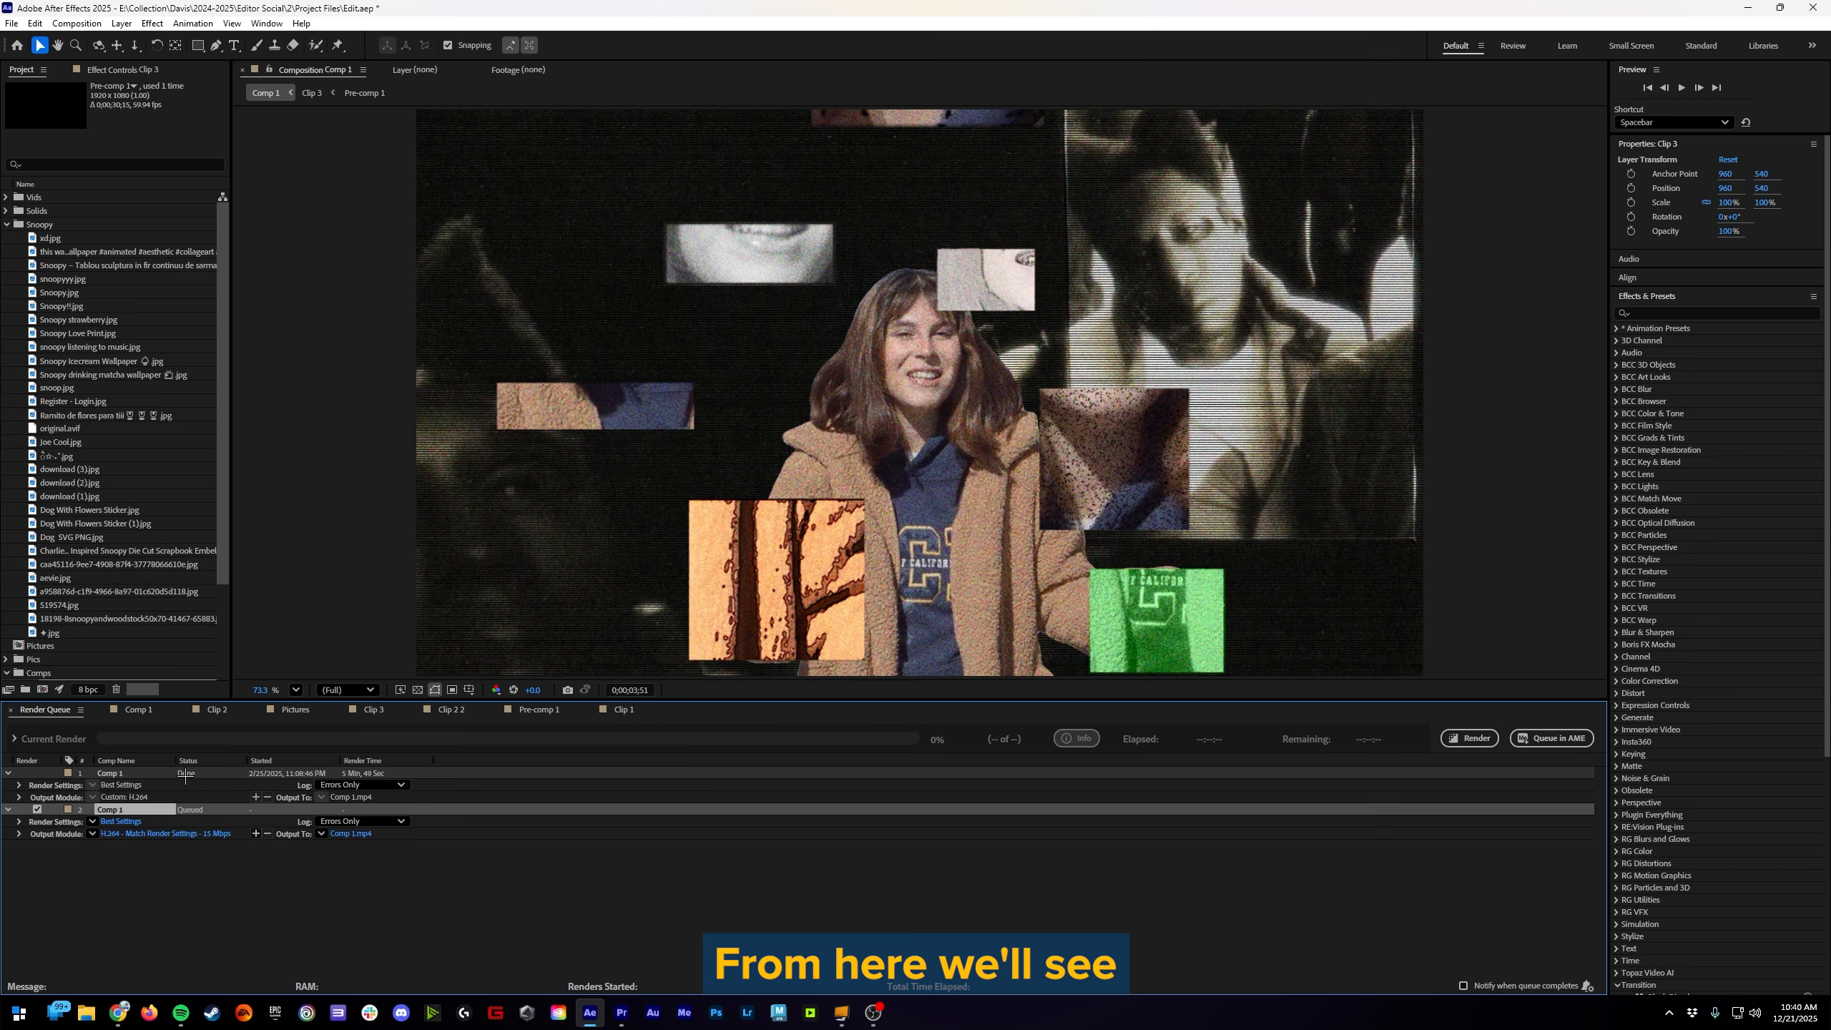
left_click(215, 885)
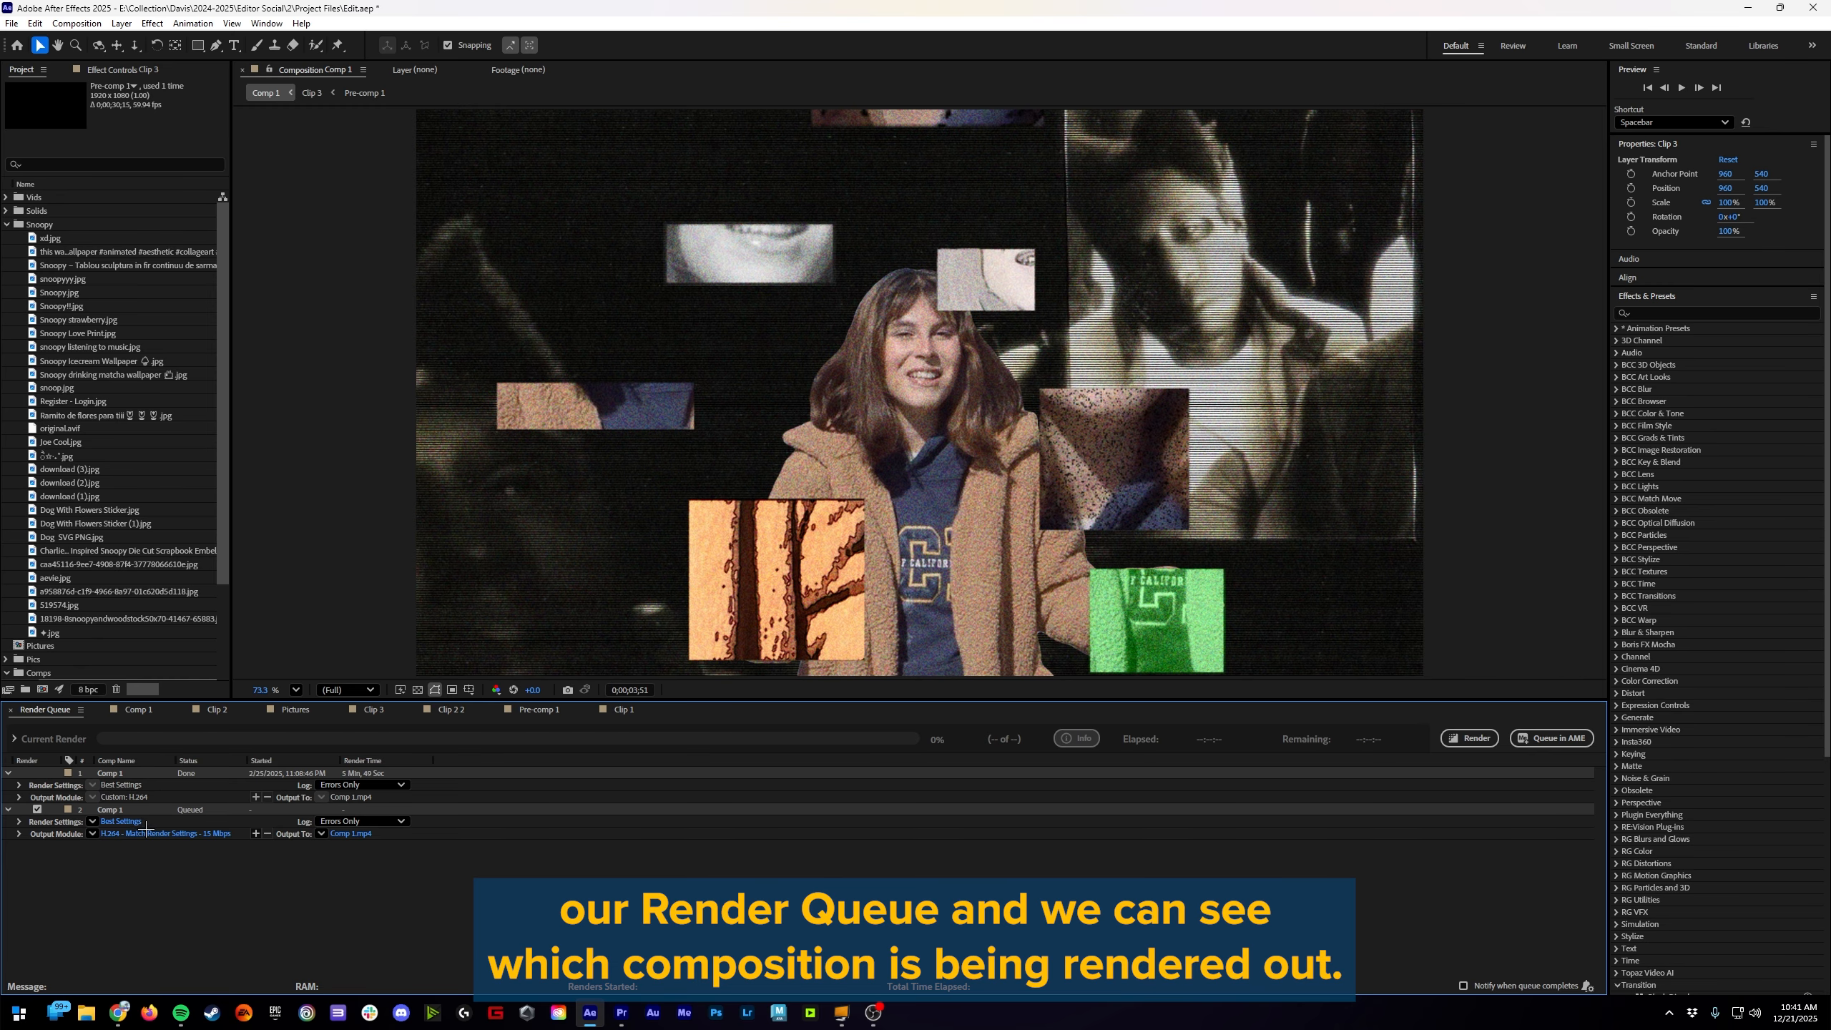
Step: Review the queued Comp 1's render settings and accept them with Best quality and Full resolution
left_click(122, 823)
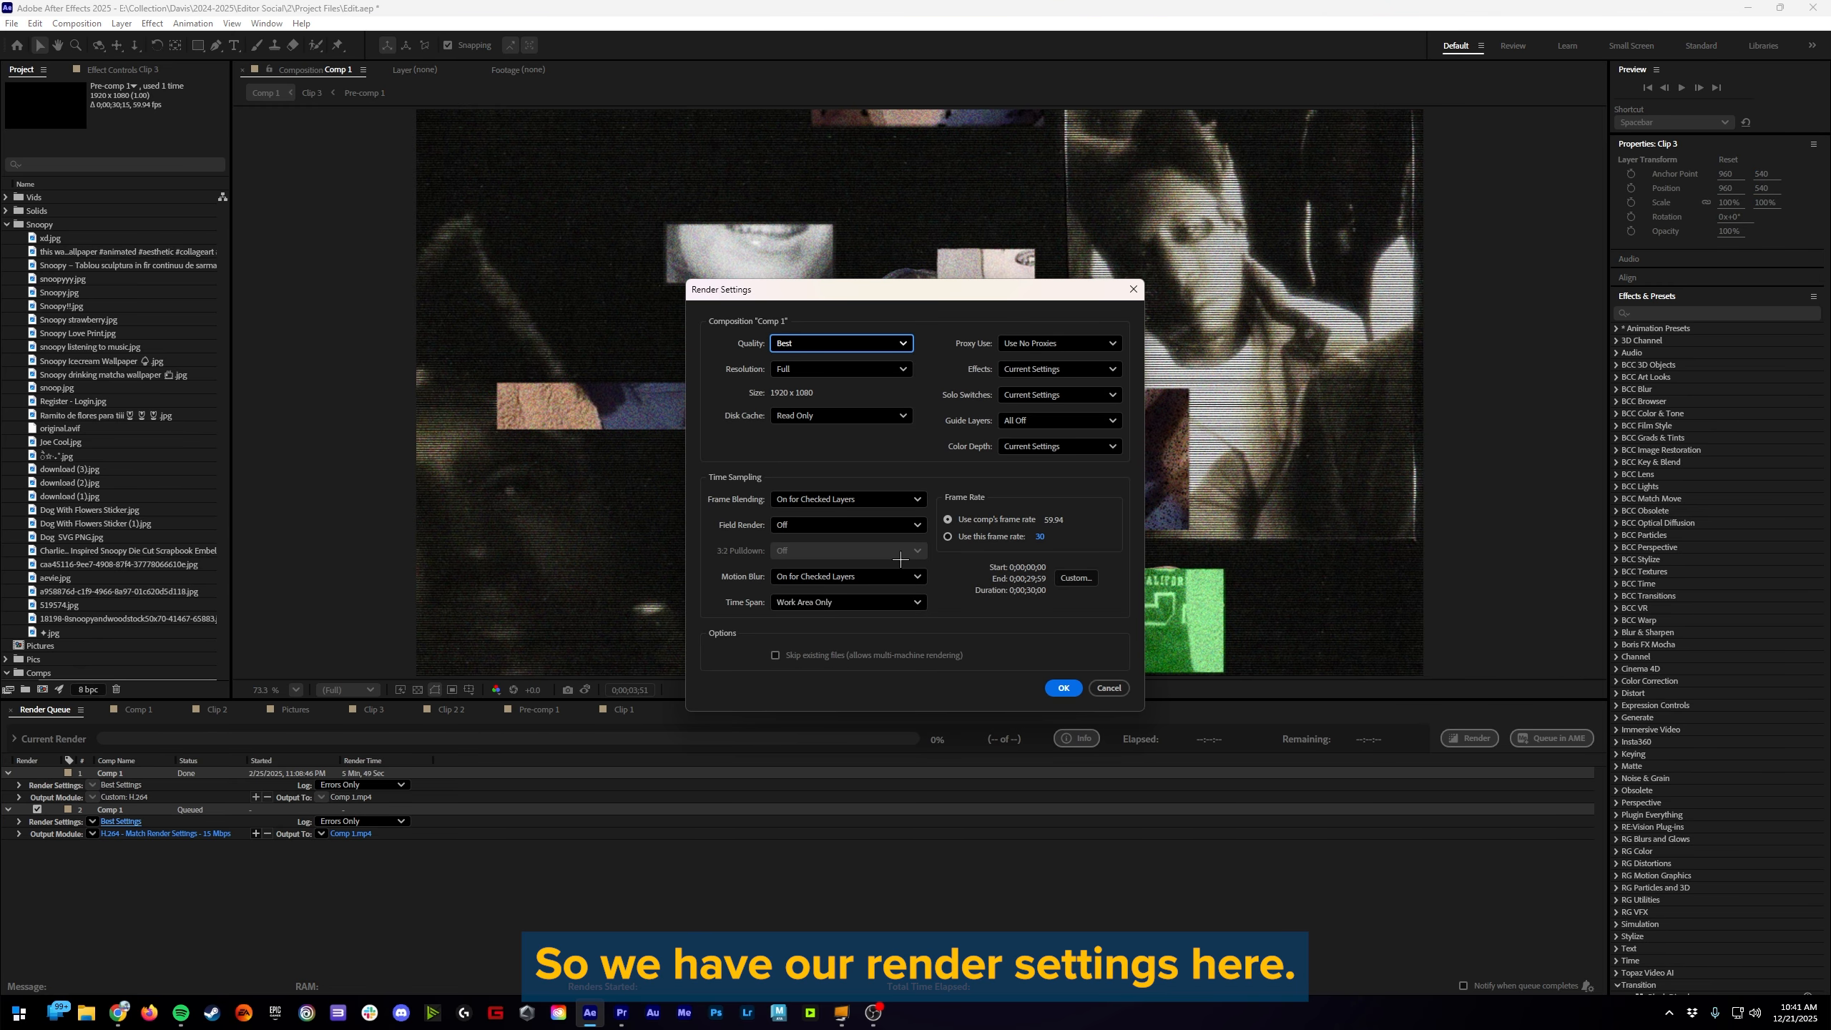
left_click(1059, 684)
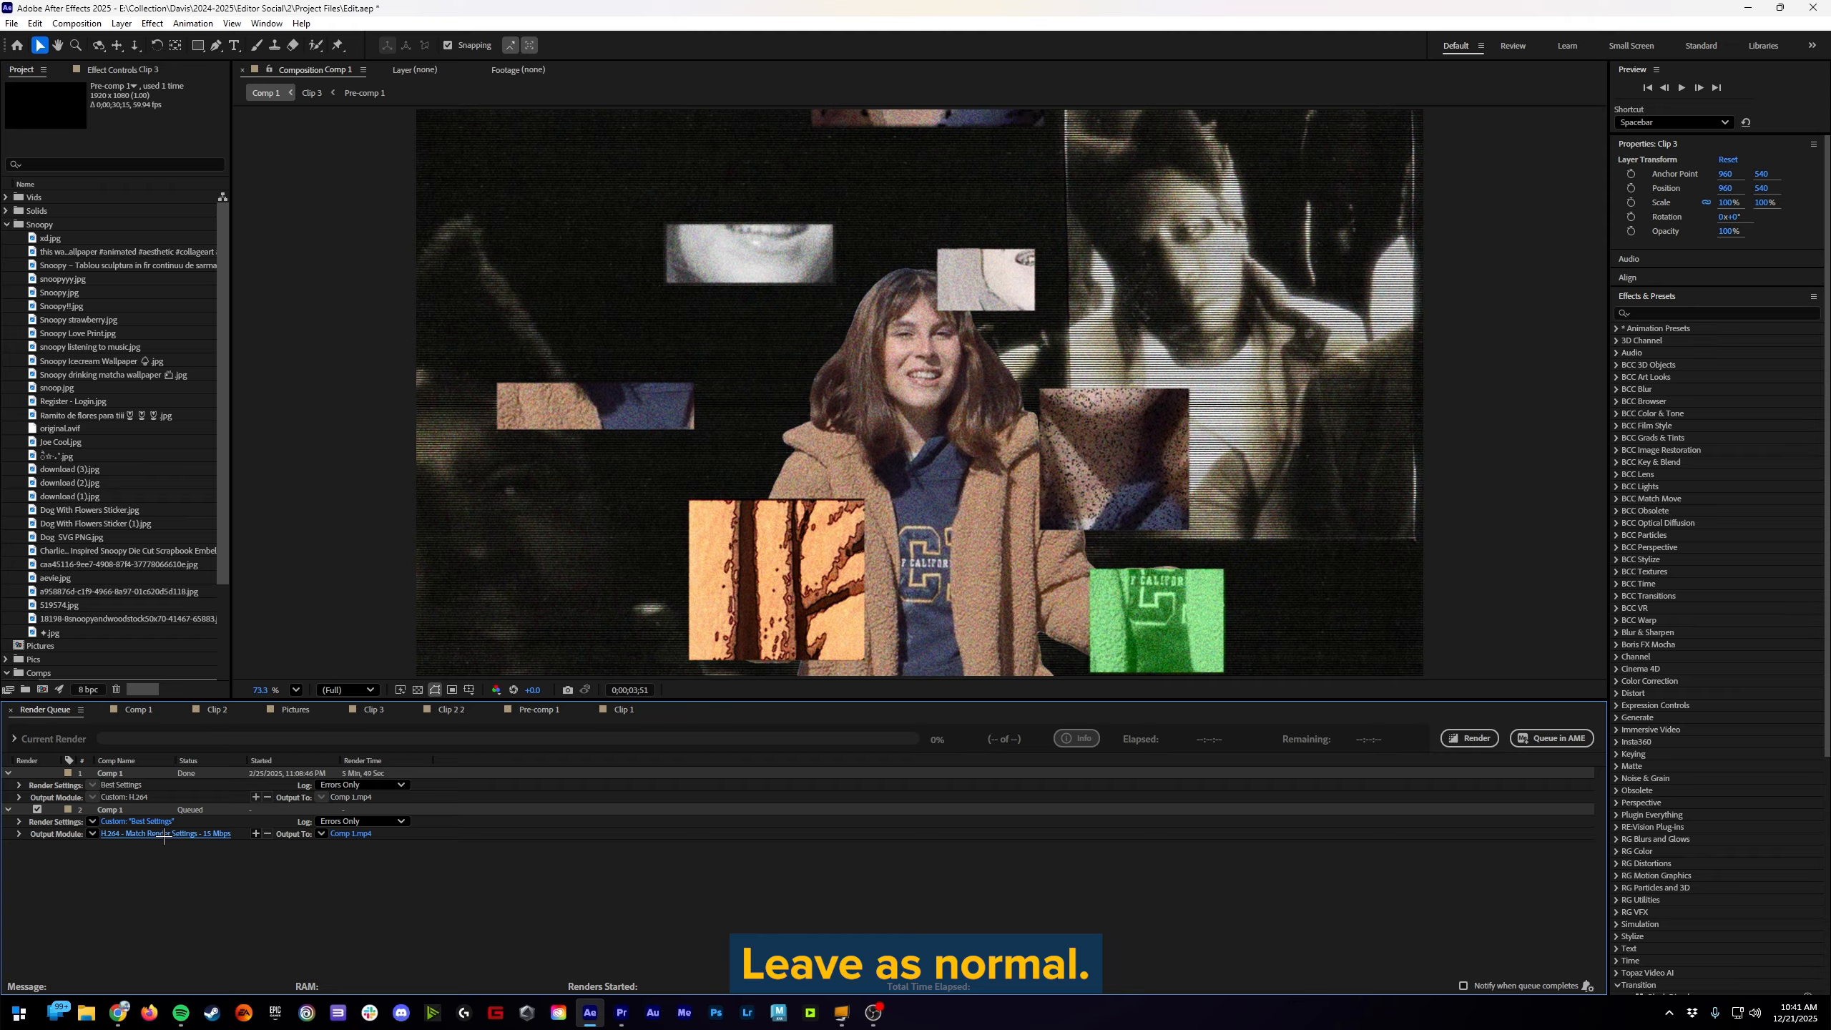
Step: Try setting the queued Comp 1's output module to the QuickTime format with RGB + Alpha channels
left_click(165, 835)
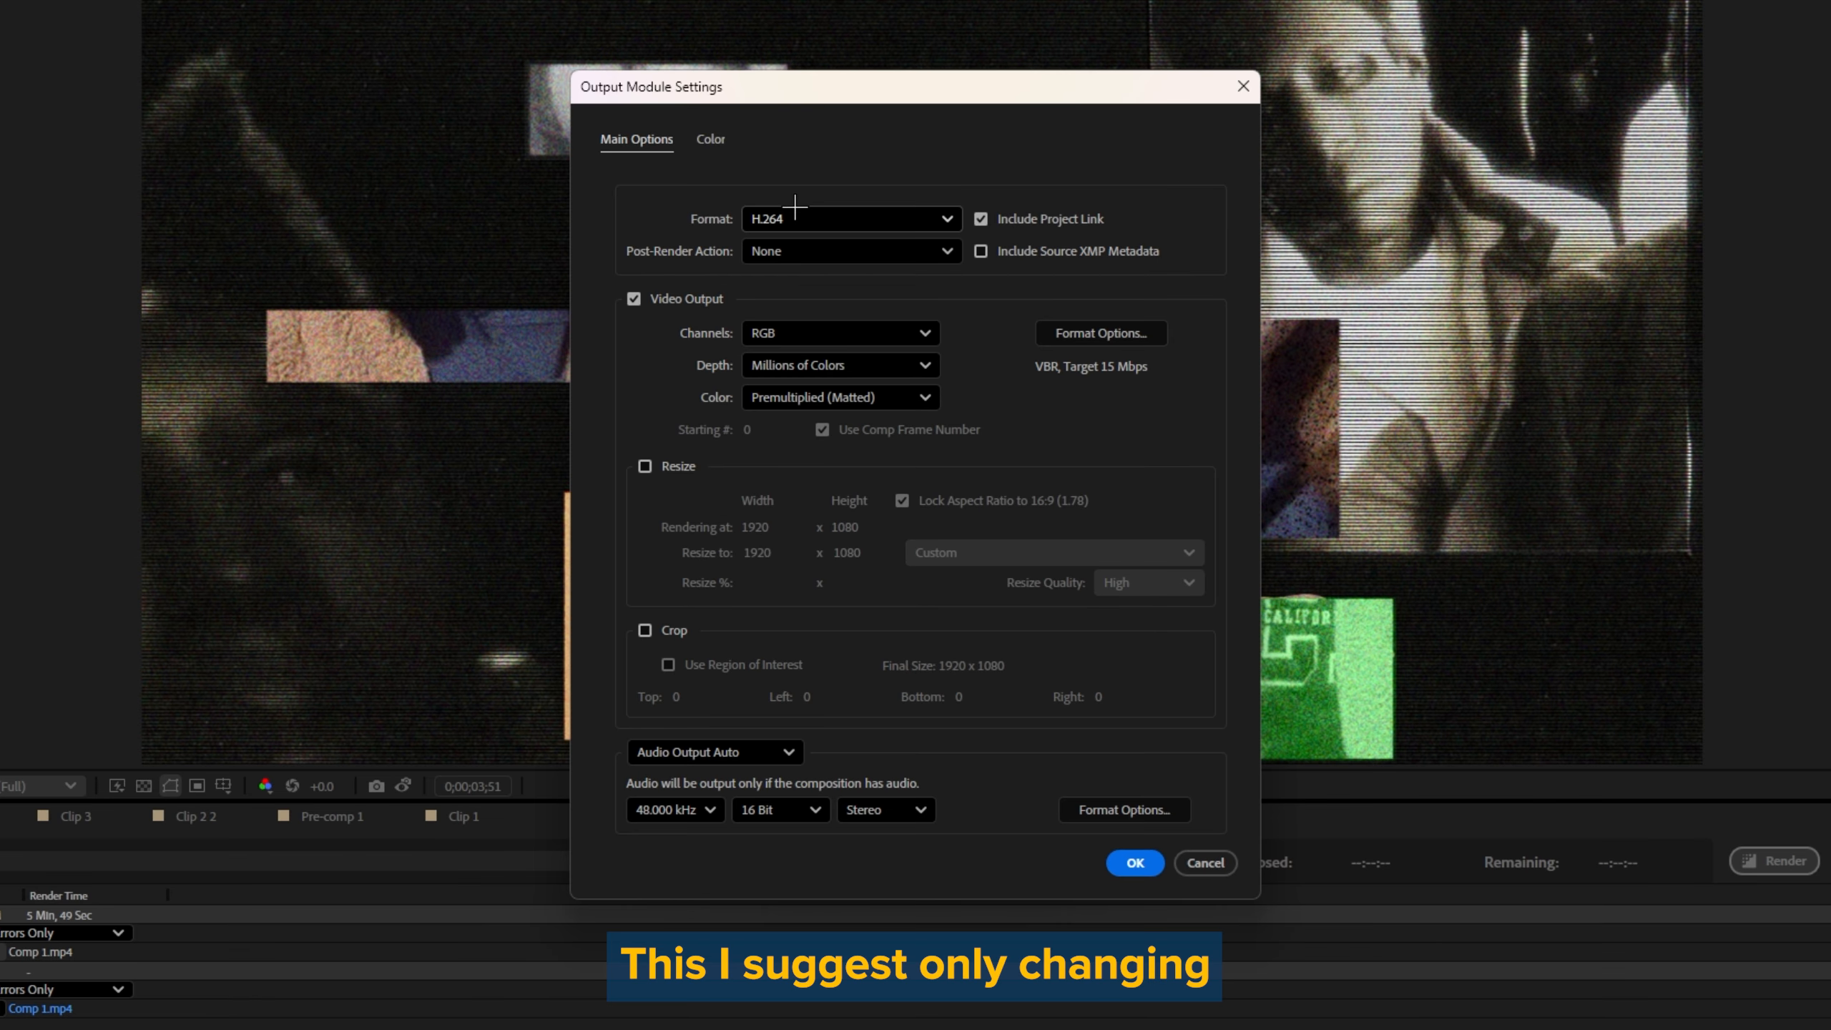
left_click(796, 209)
left_click(814, 210)
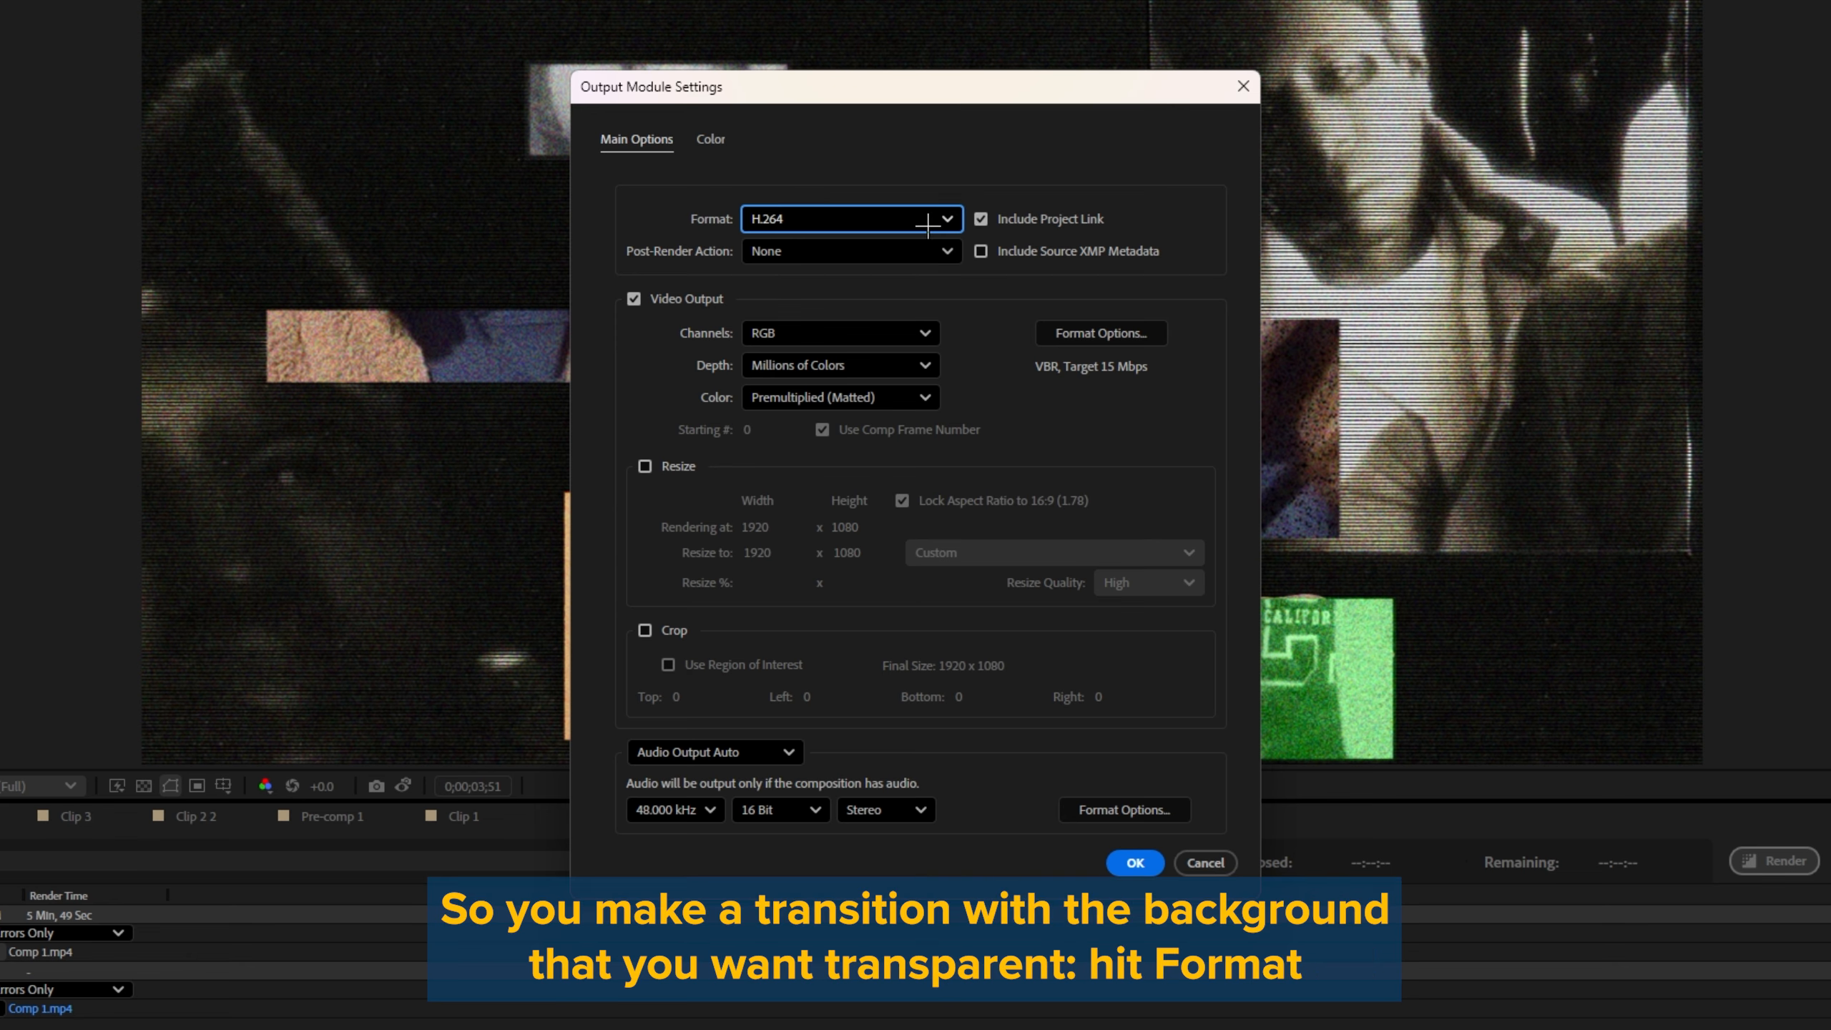
left_click(866, 217)
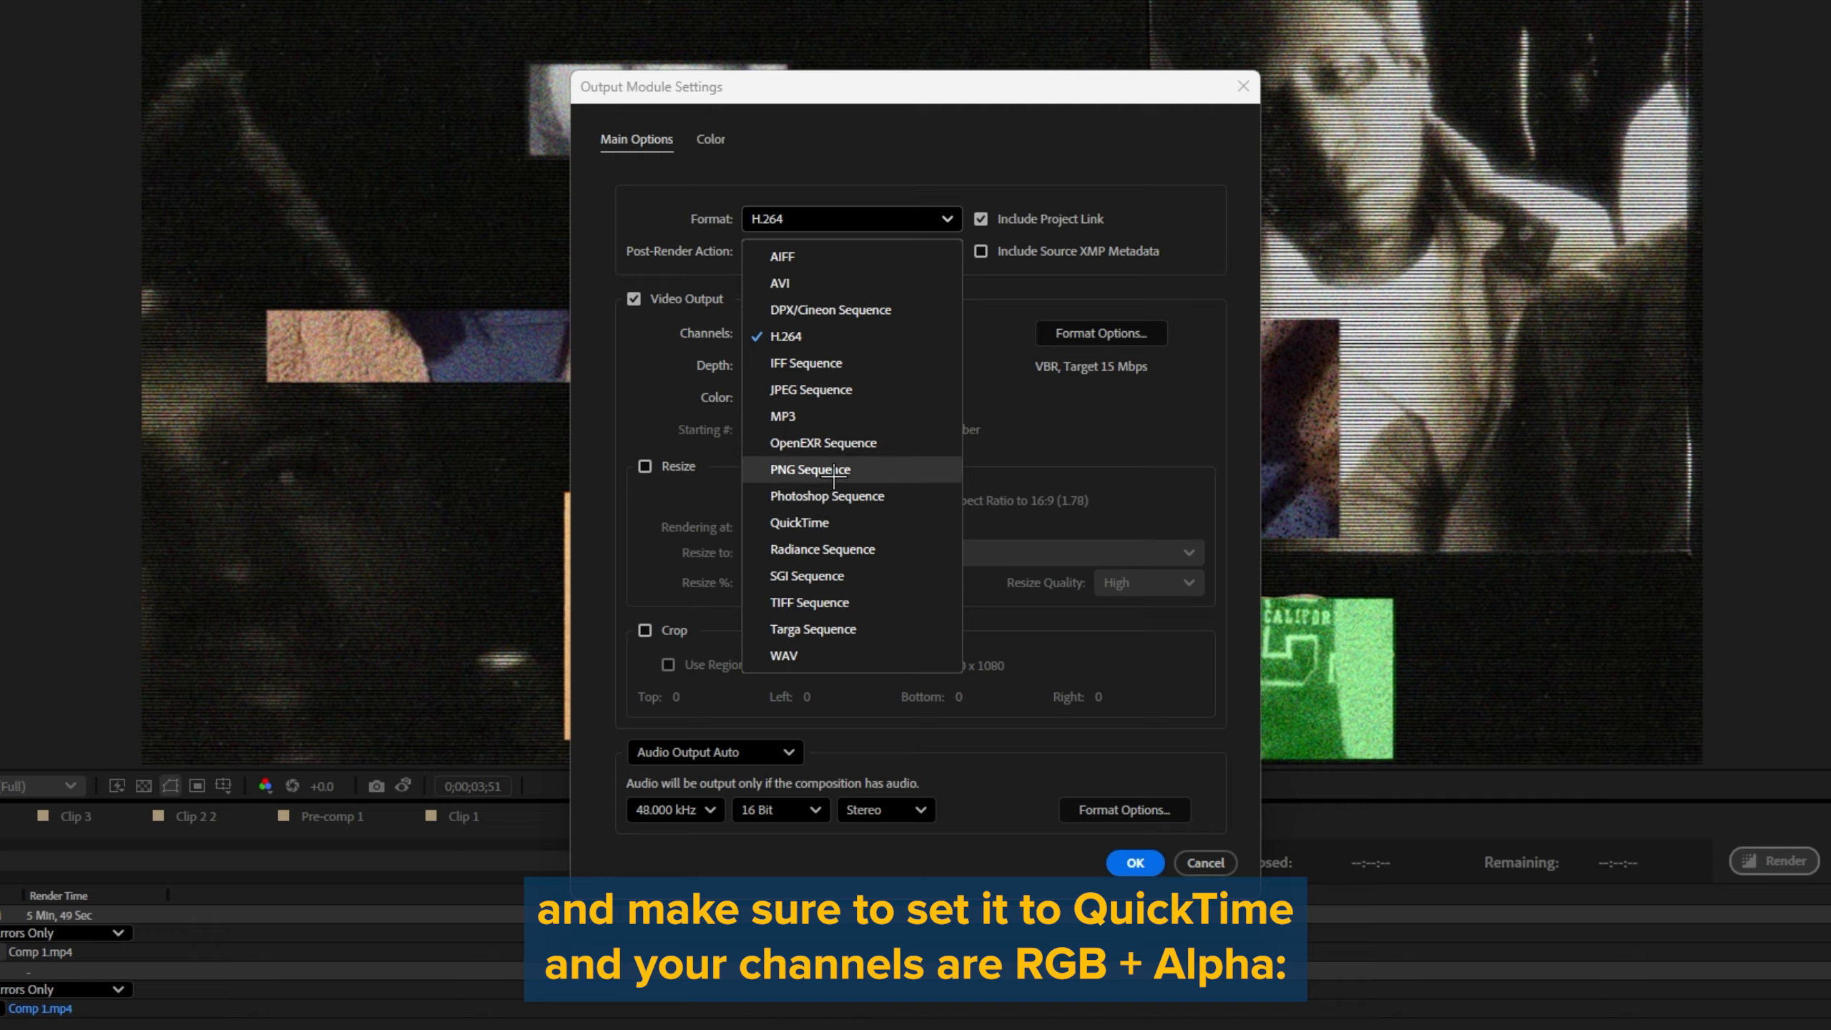
left_click(826, 522)
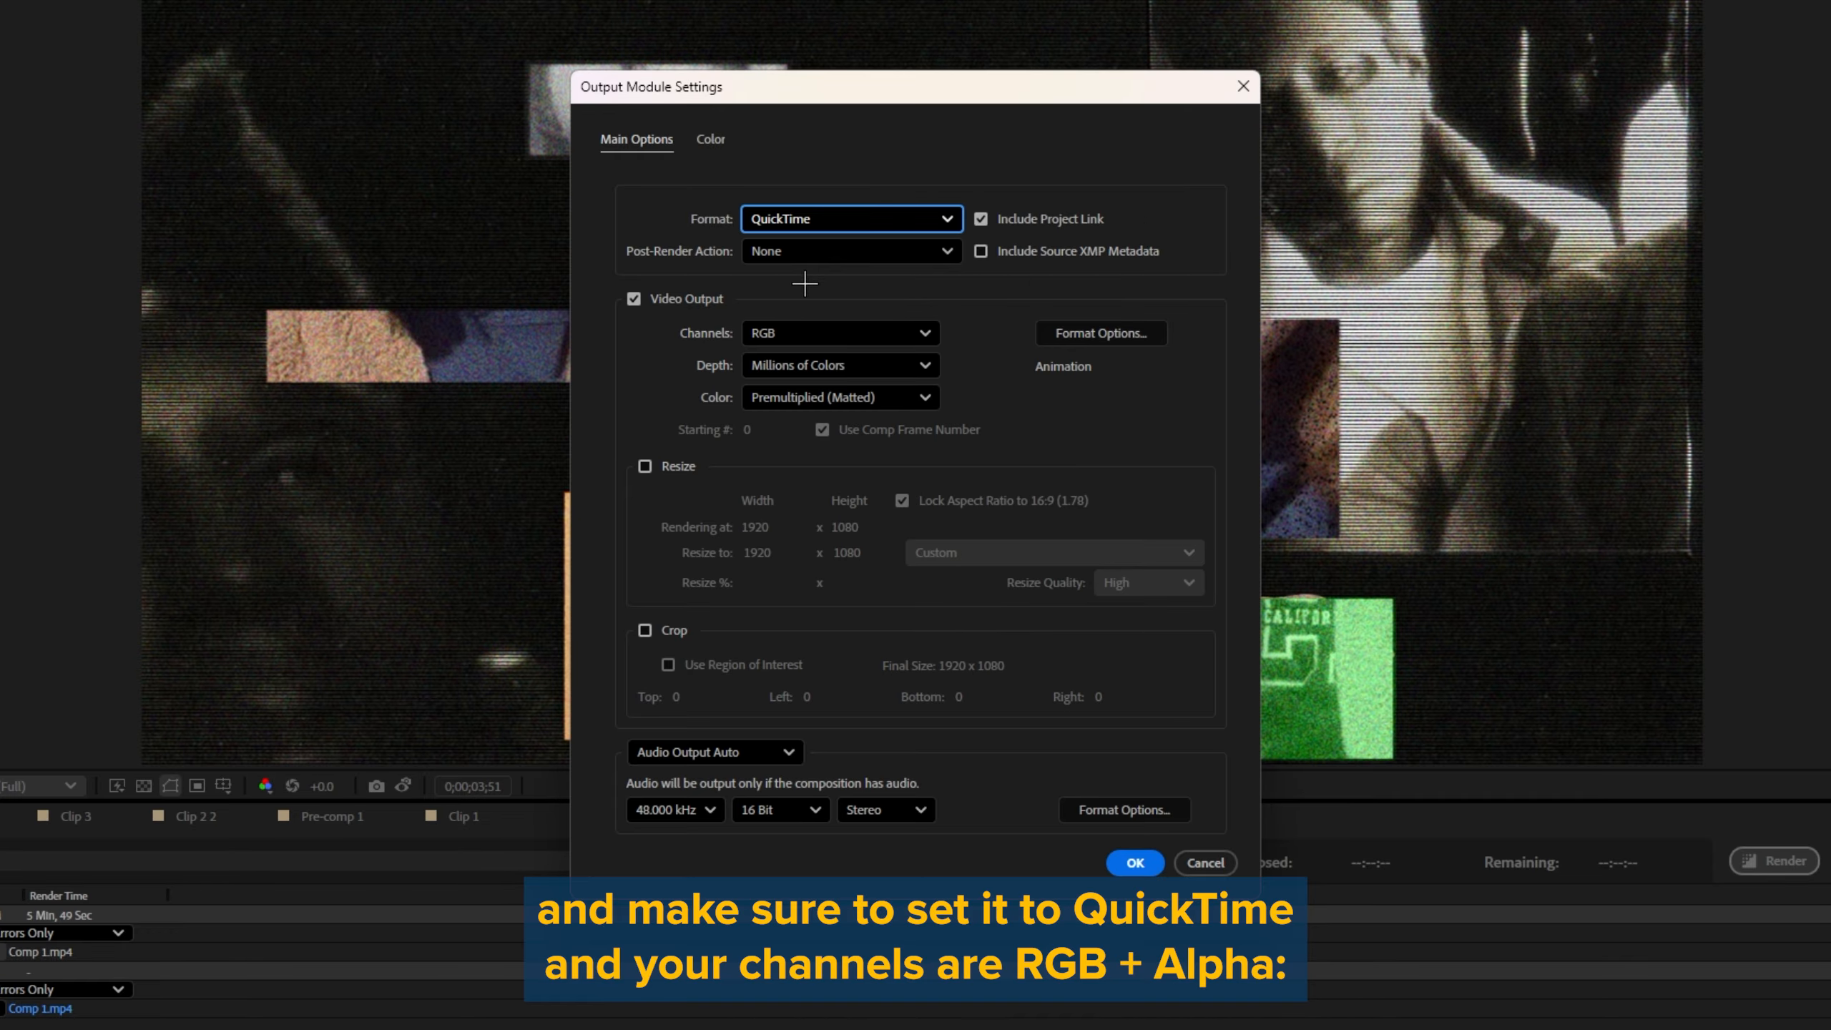
left_click(793, 334)
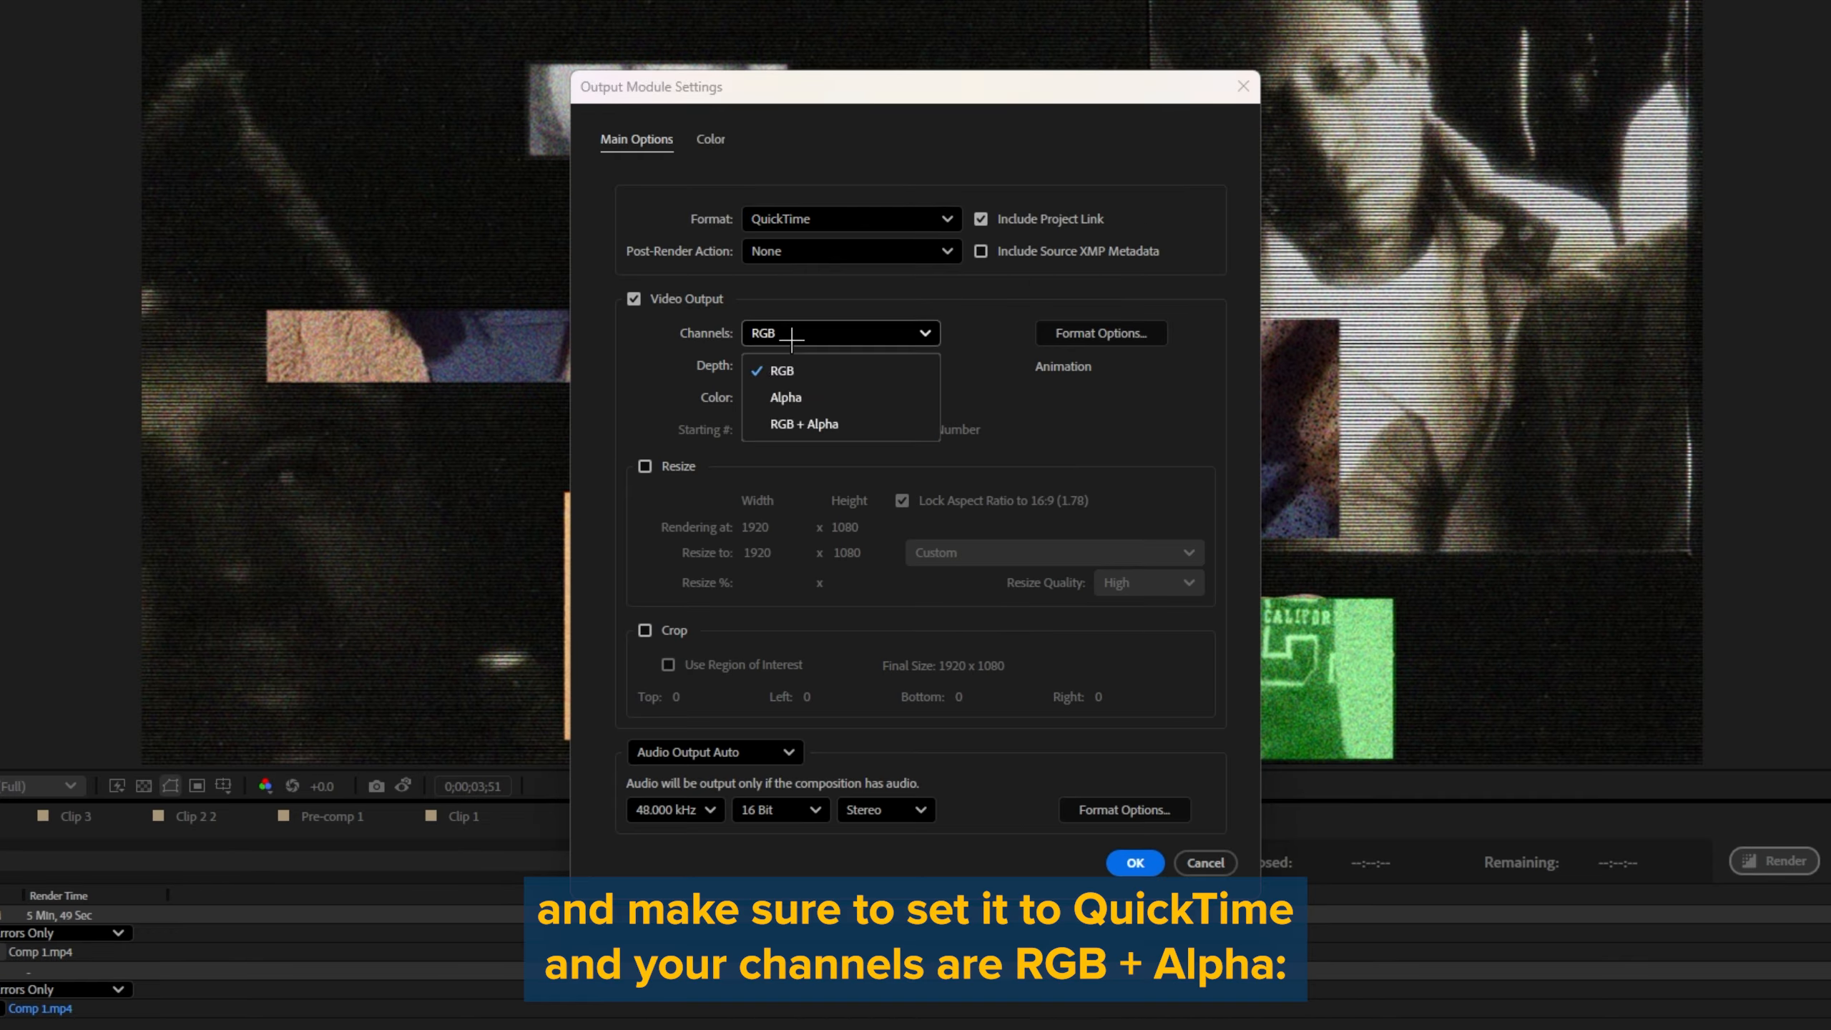
left_click(825, 426)
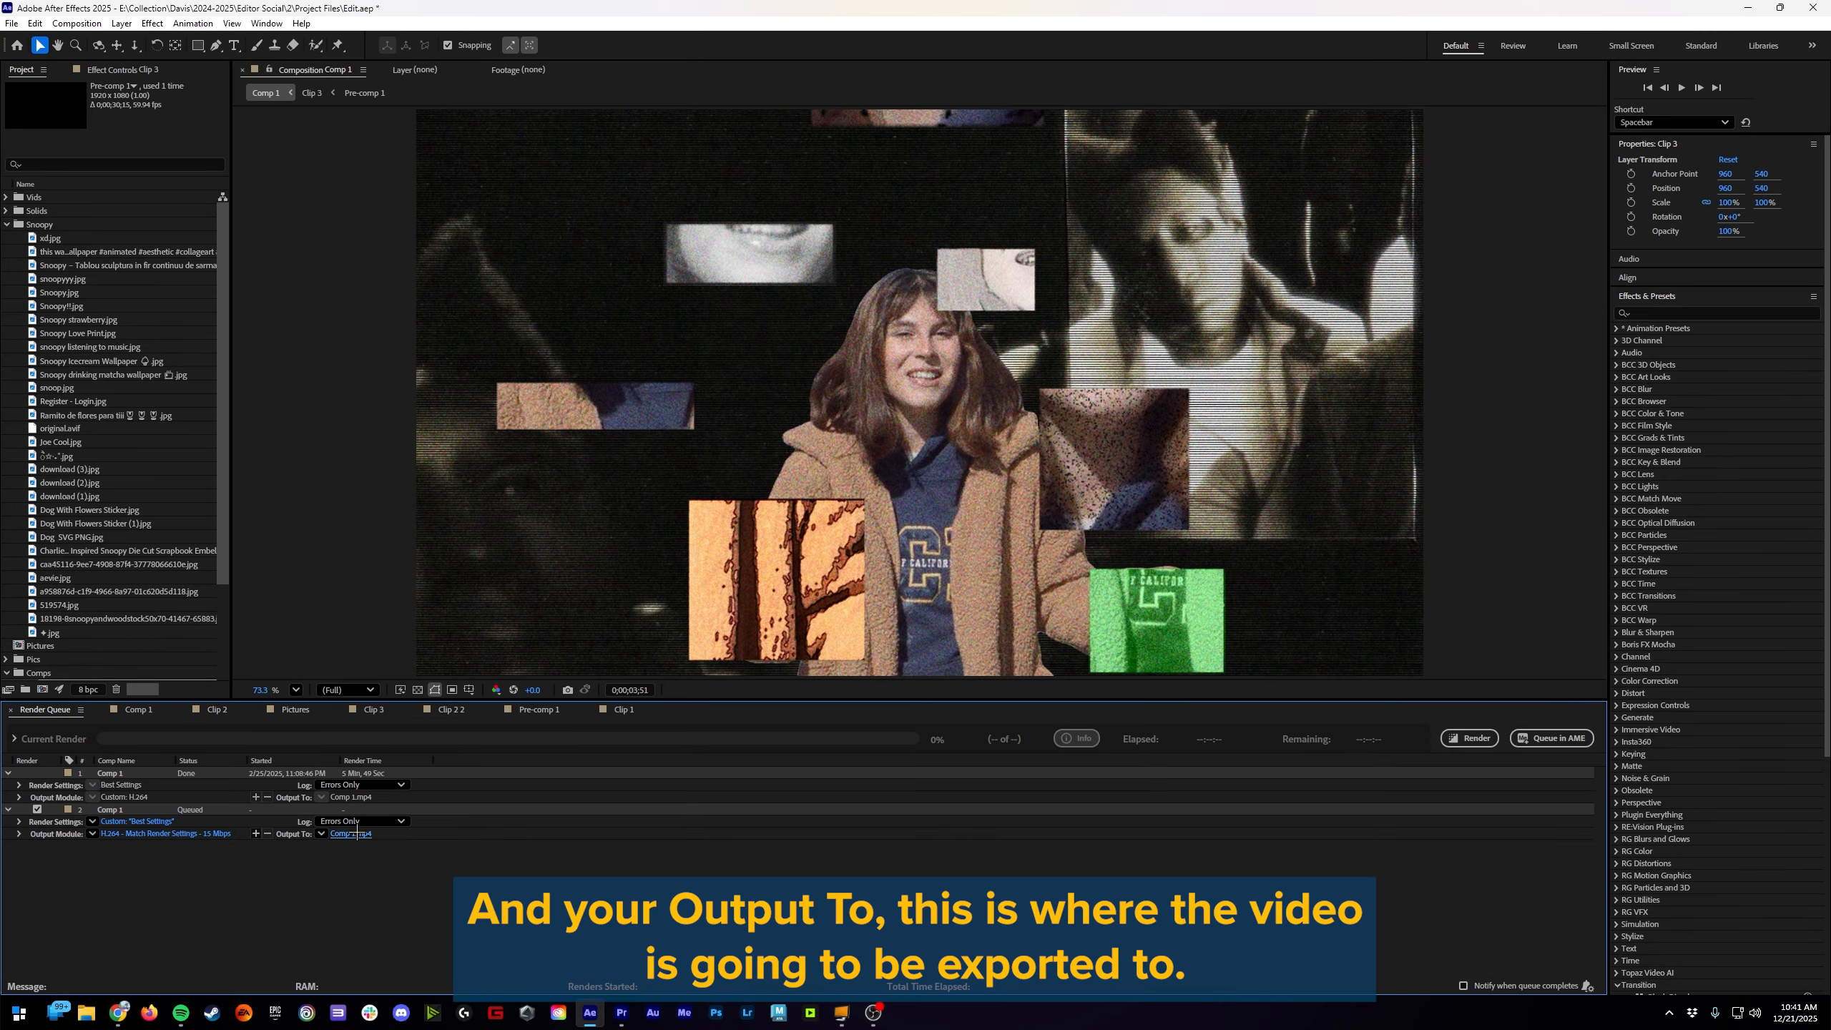
Step: Set the queued Comp 1 to output as an H.264 file named Comp 1 in Downloads and start the render
left_click(356, 835)
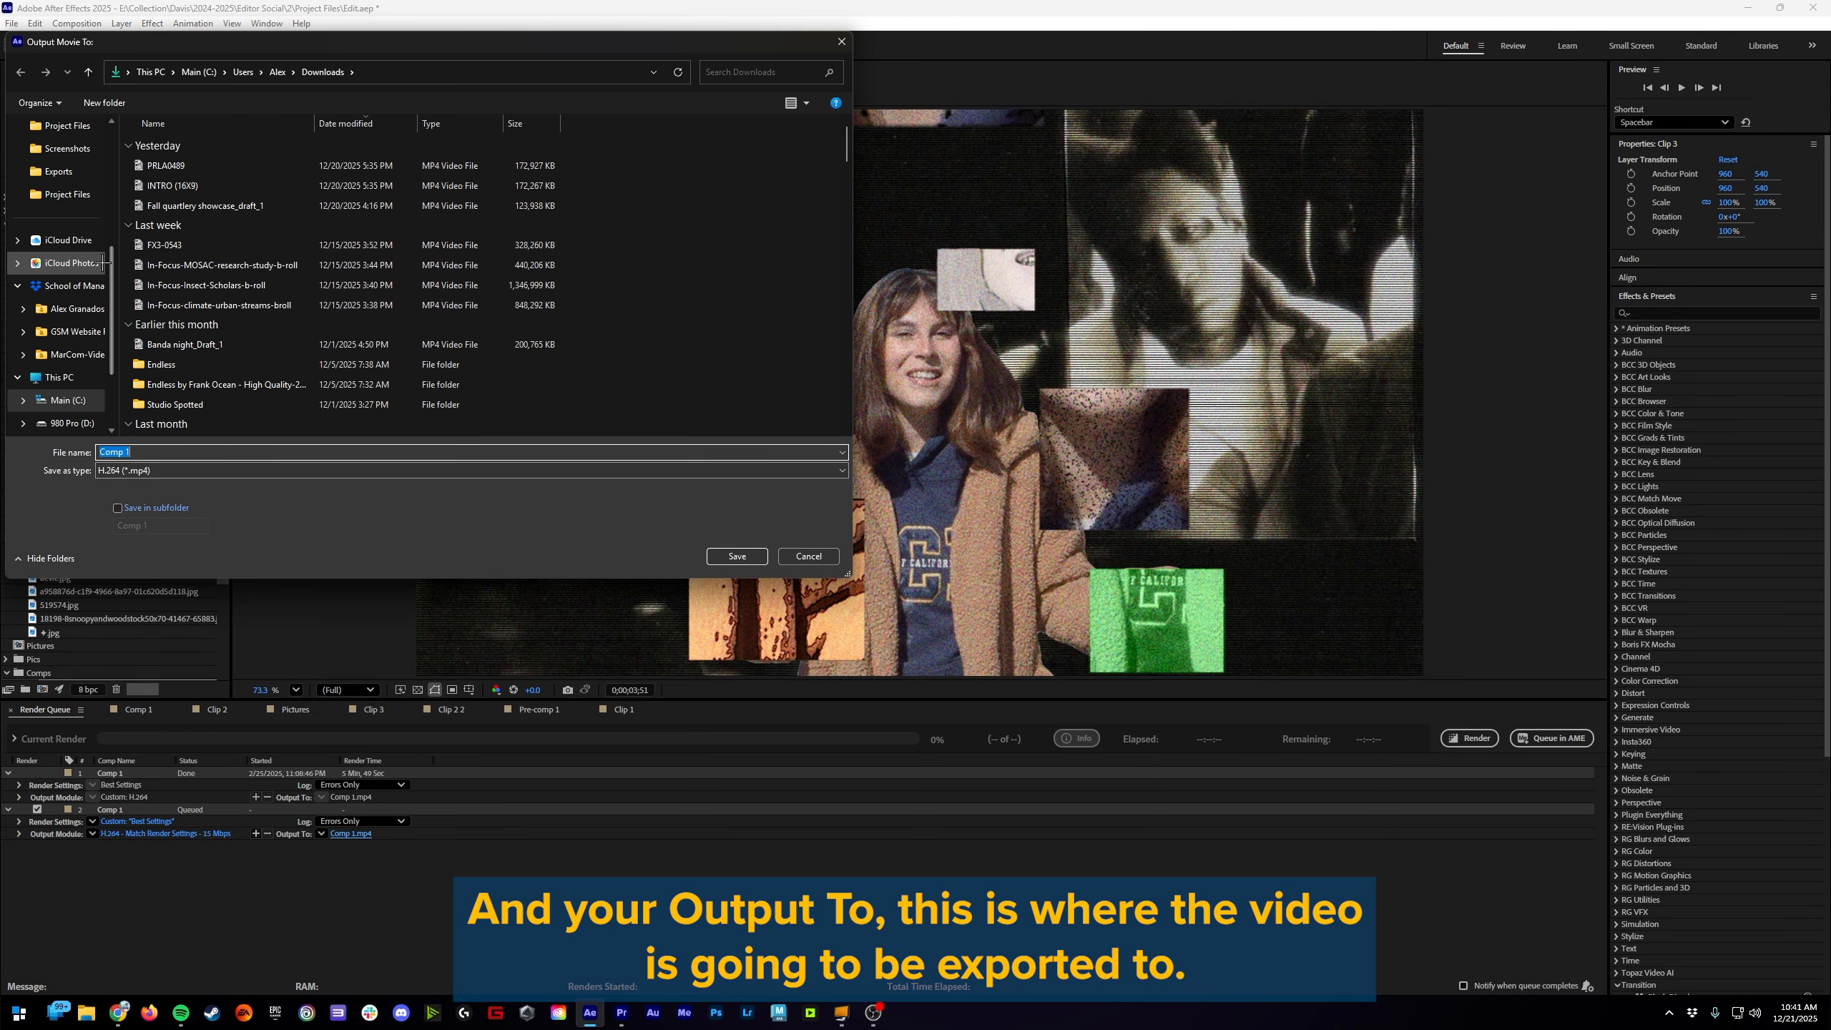
scroll(105, 263, "down", 2)
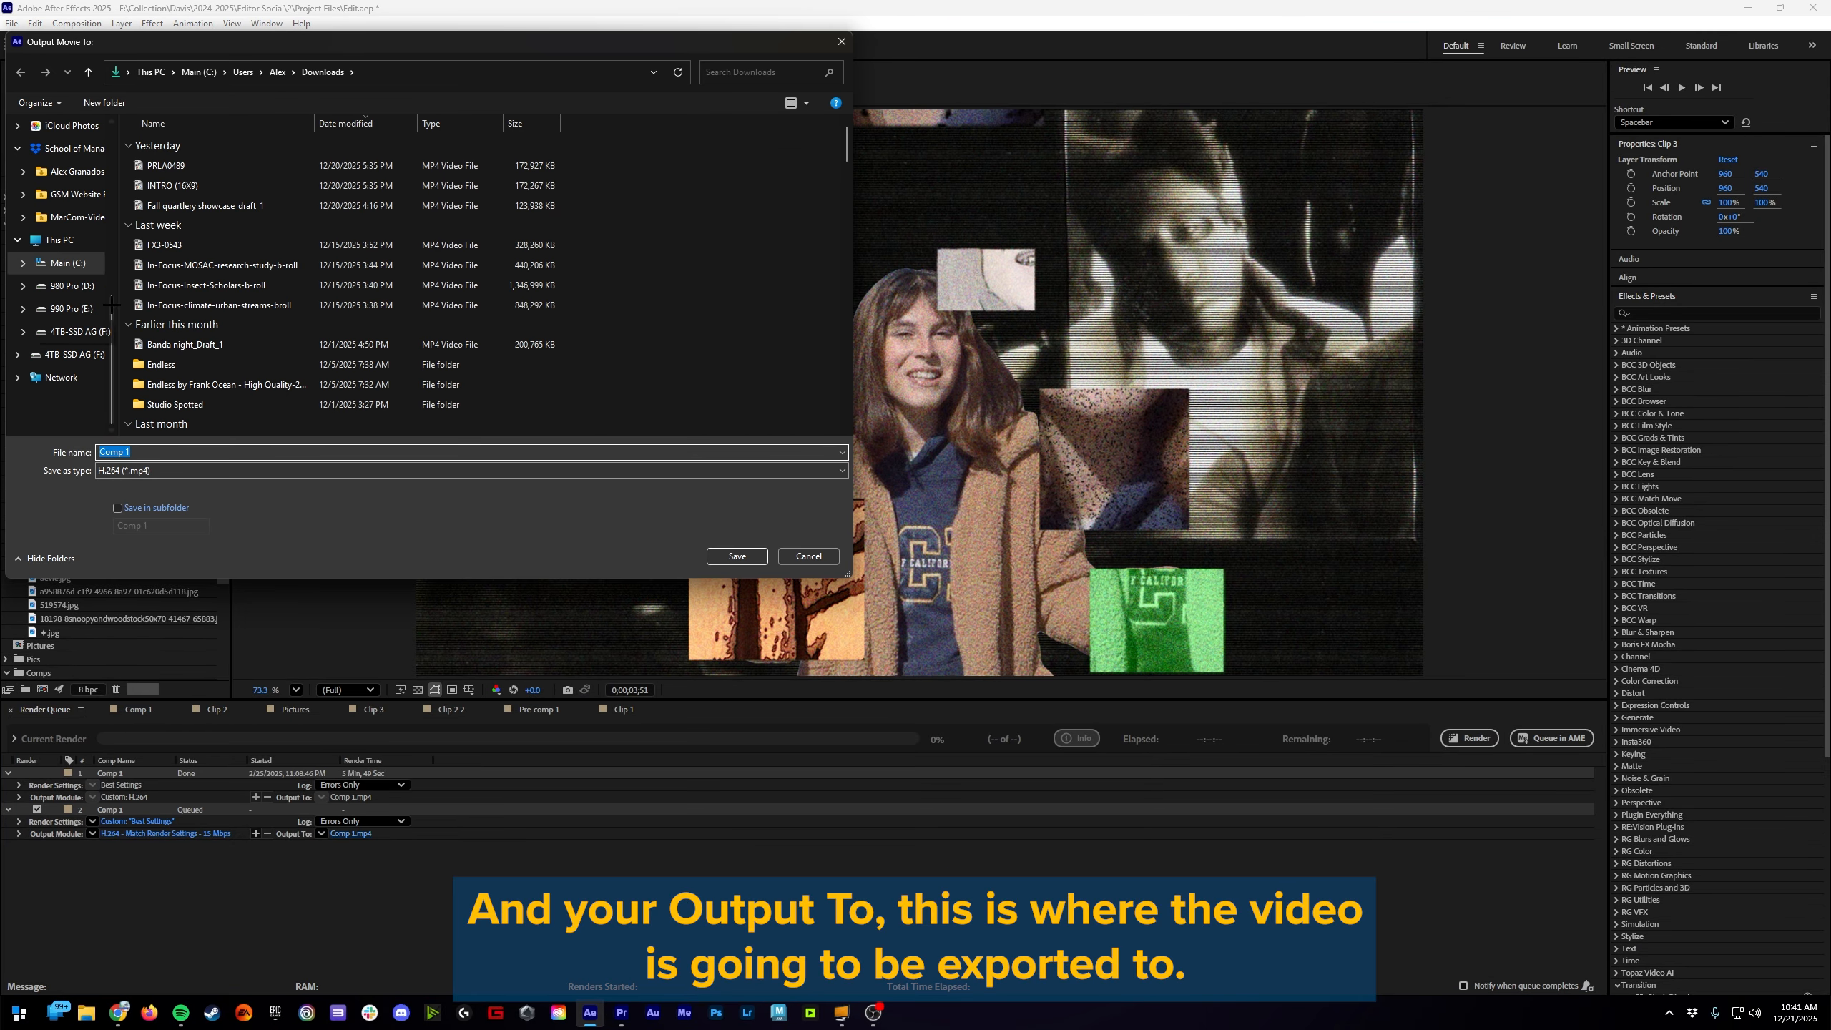
scroll(108, 306, "up", 3)
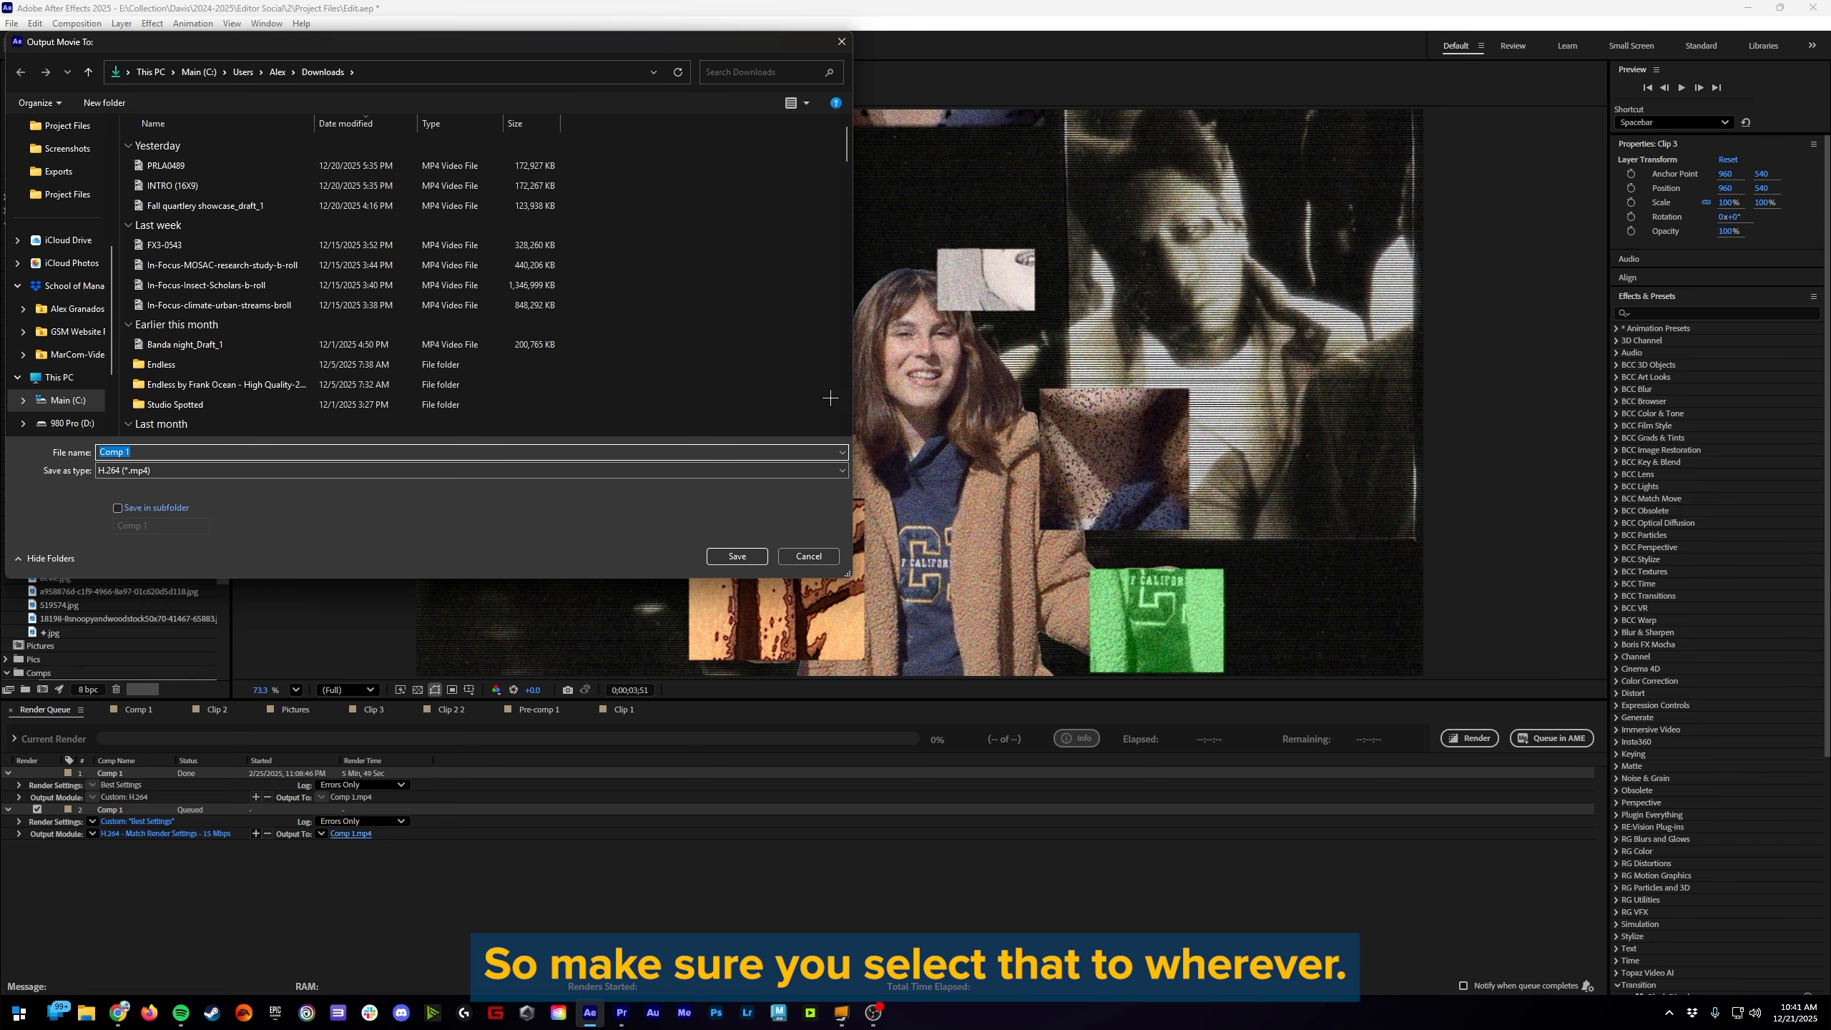
left_click(737, 555)
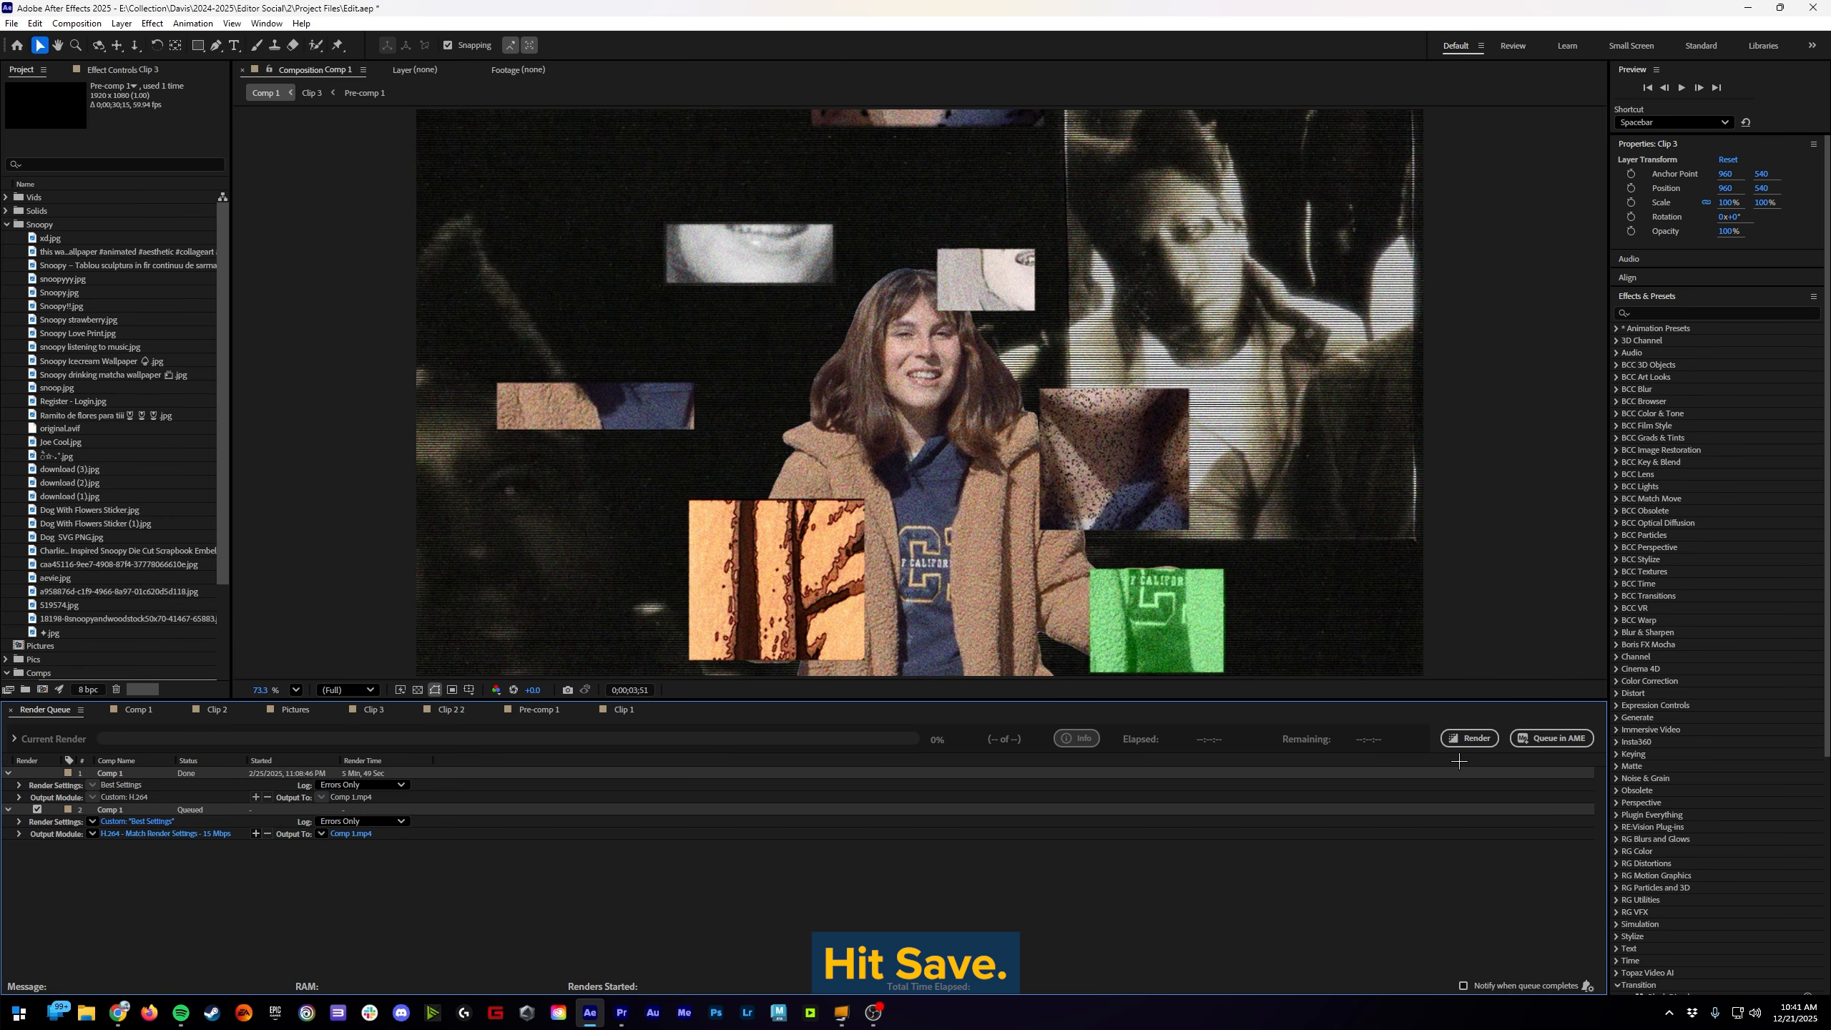
left_click(1469, 738)
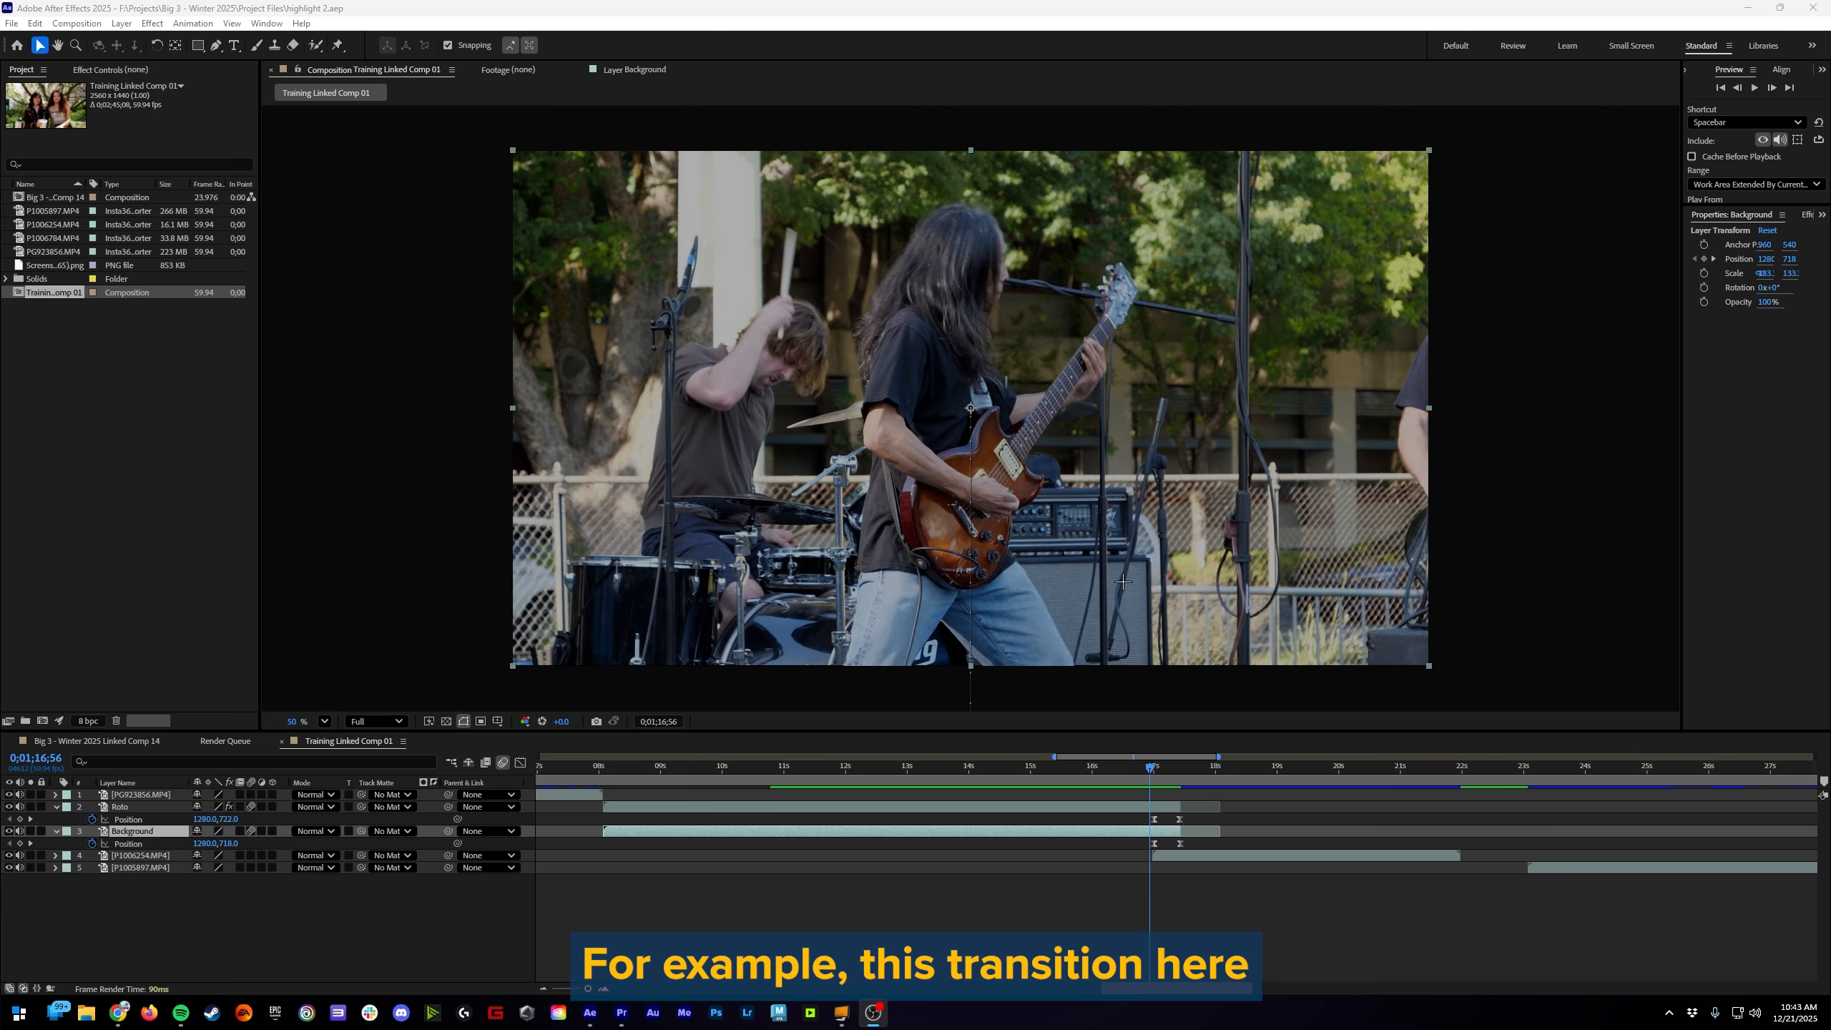
Step: Scrub the guitarist transition in Training Linked Comp 01 to 0;01;17;12, and inspect the same transition in the linked clip in Premiere Pro
left_click_drag(1151, 766, 1166, 766)
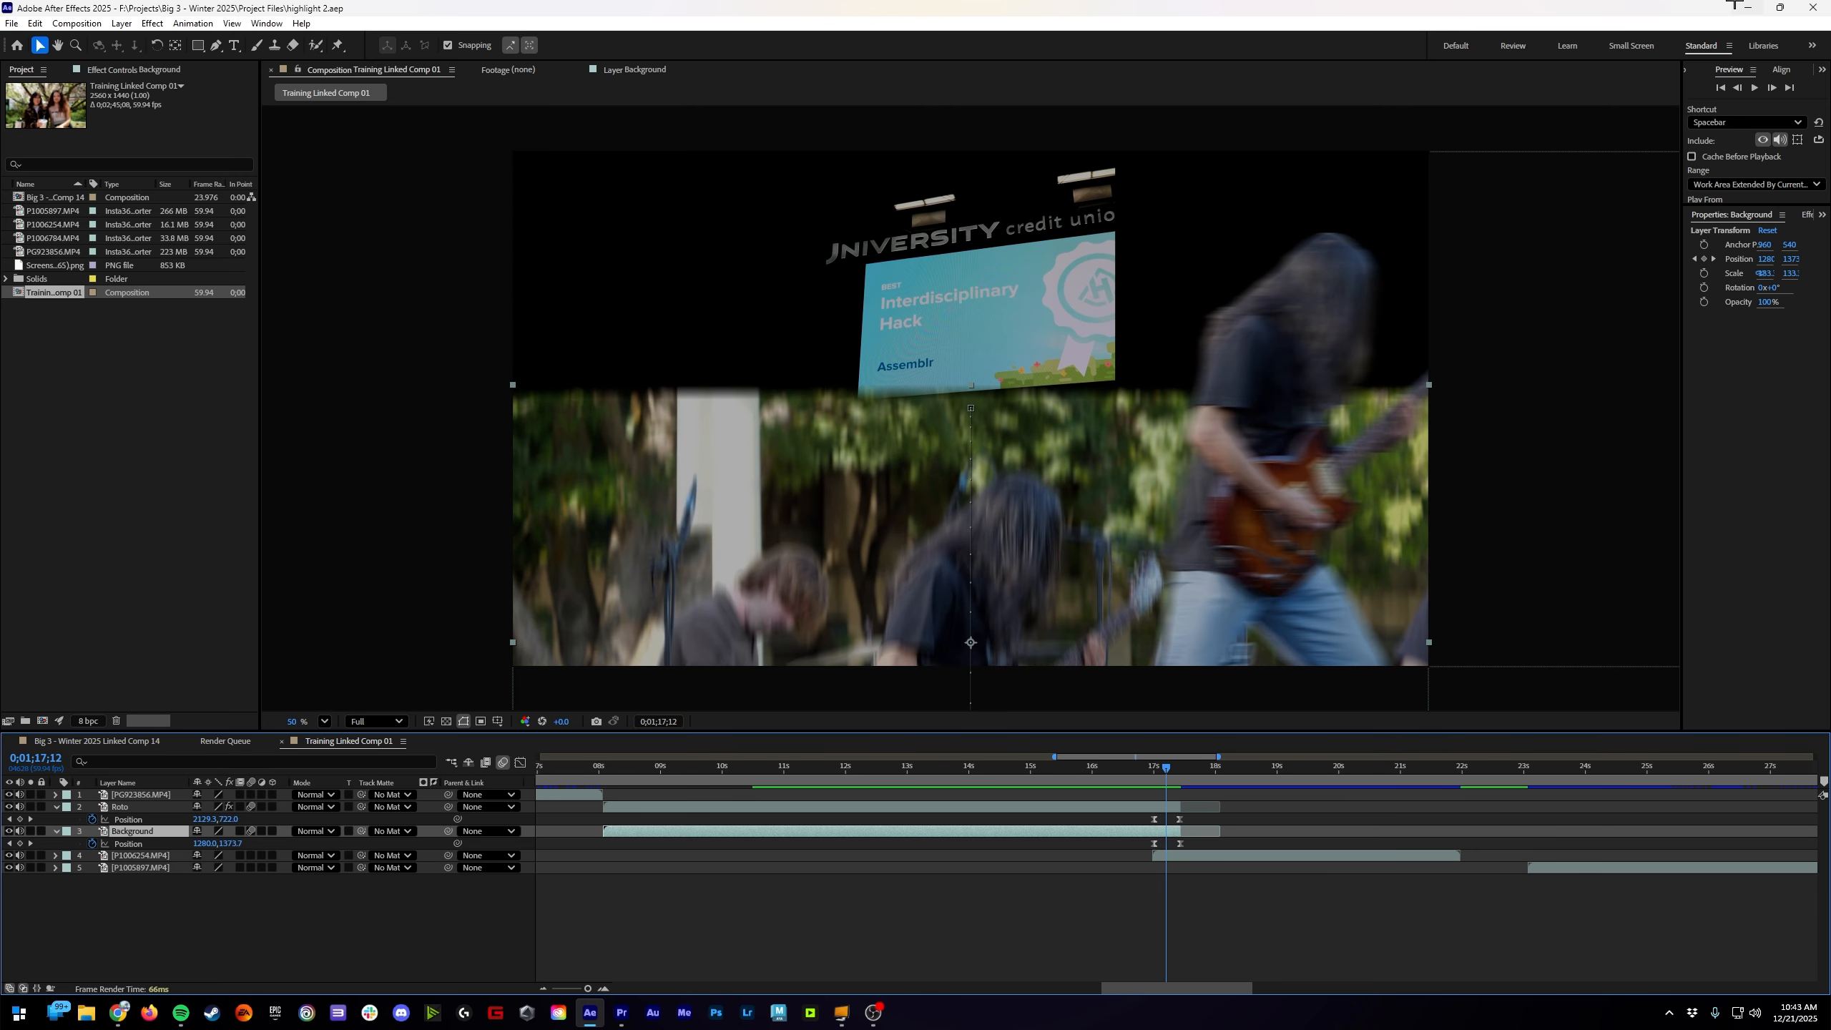
left_click(1753, 4)
left_click(622, 1013)
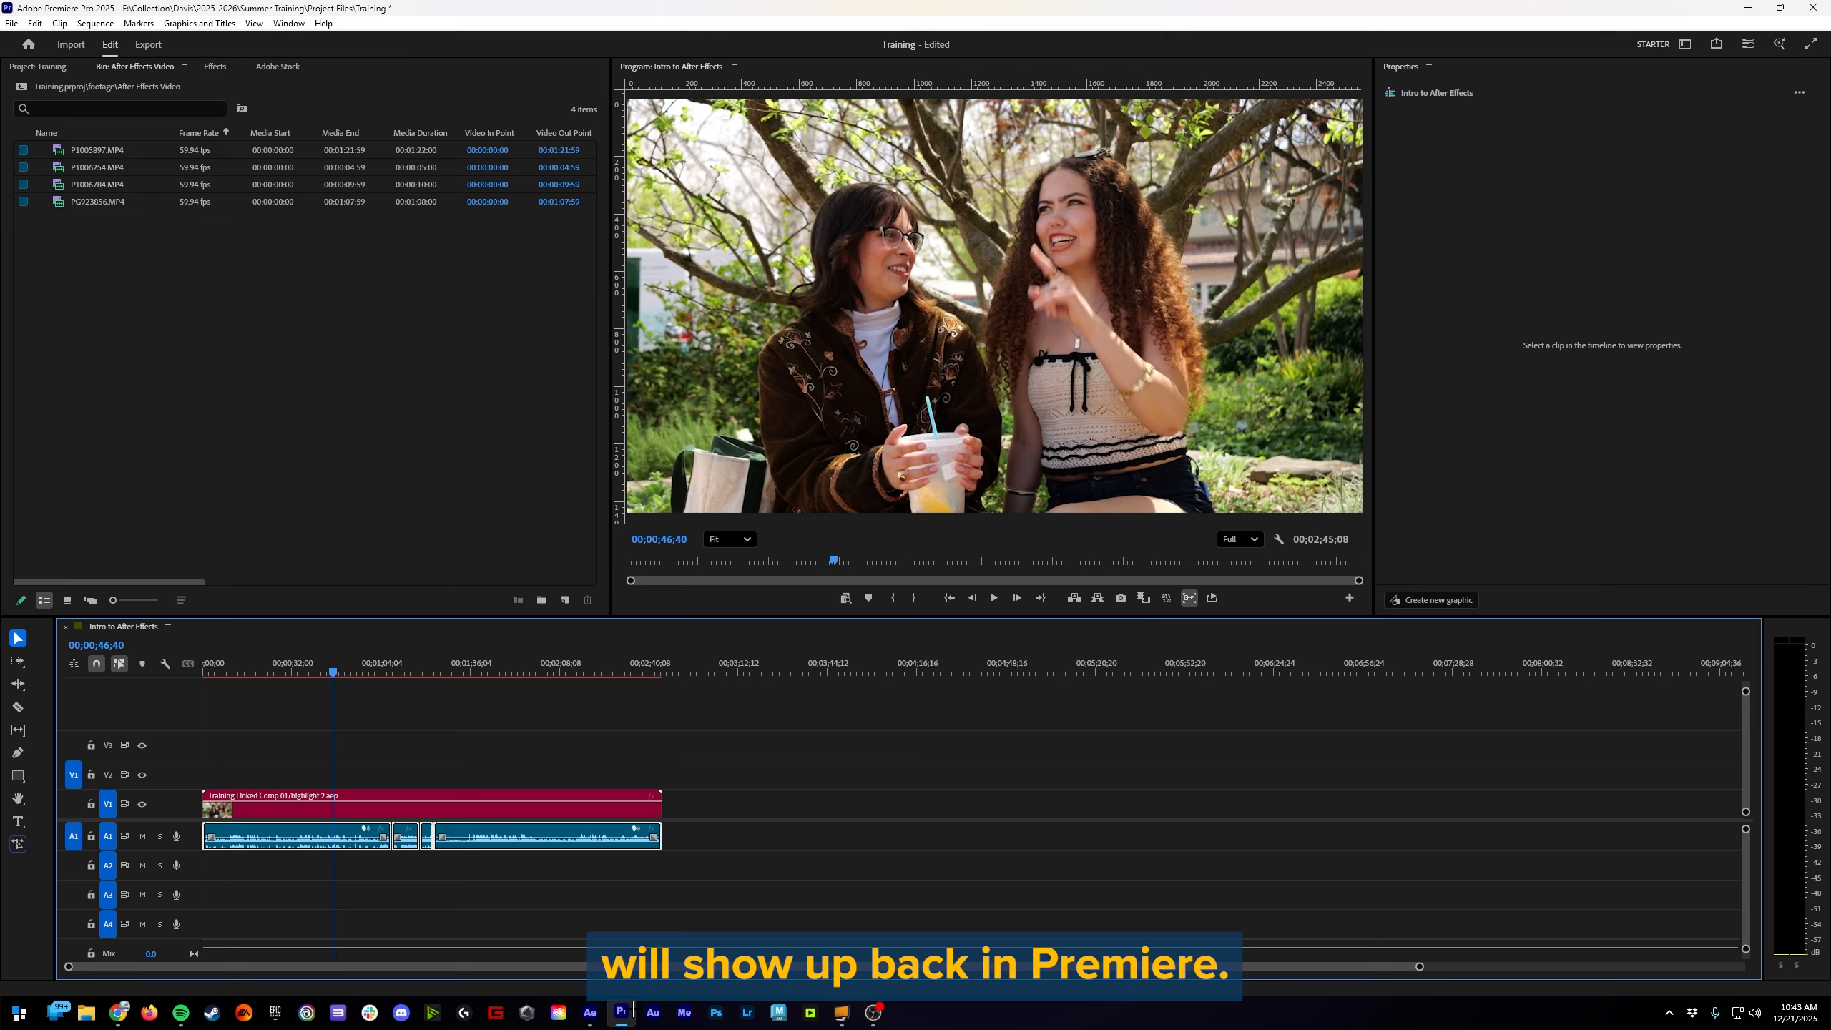
mouse_move(395, 671)
left_mouse_down()
mouse_move(364, 672)
mouse_move(421, 665)
left_mouse_up()
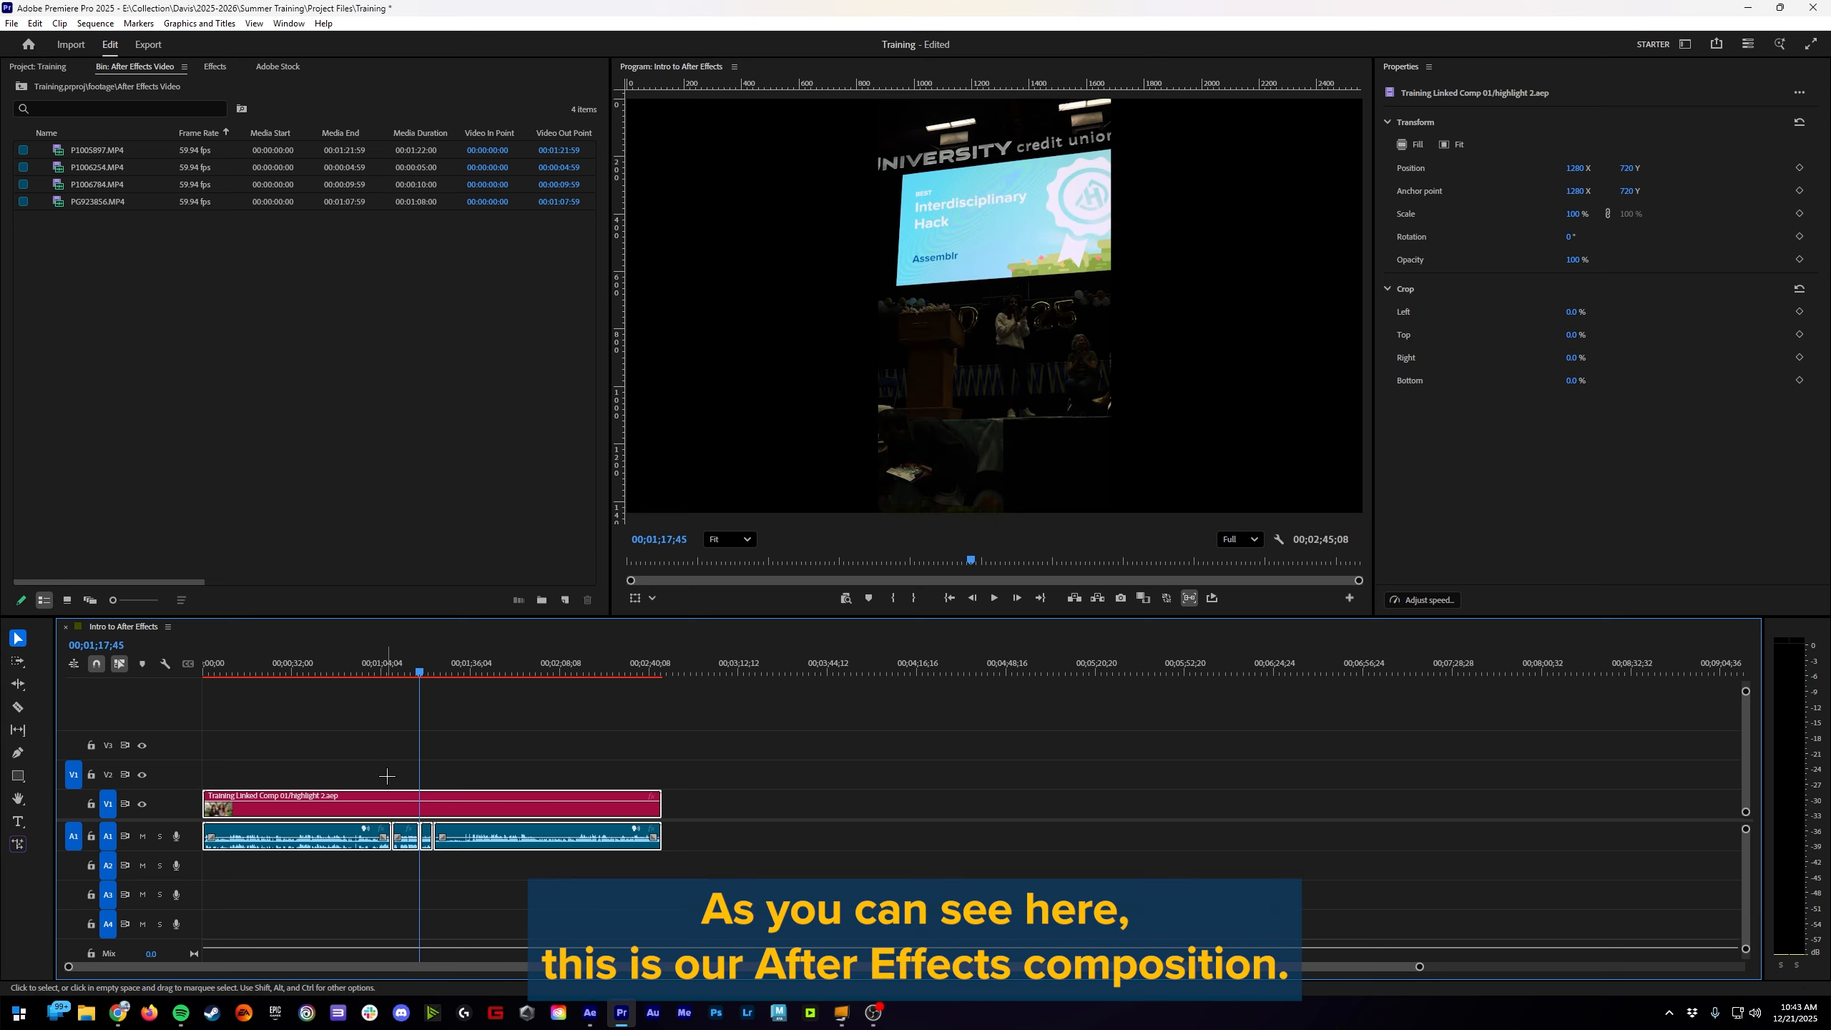
left_click(324, 791)
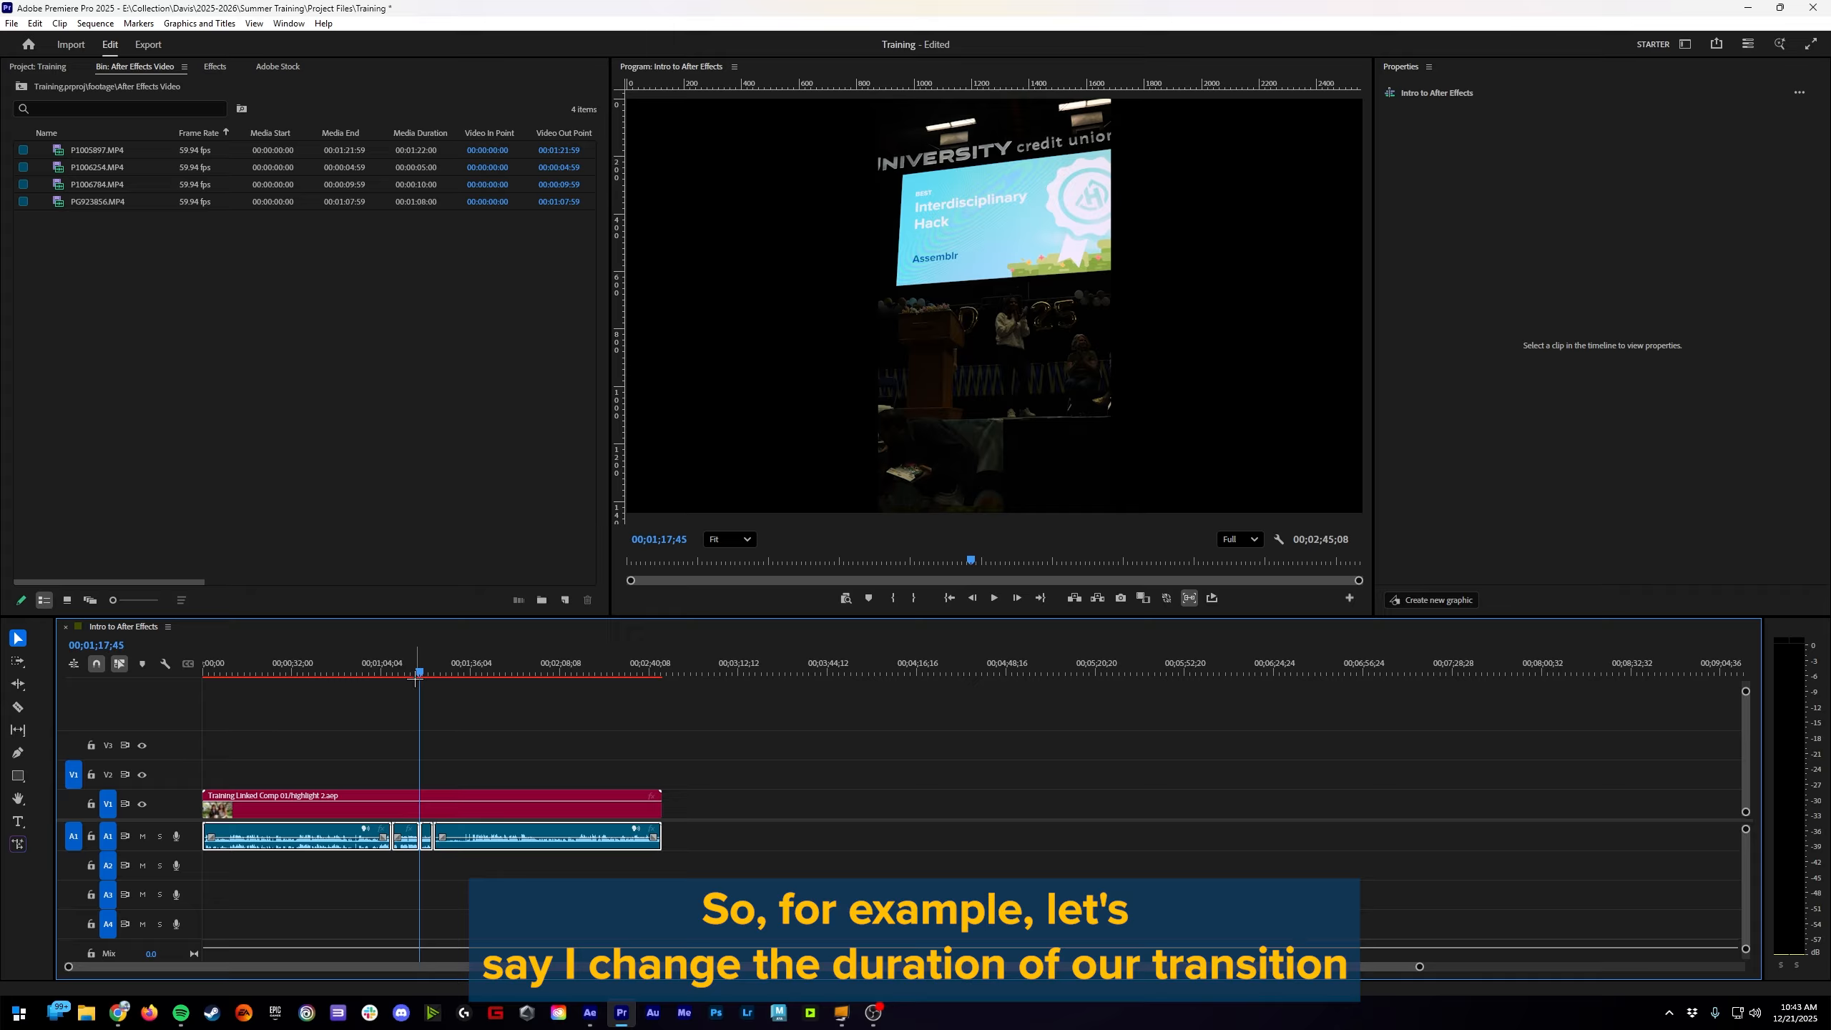
left_click_drag(418, 667, 418, 667)
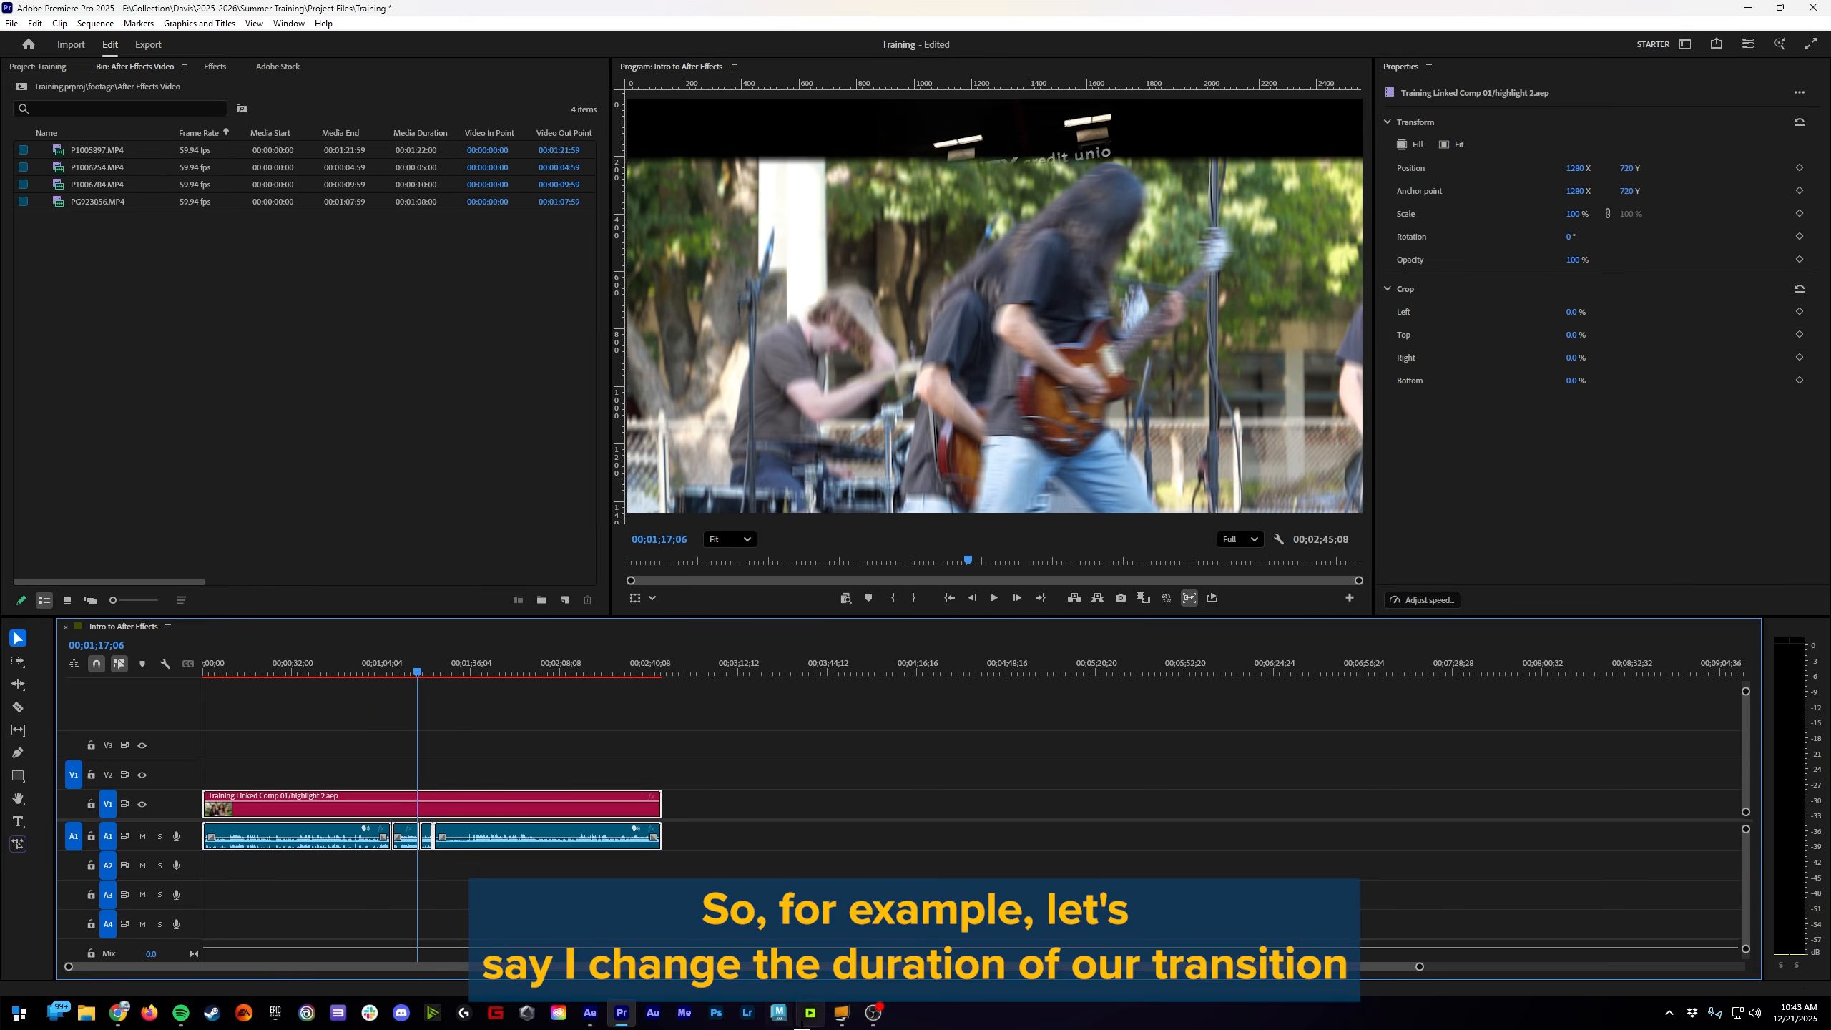
Step: Back in After Effects, lengthen the transition by moving the starting Position keyframes of Roto and Background earlier, between the 16s and 17s marks
left_click(589, 1013)
left_click_drag(1220, 889, 1139, 799)
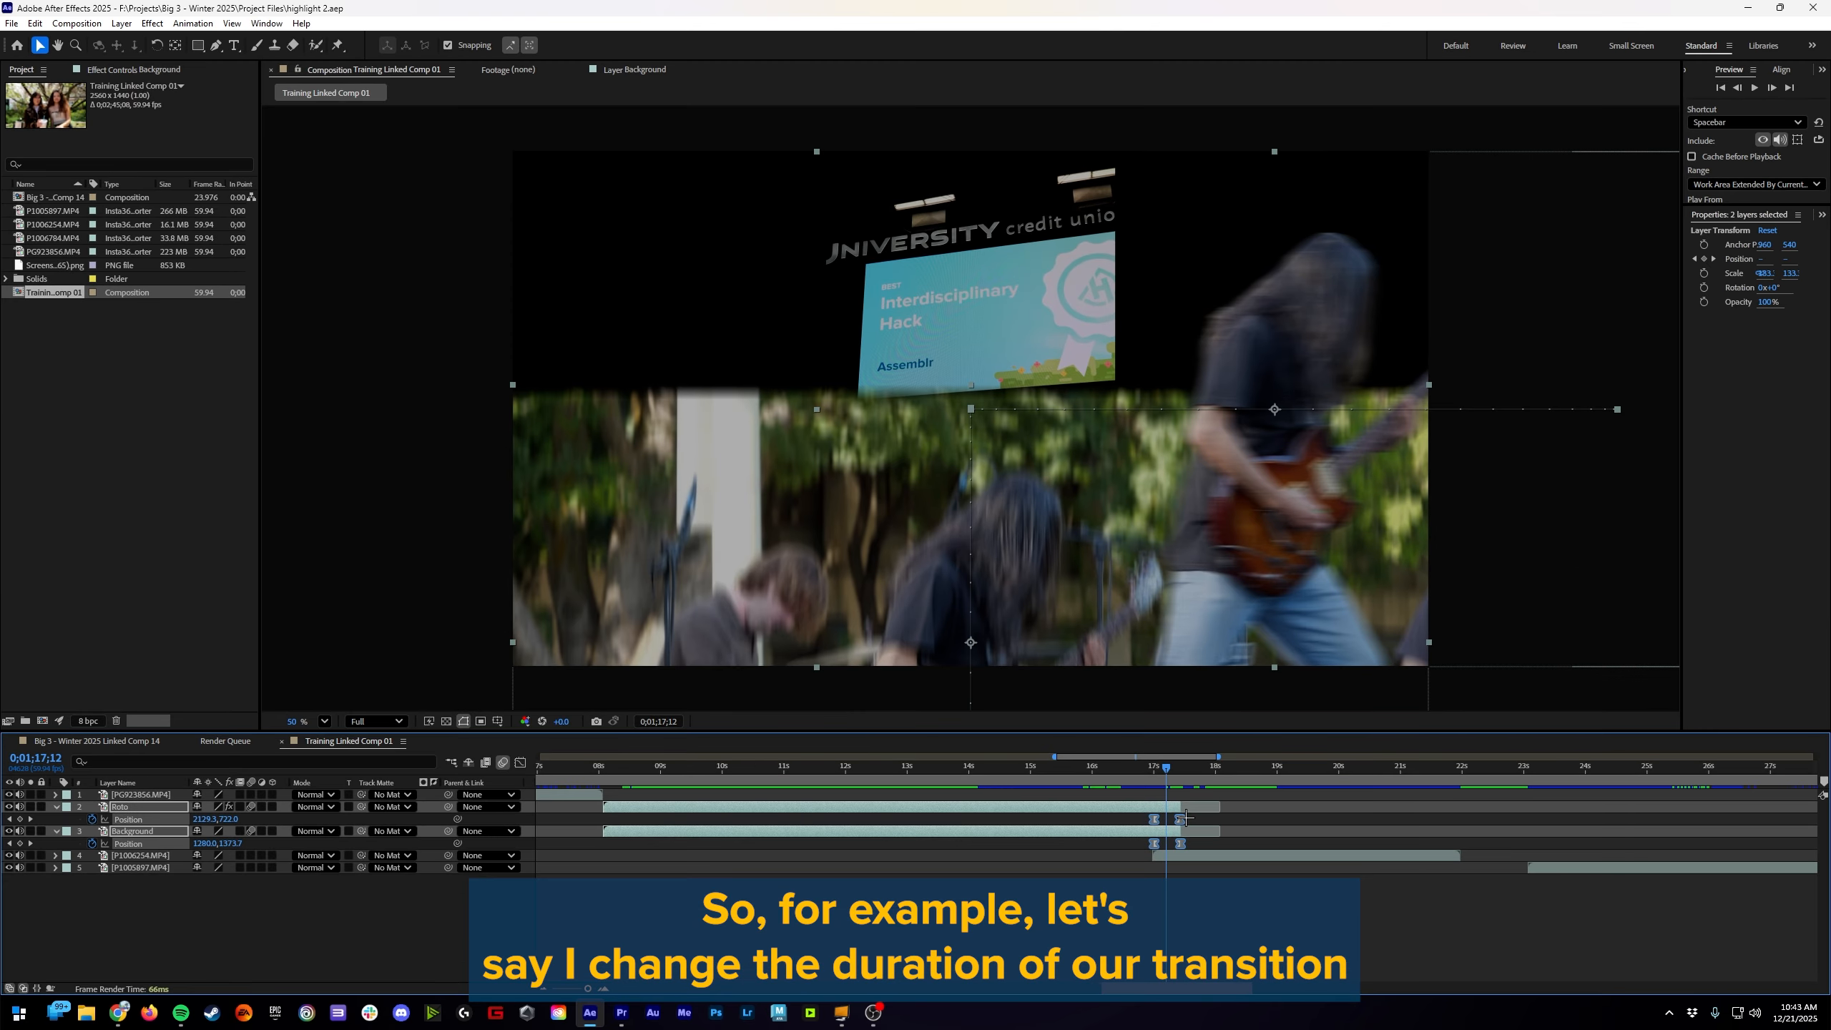
left_click(1159, 934)
left_click_drag(1183, 899, 1117, 819)
left_click(1129, 913)
left_click(1105, 915)
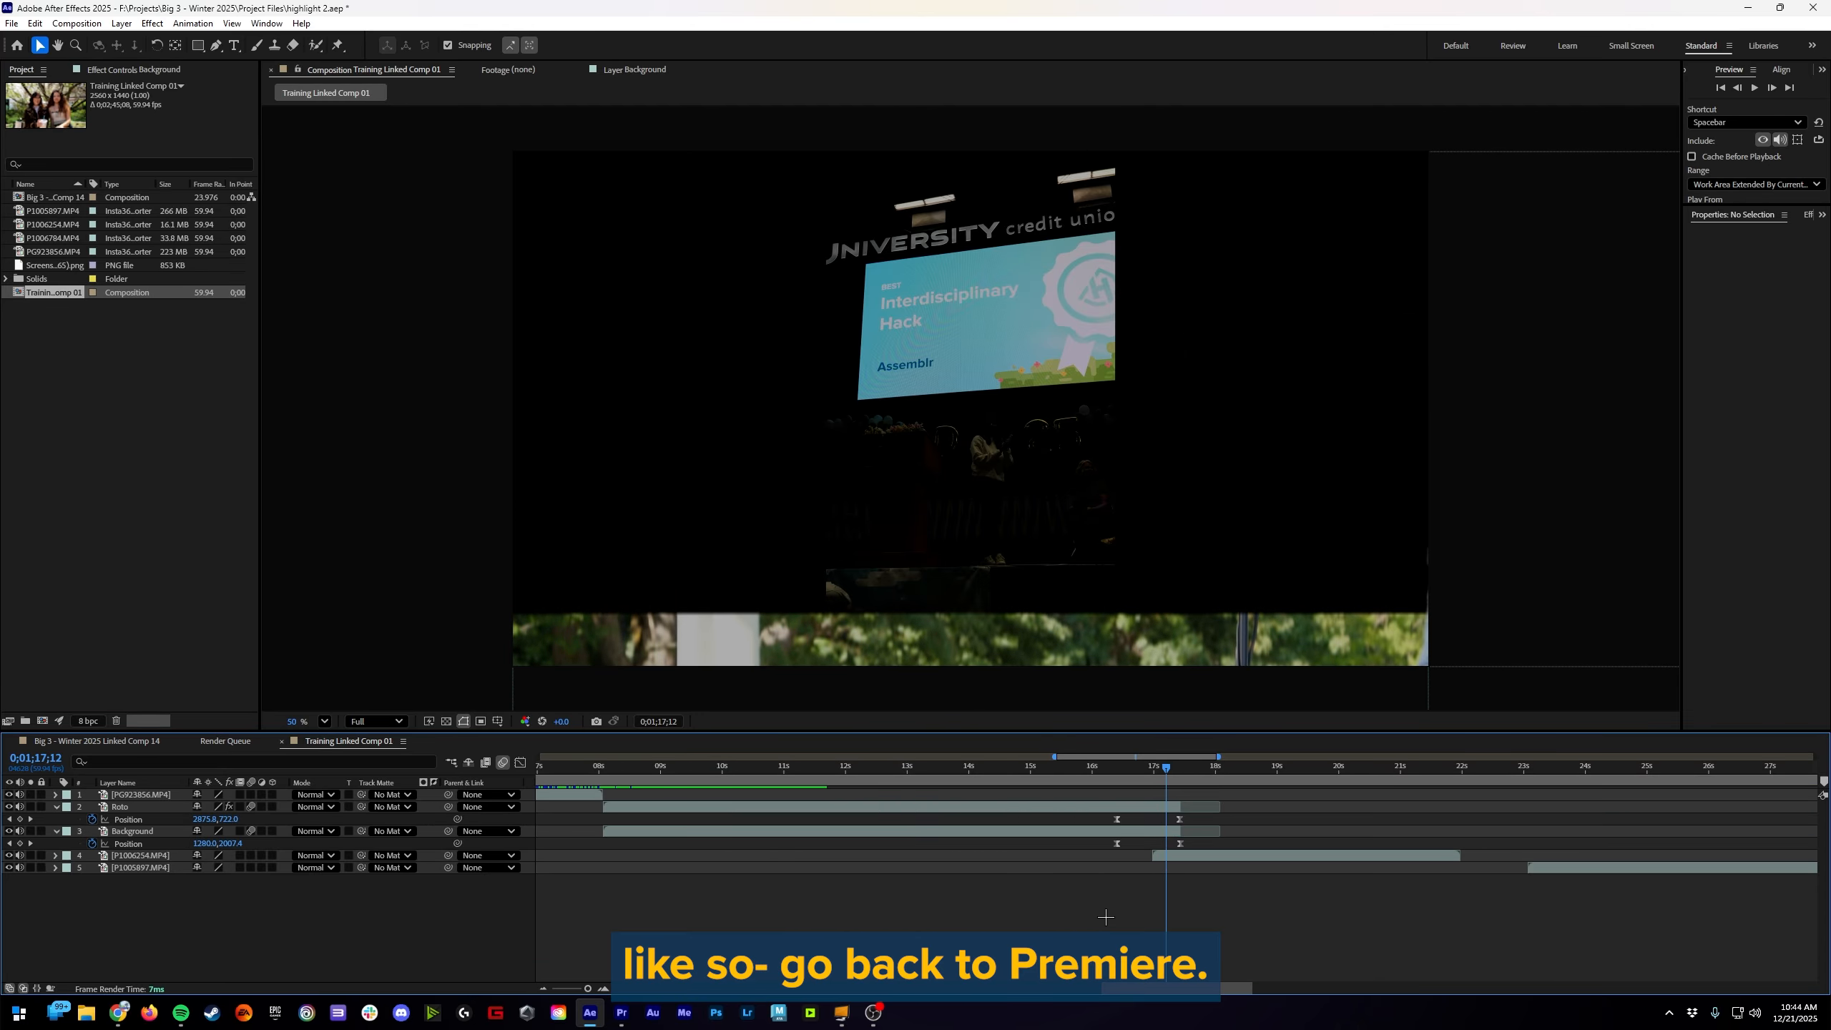
Step: Switch to Premiere Pro, play the updated linked transition from about 00;01;14;25, and return to After Effects
left_click(626, 1014)
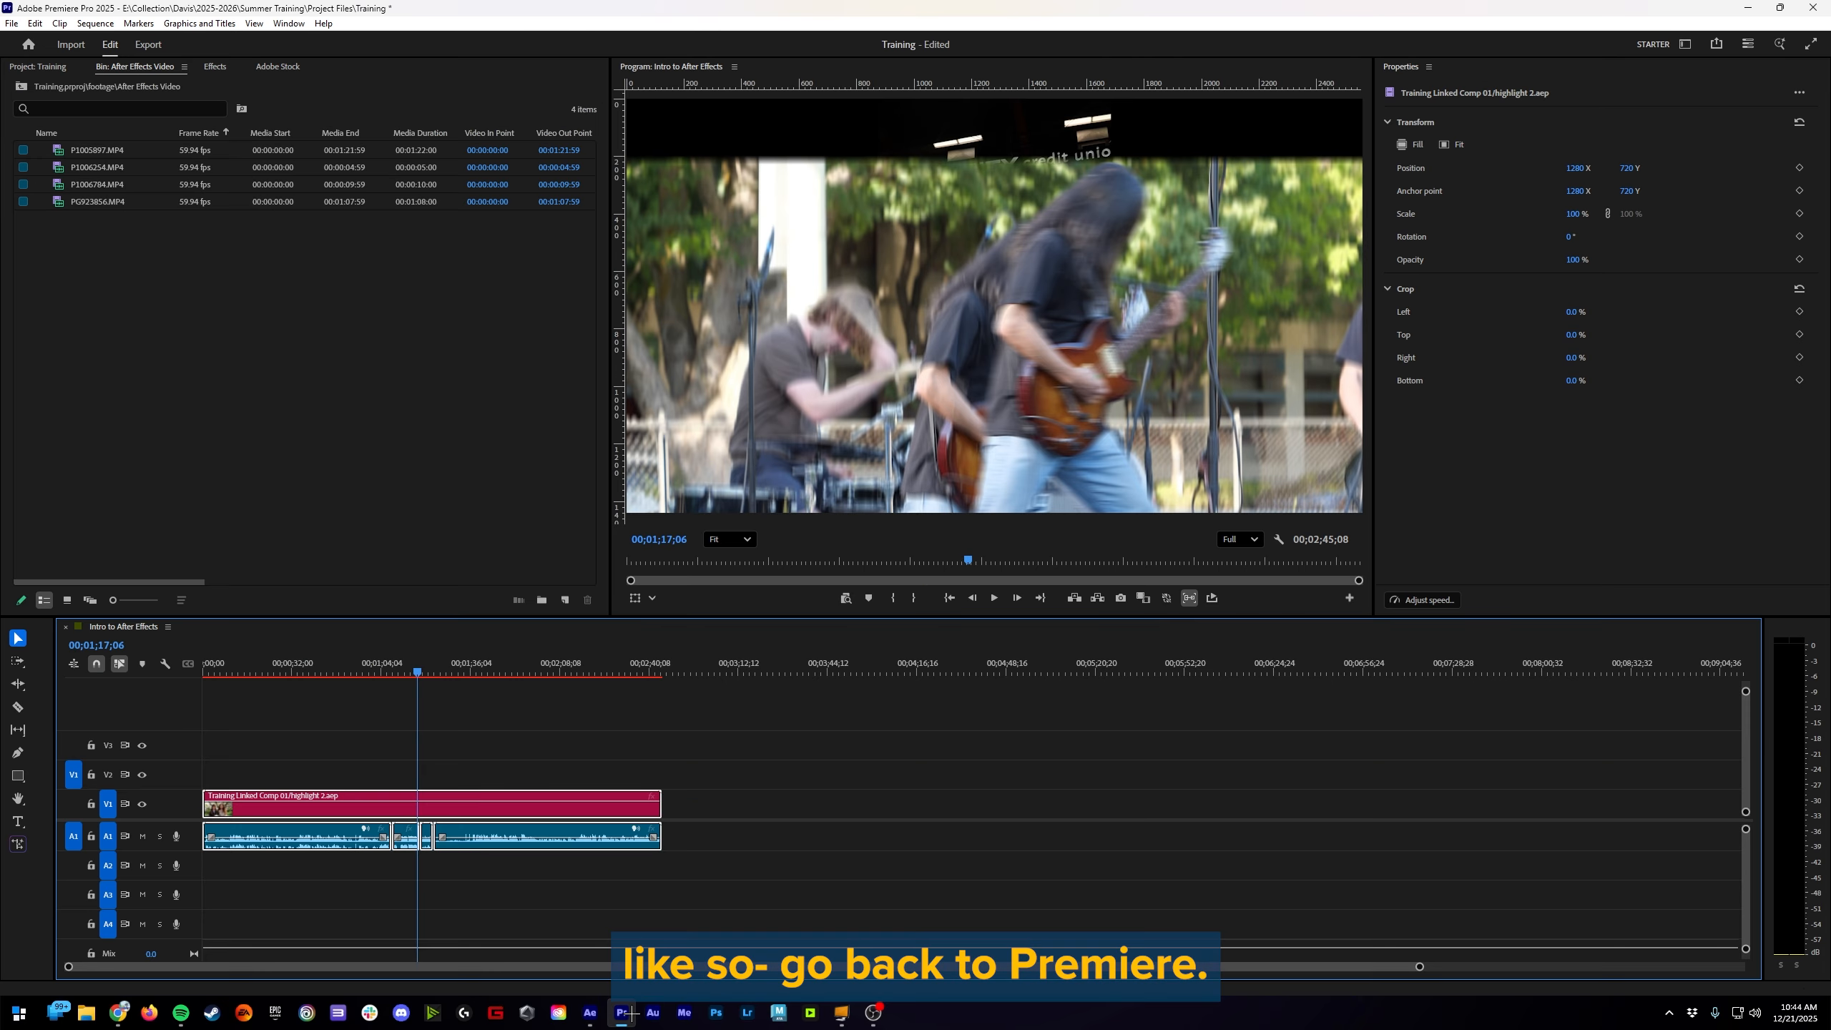
left_click(816, 844)
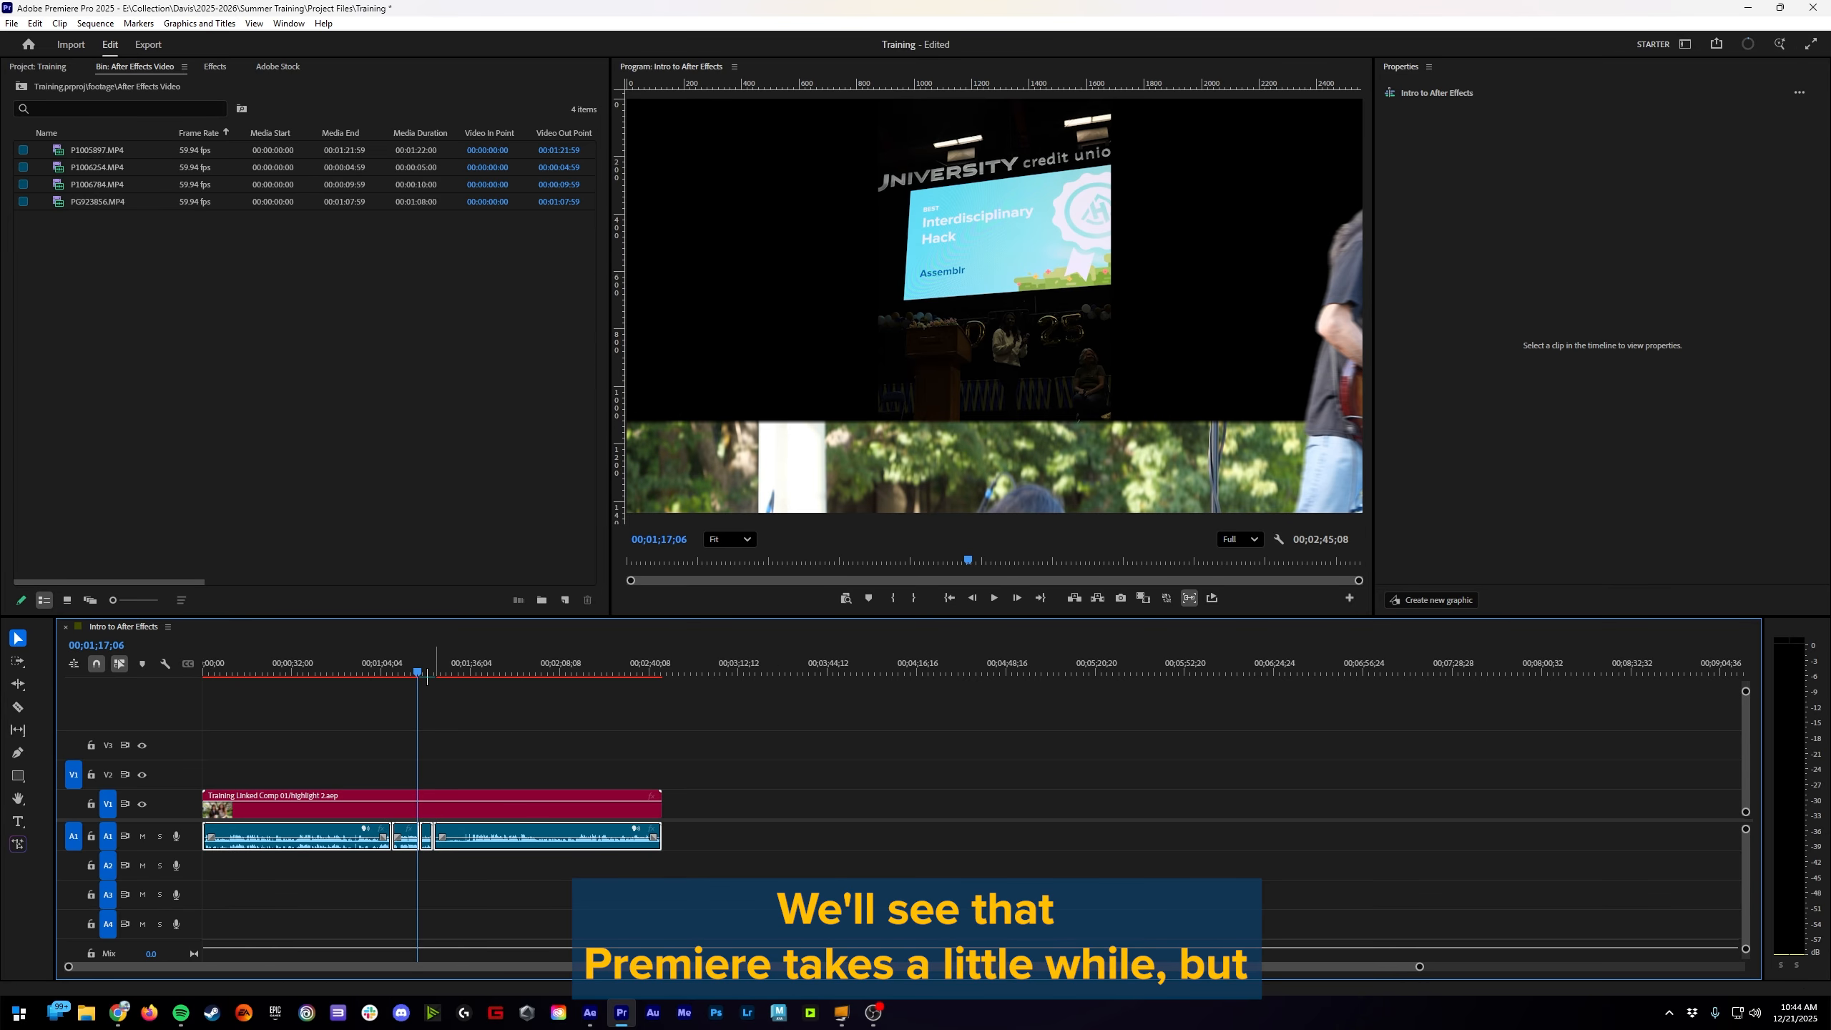
left_click(409, 671)
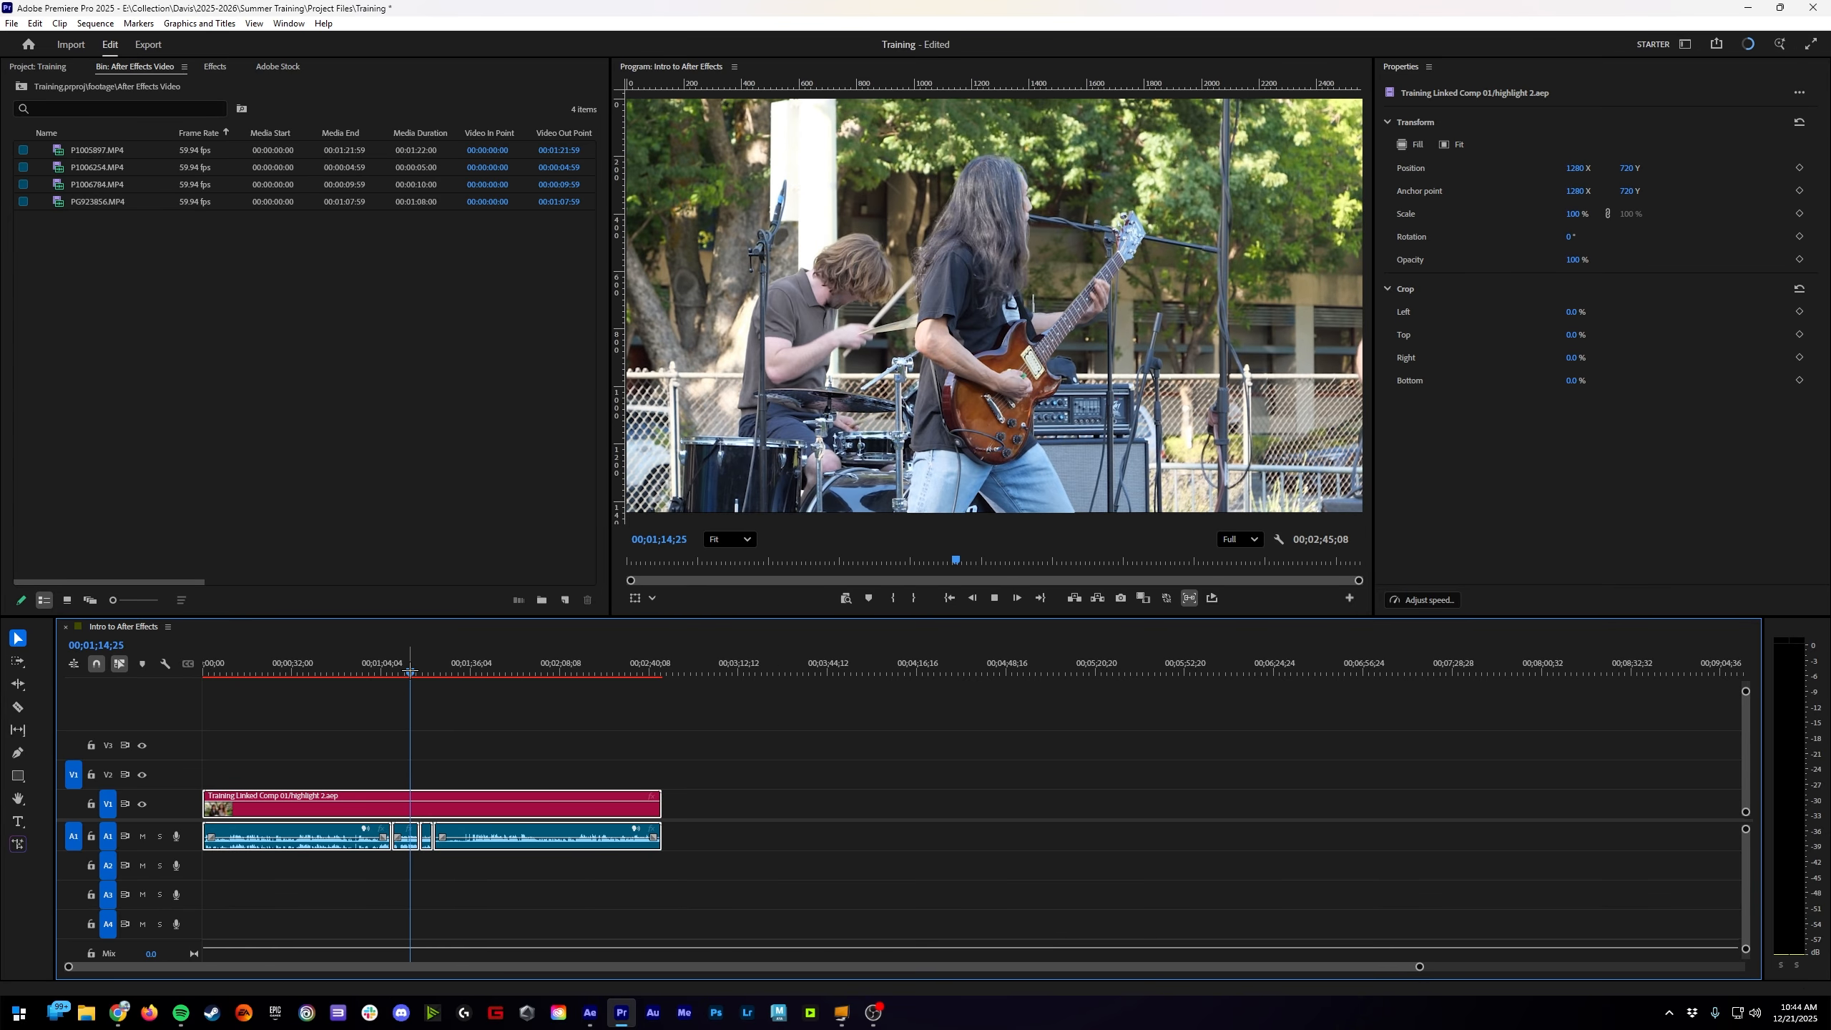
key("space")
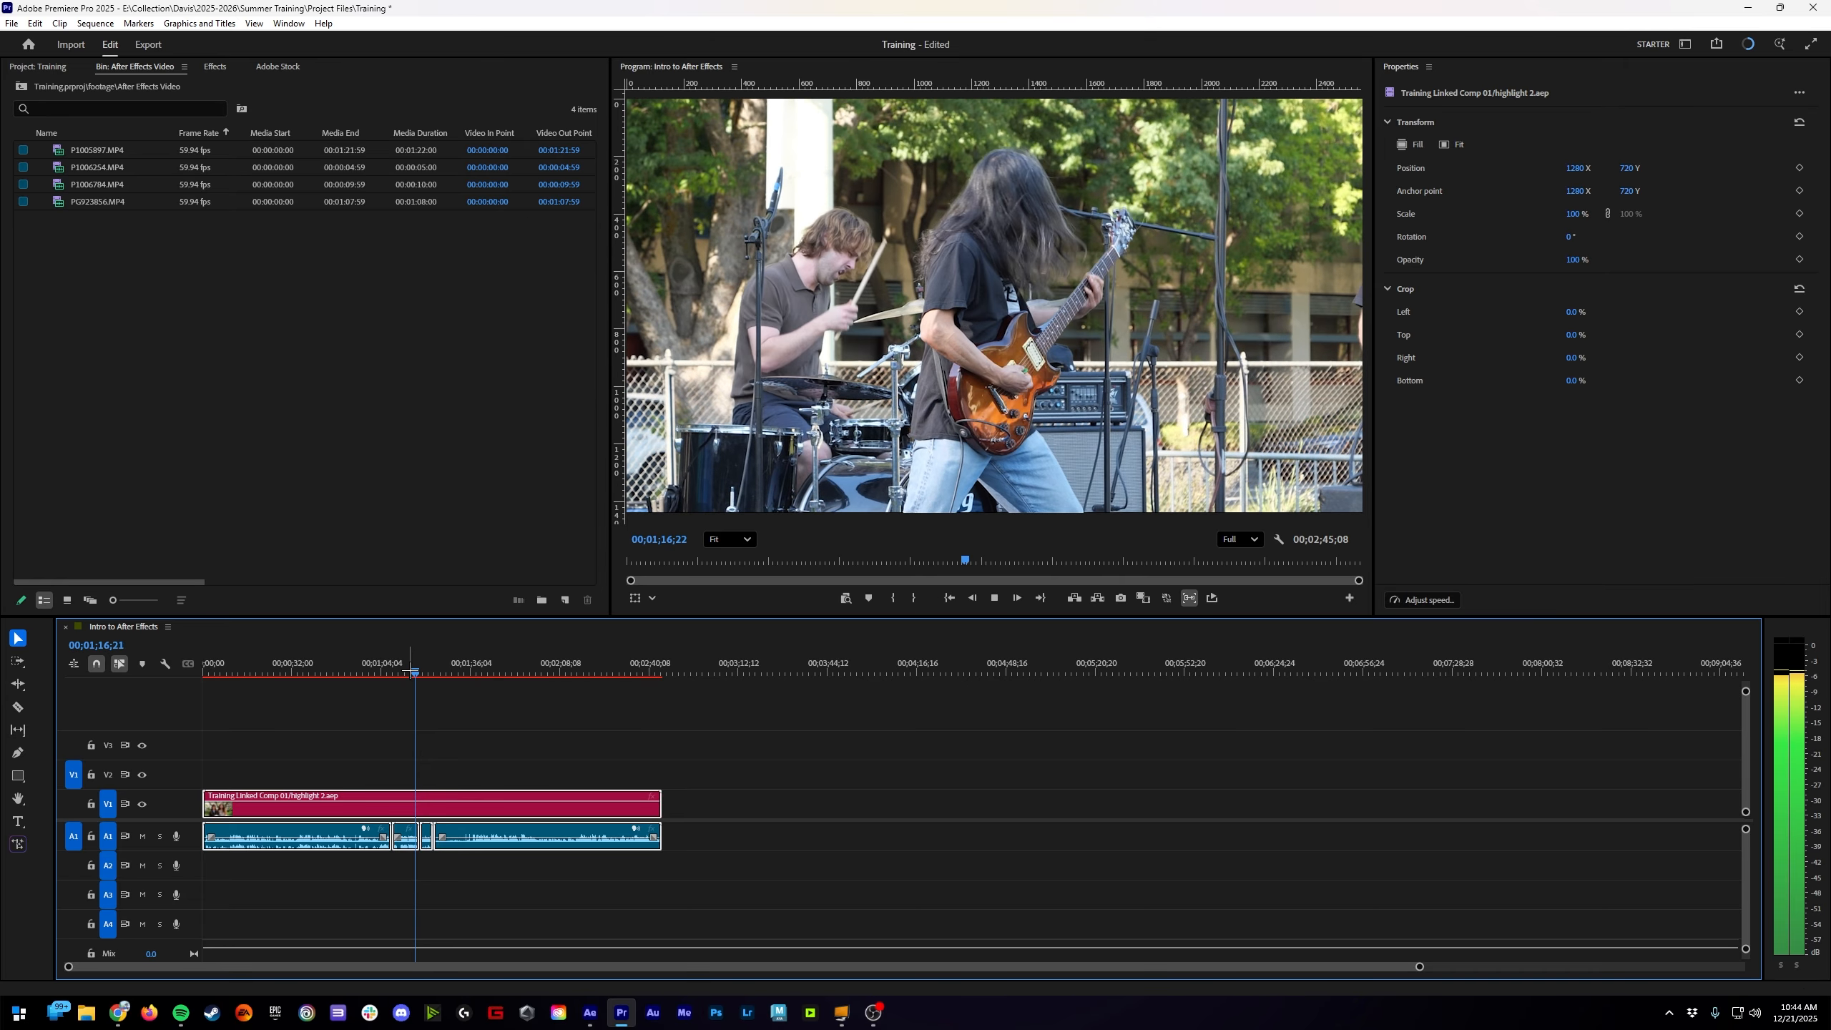
key("space")
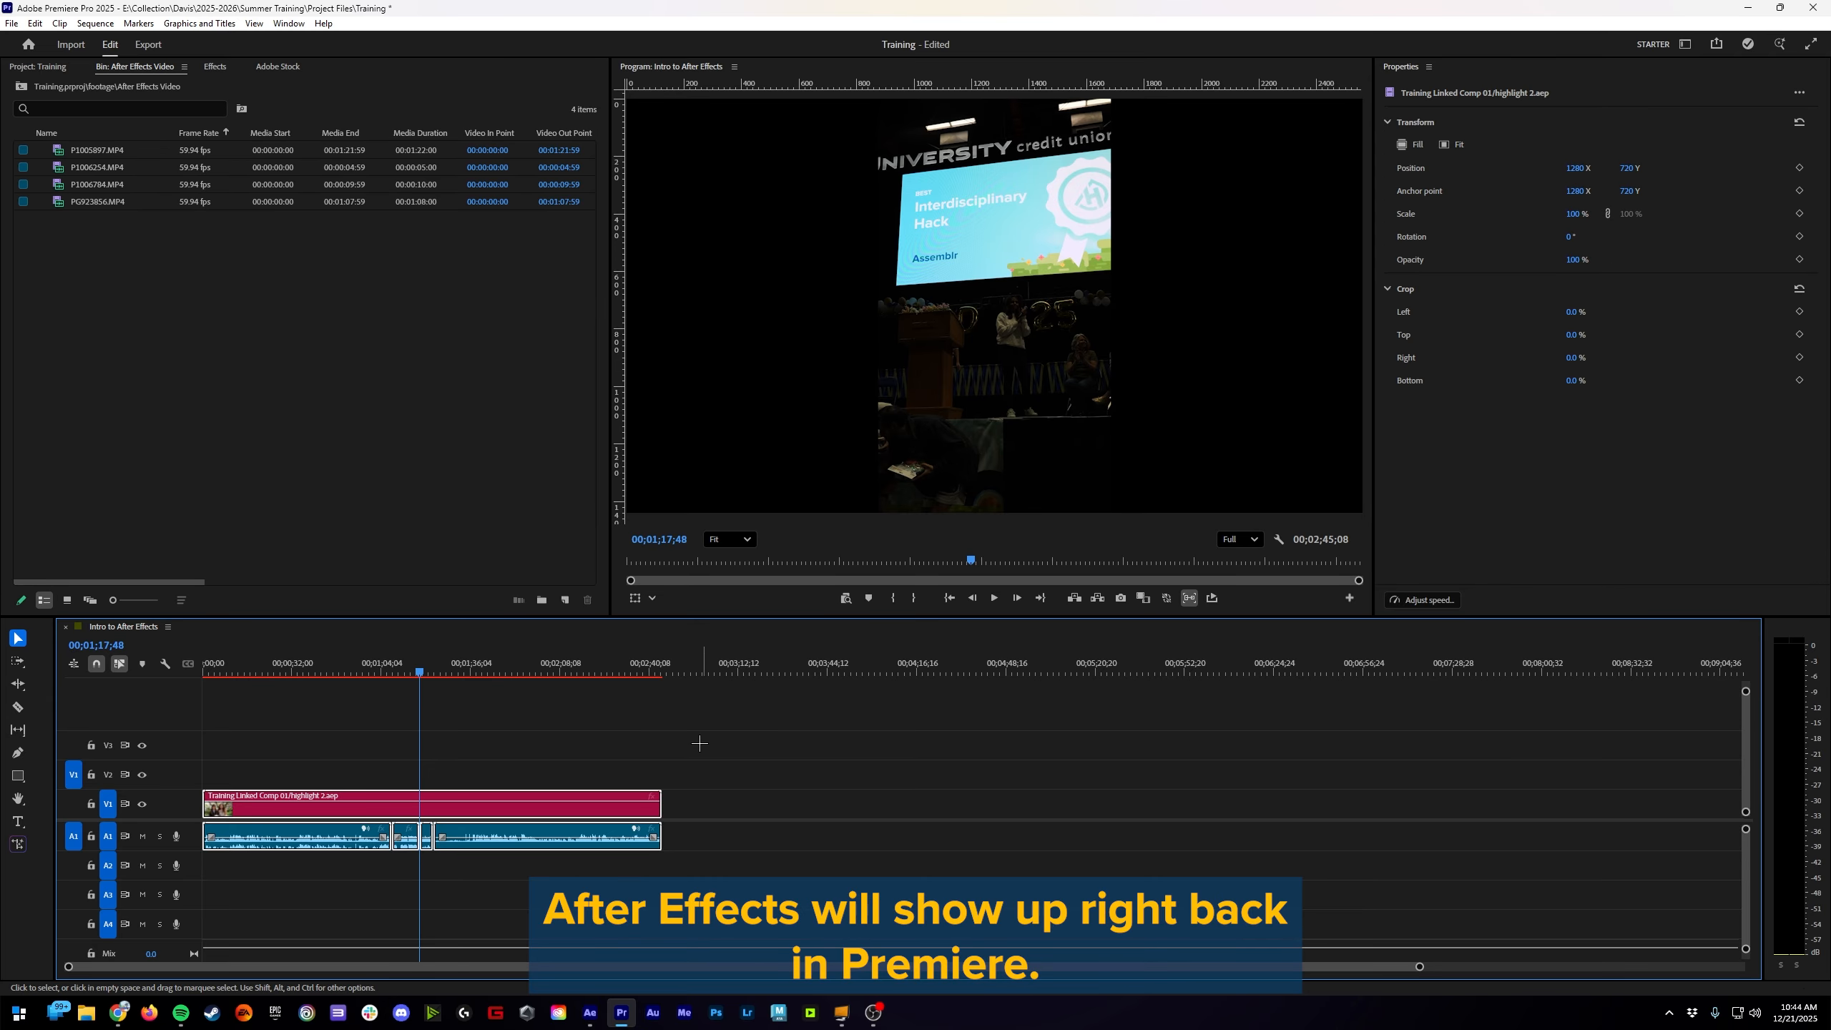
left_click(1747, 5)
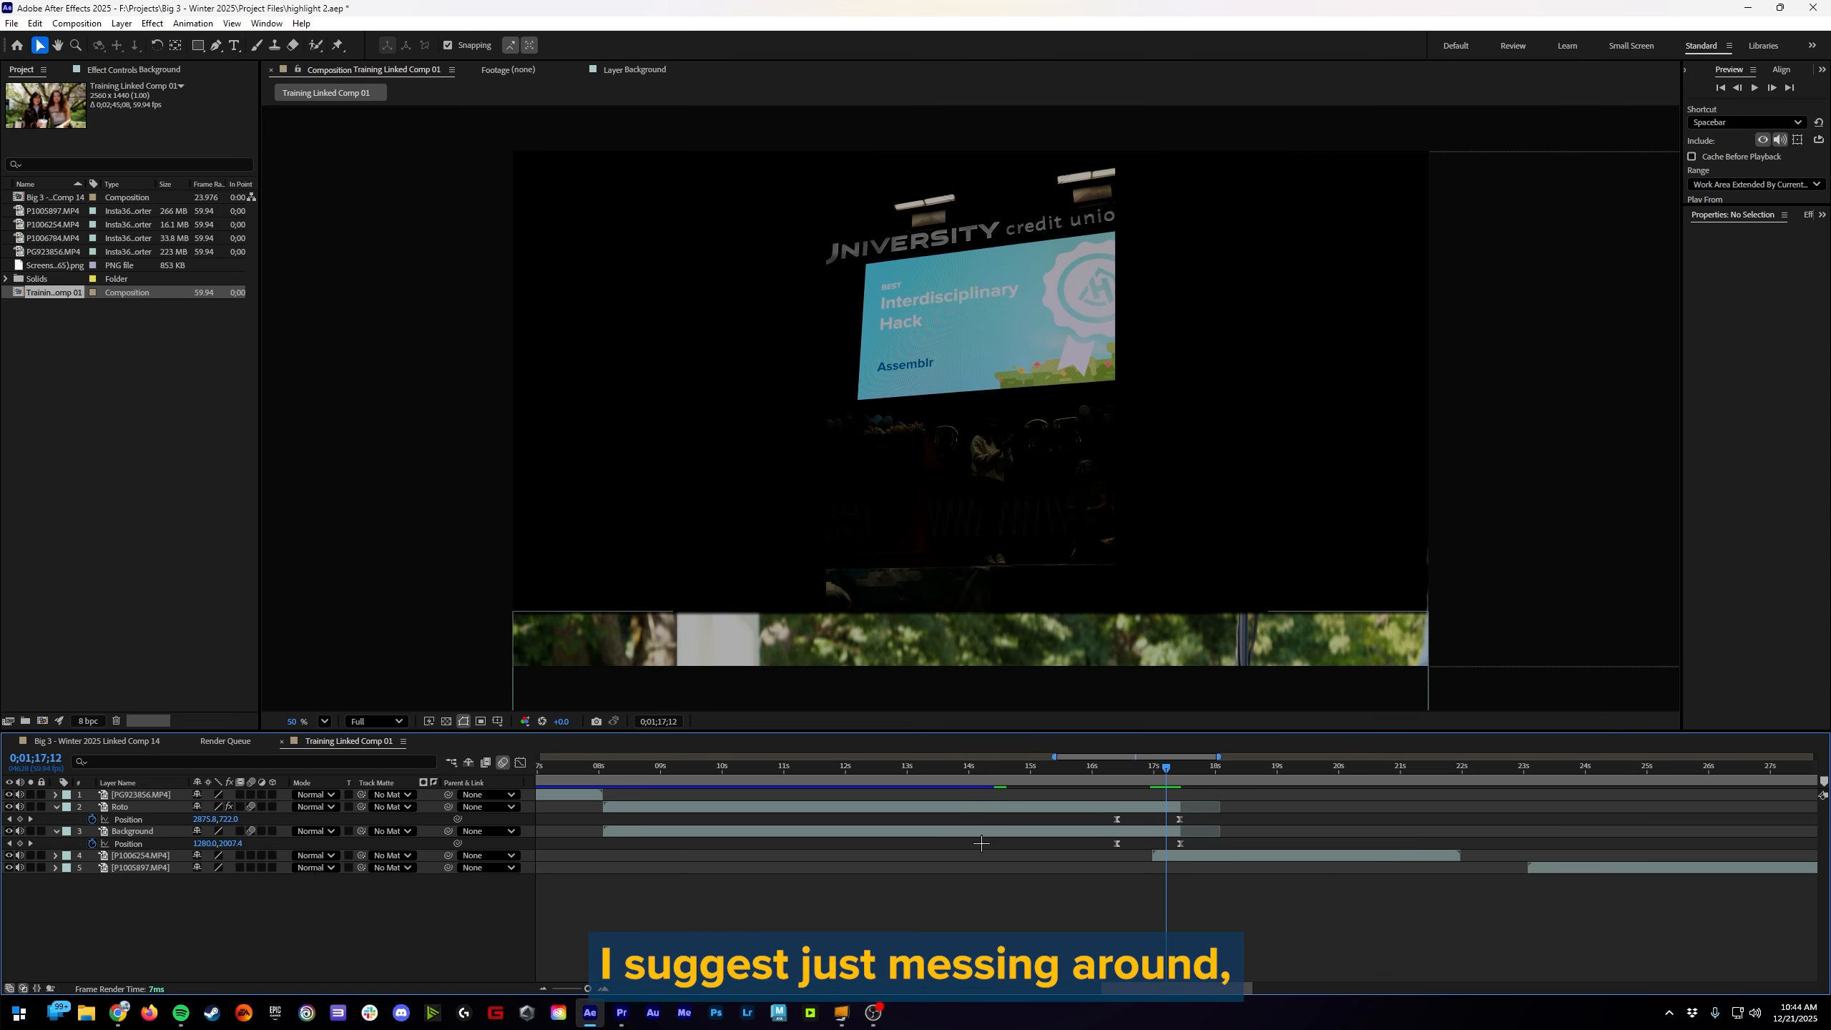